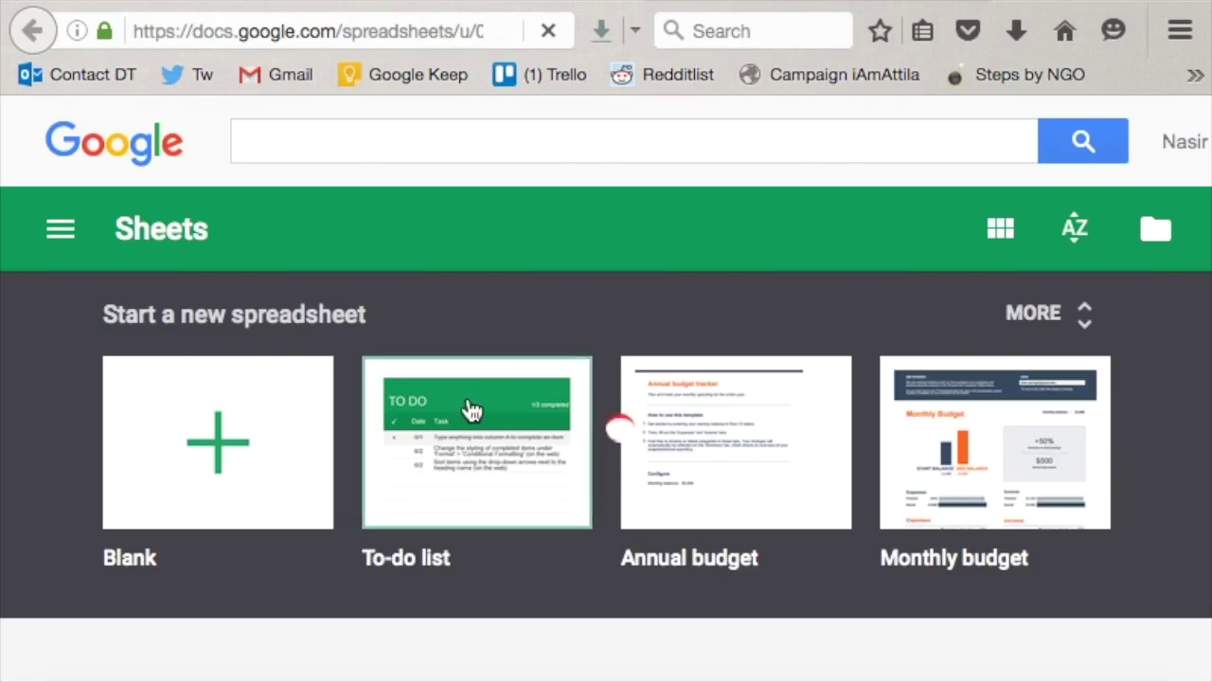
- Create a blank spreadsheet and widen column A
{"action": "left_click", "coordinate": [222, 449]}
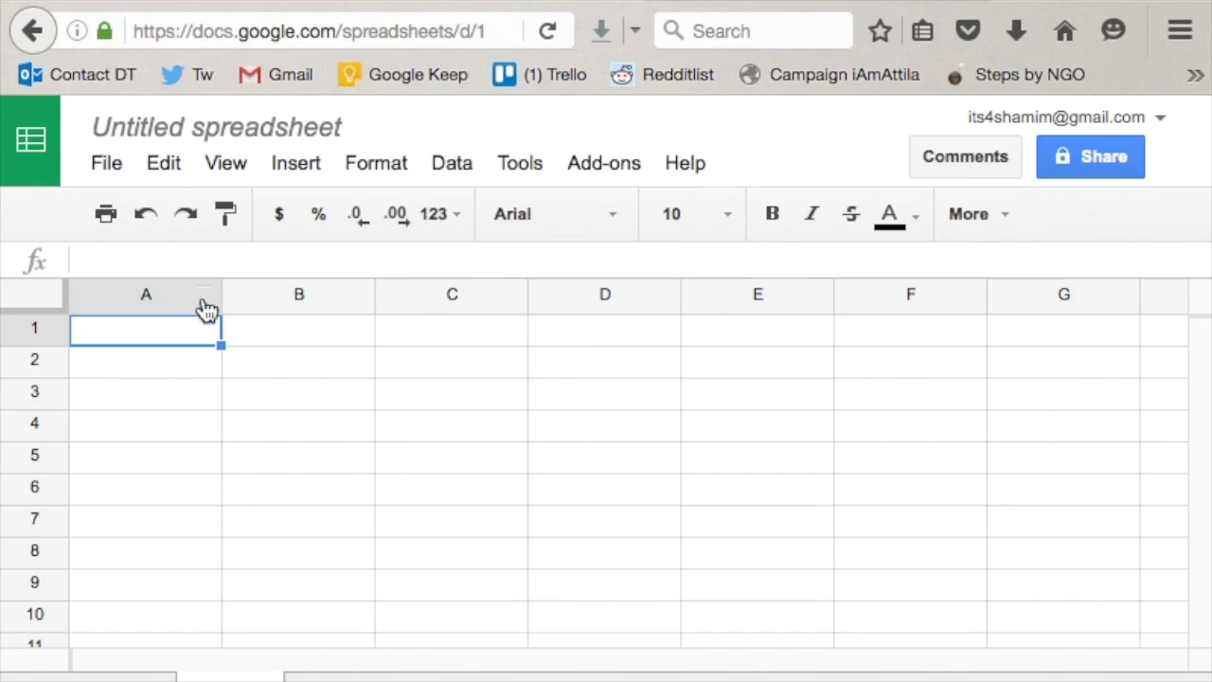
{"action": "left_click_drag", "start_coordinate": [222, 293], "coordinate": [286, 294]}
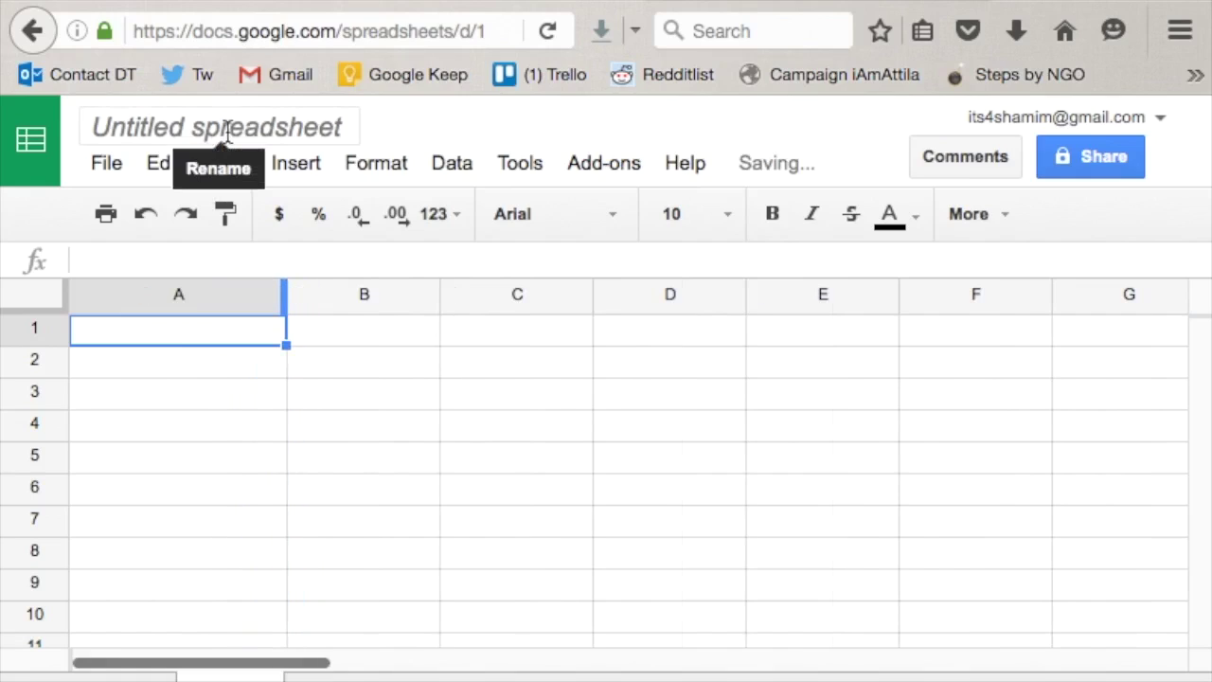
- Rename the spreadsheet as "DevsTeam SEO Audit"
{"action": "left_click", "coordinate": [227, 130]}
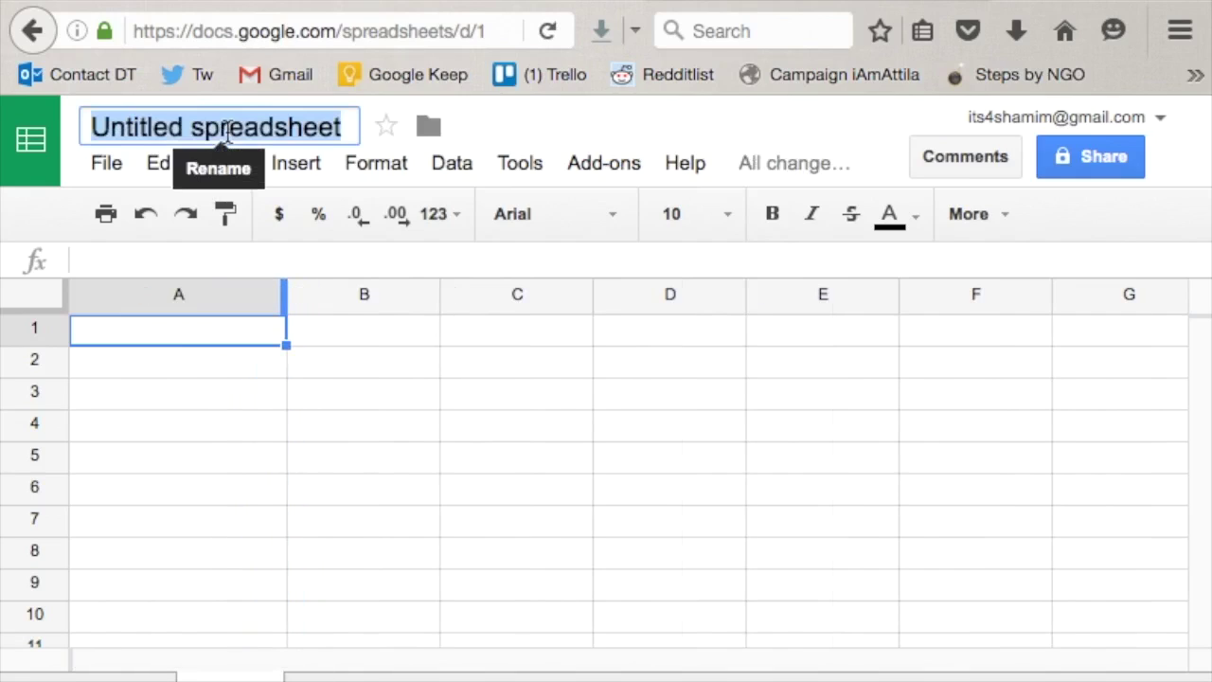
{"action": "type", "text": "DevsTeam "}
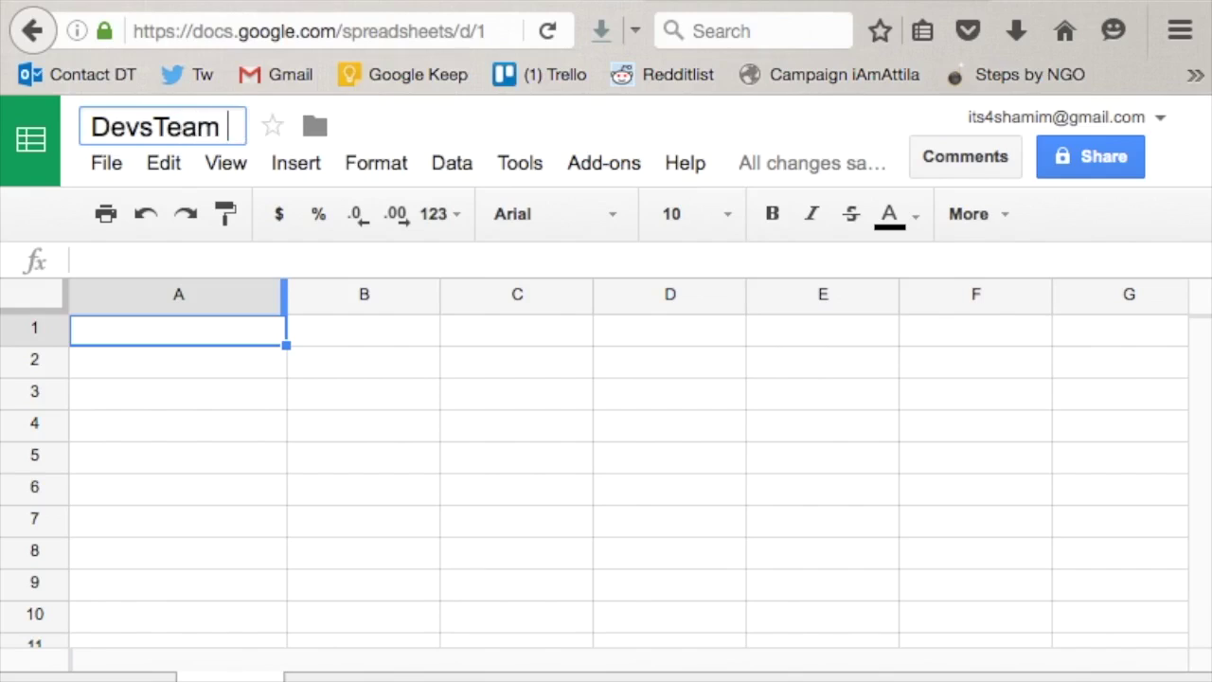
{"action": "type", "text": "SEO A"}
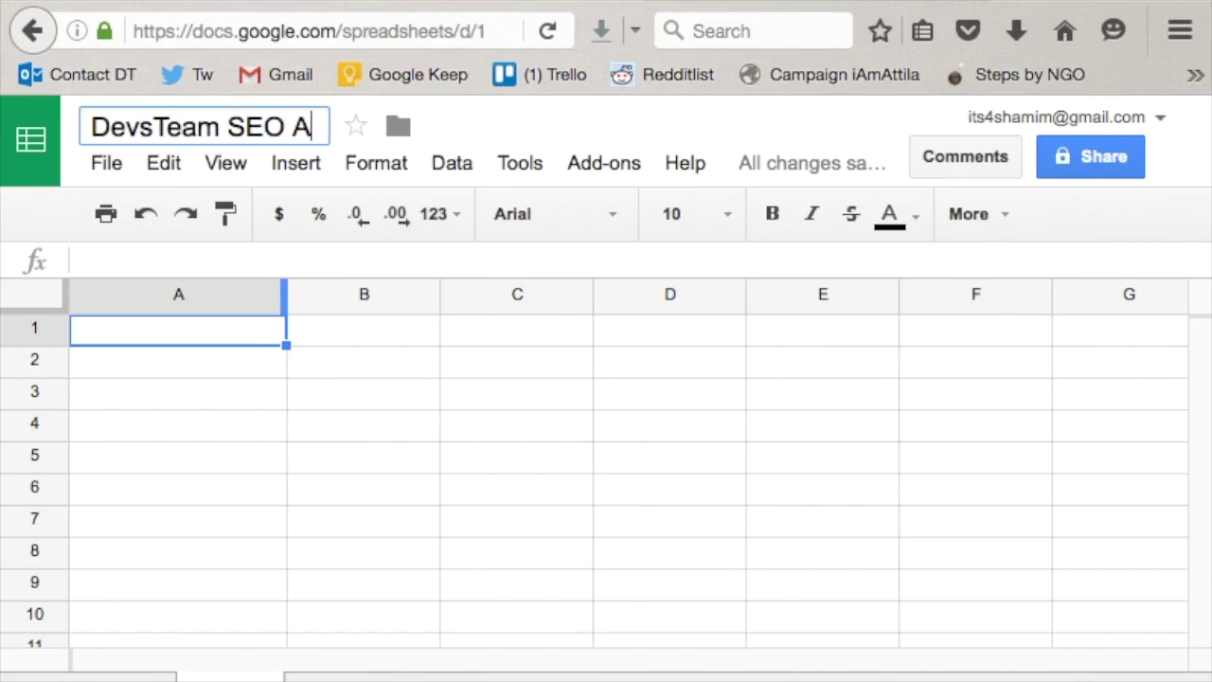
{"action": "type", "text": "udit"}
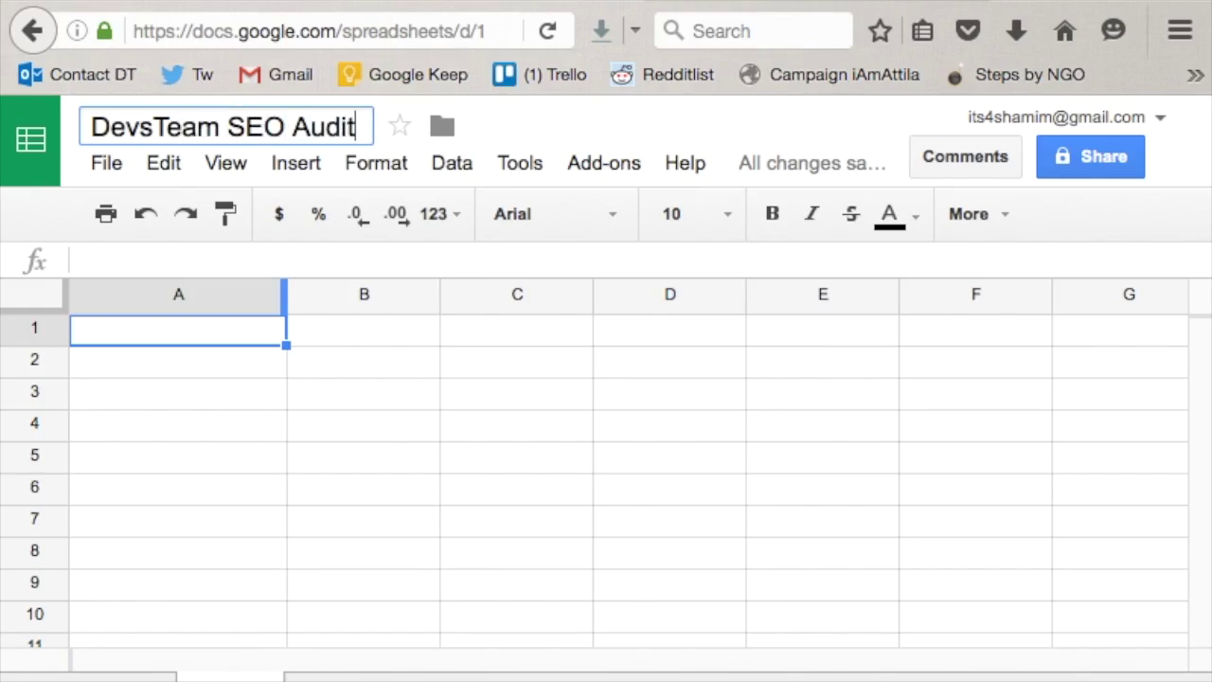
{"action": "left_click", "coordinate": [235, 337]}
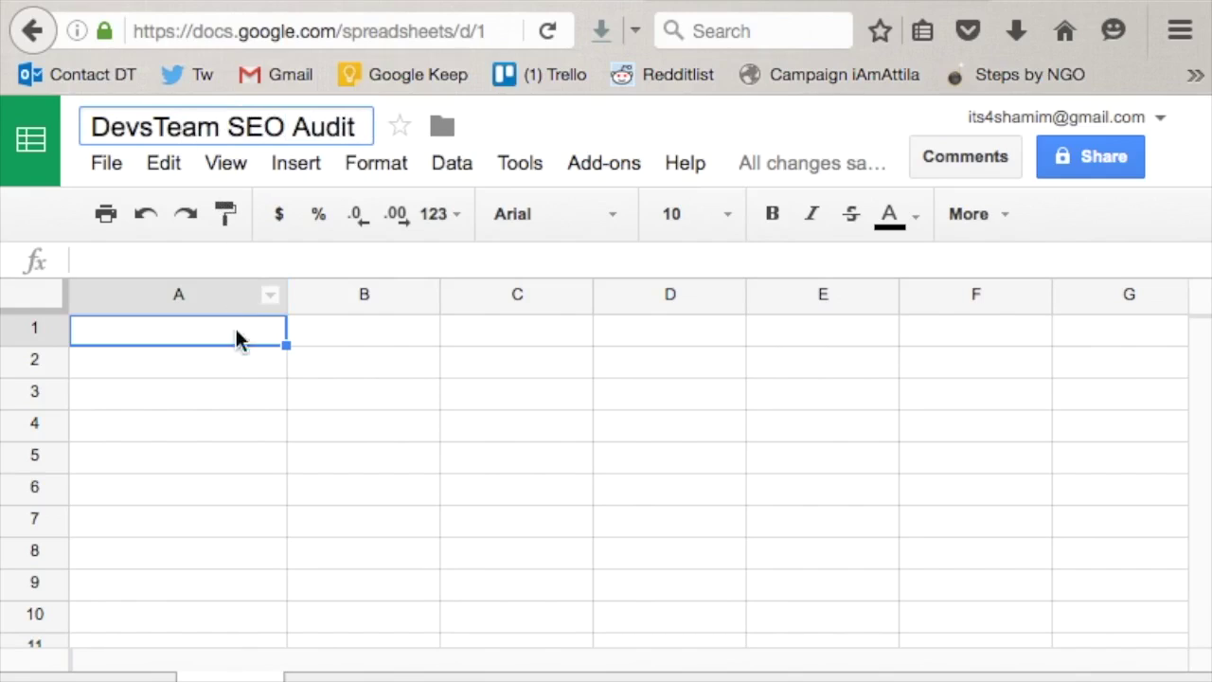
- Enter the headers "Items", "Findings" and "Comment" in cells A1, B1 and C1
{"action": "double_click", "coordinate": [213, 331]}
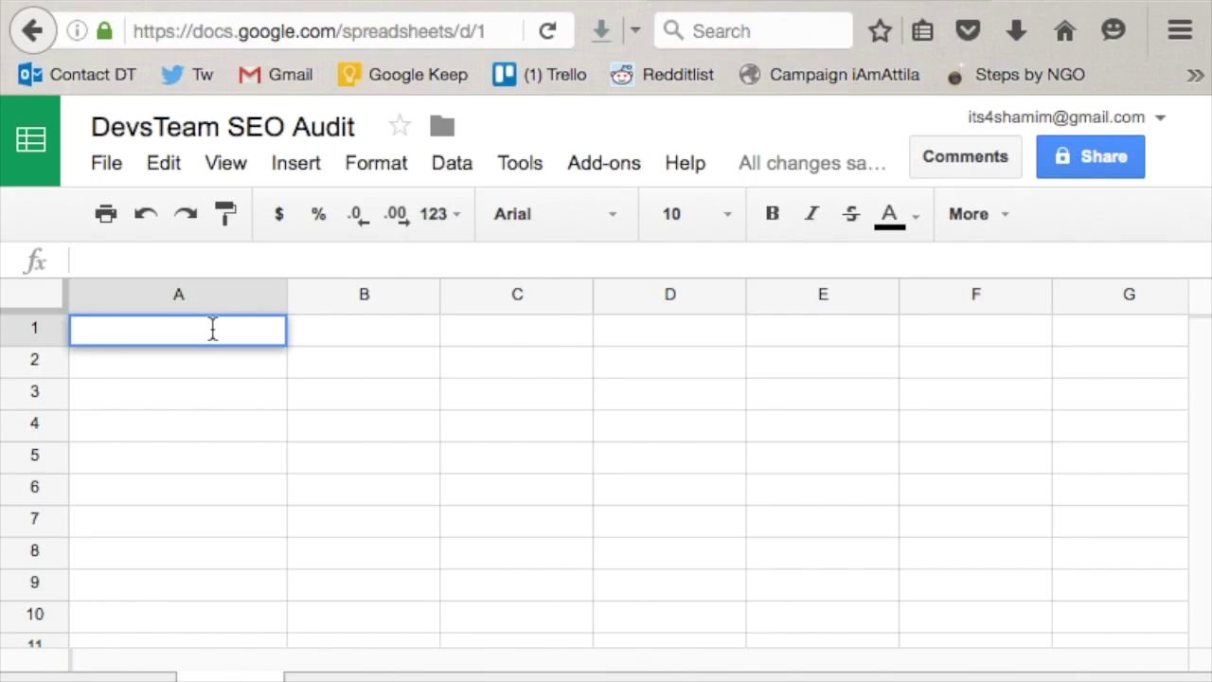
{"action": "type", "text": "Items"}
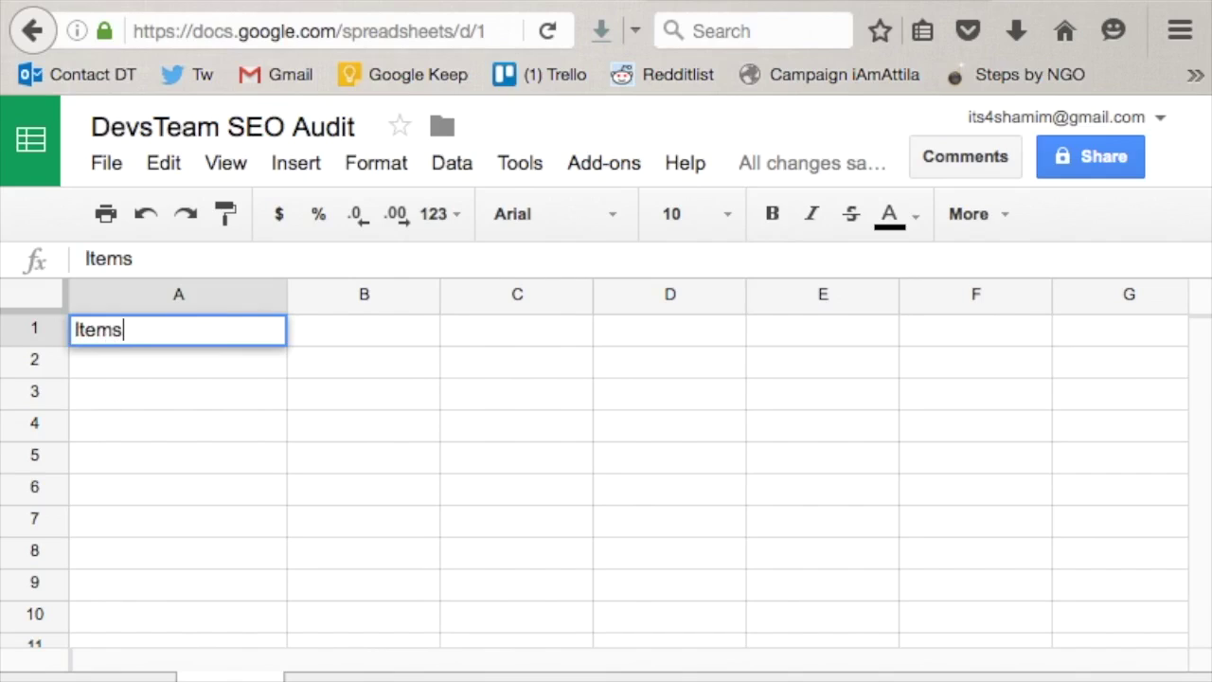
{"action": "left_click", "coordinate": [390, 336]}
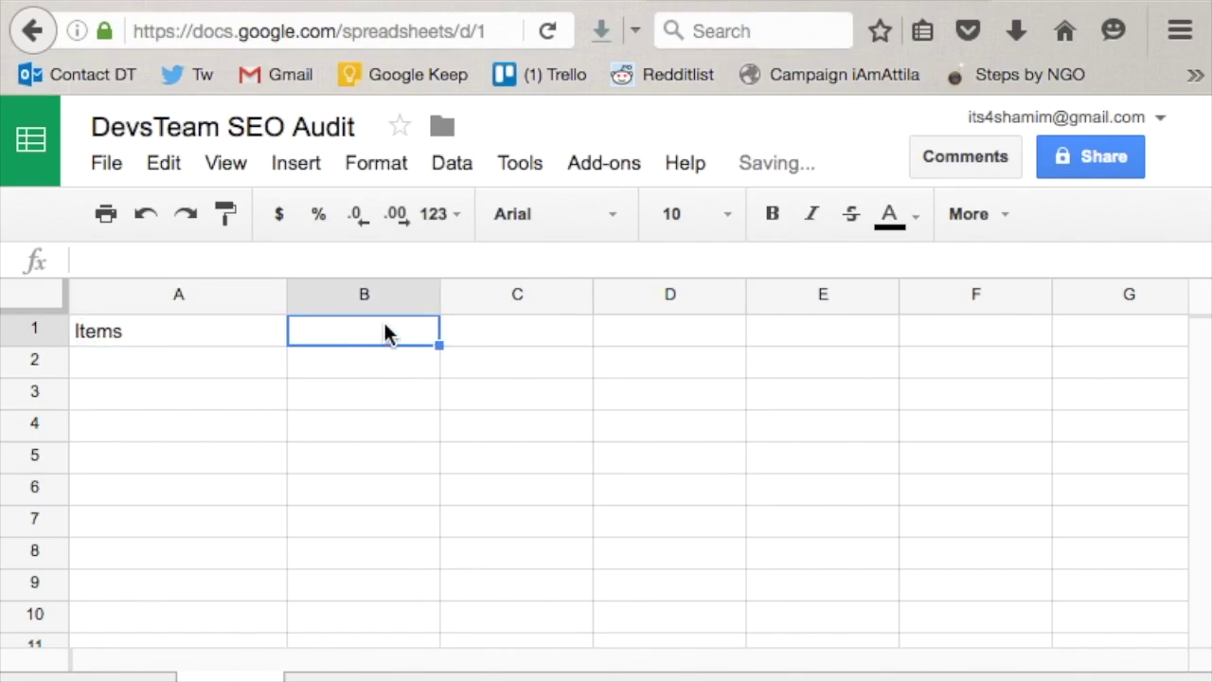
{"action": "double_click", "coordinate": [385, 332]}
{"action": "type", "text": "Findings"}
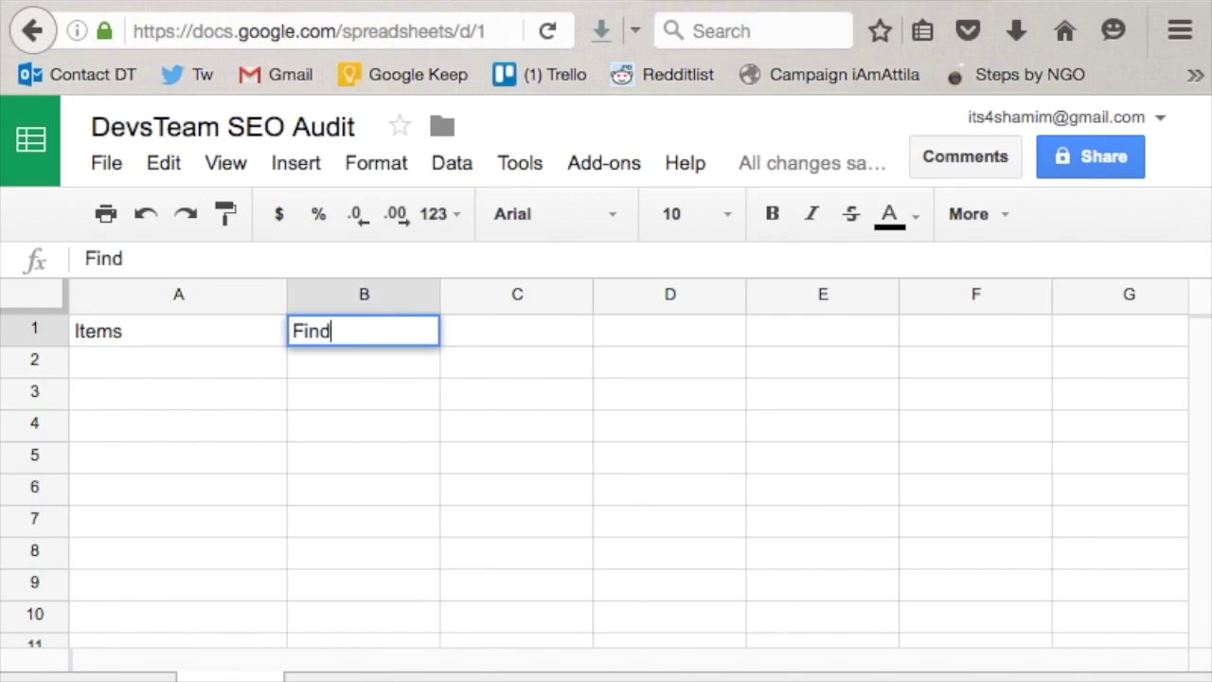
{"action": "left_click", "coordinate": [547, 339]}
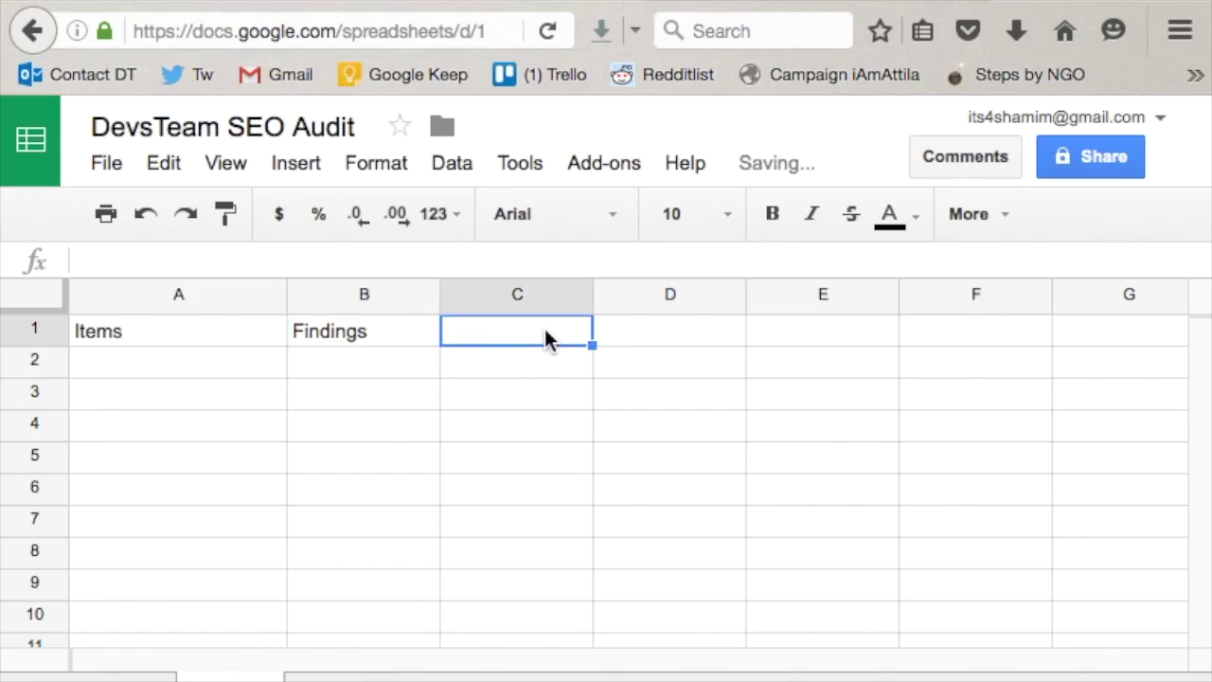
{"action": "type", "text": "Comment"}
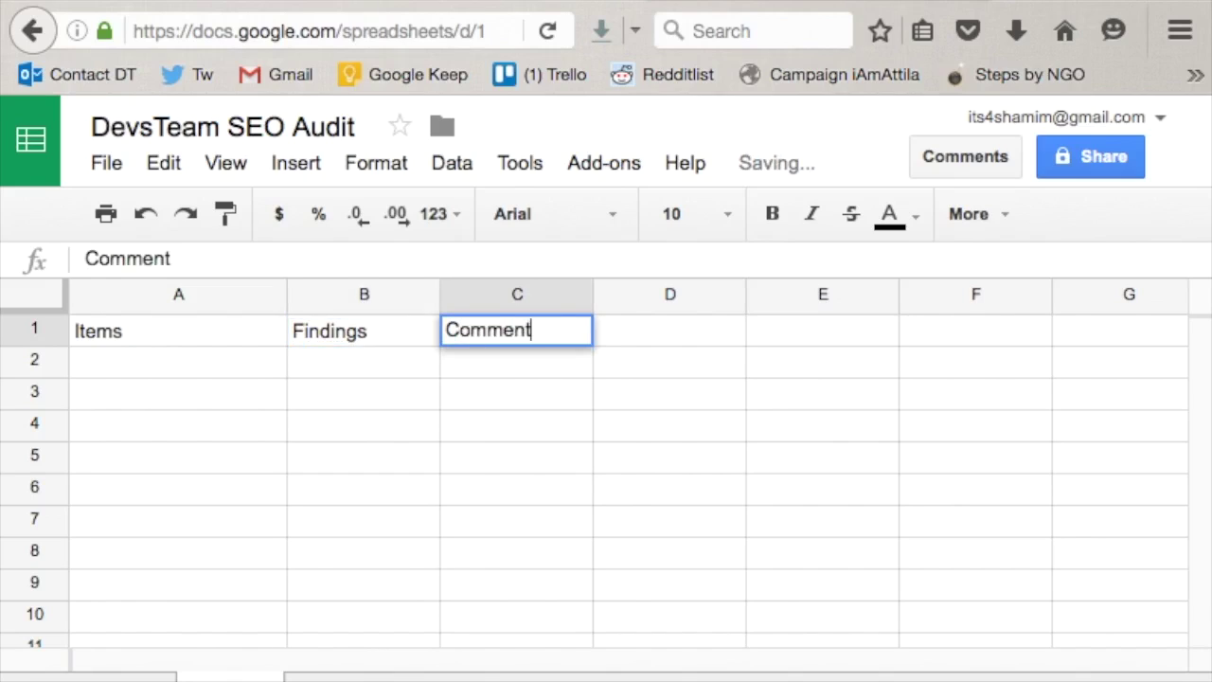
- Increase the height of header row 1 to nearly twice its default
{"action": "left_click", "coordinate": [45, 338]}
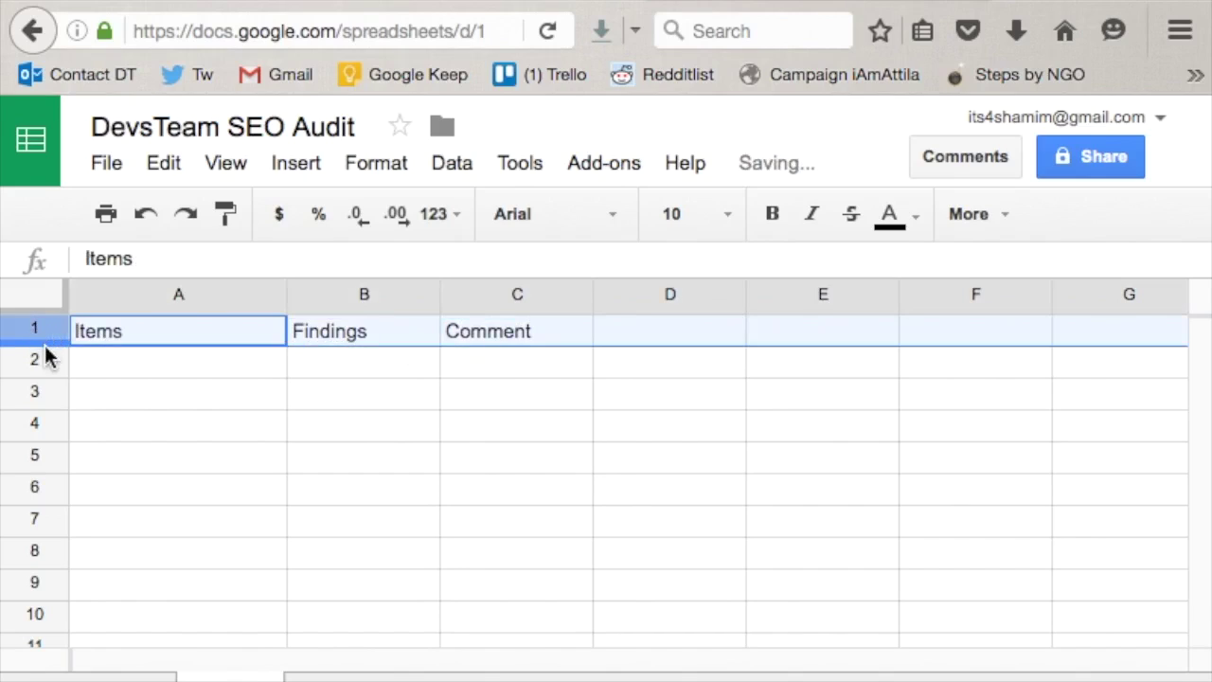
{"action": "left_click_drag", "start_coordinate": [36, 343], "coordinate": [35, 369]}
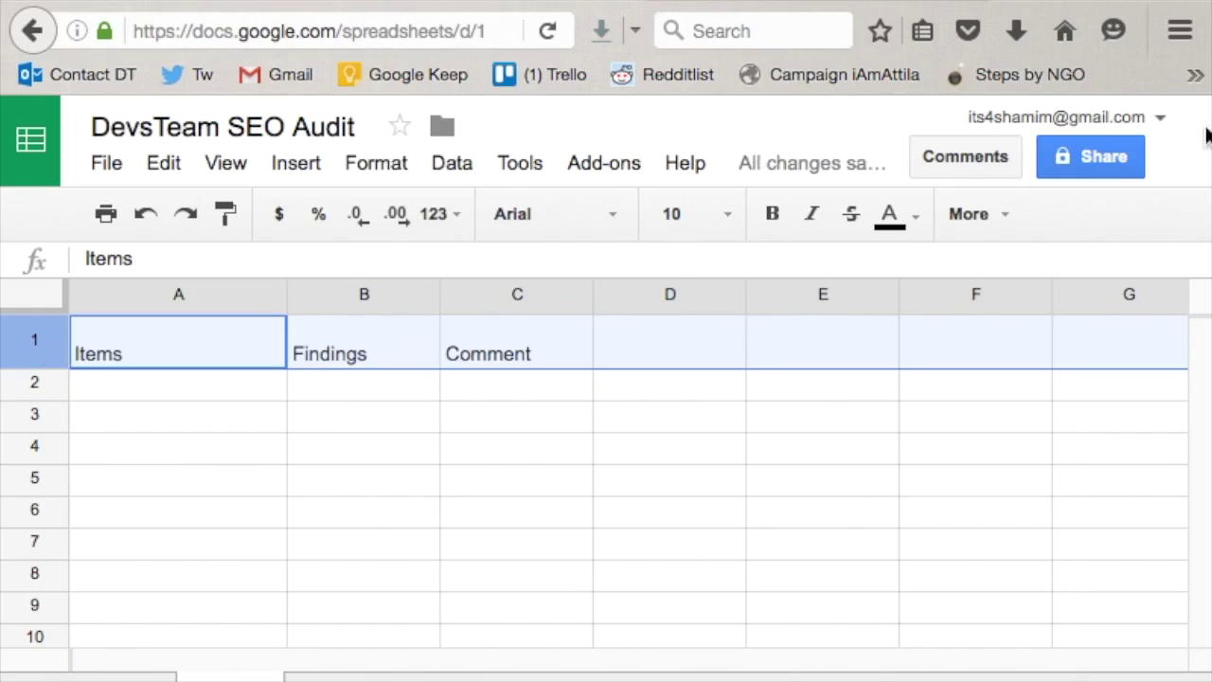
- Set the text color of header row 1 to yellow
{"action": "left_click", "coordinate": [916, 220]}
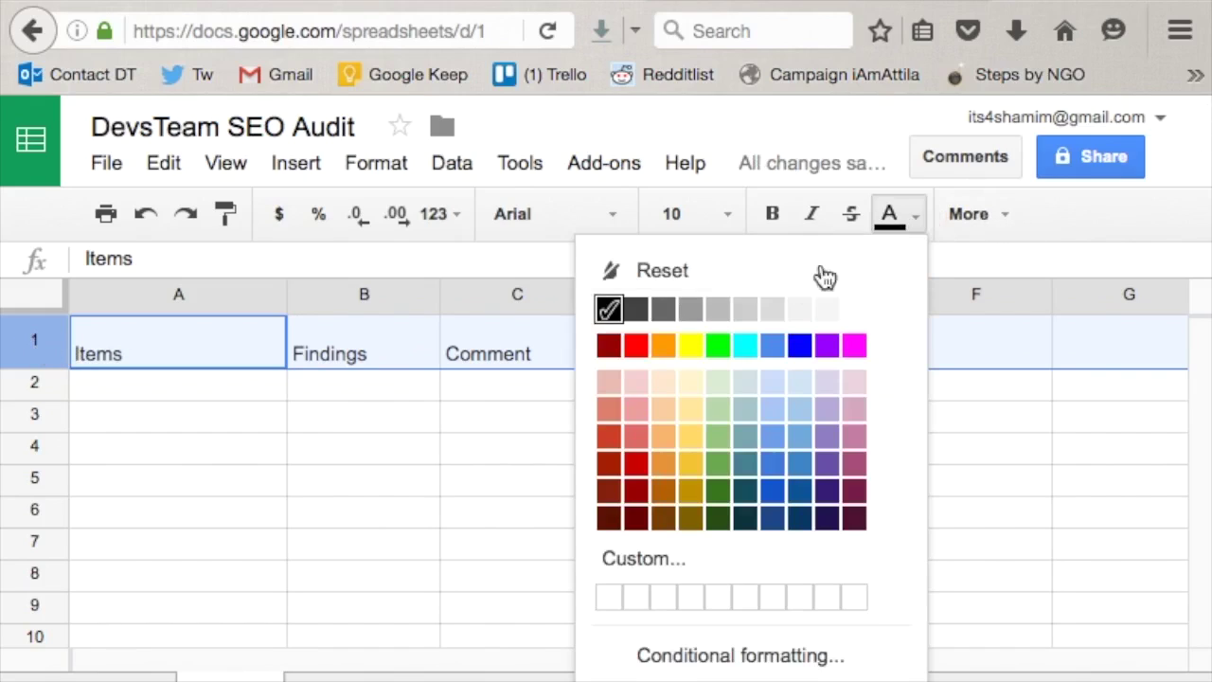
{"action": "left_click", "coordinate": [690, 347]}
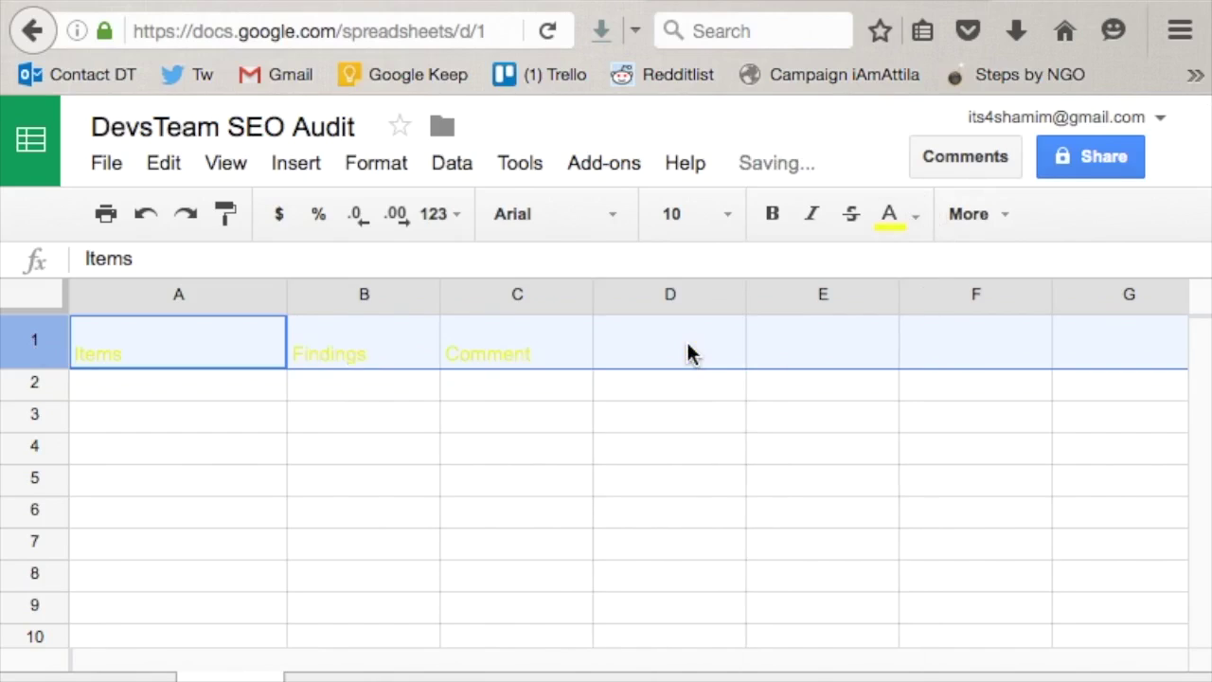
{"action": "left_click", "coordinate": [915, 228]}
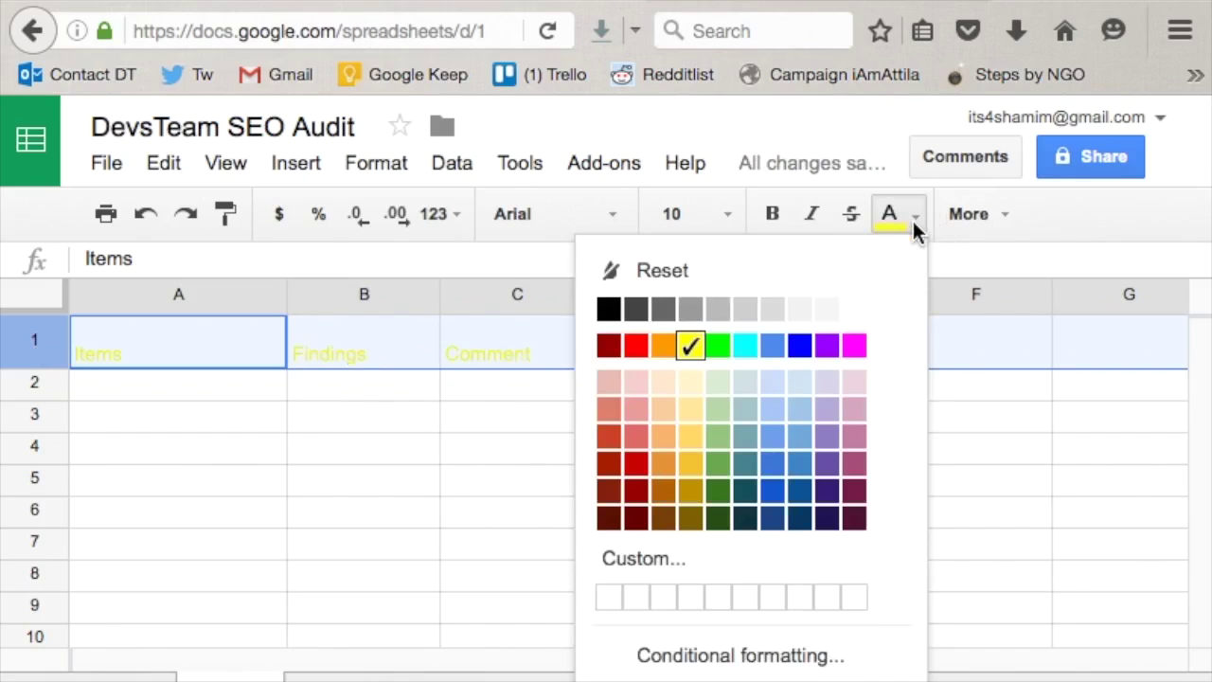
- Fill header row 1 with yellow and set its text color to black
{"action": "left_click", "coordinate": [1001, 225]}
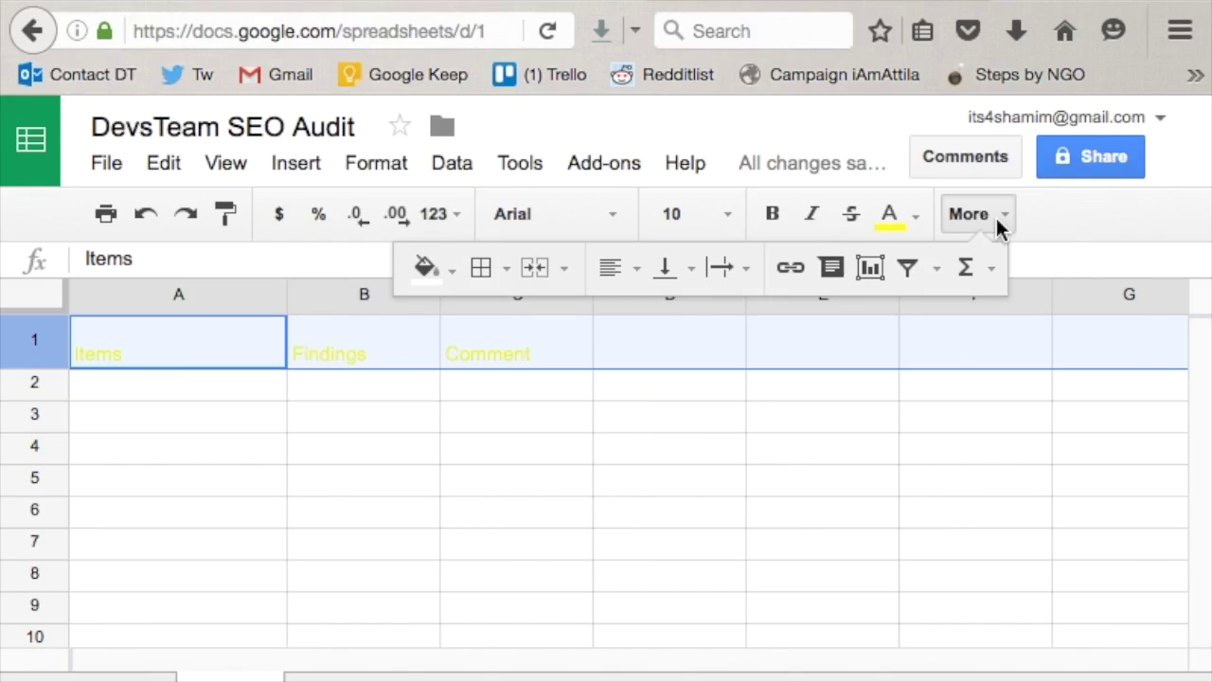
{"action": "left_click", "coordinate": [452, 271]}
{"action": "left_click", "coordinate": [523, 402]}
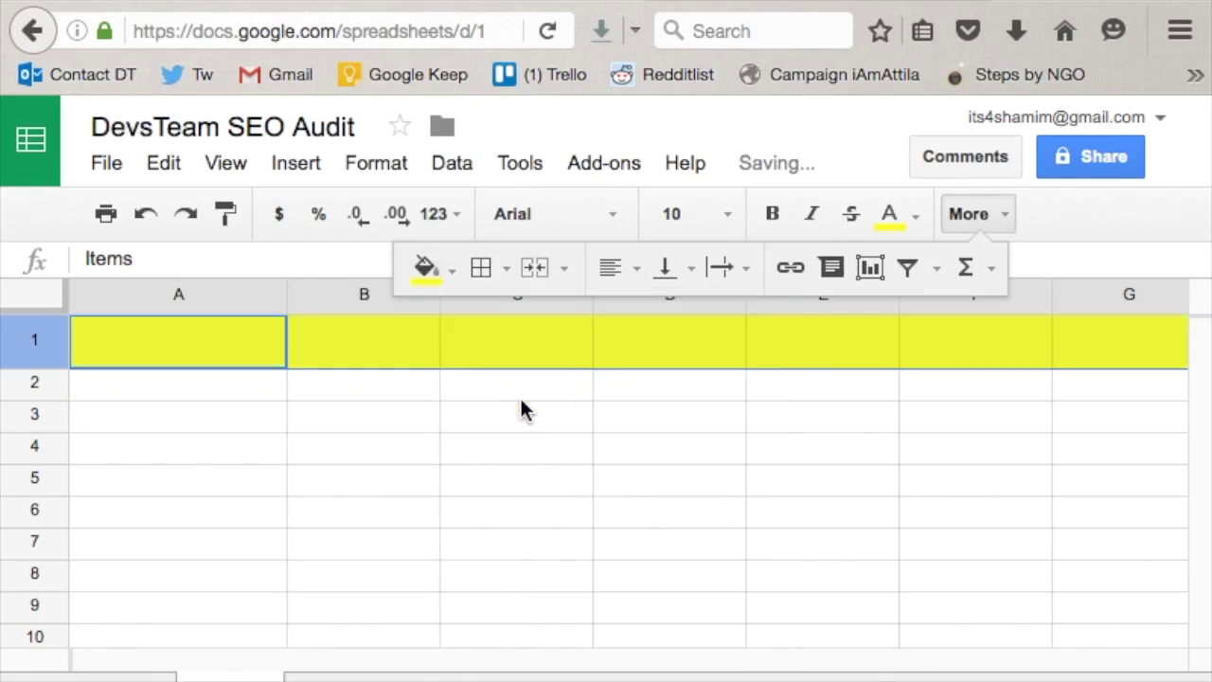
{"action": "left_click", "coordinate": [916, 219]}
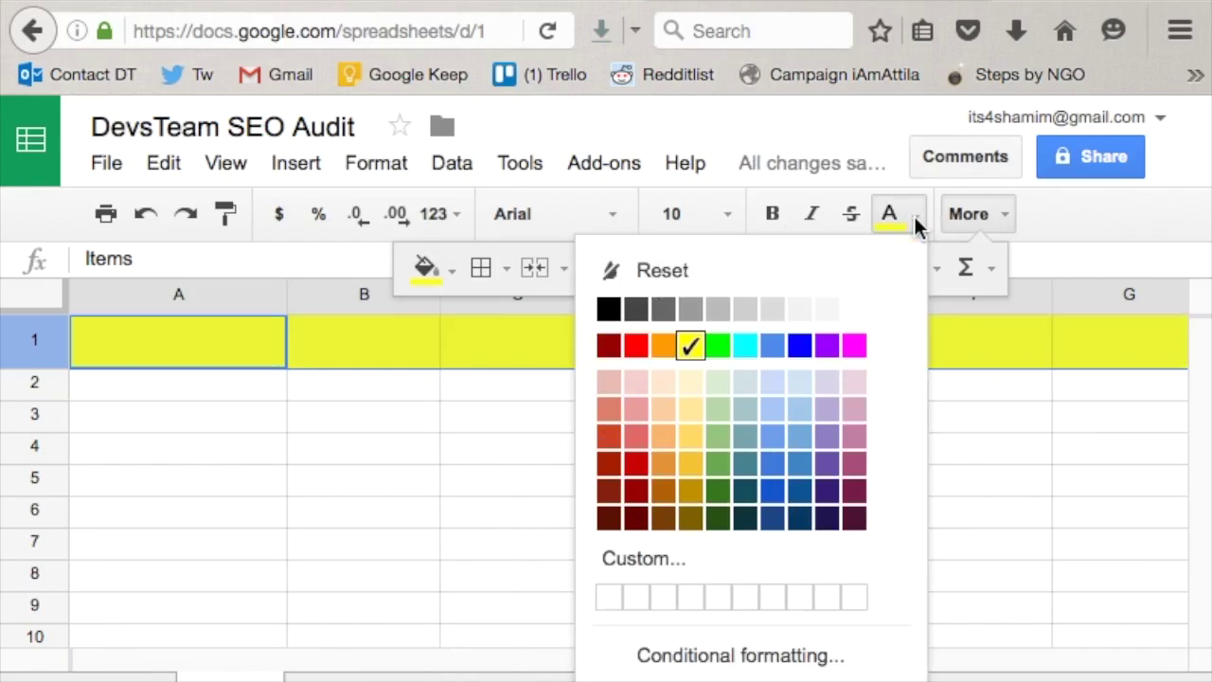
{"action": "left_click", "coordinate": [826, 309]}
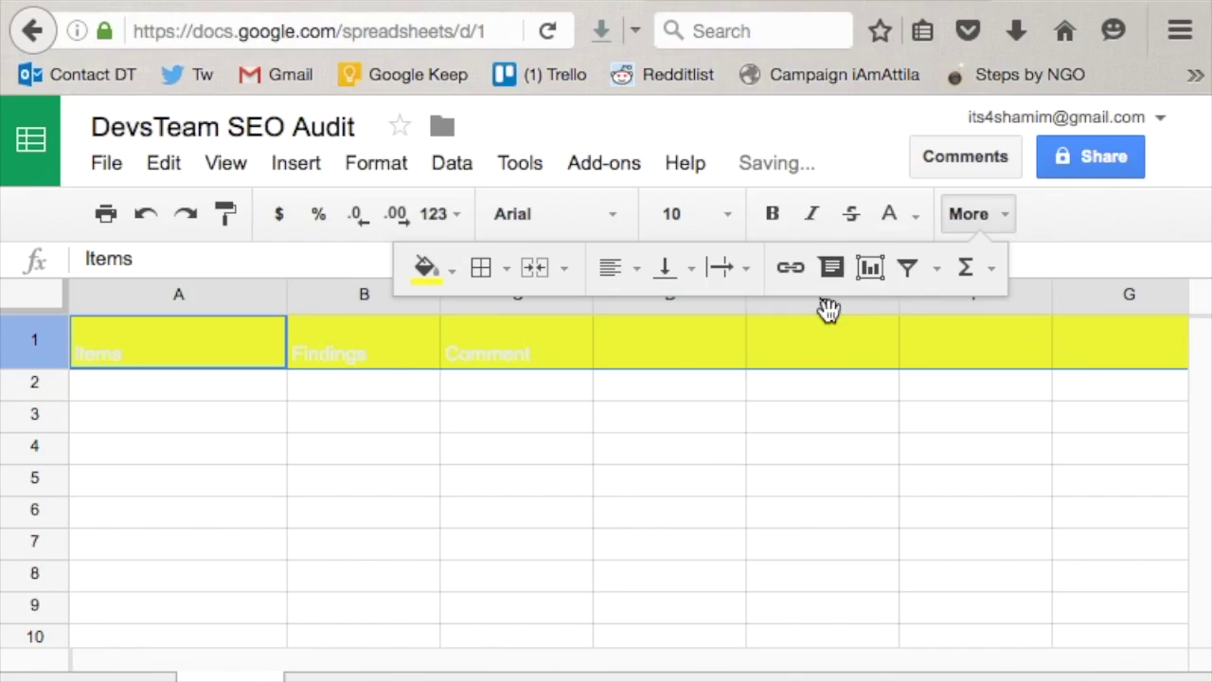
{"action": "left_click", "coordinate": [915, 220]}
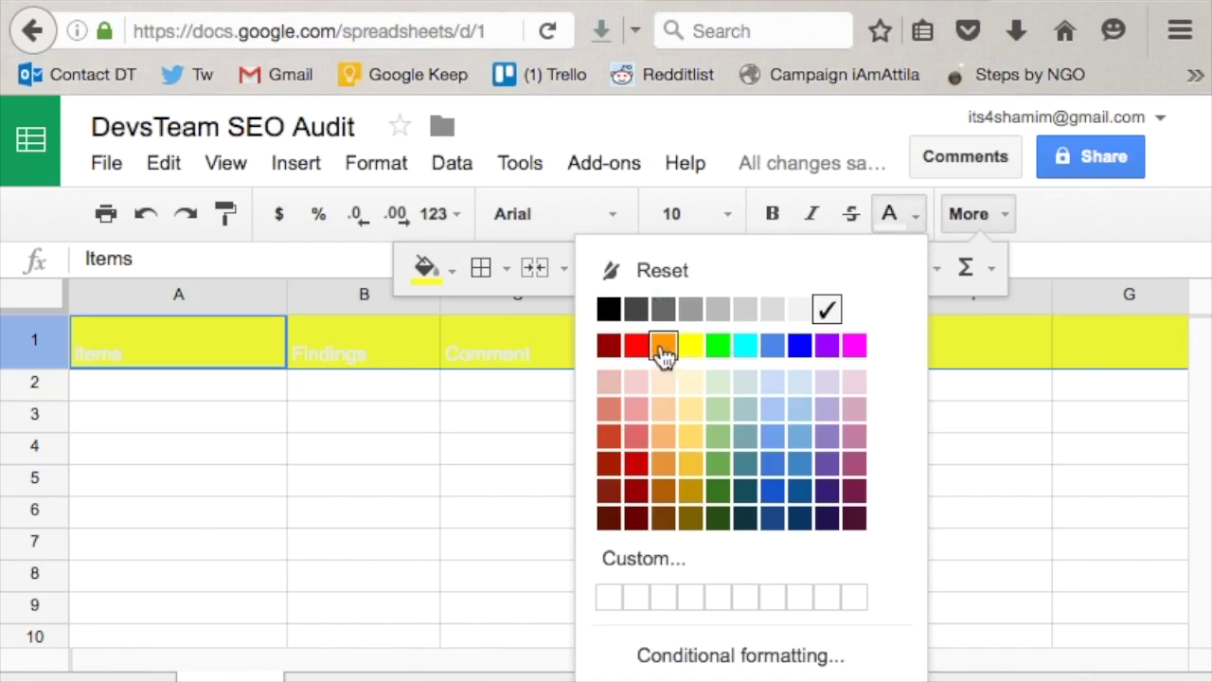
{"action": "left_click", "coordinate": [607, 309]}
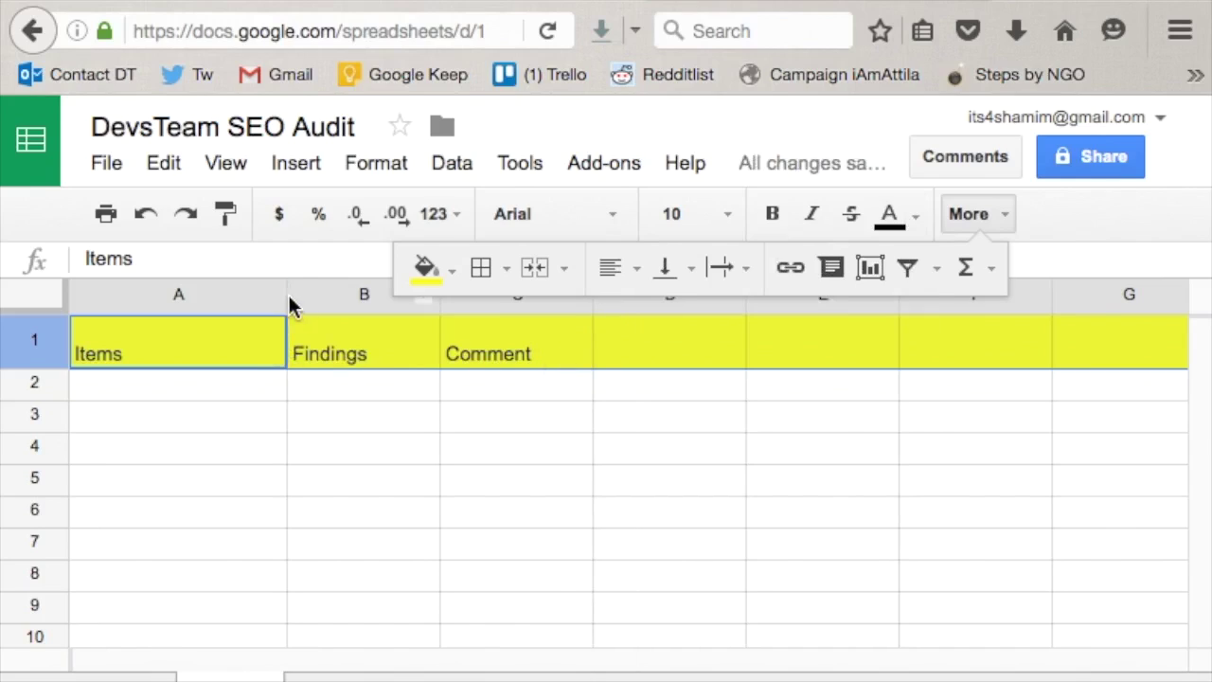
- Widen columns A, B and C so the three columns span the visible sheet, with Findings the widest
{"action": "left_click_drag", "start_coordinate": [288, 294], "coordinate": [333, 299]}
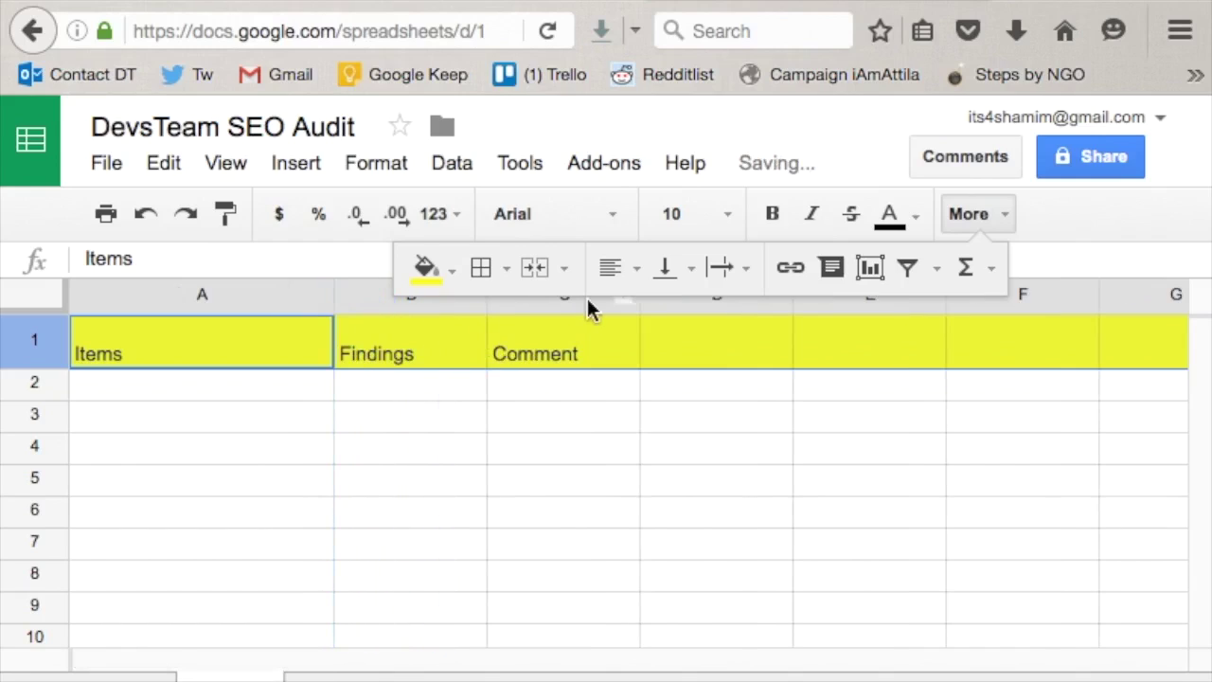
{"action": "left_click", "coordinate": [985, 216]}
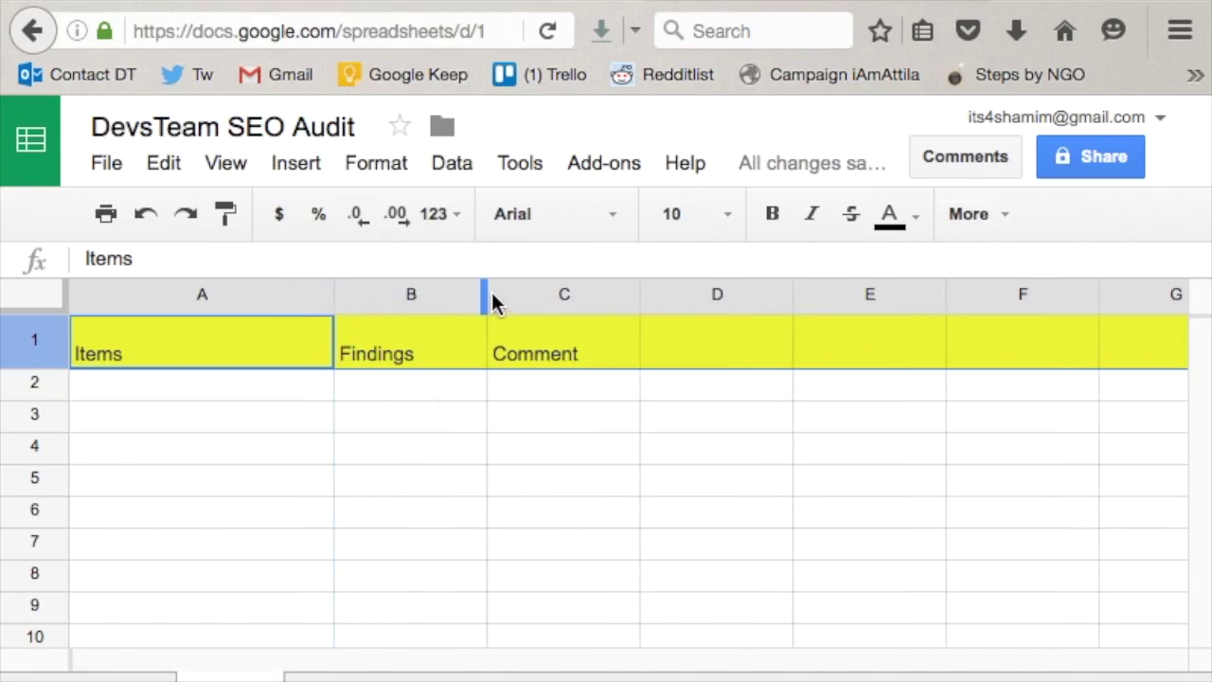
{"action": "left_click_drag", "start_coordinate": [488, 298], "coordinate": [801, 303]}
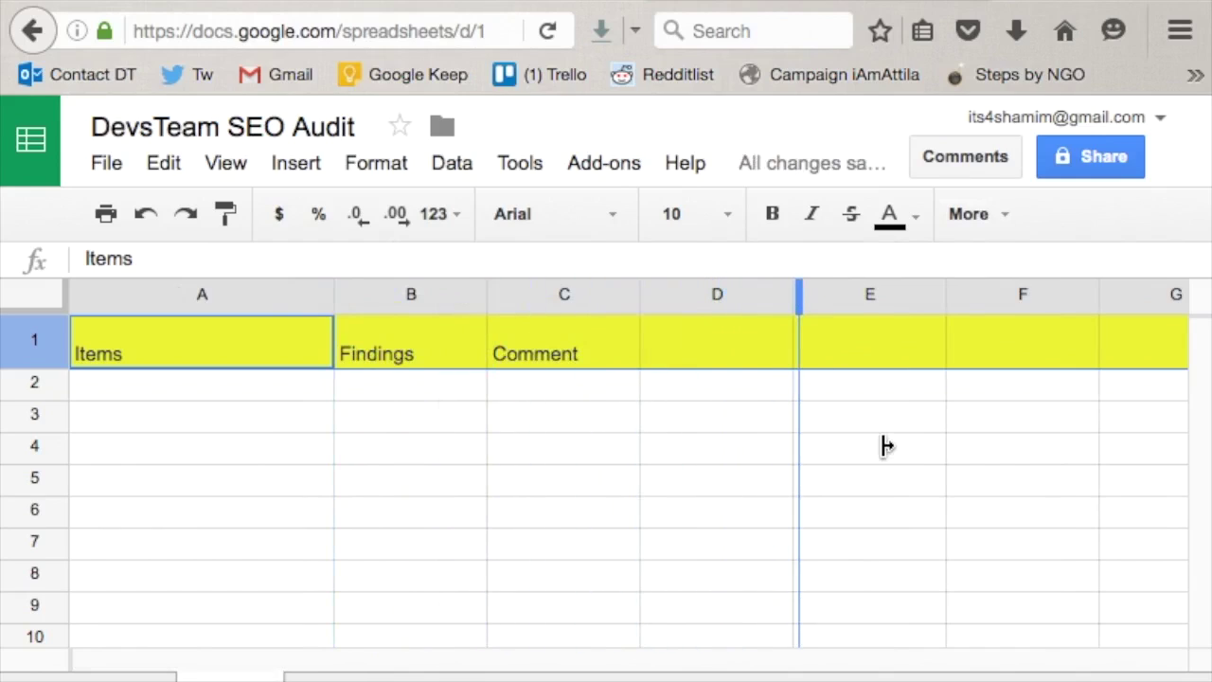
{"action": "left_click_drag", "start_coordinate": [953, 300], "coordinate": [1186, 296]}
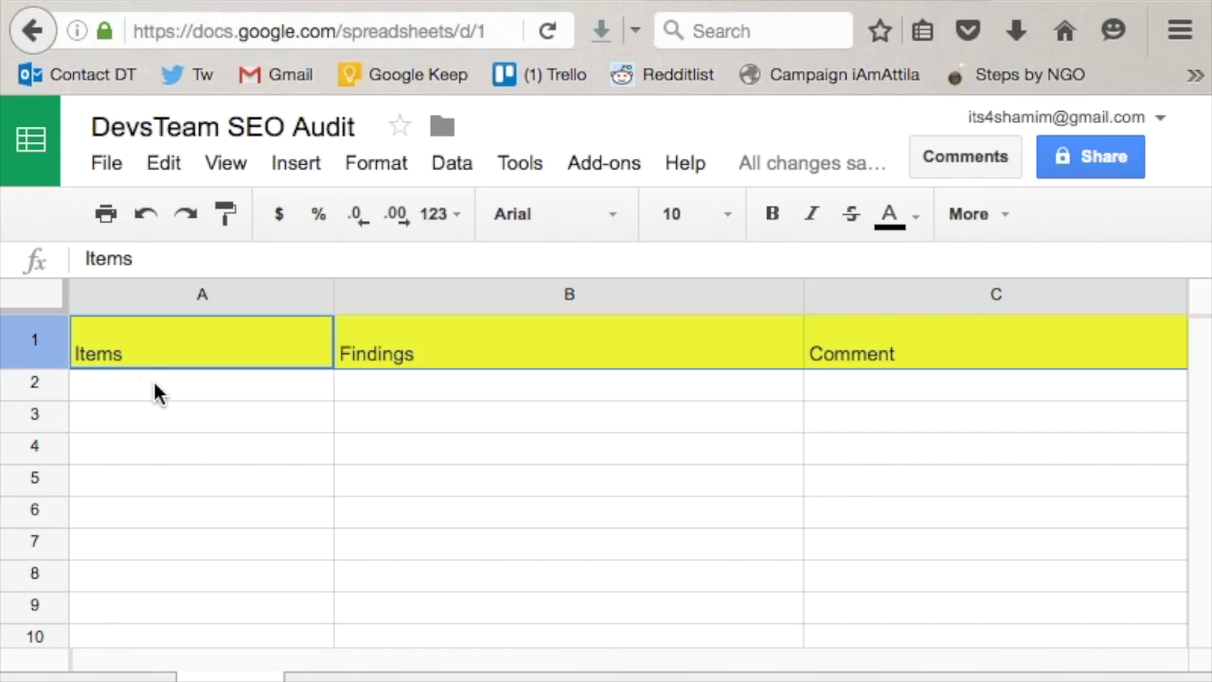
{"action": "left_click_drag", "start_coordinate": [108, 387], "coordinate": [316, 620]}
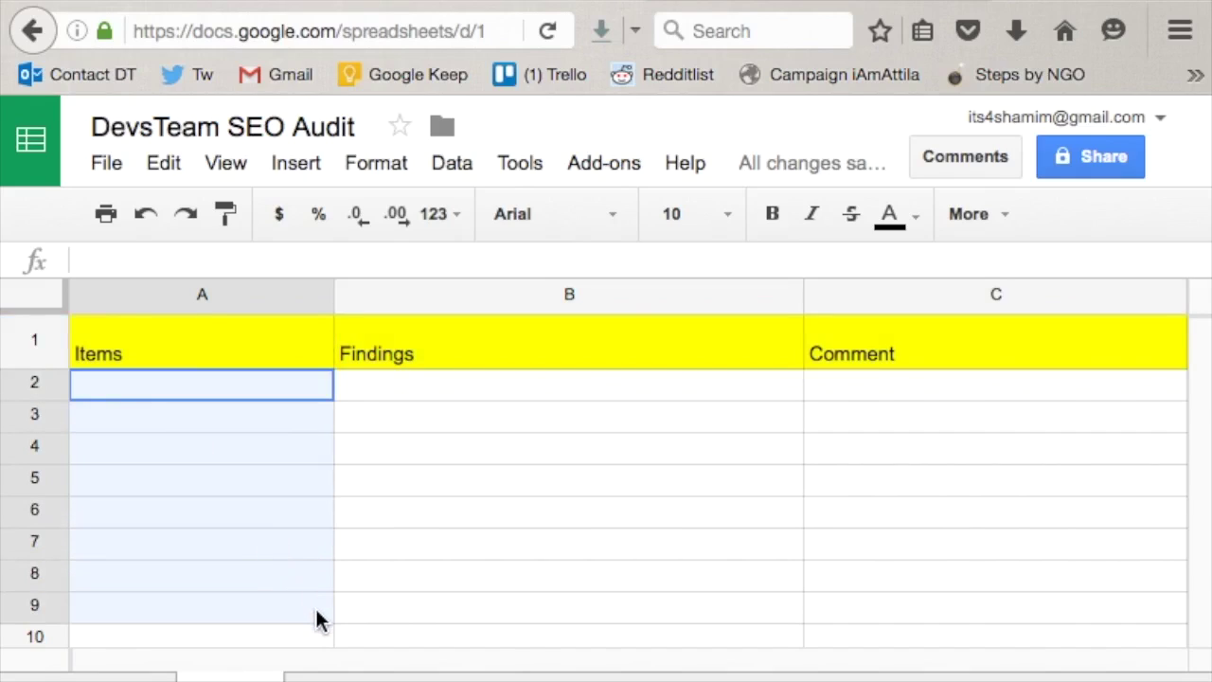
{"action": "right_click", "coordinate": [269, 503]}
{"action": "scroll", "coordinate": [269, 503], "scroll_direction": "down", "scroll_amount": 3}
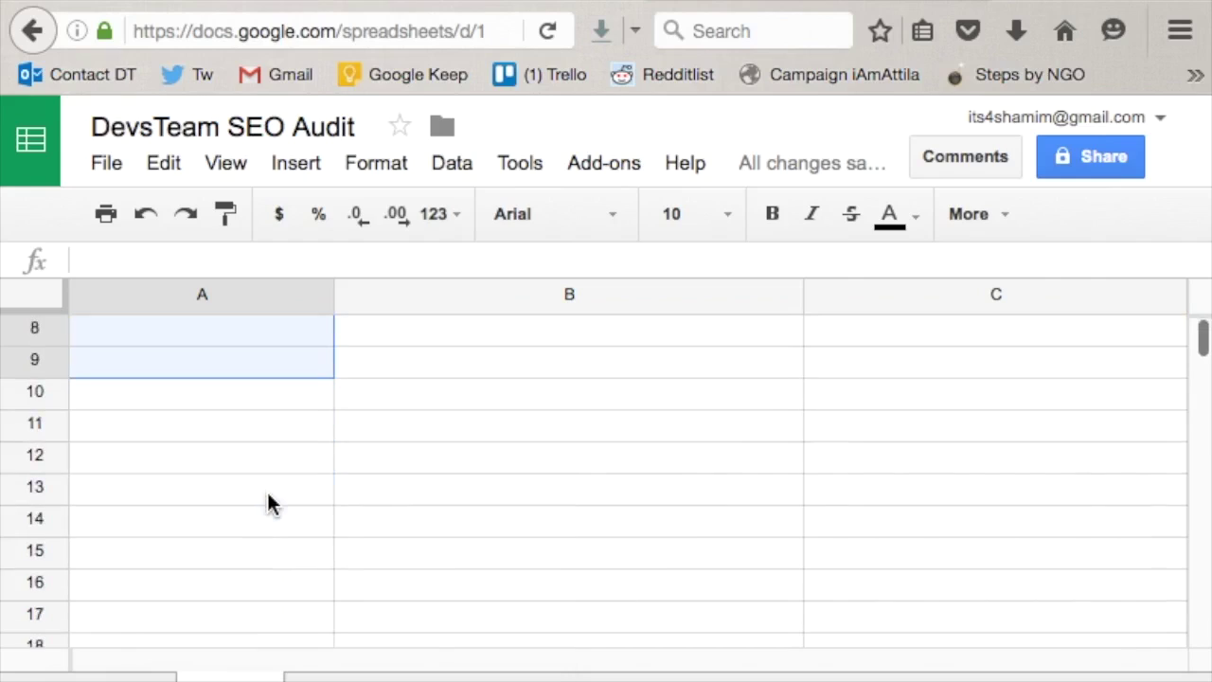
{"action": "scroll", "coordinate": [269, 503], "scroll_direction": "up", "scroll_amount": 3}
{"action": "scroll", "coordinate": [269, 503], "scroll_direction": "down", "scroll_amount": 1}
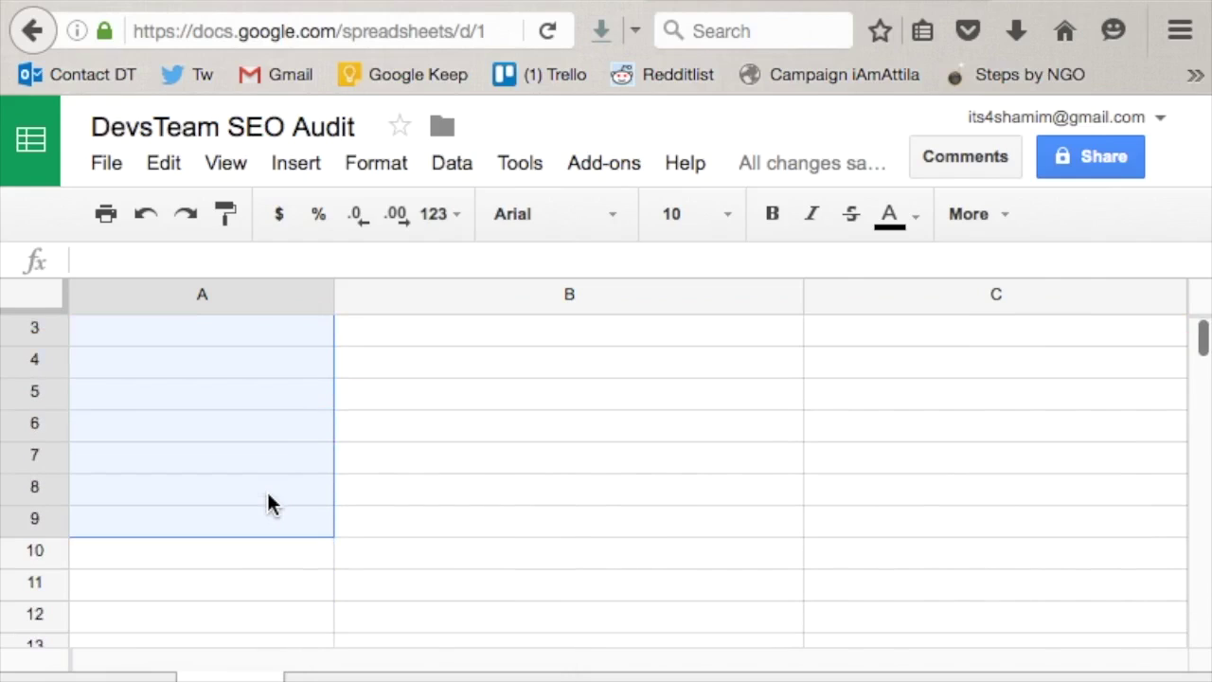
{"action": "right_click", "coordinate": [172, 417]}
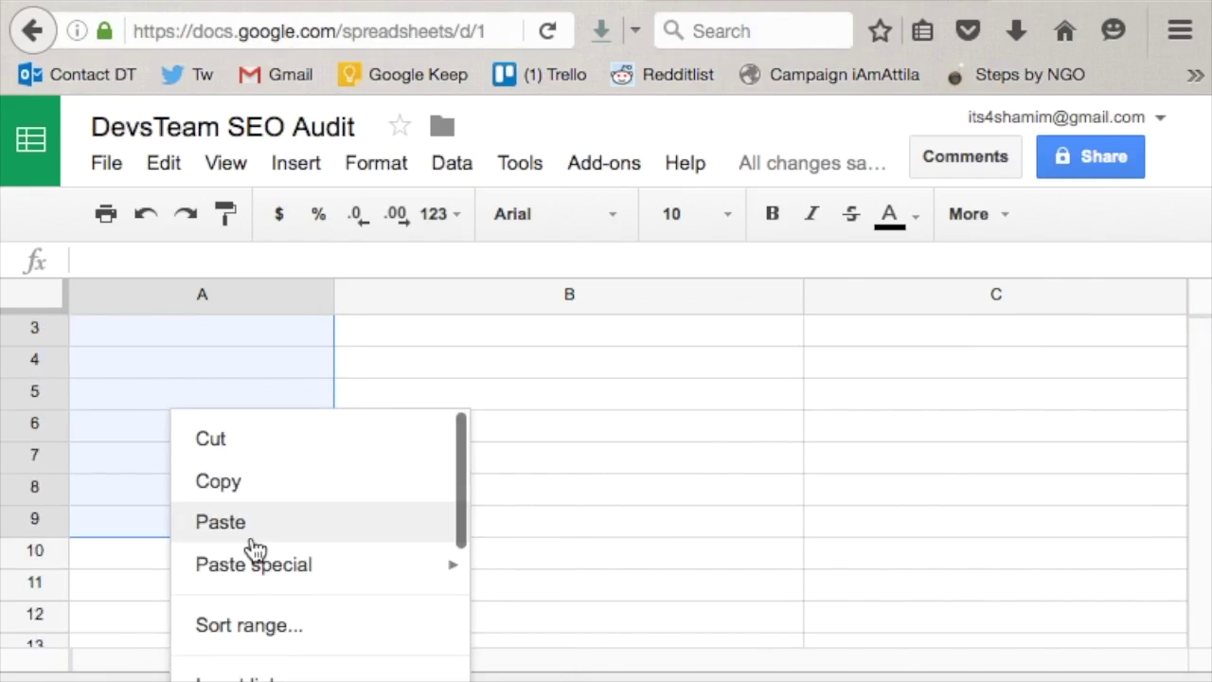
{"action": "mouse_move", "coordinate": [283, 581]}
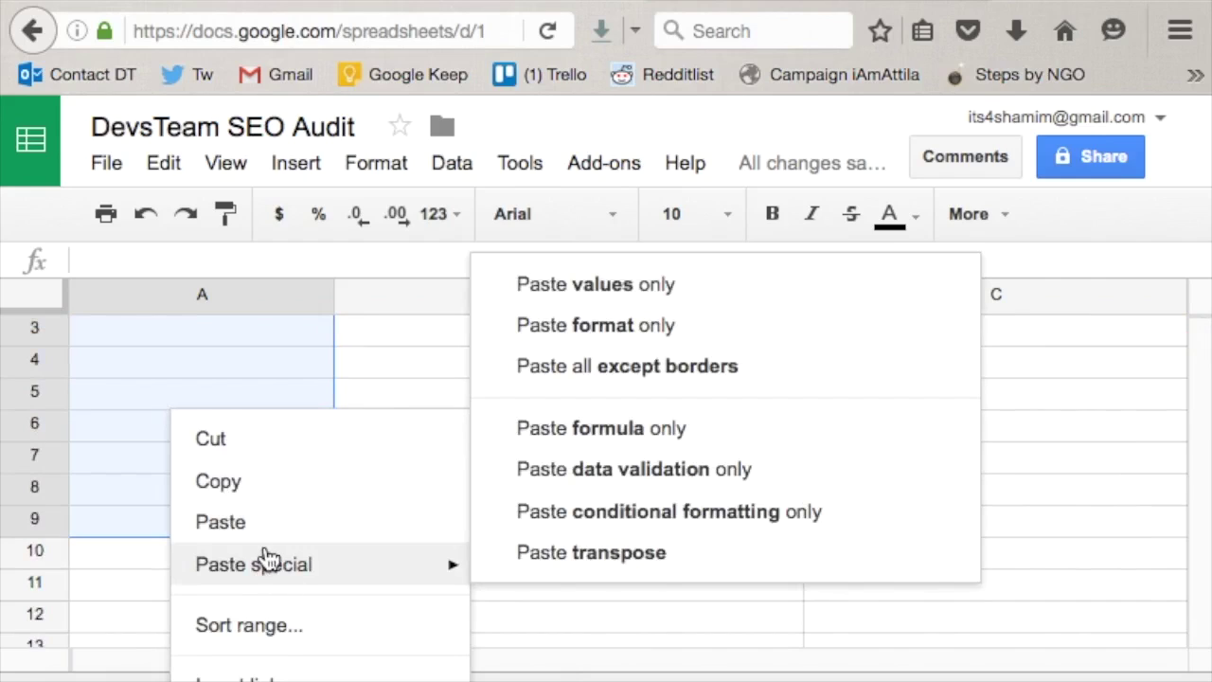
{"action": "left_click", "coordinate": [231, 450]}
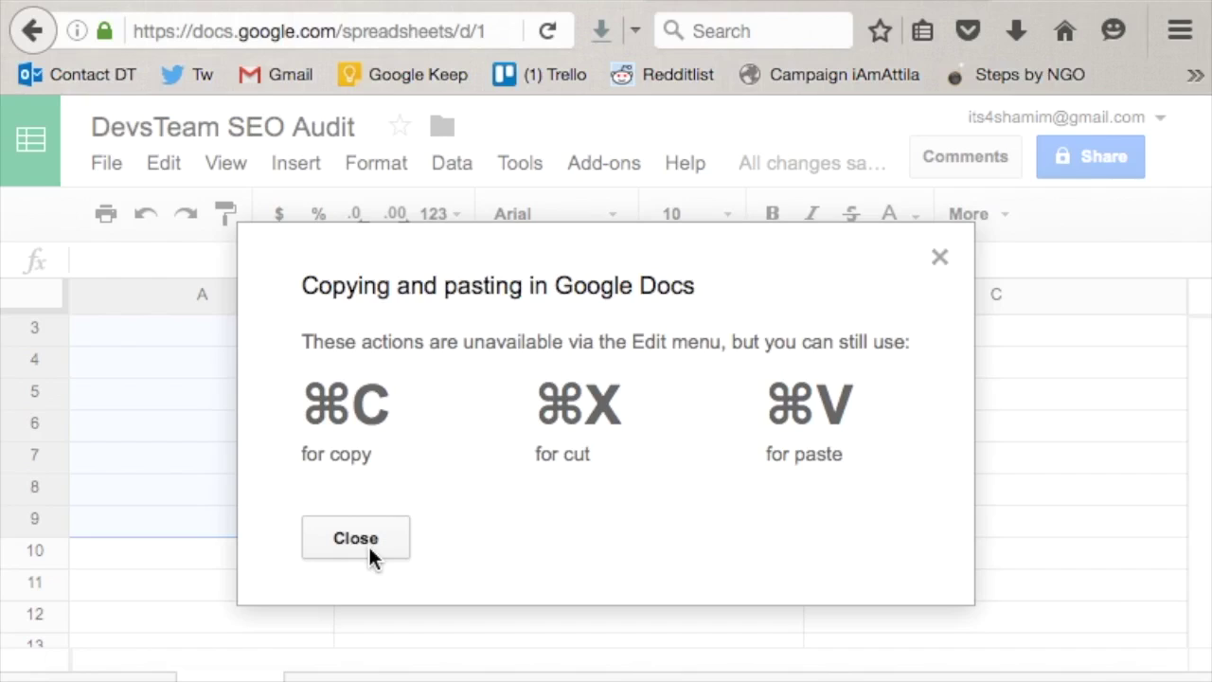
{"action": "left_click", "coordinate": [368, 540]}
{"action": "left_click", "coordinate": [208, 455]}
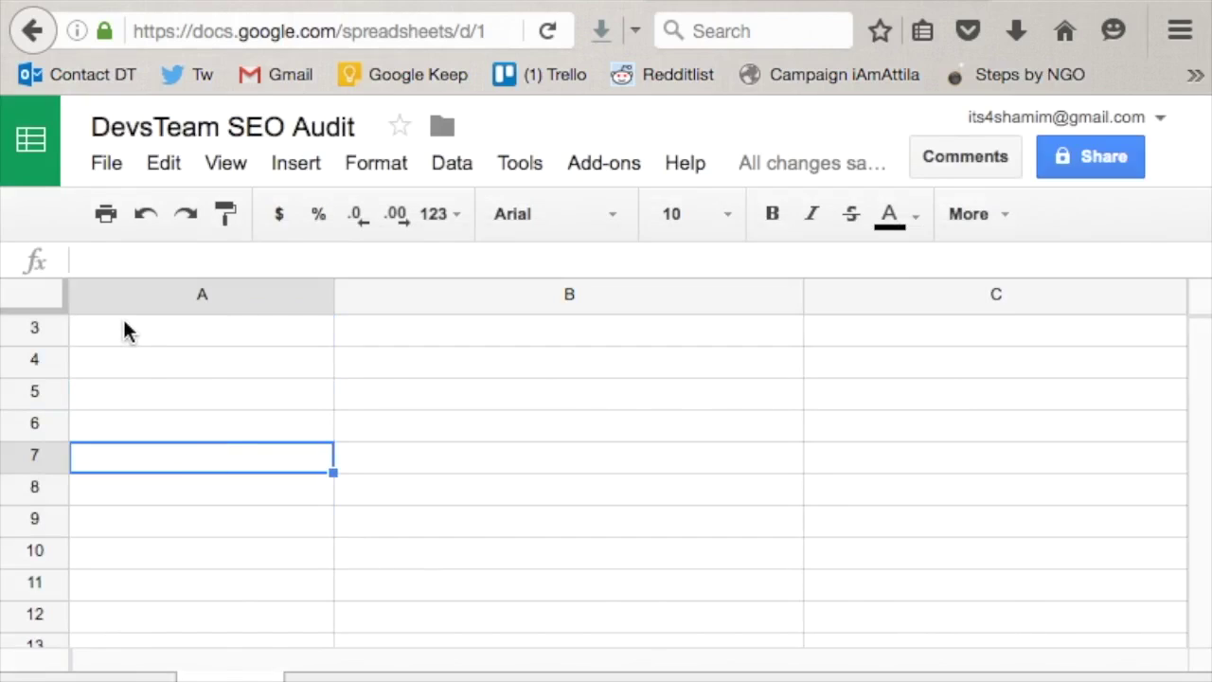
- Enter Branding in cell A2 as the first entry under Items
{"action": "scroll", "coordinate": [128, 330], "scroll_direction": "up", "scroll_amount": 2}
{"action": "left_click", "coordinate": [133, 376]}
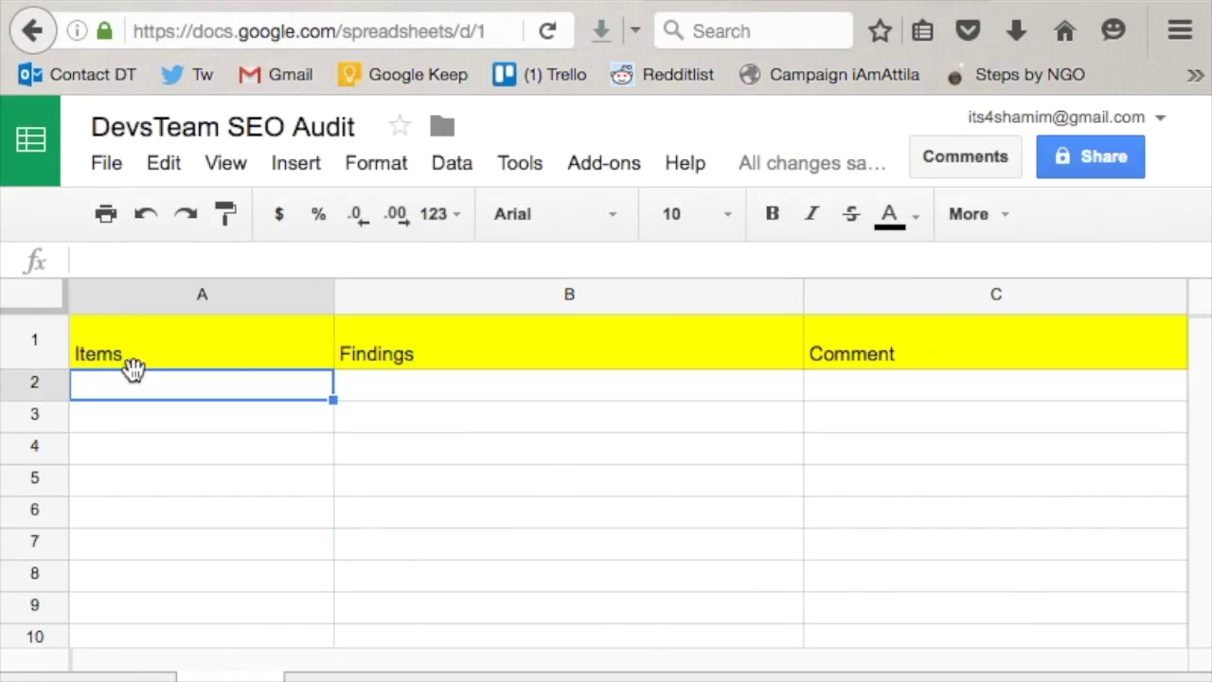
{"action": "double_click", "coordinate": [171, 385]}
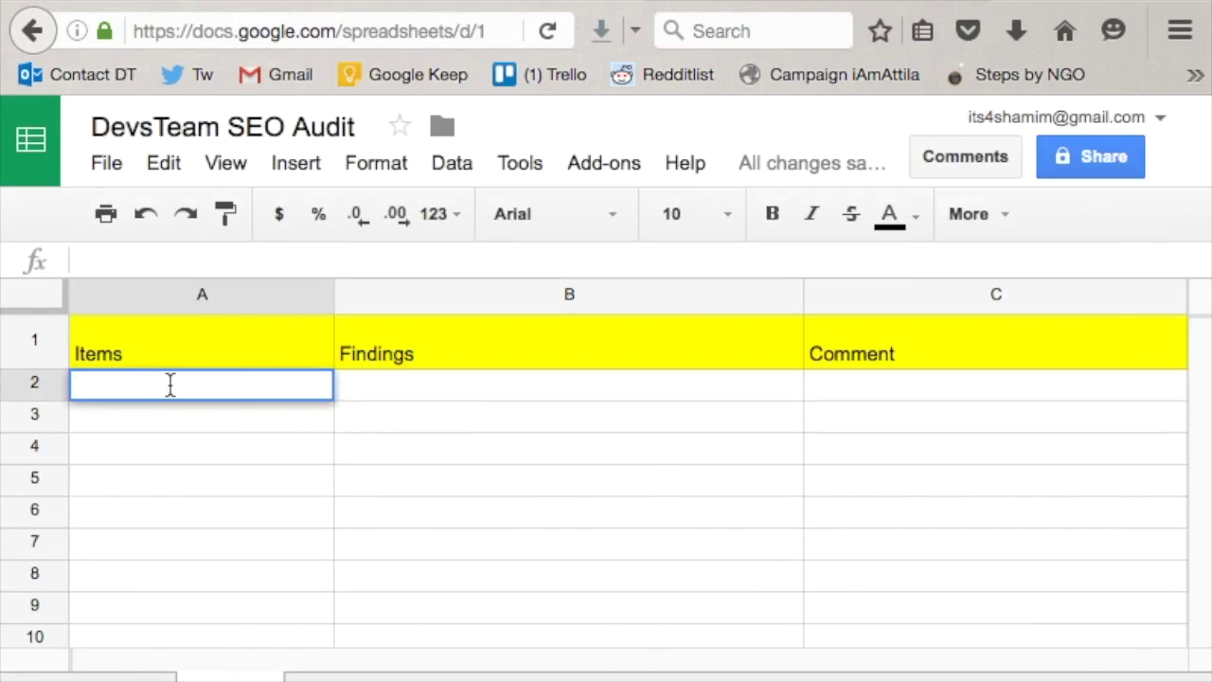
{"action": "type", "text": "Brnd"}
{"action": "key", "text": "BackSpace"}
{"action": "key", "text": "BackSpace"}
{"action": "type", "text": "an"}
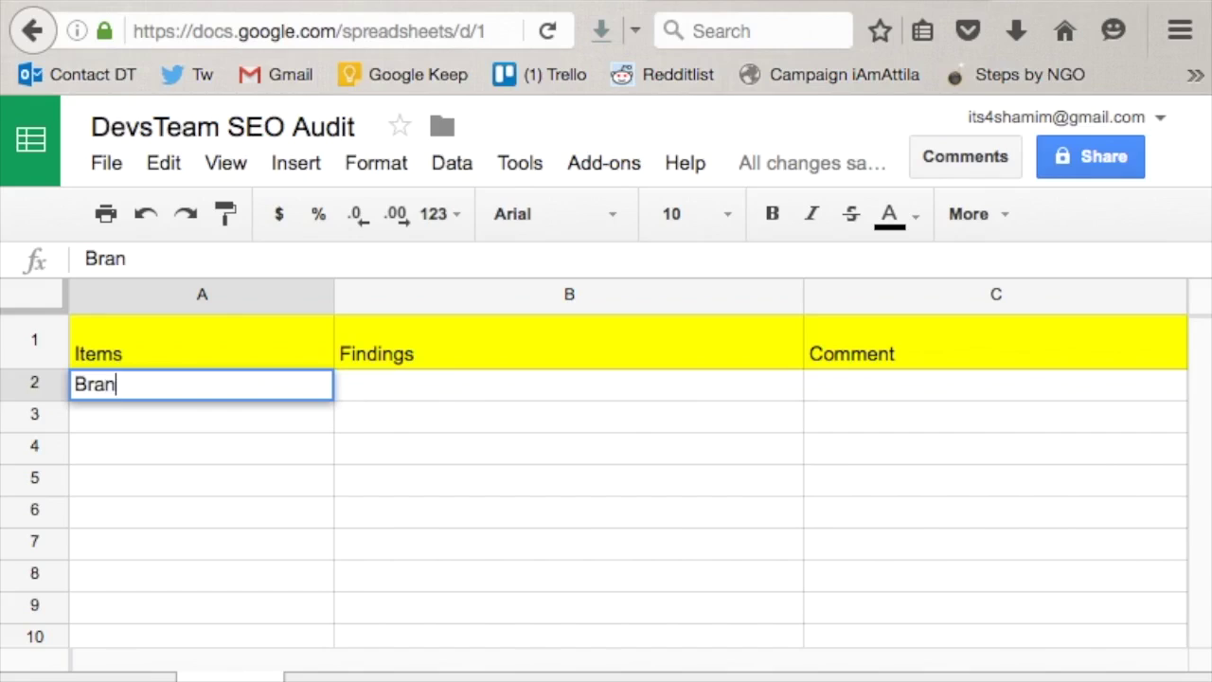
{"action": "type", "text": "ding"}
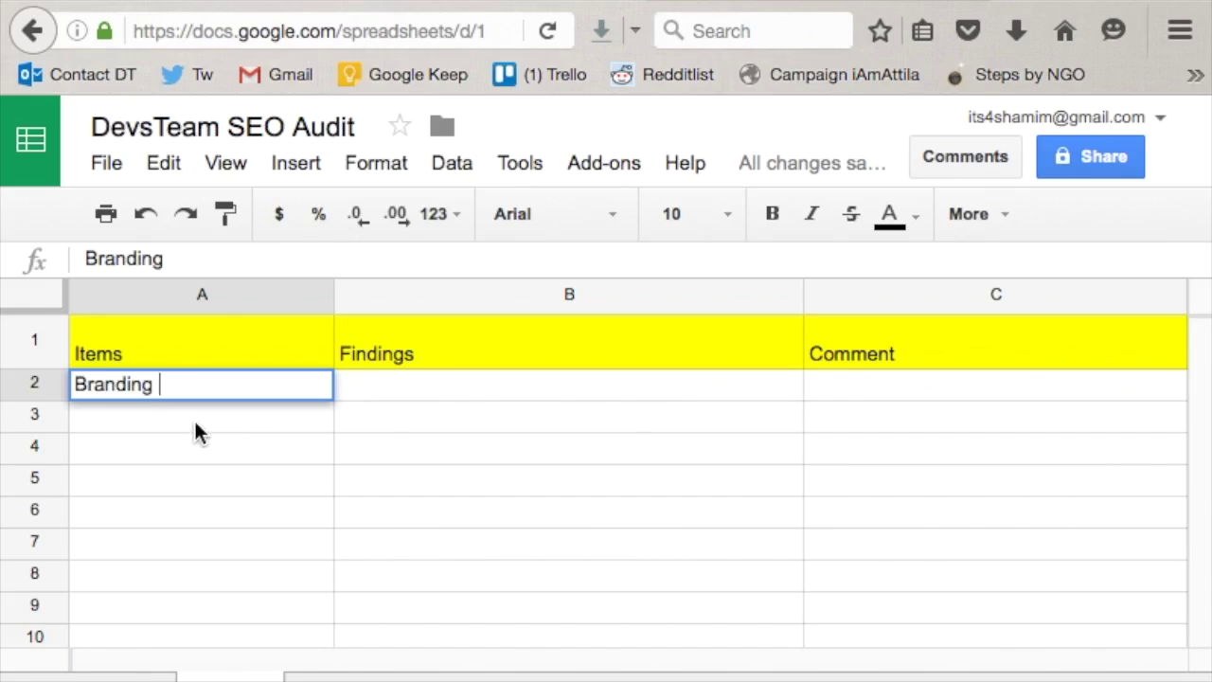
{"action": "key", "text": "Return"}
{"action": "left_click", "coordinate": [243, 392]}
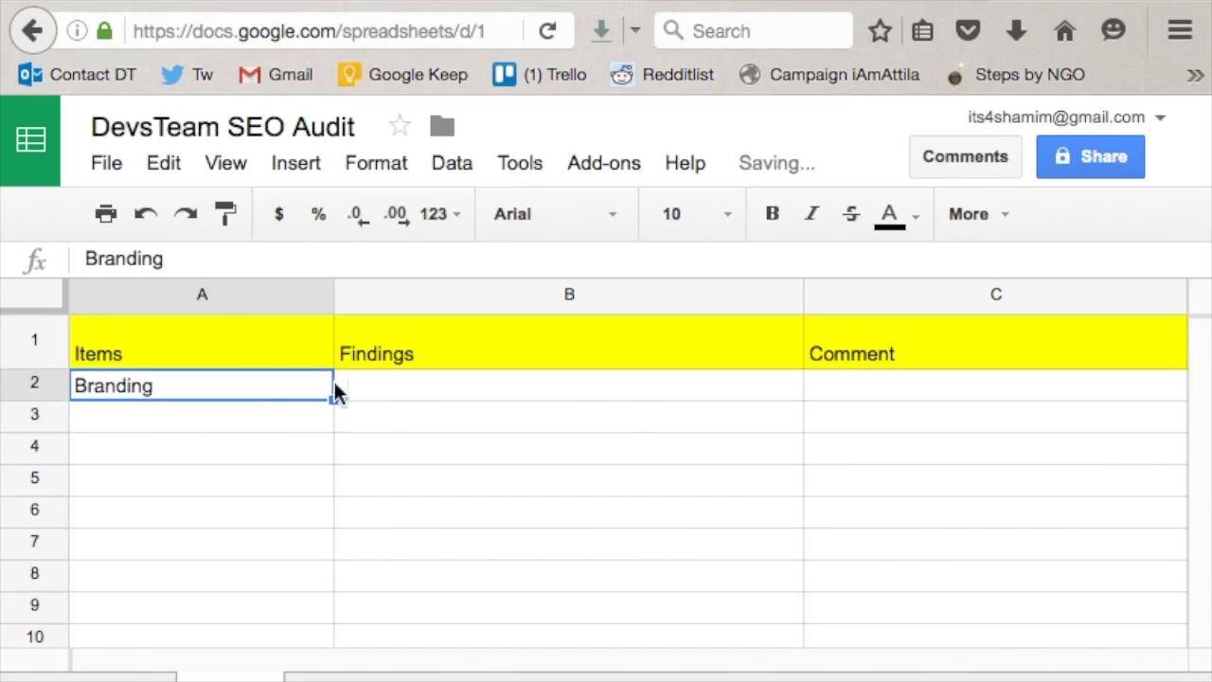
- Enter Color in cell B2 as the finding for Branding
{"action": "double_click", "coordinate": [399, 383]}
{"action": "type", "text": "Color"}
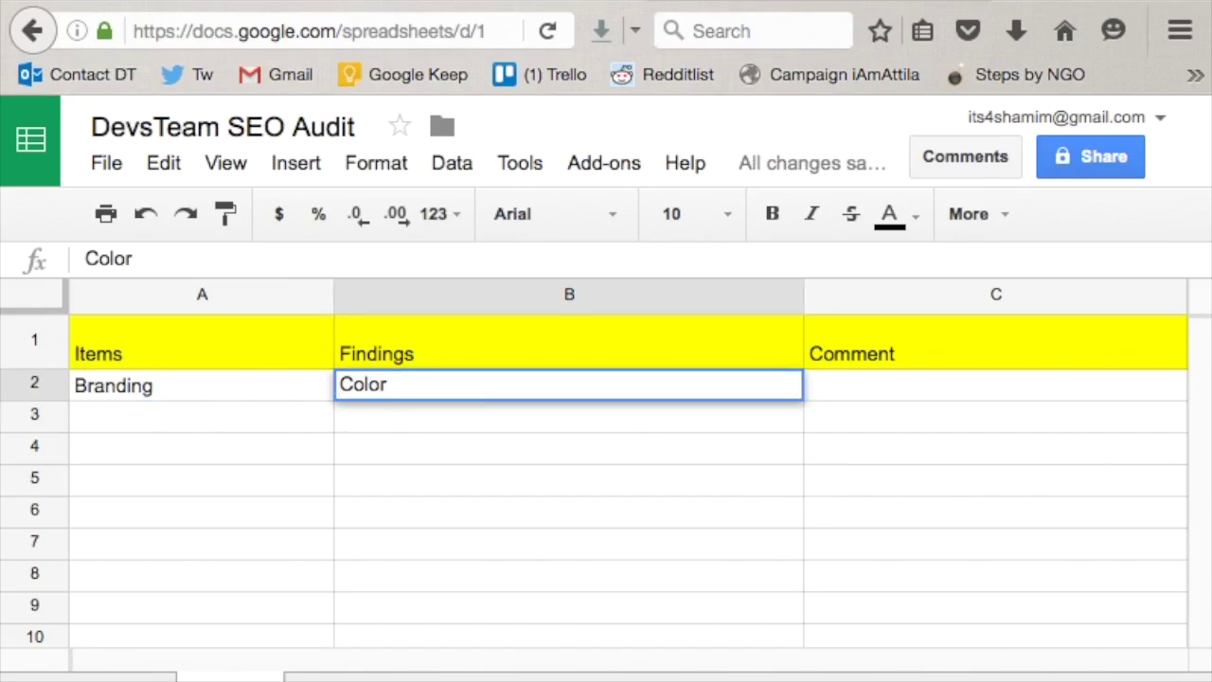
{"action": "left_click", "coordinate": [417, 434]}
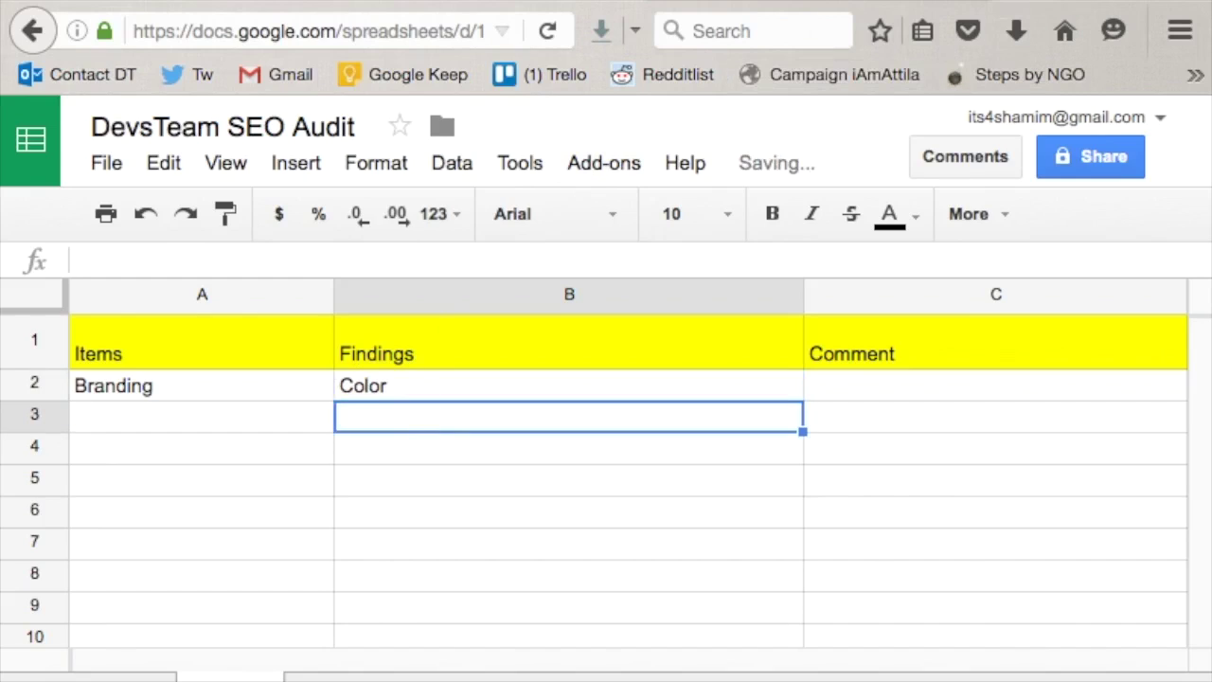
- Open devsteam.com in a new browser tab and examine the homepage's color use from the logo to the footer
{"action": "key", "text": "ctrl+t"}
{"action": "type", "text": "devsteam.com/"}
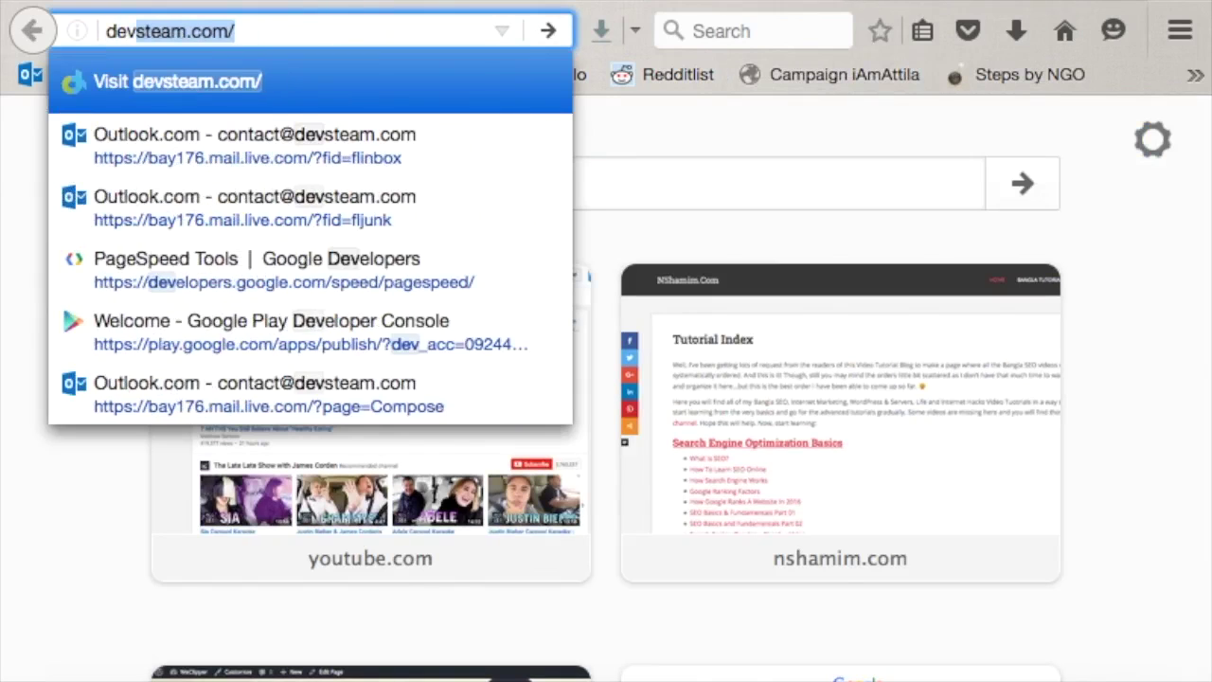
{"action": "key", "text": "Return"}
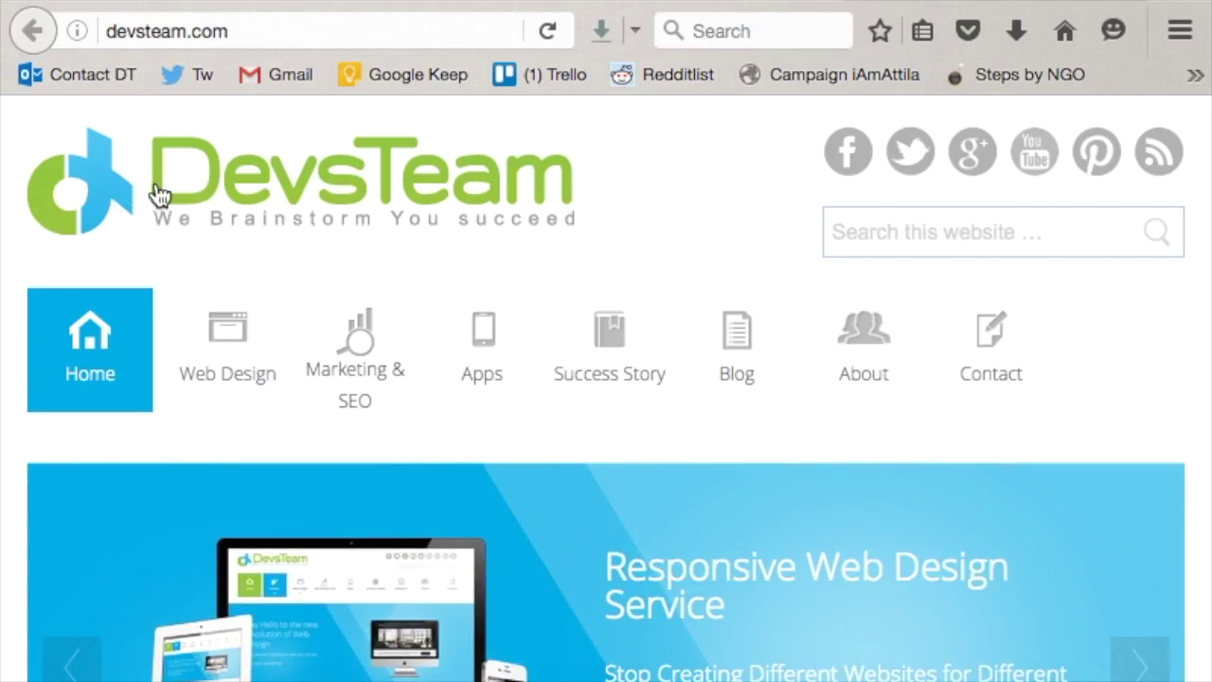
{"action": "scroll", "coordinate": [297, 198], "scroll_direction": "down", "scroll_amount": 3}
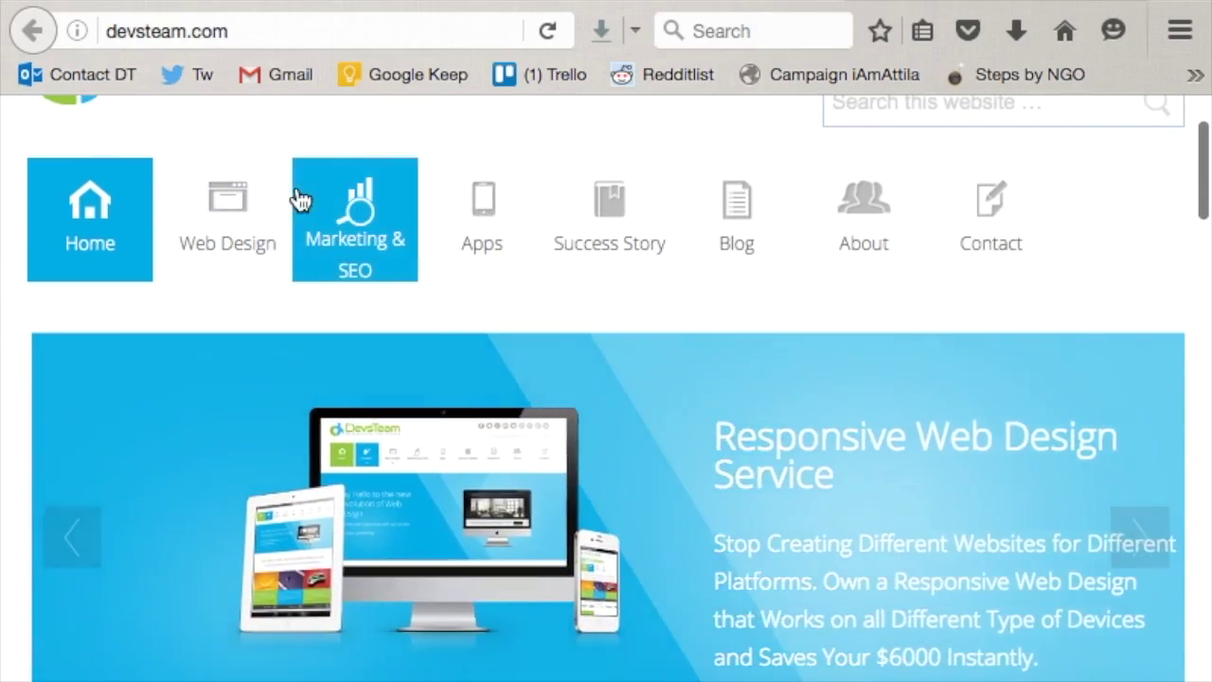
{"action": "scroll", "coordinate": [458, 473], "scroll_direction": "down", "scroll_amount": 10}
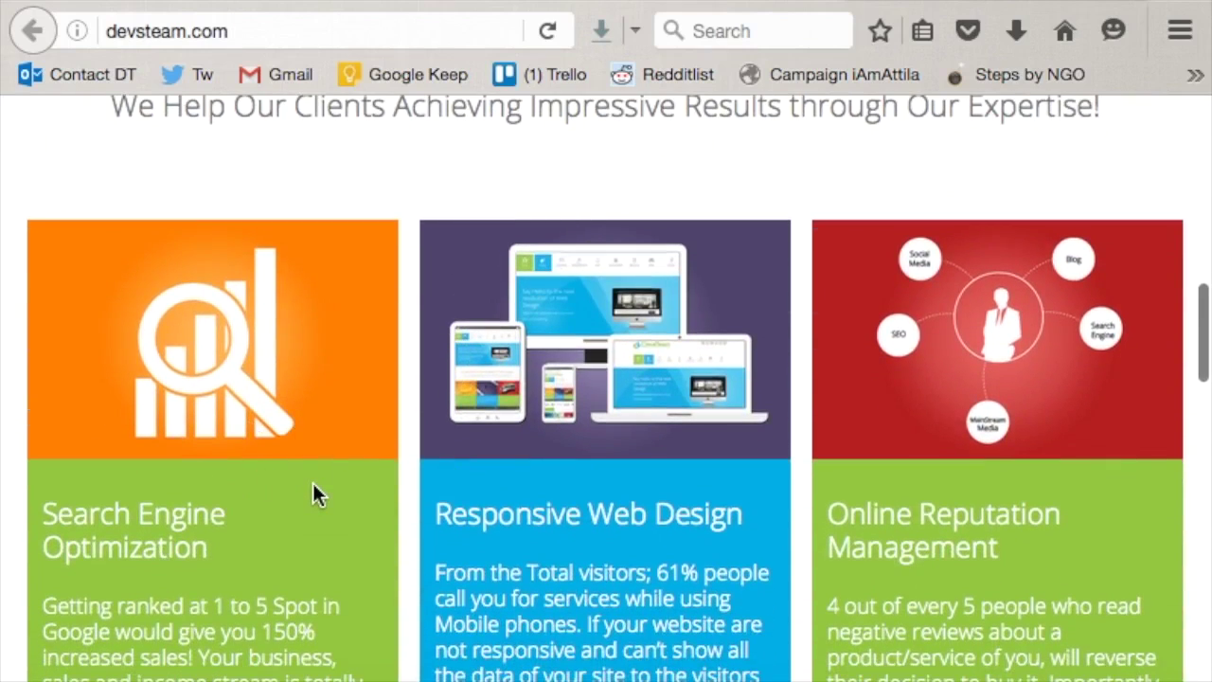
{"action": "scroll", "coordinate": [315, 489], "scroll_direction": "down", "scroll_amount": 10}
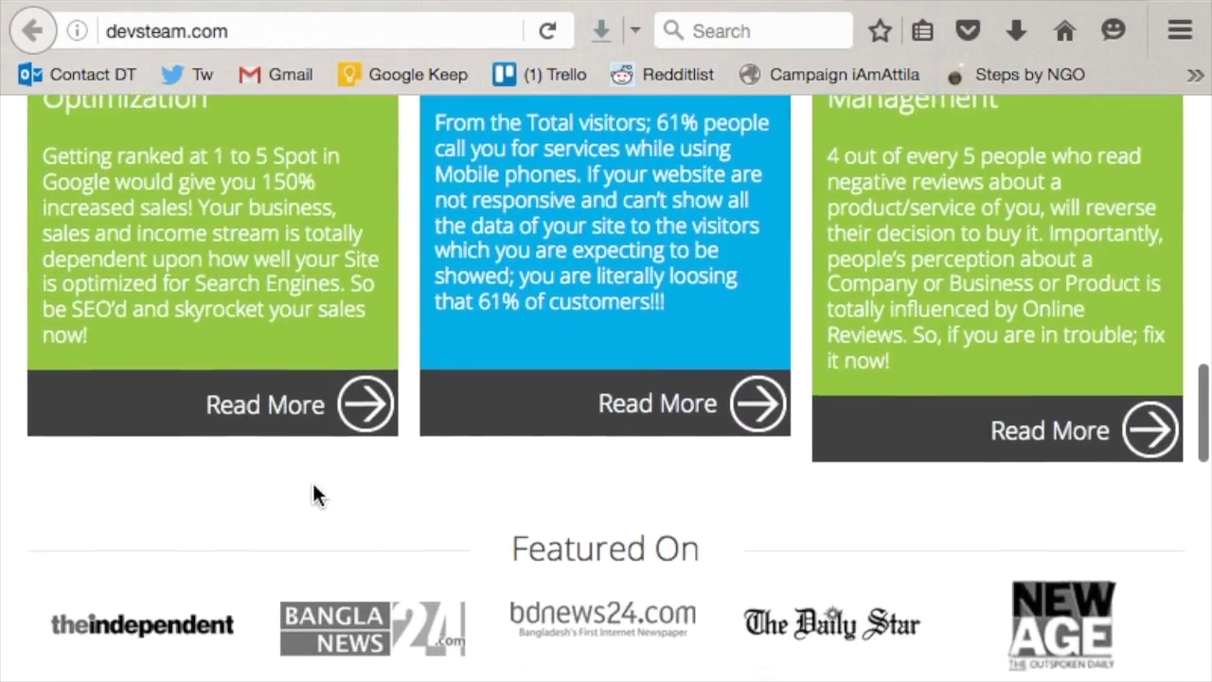
{"action": "scroll", "coordinate": [313, 483], "scroll_direction": "down", "scroll_amount": 4}
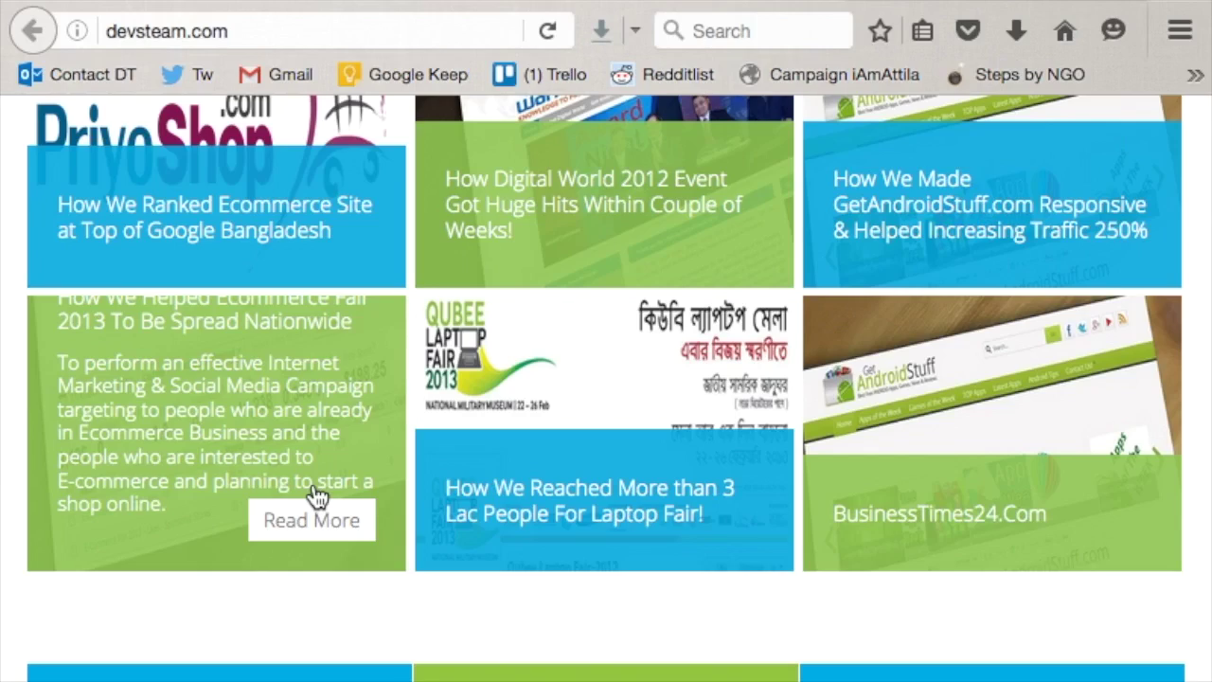
{"action": "scroll", "coordinate": [315, 496], "scroll_direction": "up", "scroll_amount": 5}
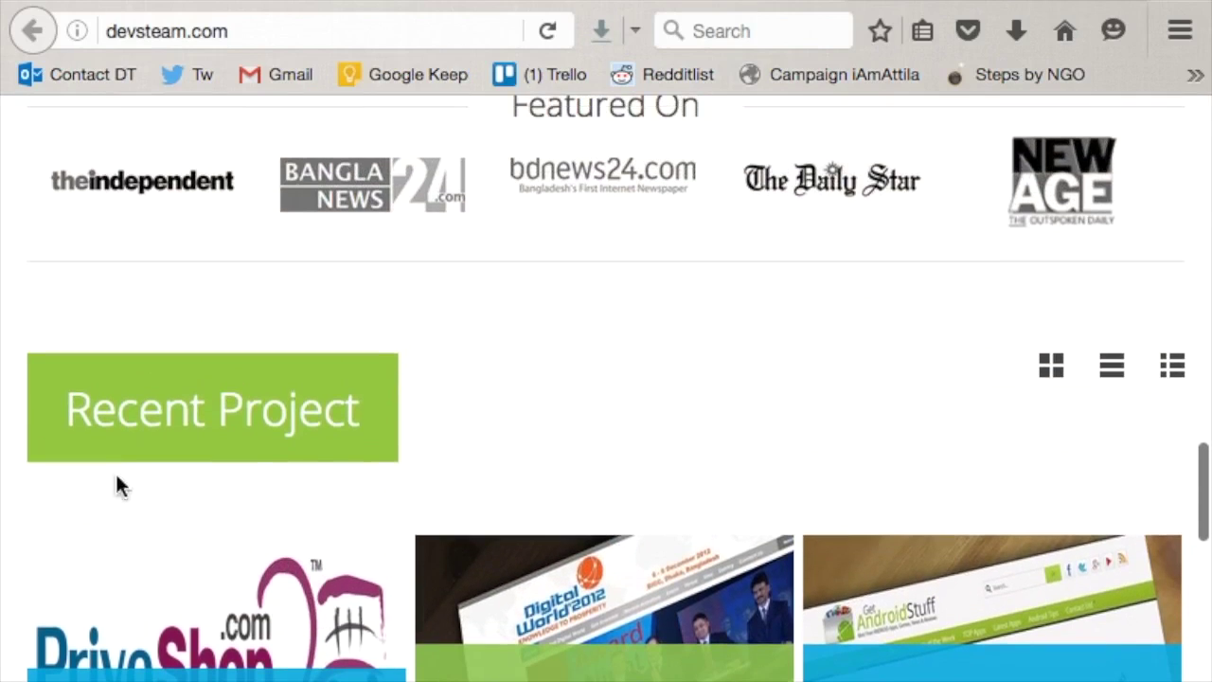
{"action": "scroll", "coordinate": [294, 428], "scroll_direction": "down", "scroll_amount": 12}
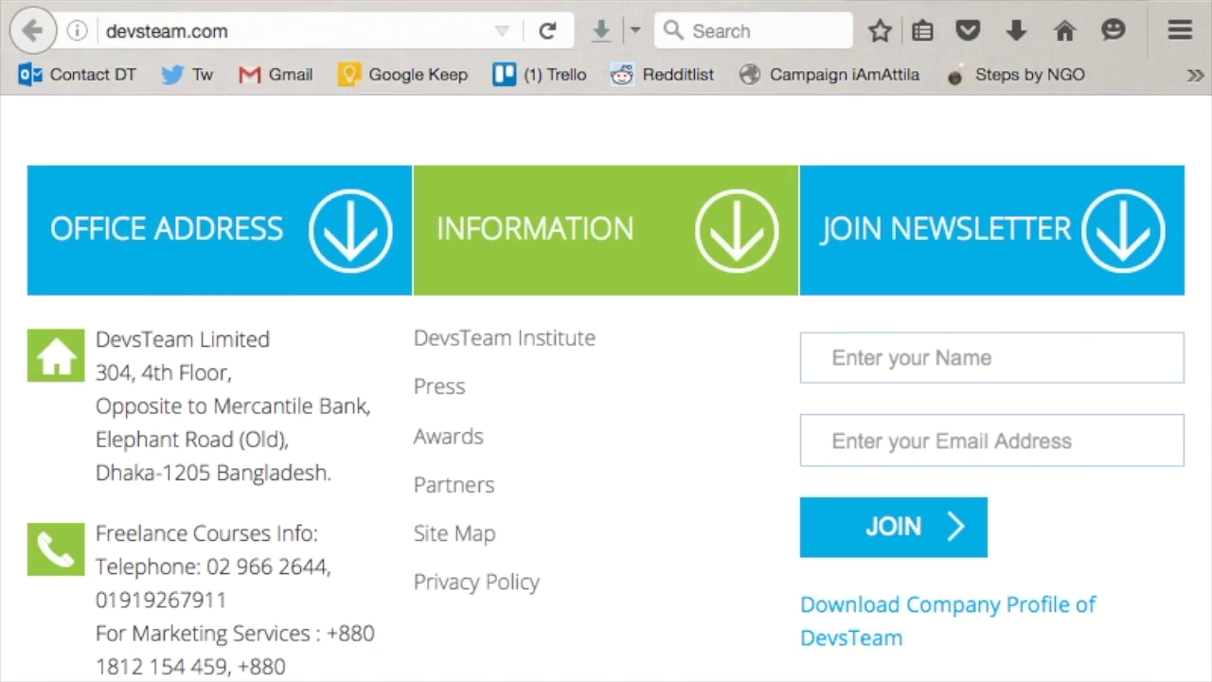
- Open apple.com in a new browser tab and examine the homepage's color use from its header to its footer
{"action": "key", "text": "ctrl+t"}
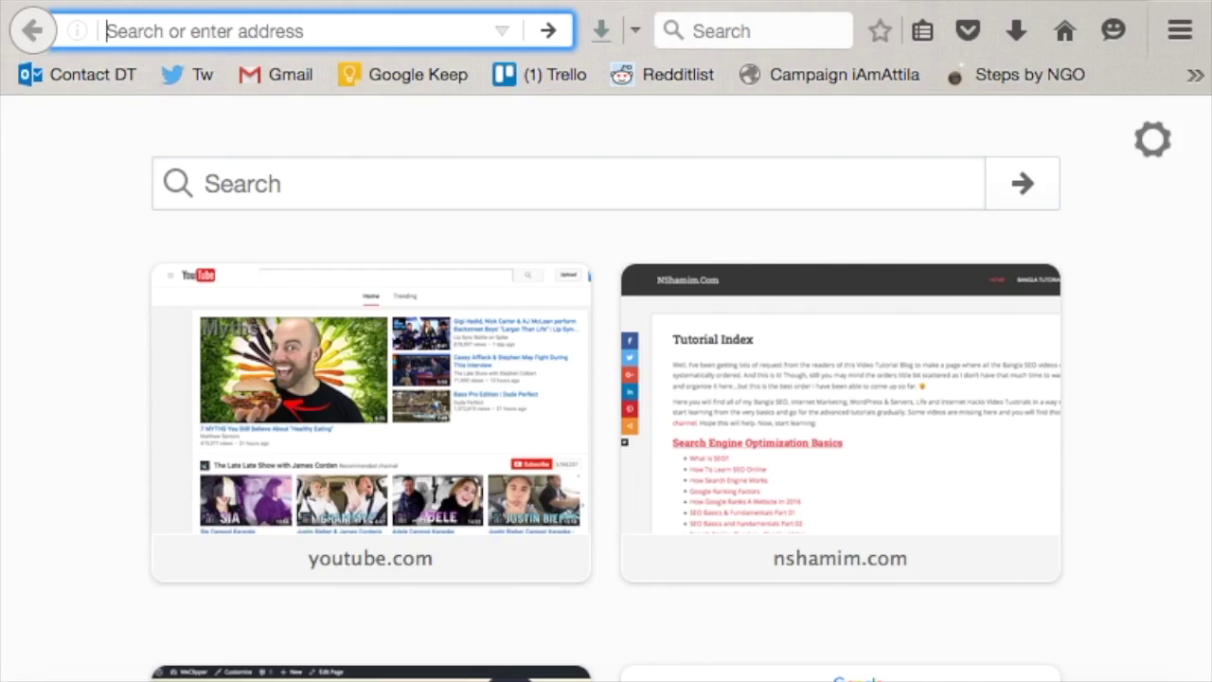
{"action": "type", "text": "apple.com"}
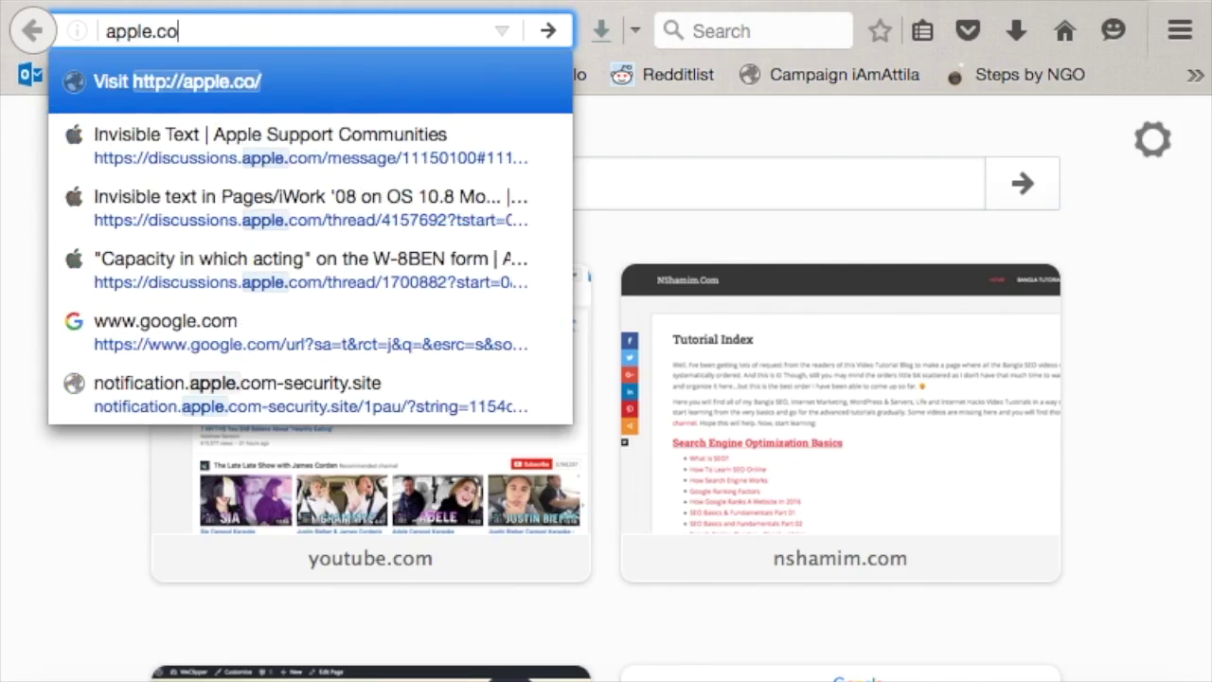
{"action": "key", "text": "Return"}
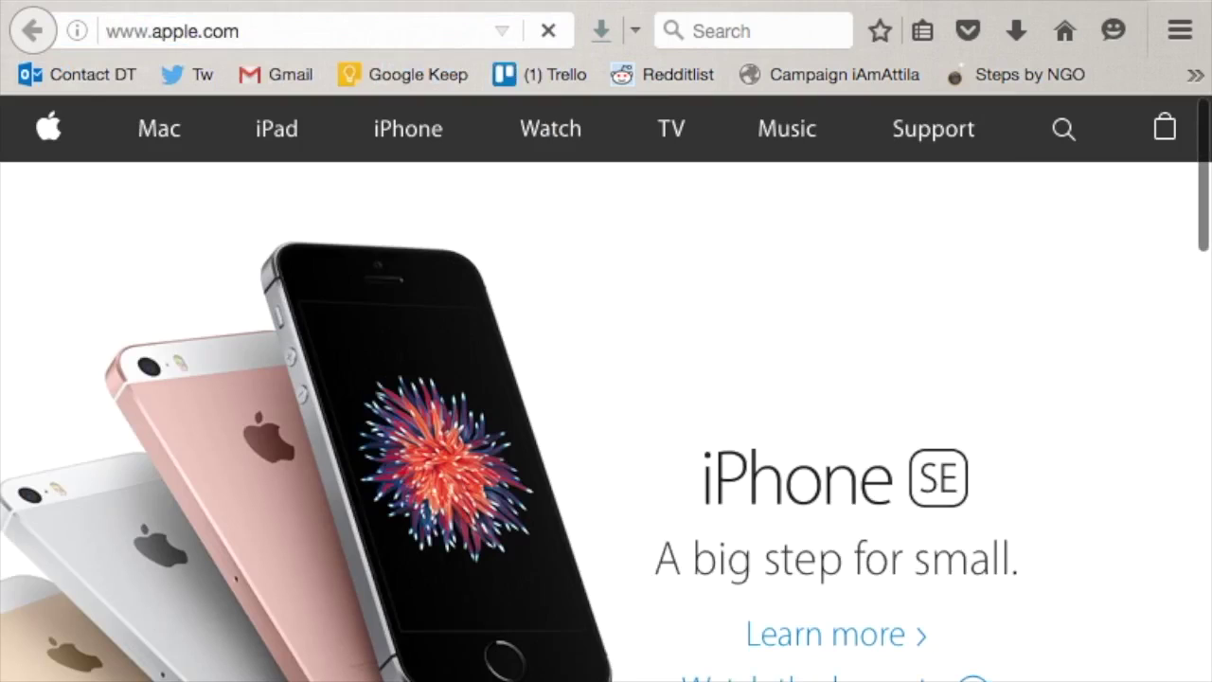
{"action": "scroll", "coordinate": [1000, 364], "scroll_direction": "down", "scroll_amount": 15}
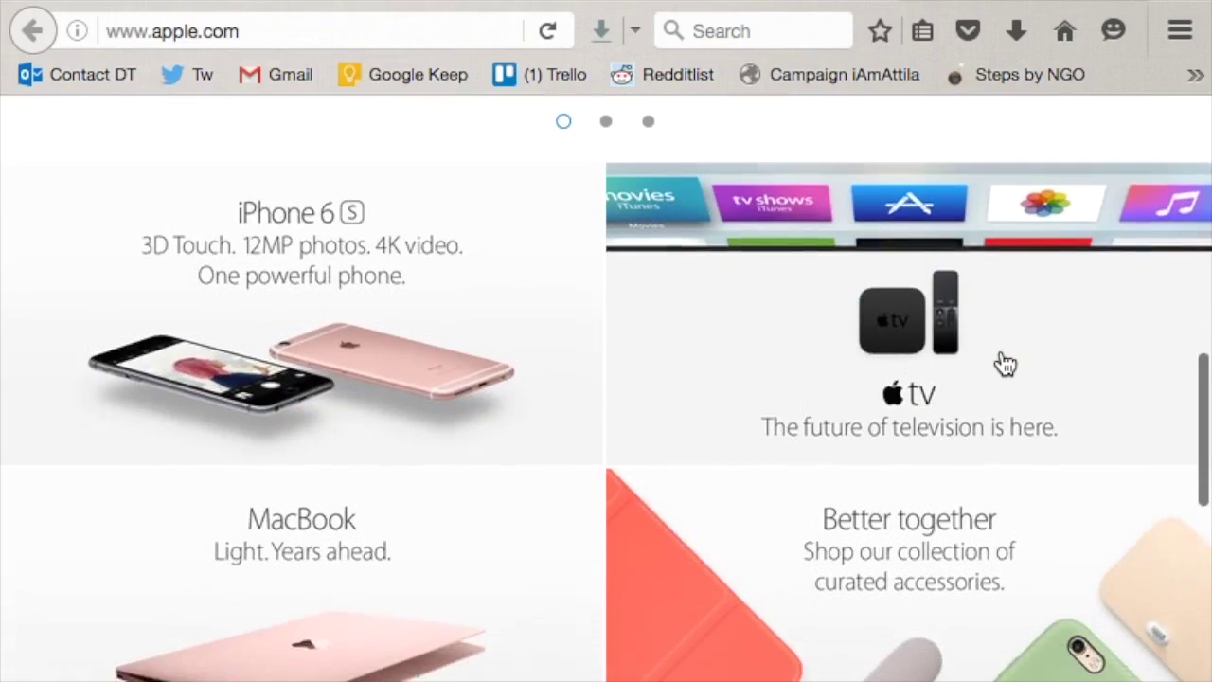
{"action": "scroll", "coordinate": [1004, 364], "scroll_direction": "down", "scroll_amount": 3}
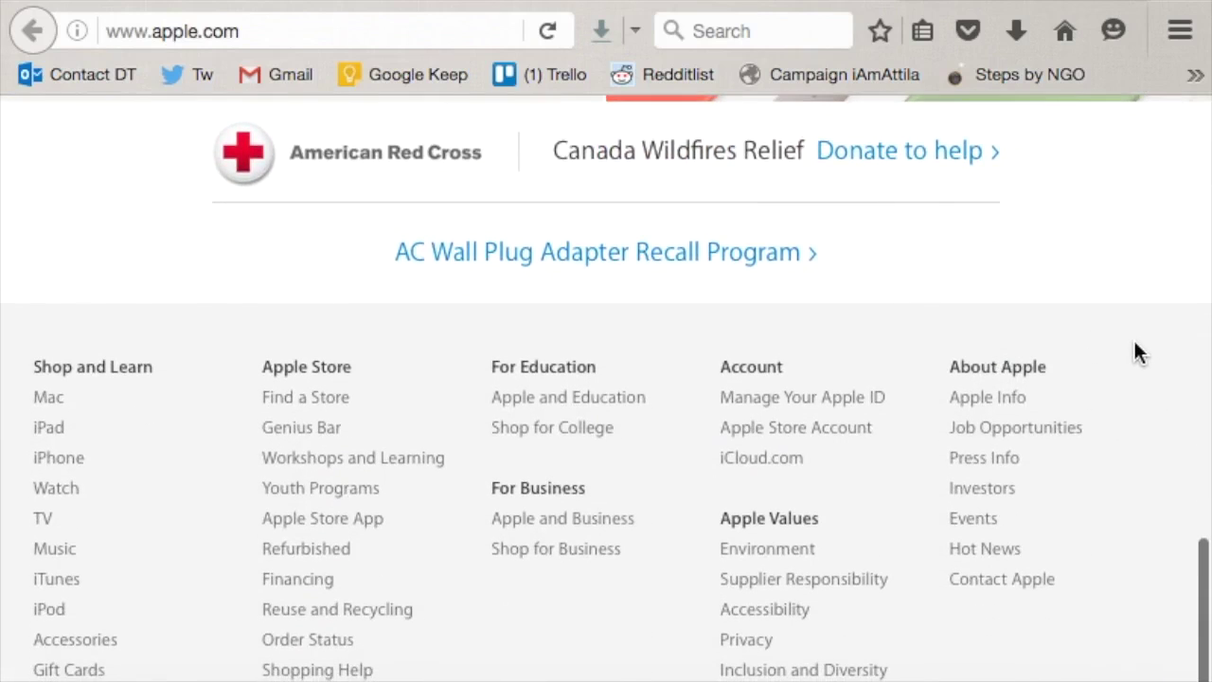
{"action": "scroll", "coordinate": [1133, 338], "scroll_direction": "up", "scroll_amount": 7}
{"action": "scroll", "coordinate": [1134, 338], "scroll_direction": "down", "scroll_amount": 9}
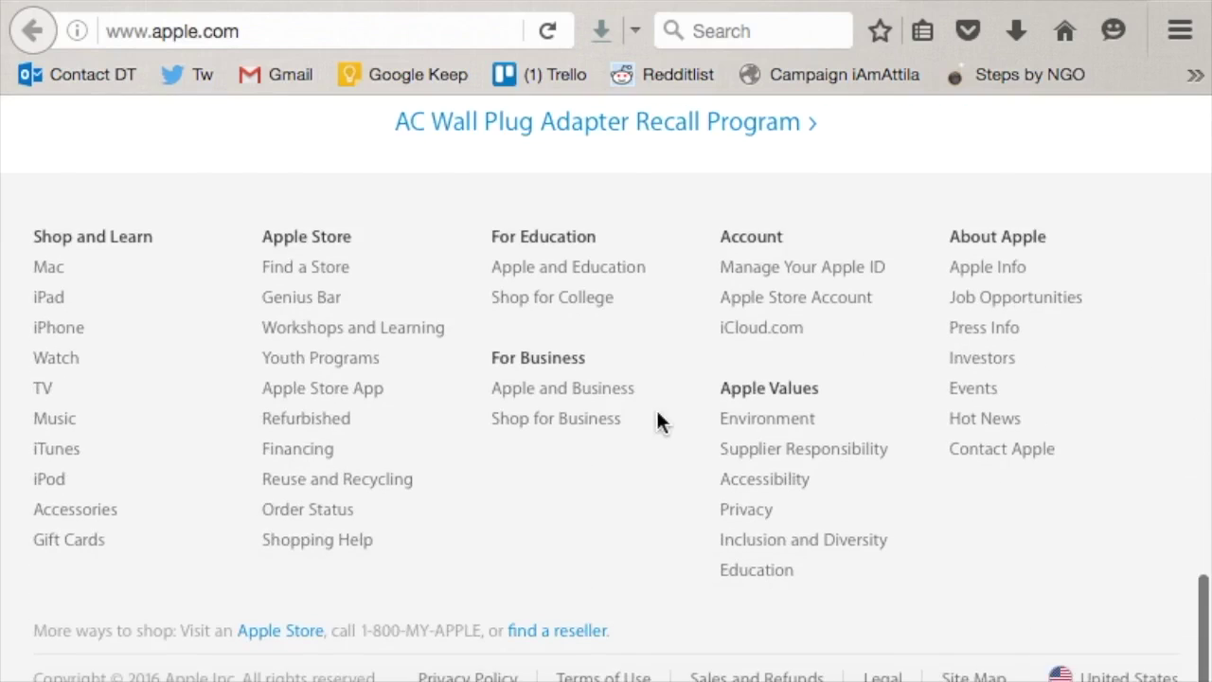
{"action": "scroll", "coordinate": [657, 413], "scroll_direction": "up", "scroll_amount": 20}
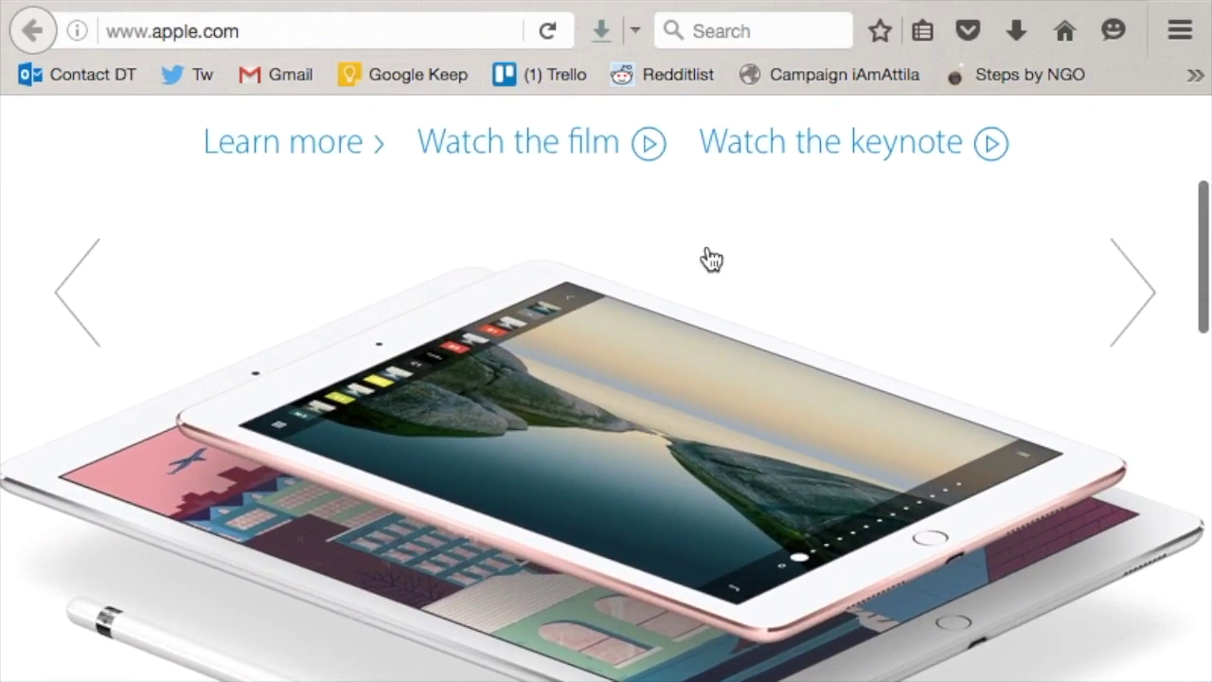
{"action": "scroll", "coordinate": [711, 260], "scroll_direction": "up", "scroll_amount": 3}
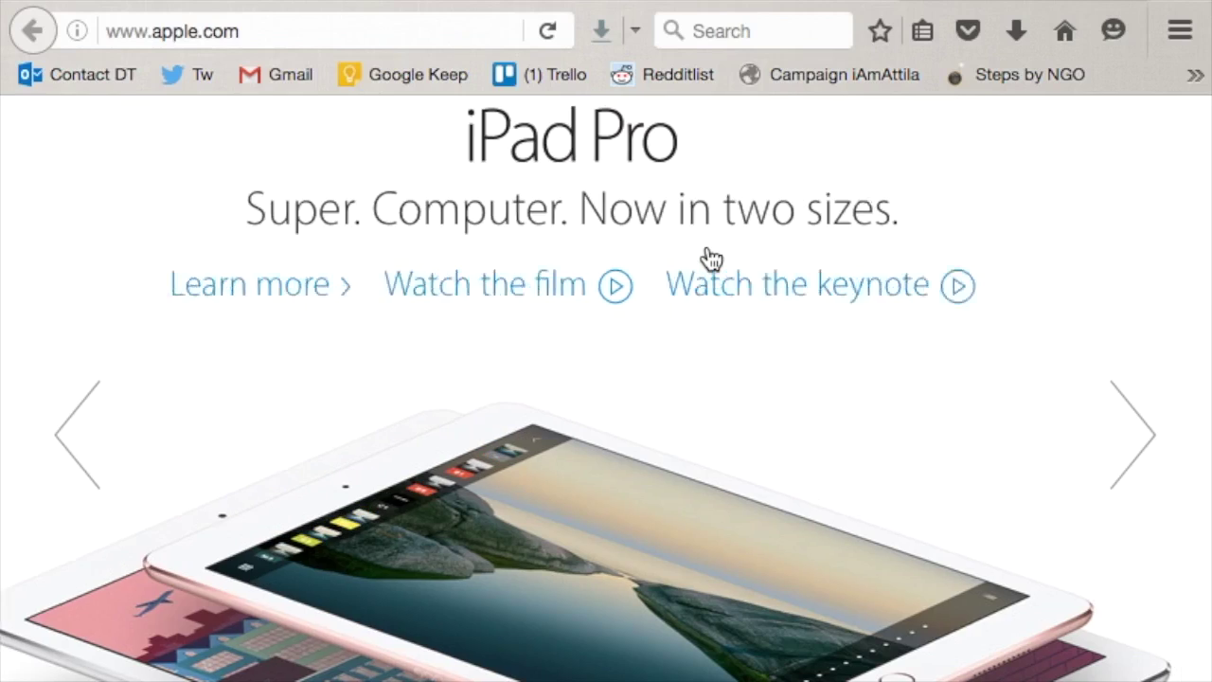
{"action": "scroll", "coordinate": [711, 260], "scroll_direction": "up", "scroll_amount": 3}
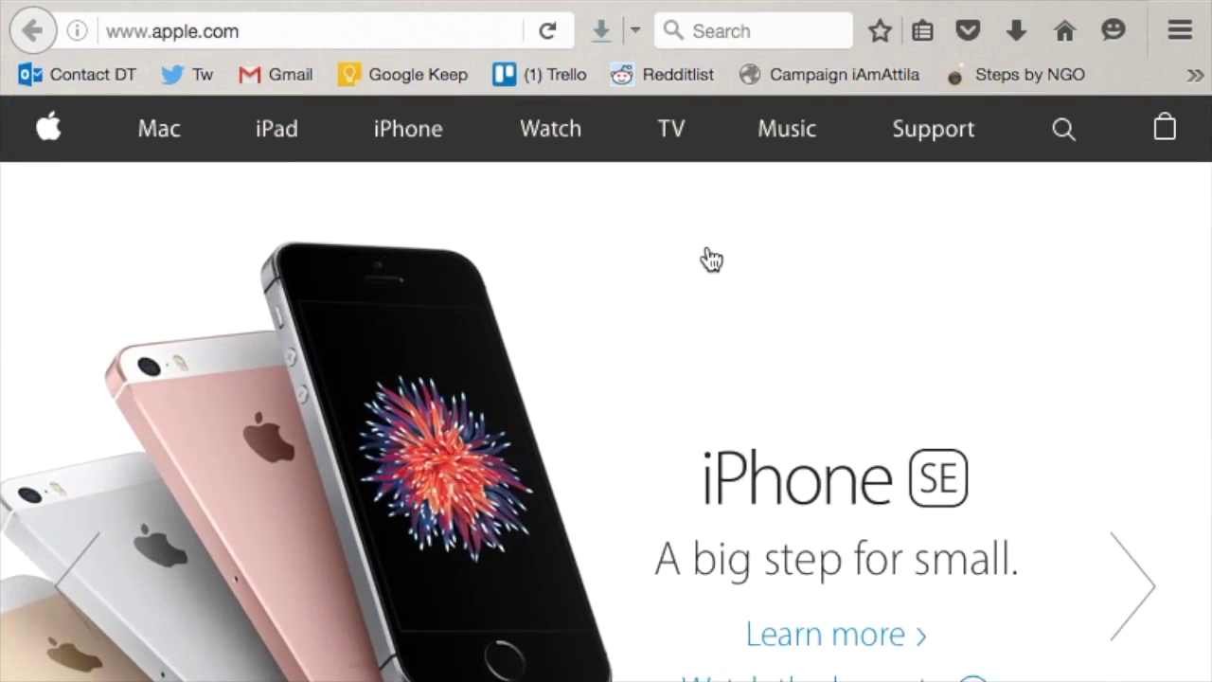
- Search Google for virgin mobile and open the Virgin Mobile USA website from the results
{"action": "left_click", "coordinate": [285, 34]}
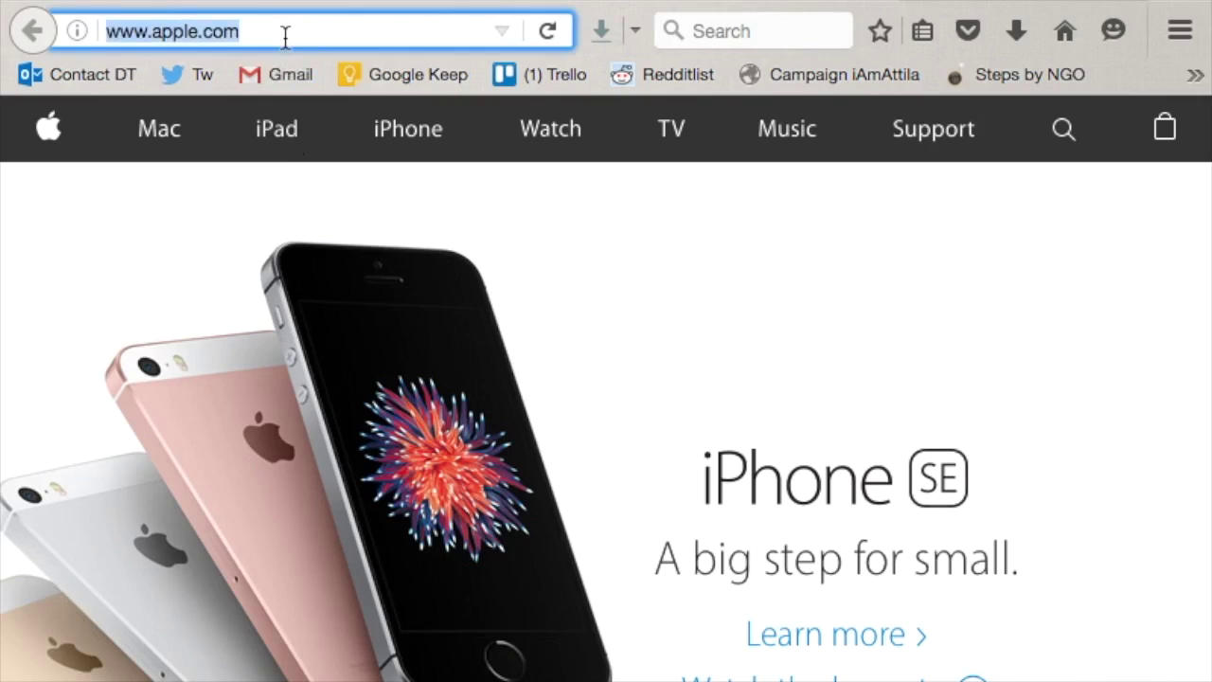
{"action": "type", "text": "virgin.com"}
{"action": "key", "text": "BackSpace"}
{"action": "key", "text": "BackSpace"}
{"action": "key", "text": "BackSpace"}
{"action": "key", "text": "BackSpace"}
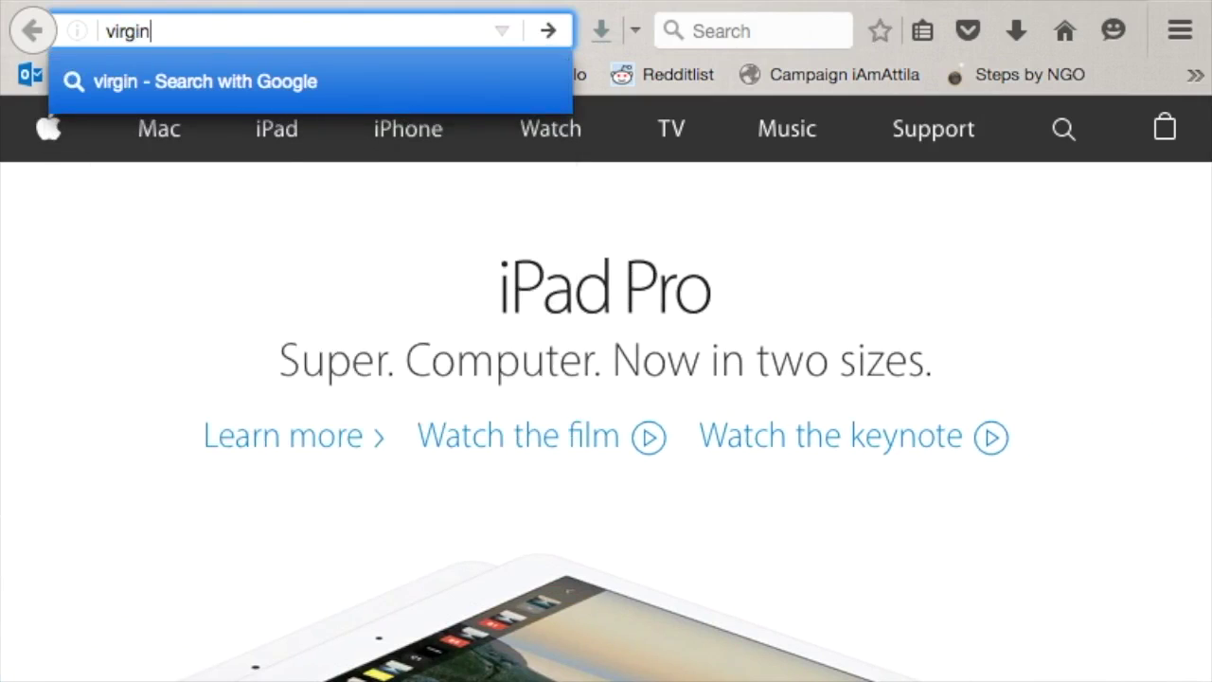
{"action": "type", "text": "a"}
{"action": "key", "text": "BackSpace"}
{"action": "type", "text": "mobile"}
{"action": "key", "text": "Return"}
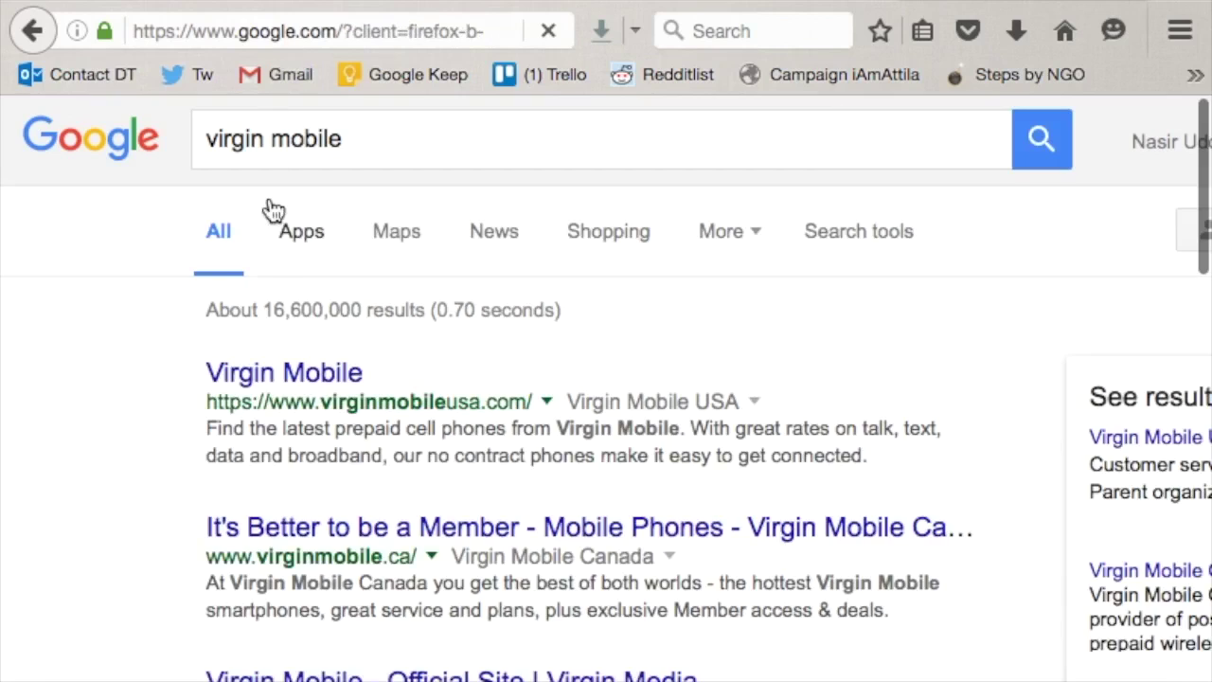
{"action": "left_click", "coordinate": [295, 384]}
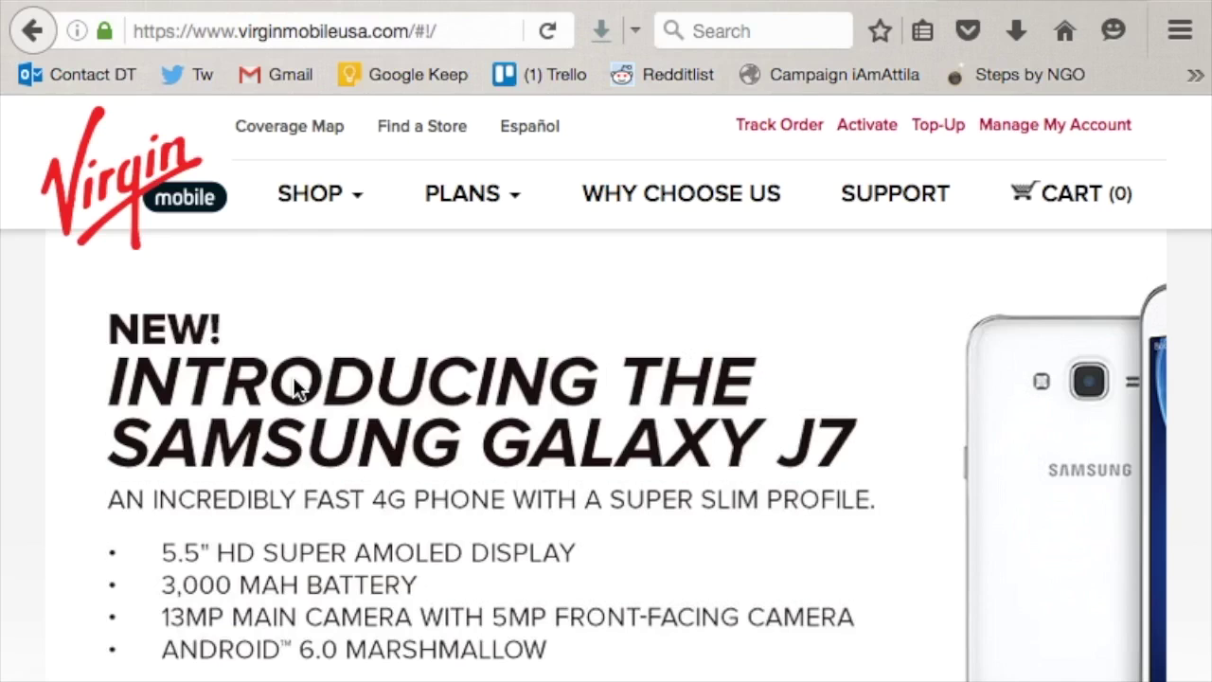
- Examine the Virgin Mobile USA homepage's color use from the logo and header to the footer
{"action": "scroll", "coordinate": [509, 465], "scroll_direction": "down", "scroll_amount": 10}
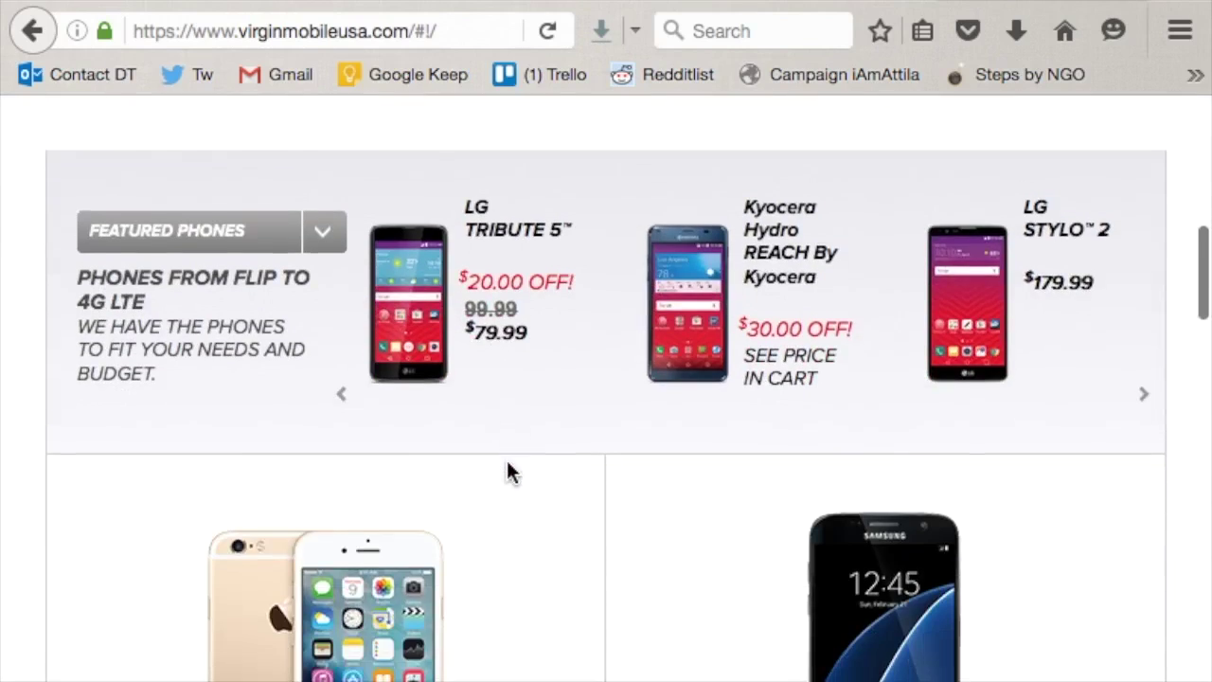
{"action": "scroll", "coordinate": [506, 471], "scroll_direction": "up", "scroll_amount": 3}
{"action": "scroll", "coordinate": [507, 460], "scroll_direction": "up", "scroll_amount": 7}
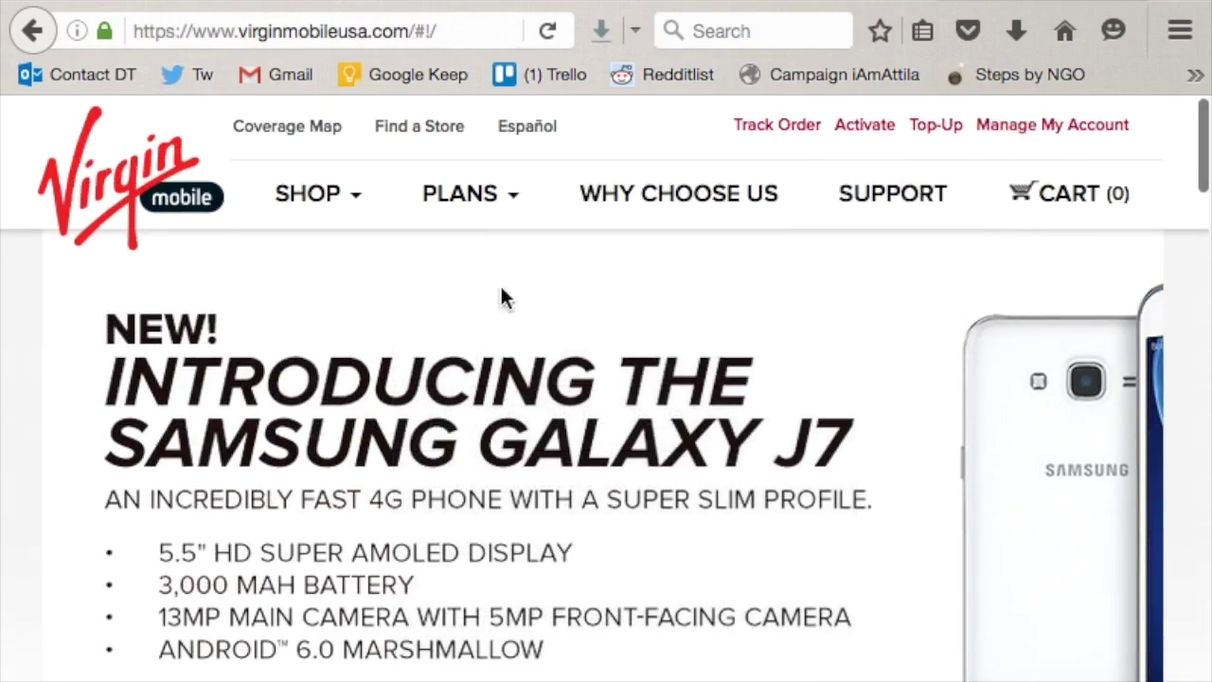
{"action": "scroll", "coordinate": [469, 296], "scroll_direction": "down", "scroll_amount": 7}
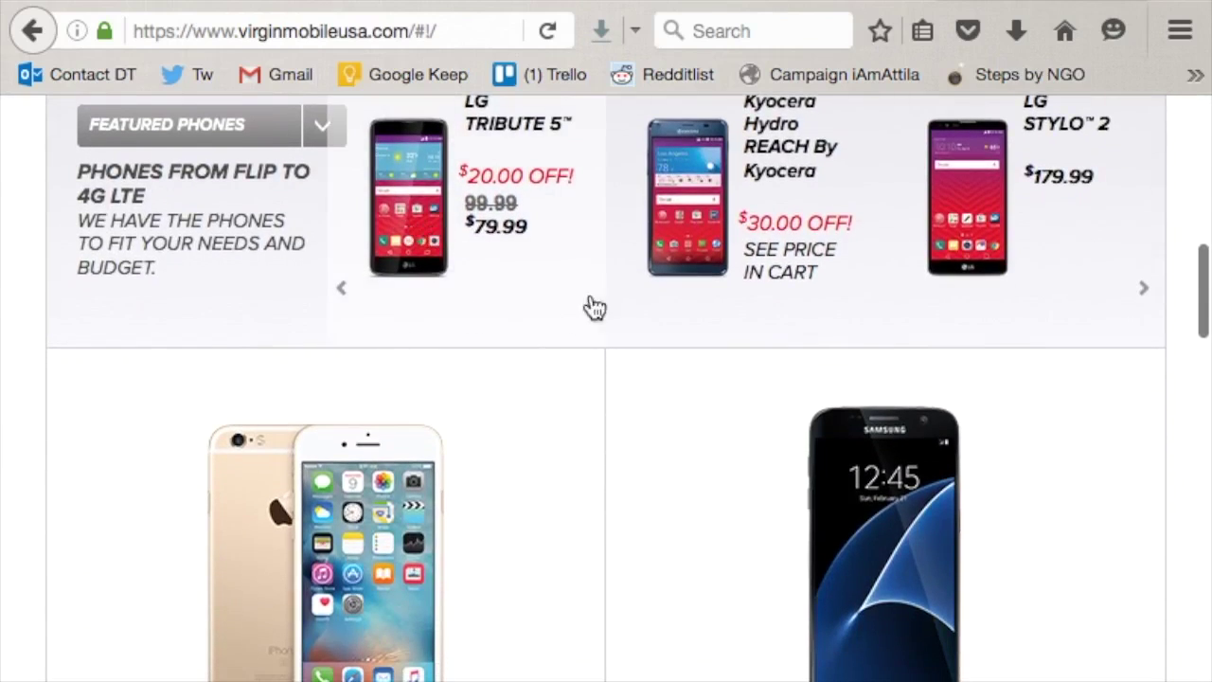
{"action": "scroll", "coordinate": [848, 284], "scroll_direction": "down", "scroll_amount": 10}
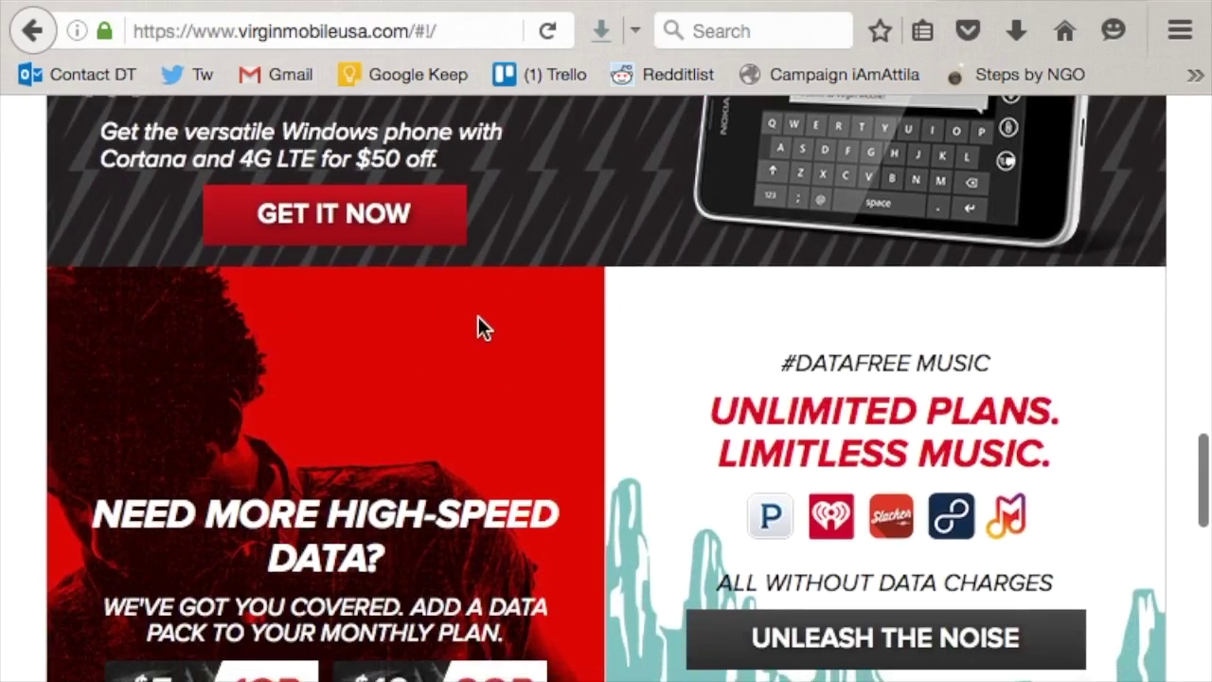
{"action": "scroll", "coordinate": [478, 316], "scroll_direction": "down", "scroll_amount": 10}
{"action": "scroll", "coordinate": [482, 173], "scroll_direction": "up", "scroll_amount": 2}
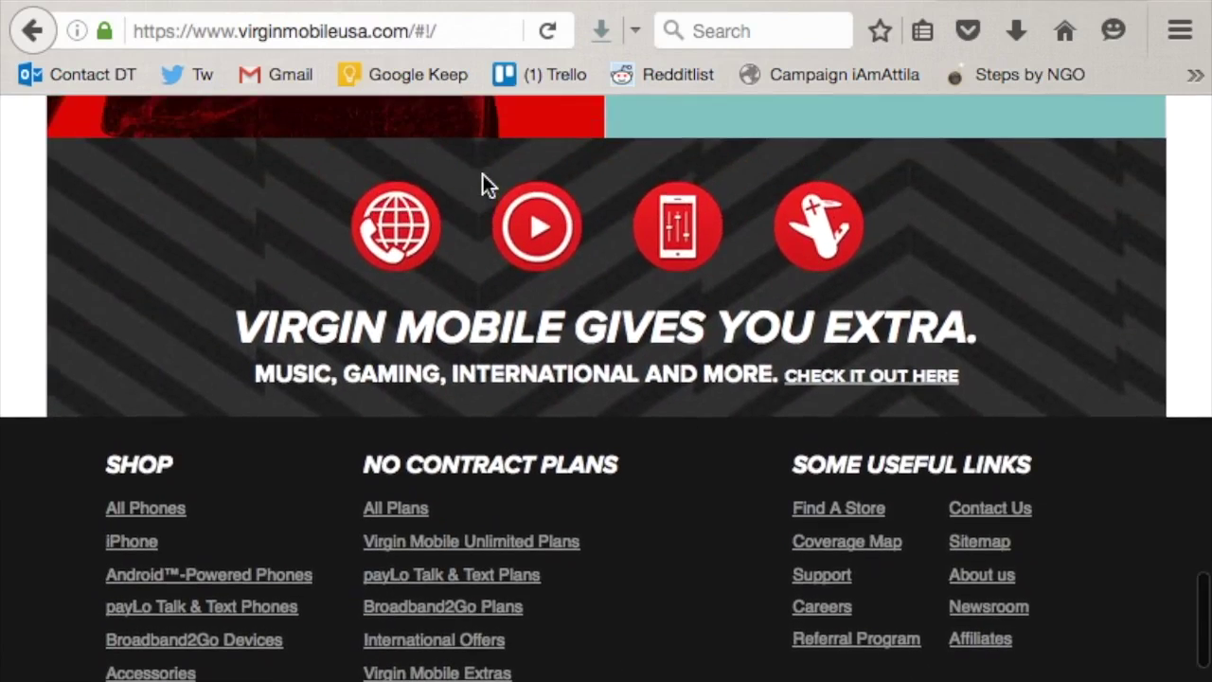
{"action": "scroll", "coordinate": [772, 237], "scroll_direction": "down", "scroll_amount": 3}
{"action": "scroll", "coordinate": [766, 243], "scroll_direction": "up", "scroll_amount": 15}
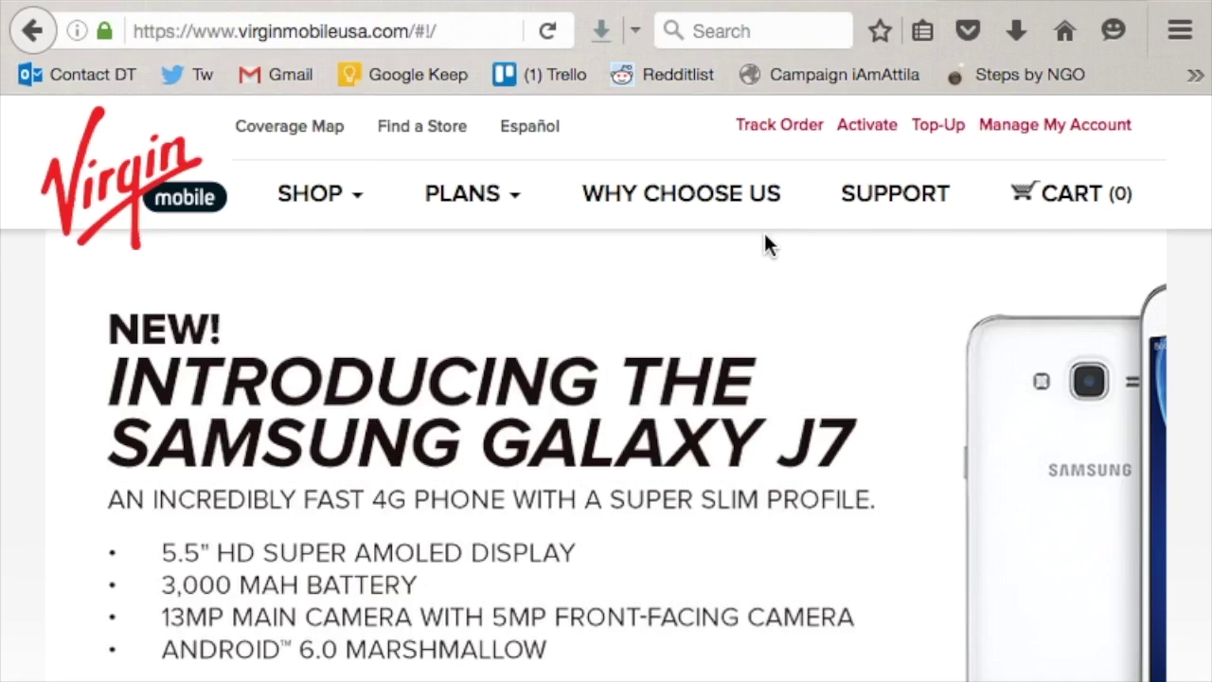
{"action": "key", "text": "alt+Left"}
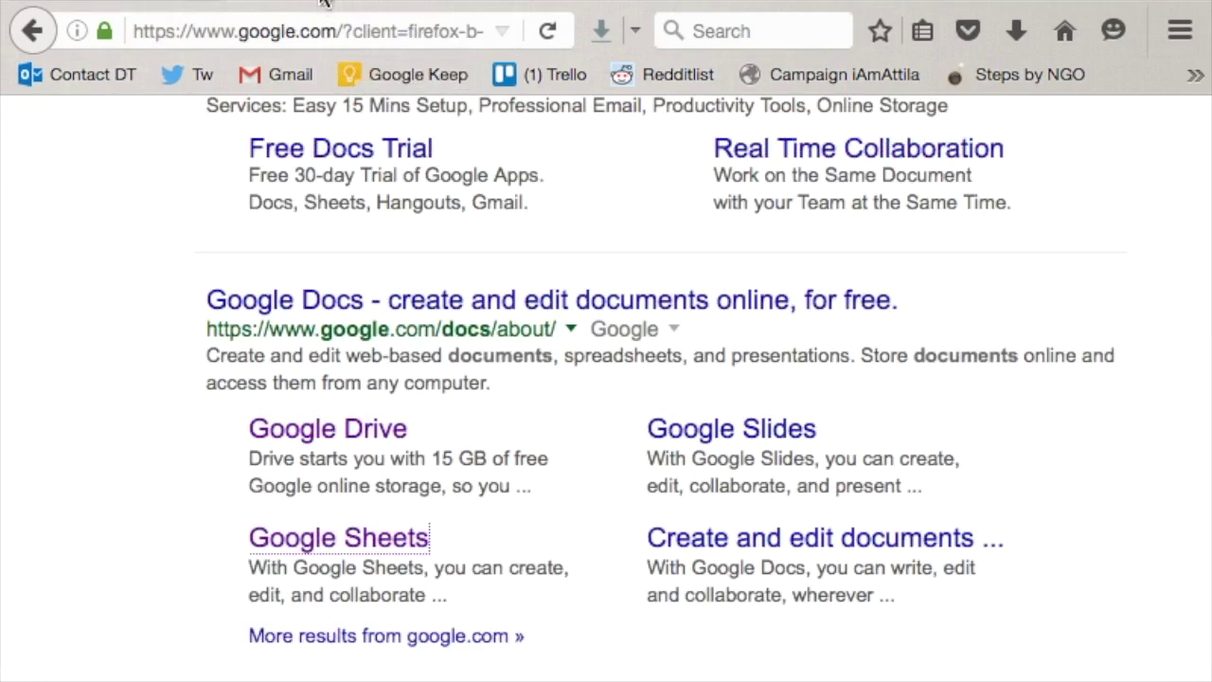
- Switch back to the DevsTeam SEO Audit sheet
{"action": "key", "text": "Return"}
{"action": "key", "text": "alt+Left"}
{"action": "key", "text": "Return"}
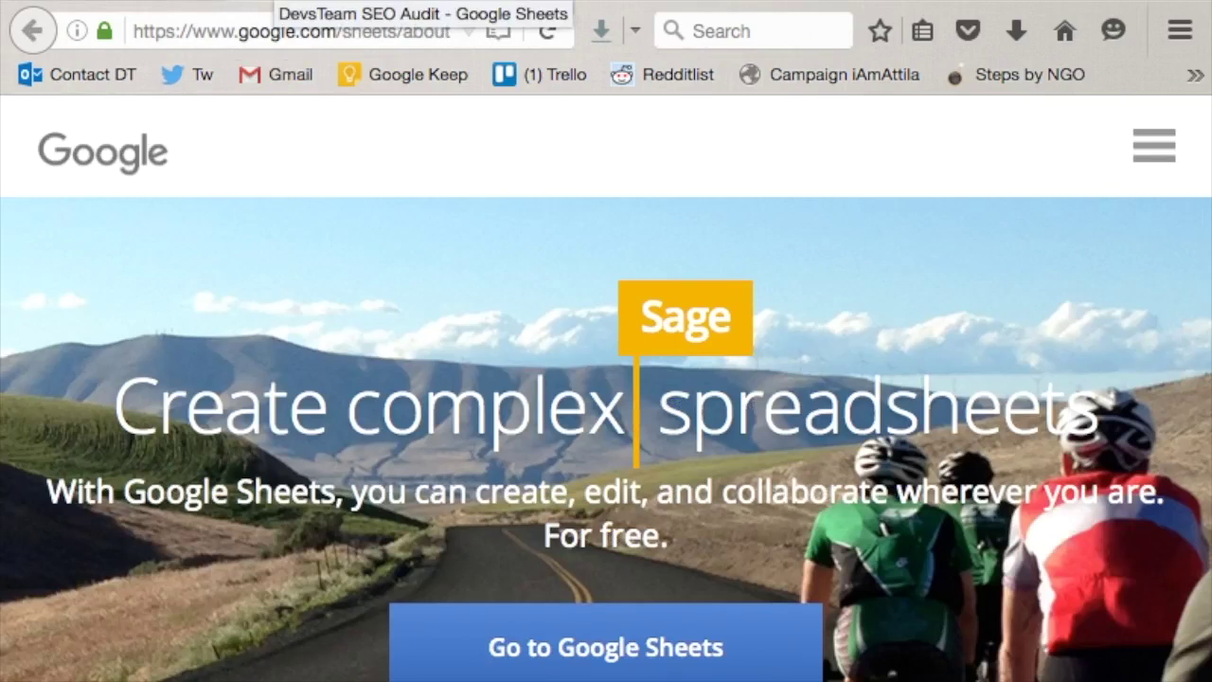
{"action": "left_click", "coordinate": [416, 1]}
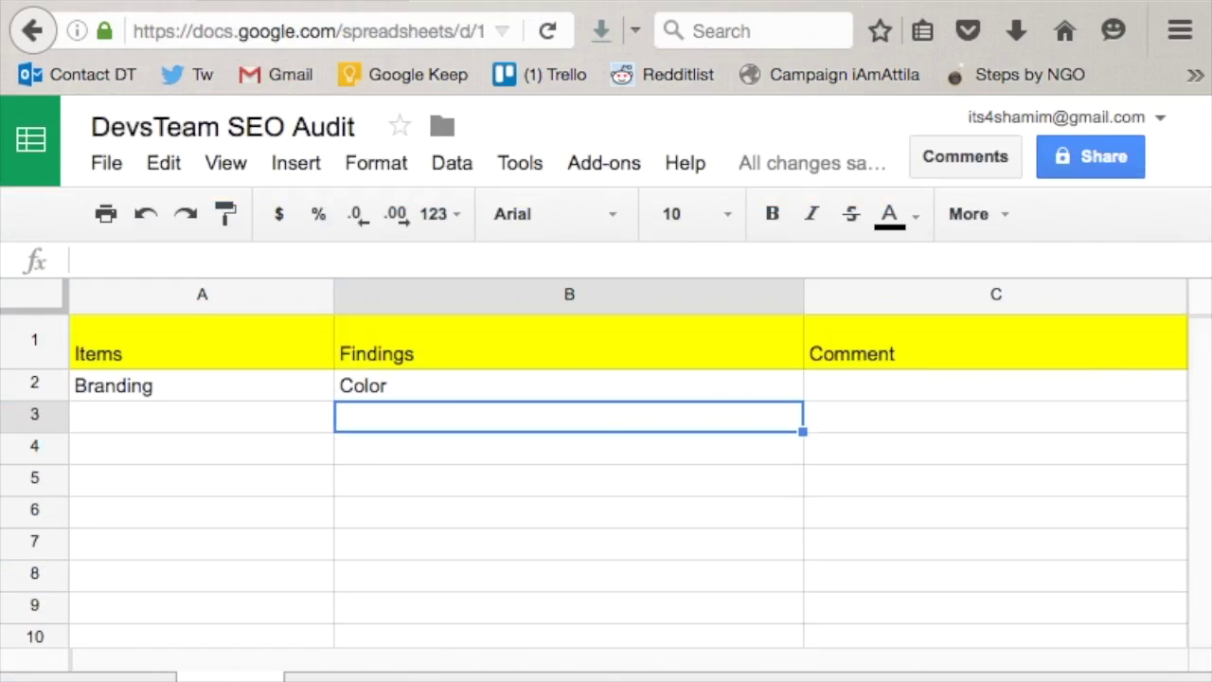
- Enter "Not matched. Need to apply the right color on all the elements." as the comment for the Color finding in C2
{"action": "left_click", "coordinate": [838, 389]}
{"action": "double_click", "coordinate": [838, 388]}
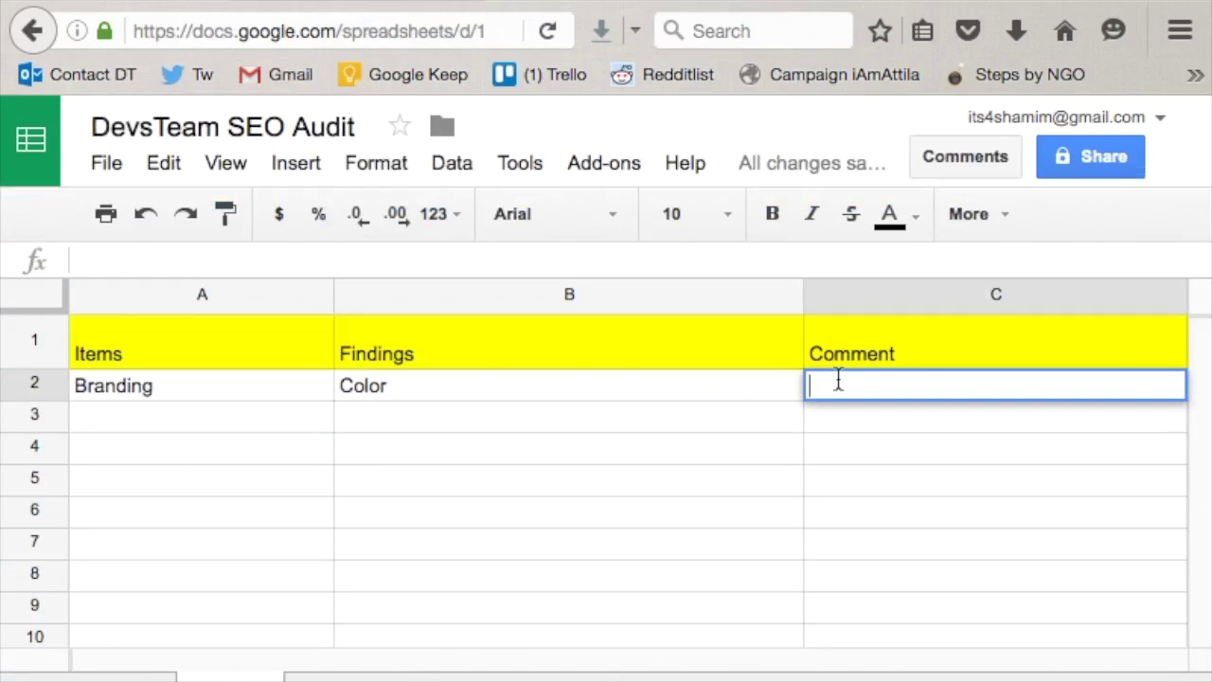
{"action": "type", "text": "Matched"}
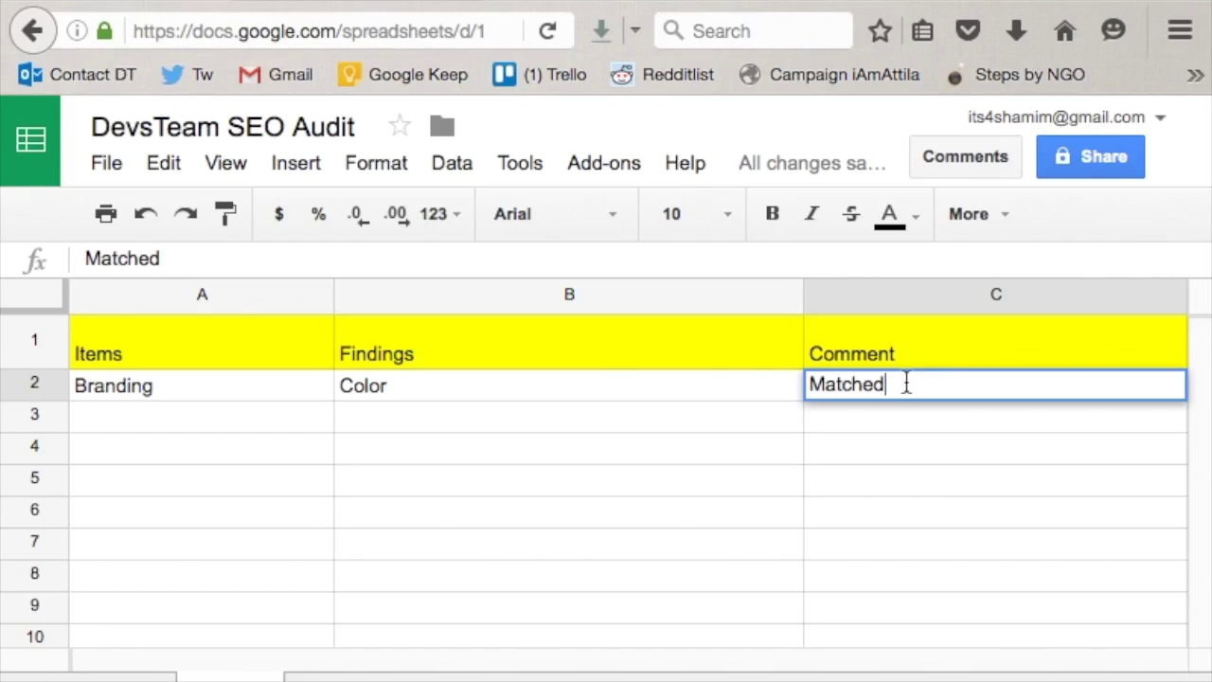
{"action": "left_click_drag", "start_coordinate": [907, 383], "coordinate": [809, 385]}
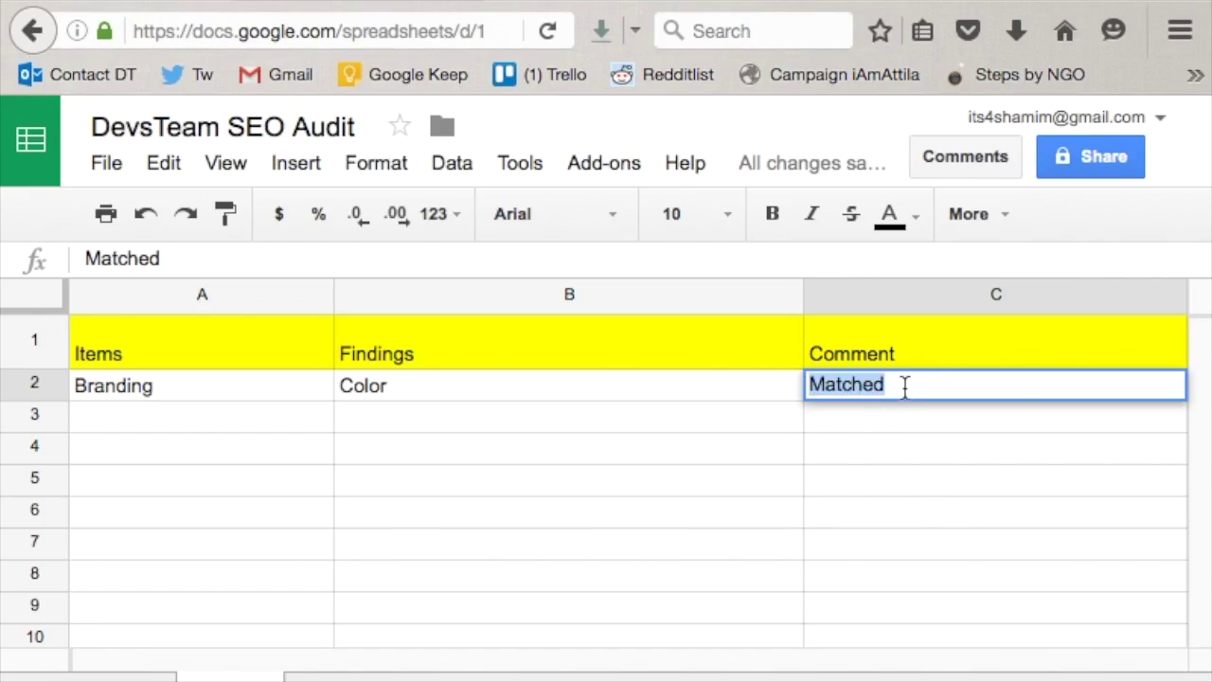
{"action": "type", "text": "Not matched. Need to pa"}
{"action": "key", "text": "BackSpace"}
{"action": "key", "text": "BackSpace"}
{"action": "type", "text": "apply the ri"}
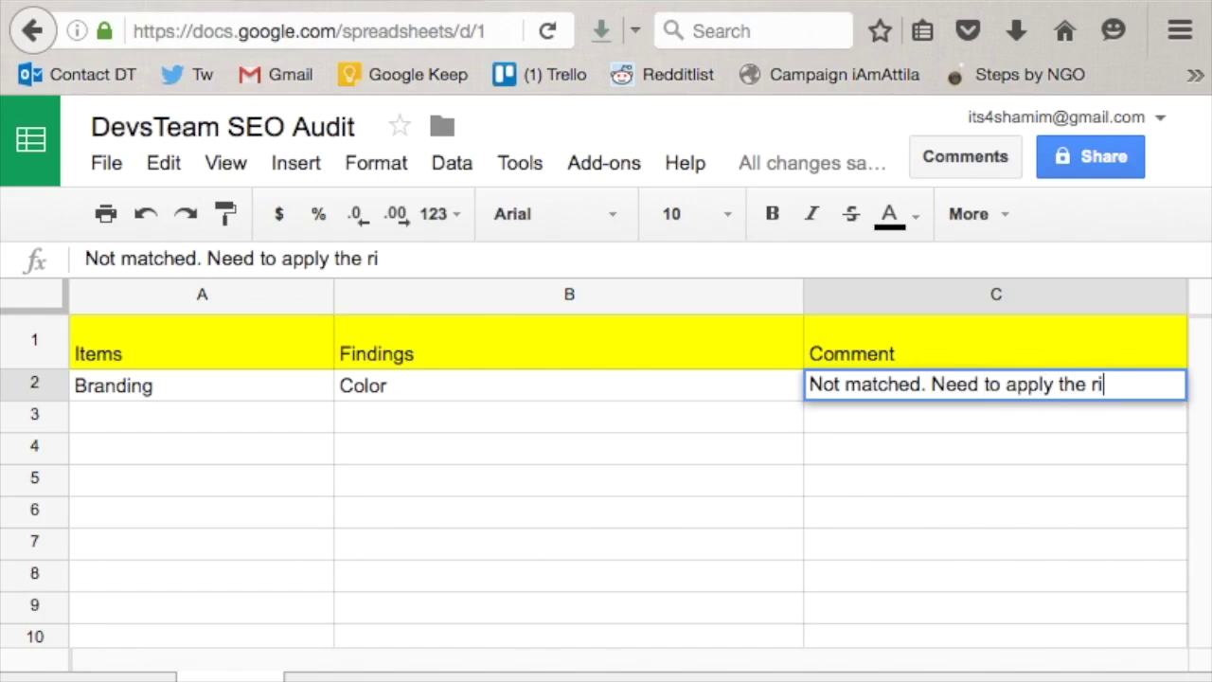
{"action": "type", "text": "ght color on all the elem"}
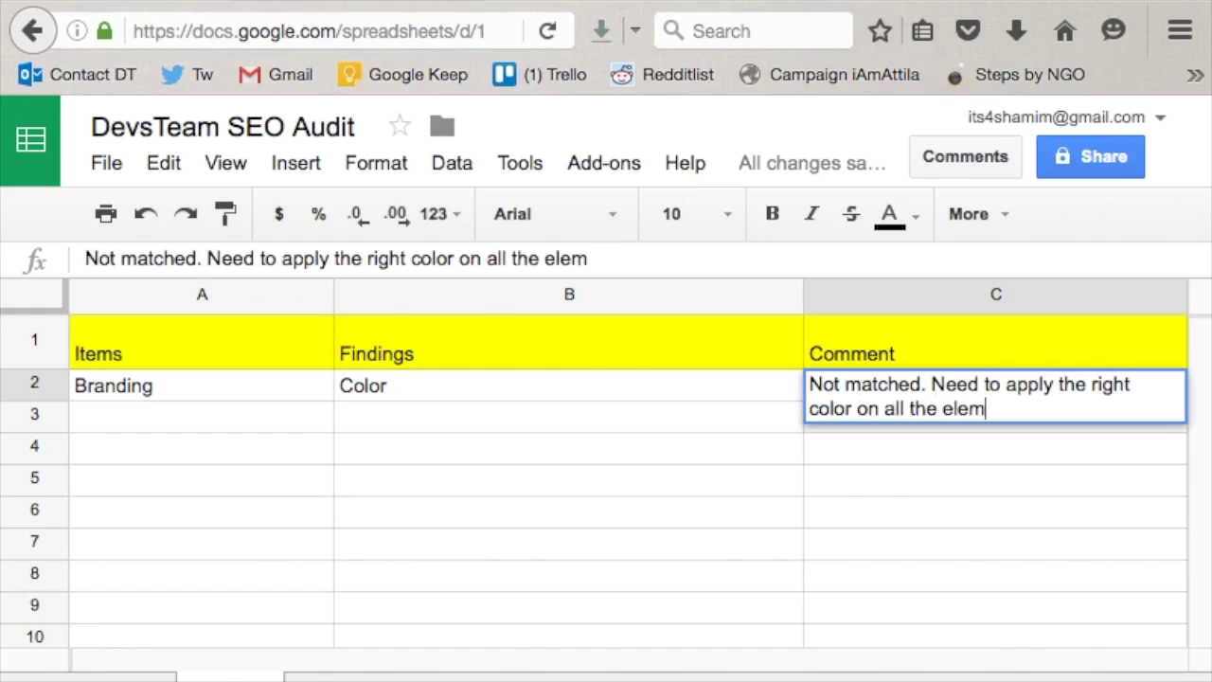
{"action": "type", "text": "ents."}
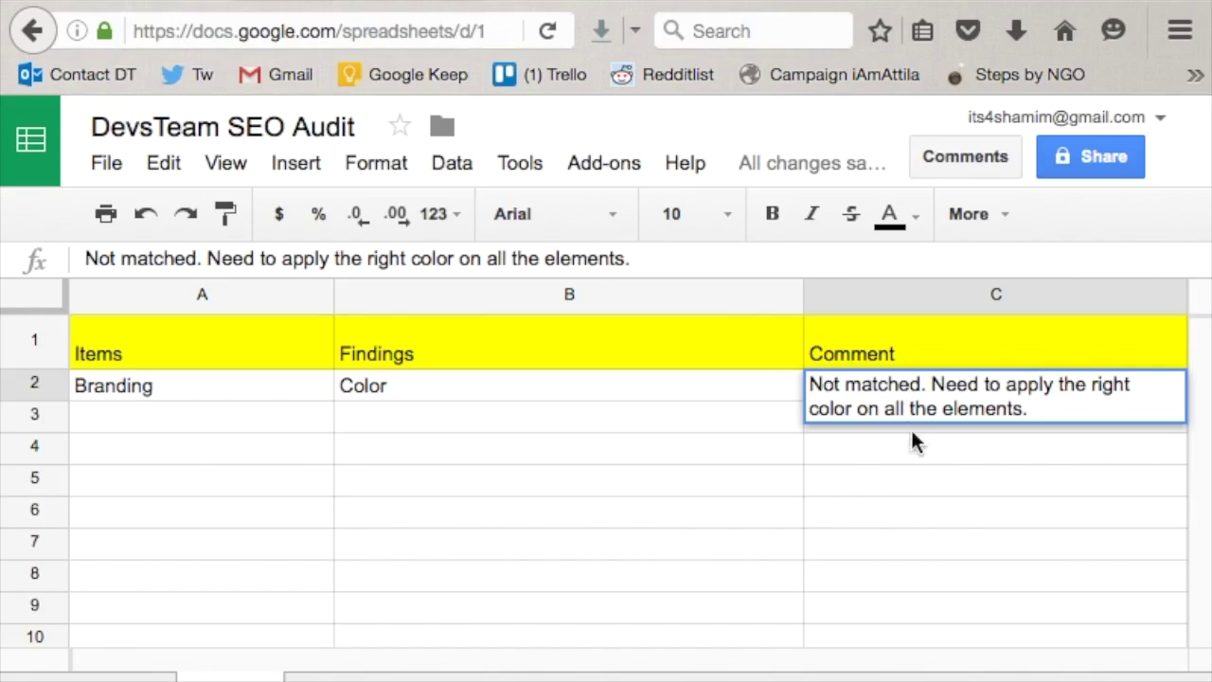
- Switch to the SEO checklist document and read the Color and Typography points in its Branding section
{"action": "left_click", "coordinate": [994, 673]}
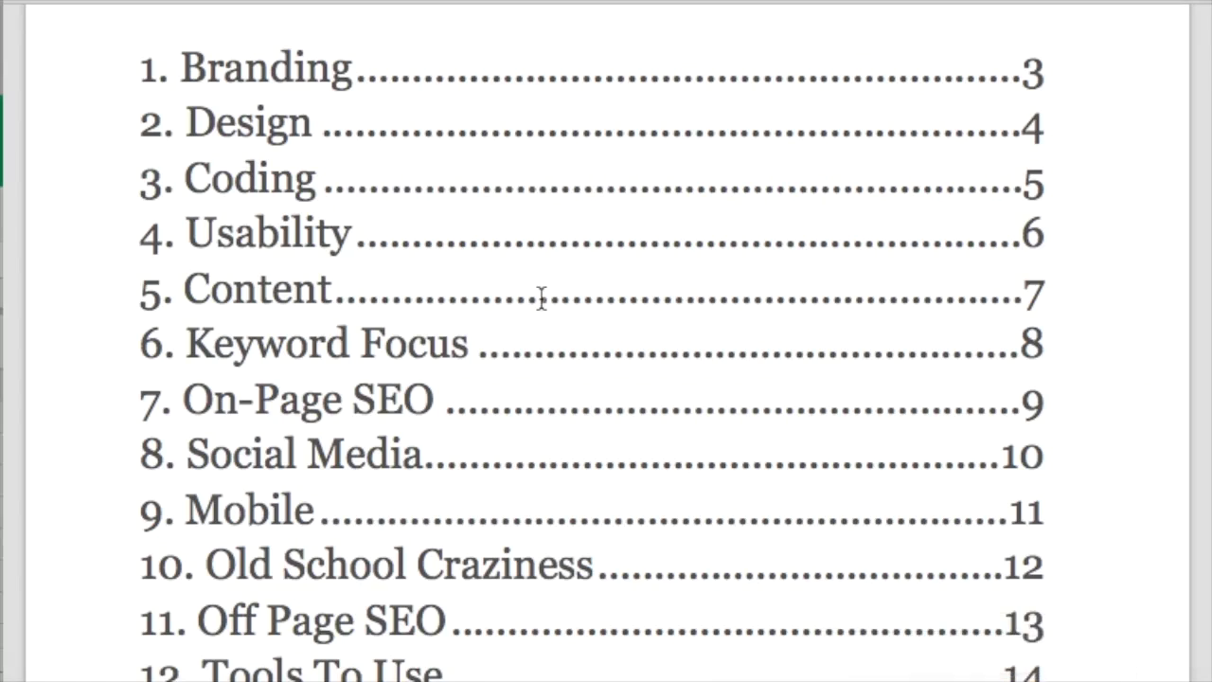
{"action": "scroll", "coordinate": [541, 298], "scroll_direction": "down", "scroll_amount": 15}
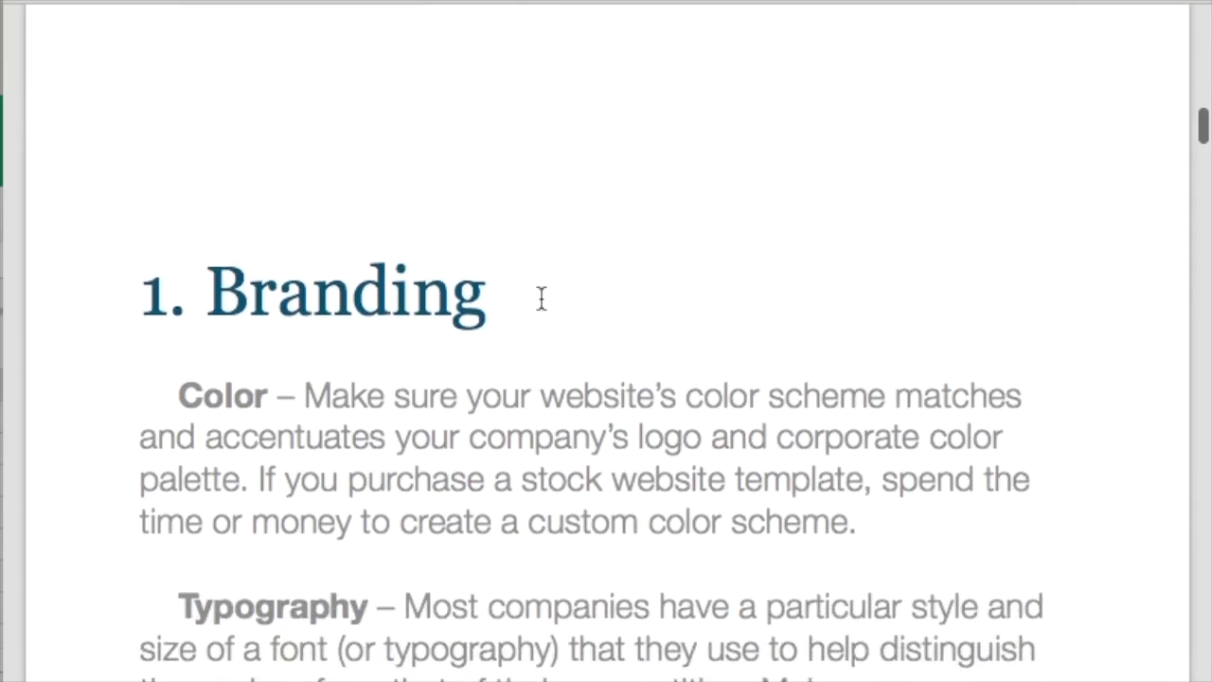
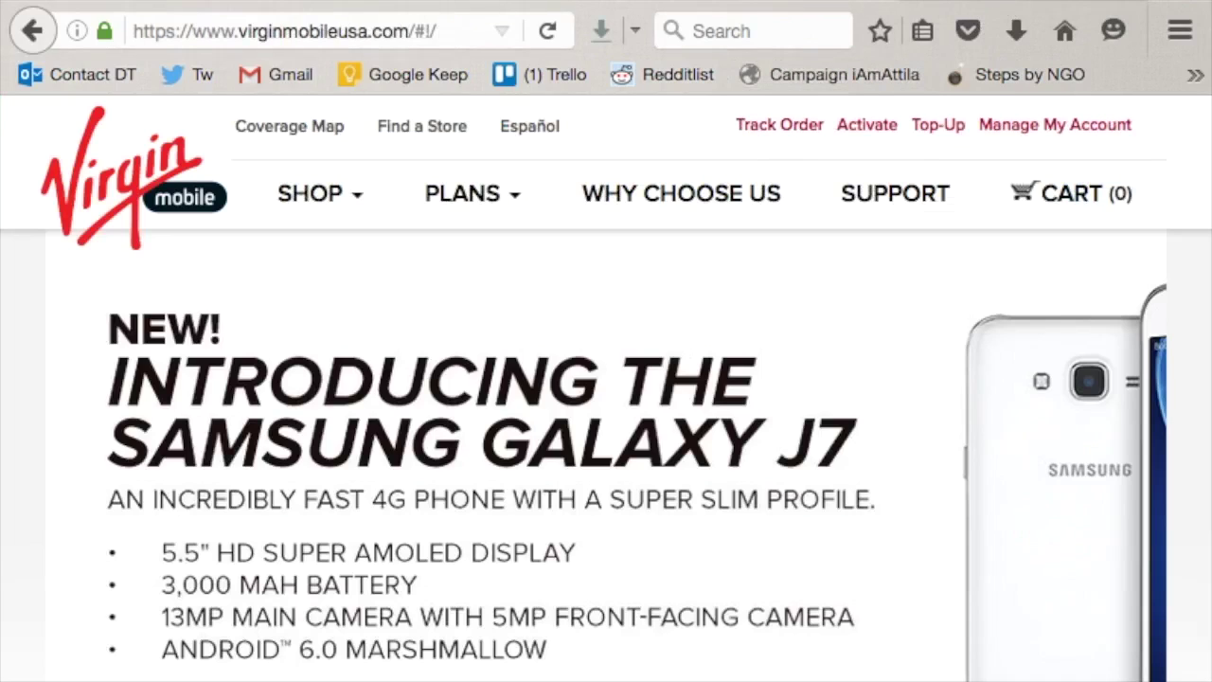
- Examine the typography of headings and body text on the Virgin Mobile USA homepage, including the iPhone 6S and Lumia 635 sections
{"action": "scroll", "coordinate": [606, 404], "scroll_direction": "down", "scroll_amount": 5}
{"action": "scroll", "coordinate": [606, 411], "scroll_direction": "down", "scroll_amount": 15}
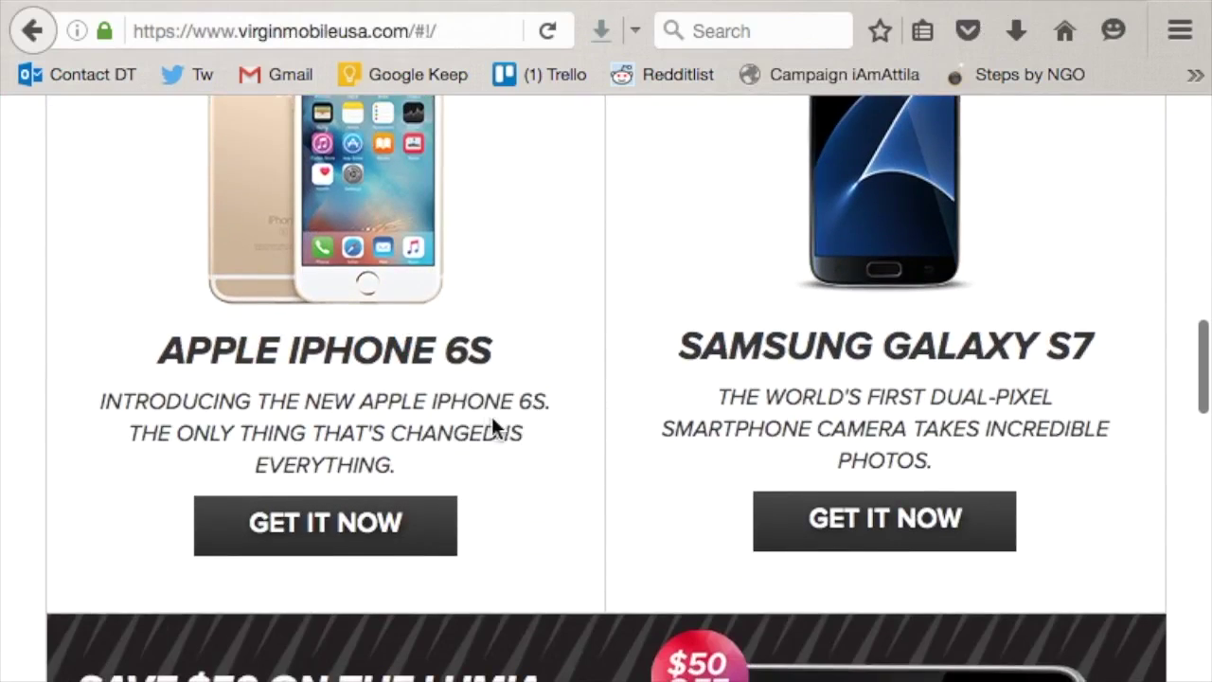
{"action": "scroll", "coordinate": [488, 421], "scroll_direction": "down", "scroll_amount": 8}
{"action": "left_click_drag", "start_coordinate": [503, 270], "coordinate": [289, 226]}
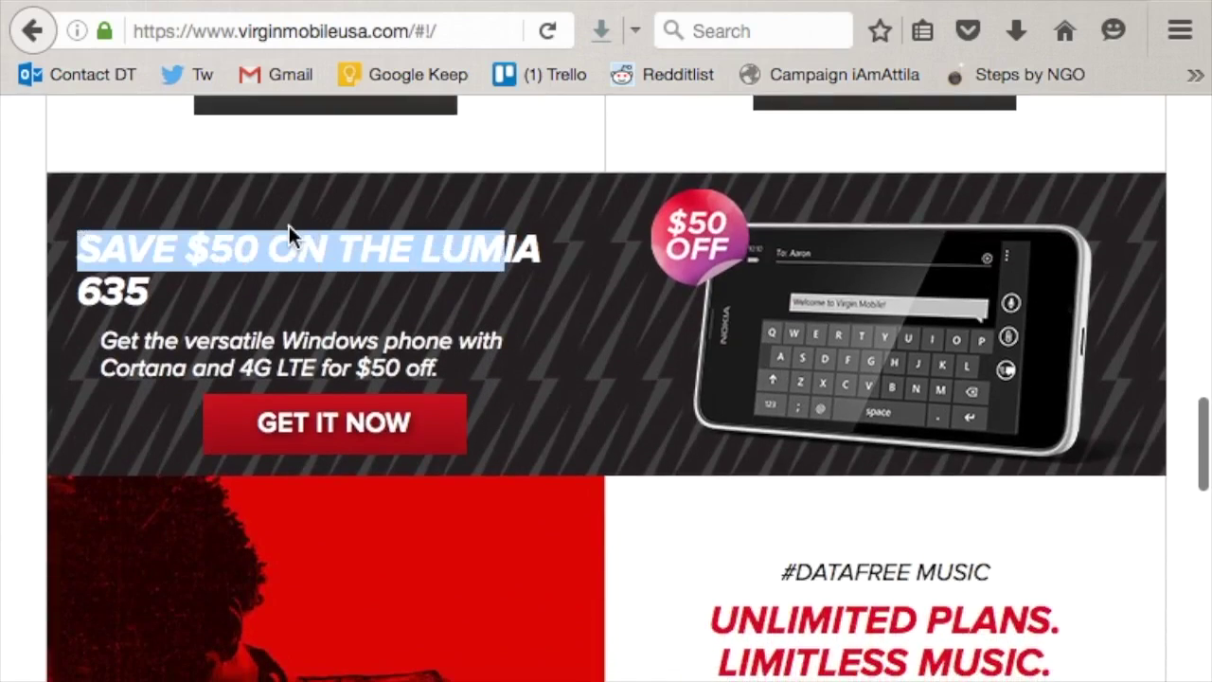
{"action": "scroll", "coordinate": [289, 226], "scroll_direction": "up", "scroll_amount": 4}
{"action": "left_click_drag", "start_coordinate": [371, 219], "coordinate": [178, 149]}
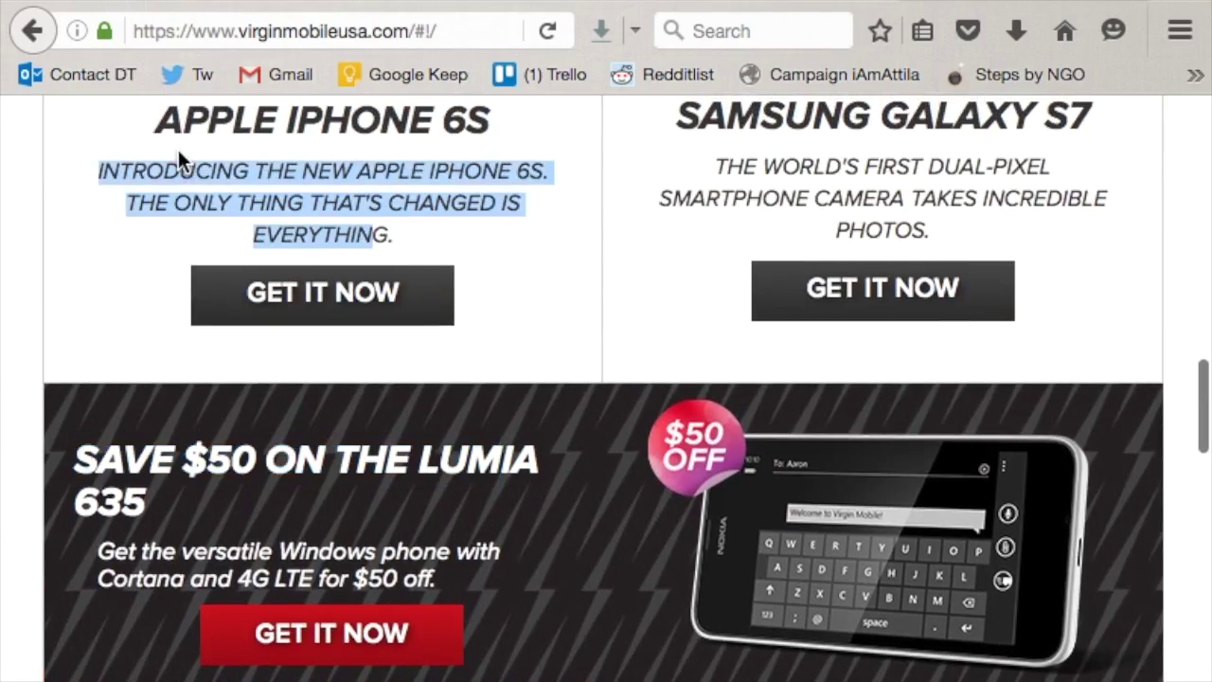
- Open apple.com in a new browser tab
{"action": "key", "text": "ctrl+t"}
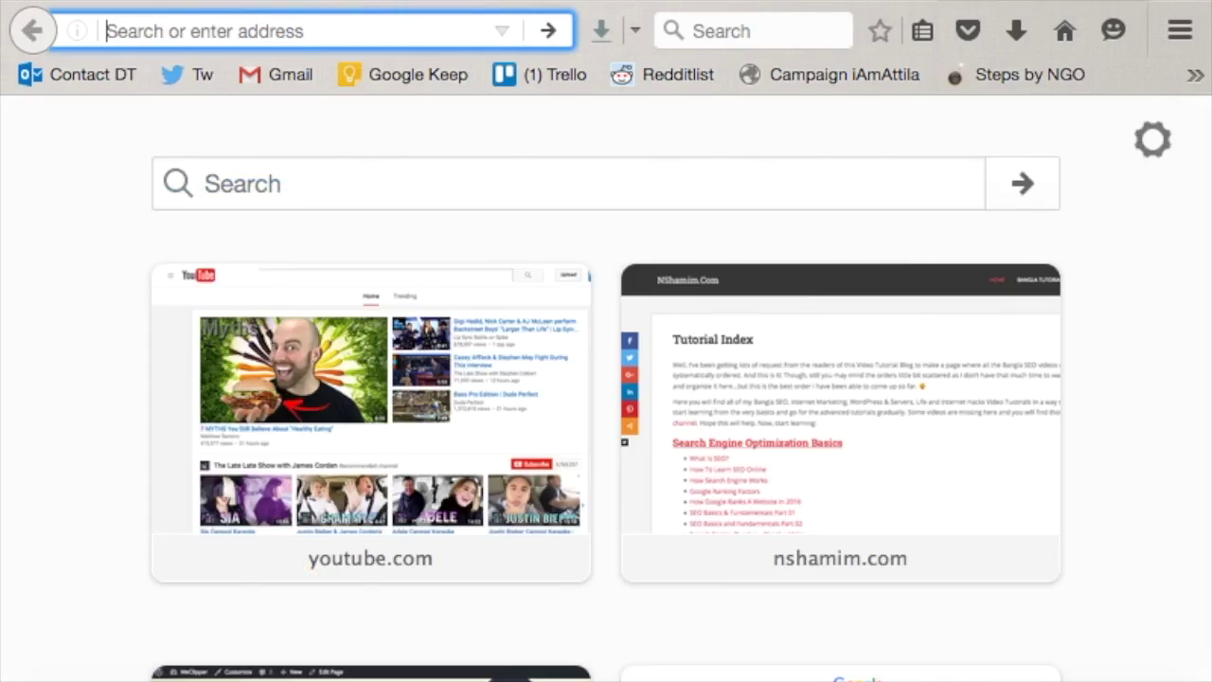
{"action": "type", "text": "apl"}
{"action": "key", "text": "BackSpace"}
{"action": "type", "text": "ple.com/"}
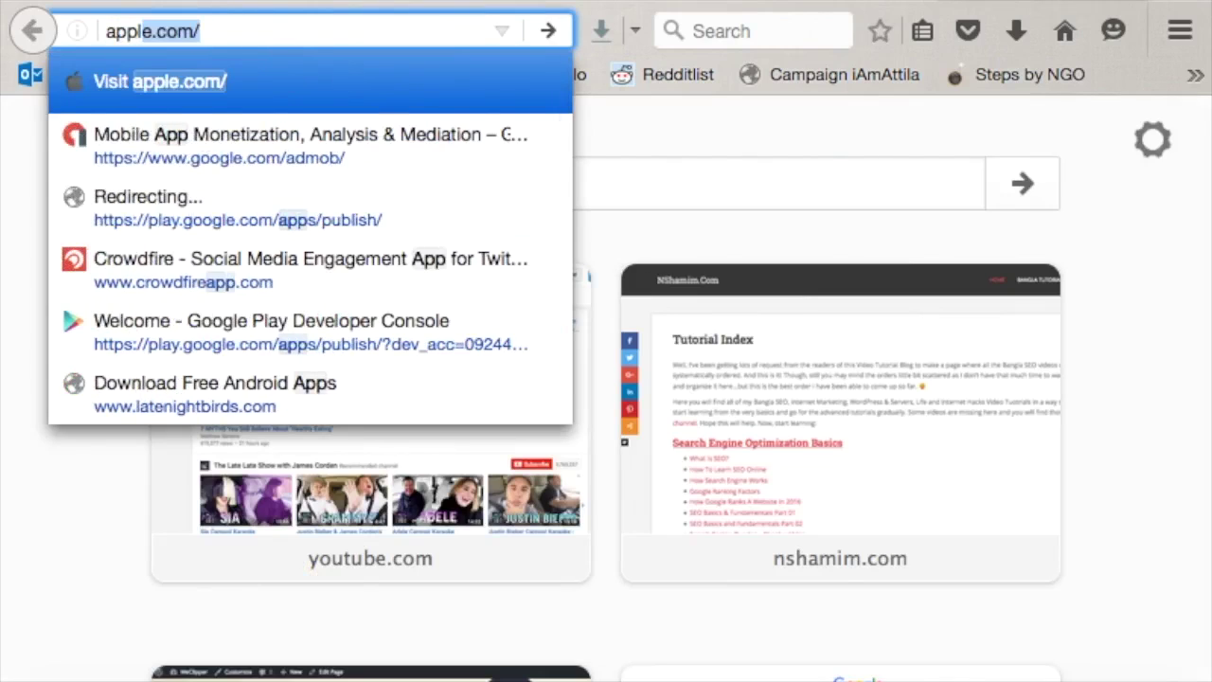
{"action": "key", "text": "Return"}
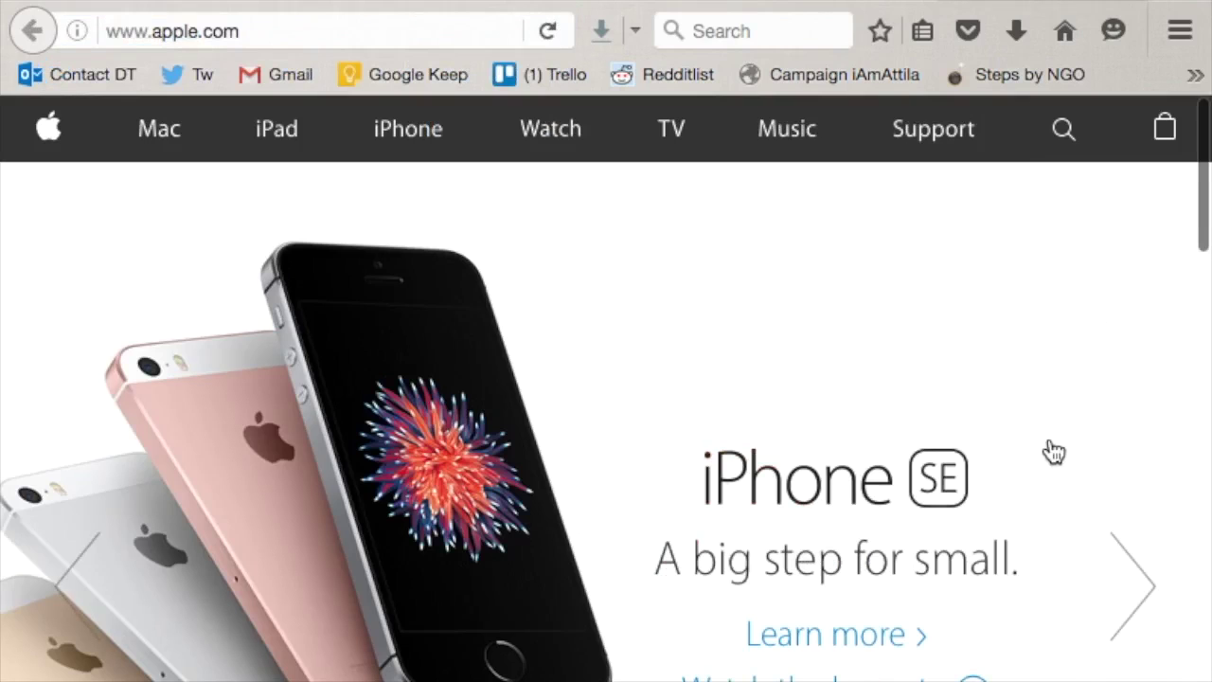
- Examine the font consistency of the Apple homepage from the header through the product tiles to the footer
{"action": "scroll", "coordinate": [1053, 451], "scroll_direction": "down", "scroll_amount": 5}
{"action": "scroll", "coordinate": [950, 236], "scroll_direction": "down", "scroll_amount": 7}
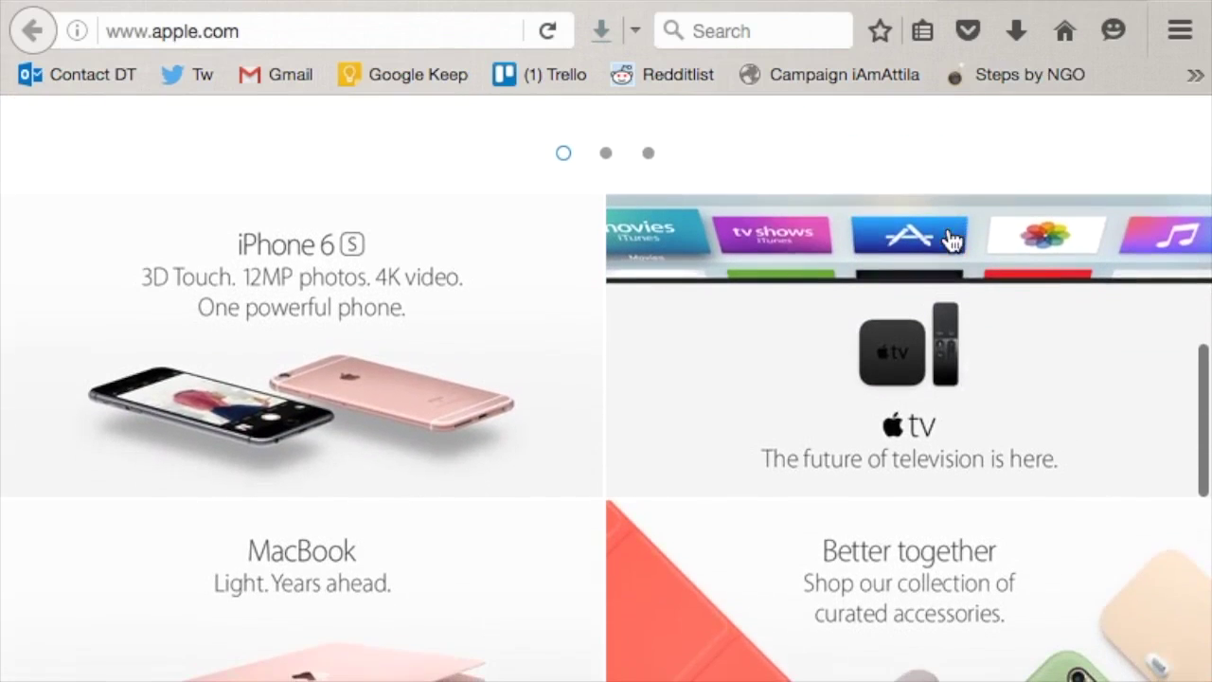
{"action": "scroll", "coordinate": [433, 379], "scroll_direction": "down", "scroll_amount": 5}
{"action": "scroll", "coordinate": [433, 379], "scroll_direction": "down", "scroll_amount": 5}
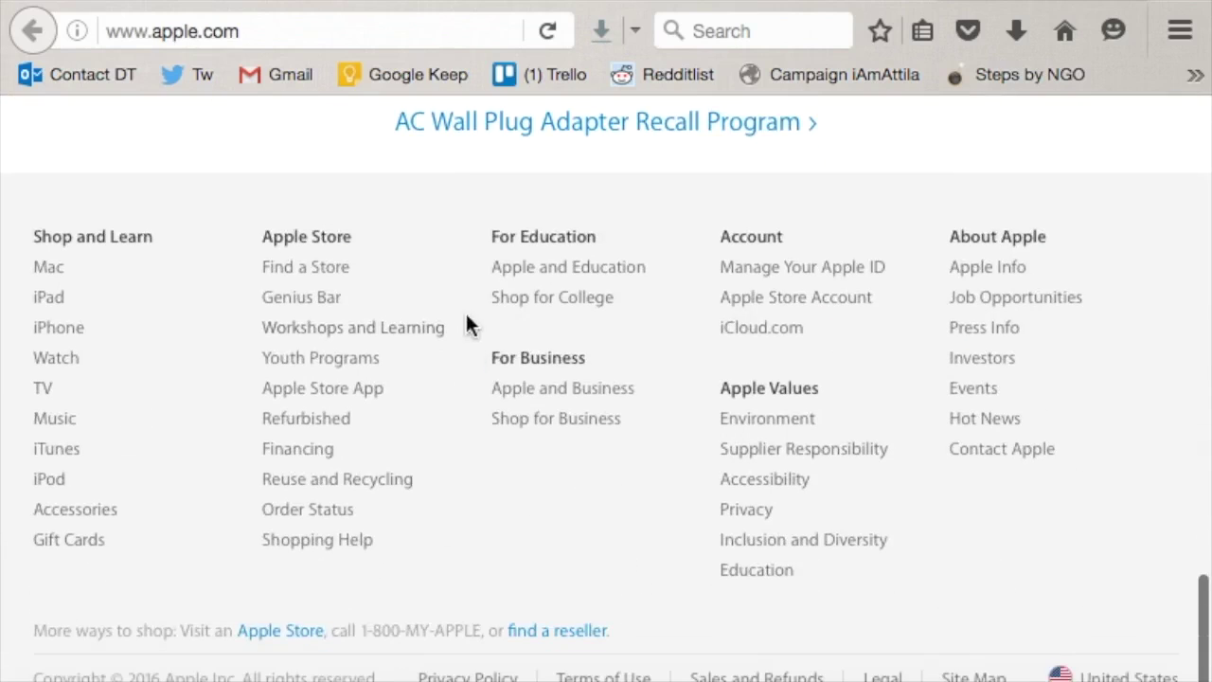
{"action": "scroll", "coordinate": [485, 454], "scroll_direction": "up", "scroll_amount": 4}
{"action": "scroll", "coordinate": [481, 448], "scroll_direction": "up", "scroll_amount": 6}
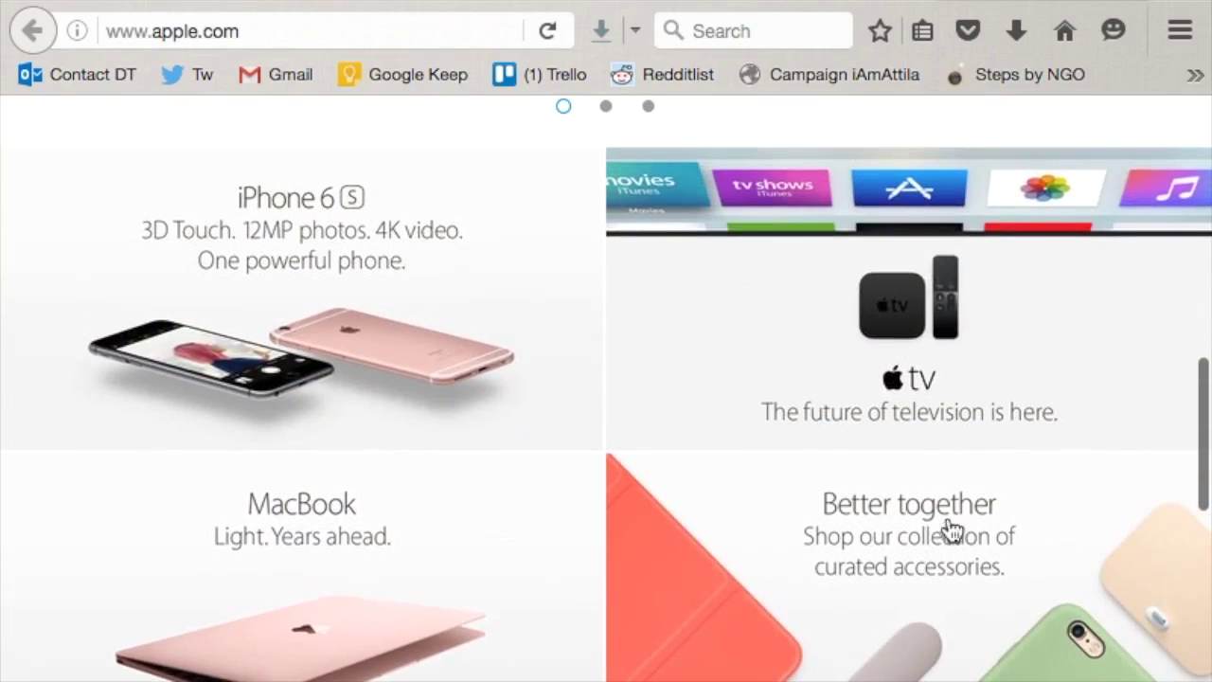
{"action": "scroll", "coordinate": [939, 493], "scroll_direction": "up", "scroll_amount": 8}
{"action": "scroll", "coordinate": [939, 494], "scroll_direction": "up", "scroll_amount": 4}
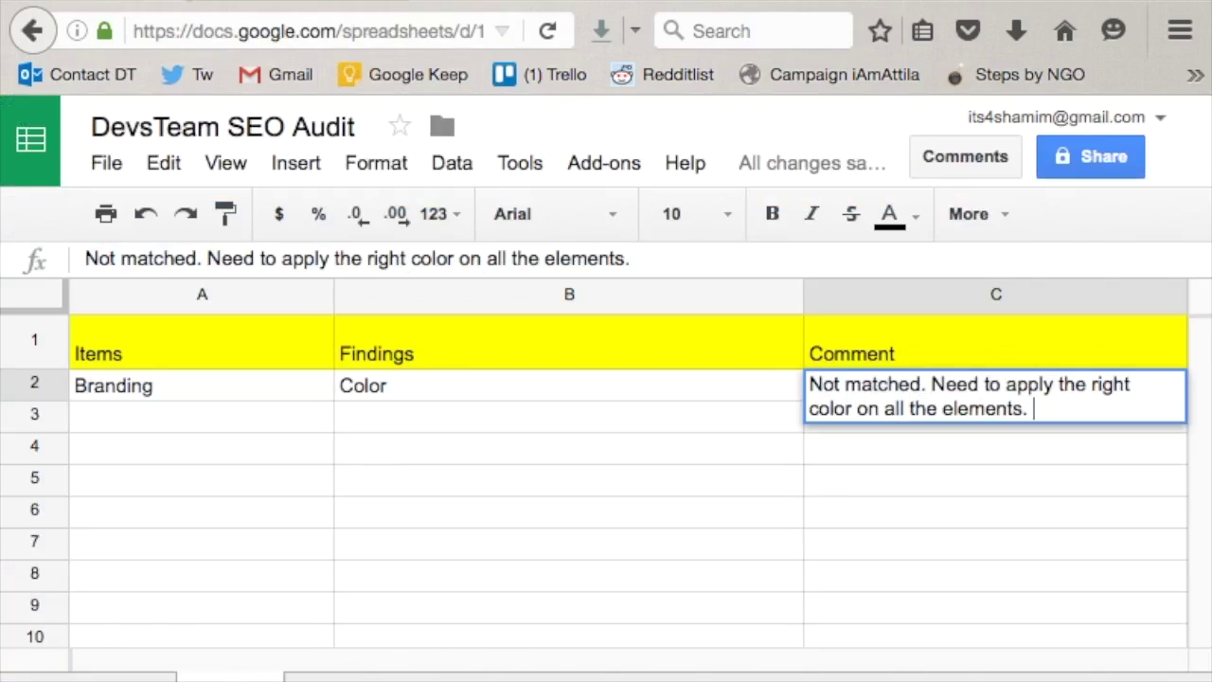
- Enter Font as the finding in B3 and clear the comment started beside it in C3
{"action": "left_click", "coordinate": [373, 417]}
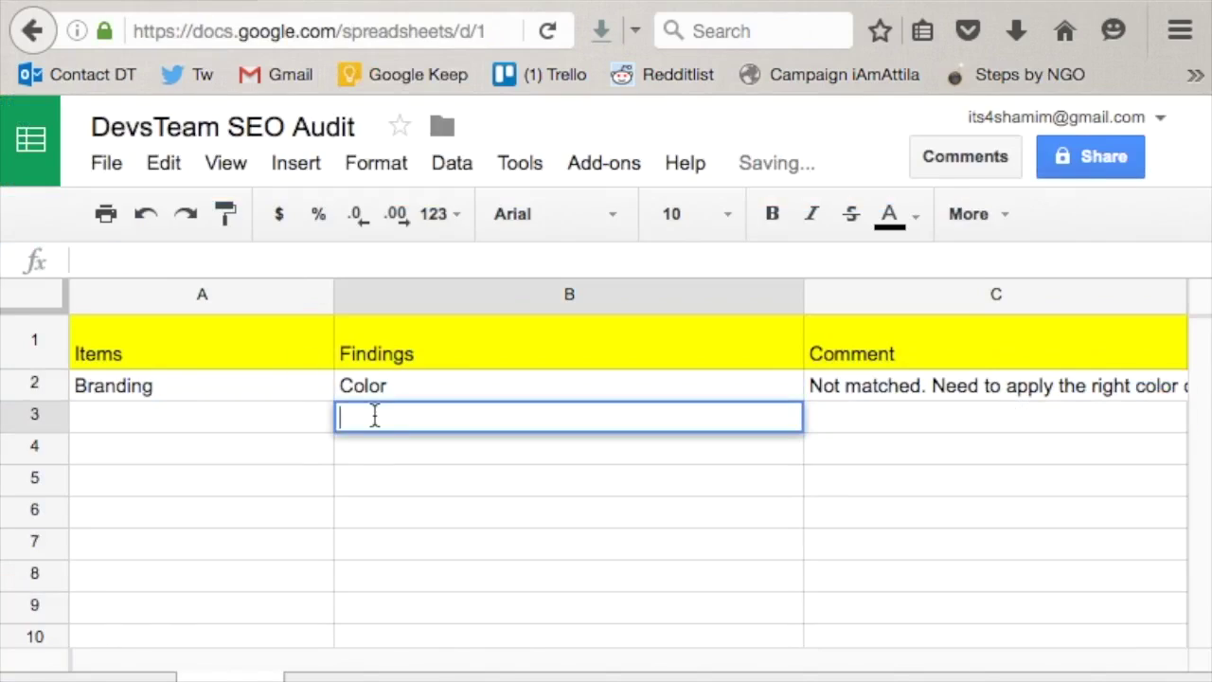
{"action": "type", "text": "Font"}
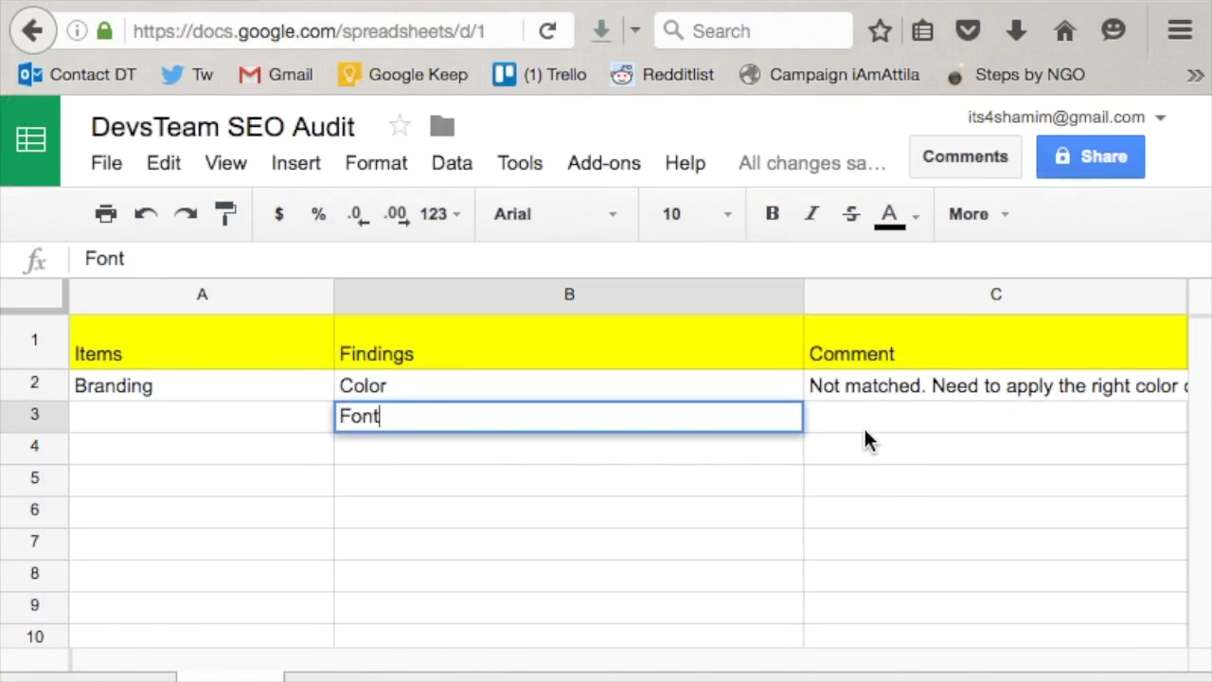
{"action": "double_click", "coordinate": [864, 423]}
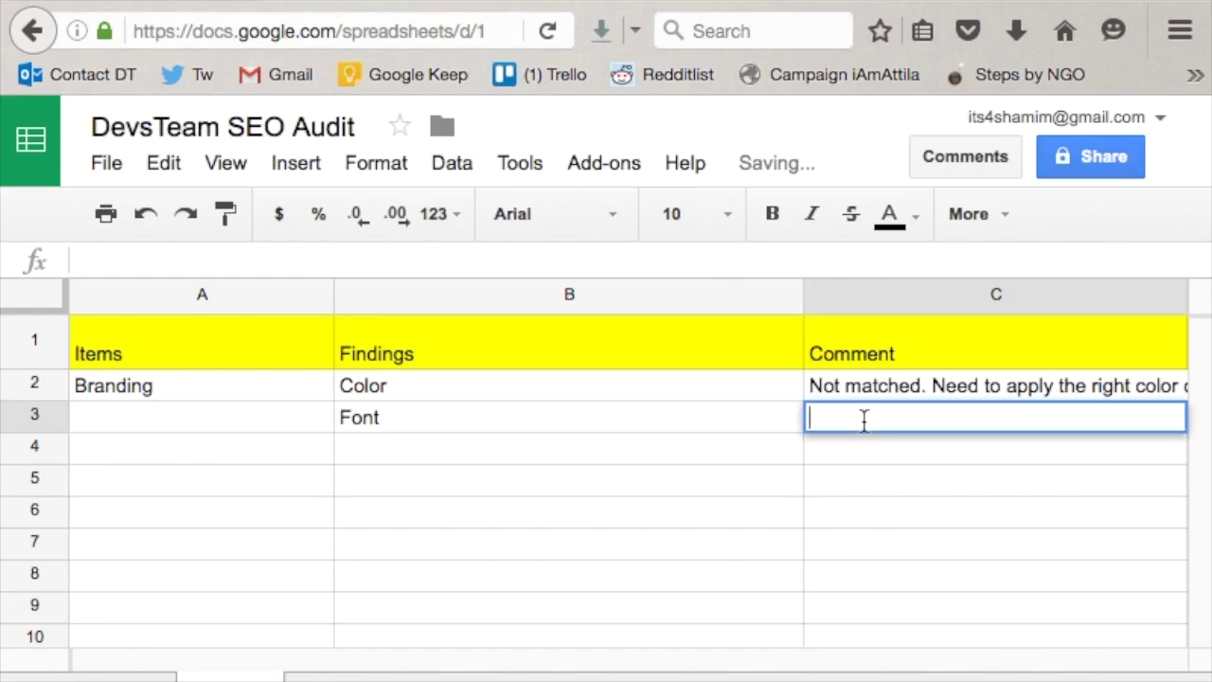
{"action": "type", "text": "Mag"}
{"action": "key", "text": "BackSpace"}
{"action": "type", "text": "t"}
{"action": "key", "text": "BackSpace"}
{"action": "key", "text": "BackSpace"}
{"action": "key", "text": "BackSpace"}
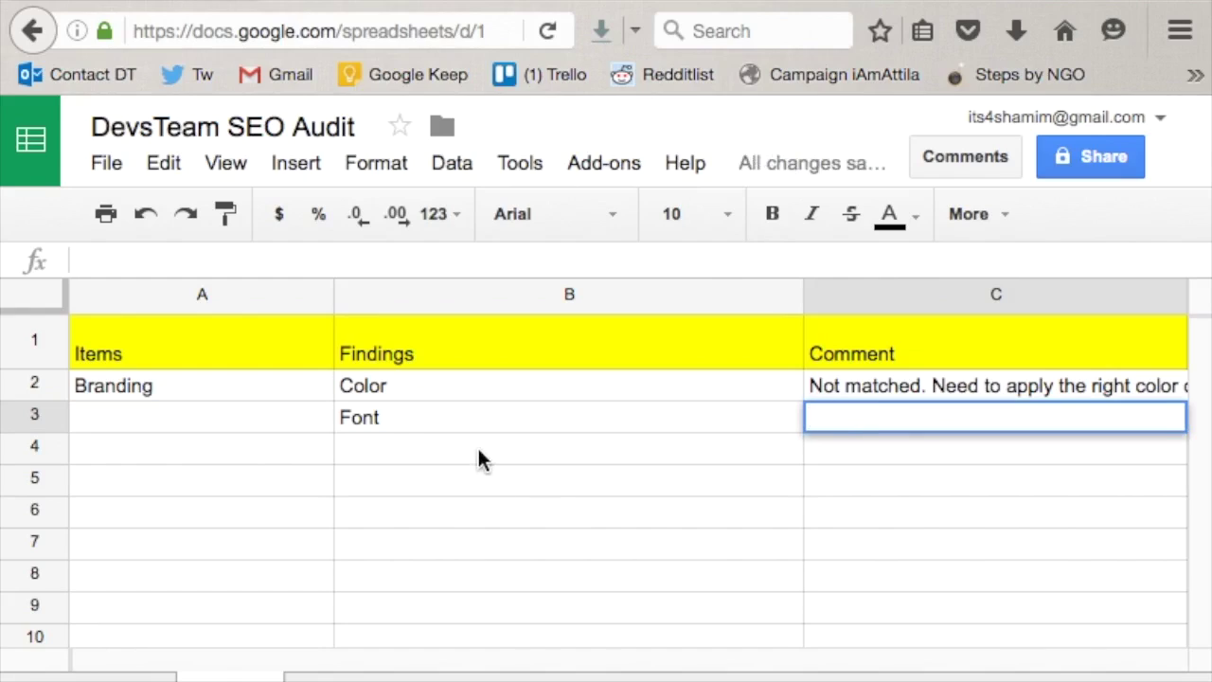
- Set the finding in B3 to Typography and enter "Similar on all over the site. Good." as its comment in C3
{"action": "double_click", "coordinate": [413, 419]}
{"action": "key", "text": "BackSpace"}
{"action": "key", "text": "BackSpace"}
{"action": "key", "text": "BackSpace"}
{"action": "key", "text": "BackSpace"}
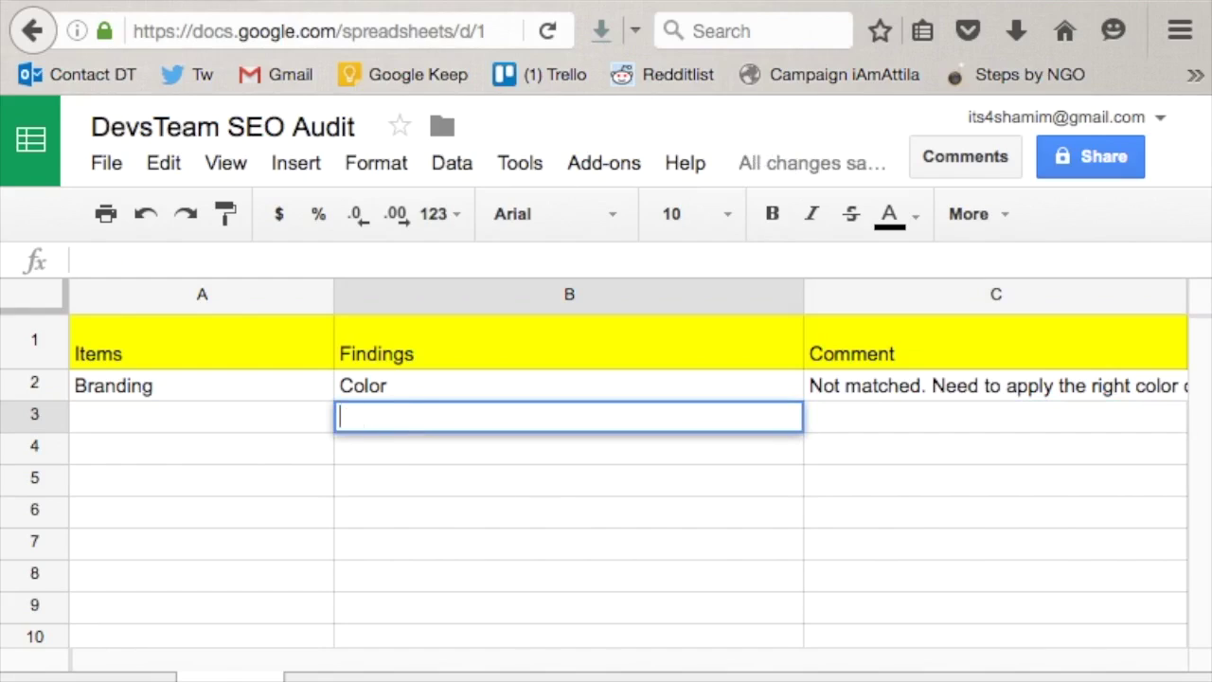
{"action": "type", "text": "Typog"}
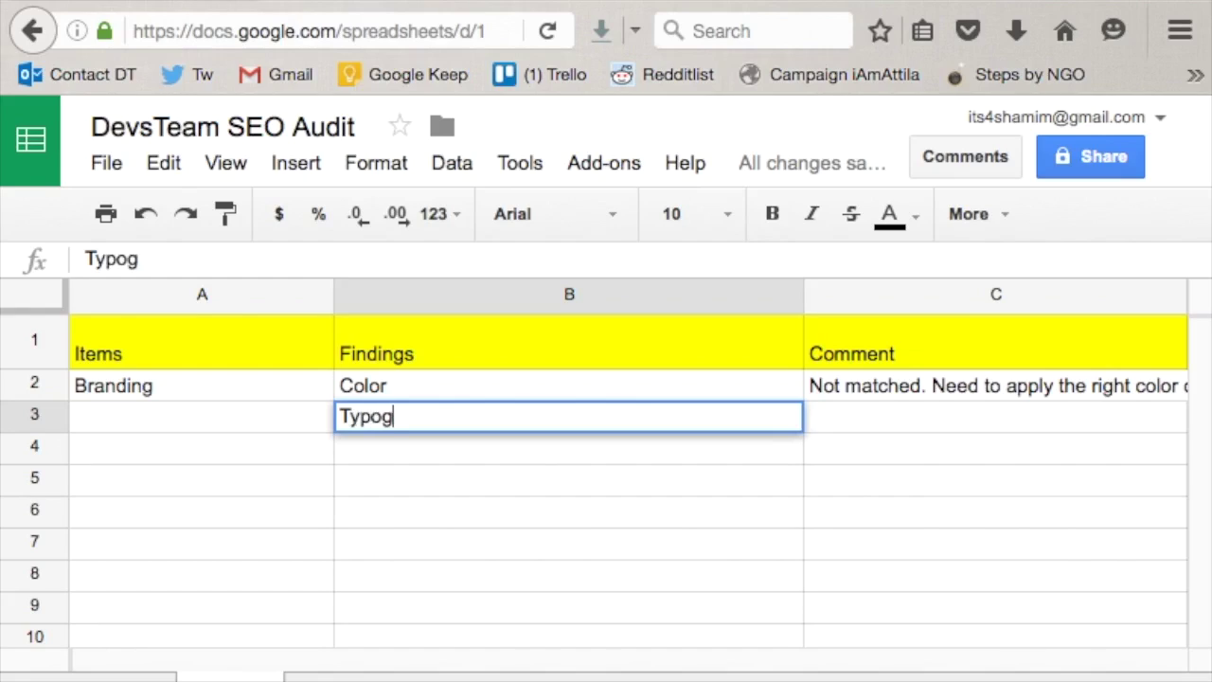
{"action": "type", "text": "raphy"}
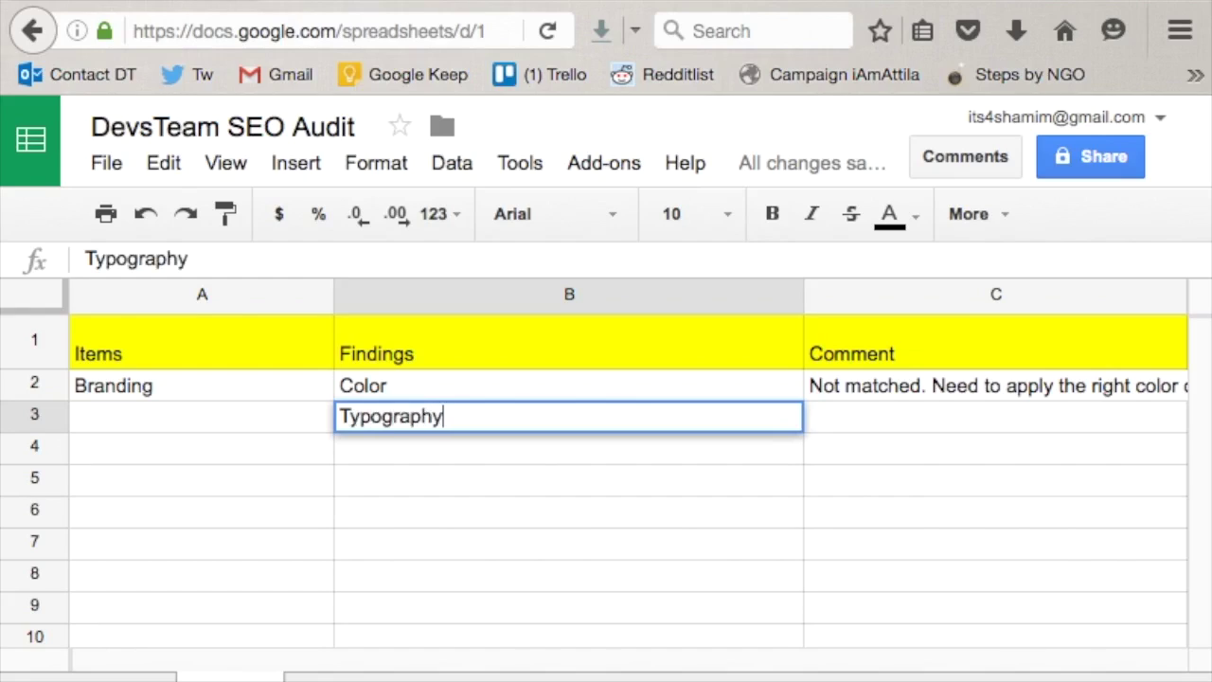
{"action": "double_click", "coordinate": [863, 416]}
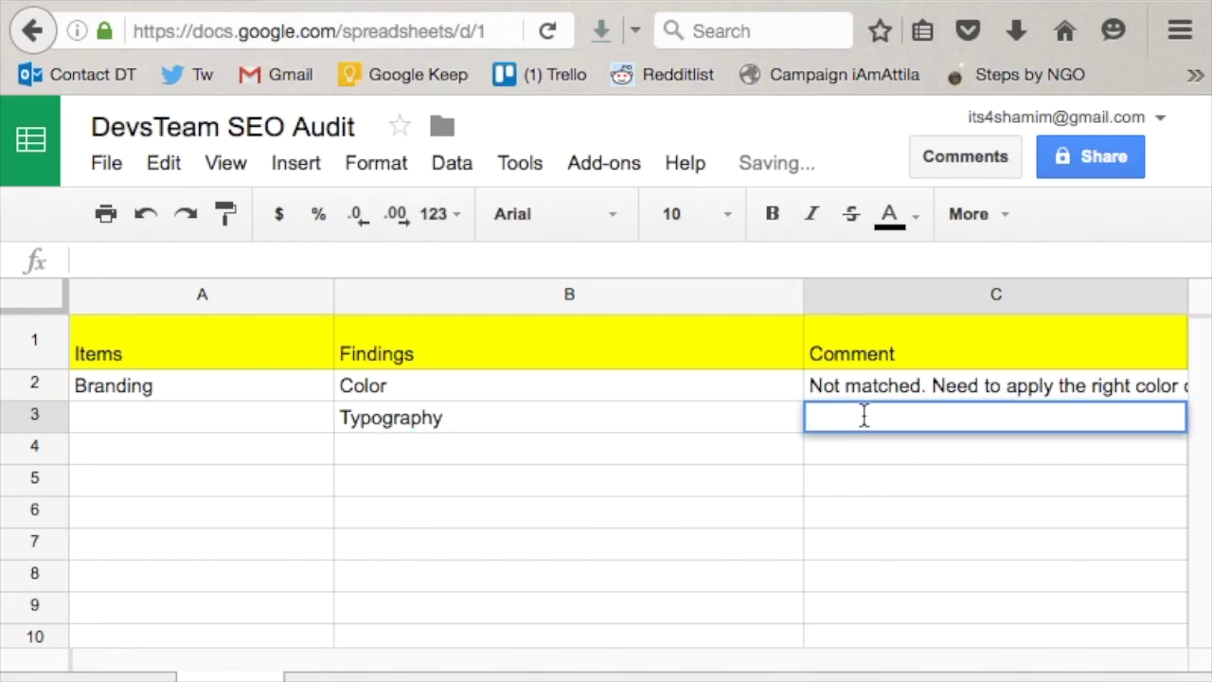
{"action": "type", "text": "Similar on all over the site. Good."}
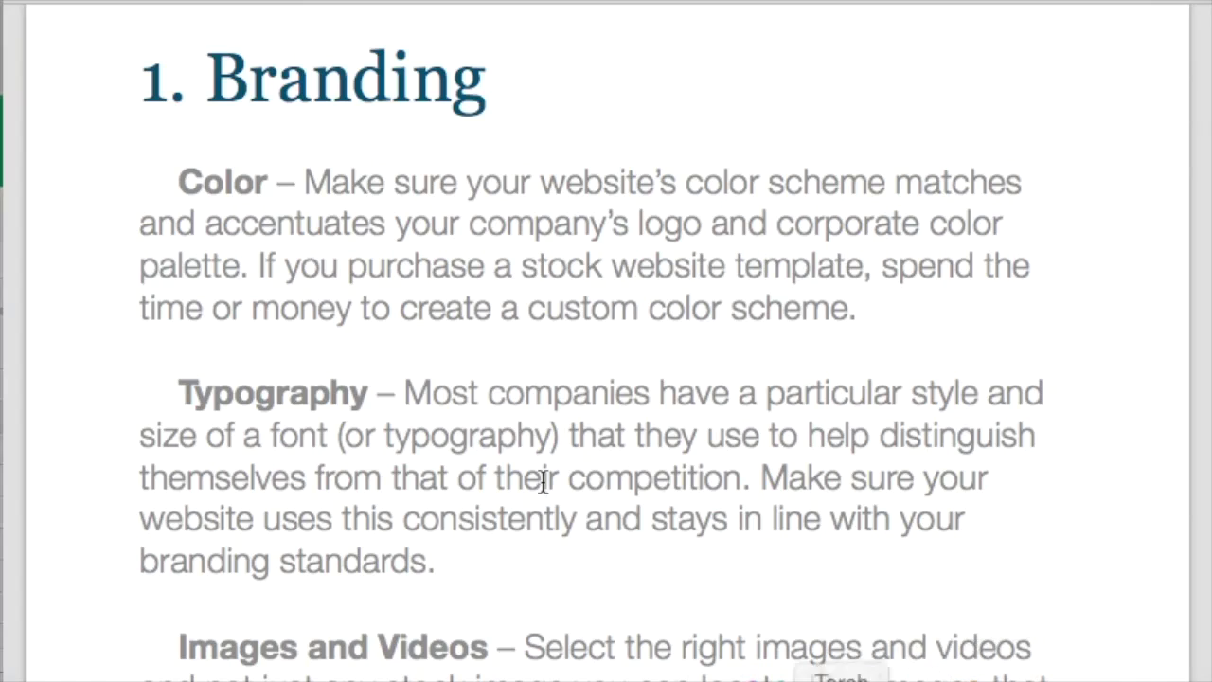
- Read the Images and Videos and About Us Page checklist items, and enter Images as the finding in B4 of the Firefox sheet
{"action": "scroll", "coordinate": [543, 480], "scroll_direction": "down", "scroll_amount": 8}
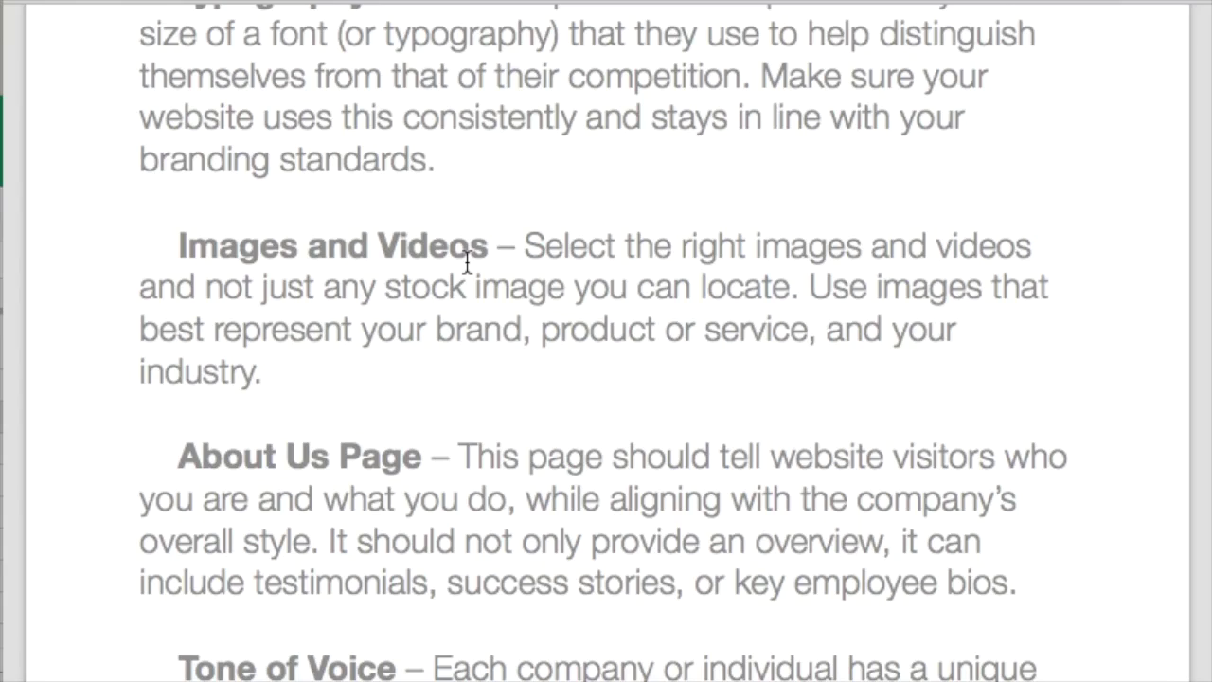
{"action": "scroll", "coordinate": [467, 262], "scroll_direction": "down", "scroll_amount": 3}
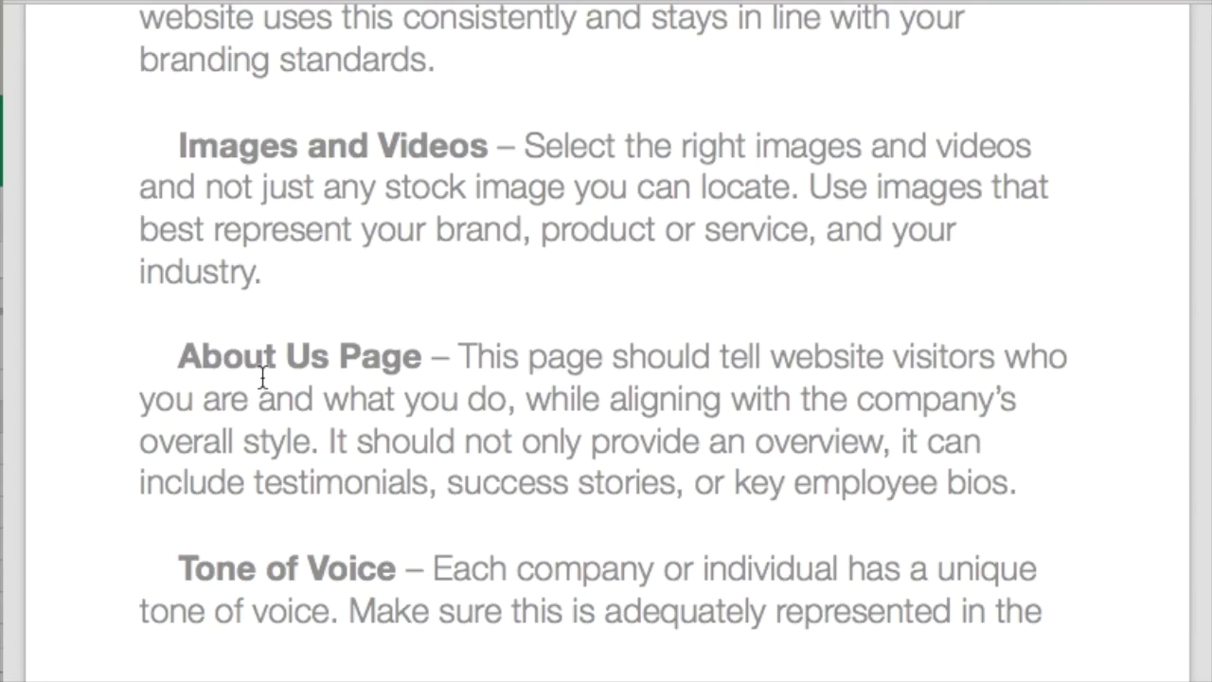
{"action": "left_click", "coordinate": [439, 675]}
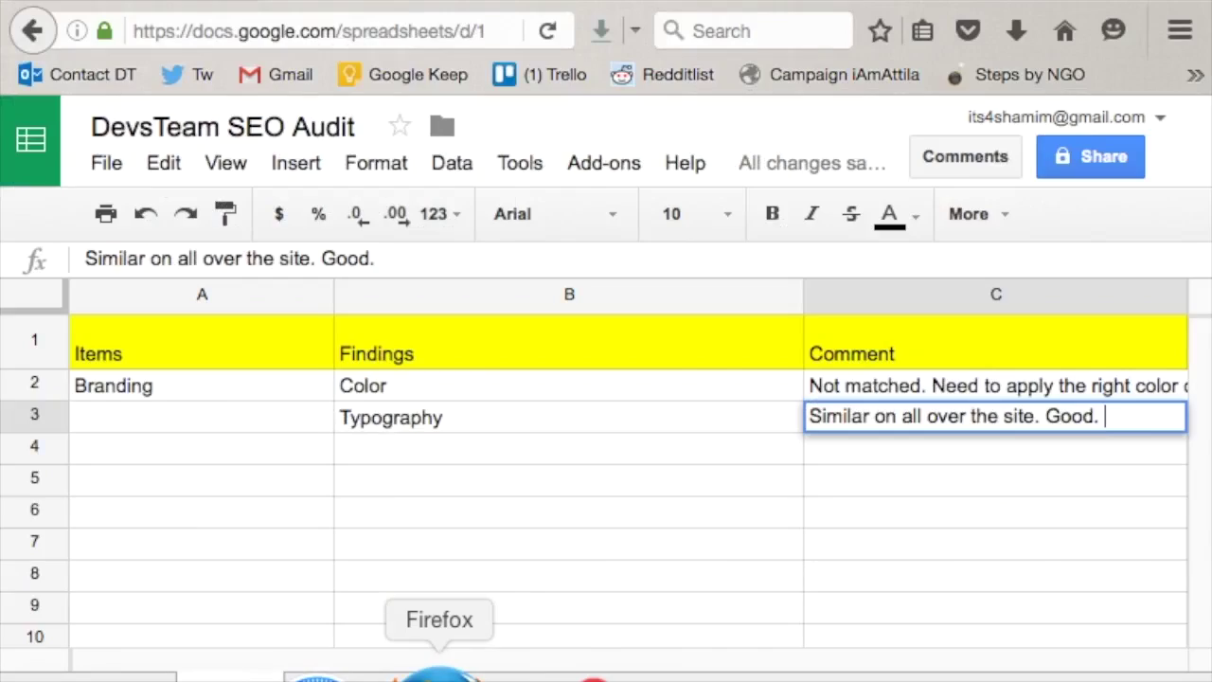
{"action": "left_click", "coordinate": [394, 449]}
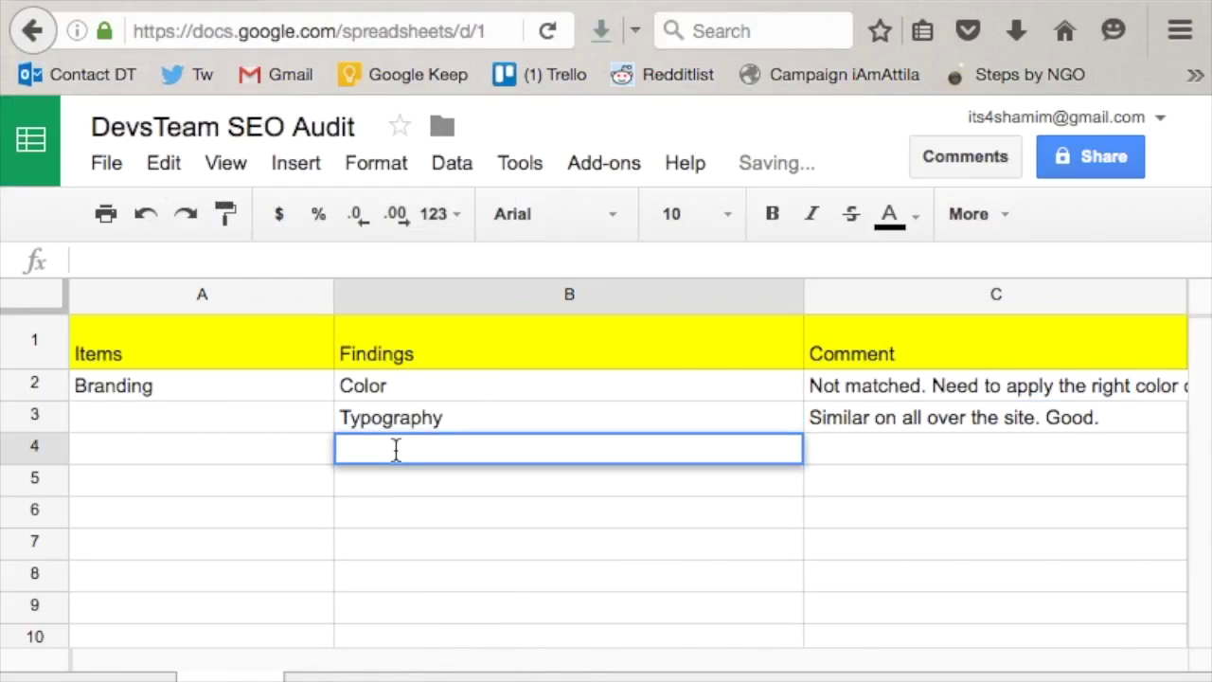
{"action": "type", "text": "Images"}
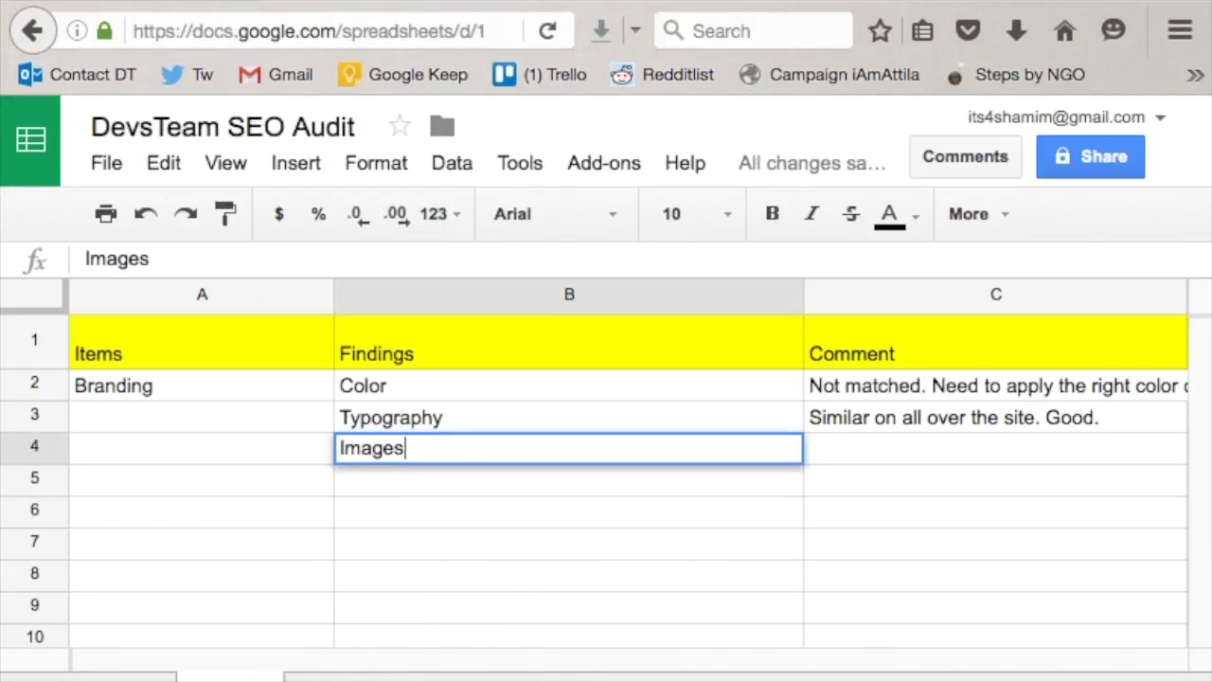
- Enter "Privacy Policy, TOS, Refund Policy" as the finding in B5
{"action": "left_click", "coordinate": [385, 480]}
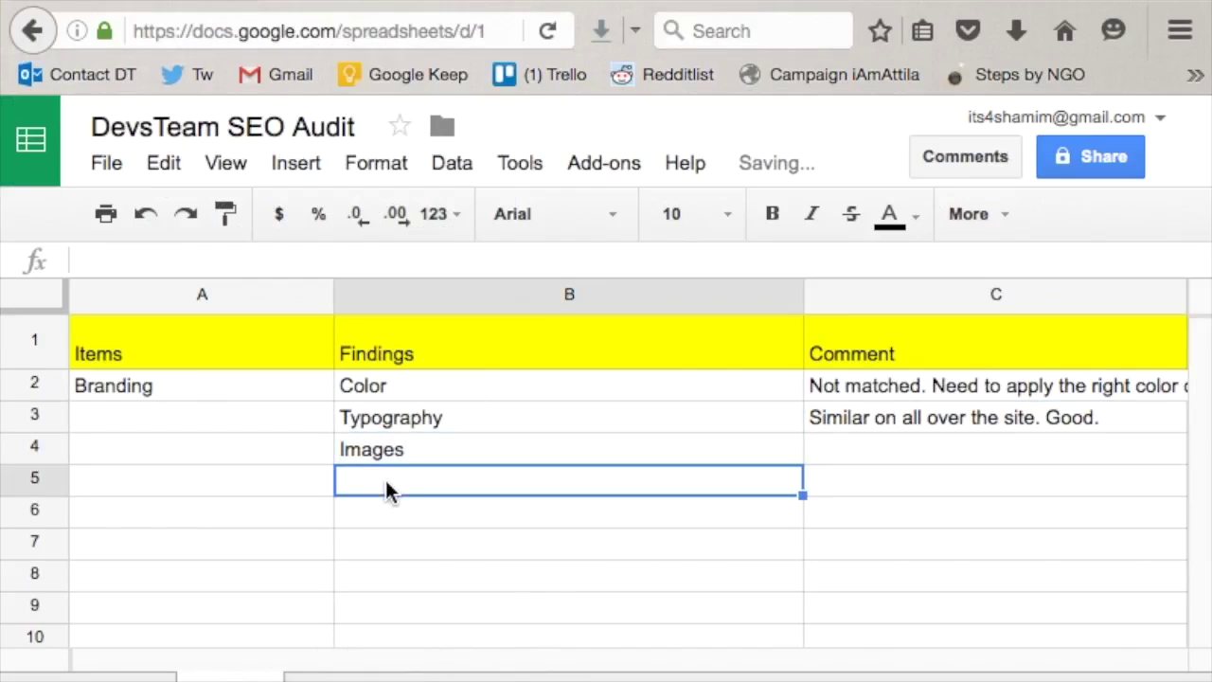
{"action": "type", "text": "Priv"}
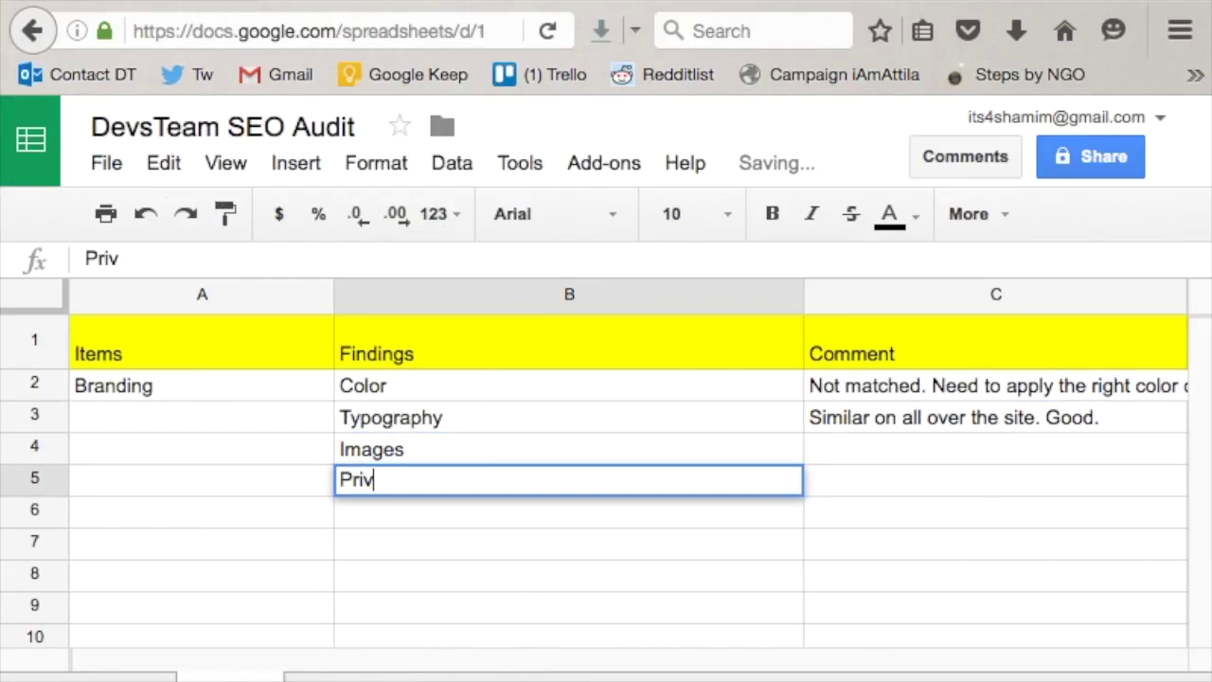
{"action": "type", "text": "acy Policy"}
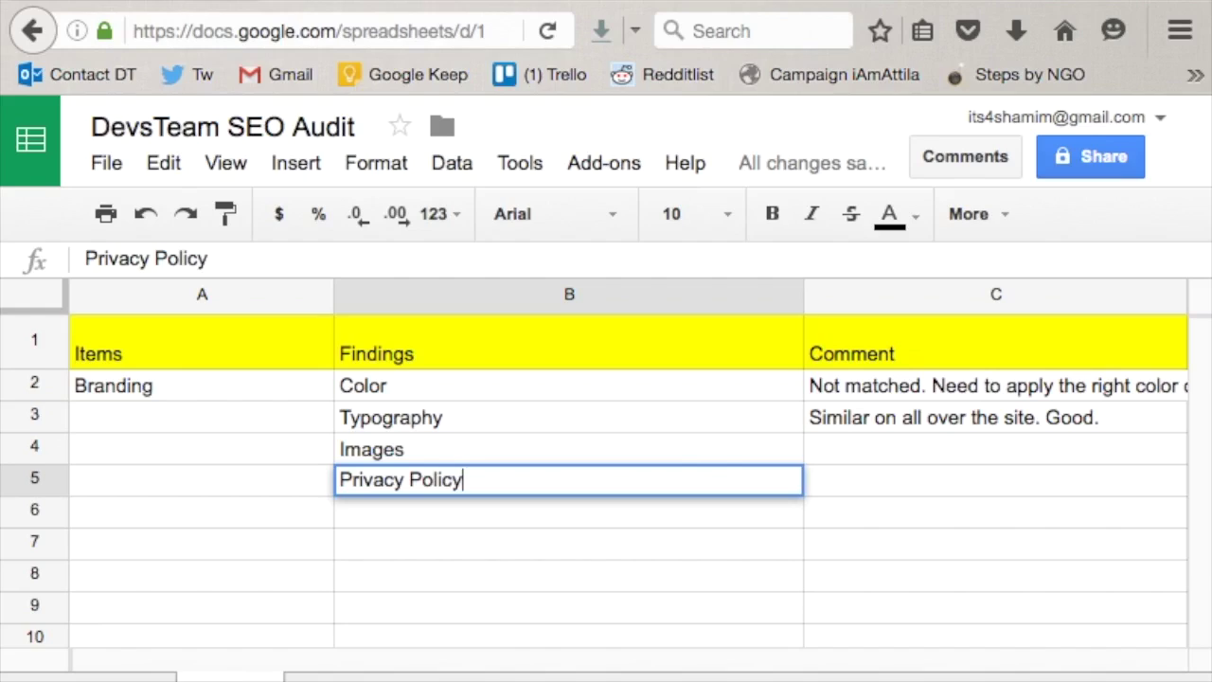
{"action": "type", "text": ", TOS, "}
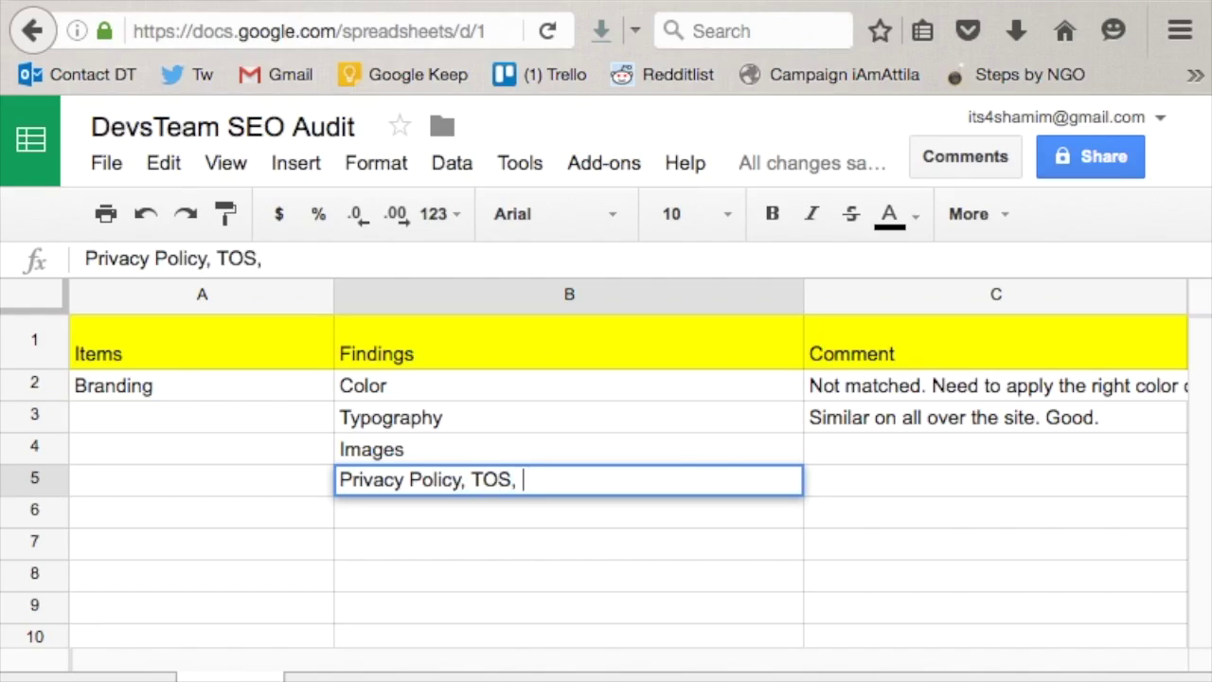
{"action": "type", "text": "Refund Plic"}
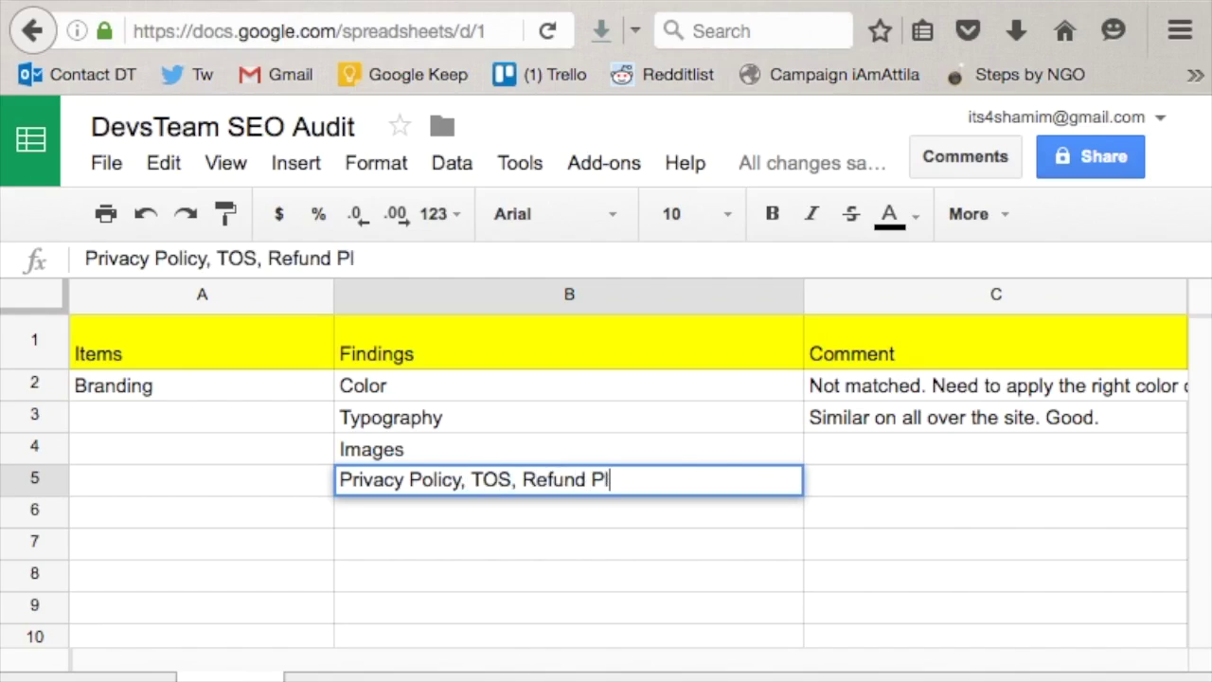
{"action": "key", "text": "BackSpace"}
{"action": "key", "text": "BackSpace"}
{"action": "key", "text": "BackSpace"}
{"action": "type", "text": "olicy"}
- Enter Contact Us as the finding in B6
{"action": "left_click", "coordinate": [411, 522]}
{"action": "type", "text": "Contact Us"}
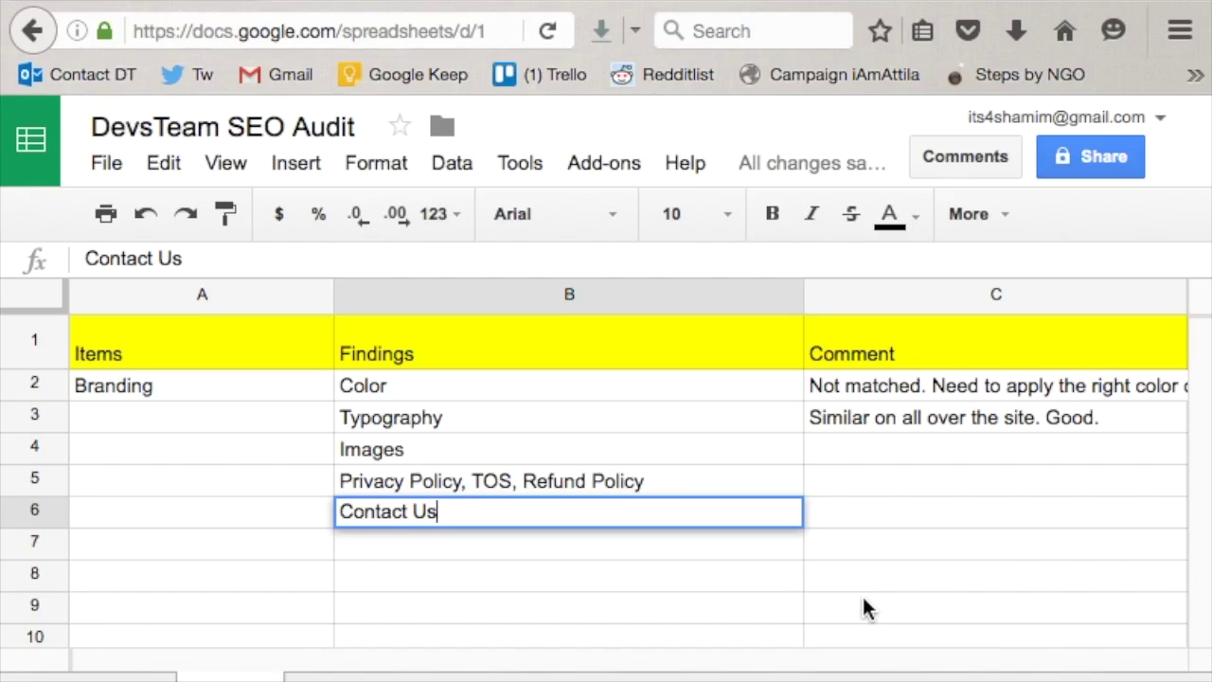
{"action": "left_click", "coordinate": [935, 449]}
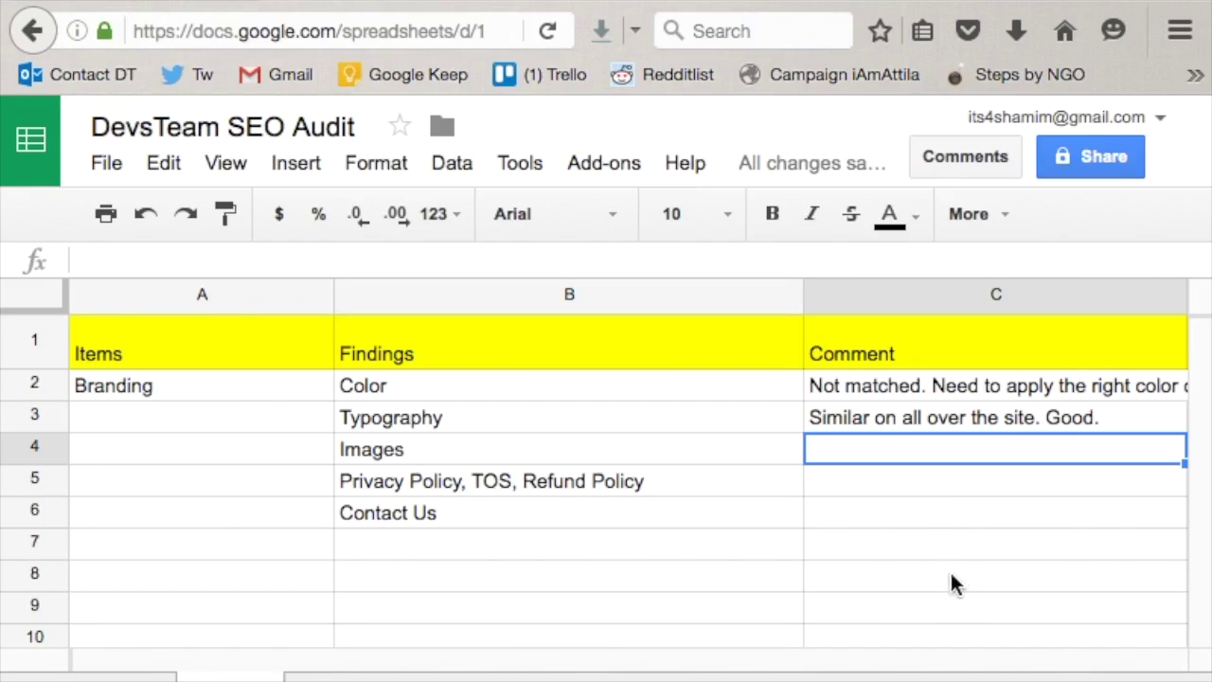
- Read the Tone of Voice and Favicons checklist items in Preview, and look at the Virgin Mobile site in Firefox
{"action": "left_click", "coordinate": [988, 674]}
{"action": "scroll", "coordinate": [523, 464], "scroll_direction": "down", "scroll_amount": 8}
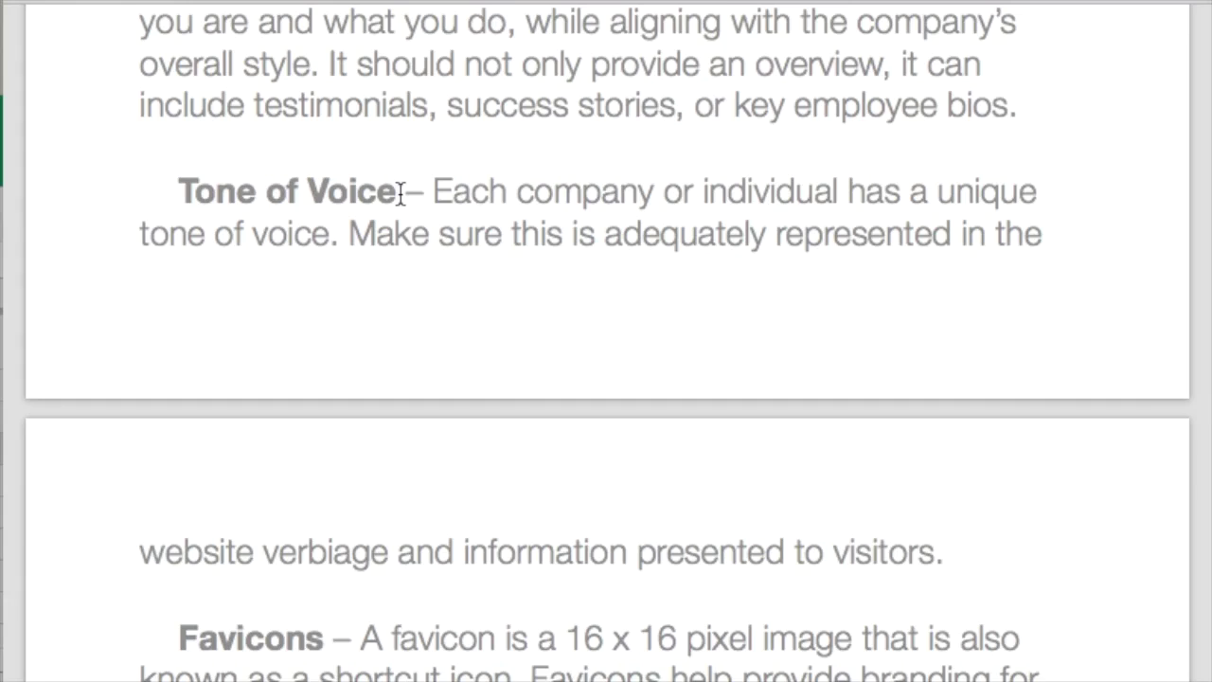
{"action": "scroll", "coordinate": [400, 193], "scroll_direction": "down", "scroll_amount": 5}
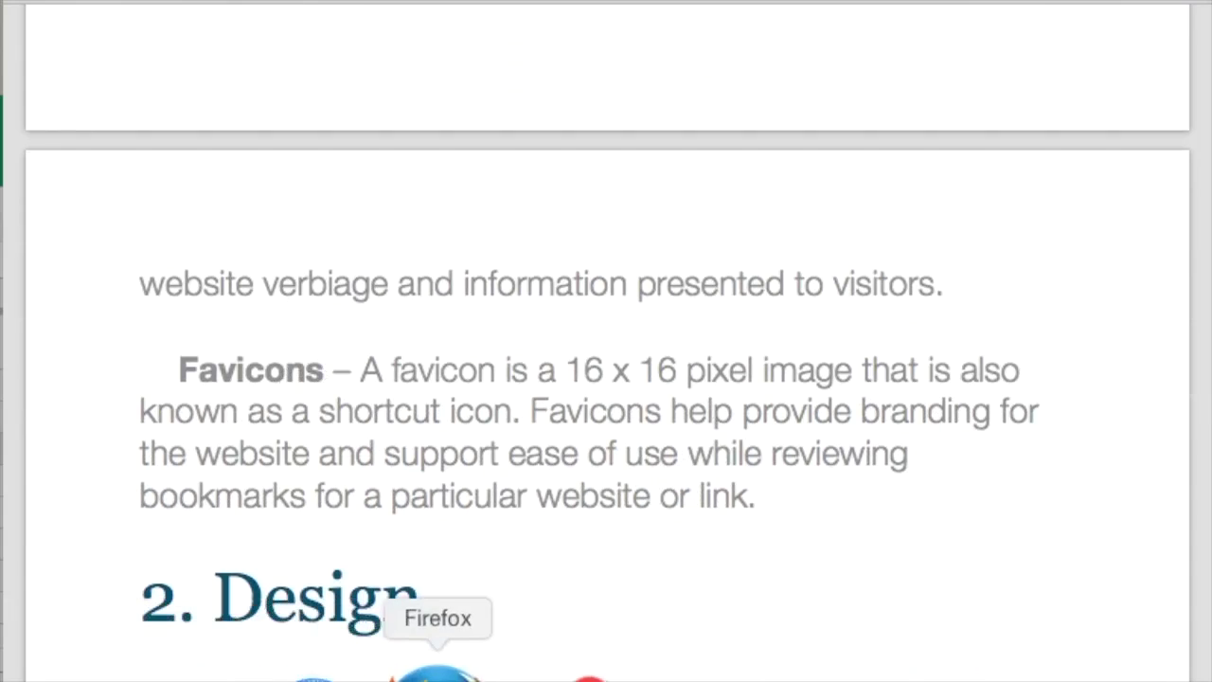
{"action": "left_click", "coordinate": [419, 668]}
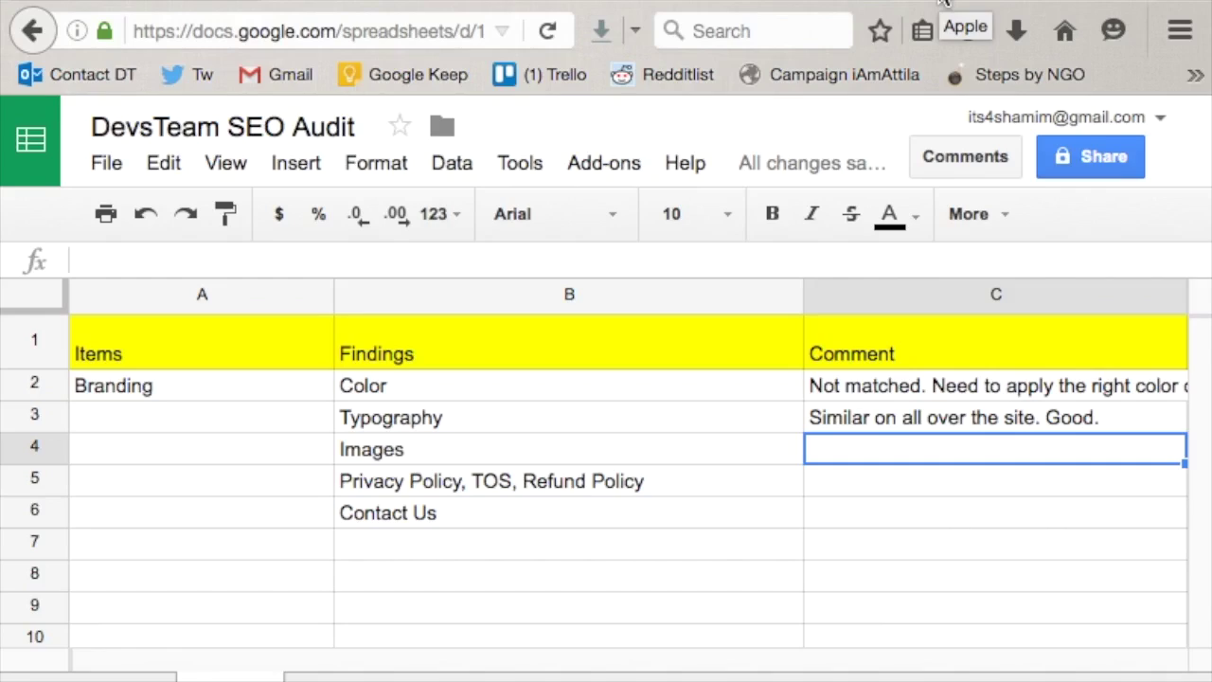
{"action": "left_click", "coordinate": [799, 3]}
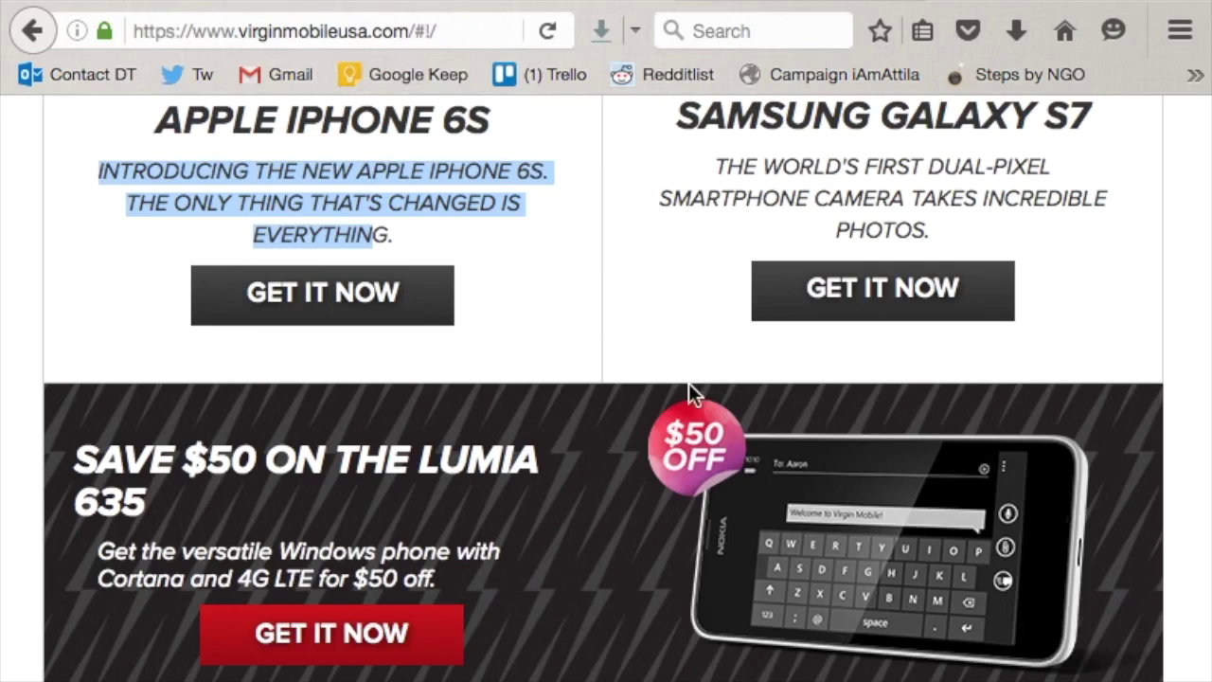
- Read the Design section of the checklist in Preview, and enter Design as the item in A7 of the audit sheet in Firefox
{"action": "left_click", "coordinate": [980, 668]}
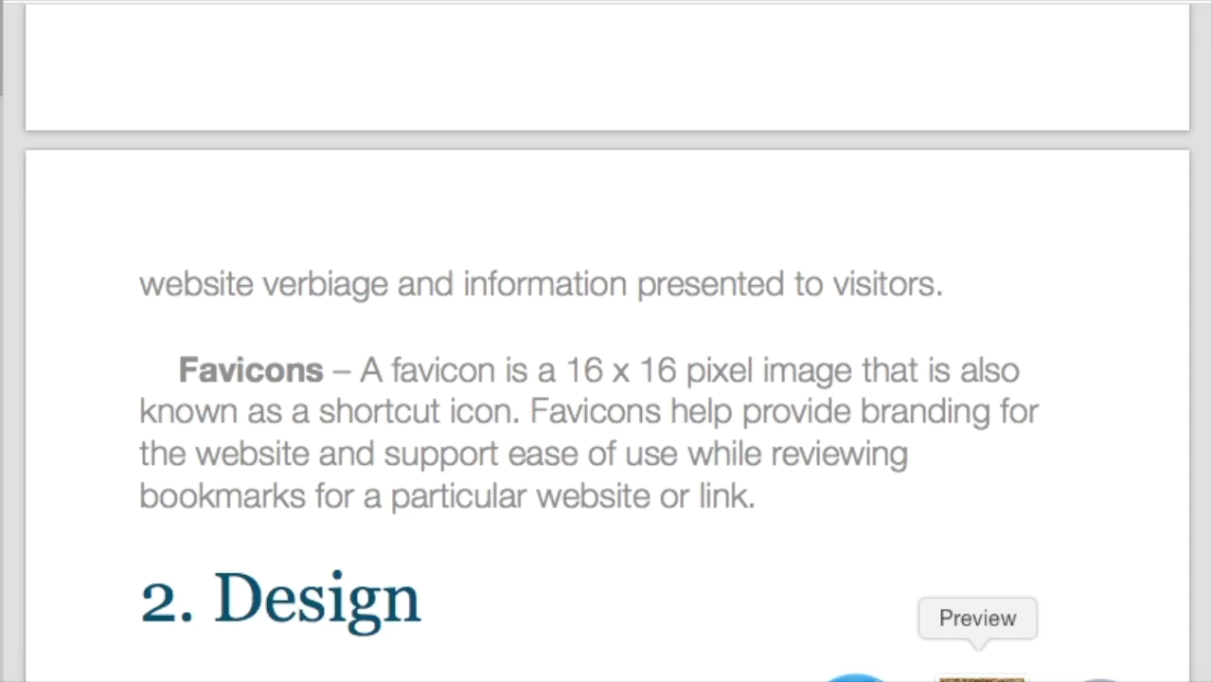
{"action": "scroll", "coordinate": [603, 494], "scroll_direction": "down", "scroll_amount": 10}
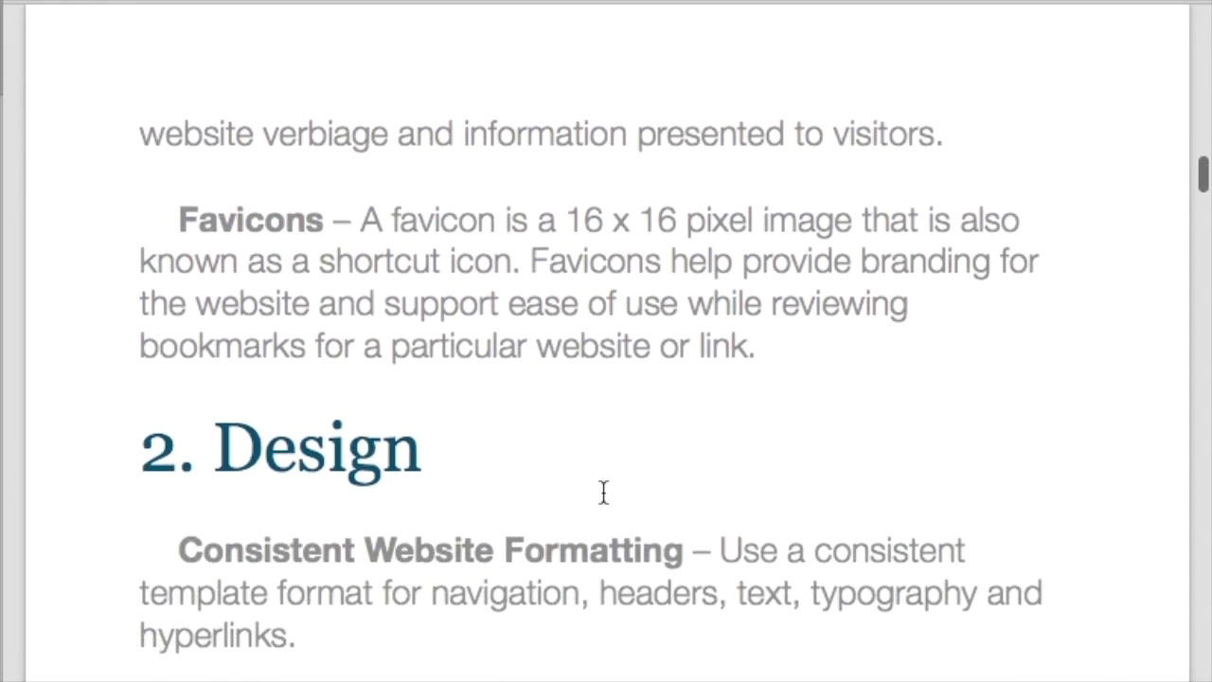
{"action": "scroll", "coordinate": [603, 493], "scroll_direction": "down", "scroll_amount": 3}
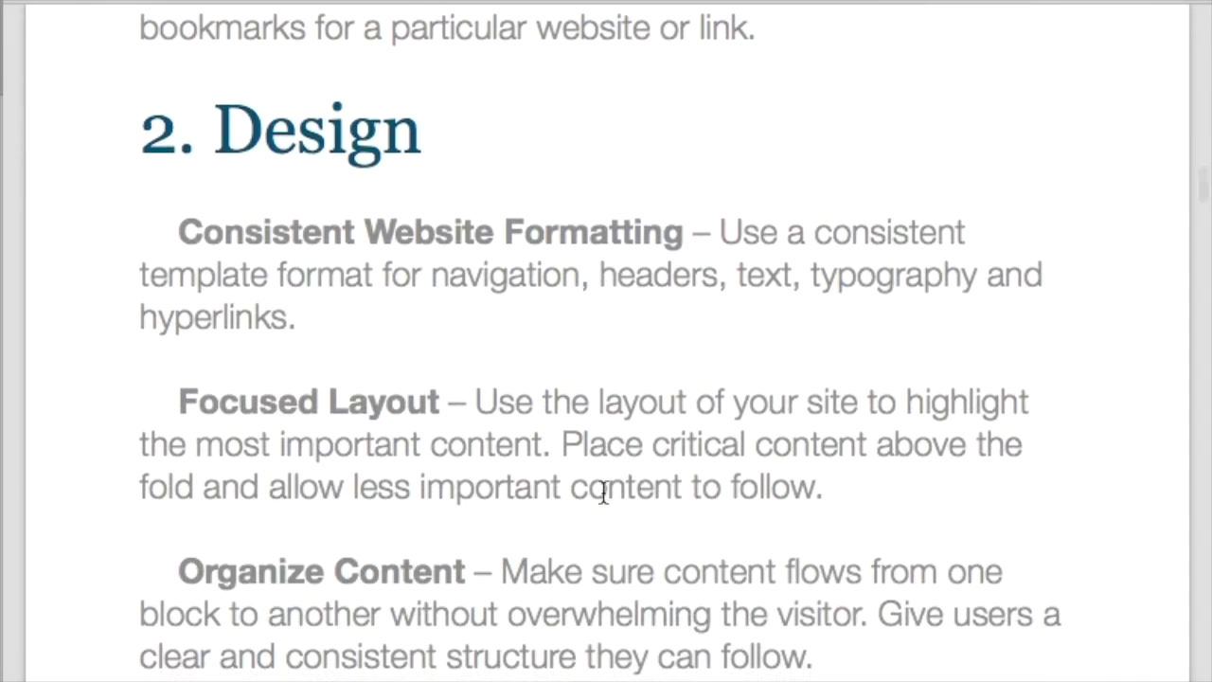
{"action": "scroll", "coordinate": [603, 494], "scroll_direction": "down", "scroll_amount": 3}
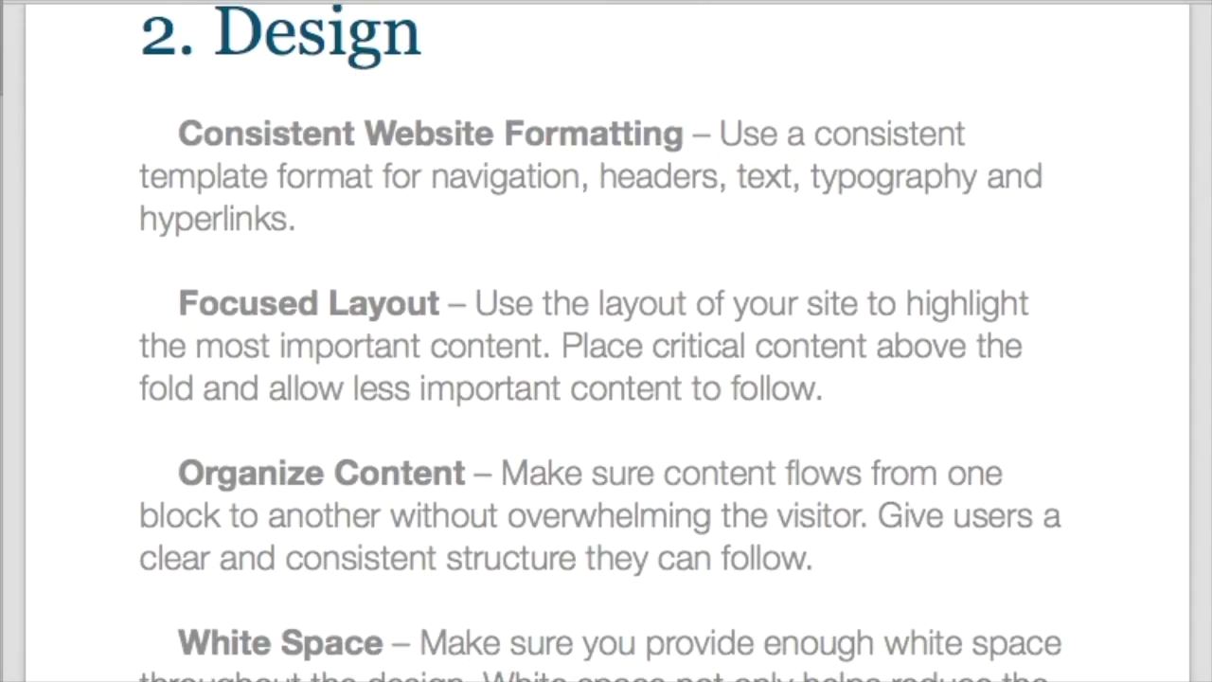
{"action": "left_click", "coordinate": [248, 667]}
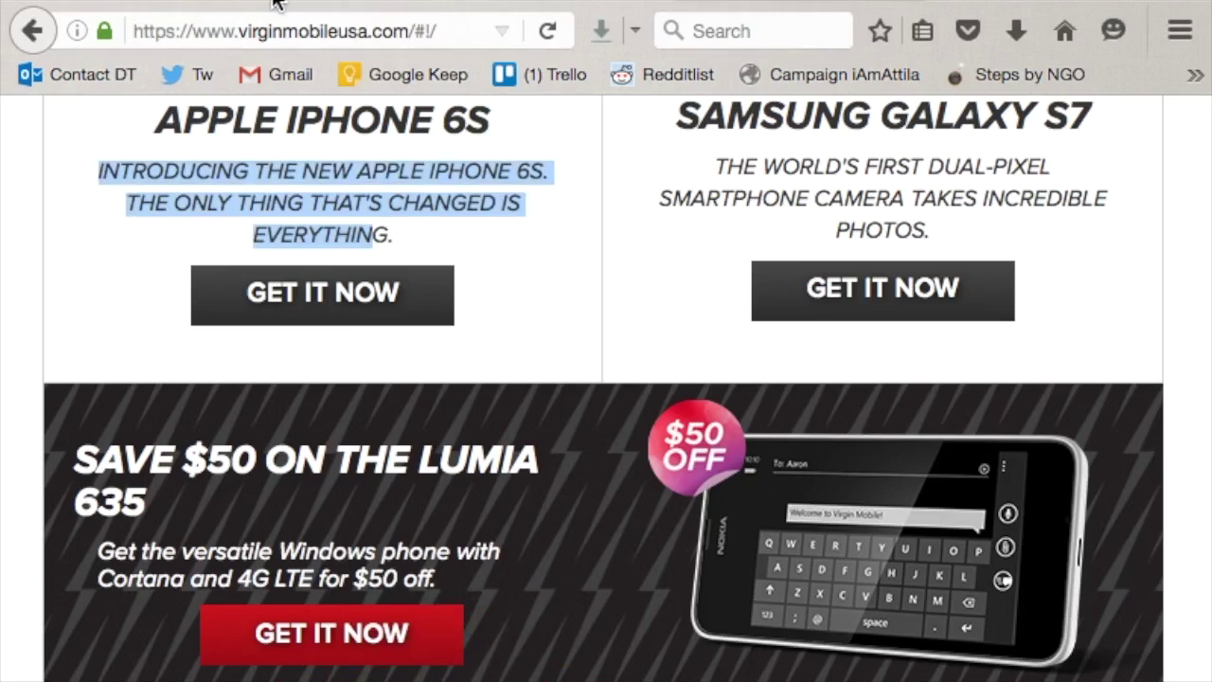
{"action": "key", "text": "ctrl+Tab"}
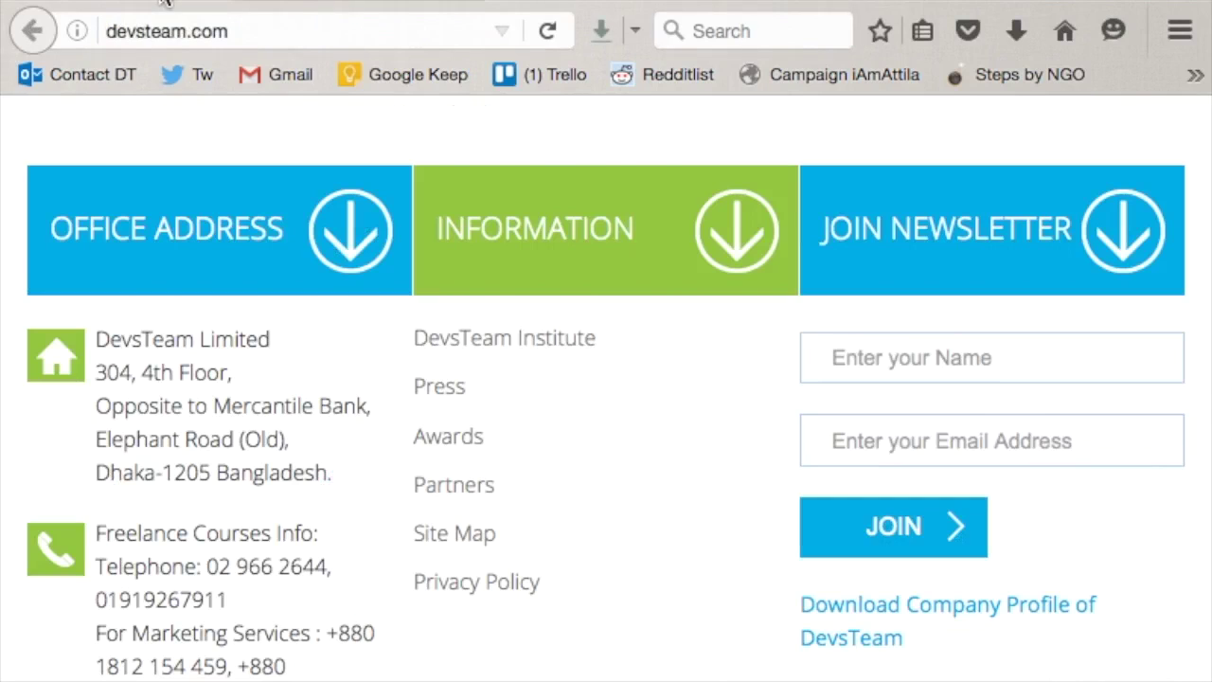
{"action": "key", "text": "ctrl+Tab"}
{"action": "left_click", "coordinate": [147, 553]}
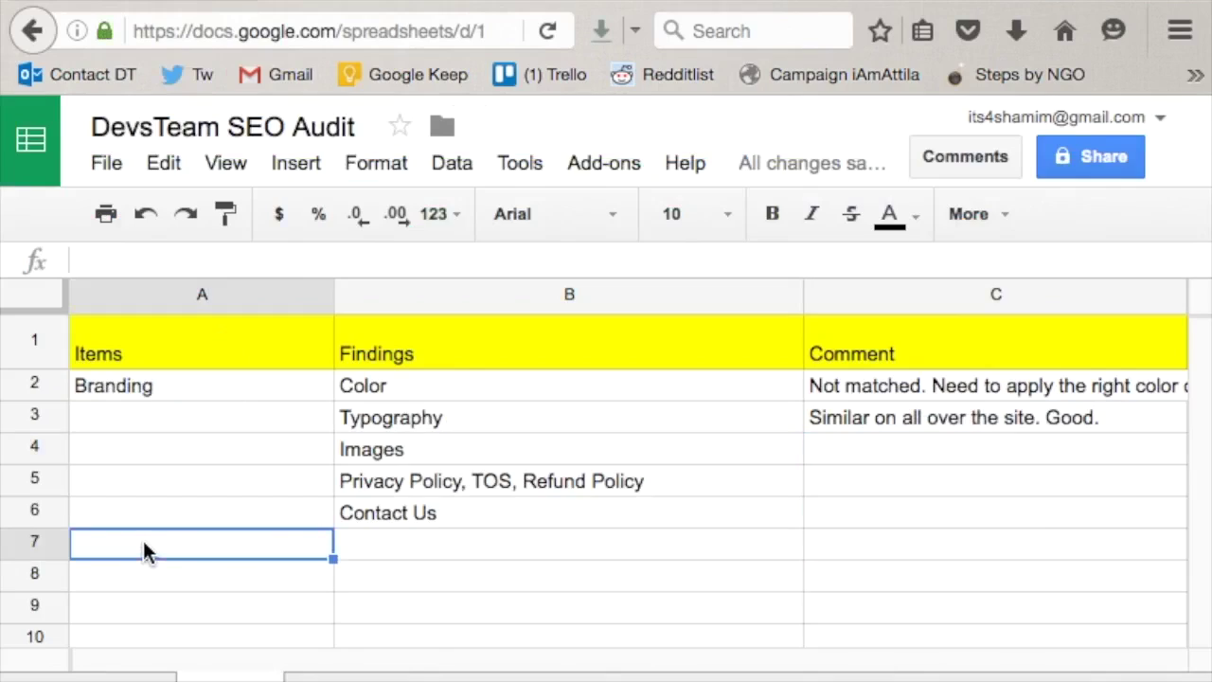
{"action": "type", "text": "Design"}
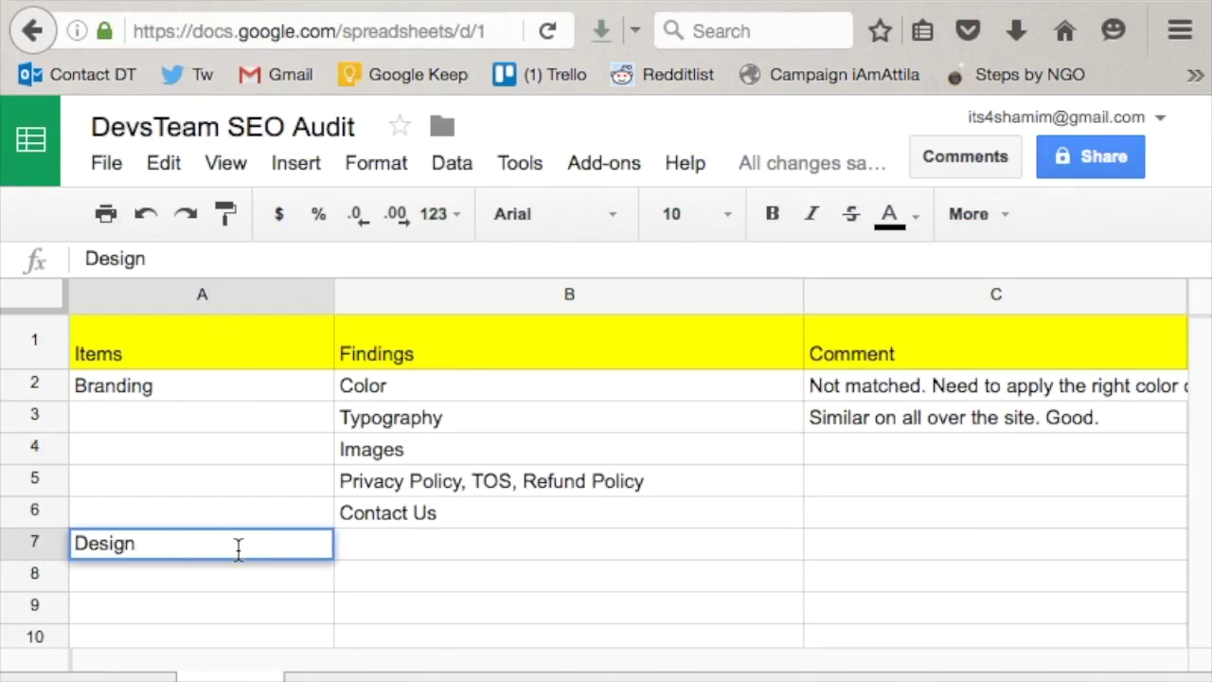
{"action": "left_click", "coordinate": [426, 526]}
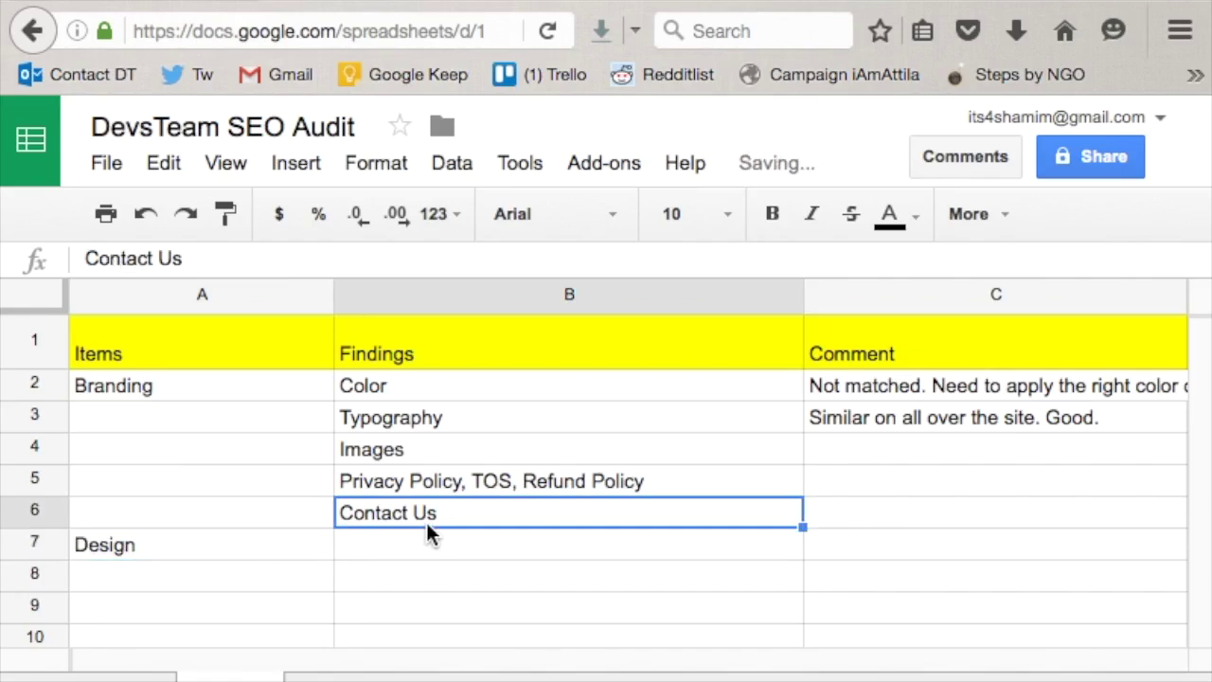
{"action": "left_click", "coordinate": [378, 556]}
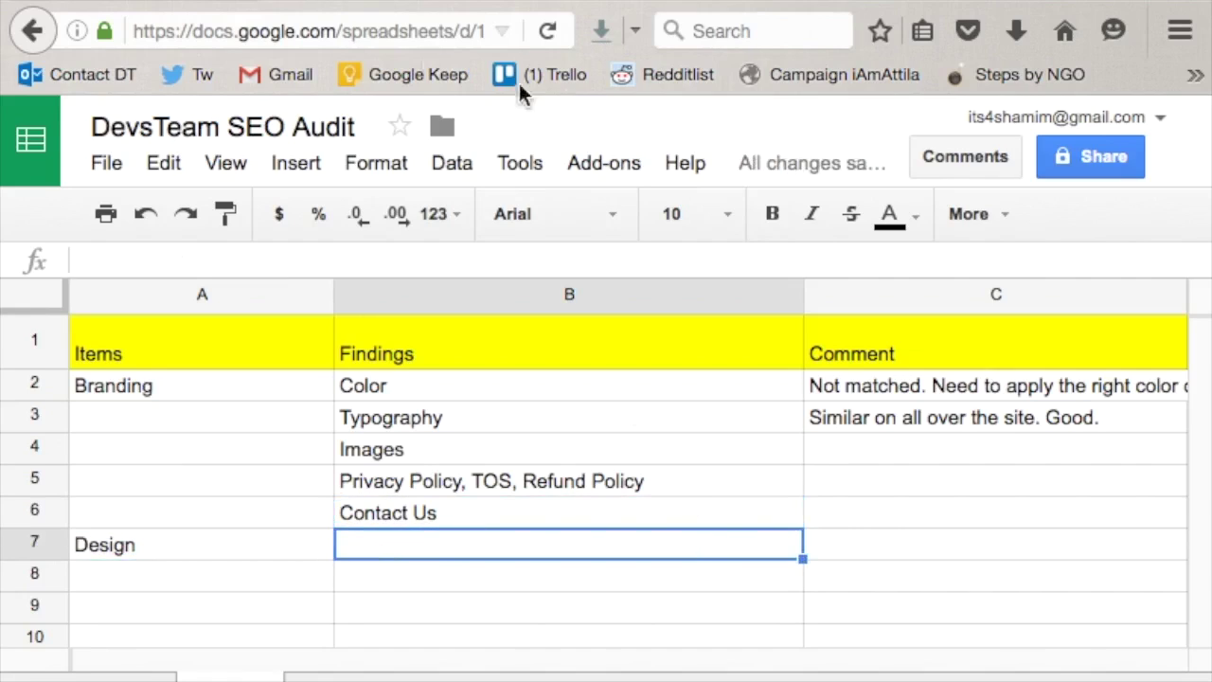
- Examine the formatting and layout of the DevsTeam homepage, from its header and search box down to the footer columns
{"action": "left_click", "coordinate": [316, 3]}
{"action": "scroll", "coordinate": [466, 199], "scroll_direction": "up", "scroll_amount": 15}
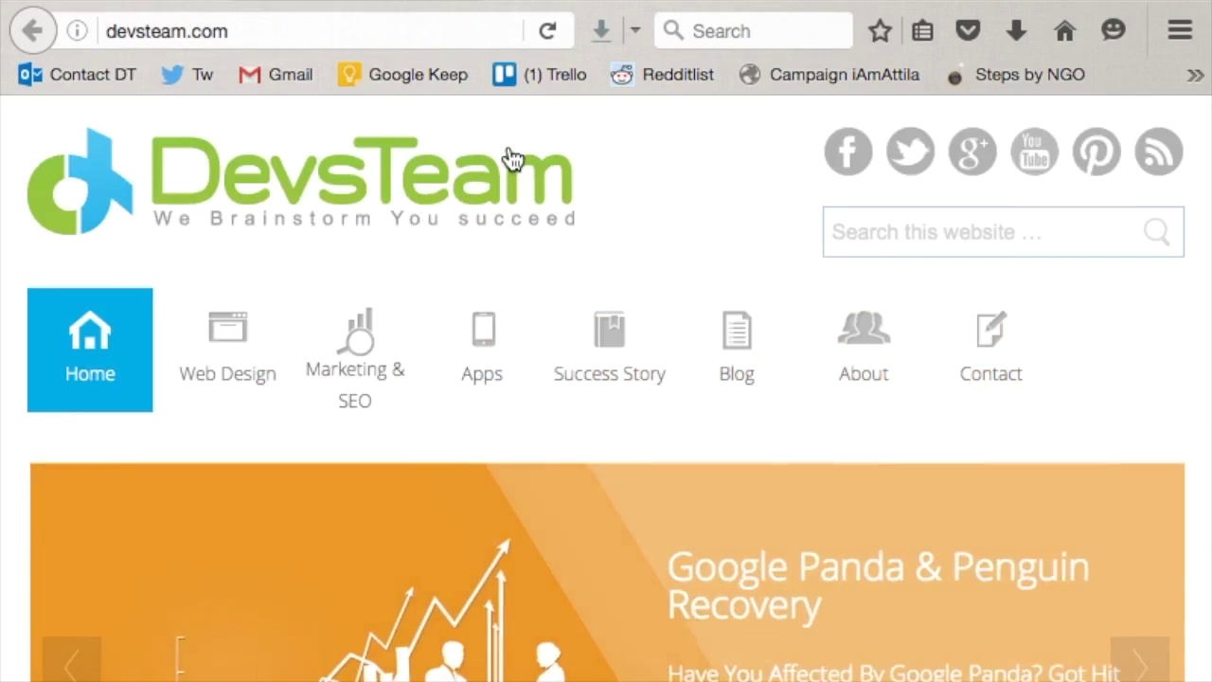
{"action": "left_click", "coordinate": [1064, 214]}
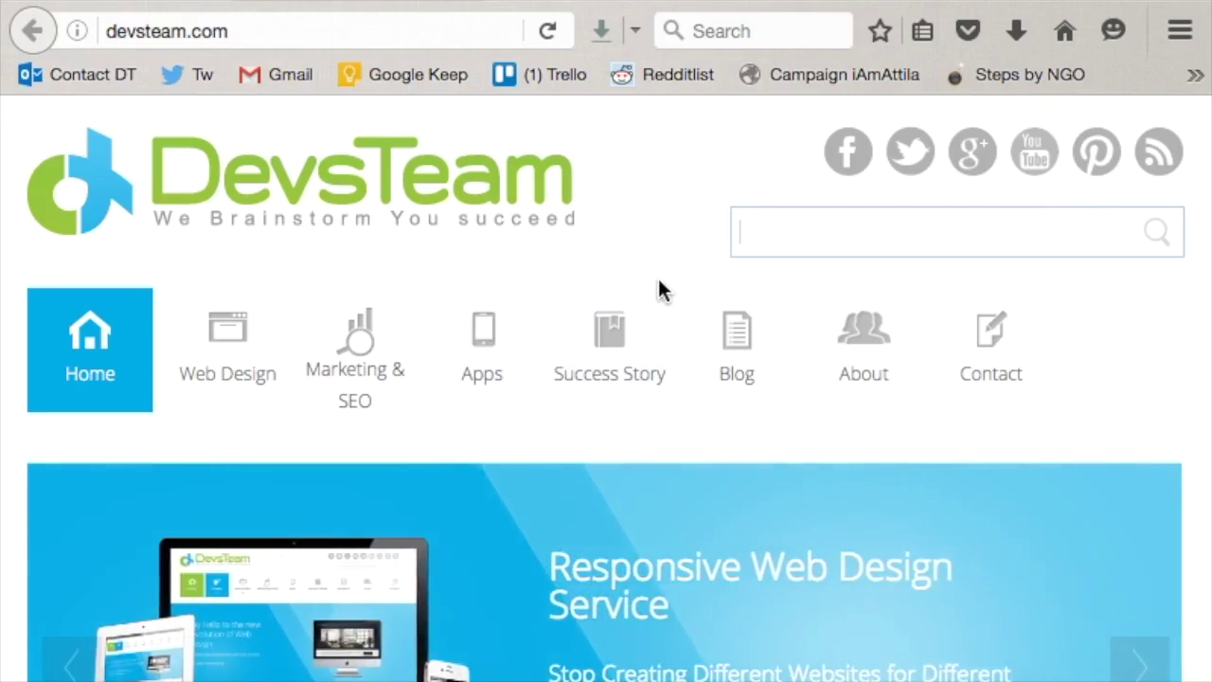
{"action": "scroll", "coordinate": [660, 290], "scroll_direction": "down", "scroll_amount": 15}
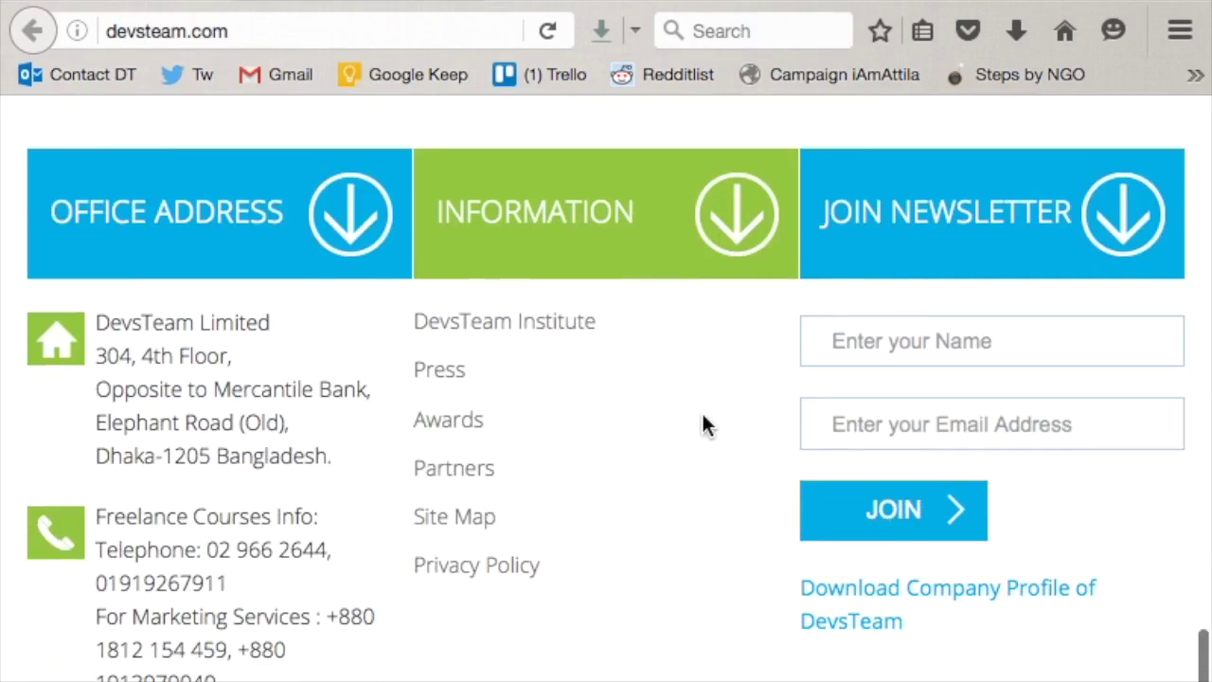
{"action": "scroll", "coordinate": [702, 426], "scroll_direction": "up", "scroll_amount": 15}
{"action": "scroll", "coordinate": [703, 426], "scroll_direction": "down", "scroll_amount": 4}
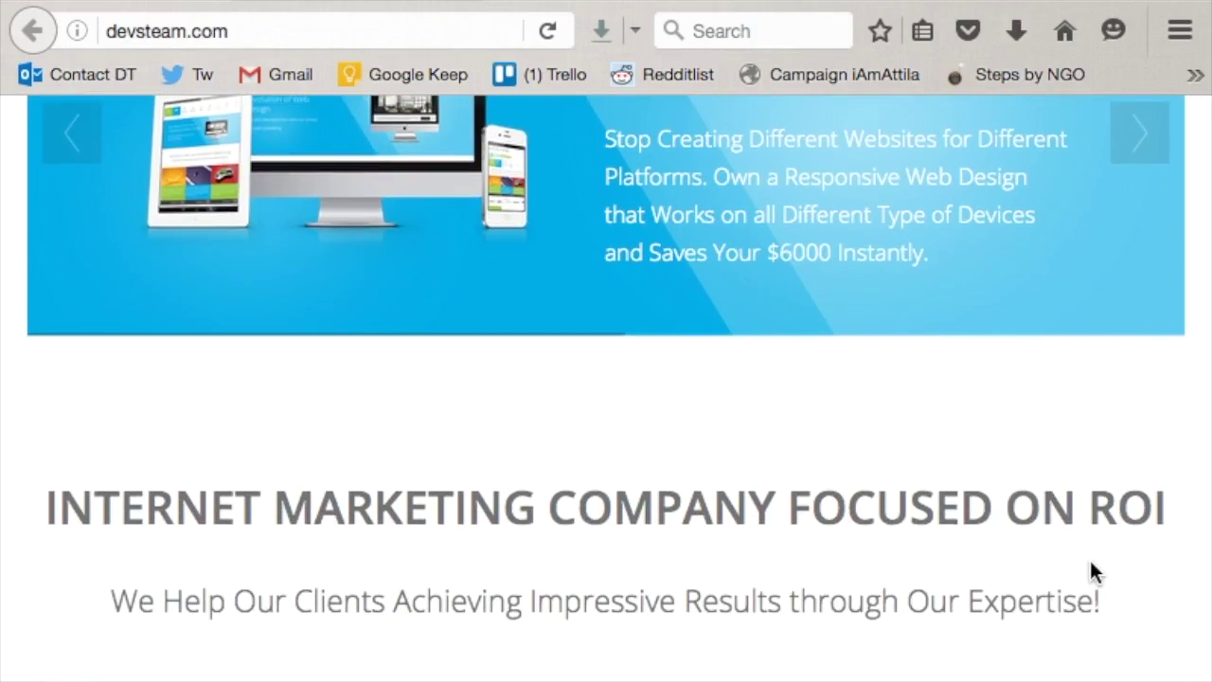
{"action": "scroll", "coordinate": [1090, 562], "scroll_direction": "up", "scroll_amount": 4}
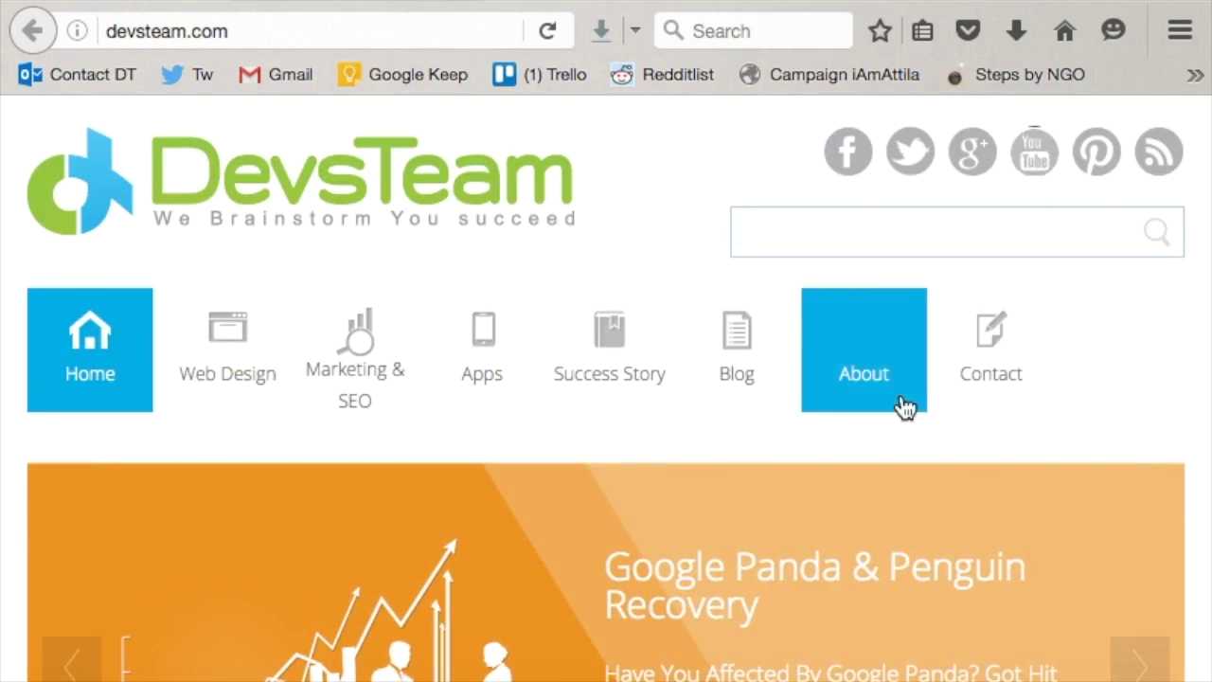
{"action": "scroll", "coordinate": [899, 403], "scroll_direction": "down", "scroll_amount": 15}
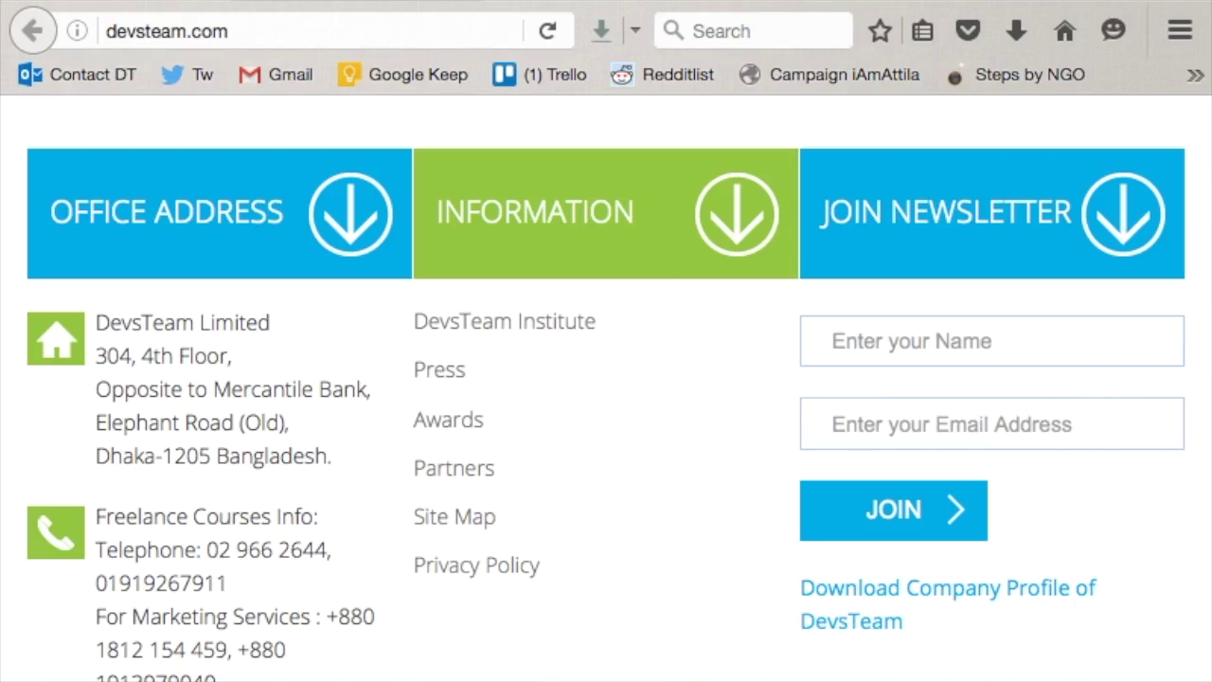
- Recheck the Design checklist items in Preview and examine the DevsTeam homepage's navigation and search box in Firefox against them
{"action": "left_click", "coordinate": [953, 675]}
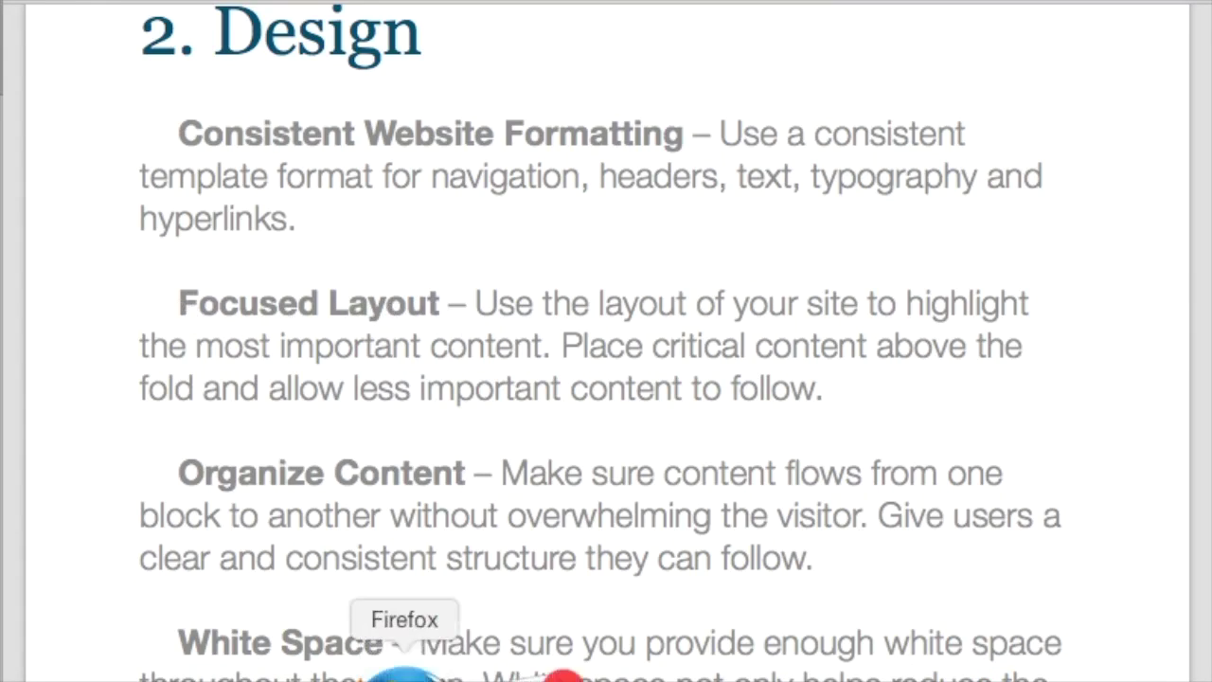
{"action": "left_click", "coordinate": [406, 668]}
{"action": "scroll", "coordinate": [587, 311], "scroll_direction": "up", "scroll_amount": 15}
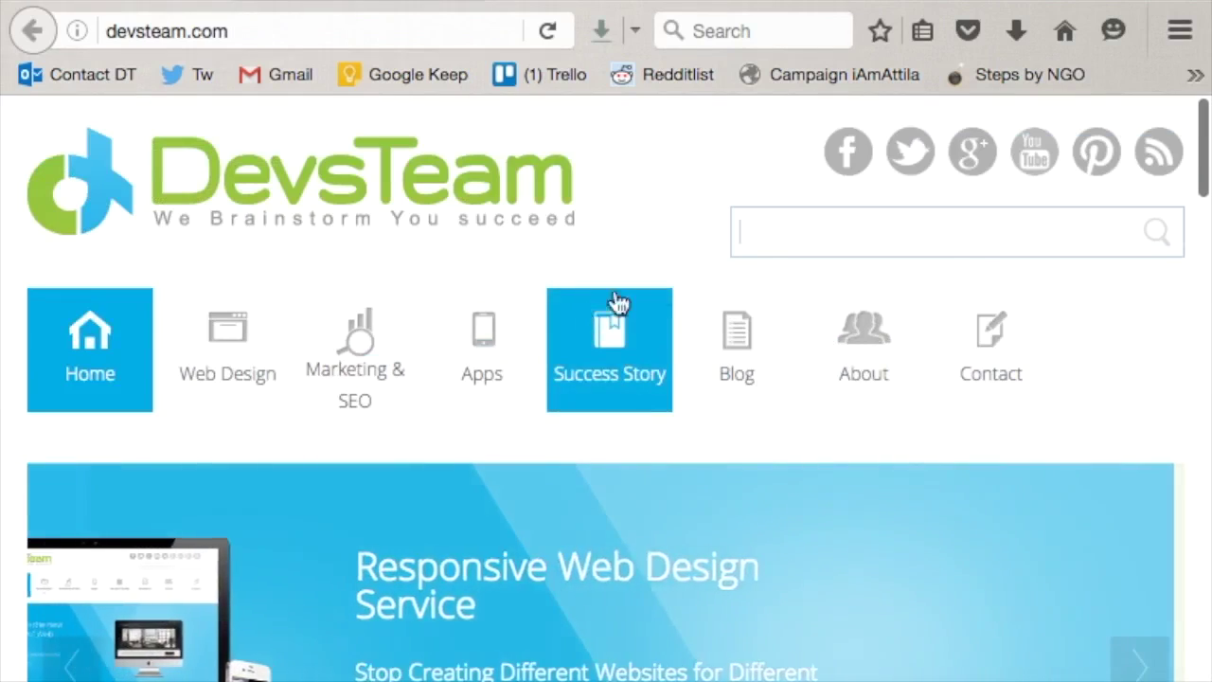
{"action": "left_click", "coordinate": [965, 232]}
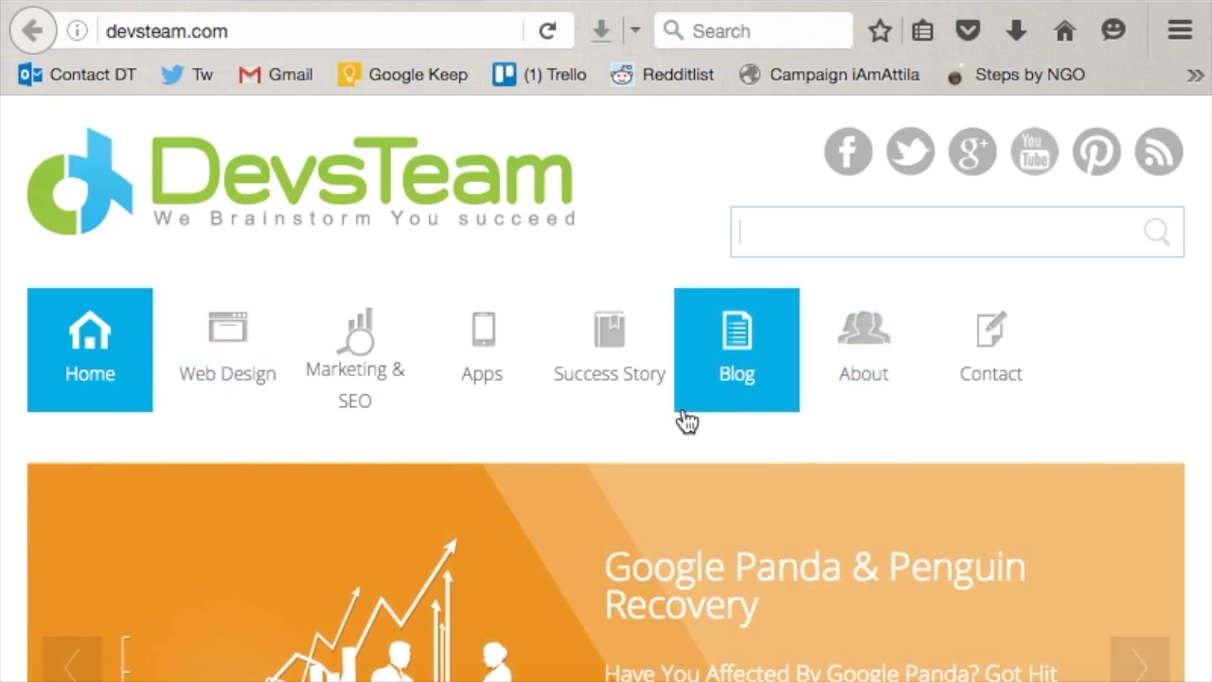
- Look through the DevsTeam homepage down to its footer columns, and reread the Design checklist items through White Space in Preview
{"action": "scroll", "coordinate": [482, 469], "scroll_direction": "down", "scroll_amount": 10}
{"action": "scroll", "coordinate": [482, 469], "scroll_direction": "down", "scroll_amount": 3}
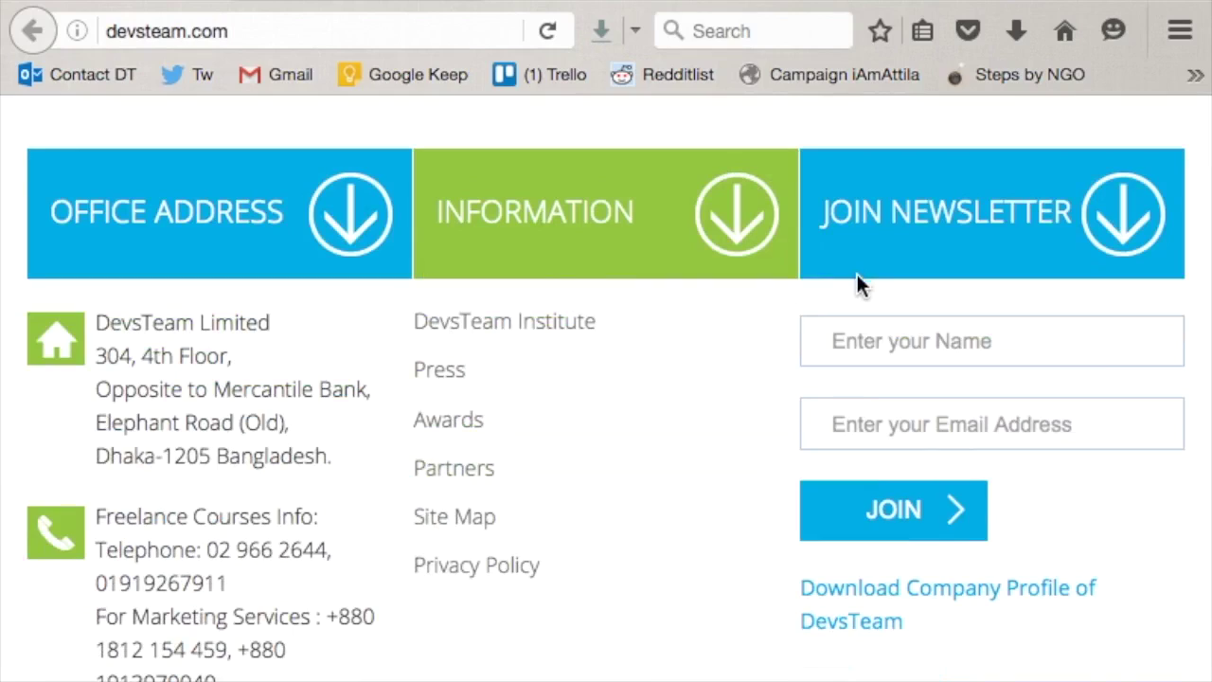
{"action": "left_click", "coordinate": [955, 663]}
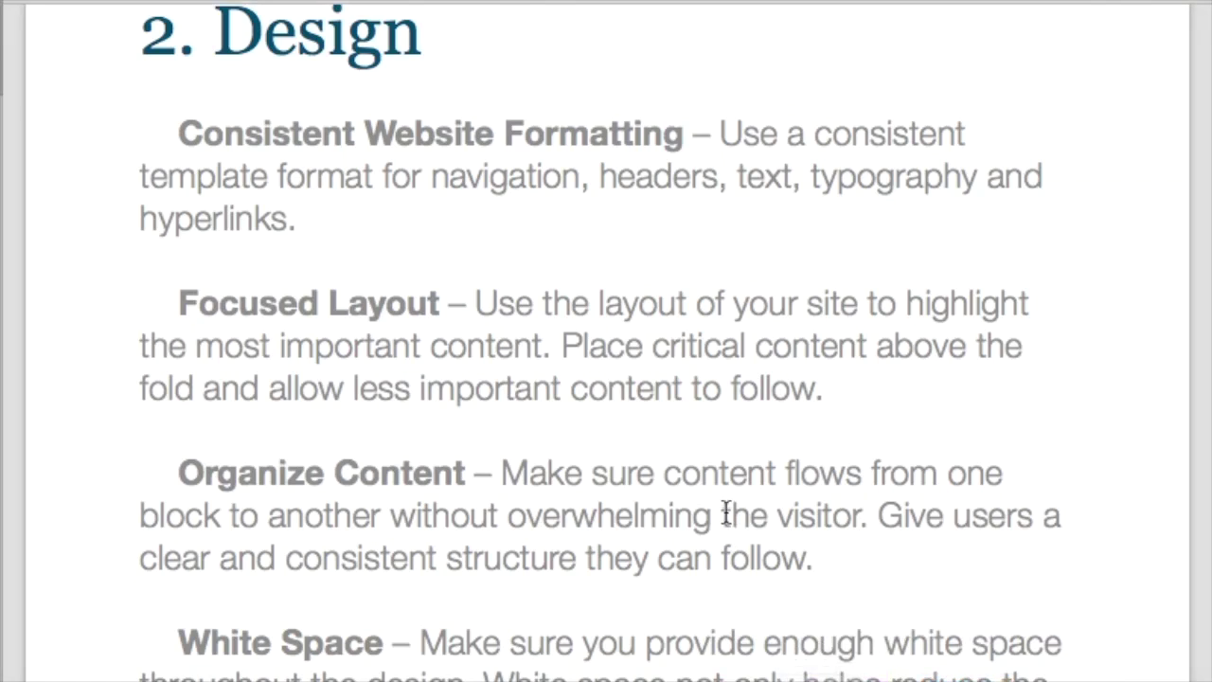
{"action": "scroll", "coordinate": [725, 514], "scroll_direction": "down", "scroll_amount": 4}
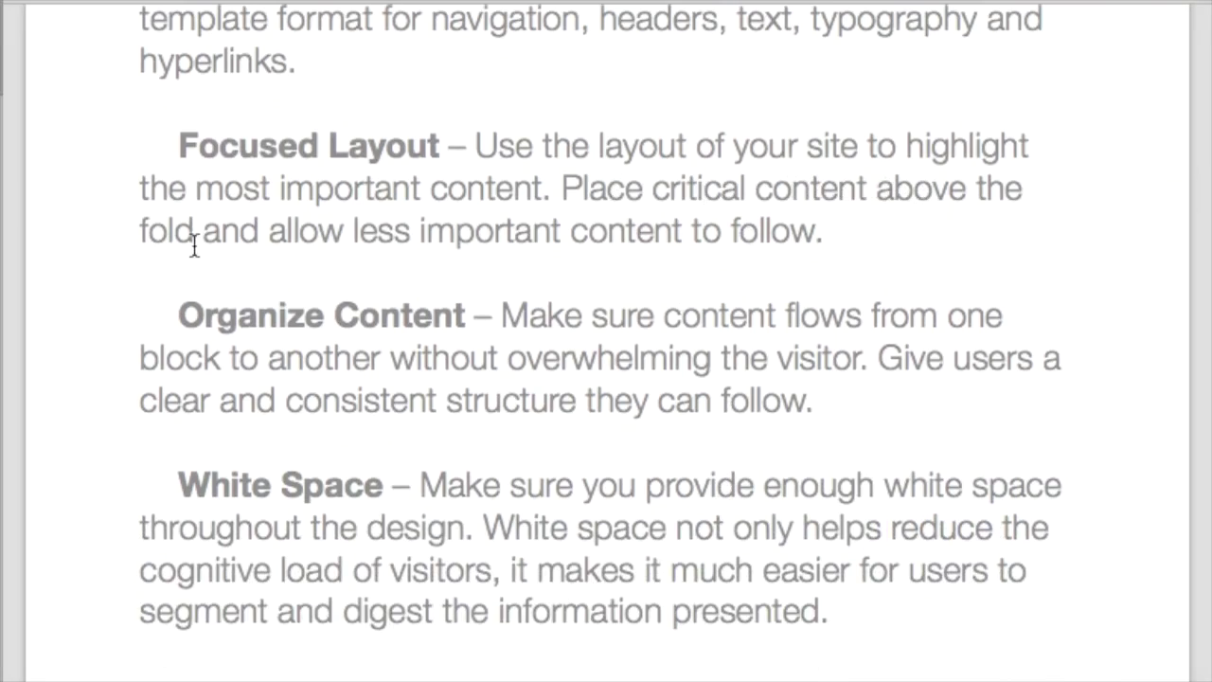
- Look over the Website Audit document's cover page down to the start of its table of contents
{"action": "scroll", "coordinate": [193, 244], "scroll_direction": "up", "scroll_amount": 20}
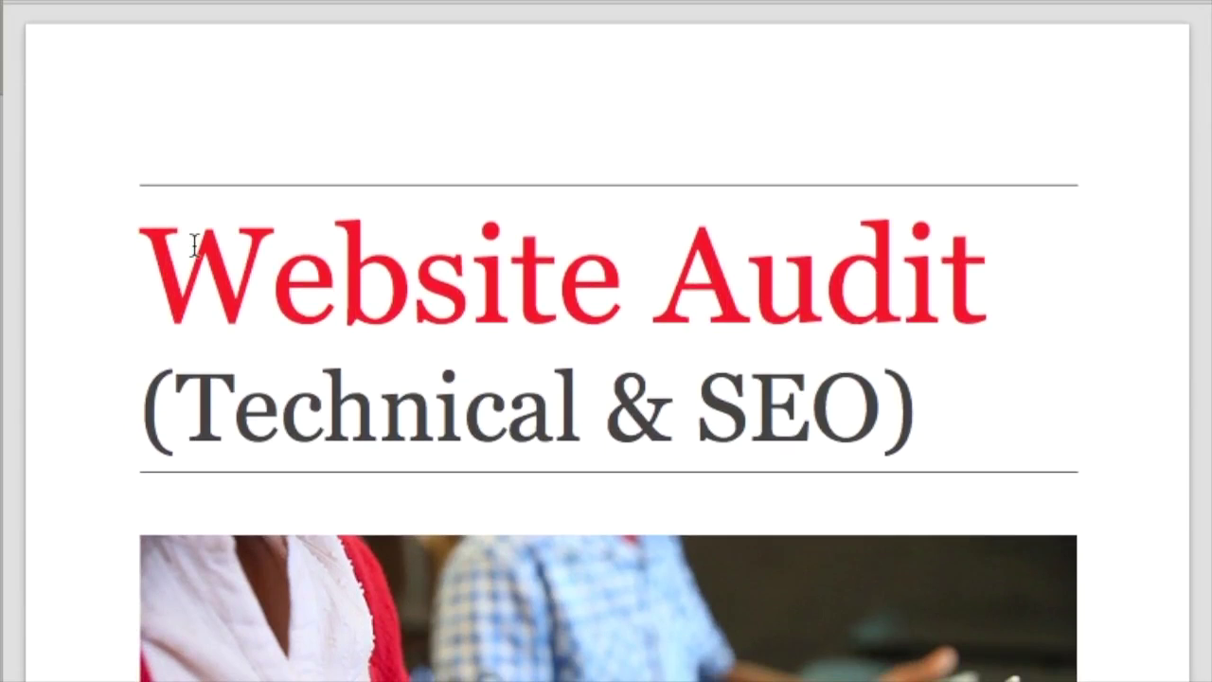
{"action": "scroll", "coordinate": [420, 389], "scroll_direction": "down", "scroll_amount": 3}
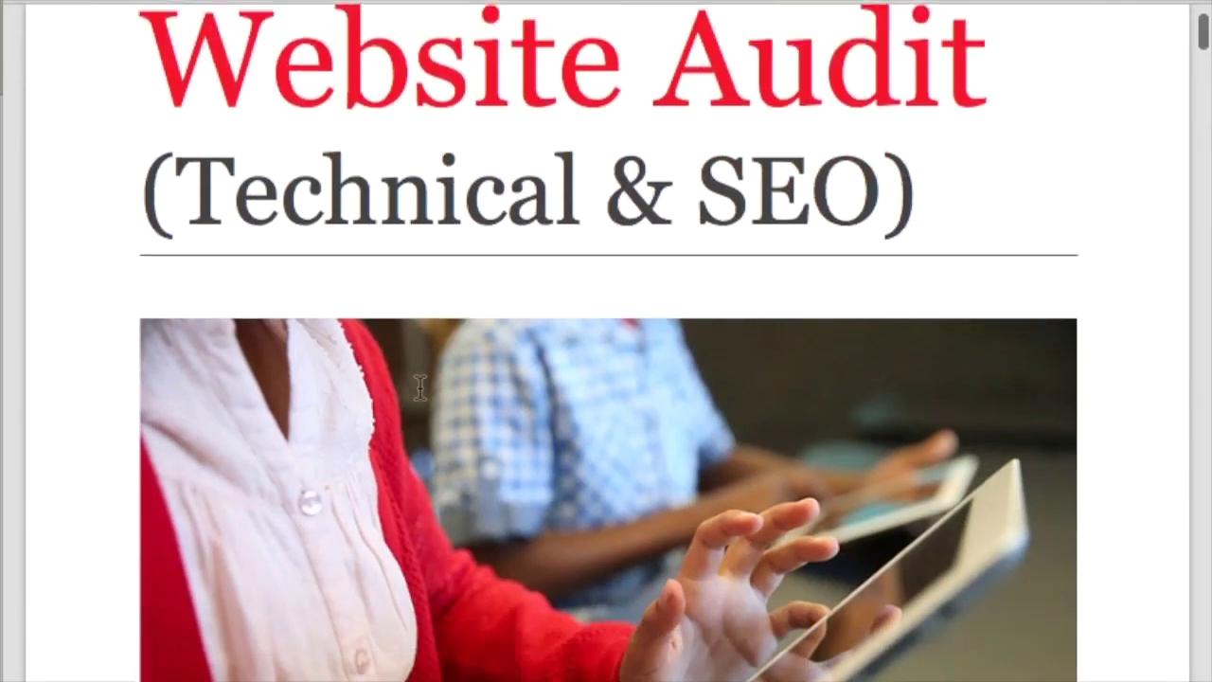
{"action": "scroll", "coordinate": [420, 388], "scroll_direction": "up", "scroll_amount": 2}
{"action": "scroll", "coordinate": [420, 389], "scroll_direction": "down", "scroll_amount": 10}
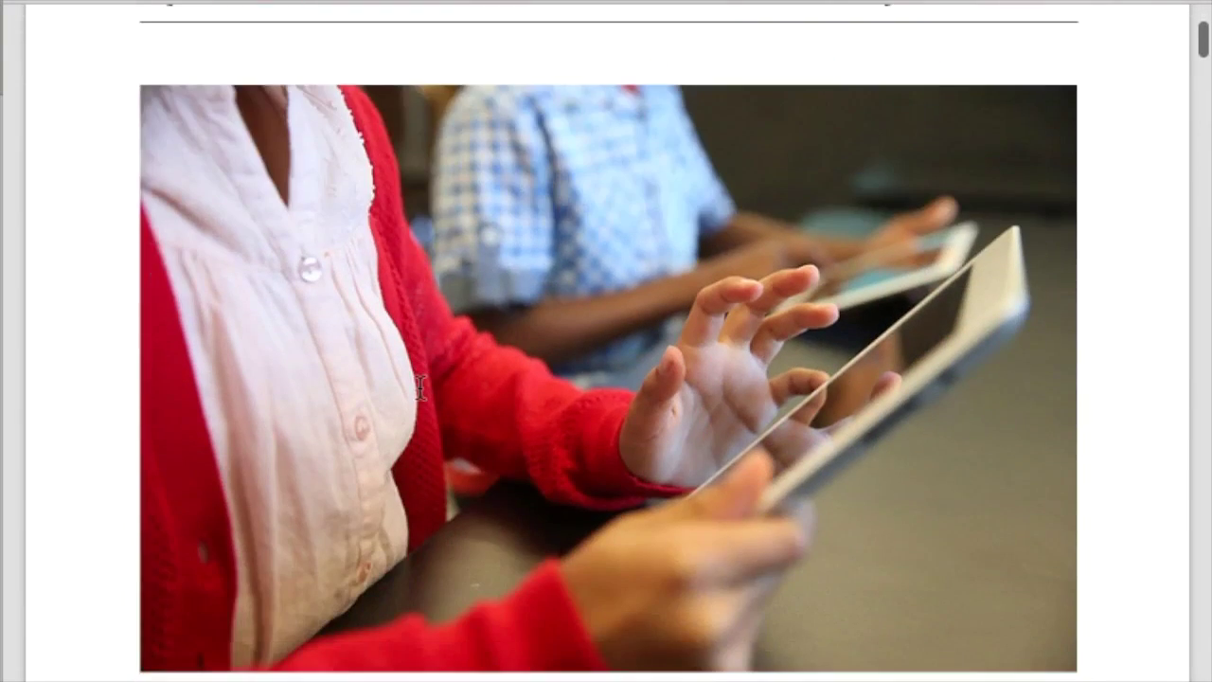
{"action": "scroll", "coordinate": [420, 388], "scroll_direction": "down", "scroll_amount": 1}
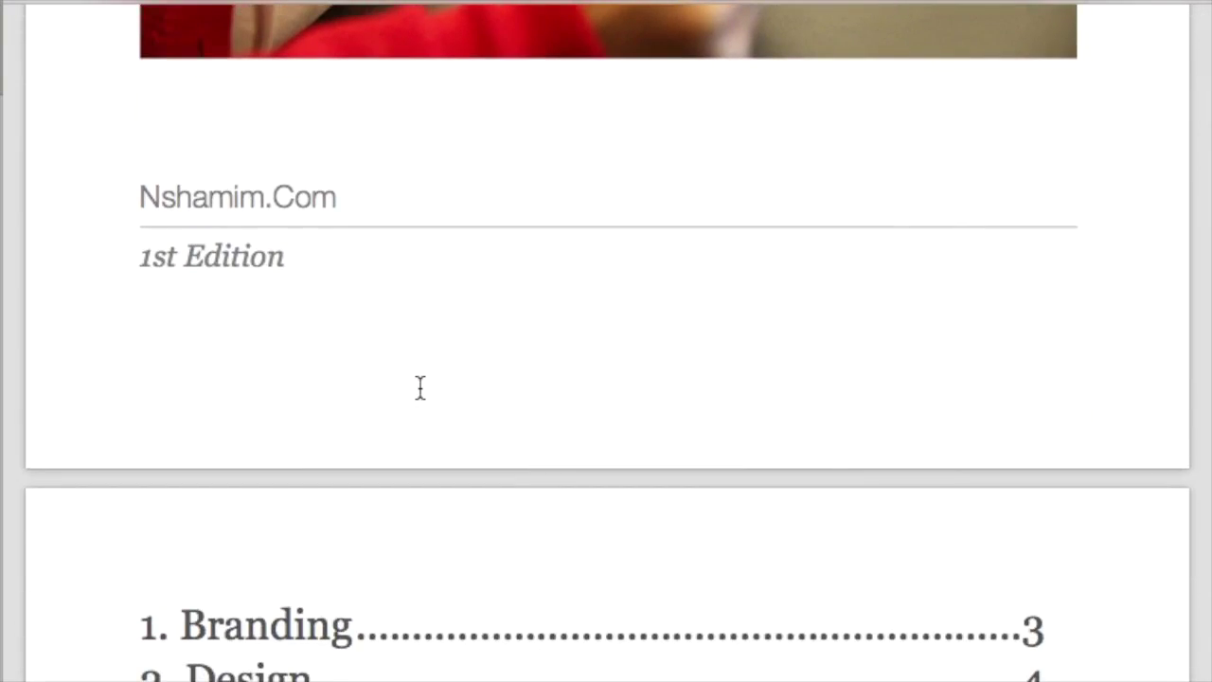
{"action": "scroll", "coordinate": [420, 388], "scroll_direction": "up", "scroll_amount": 10}
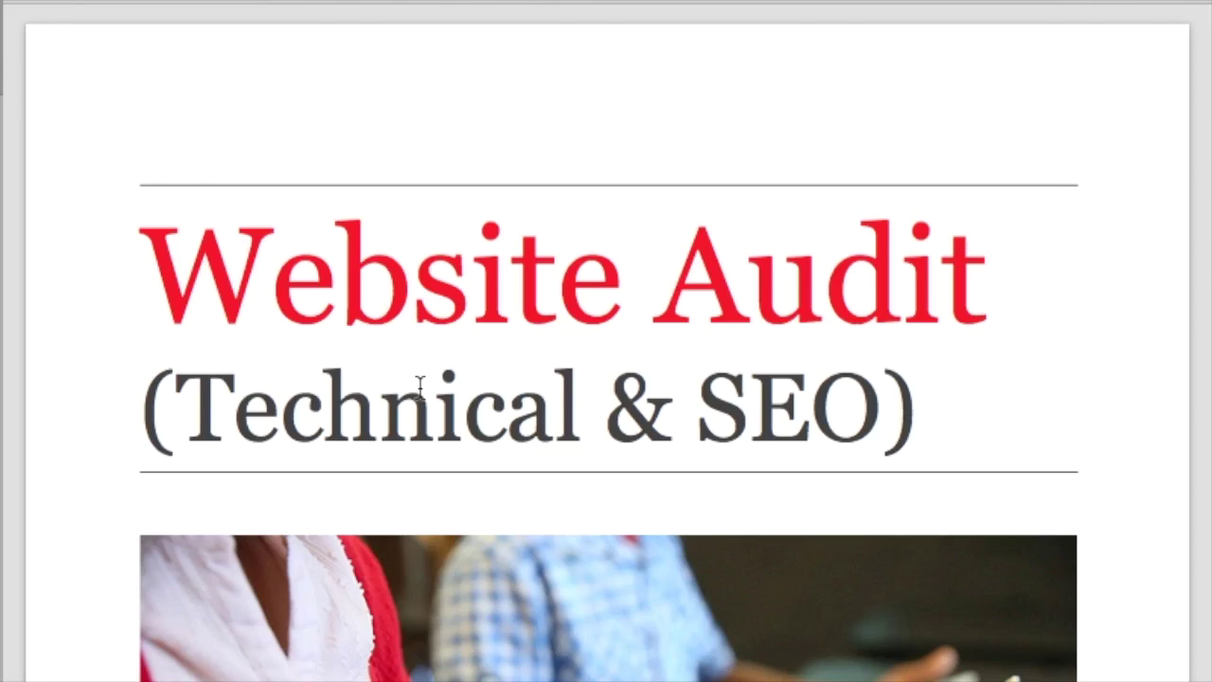
- Examine the above-the-fold area of the DevsTeam homepage in Firefox, including the navigation, banner, search box and social icons
{"action": "left_click", "coordinate": [355, 664]}
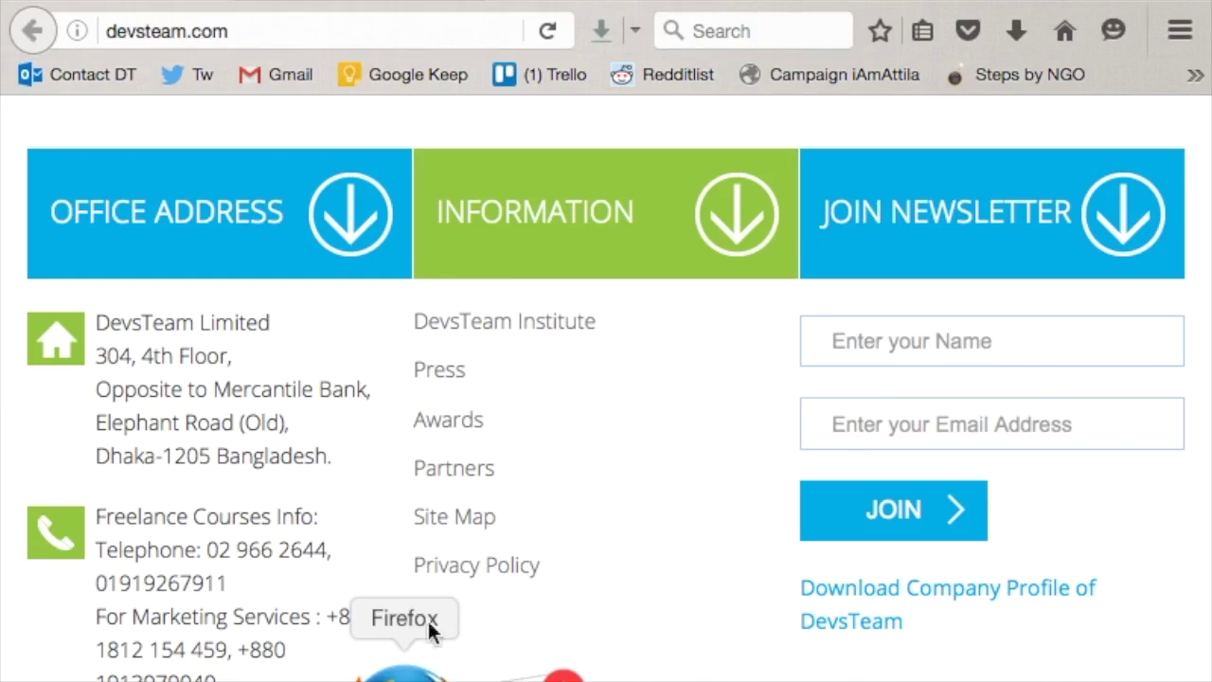
{"action": "scroll", "coordinate": [439, 276], "scroll_direction": "up", "scroll_amount": 20}
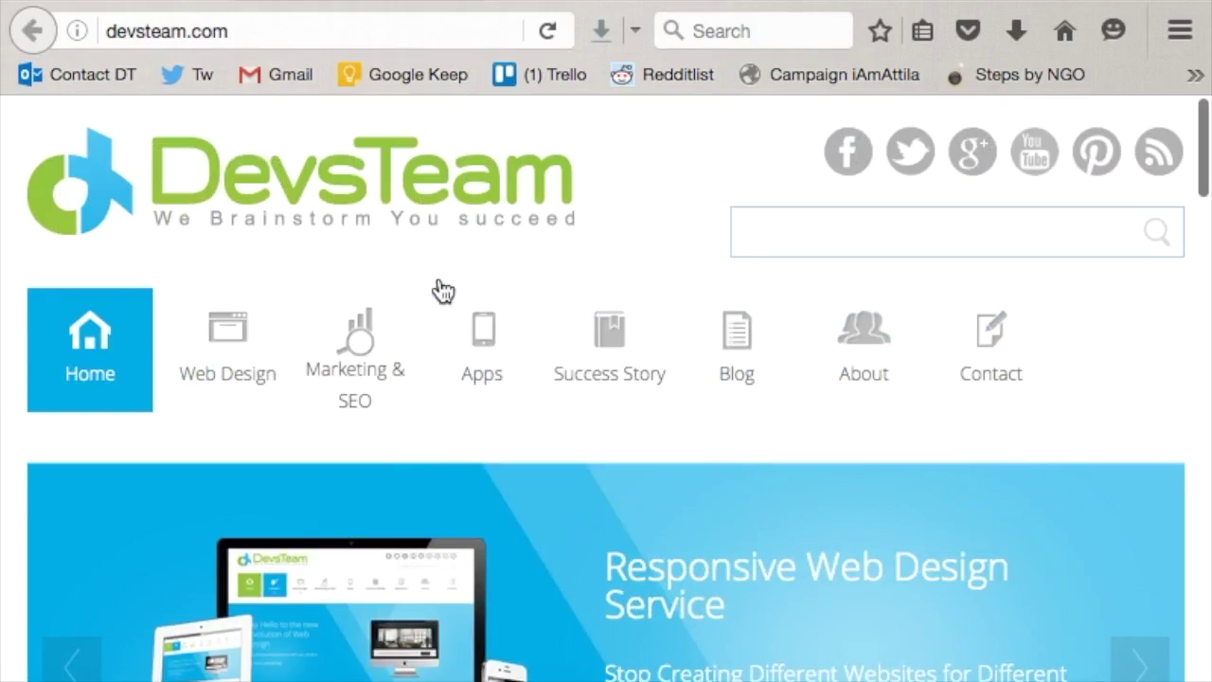
{"action": "scroll", "coordinate": [638, 248], "scroll_direction": "down", "scroll_amount": 2}
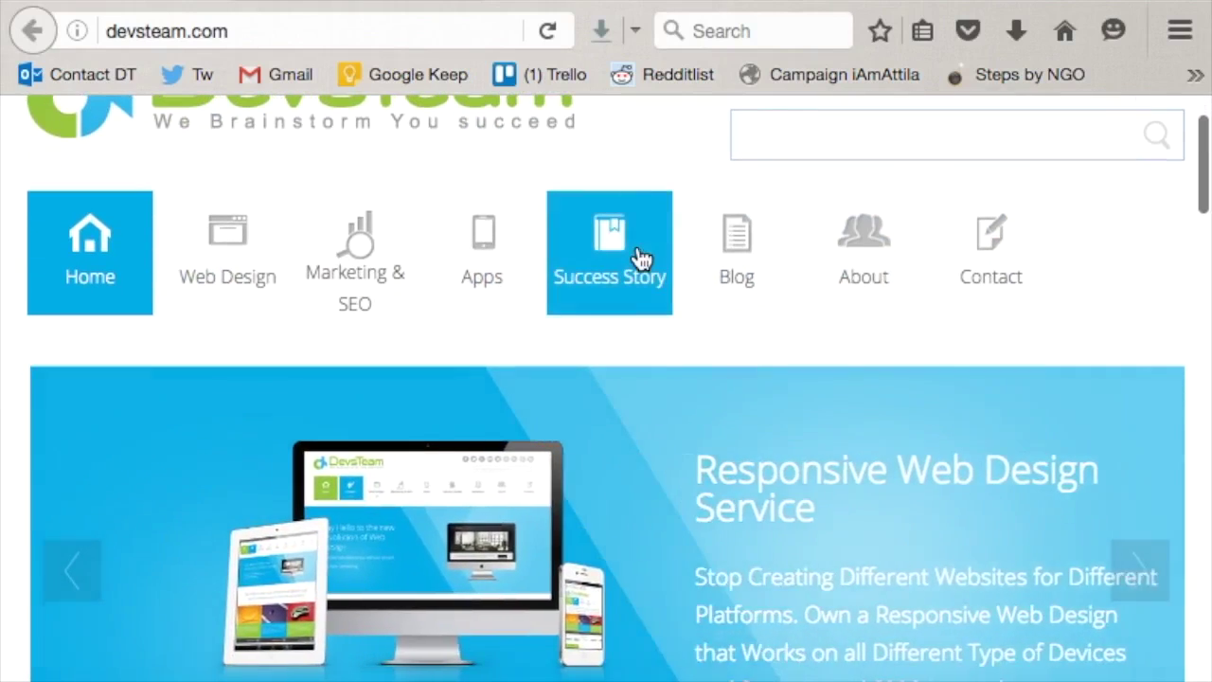
{"action": "scroll", "coordinate": [637, 253], "scroll_direction": "up", "scroll_amount": 2}
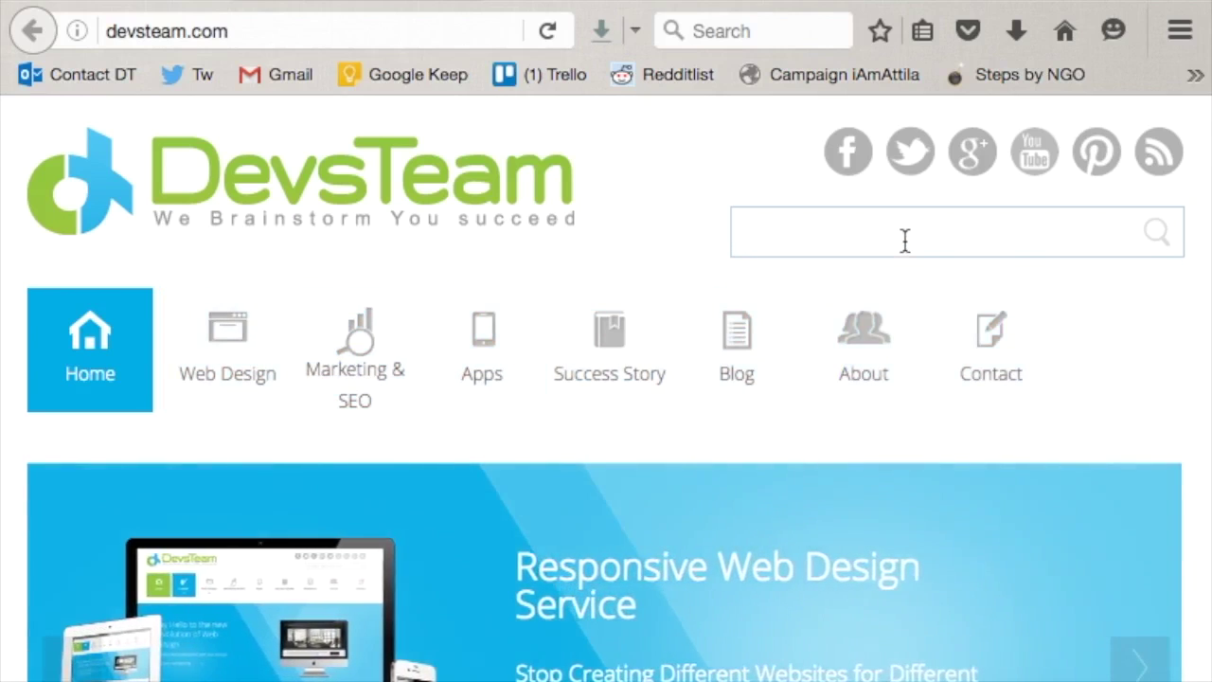
{"action": "left_click", "coordinate": [904, 237]}
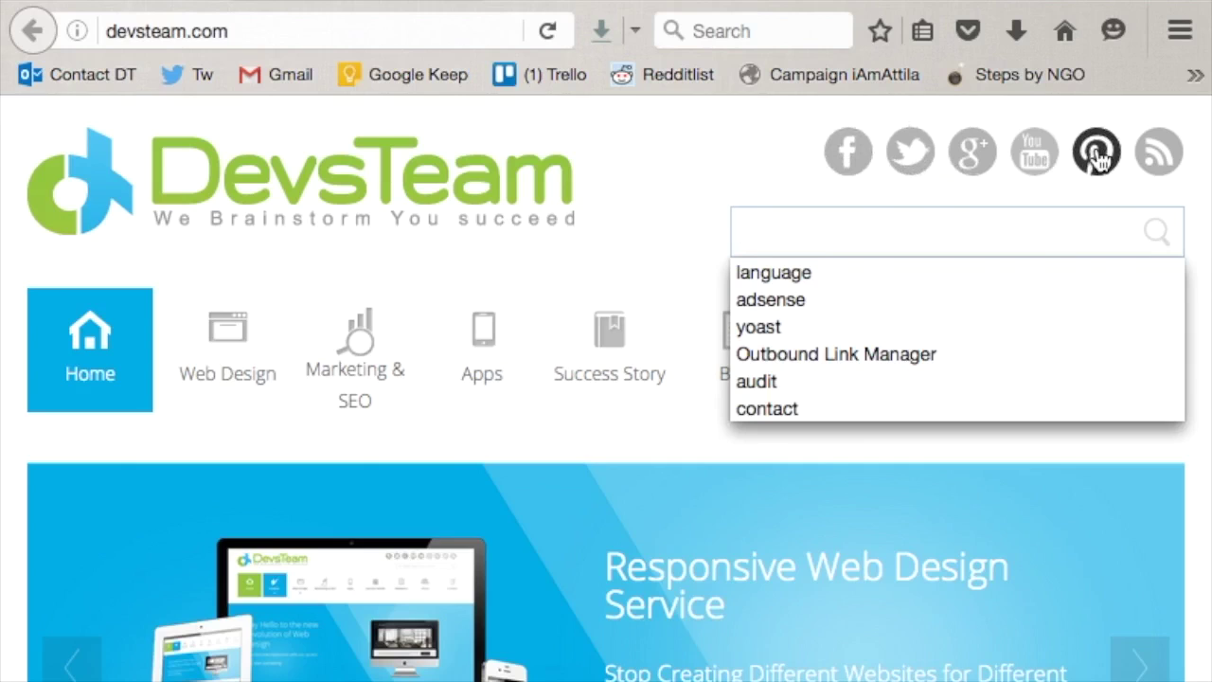
{"action": "left_click", "coordinate": [661, 142]}
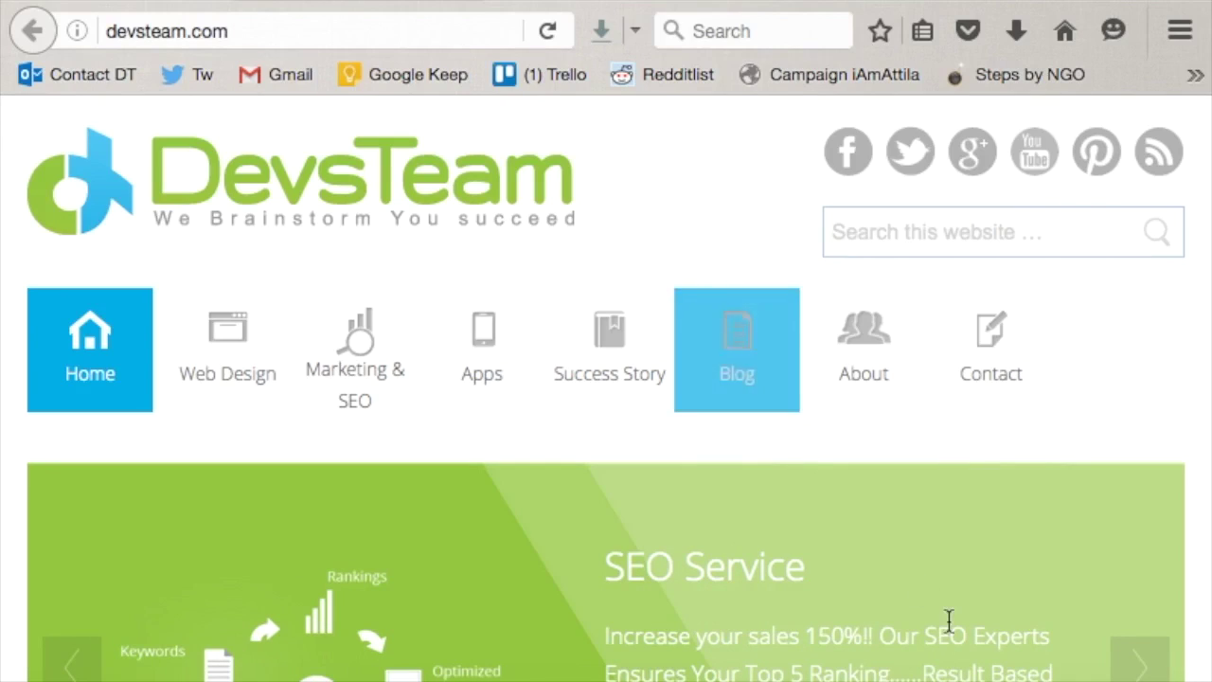
- Enter Above The Fold as the Design finding in B7 of the DevsTeam SEO Audit sheet
{"action": "left_click", "coordinate": [147, 5]}
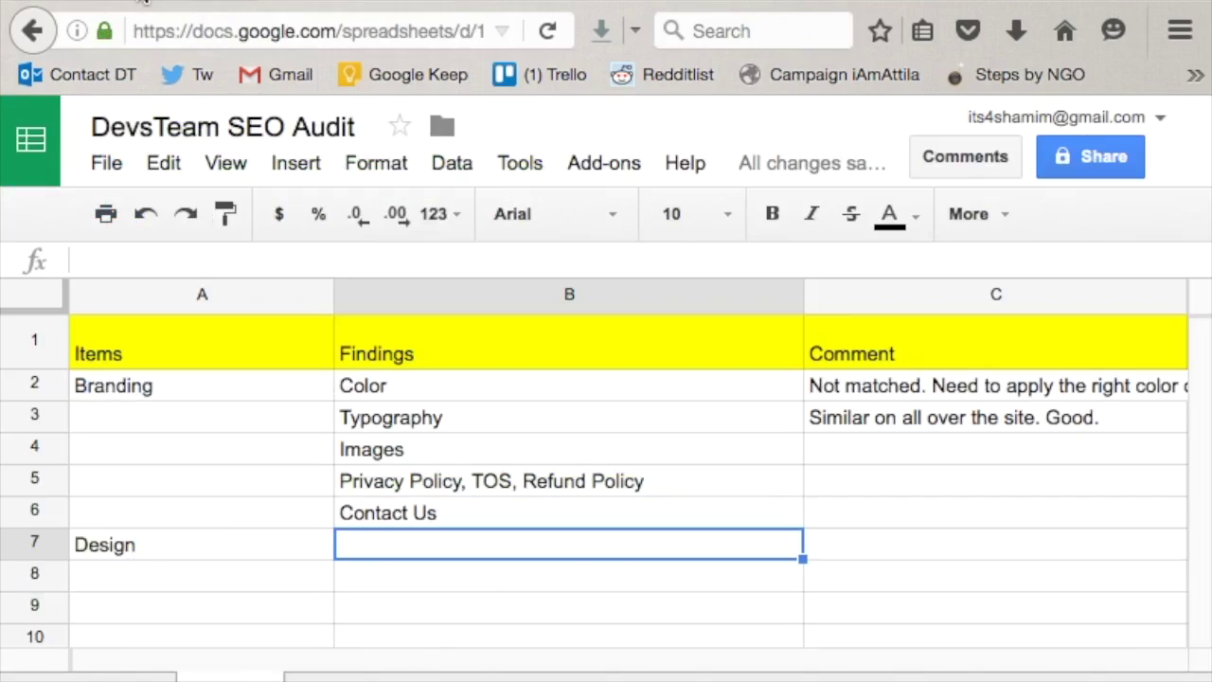
{"action": "double_click", "coordinate": [376, 544]}
{"action": "type", "text": "Abov"}
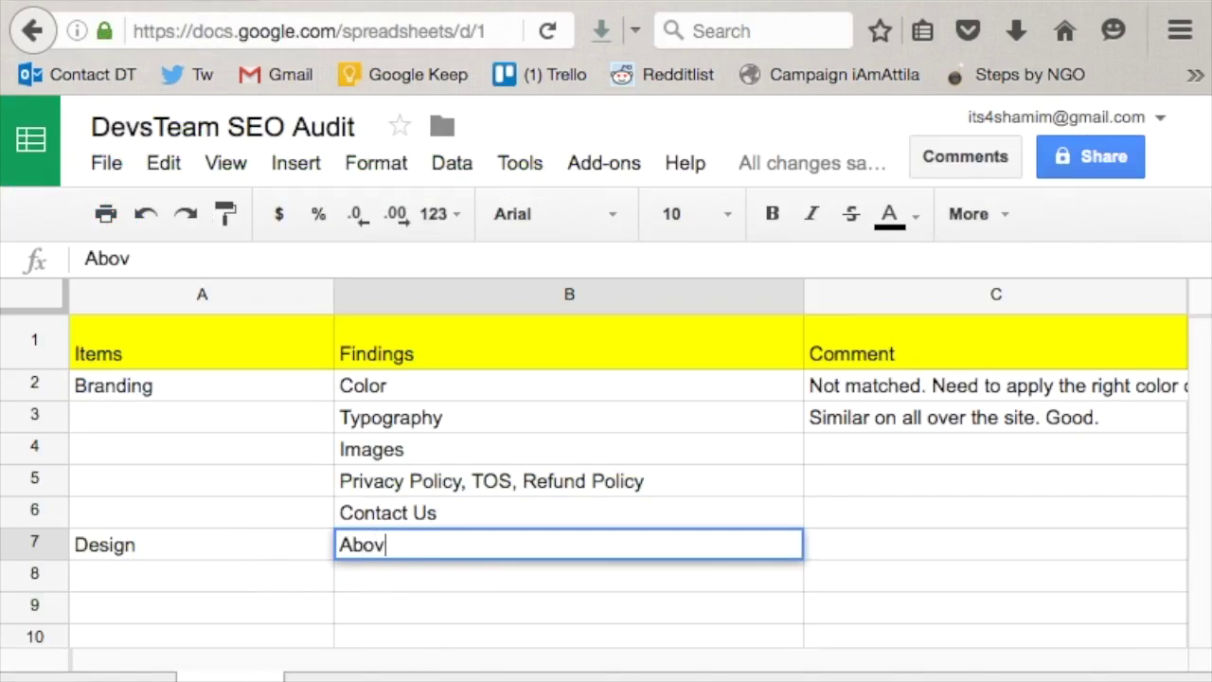
{"action": "type", "text": "e The Fold"}
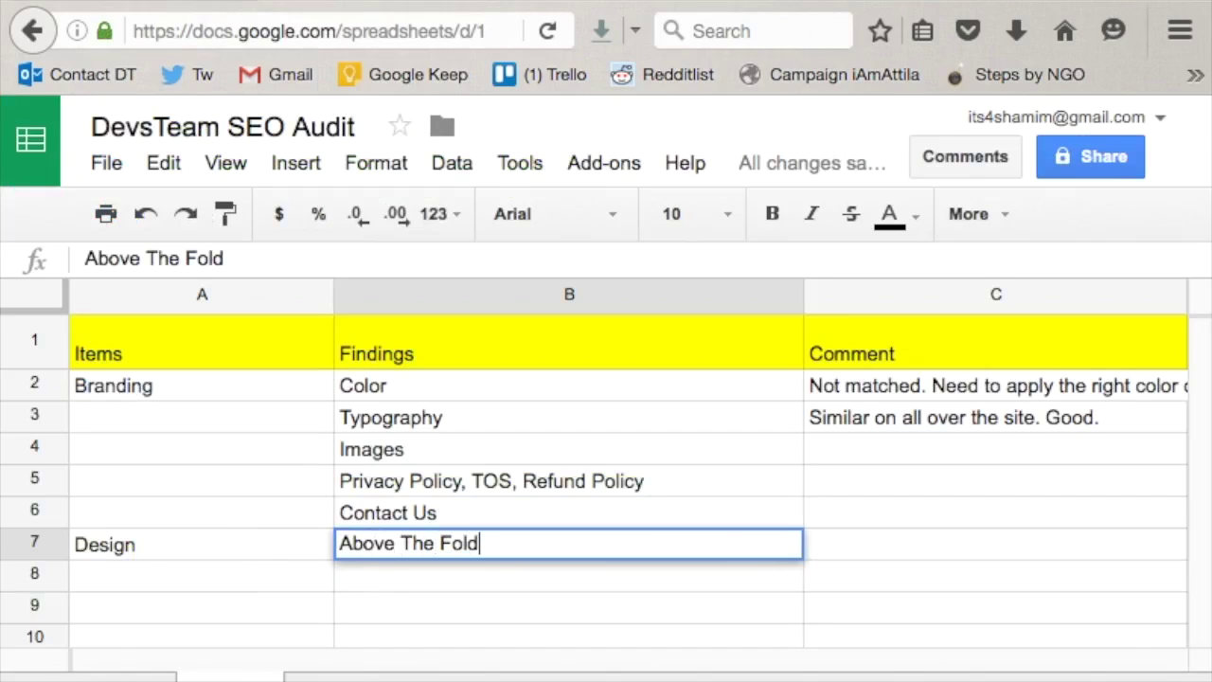
- Enter the comment "No important content, navigation found" in C7 for the Above The Fold finding
{"action": "left_click", "coordinate": [885, 545]}
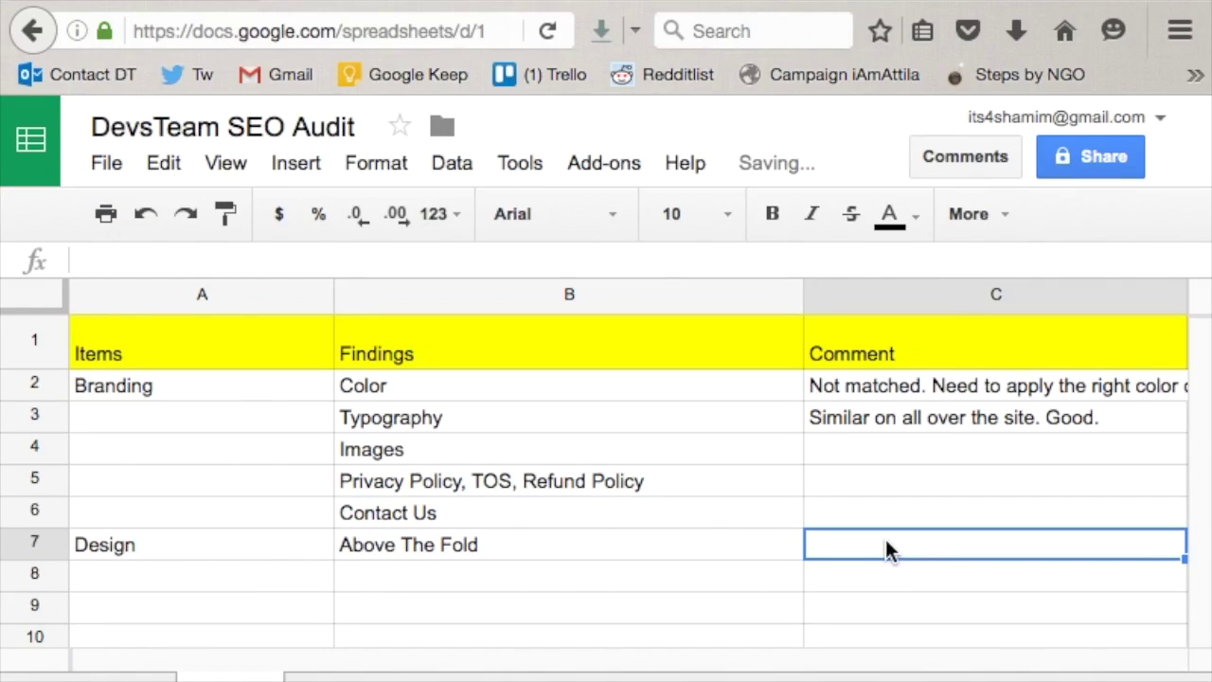
{"action": "type", "text": "N"}
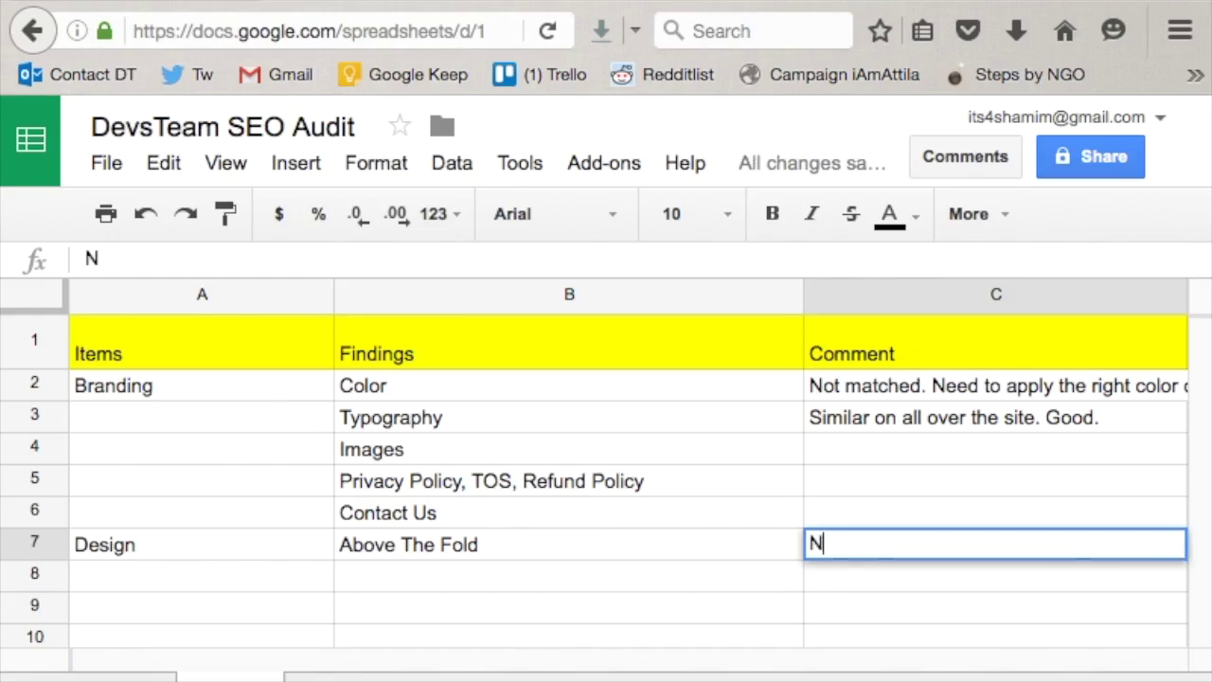
{"action": "type", "text": "o impor"}
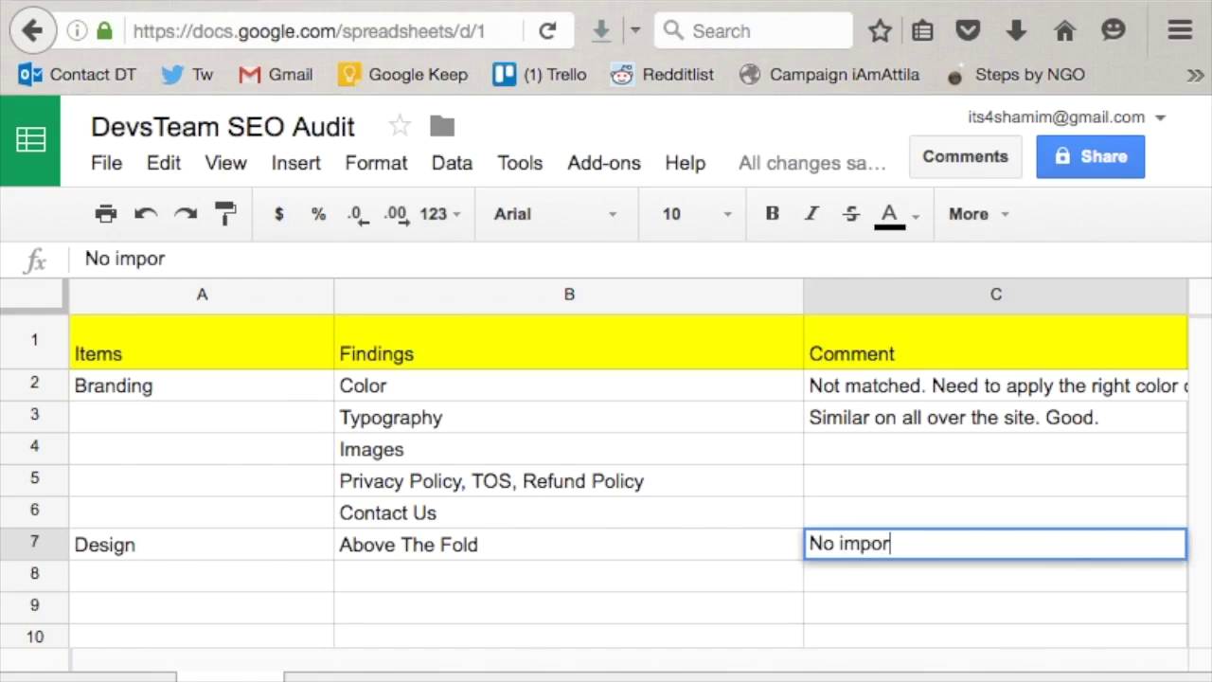
{"action": "type", "text": "tant content"}
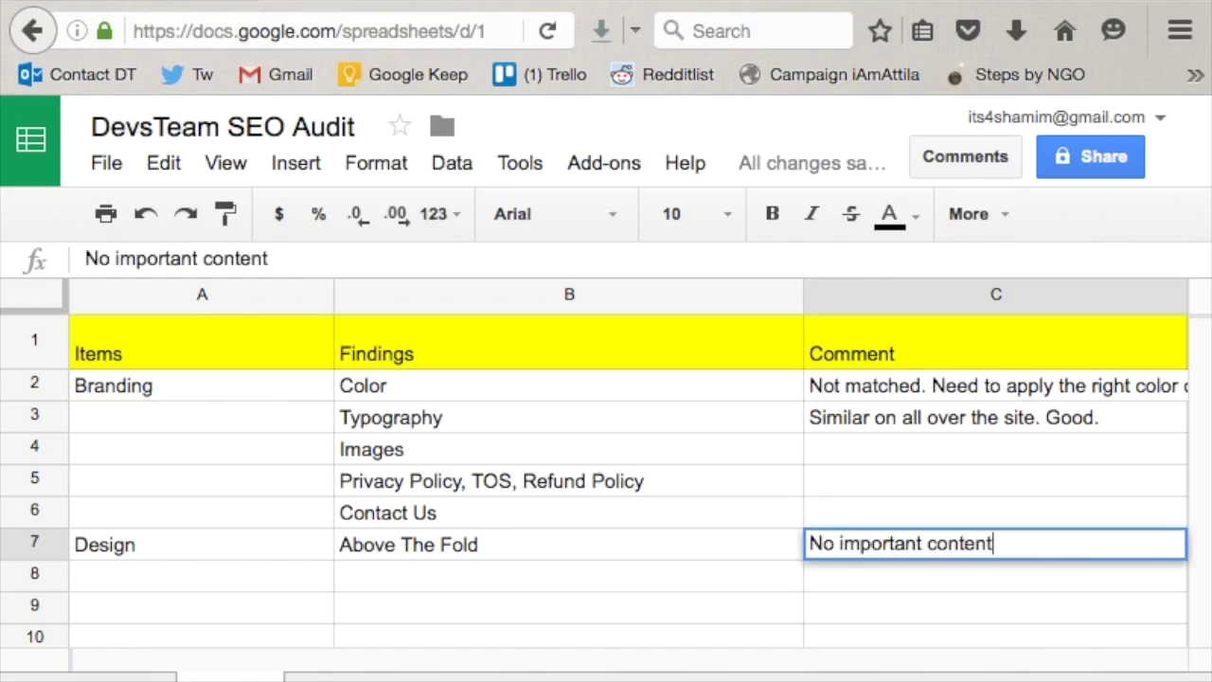
{"action": "type", "text": ", navigation found"}
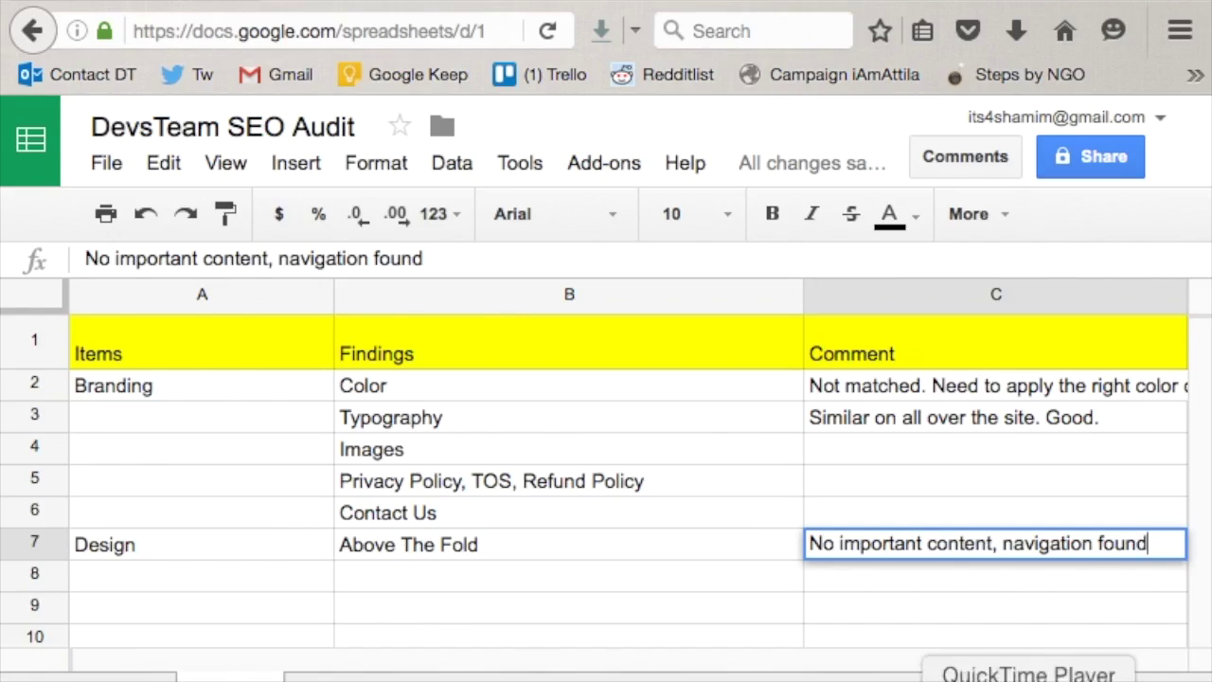
- Switch to Preview and read the Organize Content and White Space items in the checklist's Design section
{"action": "left_click", "coordinate": [966, 664]}
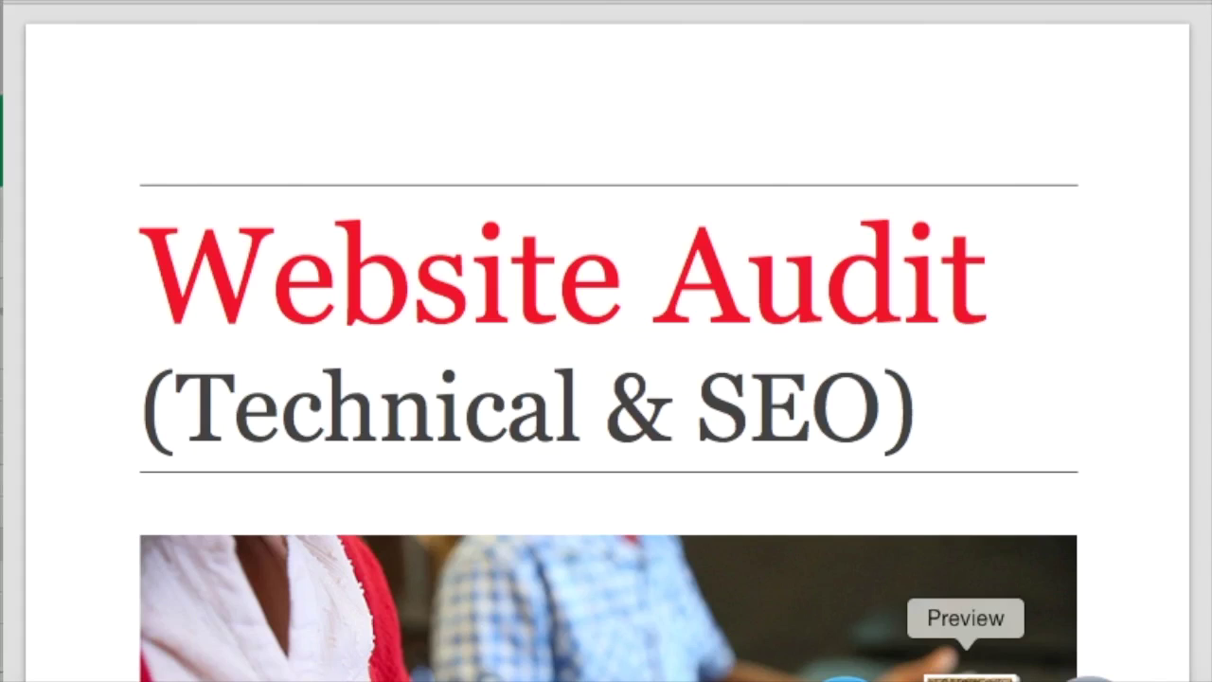
{"action": "scroll", "coordinate": [701, 502], "scroll_direction": "down", "scroll_amount": 15}
{"action": "scroll", "coordinate": [703, 502], "scroll_direction": "down", "scroll_amount": 20}
{"action": "scroll", "coordinate": [702, 512], "scroll_direction": "down", "scroll_amount": 20}
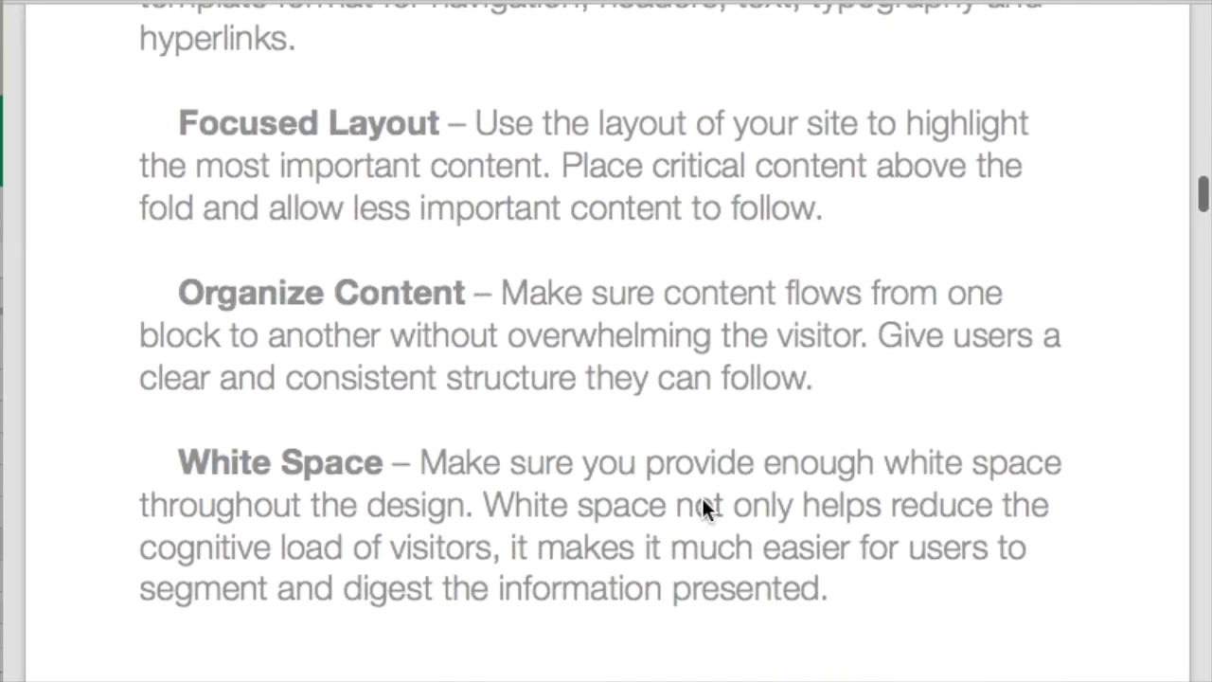
{"action": "scroll", "coordinate": [703, 506], "scroll_direction": "down", "scroll_amount": 3}
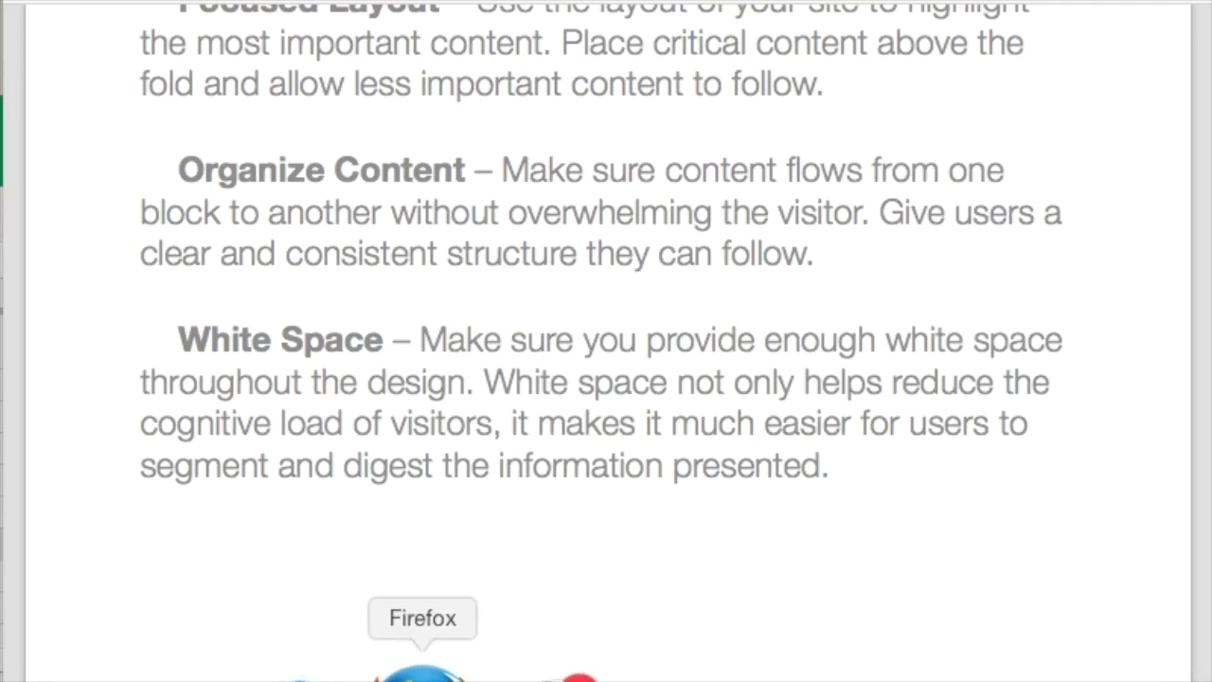
- Examine the DevsTeam homepage's content flow and white space in Firefox, from the banner through the service blocks to the Featured On logos
{"action": "left_click", "coordinate": [426, 665]}
{"action": "left_click", "coordinate": [338, 9]}
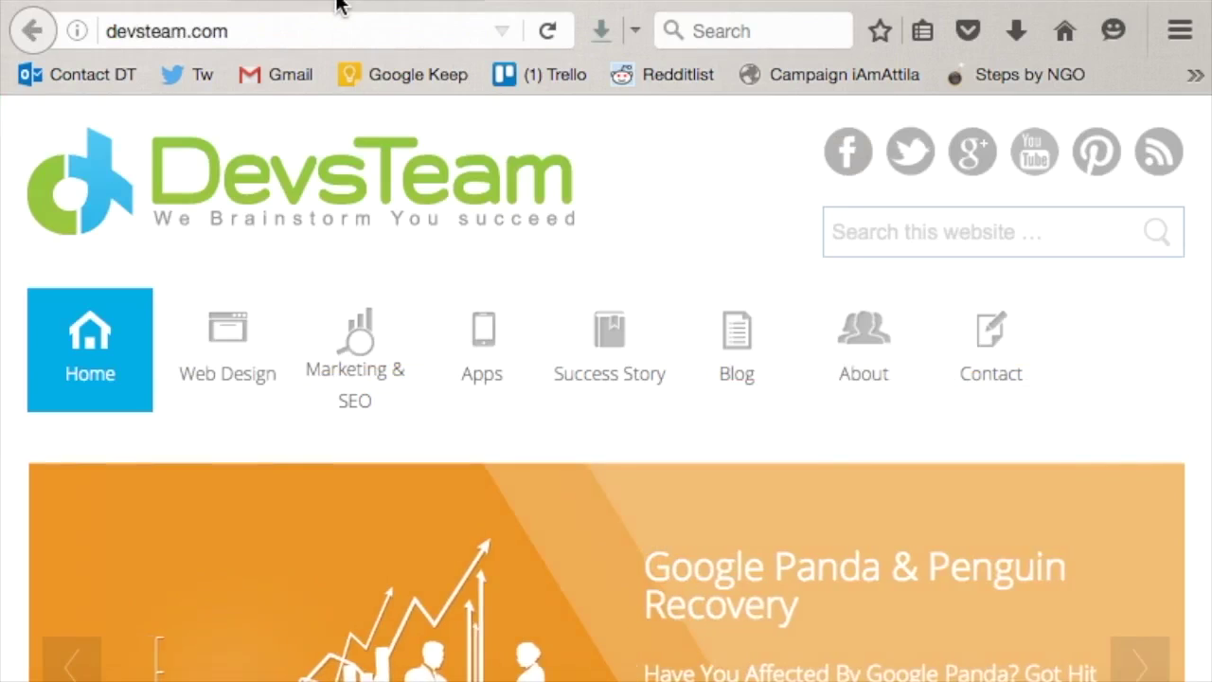
{"action": "scroll", "coordinate": [471, 265], "scroll_direction": "down", "scroll_amount": 5}
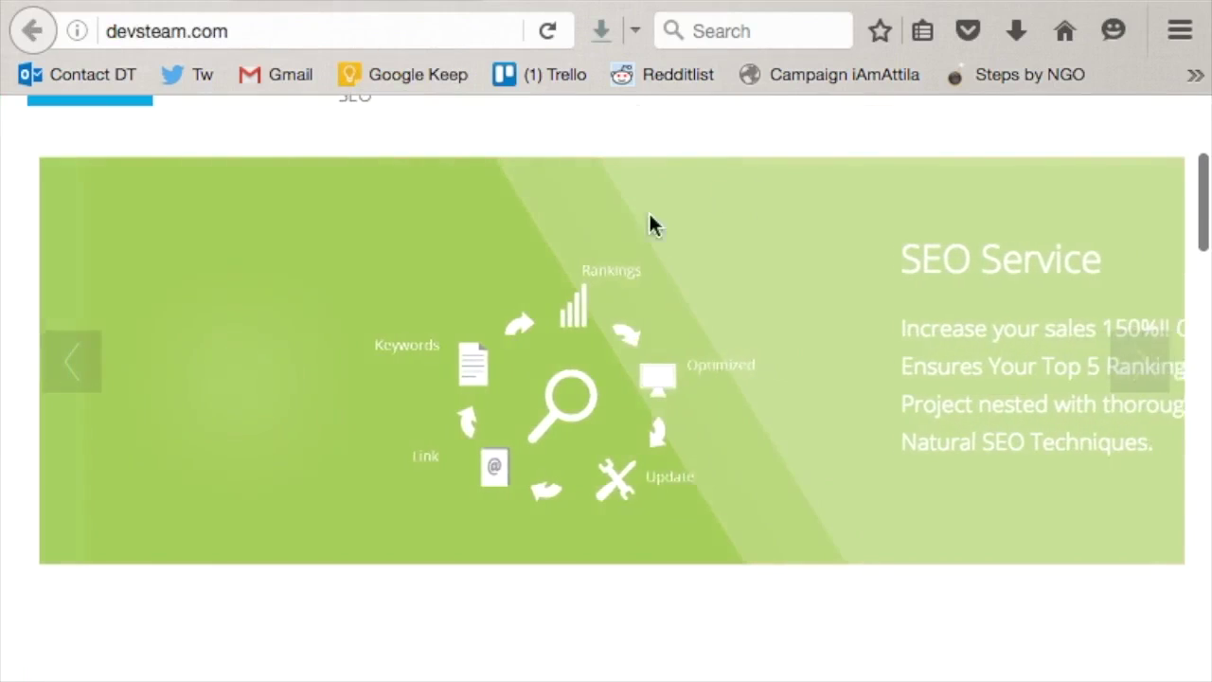
{"action": "scroll", "coordinate": [632, 257], "scroll_direction": "down", "scroll_amount": 3}
{"action": "scroll", "coordinate": [633, 256], "scroll_direction": "down", "scroll_amount": 3}
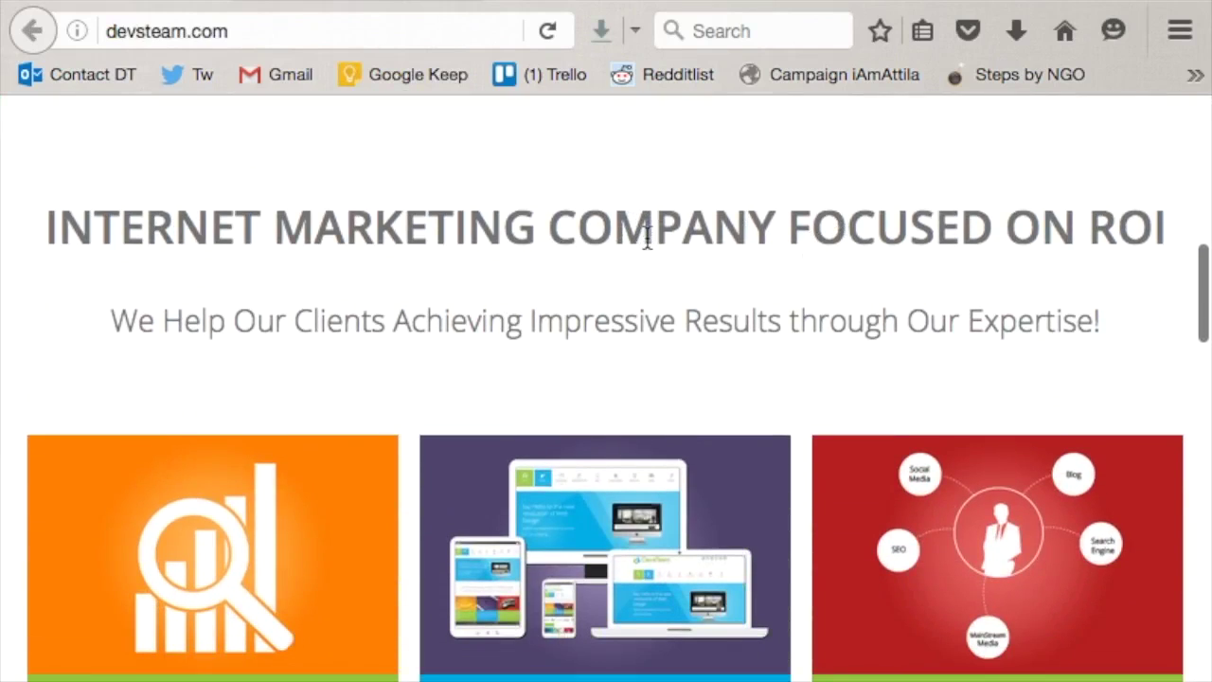
{"action": "scroll", "coordinate": [644, 237], "scroll_direction": "down", "scroll_amount": 3}
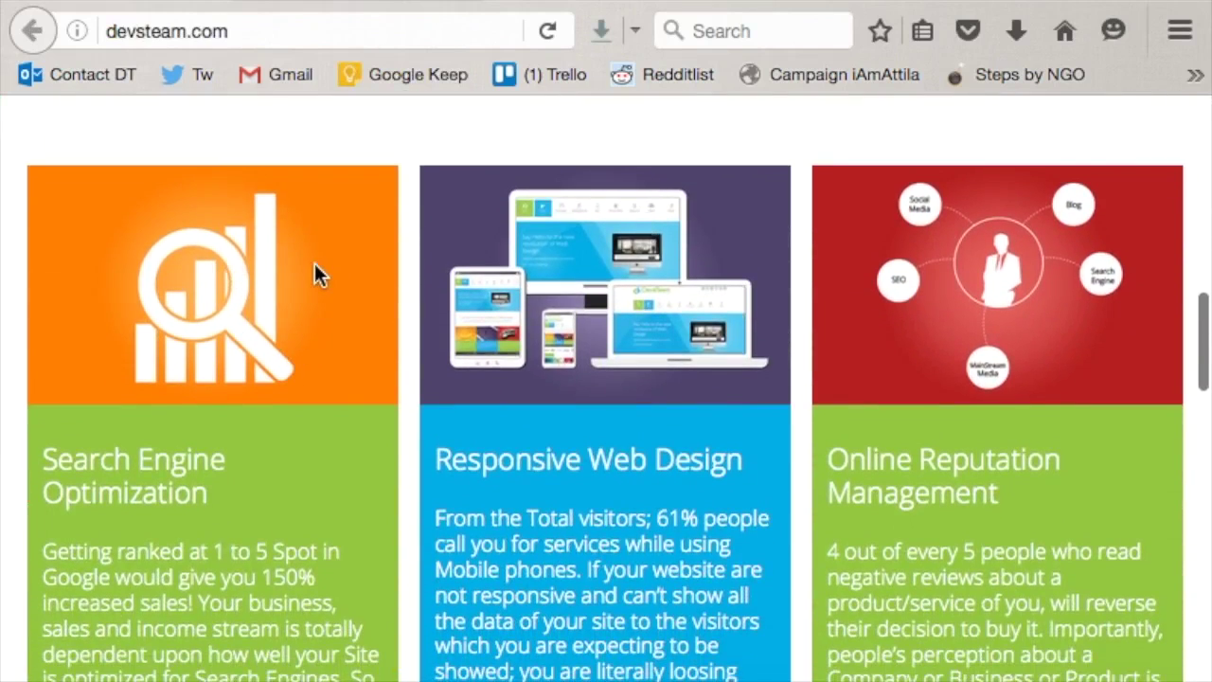
{"action": "scroll", "coordinate": [316, 265], "scroll_direction": "up", "scroll_amount": 3}
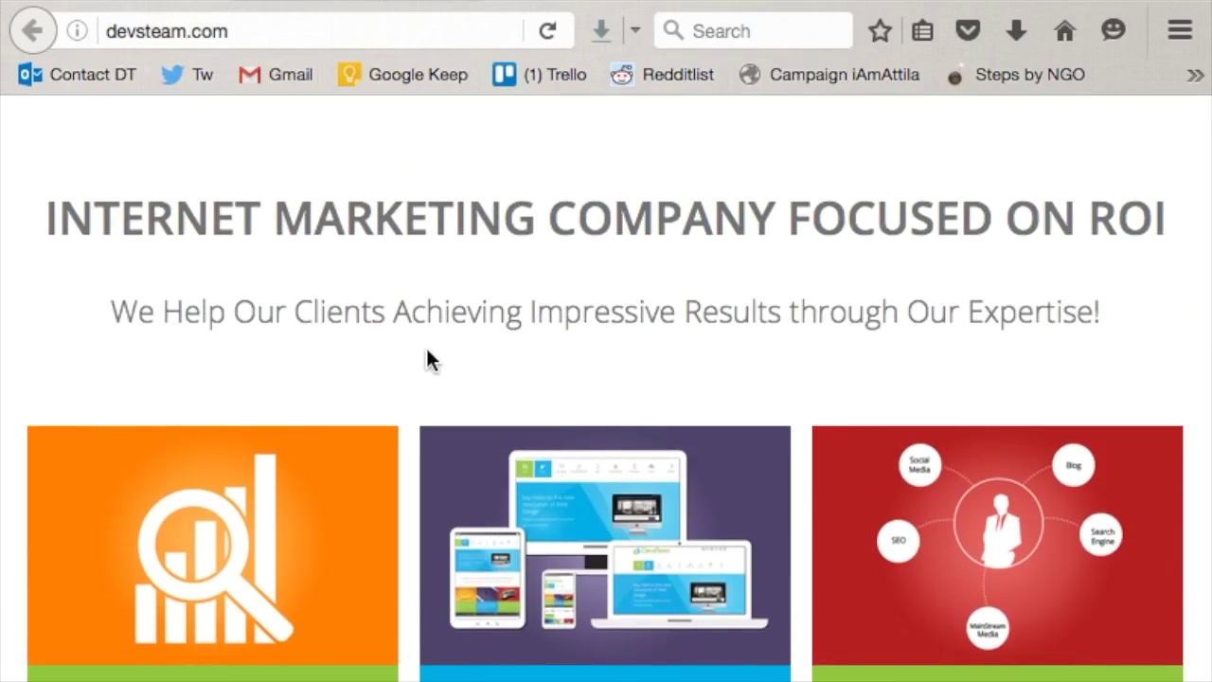
{"action": "scroll", "coordinate": [427, 350], "scroll_direction": "down", "scroll_amount": 8}
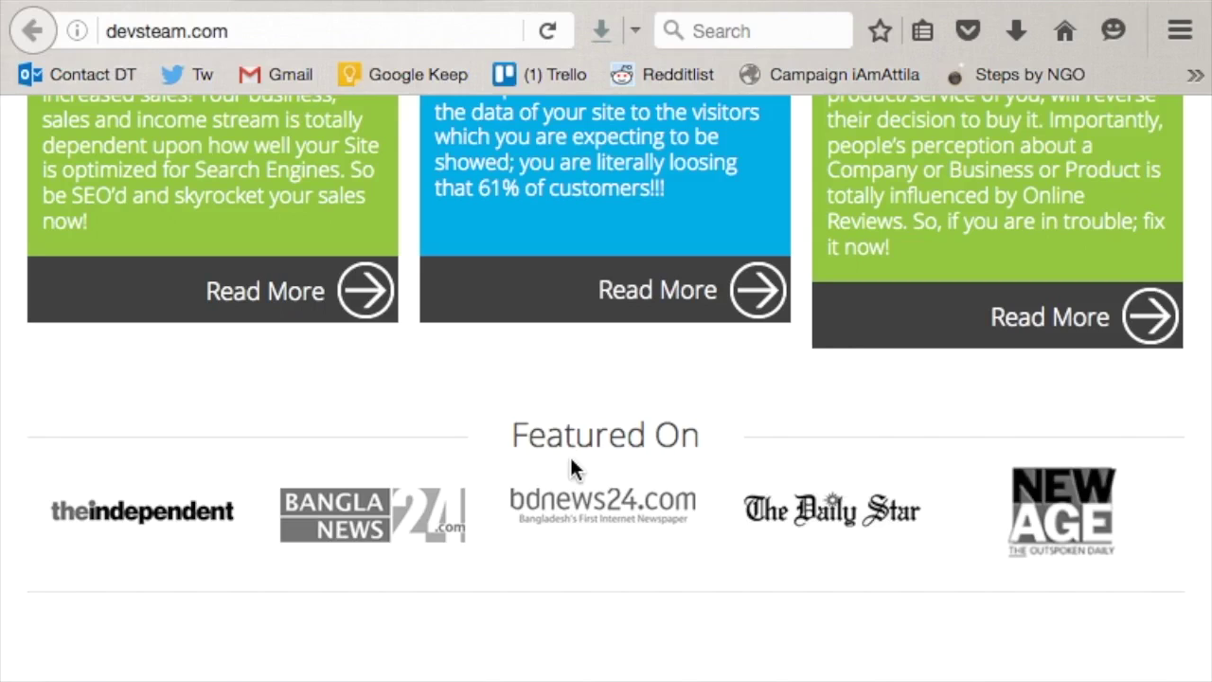
{"action": "scroll", "coordinate": [571, 461], "scroll_direction": "up", "scroll_amount": 10}
{"action": "scroll", "coordinate": [571, 461], "scroll_direction": "down", "scroll_amount": 15}
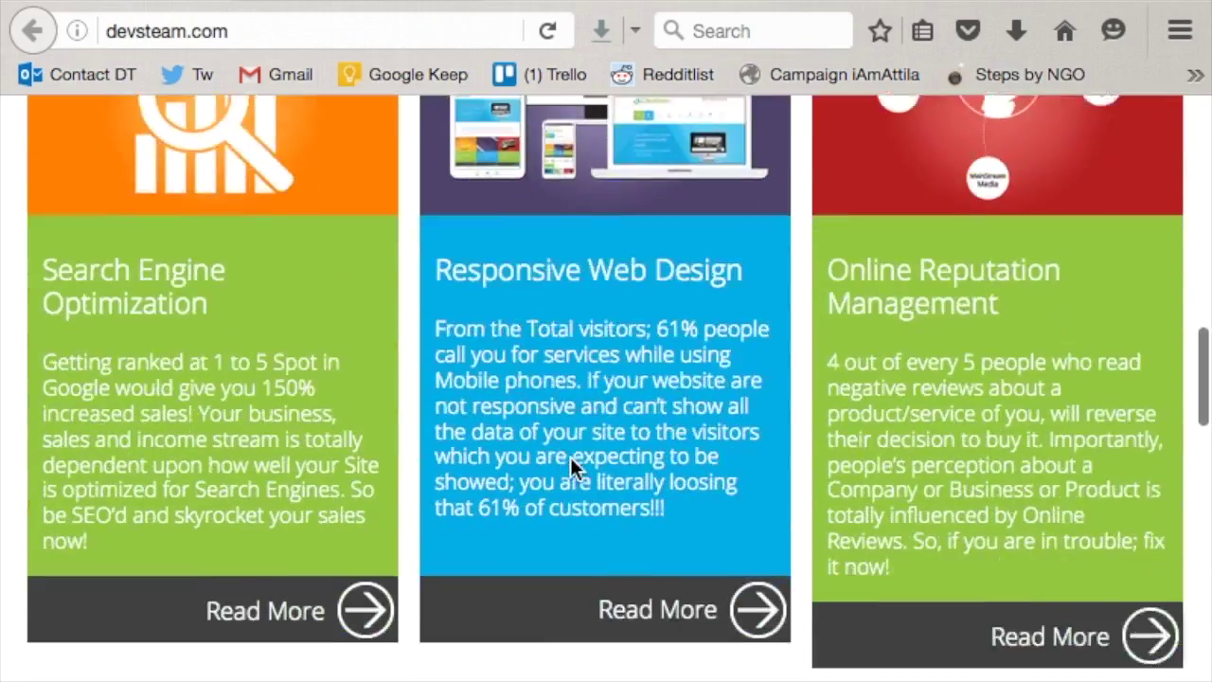
{"action": "scroll", "coordinate": [571, 465], "scroll_direction": "down", "scroll_amount": 6}
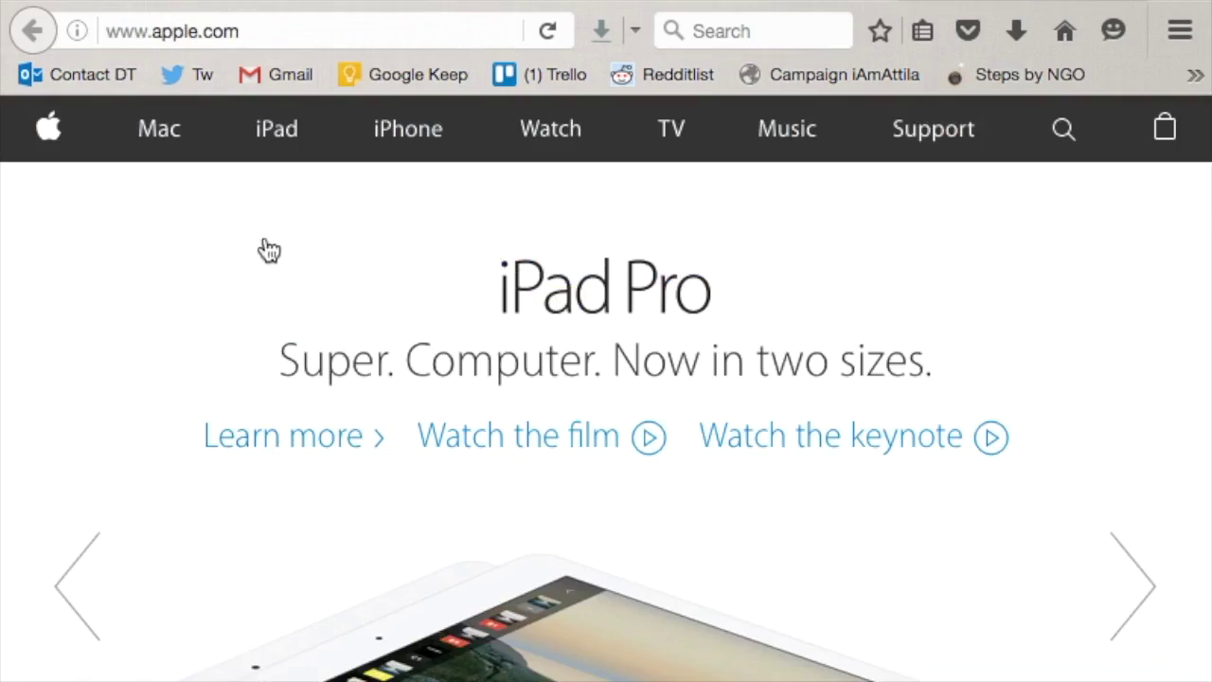
- Examine the Apple homepage's product banners and product tiles for content organization and white space
{"action": "left_click", "coordinate": [1136, 592]}
{"action": "scroll", "coordinate": [597, 559], "scroll_direction": "down", "scroll_amount": 5}
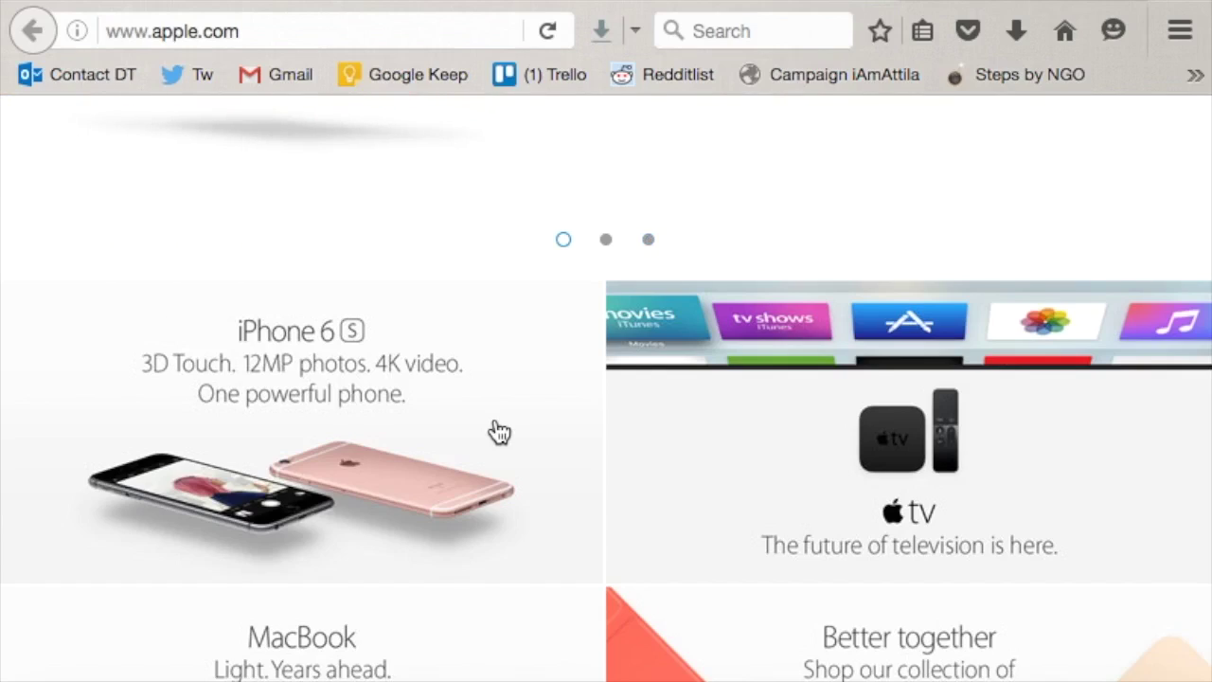
{"action": "scroll", "coordinate": [499, 431], "scroll_direction": "up", "scroll_amount": 5}
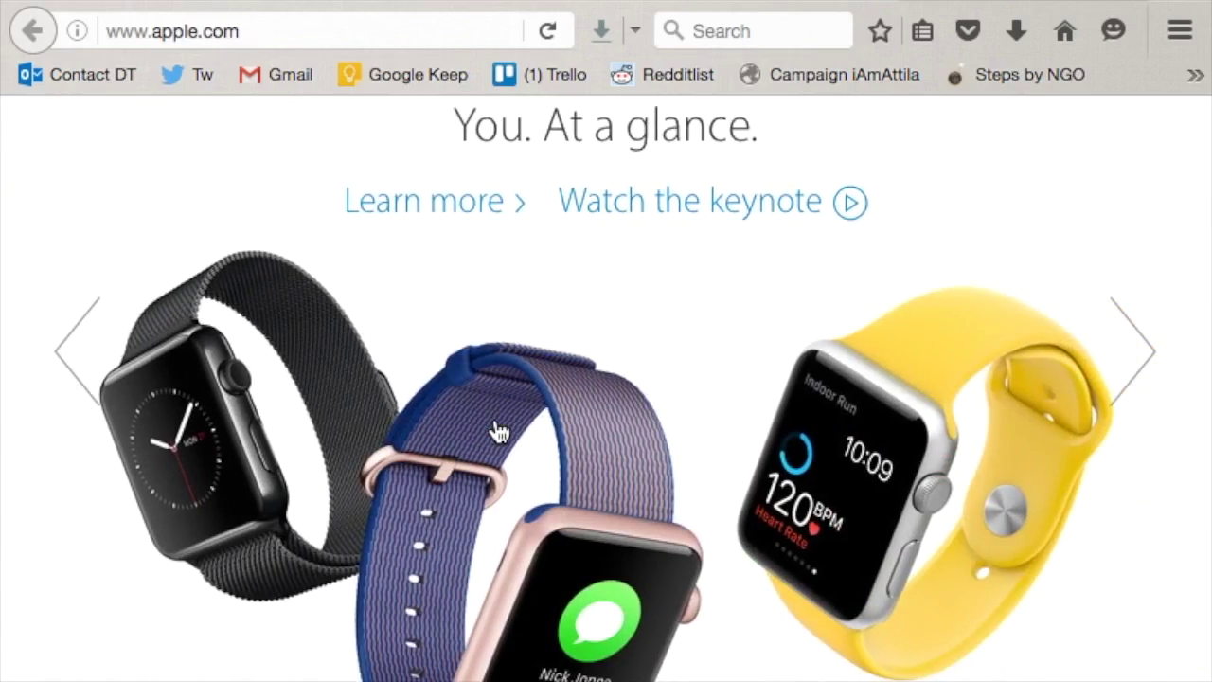
- Review the Apple homepage's layout again from the watch banner through the lower product tiles and back to the navigation bar
{"action": "scroll", "coordinate": [499, 431], "scroll_direction": "down", "scroll_amount": 15}
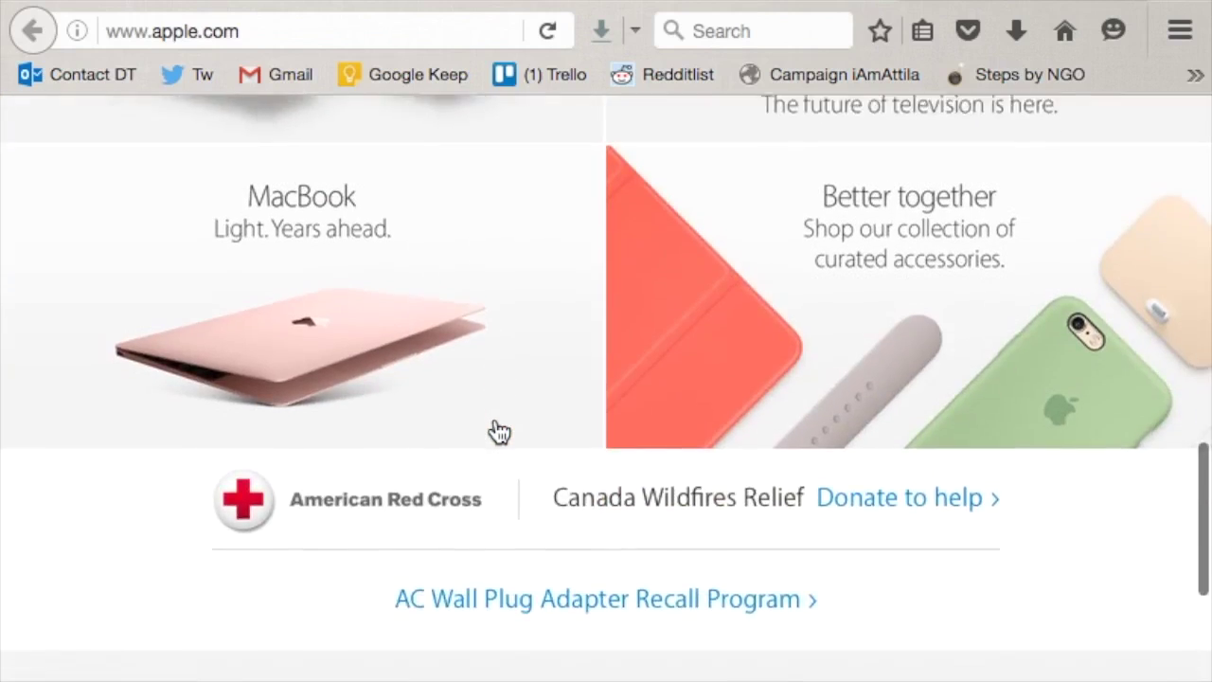
{"action": "scroll", "coordinate": [499, 431], "scroll_direction": "up", "scroll_amount": 15}
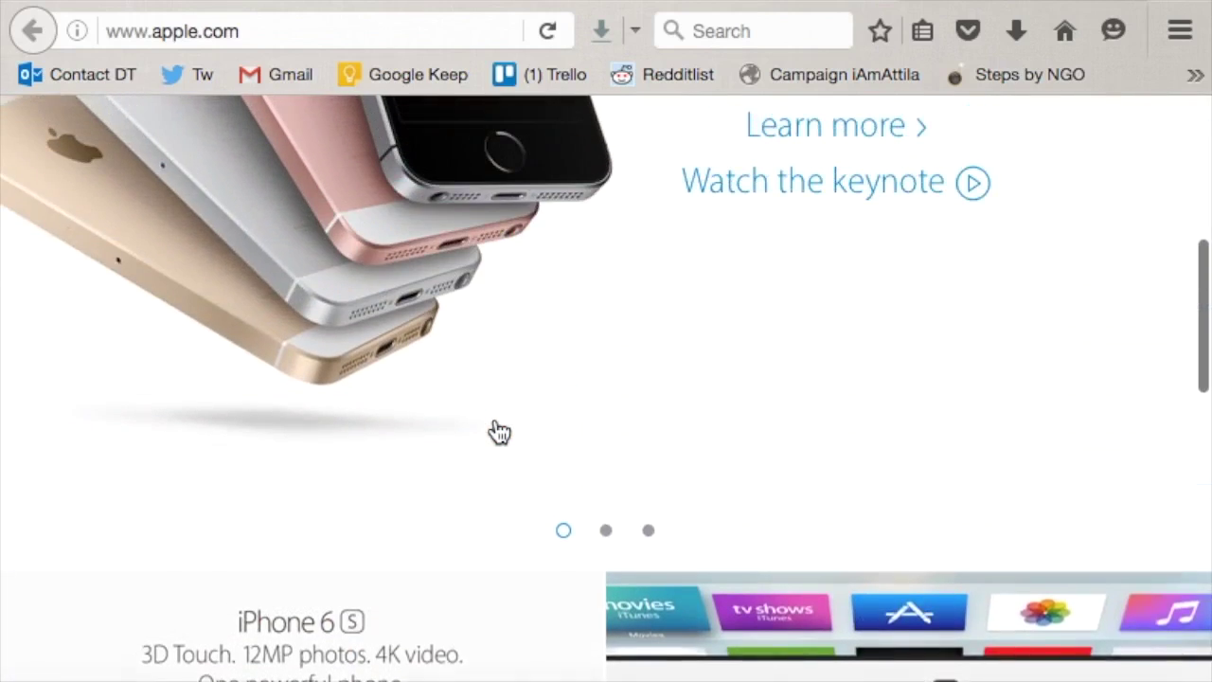
{"action": "scroll", "coordinate": [760, 338], "scroll_direction": "up", "scroll_amount": 5}
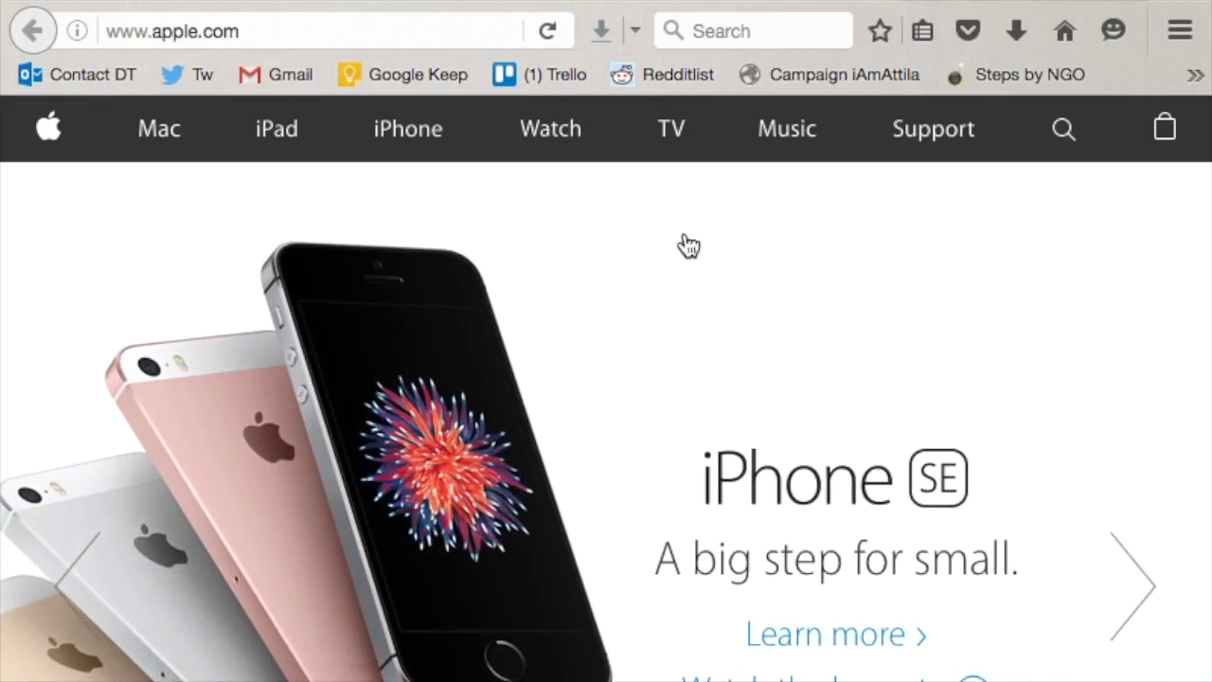
{"action": "scroll", "coordinate": [549, 414], "scroll_direction": "up", "scroll_amount": 15}
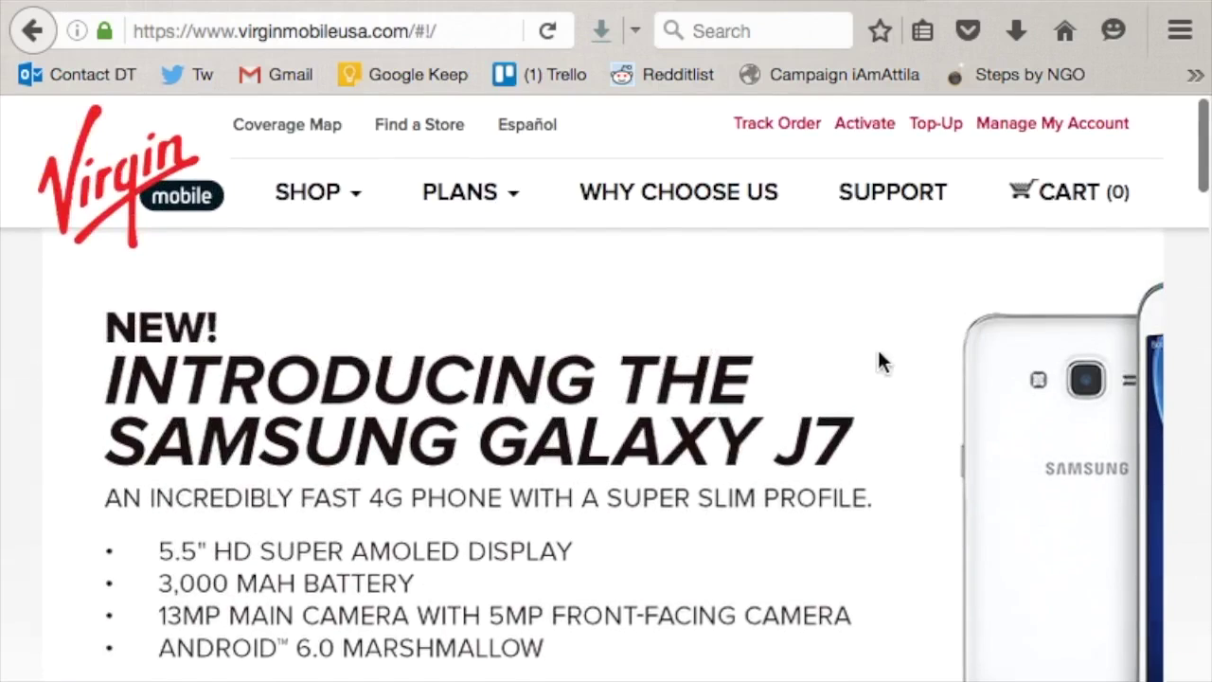
- Examine the Virgin Mobile USA homepage's content layout and white space, from the featured phones to the footer links
{"action": "scroll", "coordinate": [895, 352], "scroll_direction": "down", "scroll_amount": 4}
{"action": "scroll", "coordinate": [859, 516], "scroll_direction": "down", "scroll_amount": 7}
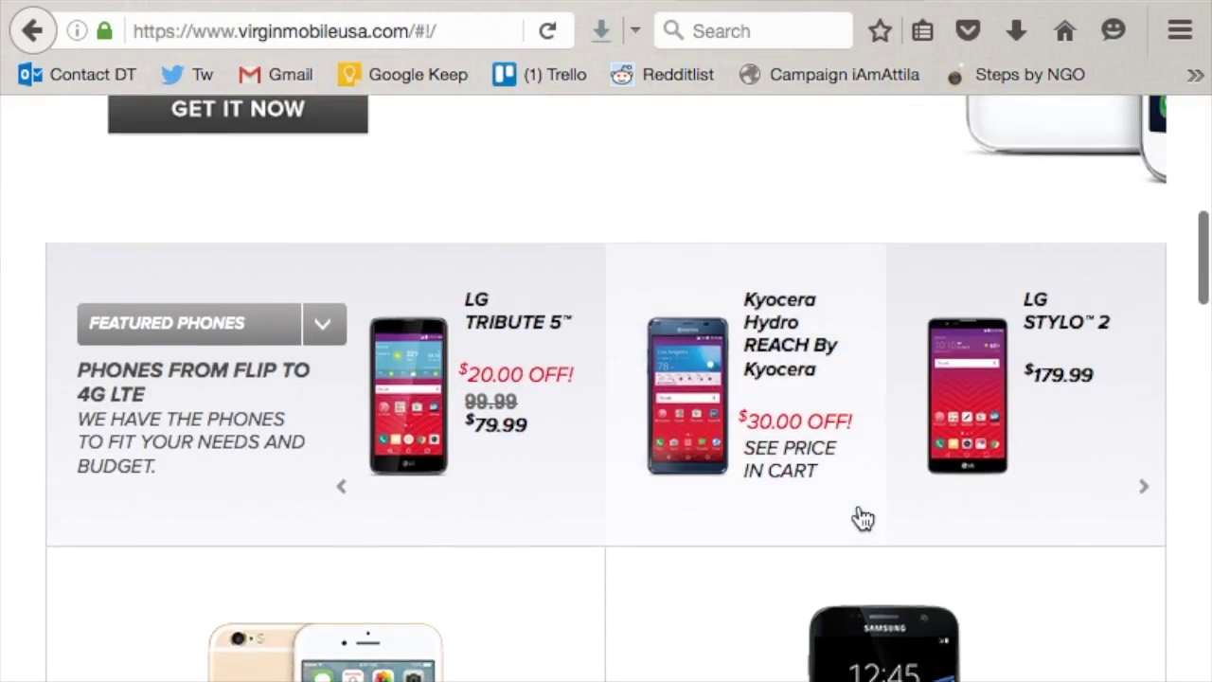
{"action": "scroll", "coordinate": [822, 428], "scroll_direction": "down", "scroll_amount": 5}
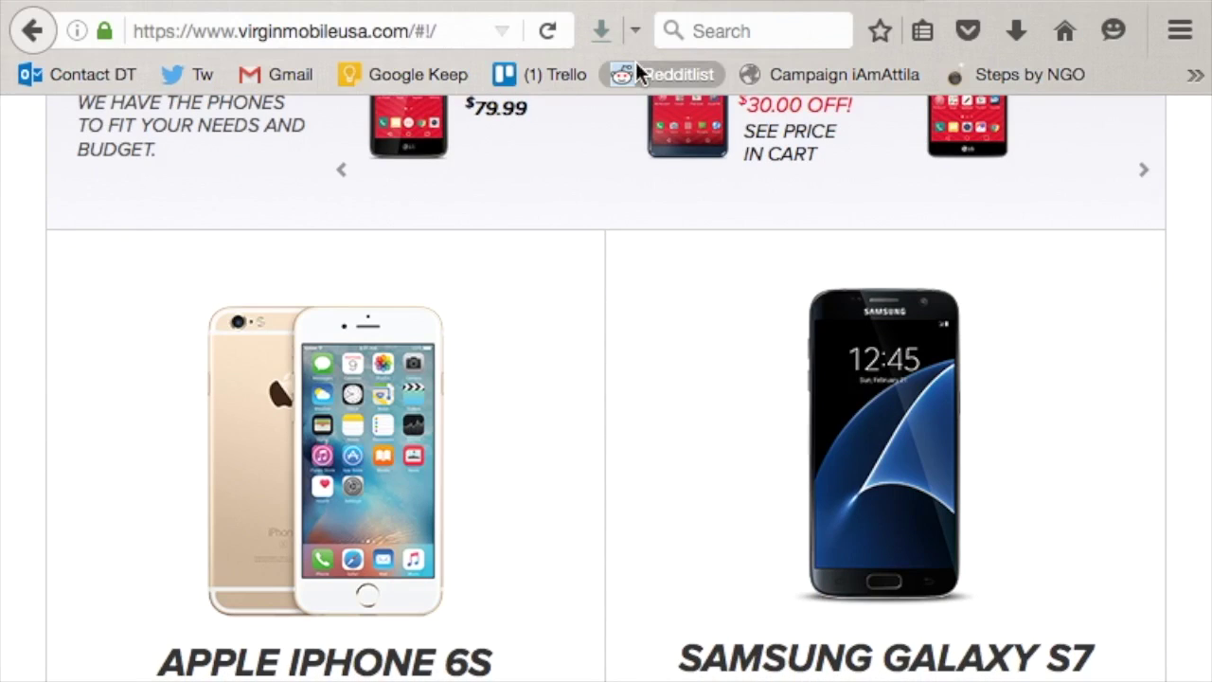
{"action": "scroll", "coordinate": [641, 444], "scroll_direction": "down", "scroll_amount": 15}
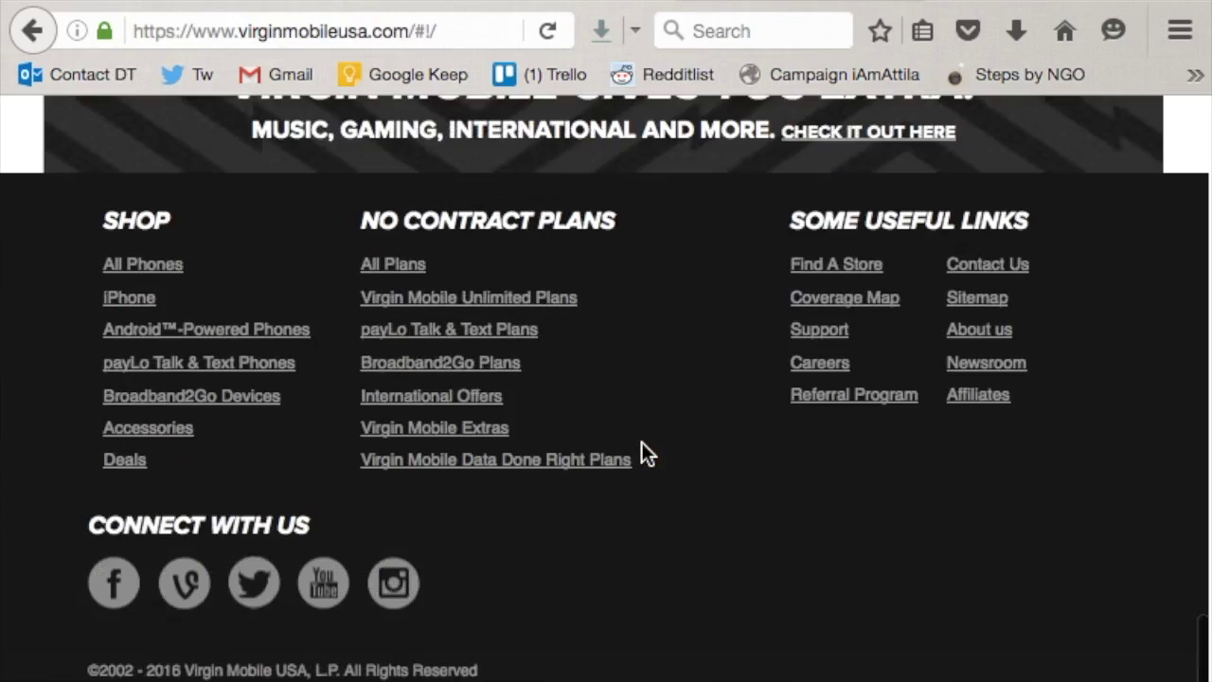
{"action": "scroll", "coordinate": [641, 443], "scroll_direction": "up", "scroll_amount": 15}
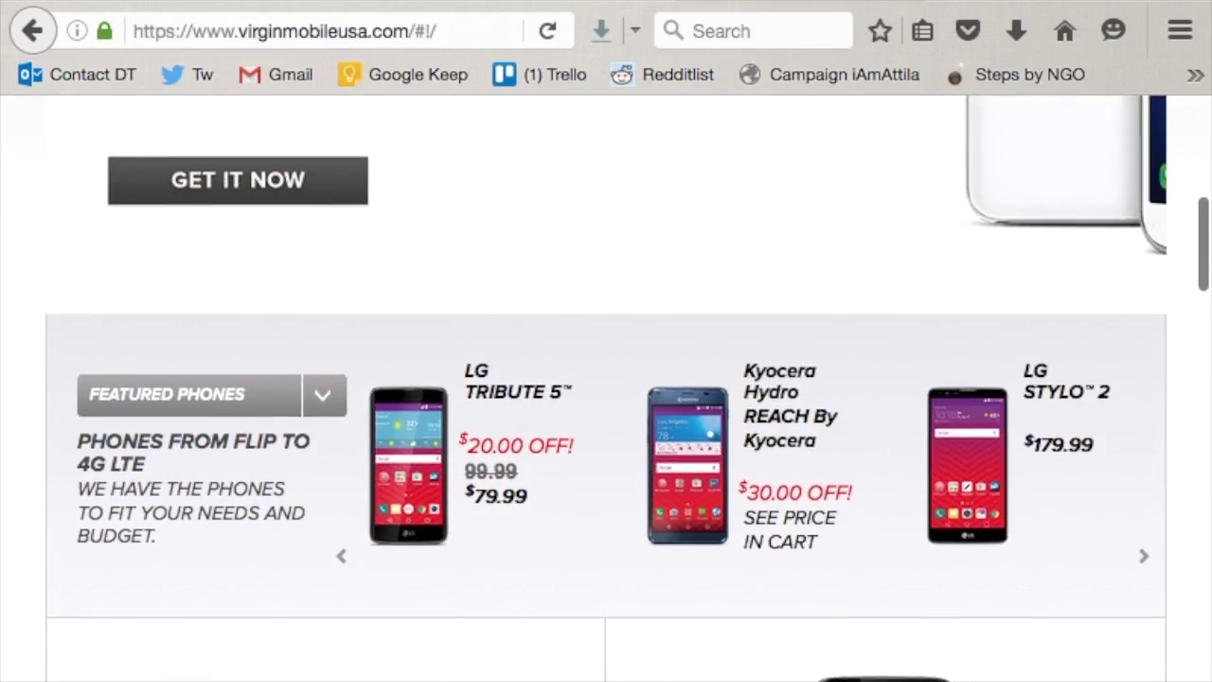
- Return to the DevsTeam SEO Audit sheet and enter the finding "White Space" in B8
{"action": "left_click", "coordinate": [173, 2]}
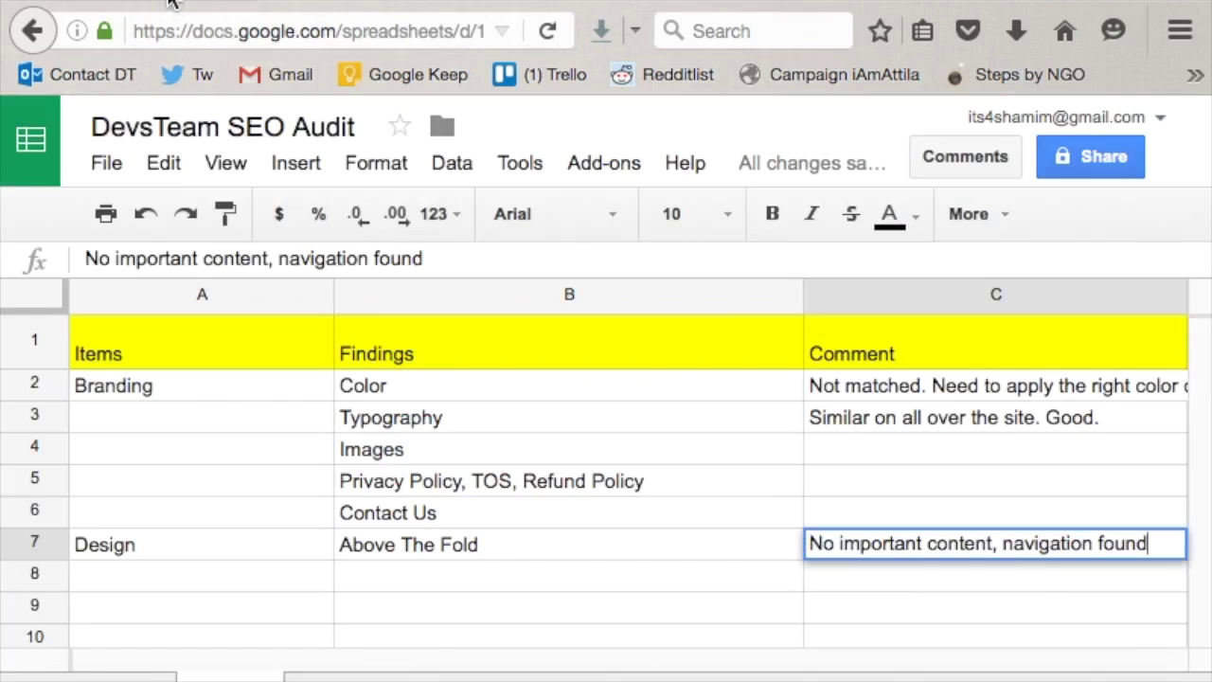
{"action": "left_click", "coordinate": [407, 571]}
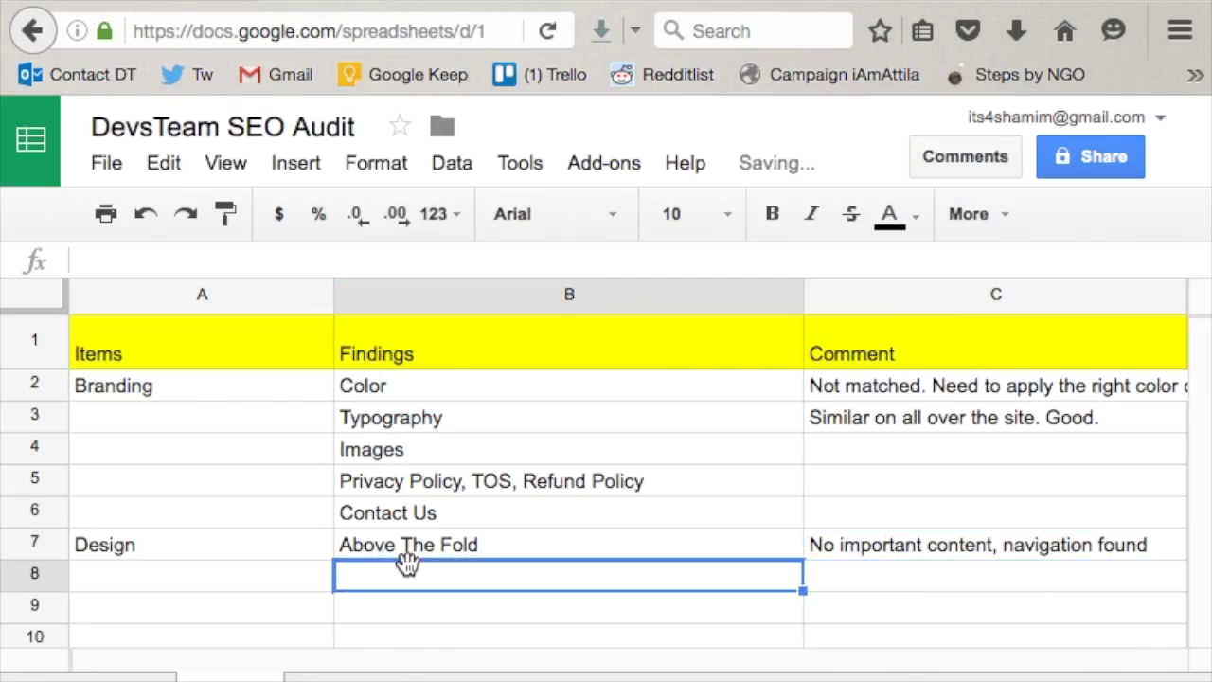
{"action": "type", "text": "White Space"}
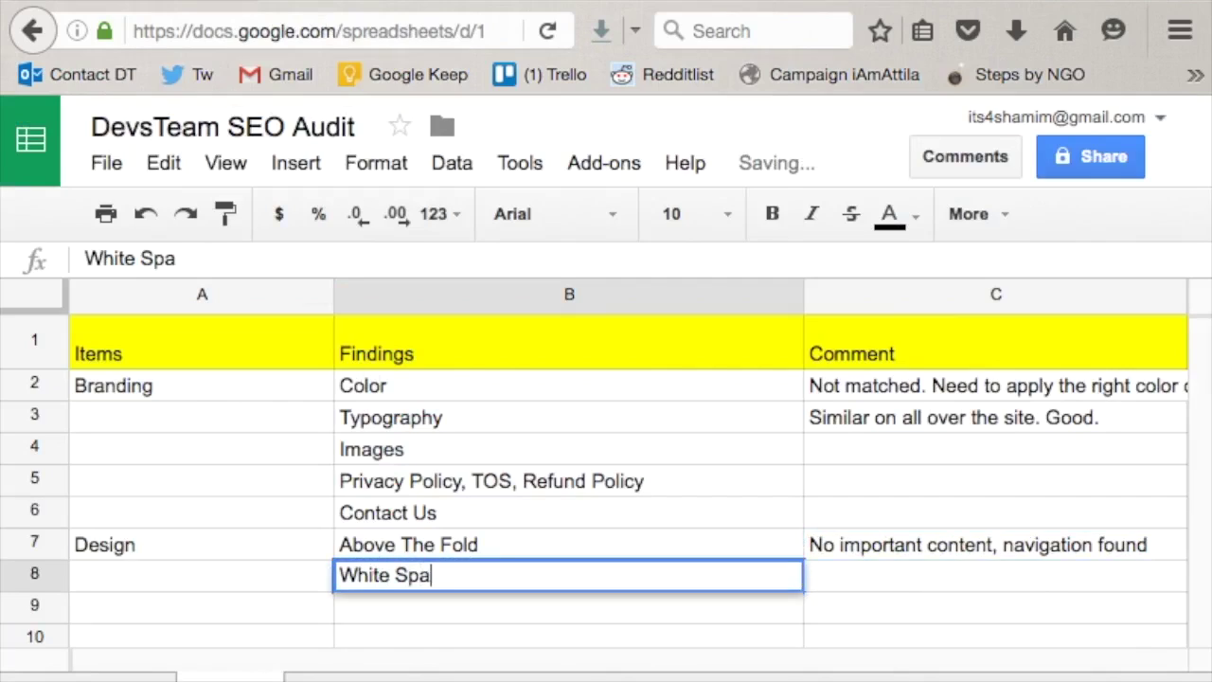
- Enter the comment "No White Space. Please fix this design issue and apply more spaces on your home page." in C8
{"action": "left_click", "coordinate": [867, 592]}
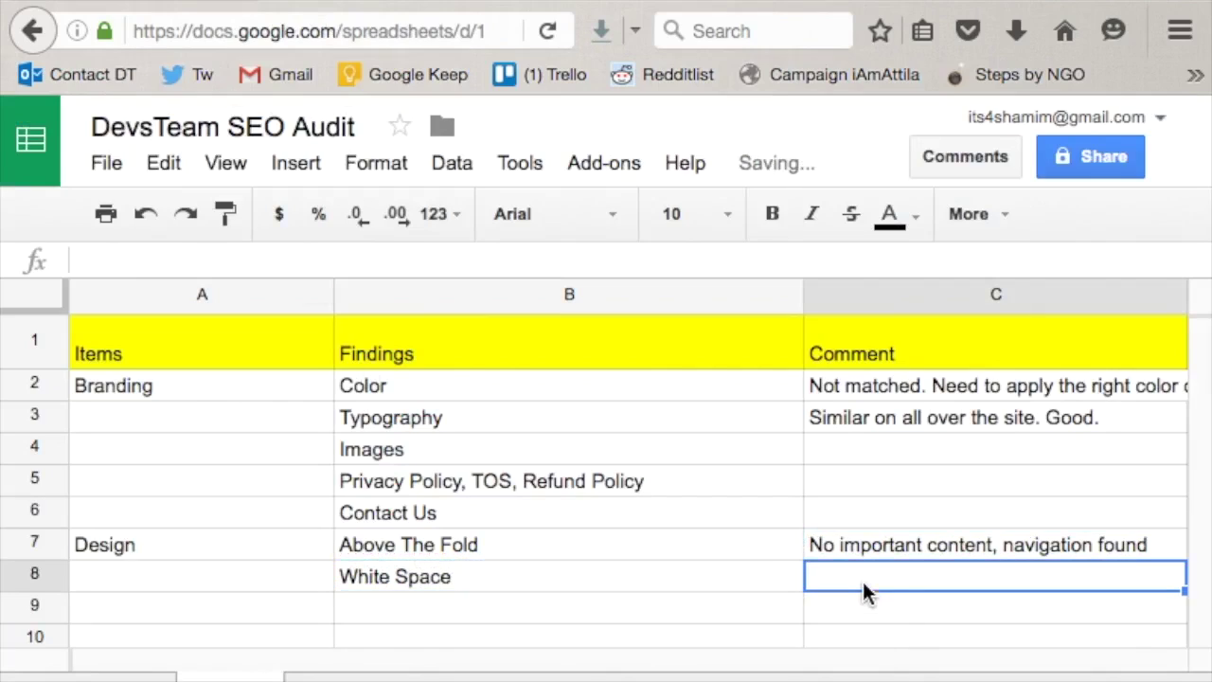
{"action": "type", "text": "No Whit"}
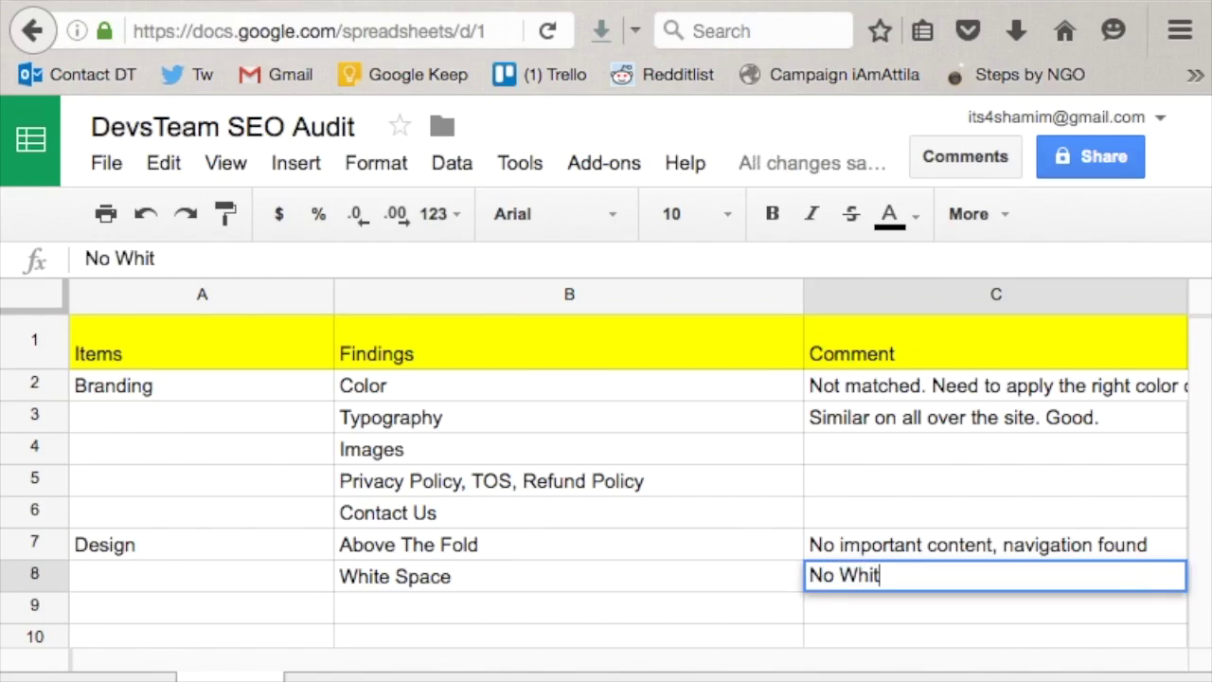
{"action": "type", "text": "e Space"}
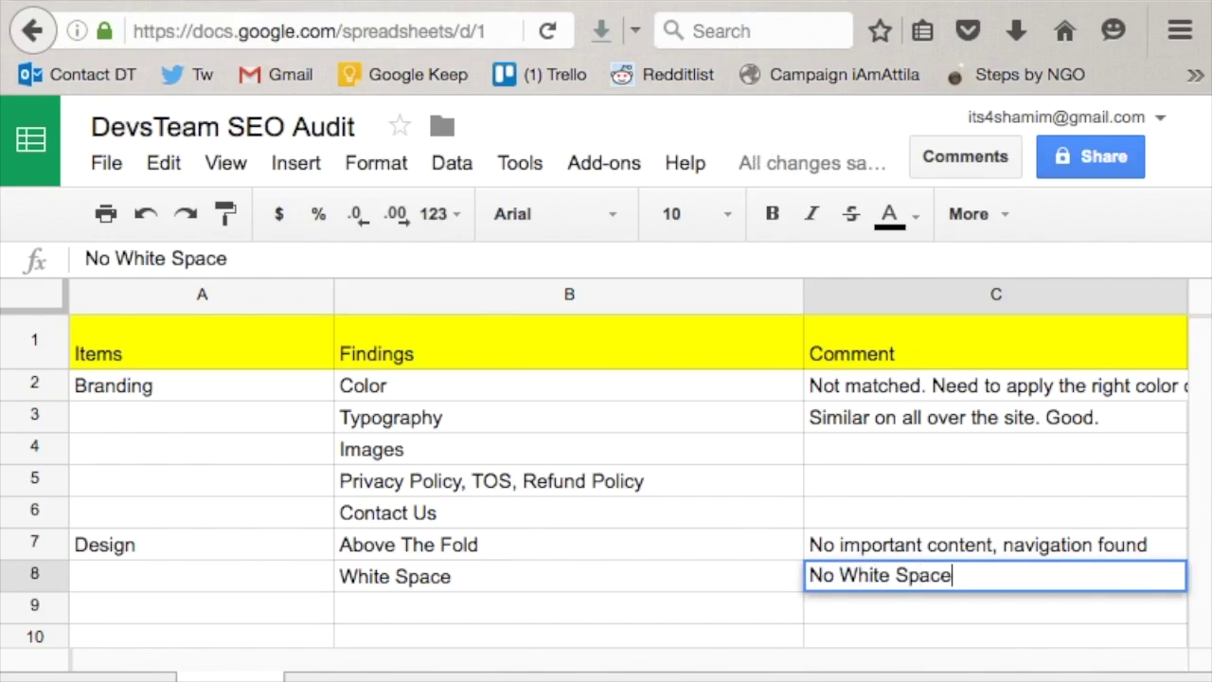
{"action": "type", "text": ". Please "}
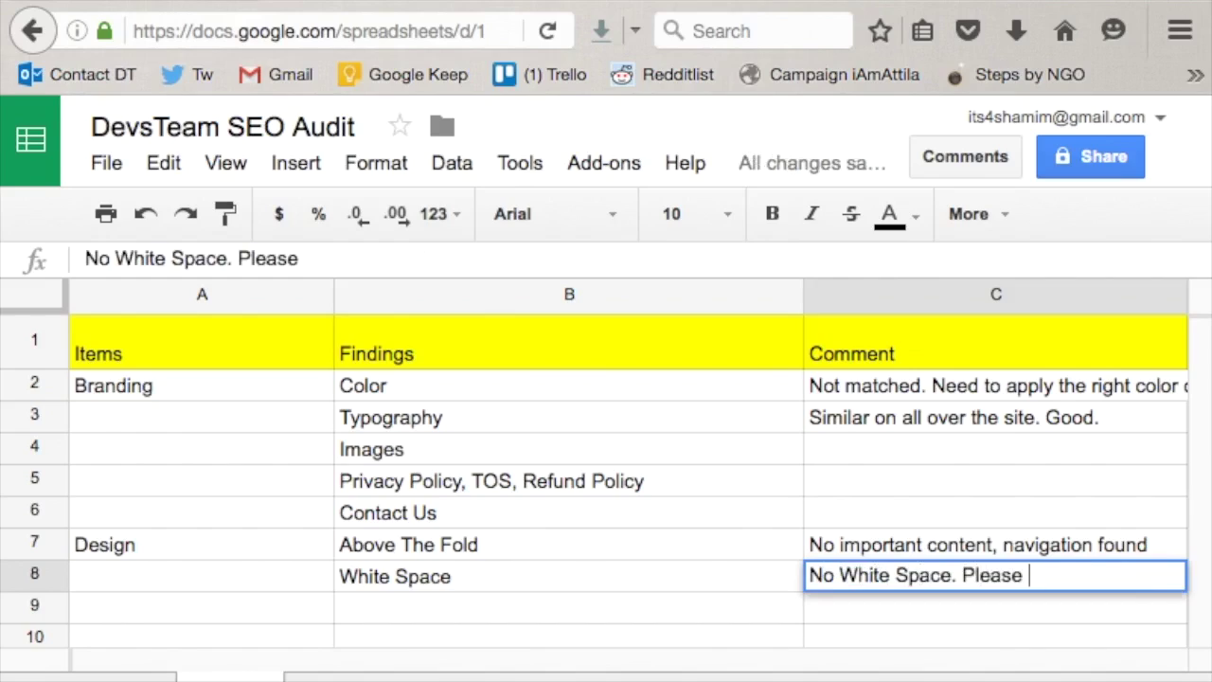
{"action": "type", "text": "fix tis"}
{"action": "key", "text": "BackSpace"}
{"action": "key", "text": "BackSpace"}
{"action": "key", "text": "BackSpace"}
{"action": "type", "text": "his design issue and "}
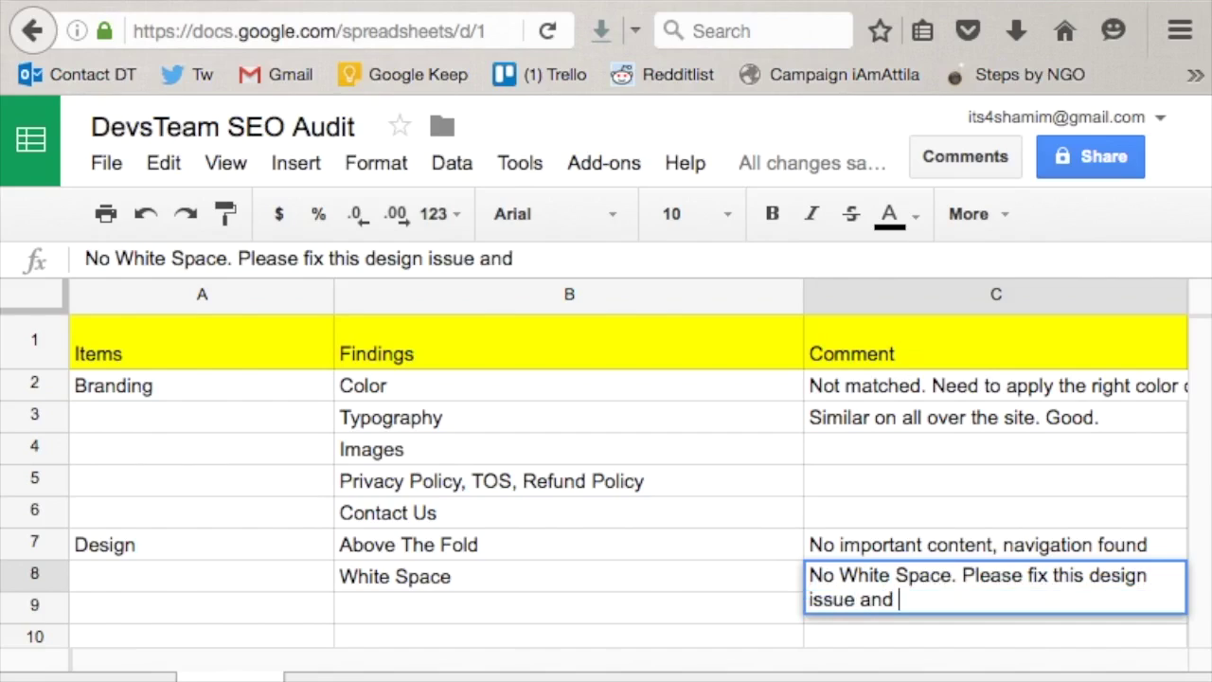
{"action": "type", "text": "u"}
{"action": "key", "text": "BackSpace"}
{"action": "type", "text": "apply mor ew"}
{"action": "key", "text": "BackSpace"}
{"action": "key", "text": "BackSpace"}
{"action": "key", "text": "BackSpace"}
{"action": "type", "text": "e spaces on your home page."}
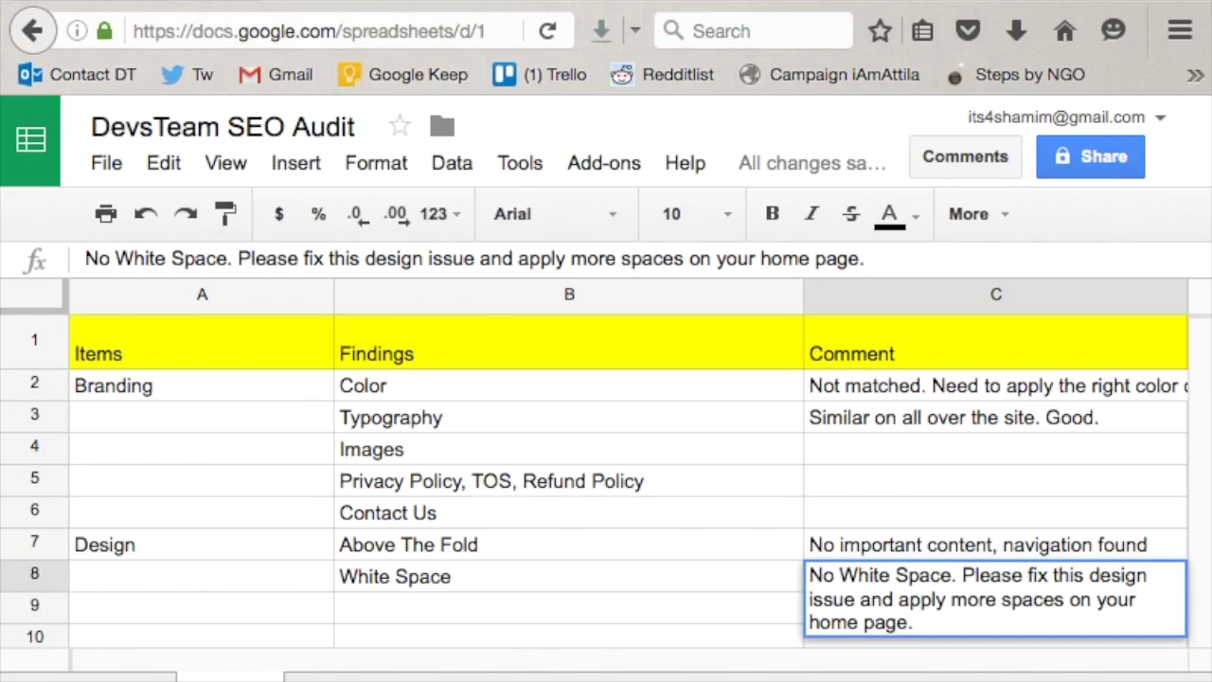
{"action": "left_click", "coordinate": [503, 641]}
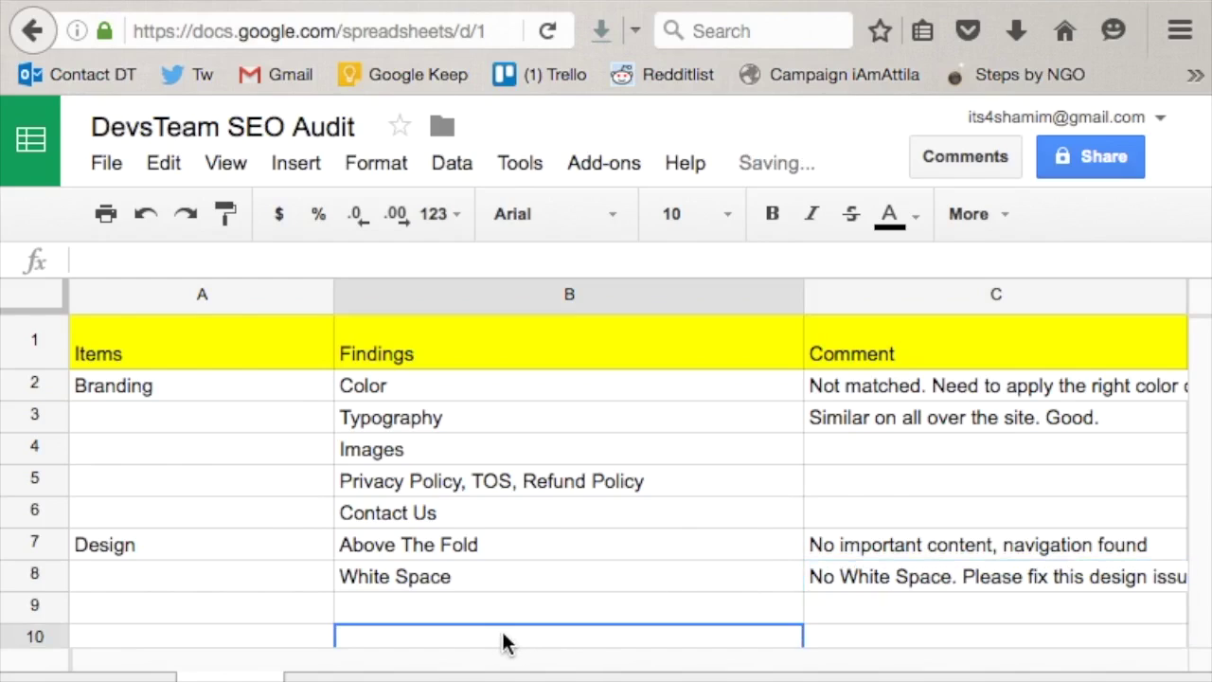
- Select B9 for the next finding, and read the Call to Actions item in the checklist open in Preview
{"action": "left_click", "coordinate": [440, 609]}
{"action": "scroll", "coordinate": [439, 609], "scroll_direction": "down", "scroll_amount": 3}
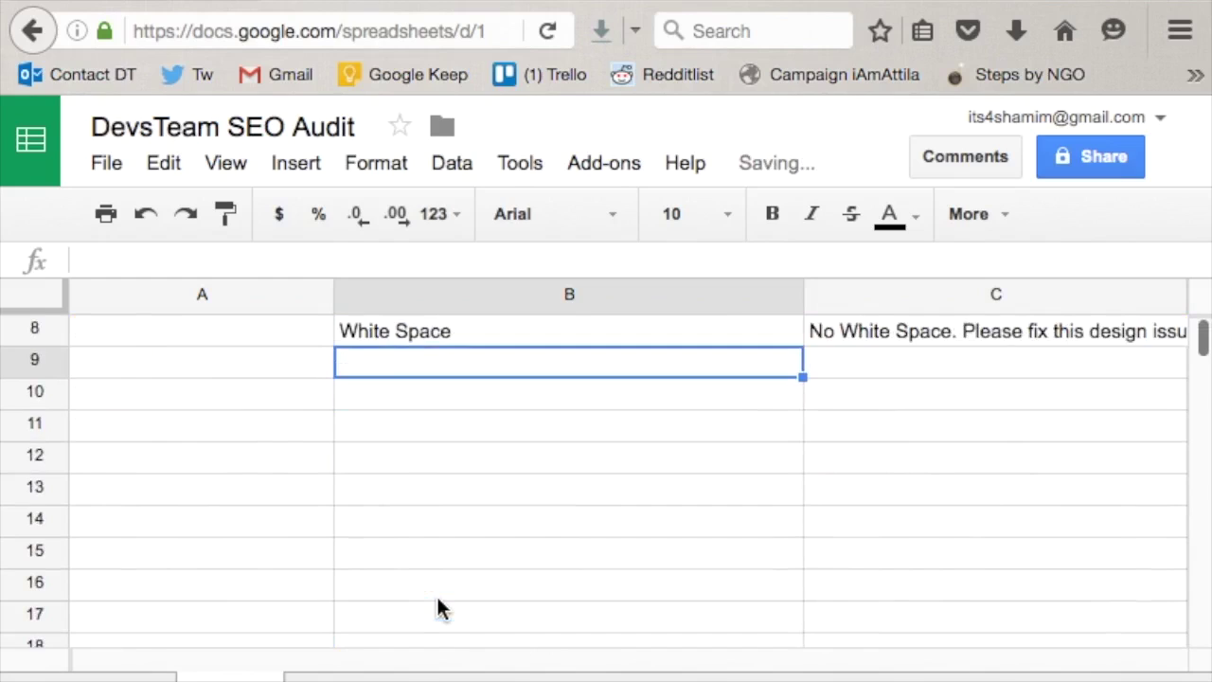
{"action": "scroll", "coordinate": [439, 609], "scroll_direction": "up", "scroll_amount": 2}
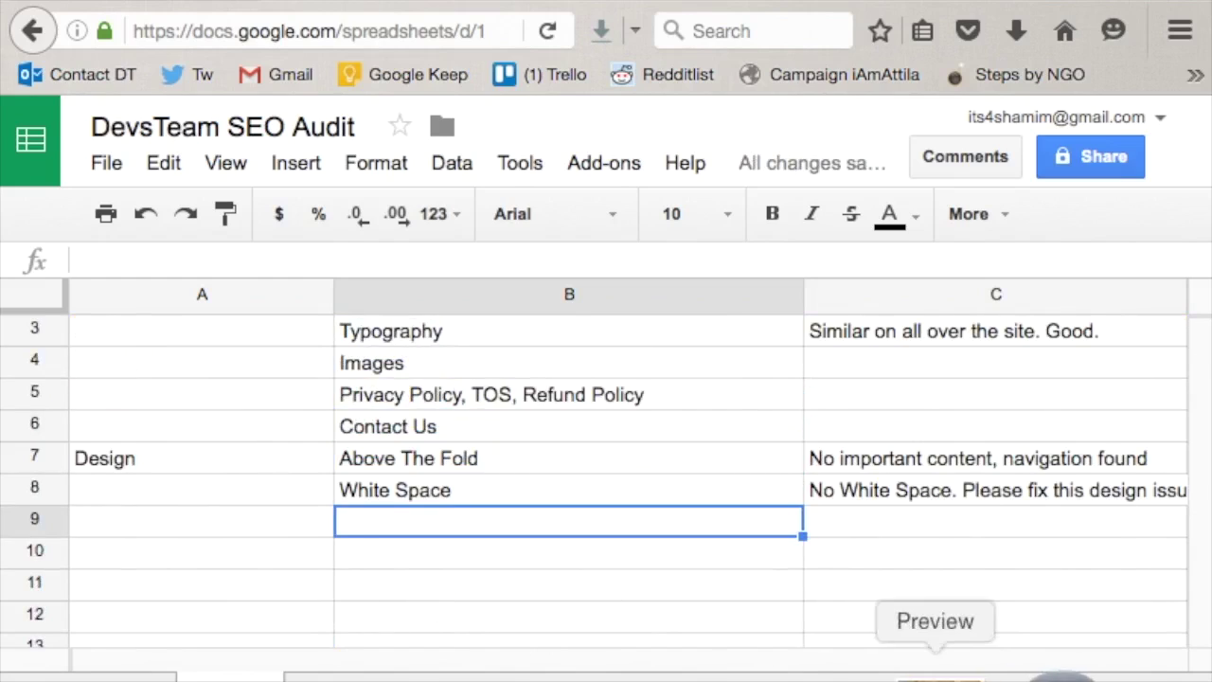
{"action": "left_click", "coordinate": [936, 668]}
{"action": "scroll", "coordinate": [603, 420], "scroll_direction": "down", "scroll_amount": 10}
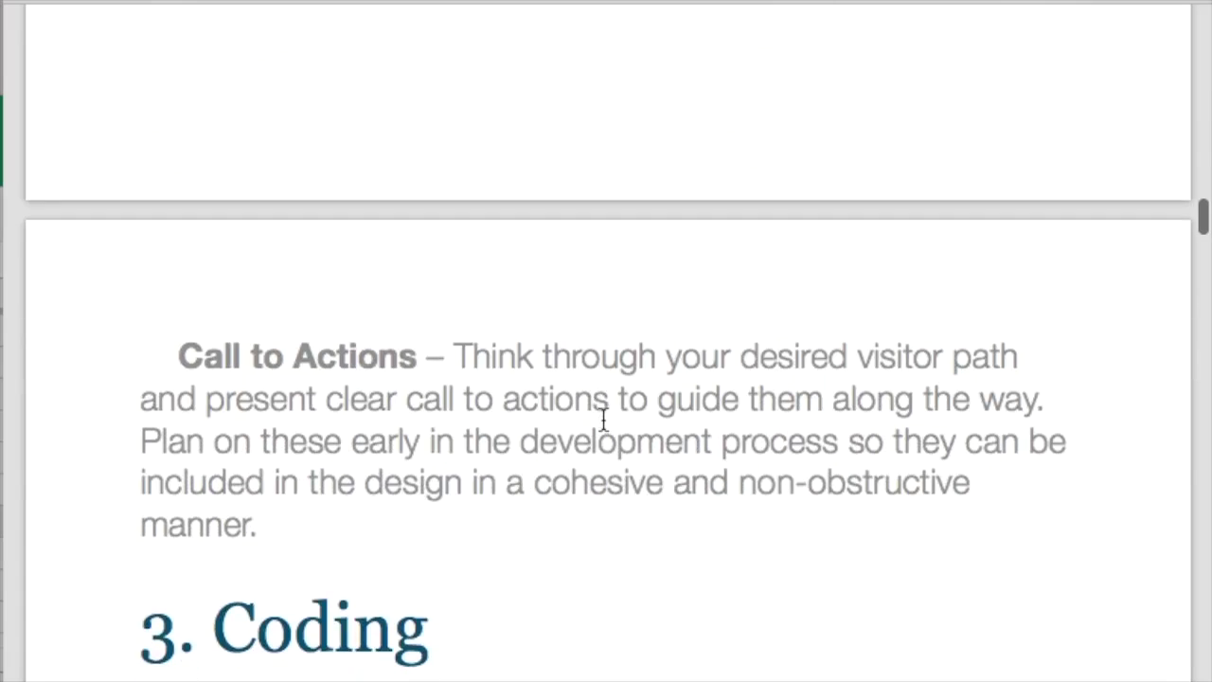
{"action": "left_click_drag", "start_coordinate": [170, 219], "coordinate": [423, 216]}
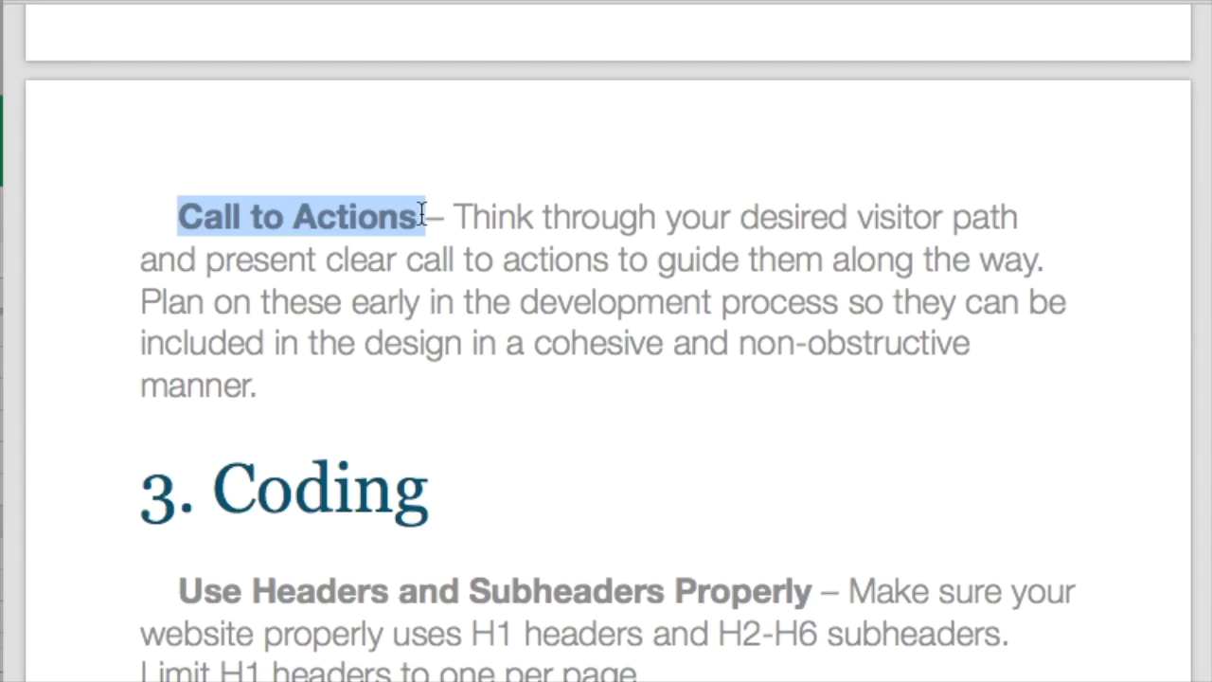
- Examine the call-to-action links, such as Learn more and Watch the keynote, in the Apple homepage's product banners
{"action": "left_click", "coordinate": [407, 675]}
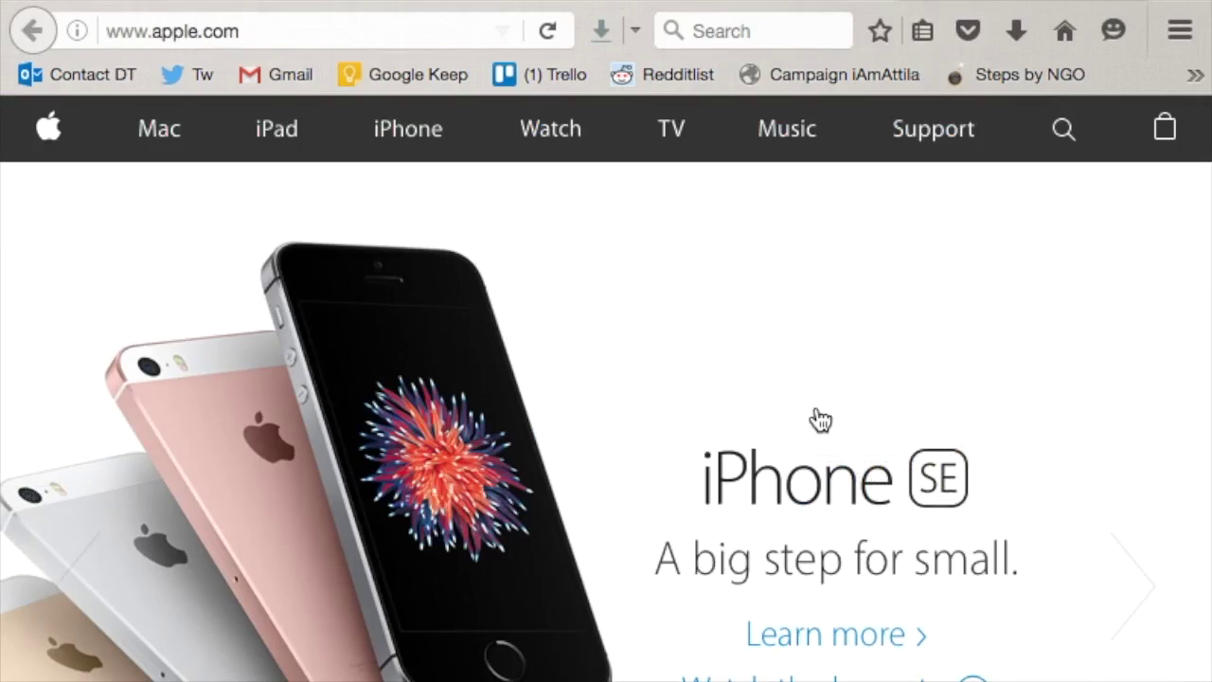
{"action": "scroll", "coordinate": [814, 419], "scroll_direction": "down", "scroll_amount": 3}
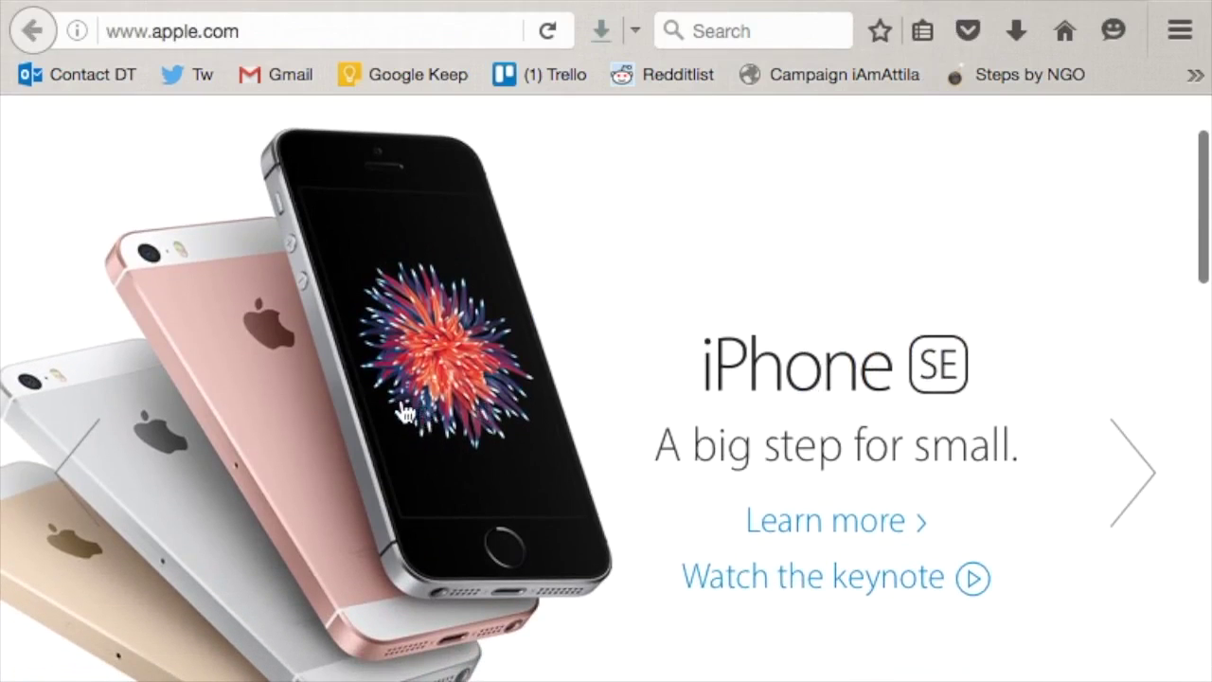
{"action": "scroll", "coordinate": [428, 394], "scroll_direction": "down", "scroll_amount": 1}
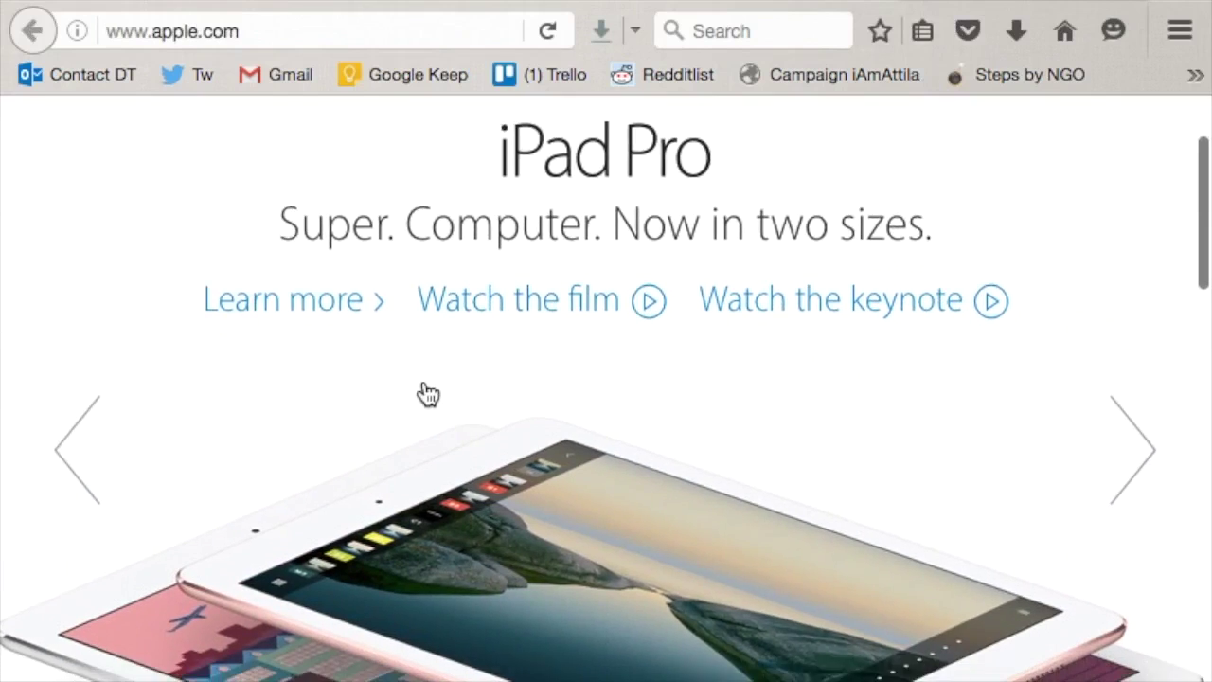
{"action": "scroll", "coordinate": [429, 394], "scroll_direction": "down", "scroll_amount": 3}
{"action": "scroll", "coordinate": [425, 390], "scroll_direction": "up", "scroll_amount": 2}
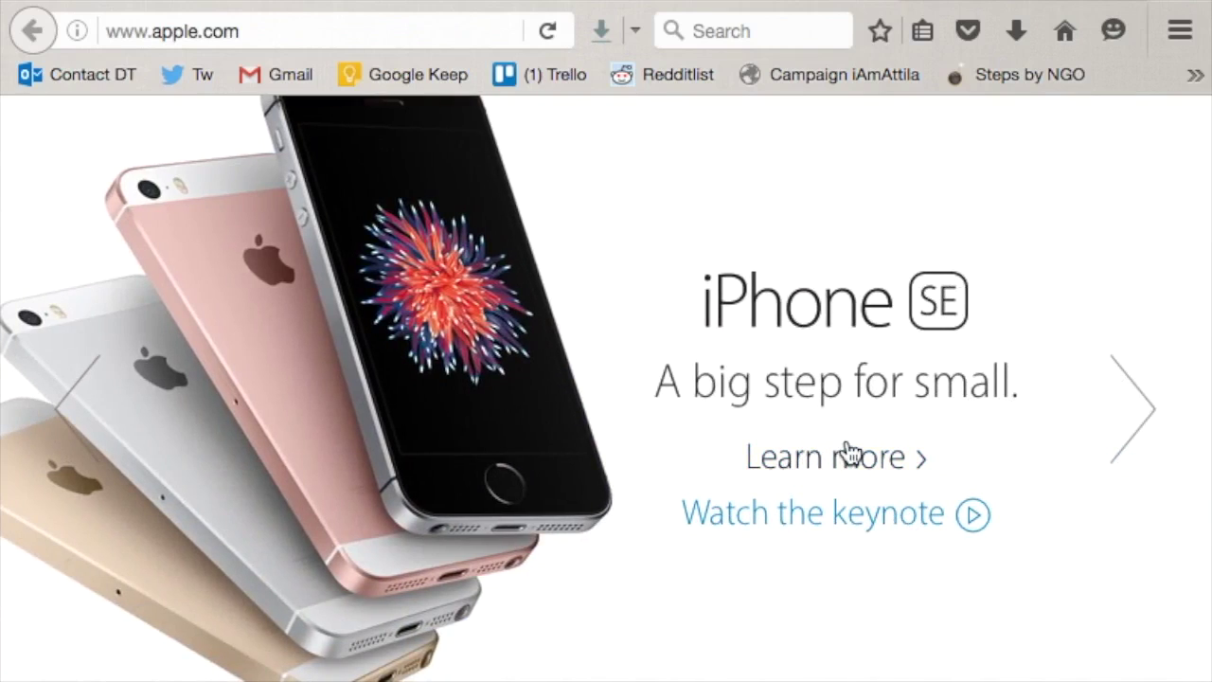
{"action": "scroll", "coordinate": [848, 453], "scroll_direction": "up", "scroll_amount": 2}
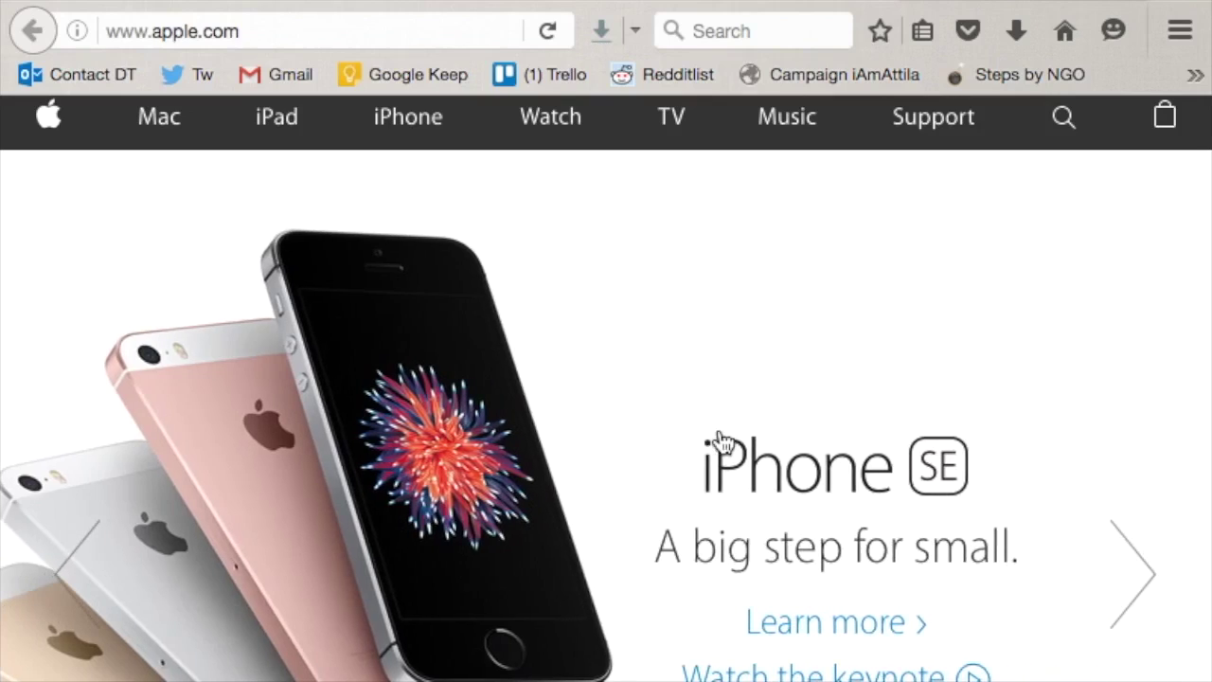
{"action": "scroll", "coordinate": [719, 440], "scroll_direction": "down", "scroll_amount": 4}
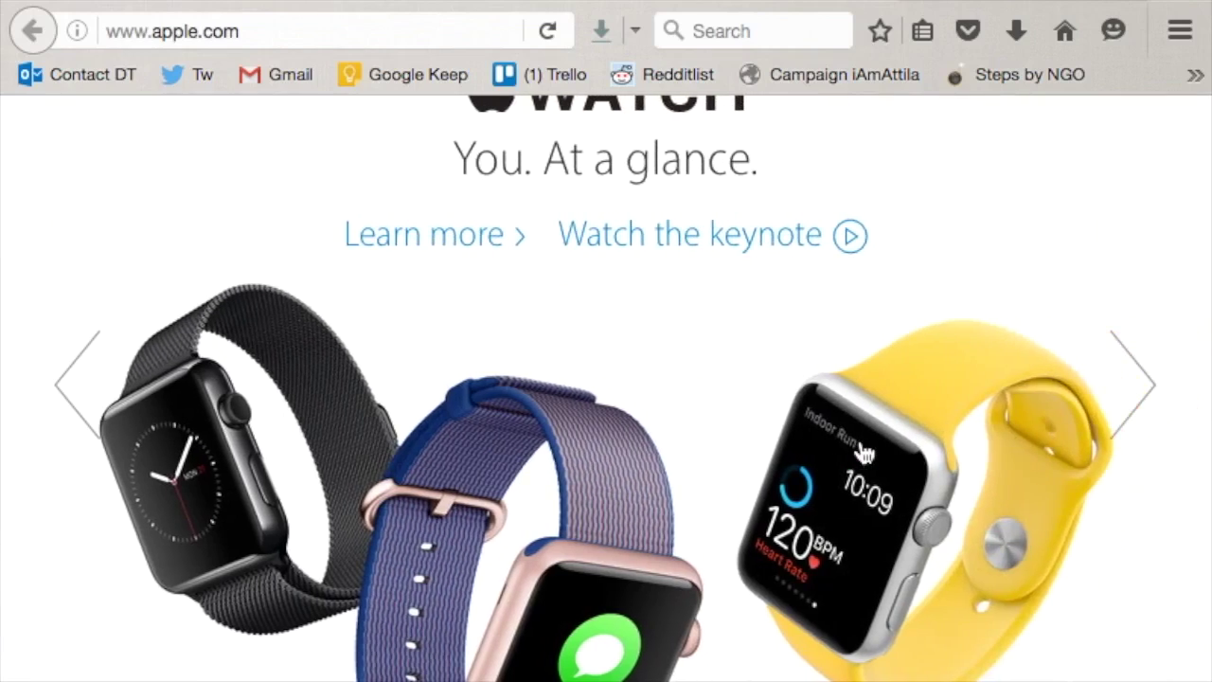
- Return to the audit sheet and enter the finding "Call To action" in B9
{"action": "left_click", "coordinate": [154, 5]}
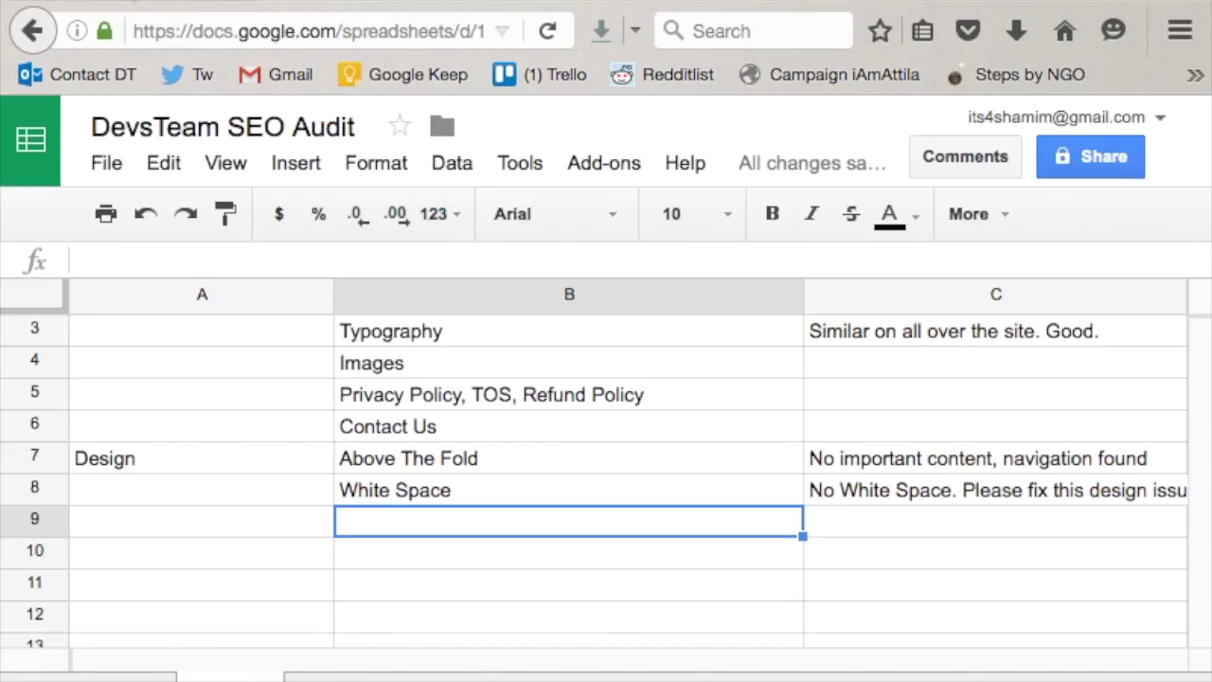
{"action": "double_click", "coordinate": [391, 530]}
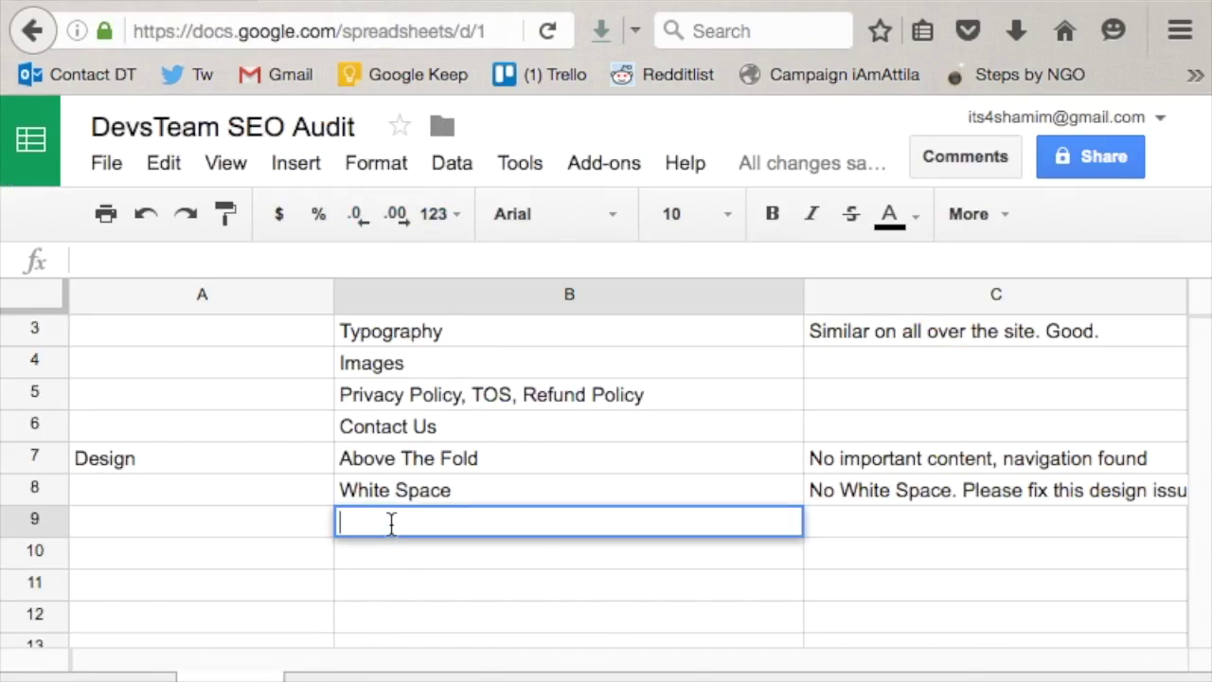
{"action": "type", "text": "Call To action"}
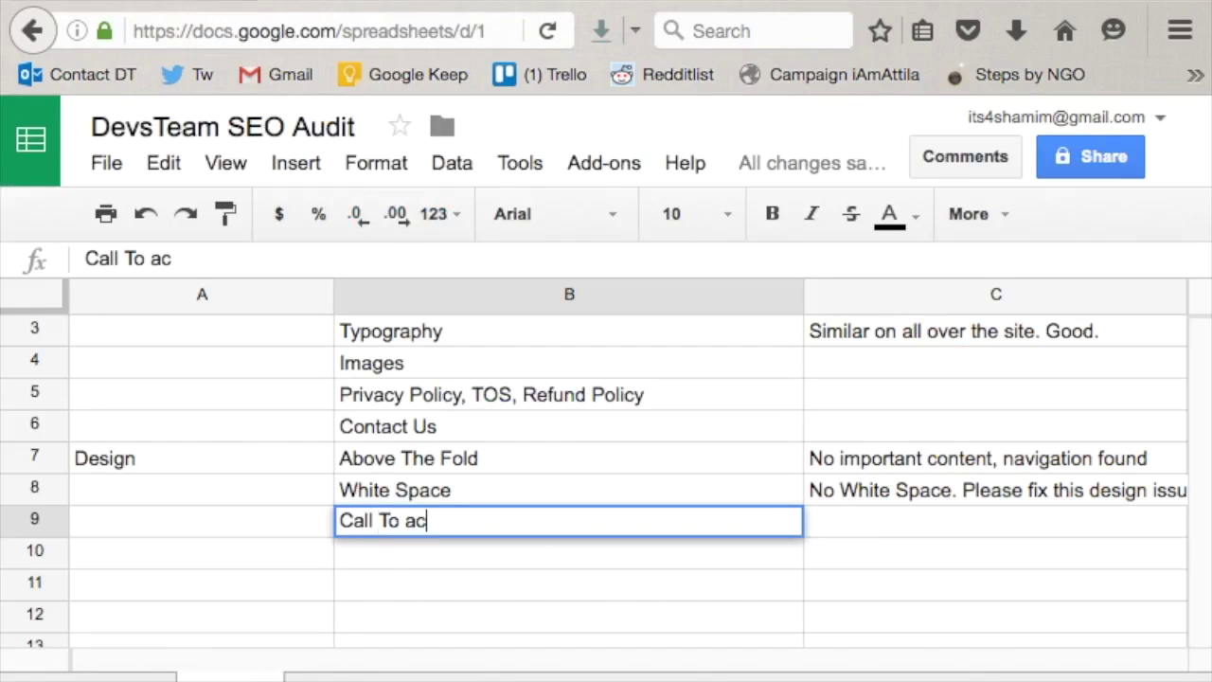
- Enter the comment "yes. Button present and it is focused." in C9 for the call to action finding
{"action": "double_click", "coordinate": [888, 523]}
{"action": "type", "text": "yes"}
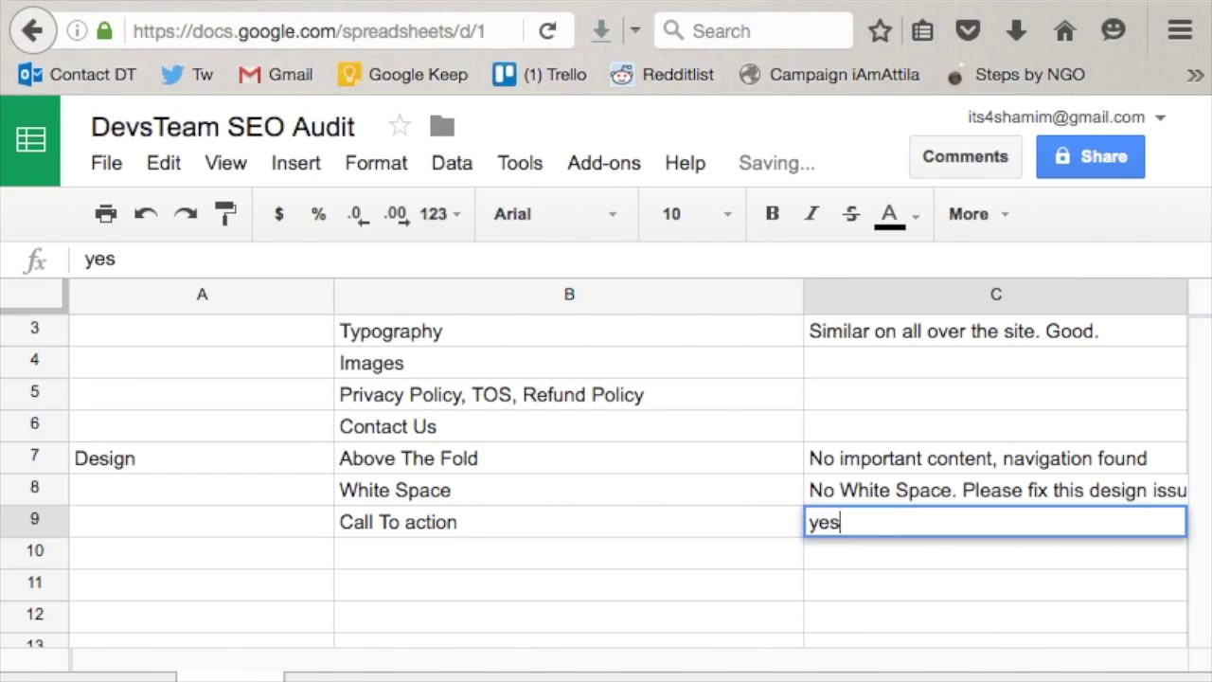
{"action": "type", "text": ". B"}
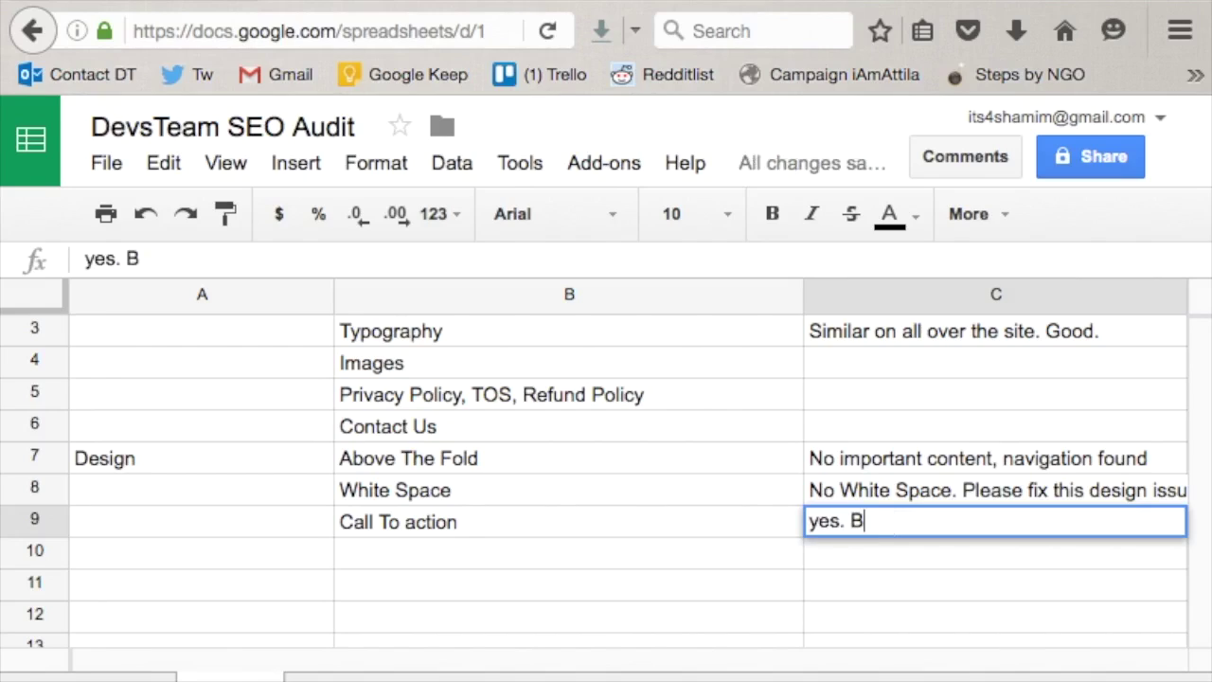
{"action": "type", "text": "utton presectn"}
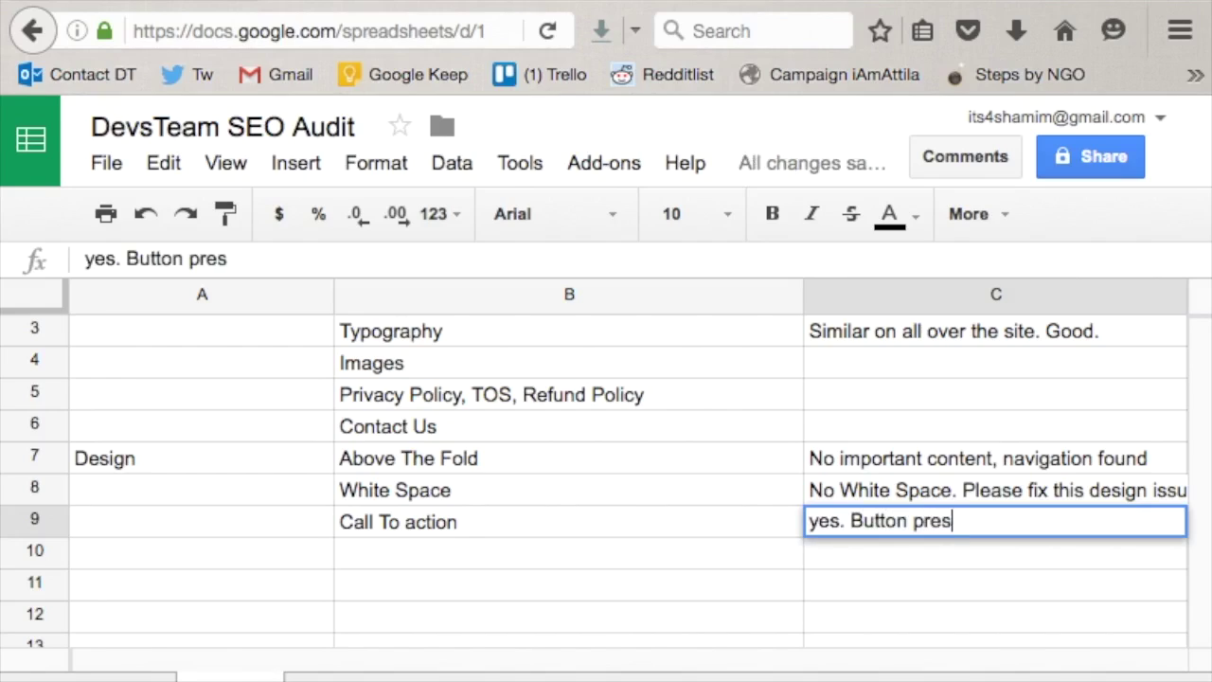
{"action": "key", "text": "BackSpace"}
{"action": "key", "text": "BackSpace"}
{"action": "key", "text": "BackSpace"}
{"action": "type", "text": "nt and i"}
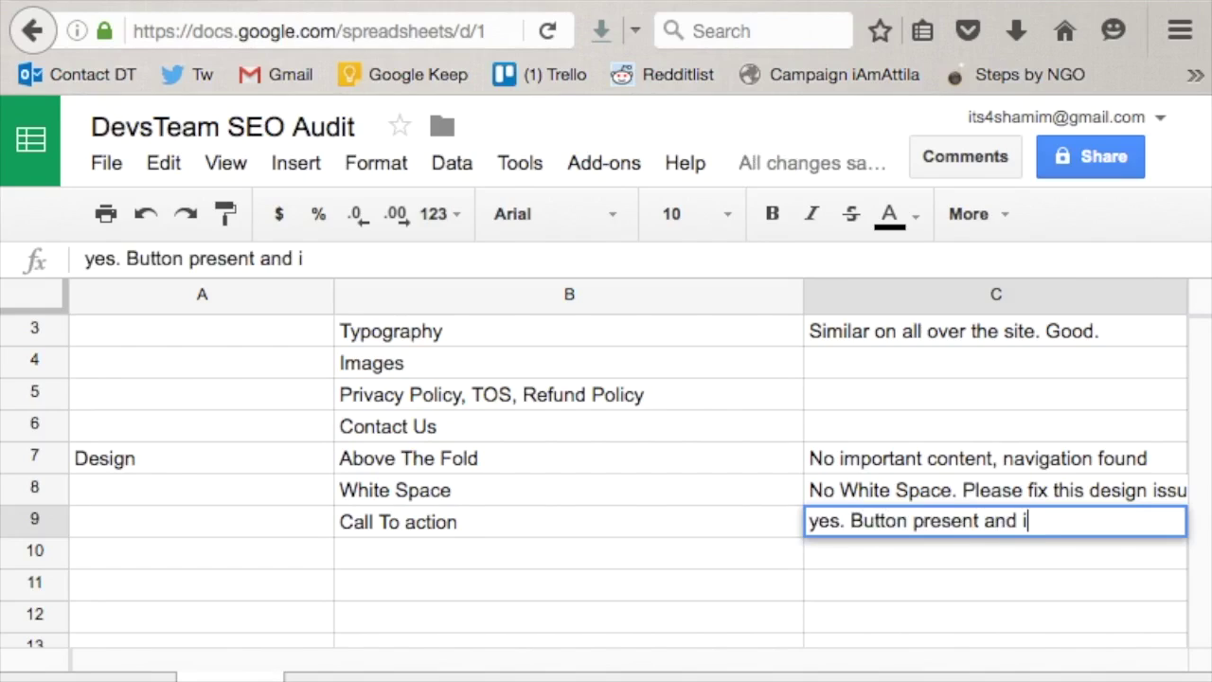
{"action": "type", "text": "t is focused."}
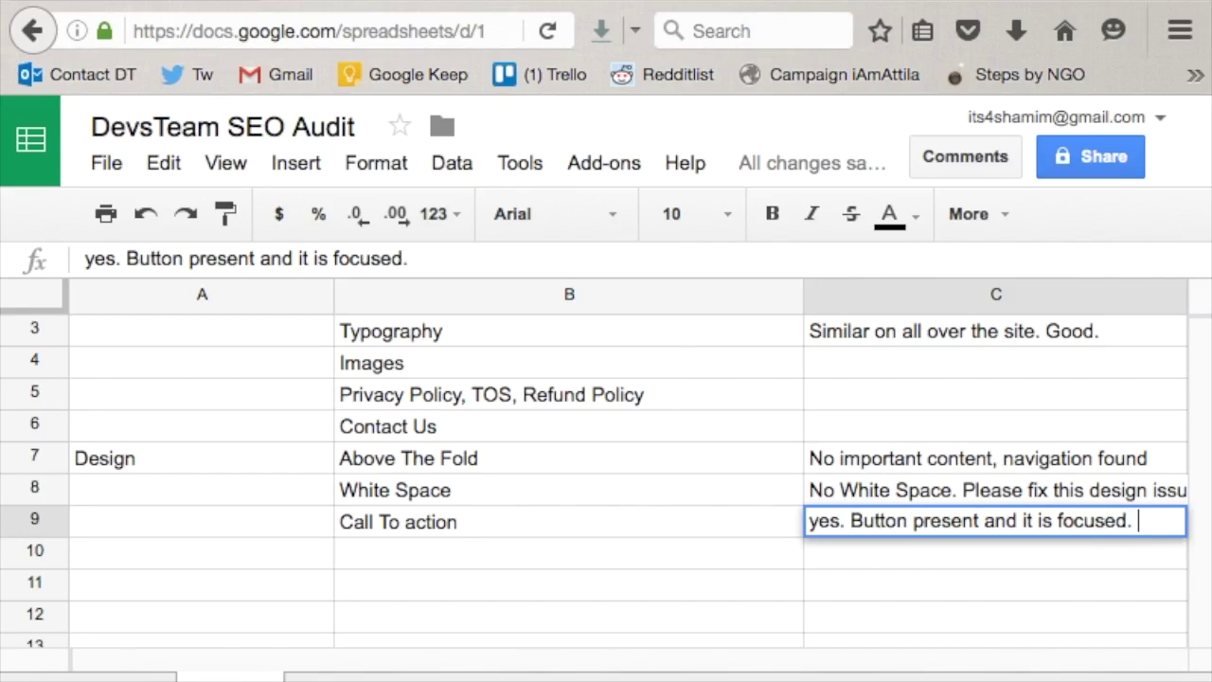
- Read the start of the Coding section in the checklist open in Preview, and return to the audit sheet in Firefox
{"action": "left_click", "coordinate": [955, 663]}
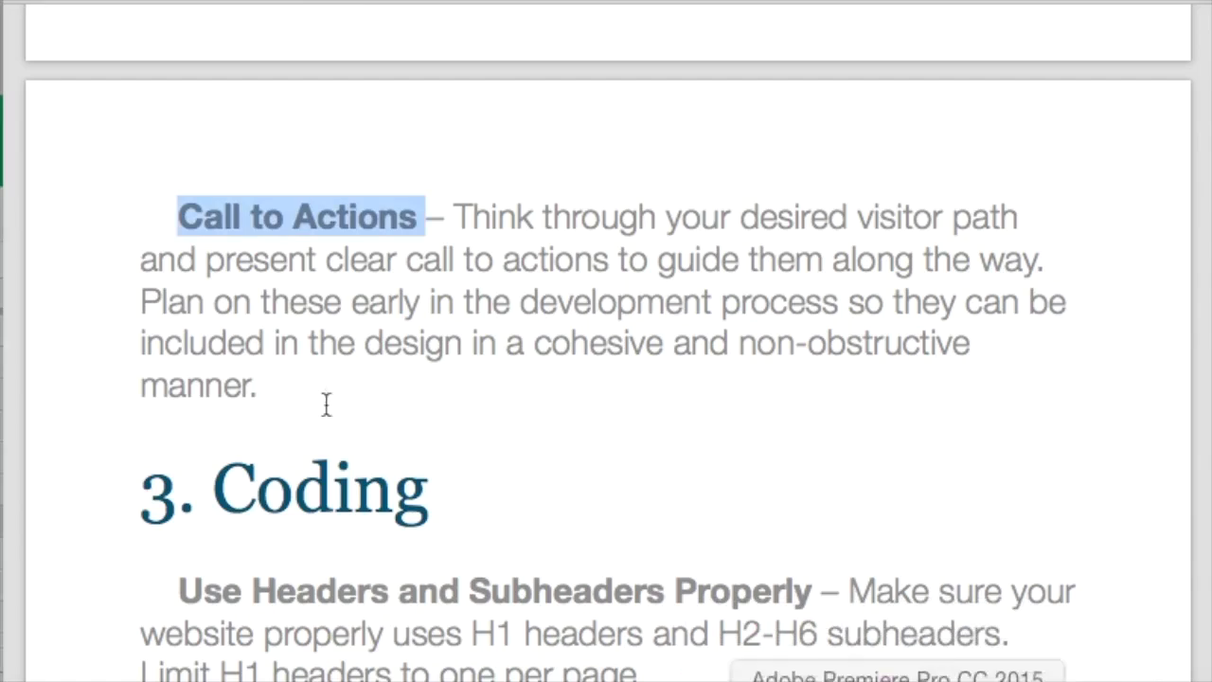
{"action": "scroll", "coordinate": [326, 388], "scroll_direction": "down", "scroll_amount": 5}
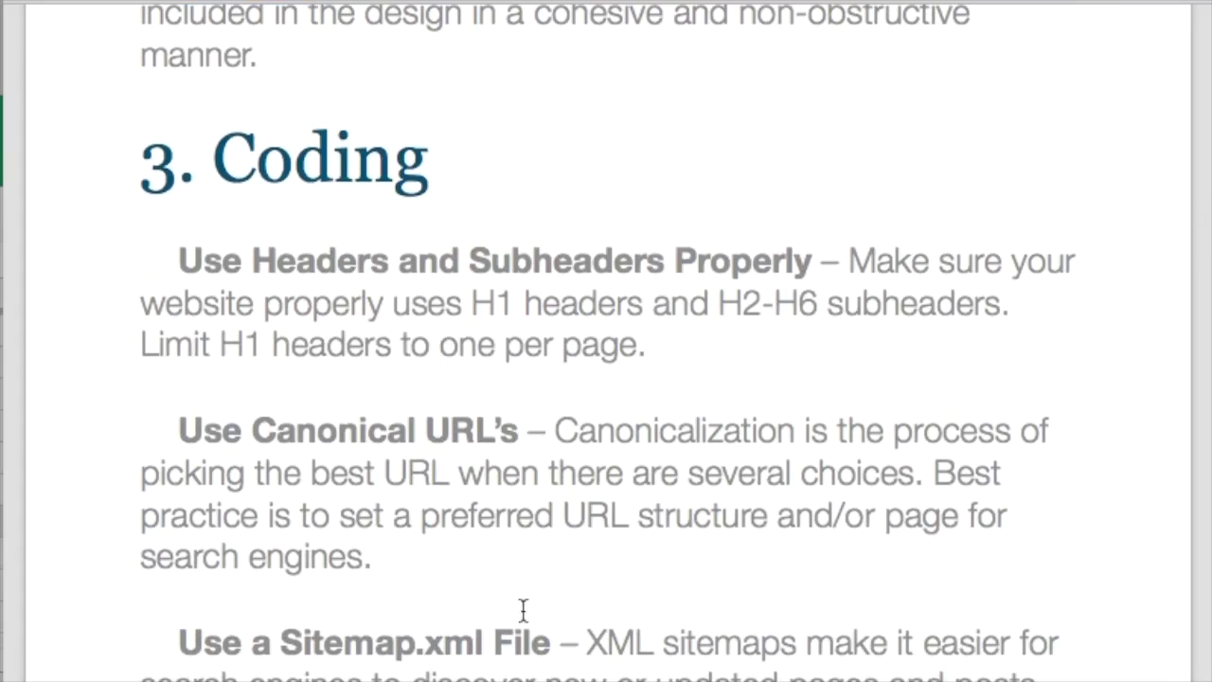
{"action": "left_click", "coordinate": [435, 674]}
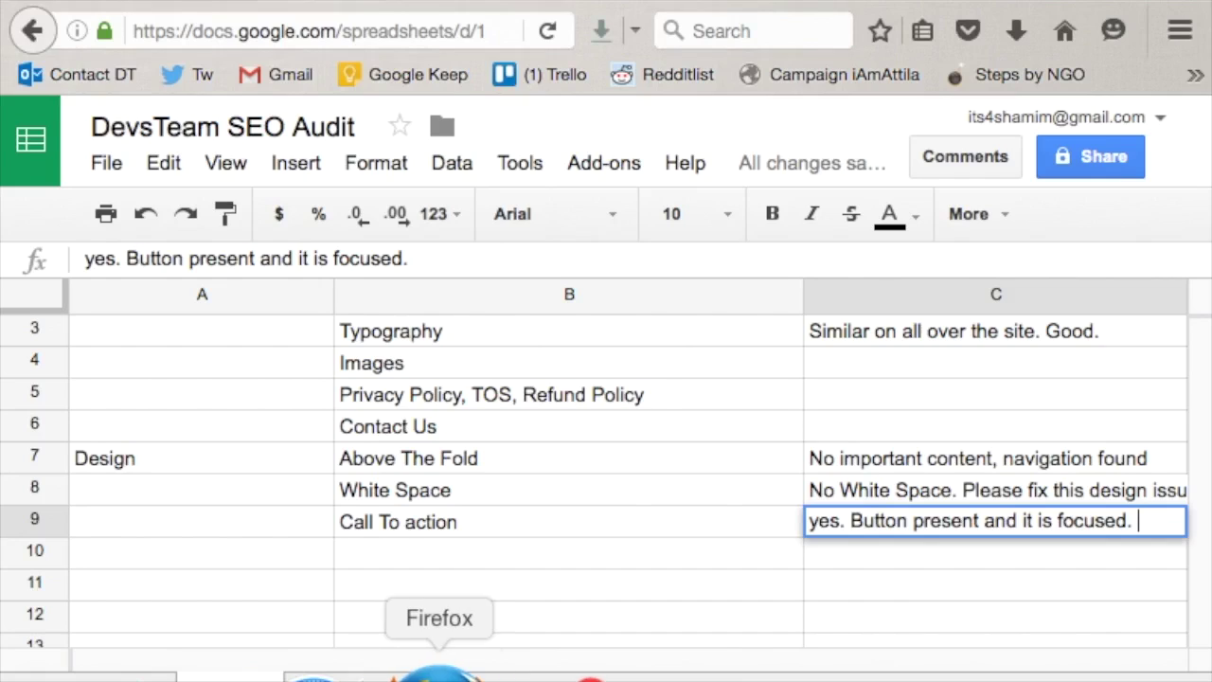
- Fill the Branding cell A2 with red
{"action": "scroll", "coordinate": [168, 301], "scroll_direction": "down", "scroll_amount": 3}
{"action": "scroll", "coordinate": [167, 307], "scroll_direction": "up", "scroll_amount": 4}
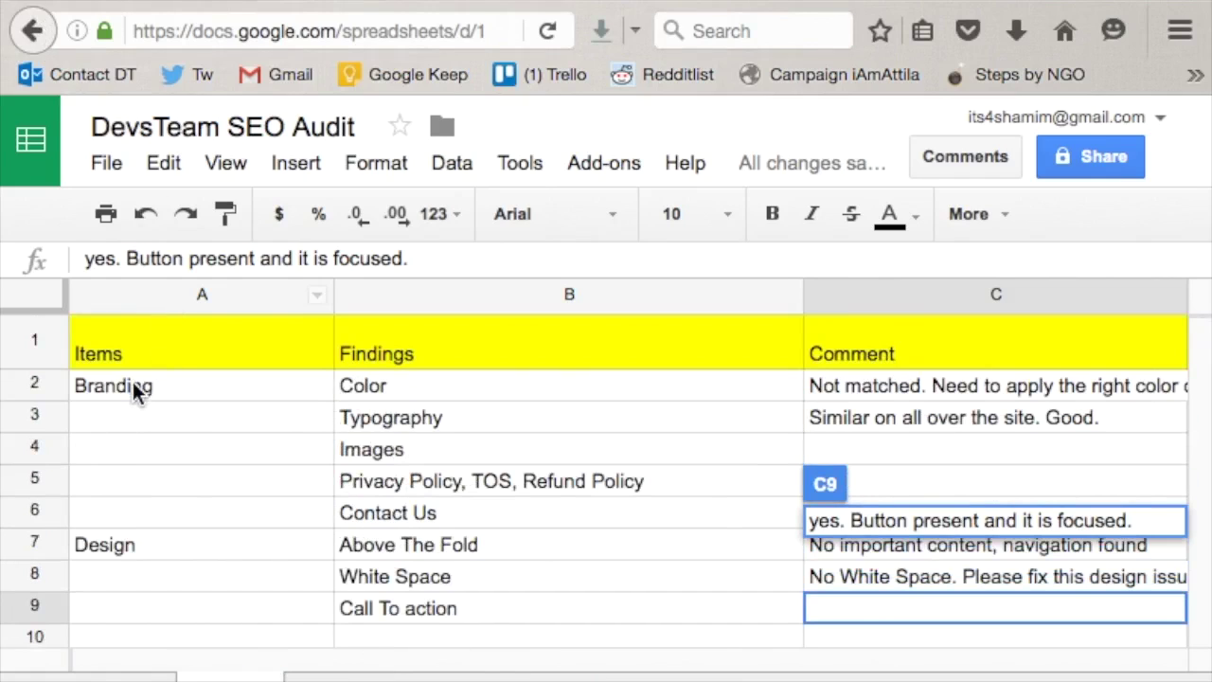
{"action": "left_click", "coordinate": [171, 391]}
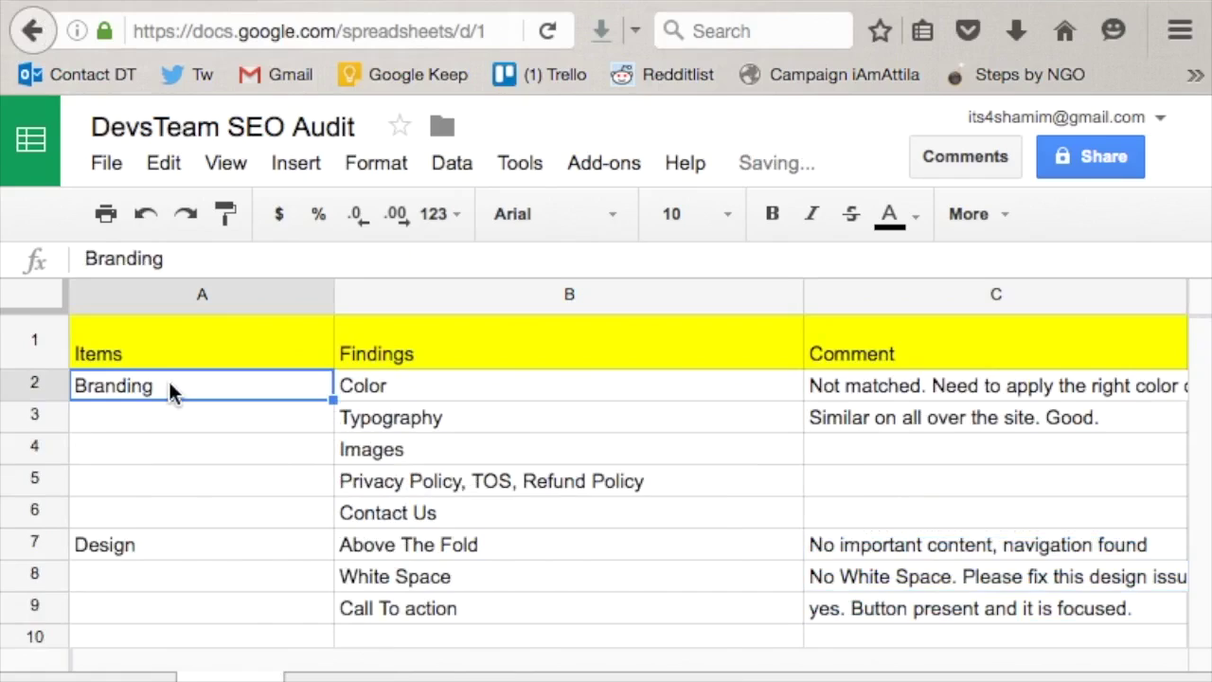
{"action": "left_click", "coordinate": [968, 216]}
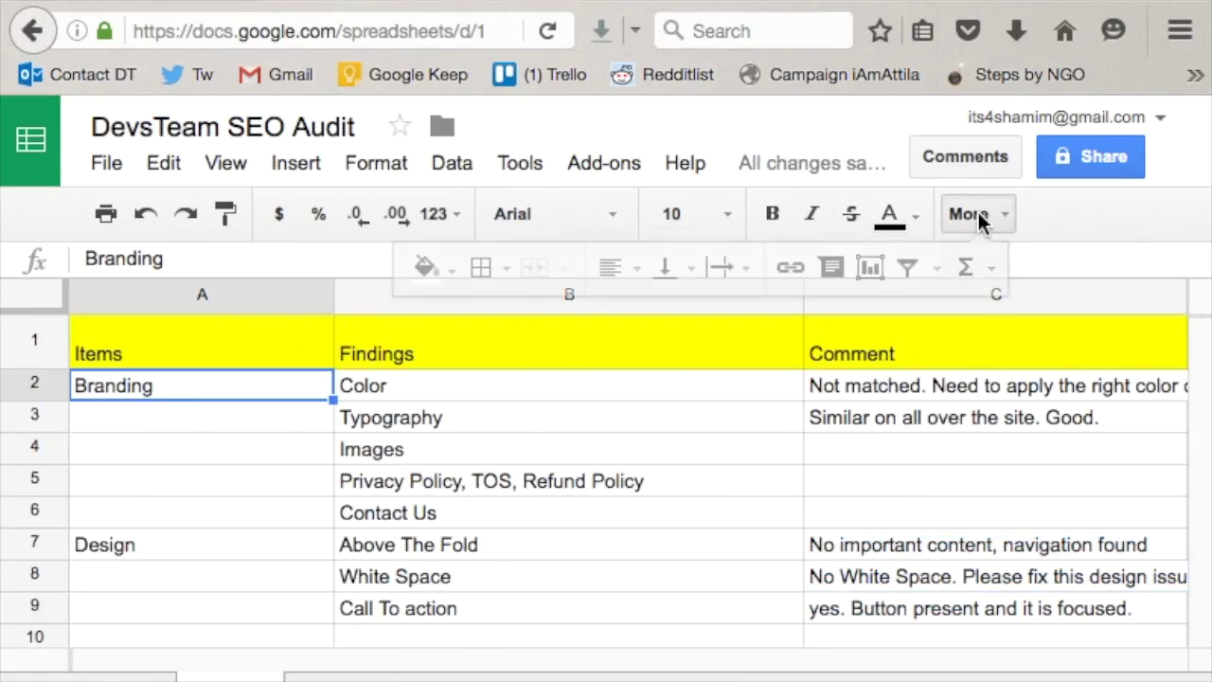
{"action": "left_click", "coordinate": [426, 268]}
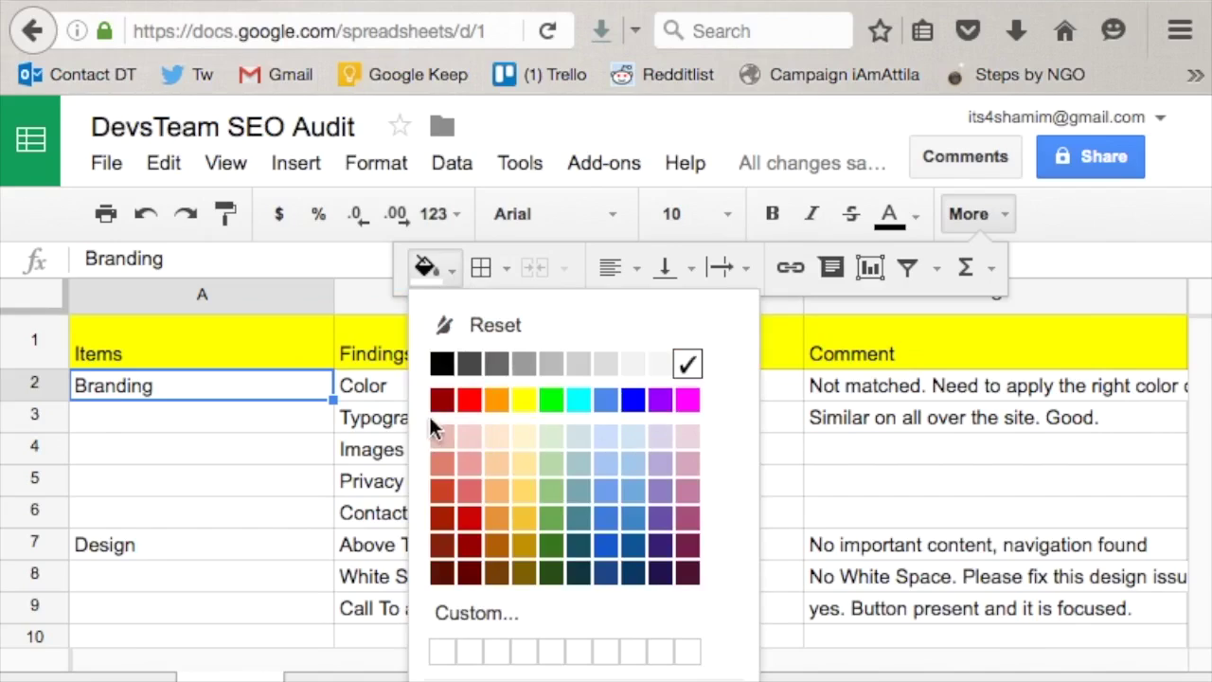
{"action": "left_click", "coordinate": [471, 400]}
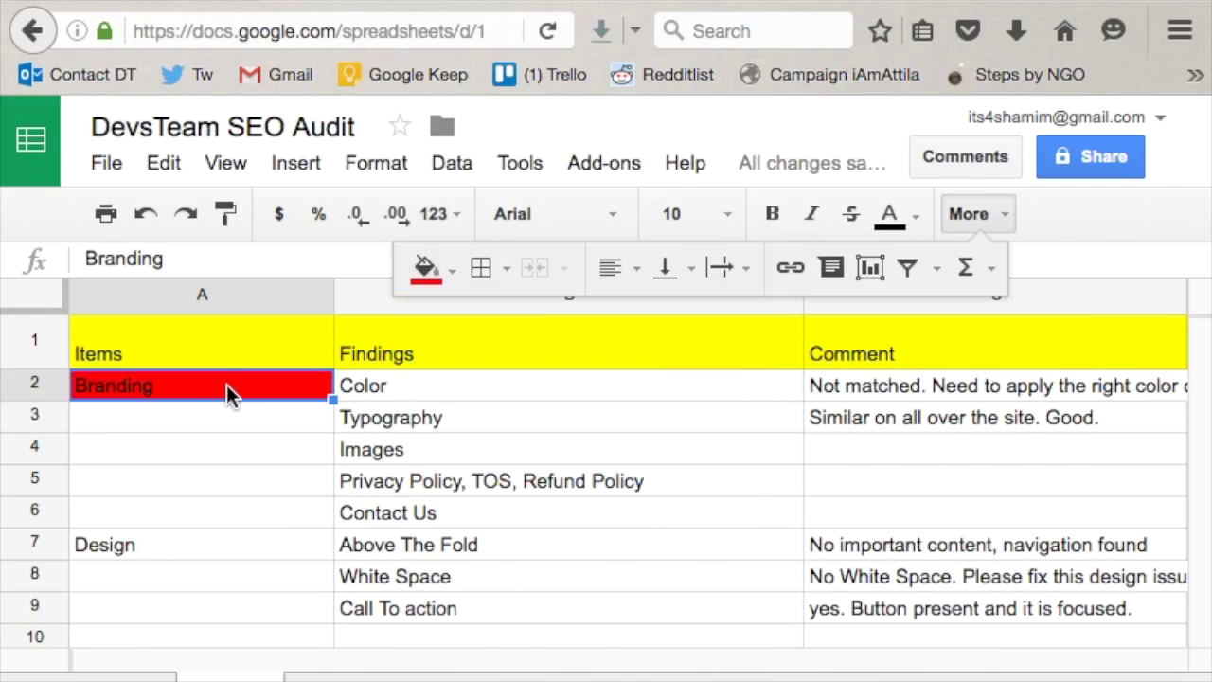
- Fill the Design cell A7 with the same red as the Branding cell
{"action": "left_click", "coordinate": [198, 546]}
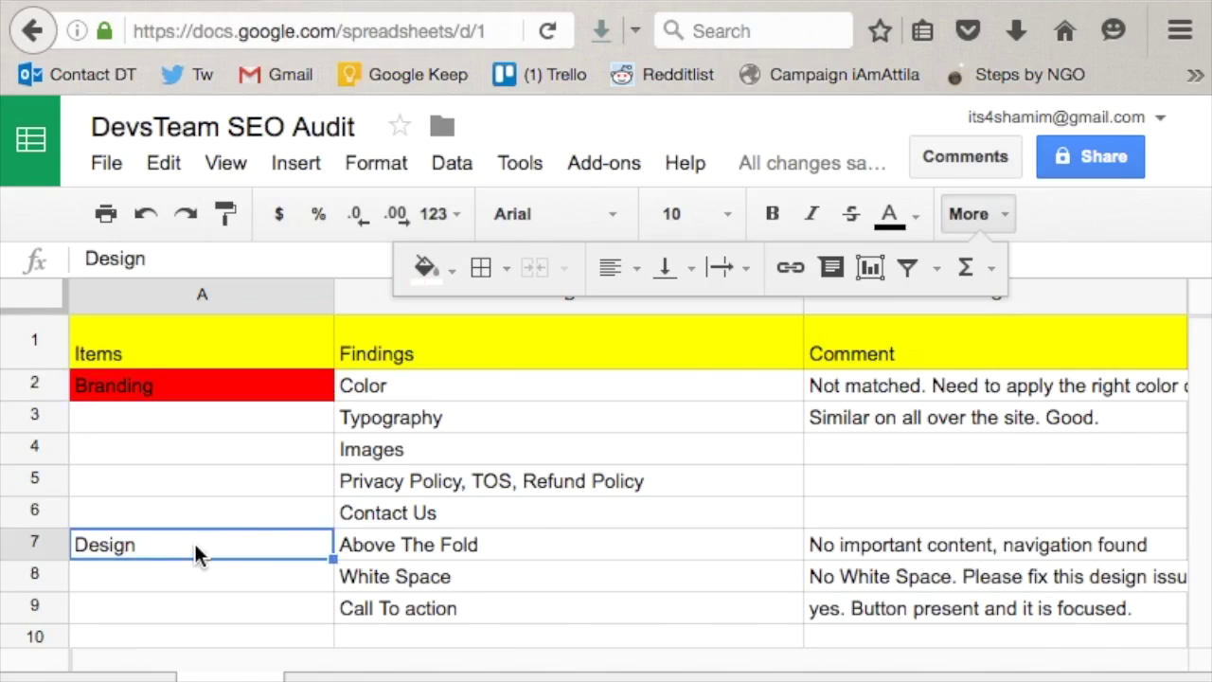
{"action": "left_click", "coordinate": [439, 276]}
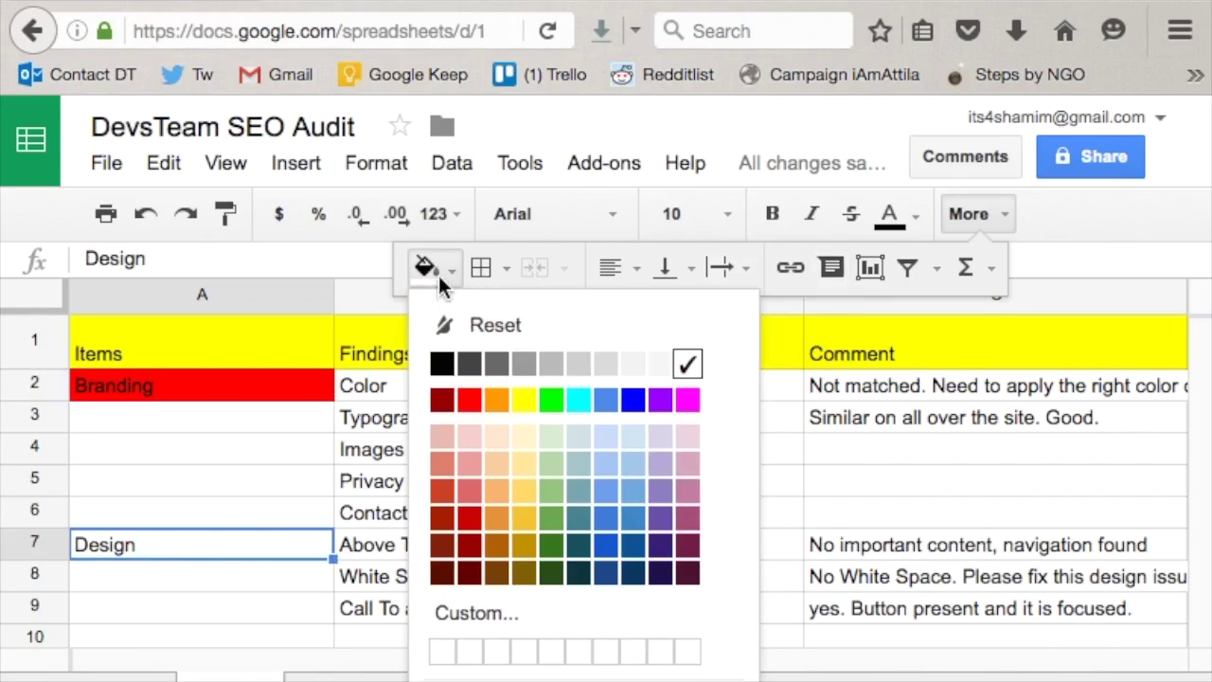
{"action": "left_click", "coordinate": [471, 401]}
{"action": "left_click", "coordinate": [254, 509]}
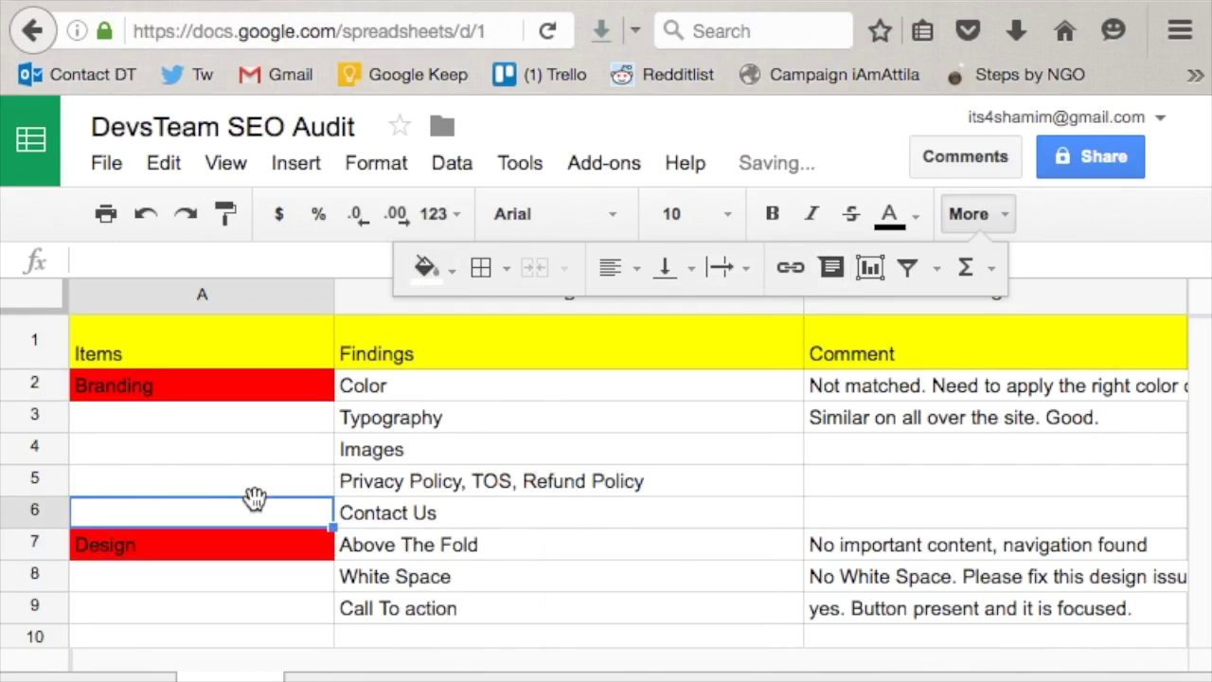
{"action": "left_click", "coordinate": [228, 609]}
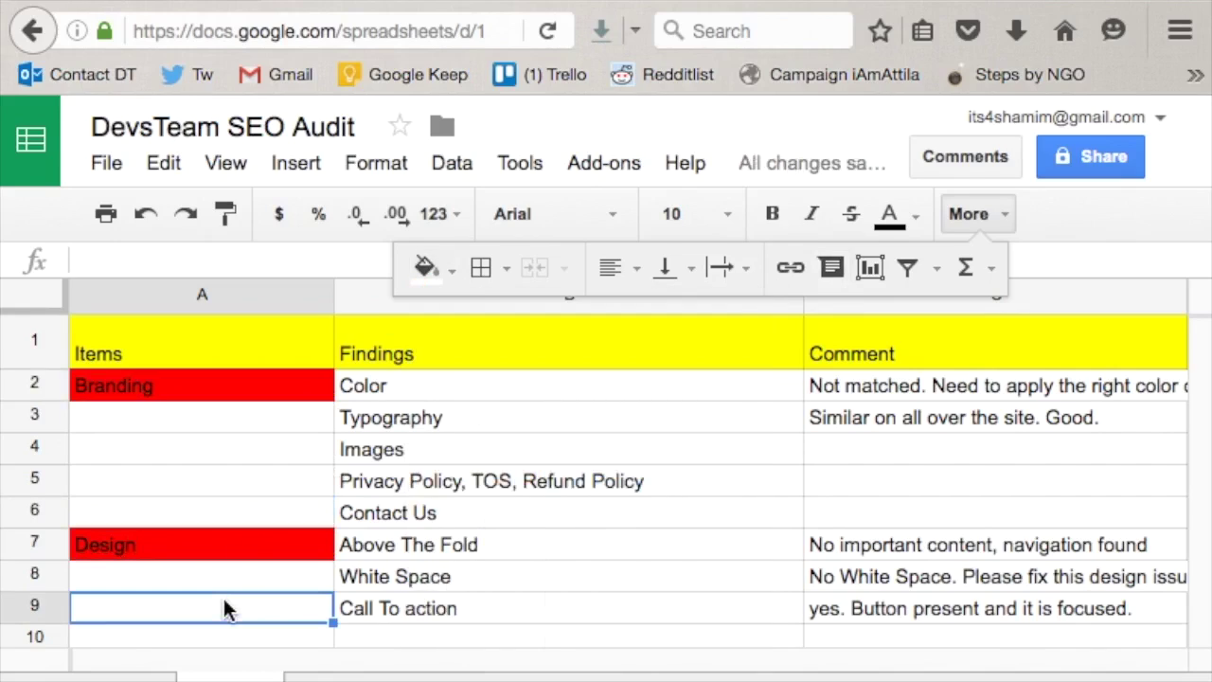
- Enter "Coding" in A11 as the next audit item below the Design section
{"action": "scroll", "coordinate": [227, 609], "scroll_direction": "down", "scroll_amount": 3}
{"action": "scroll", "coordinate": [228, 606], "scroll_direction": "up", "scroll_amount": 2}
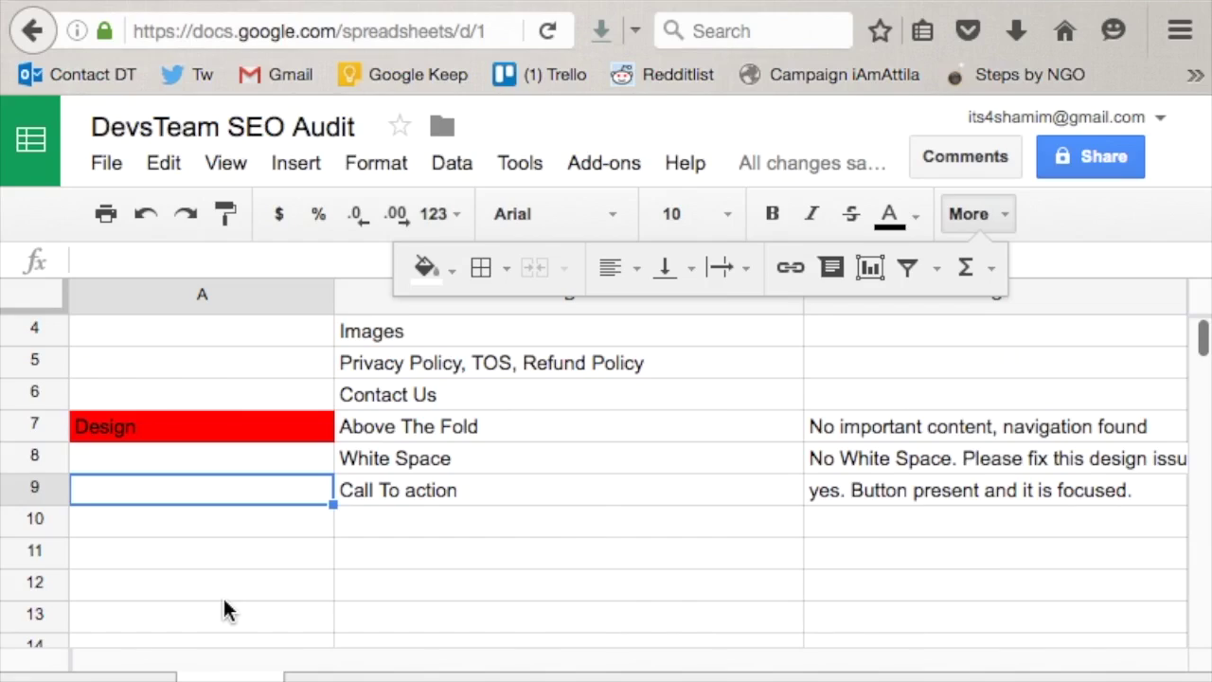
{"action": "left_click", "coordinate": [154, 565]}
{"action": "double_click", "coordinate": [150, 556]}
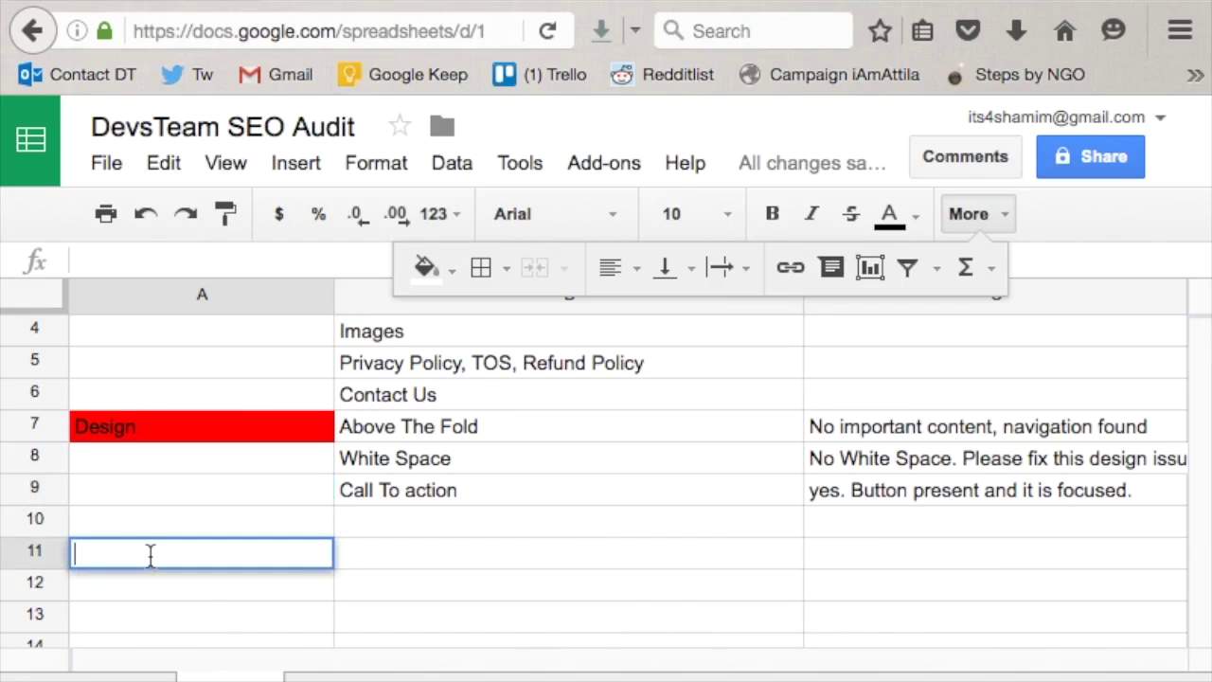
{"action": "type", "text": "Coding"}
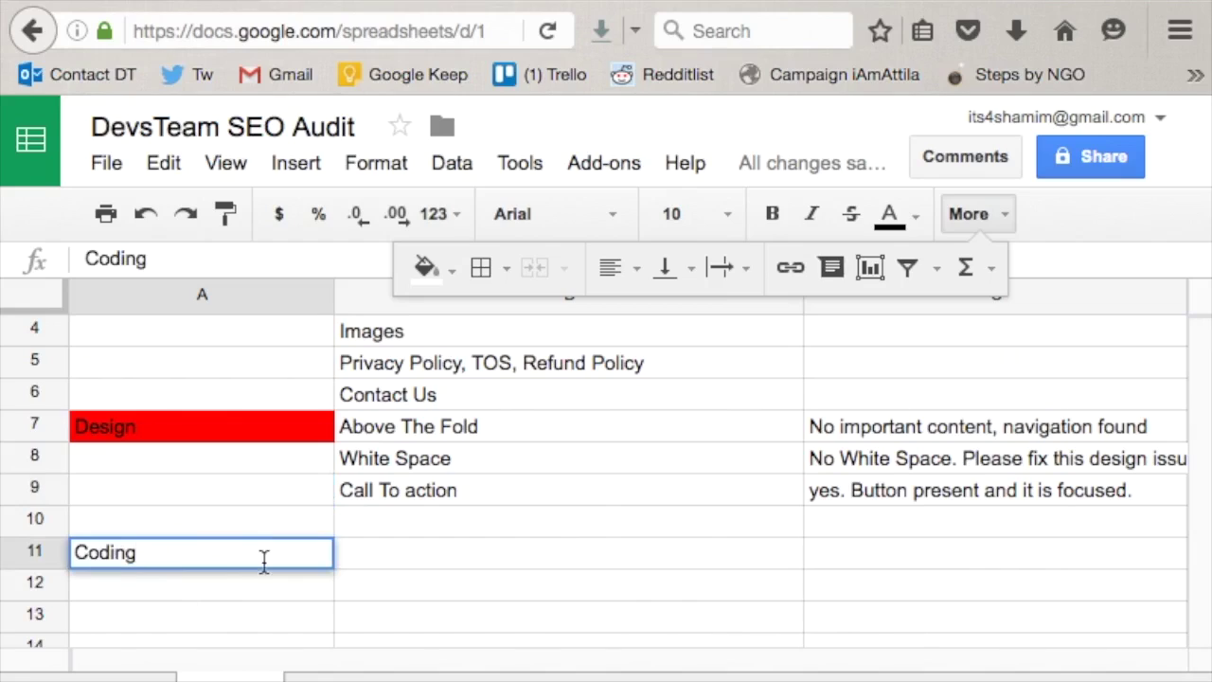
{"action": "key", "text": "Return"}
- Fill the Coding cell A11 with red to match the other item headings
{"action": "left_click", "coordinate": [237, 566]}
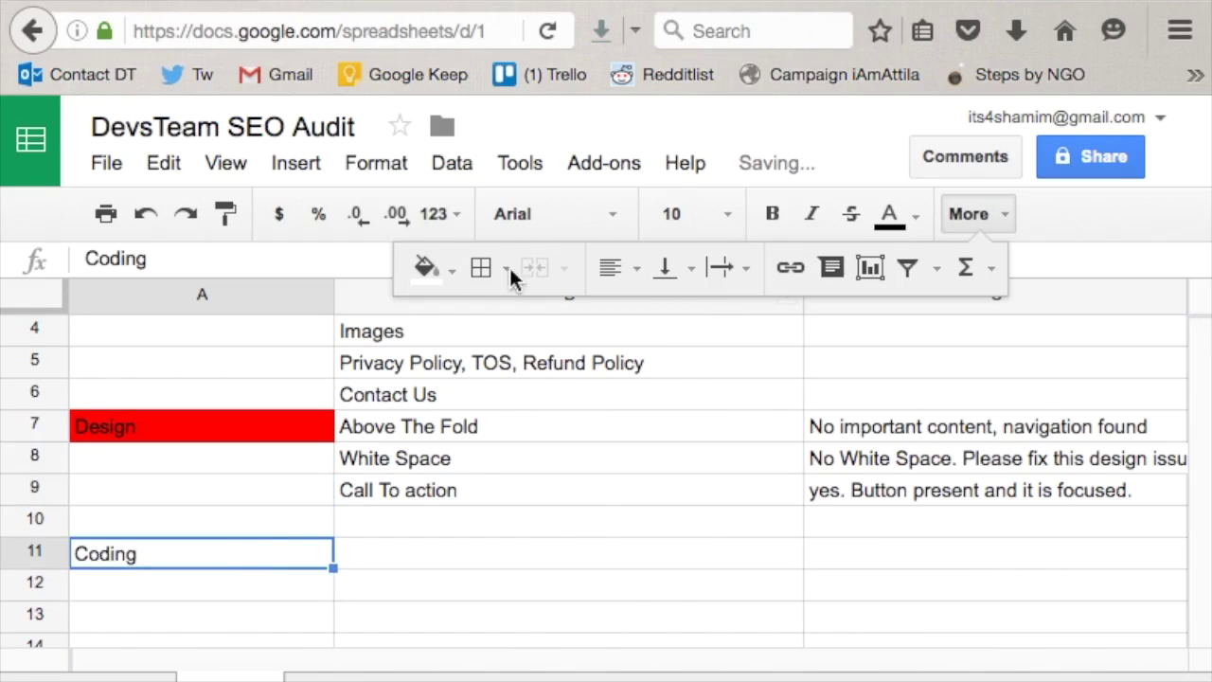
{"action": "left_click", "coordinate": [440, 277]}
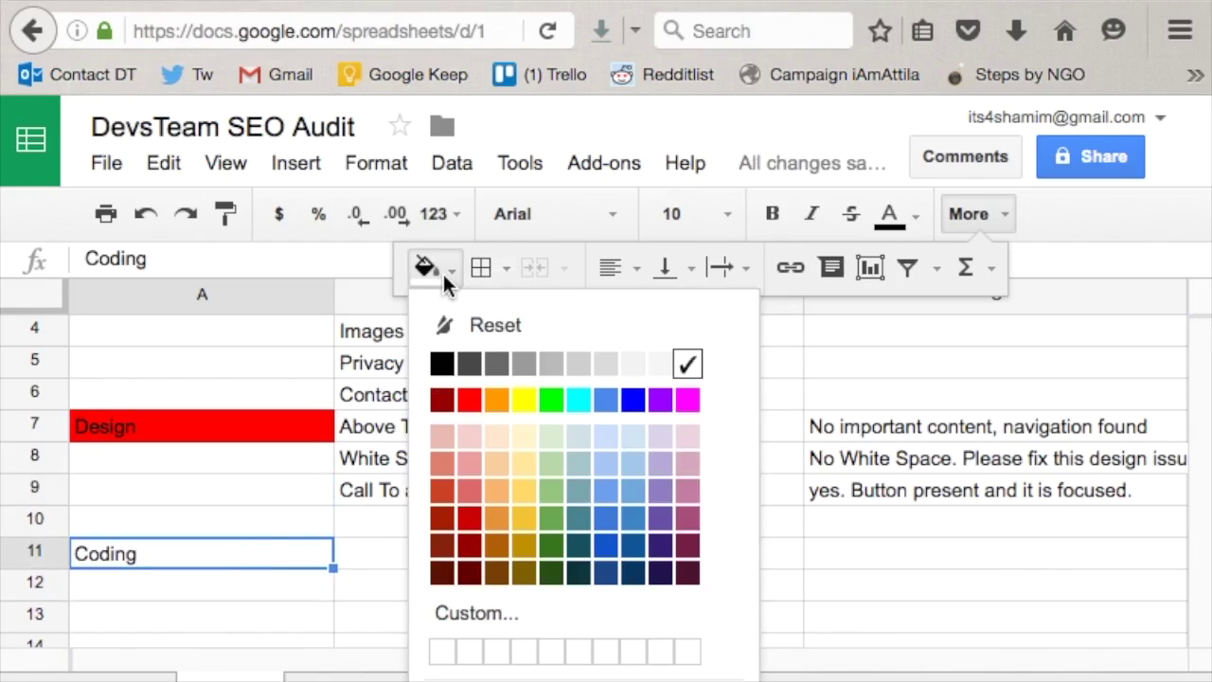
{"action": "left_click", "coordinate": [473, 402]}
{"action": "left_click", "coordinate": [422, 564]}
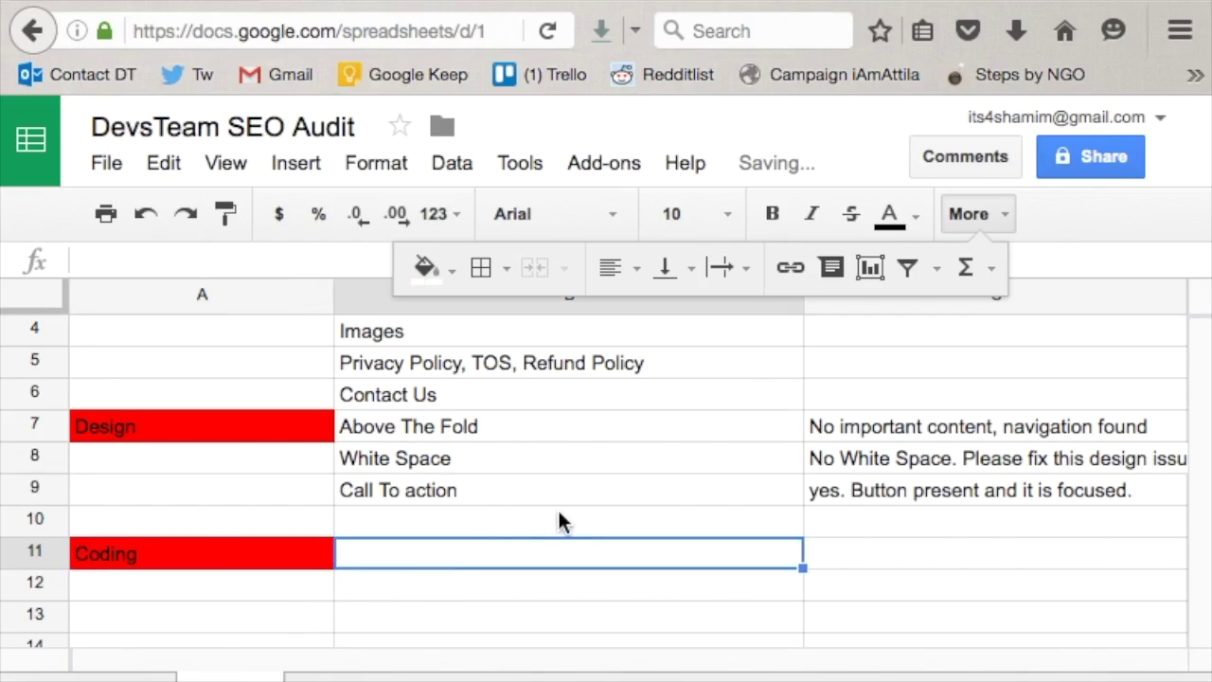
- Review the audit rows from Branding down to Coding, including the long comments in column C
{"action": "scroll", "coordinate": [559, 521], "scroll_direction": "up", "scroll_amount": 2}
{"action": "scroll", "coordinate": [559, 521], "scroll_direction": "right", "scroll_amount": 2}
{"action": "scroll", "coordinate": [558, 521], "scroll_direction": "down", "scroll_amount": 3}
{"action": "scroll", "coordinate": [559, 521], "scroll_direction": "up", "scroll_amount": 3}
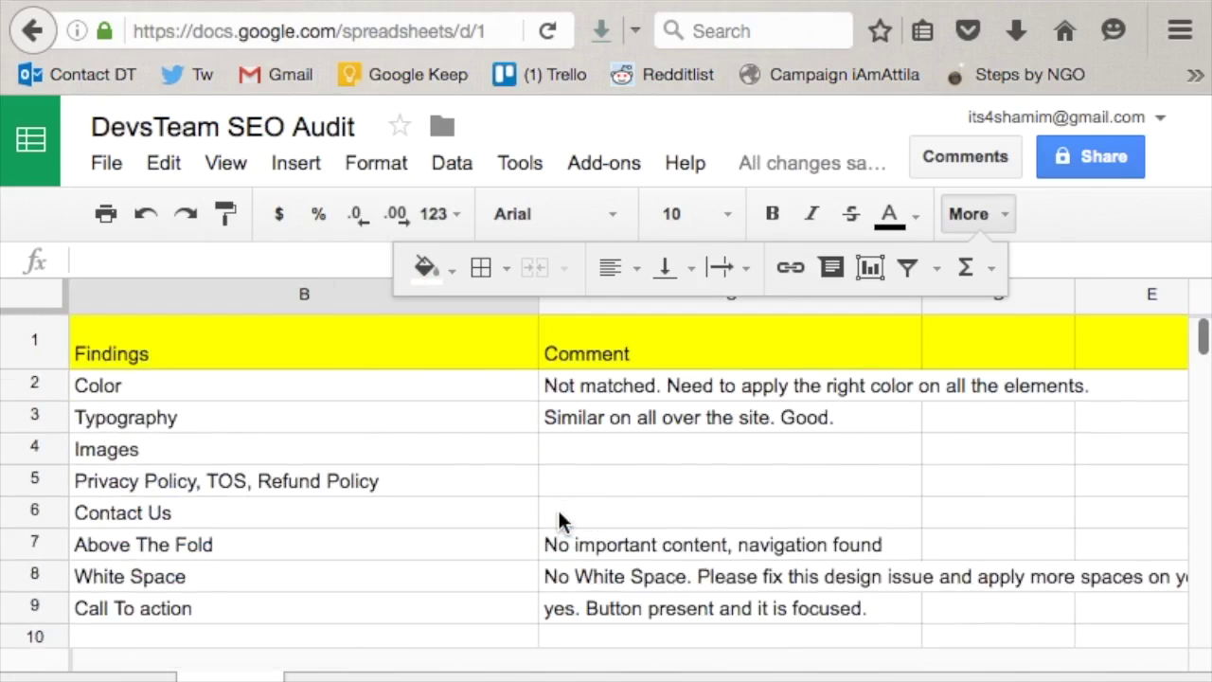
{"action": "scroll", "coordinate": [559, 521], "scroll_direction": "down", "scroll_amount": 2}
{"action": "scroll", "coordinate": [559, 520], "scroll_direction": "up", "scroll_amount": 2}
{"action": "scroll", "coordinate": [559, 521], "scroll_direction": "left", "scroll_amount": 2}
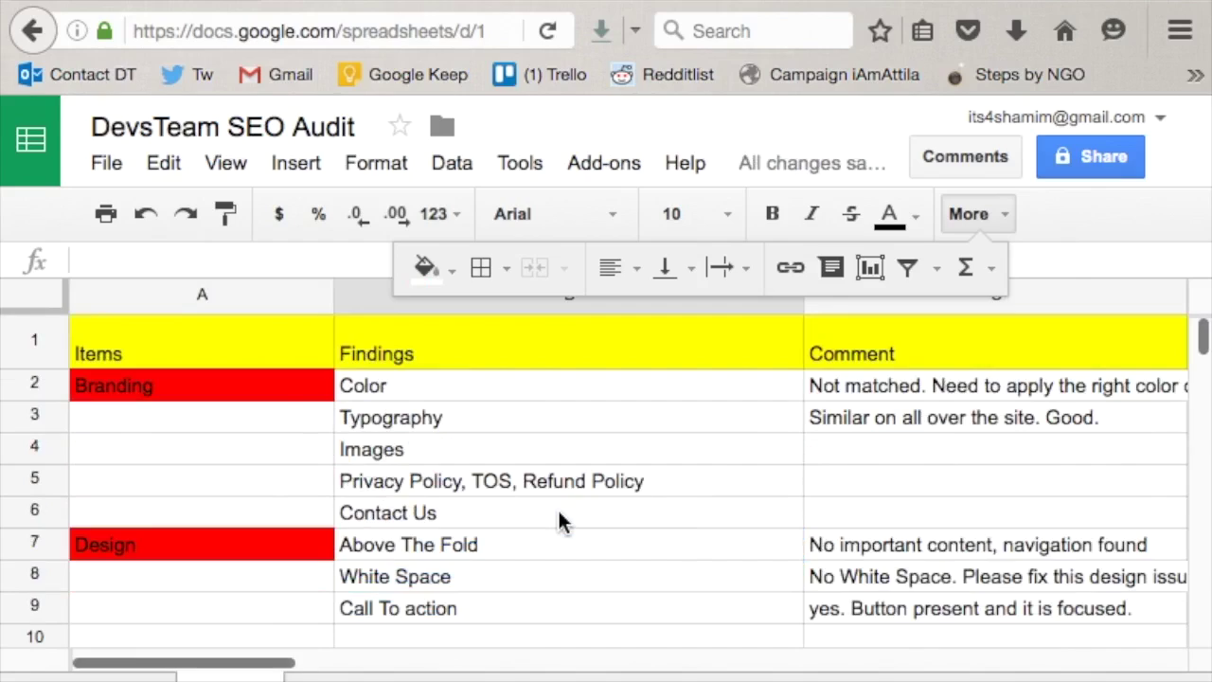
{"action": "left_click", "coordinate": [274, 566]}
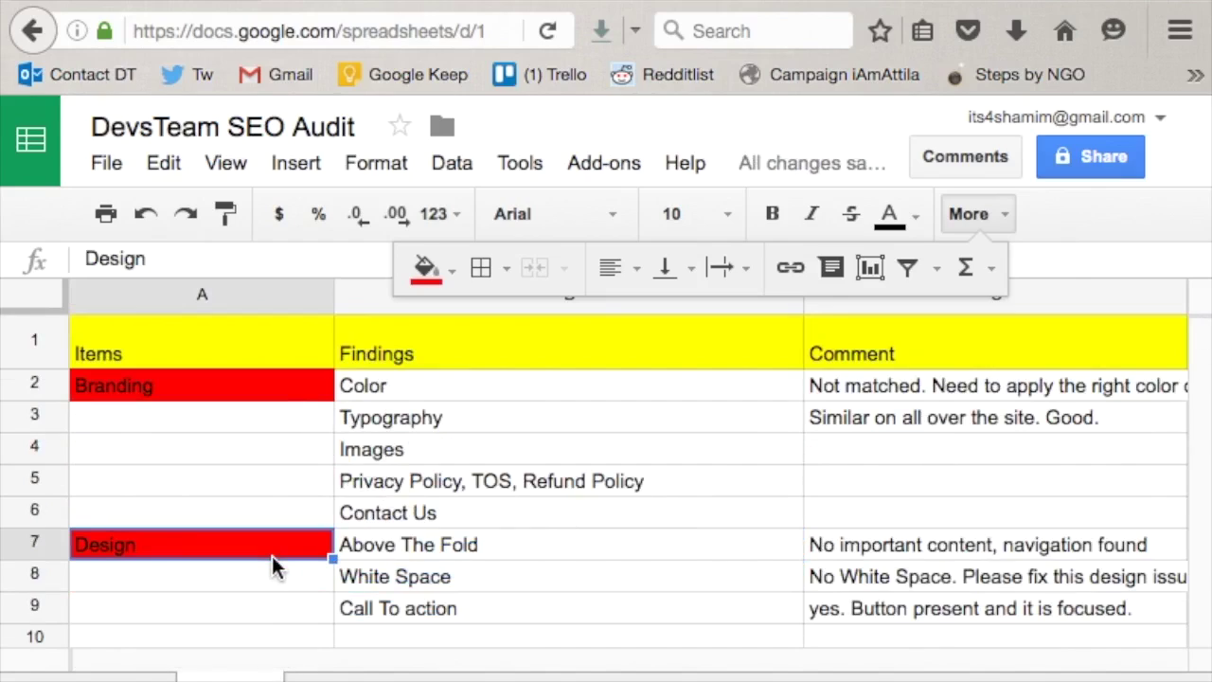
{"action": "key", "text": "Down"}
{"action": "key", "text": "Down"}
{"action": "key", "text": "Down"}
{"action": "key", "text": "Down"}
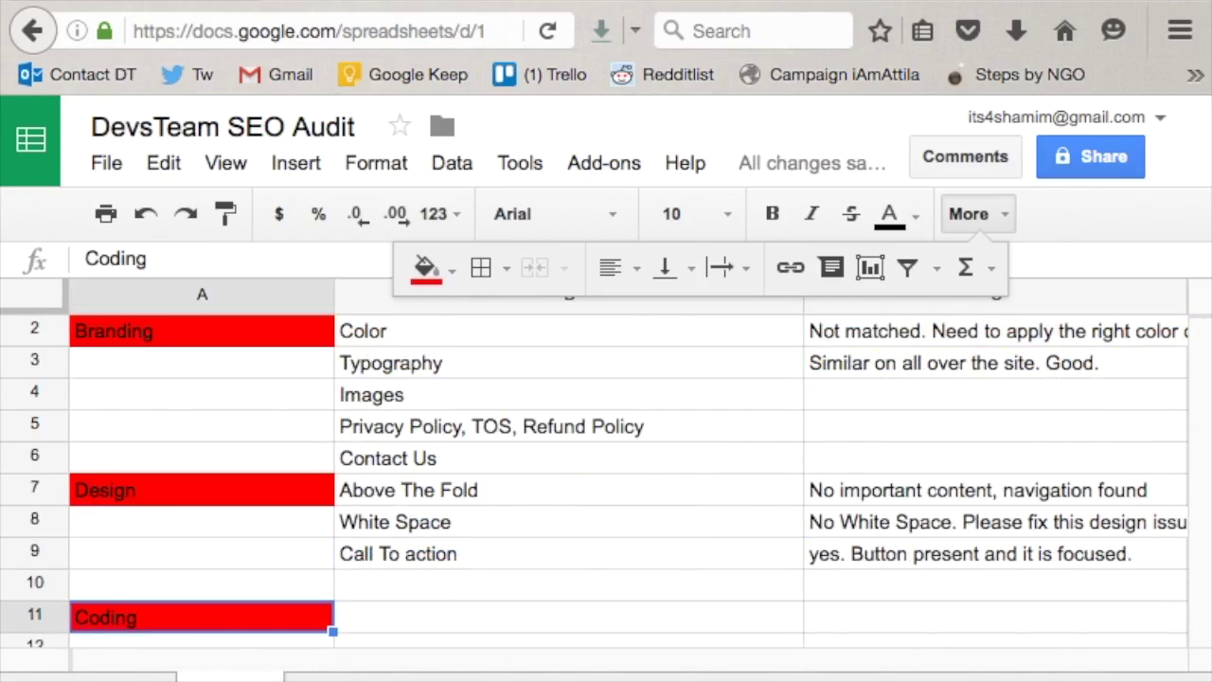
- Enter the finding "Sub Heading" in B11 beside the Coding item
{"action": "left_click", "coordinate": [405, 607]}
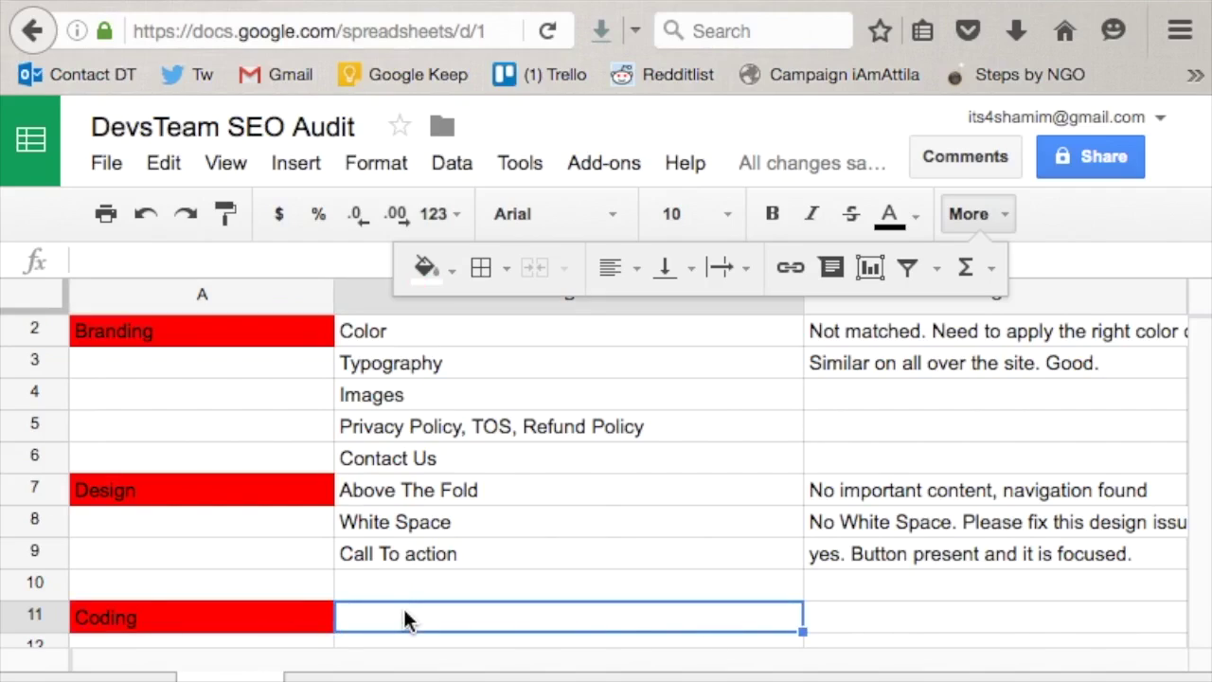
{"action": "double_click", "coordinate": [405, 611]}
{"action": "type", "text": "Sub Heading"}
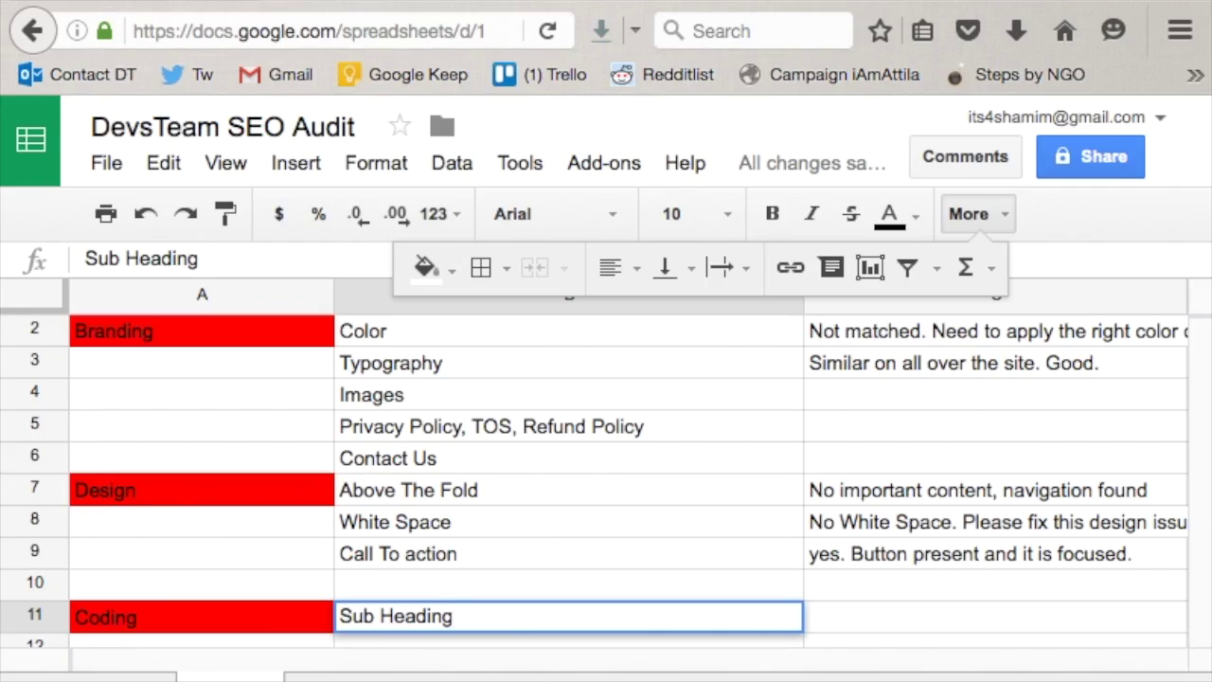
- Read the Use Headers and Subheaders Properly item in the Preview checklist, highlighting the sentence about limiting H1 headers to one per page
{"action": "left_click", "coordinate": [989, 667]}
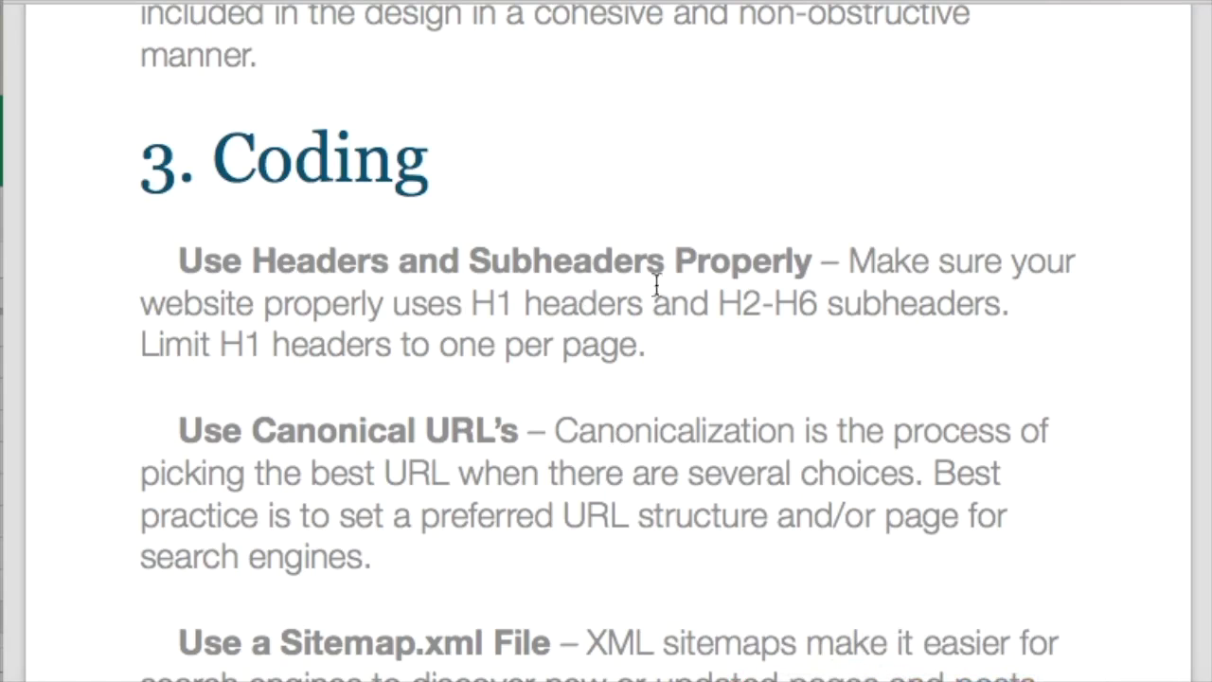
{"action": "left_click_drag", "start_coordinate": [263, 305], "coordinate": [1007, 323]}
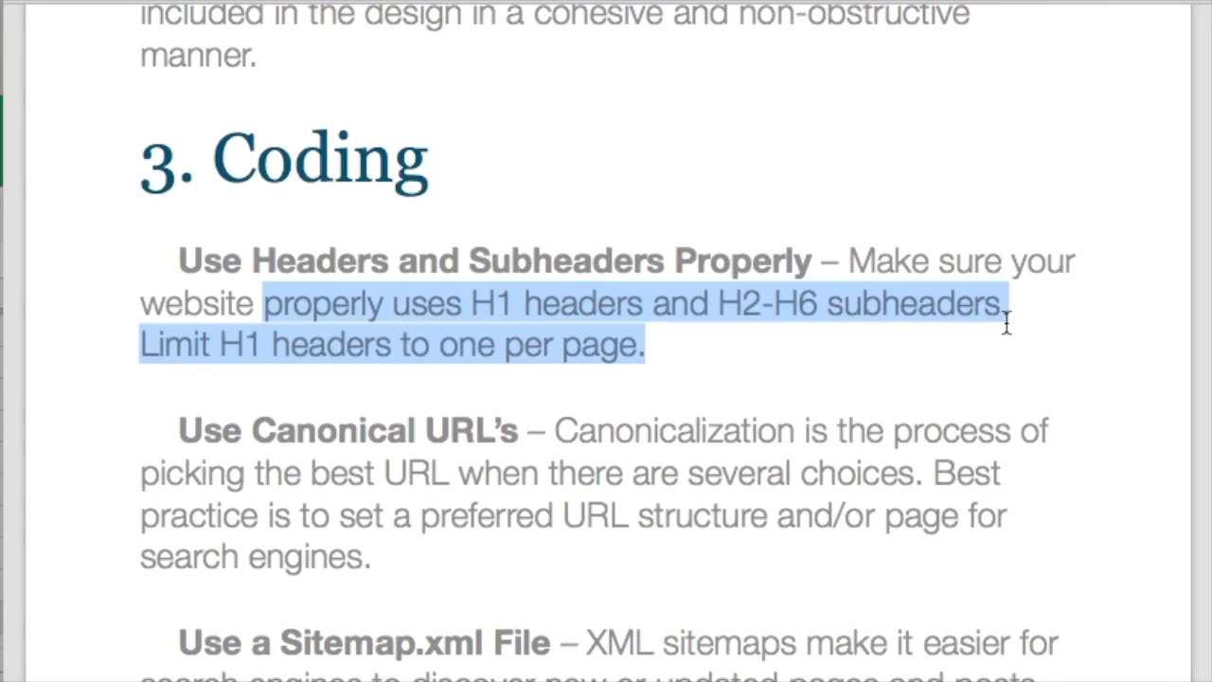
{"action": "left_click", "coordinate": [465, 373]}
{"action": "left_click_drag", "start_coordinate": [139, 356], "coordinate": [703, 346]}
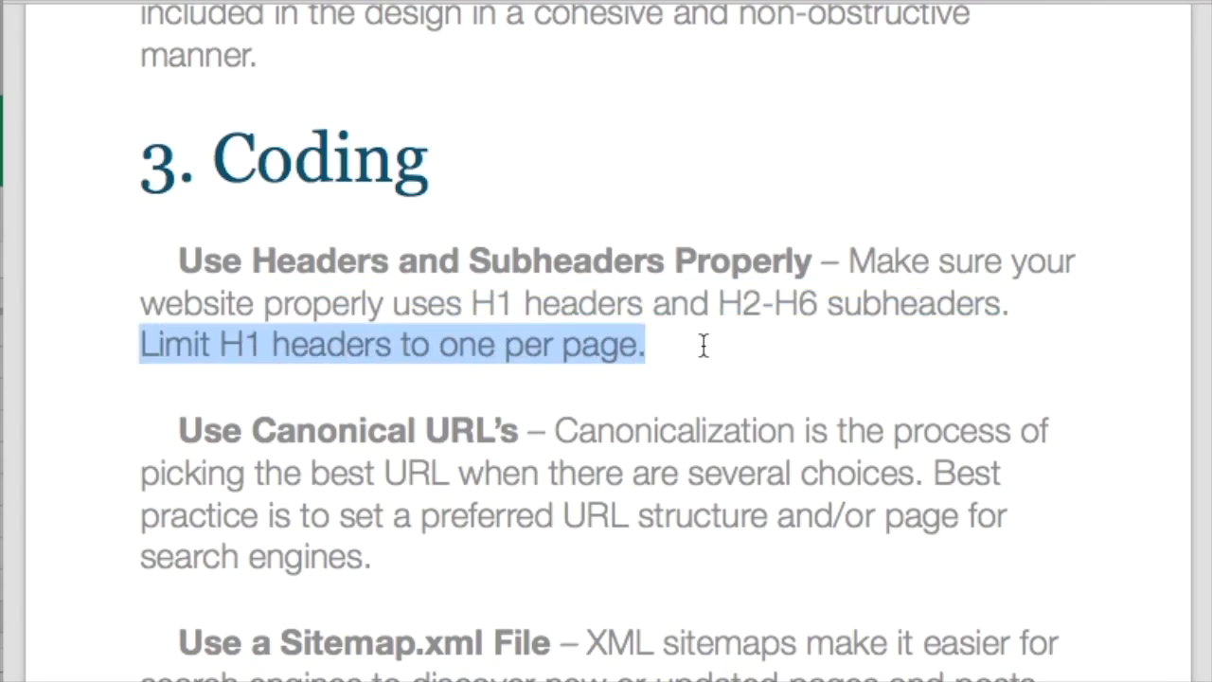
- Switch to Firefox and examine the DevsTeam homepage's main heading, highlighting "INTERNET MARKETING COMPANY FOCUSED ON ROI"
{"action": "mouse_move", "coordinate": [394, 676]}
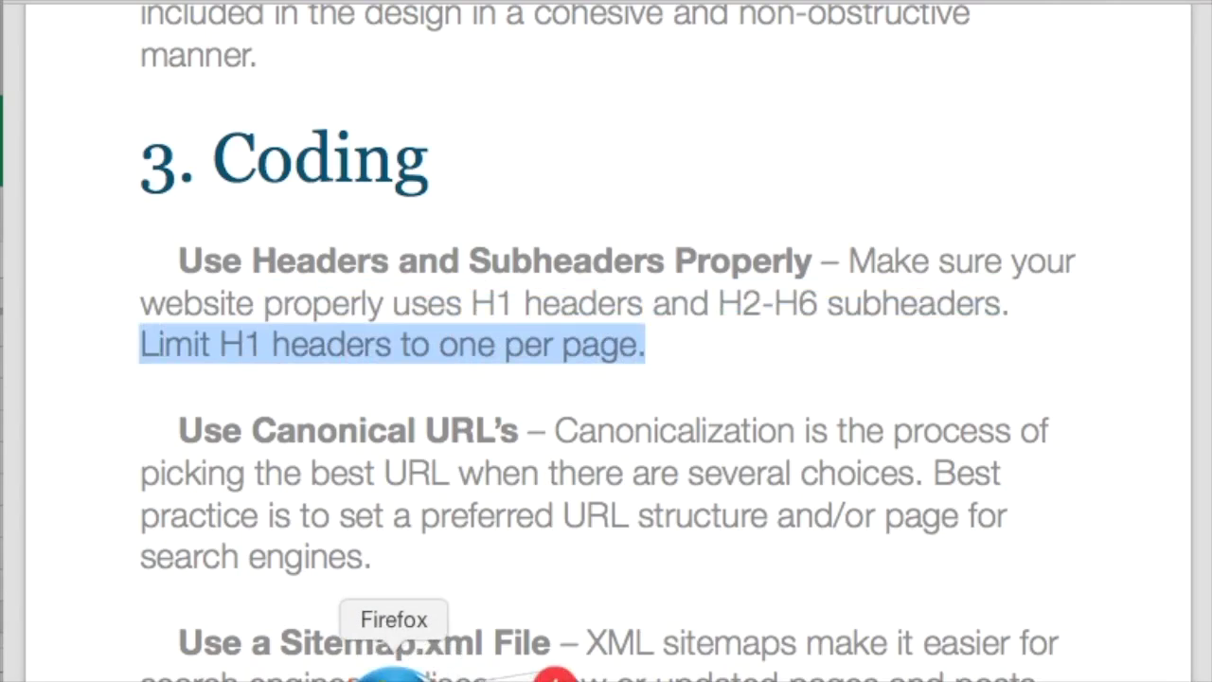
{"action": "left_click", "coordinate": [394, 677]}
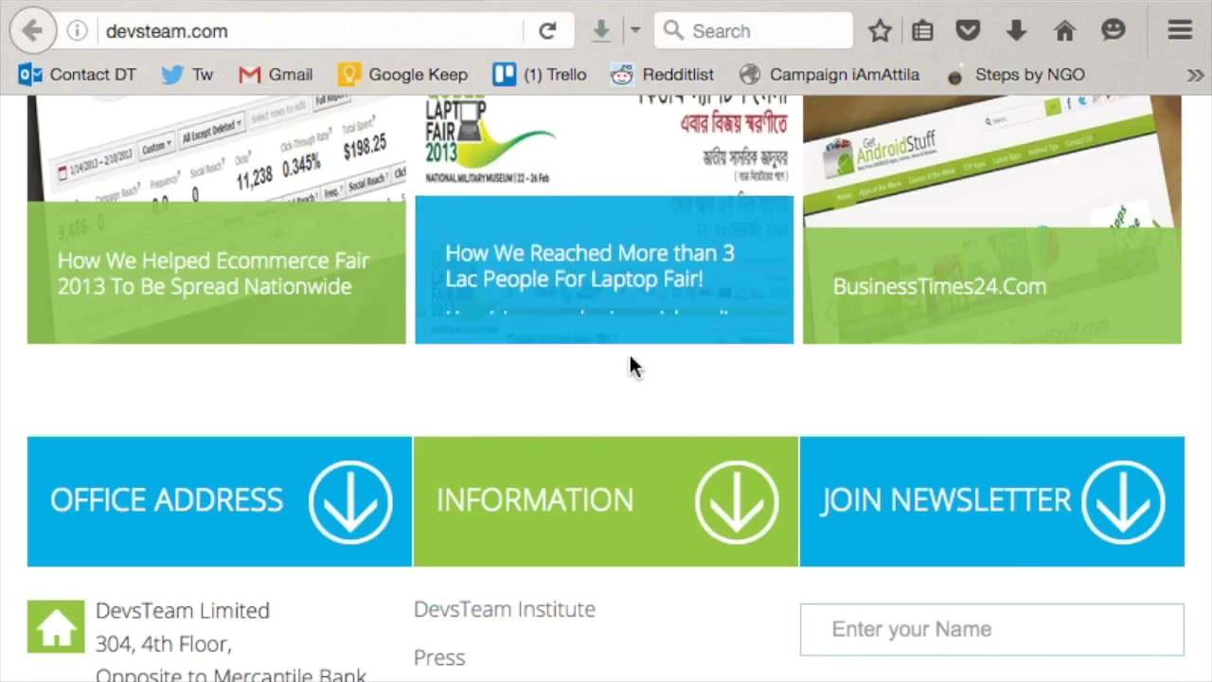
{"action": "scroll", "coordinate": [629, 360], "scroll_direction": "up", "scroll_amount": 15}
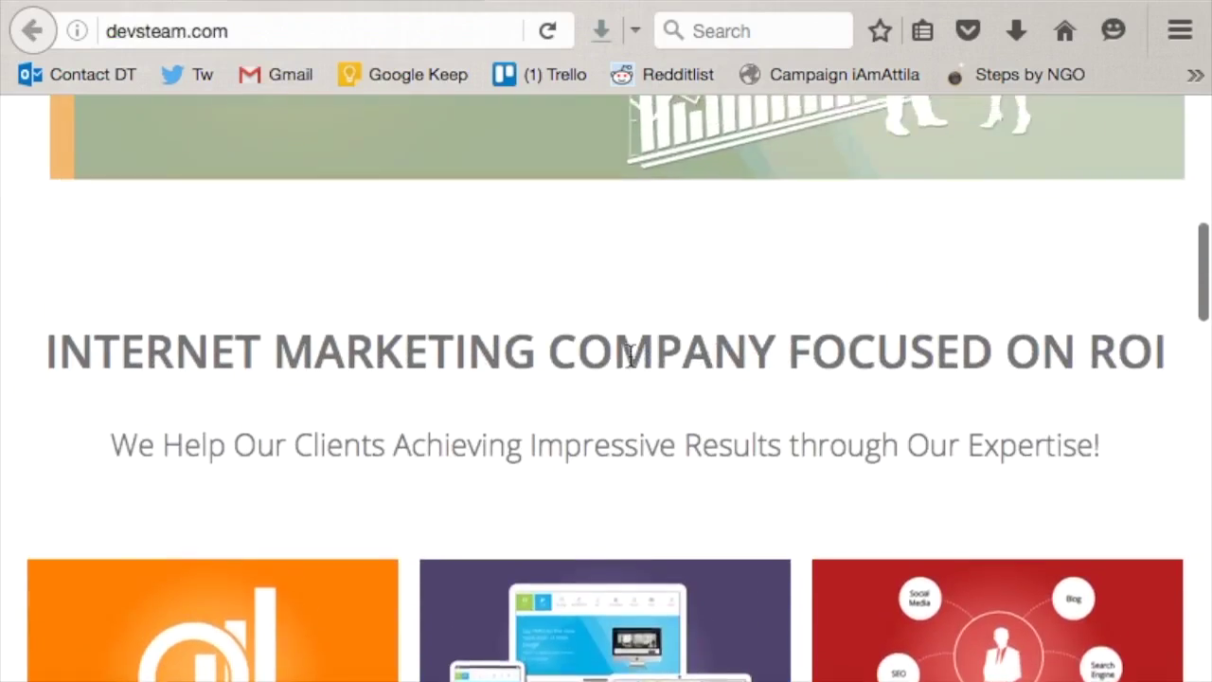
{"action": "scroll", "coordinate": [630, 365], "scroll_direction": "down", "scroll_amount": 4}
{"action": "scroll", "coordinate": [631, 366], "scroll_direction": "up", "scroll_amount": 4}
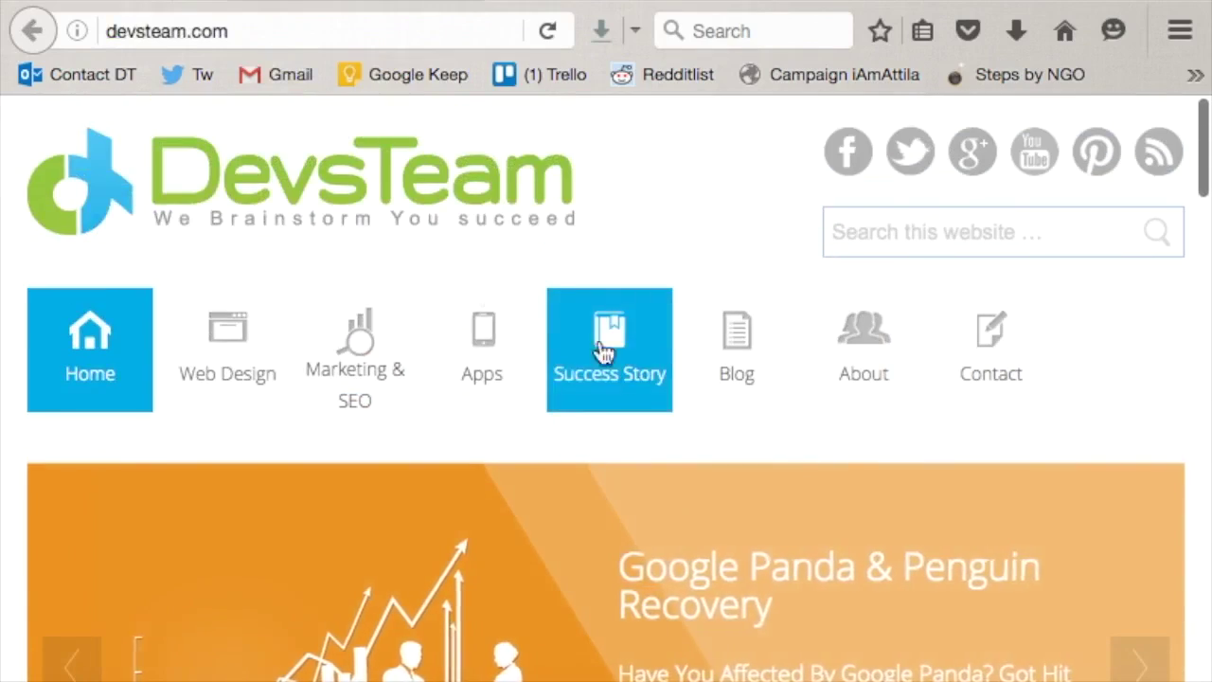
{"action": "scroll", "coordinate": [503, 398], "scroll_direction": "down", "scroll_amount": 6}
{"action": "scroll", "coordinate": [503, 397], "scroll_direction": "down", "scroll_amount": 6}
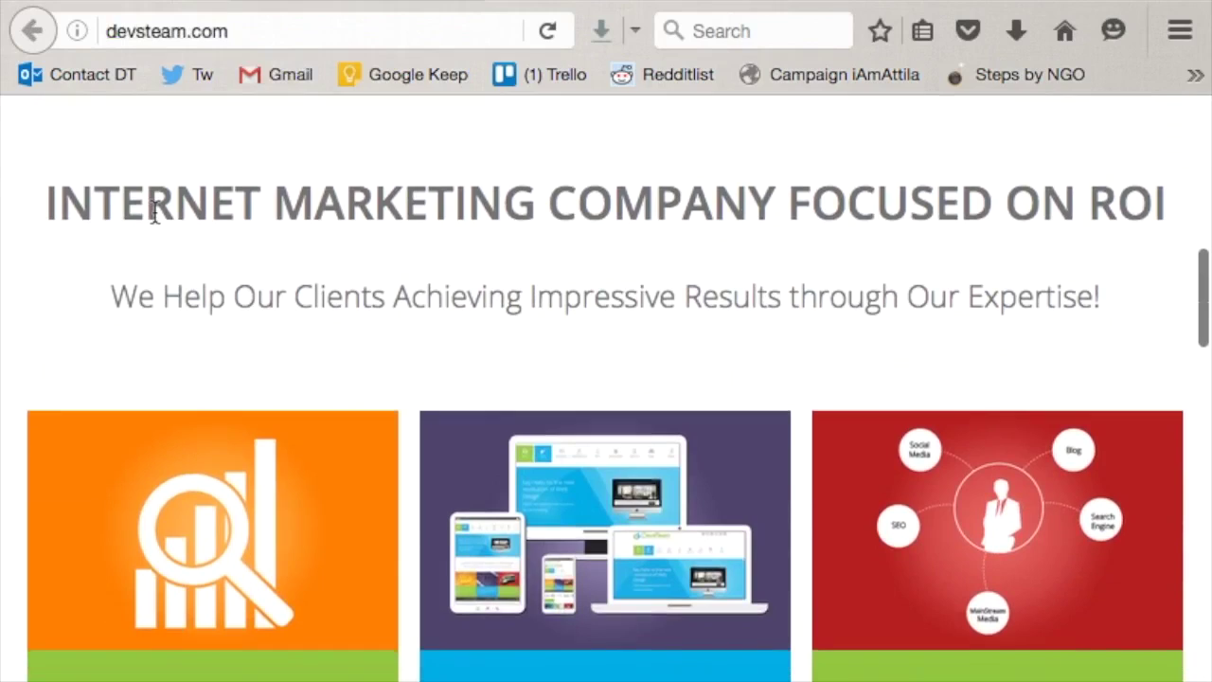
{"action": "left_click_drag", "start_coordinate": [50, 202], "coordinate": [901, 189]}
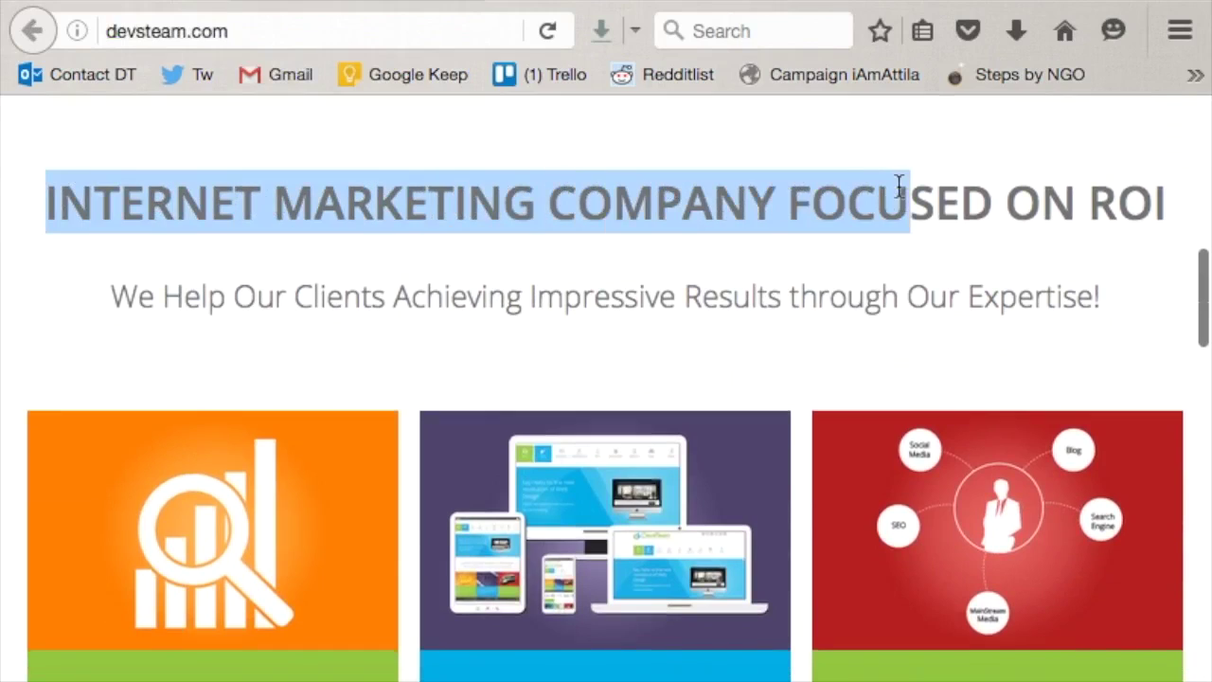
{"action": "left_click_drag", "start_coordinate": [1147, 149], "coordinate": [1157, 177]}
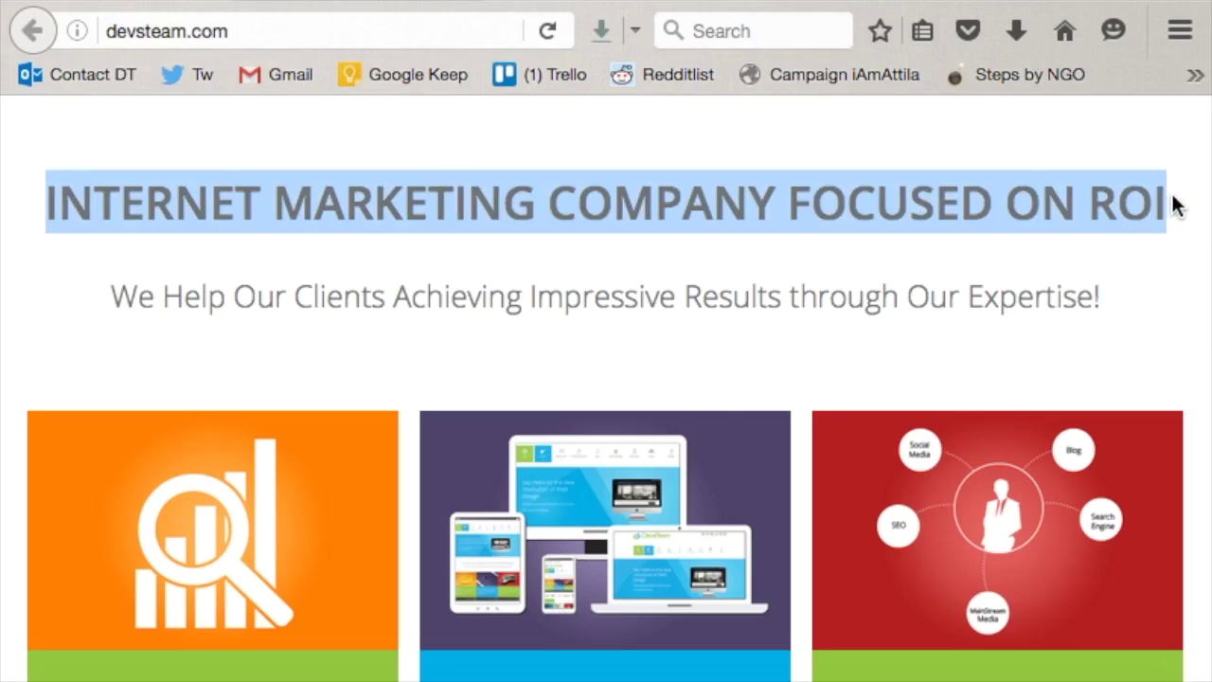
- Highlight the subheadings of the Responsive Web Design, Search Engine Optimization and Online Reputation Management boxes on the homepage
{"action": "scroll", "coordinate": [934, 400], "scroll_direction": "down", "scroll_amount": 3}
{"action": "left_click_drag", "start_coordinate": [747, 523], "coordinate": [431, 533]}
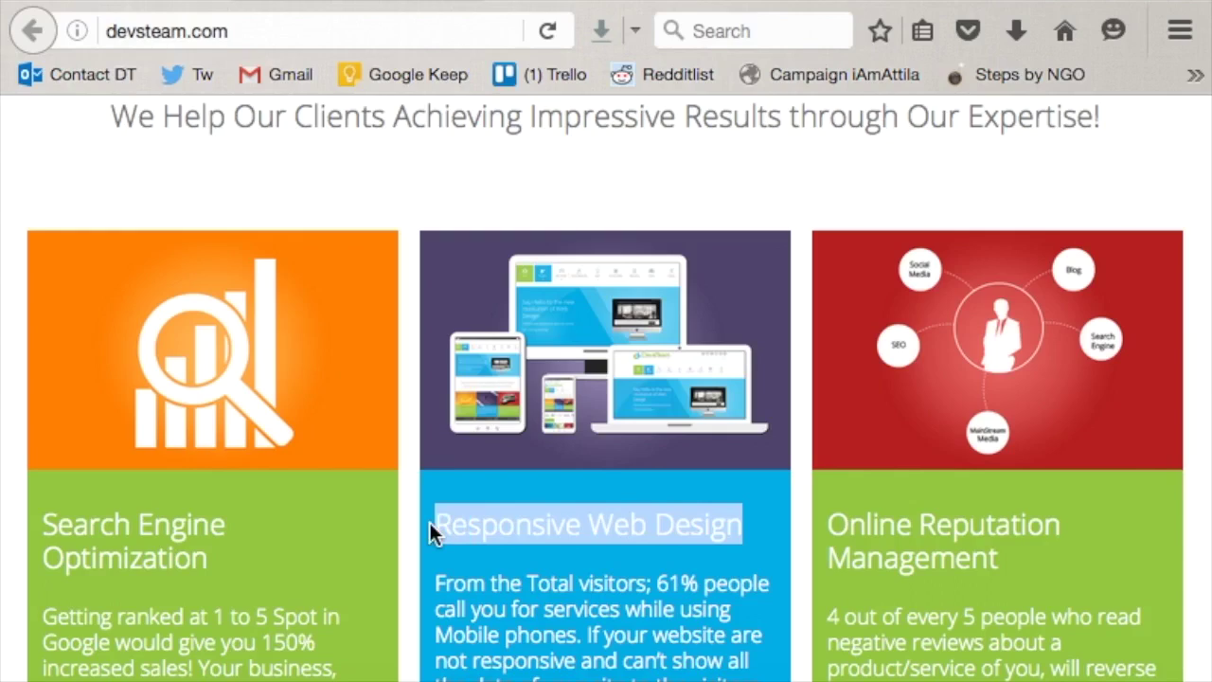
{"action": "left_click_drag", "start_coordinate": [207, 562], "coordinate": [40, 534]}
{"action": "left_click_drag", "start_coordinate": [1023, 571], "coordinate": [801, 507]}
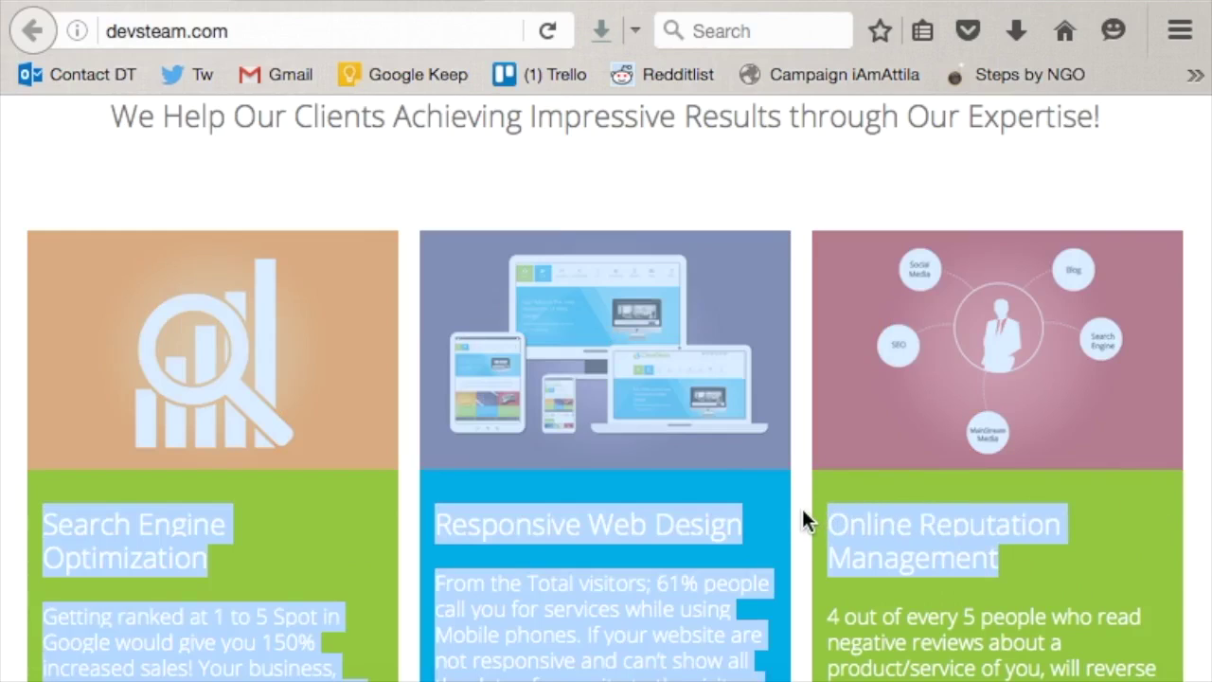
- Clear the text selection and open the homepage's source code, looking through it for the heading tags
{"action": "left_click", "coordinate": [651, 185]}
{"action": "right_click", "coordinate": [652, 185]}
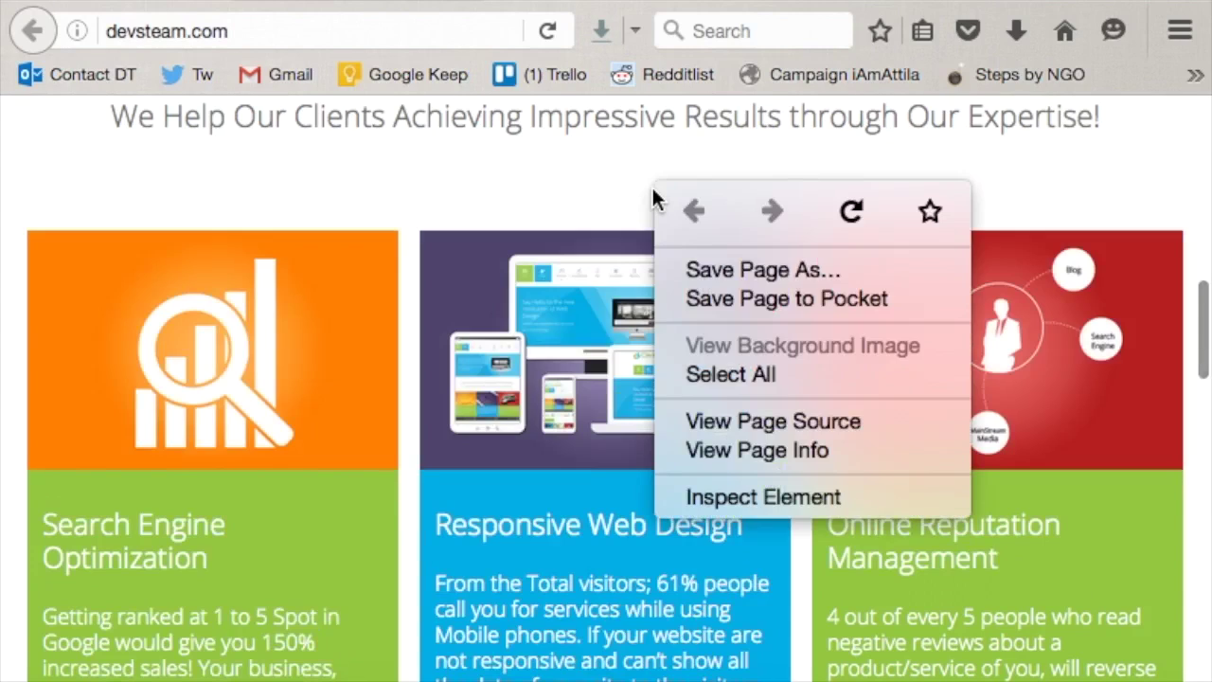
{"action": "left_click", "coordinate": [795, 417]}
{"action": "scroll", "coordinate": [762, 516], "scroll_direction": "down", "scroll_amount": 20}
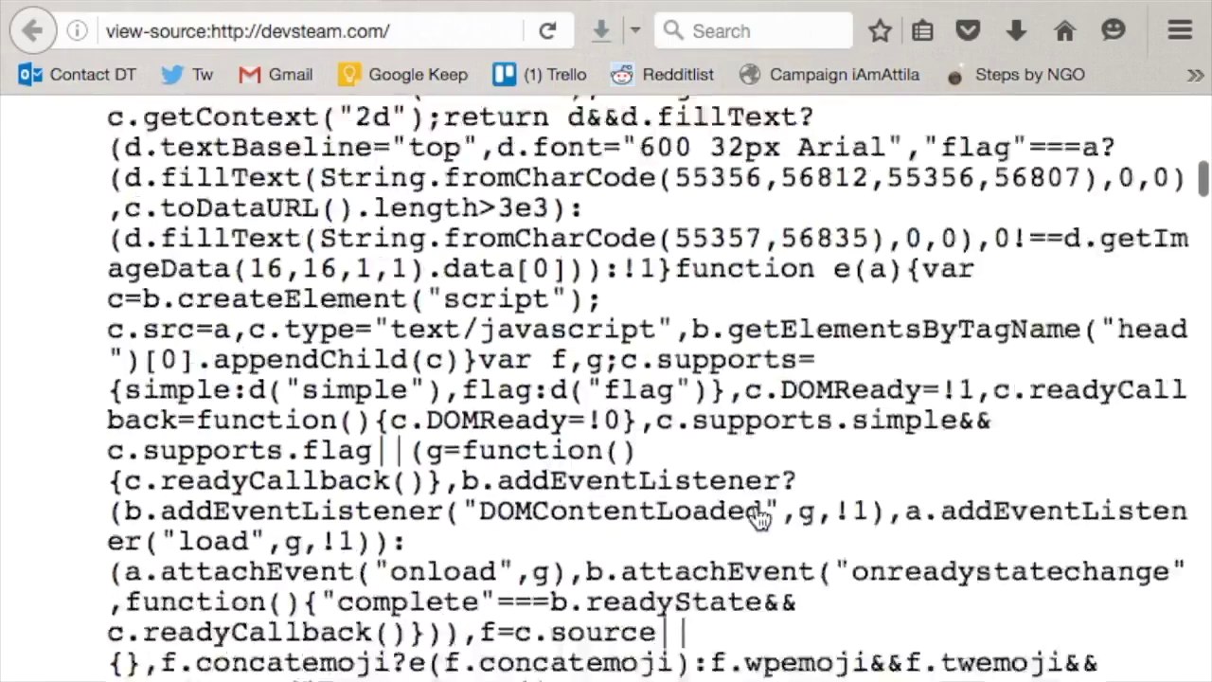
{"action": "scroll", "coordinate": [758, 512], "scroll_direction": "down", "scroll_amount": 20}
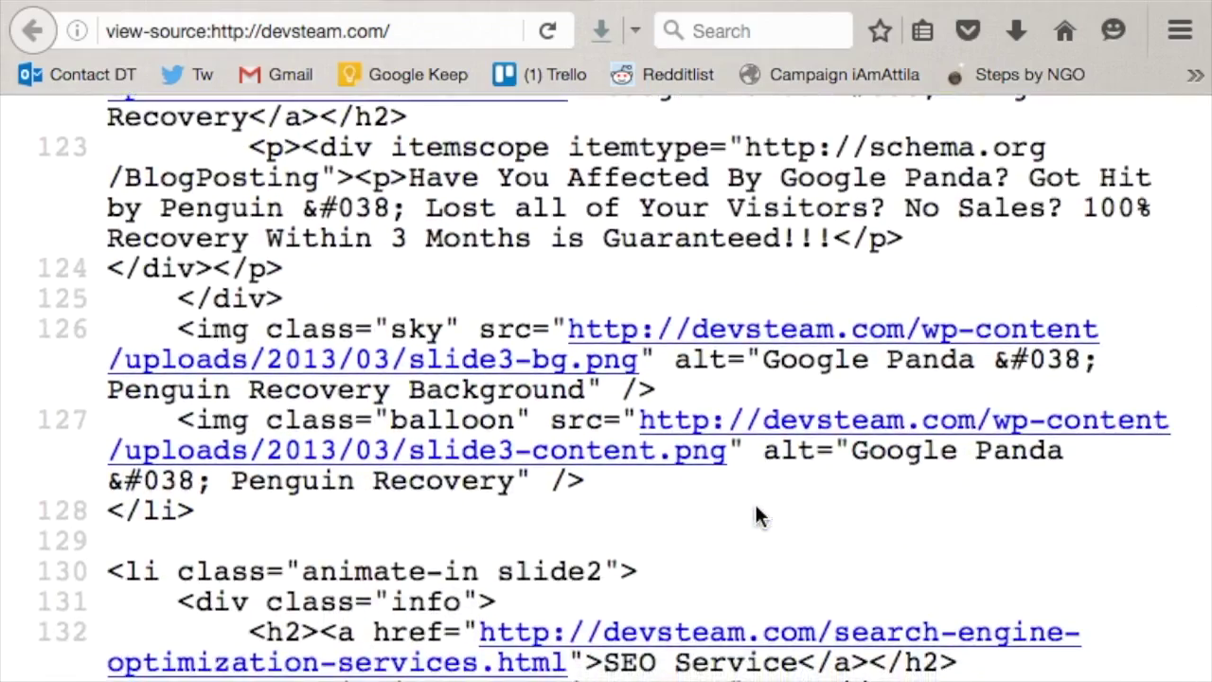
- Search the page source for "<h2>" and step back and forth through the matches
{"action": "type", "text": "<h2"}
{"action": "key", "text": "Escape"}
{"action": "type", "text": "<h"}
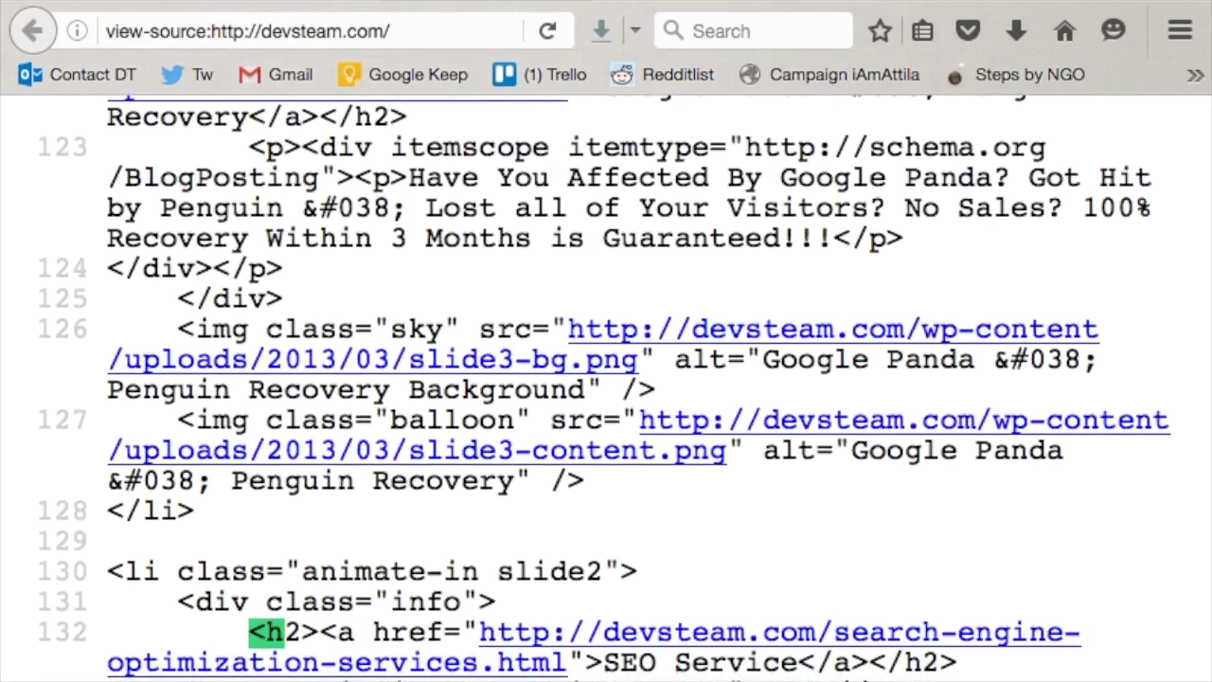
{"action": "type", "text": "2"}
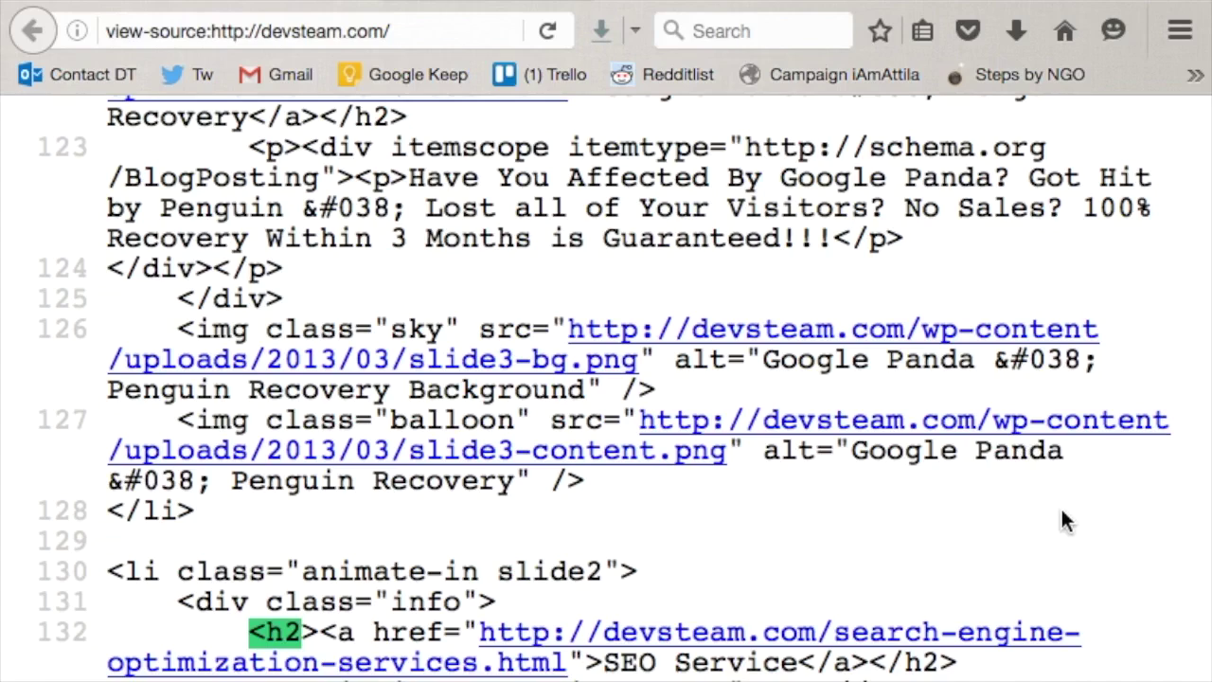
{"action": "scroll", "coordinate": [1062, 521], "scroll_direction": "down", "scroll_amount": 5}
{"action": "scroll", "coordinate": [572, 542], "scroll_direction": "down", "scroll_amount": 8}
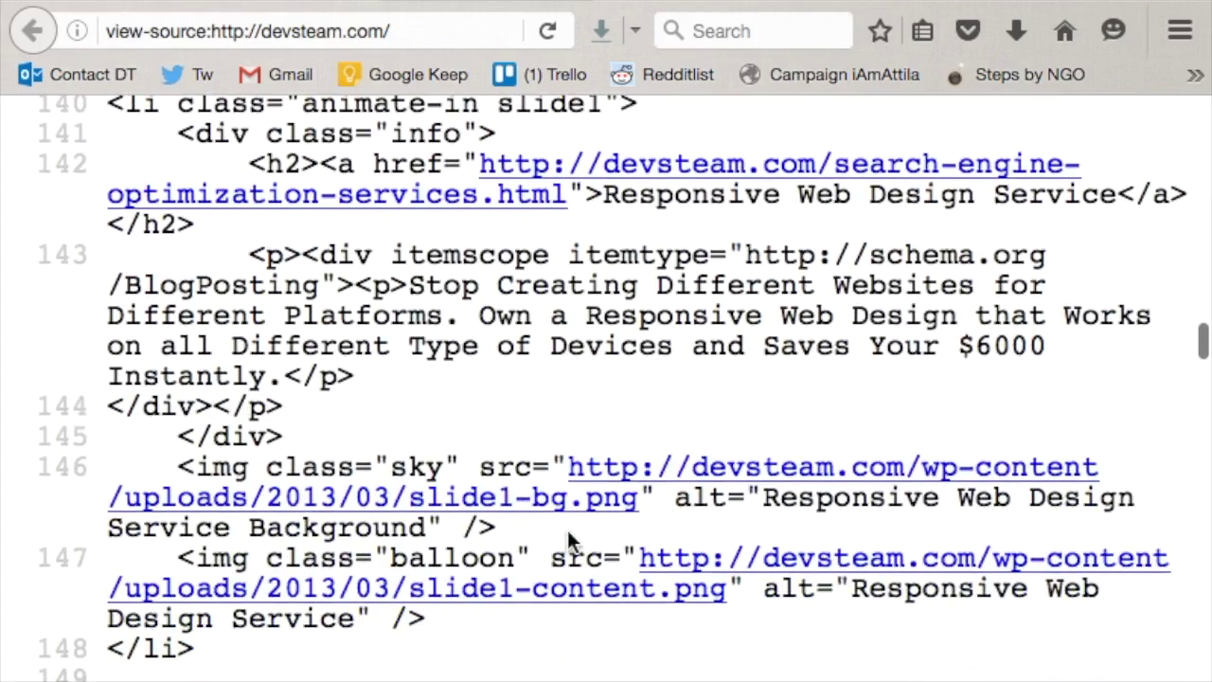
{"action": "type", "text": ">"}
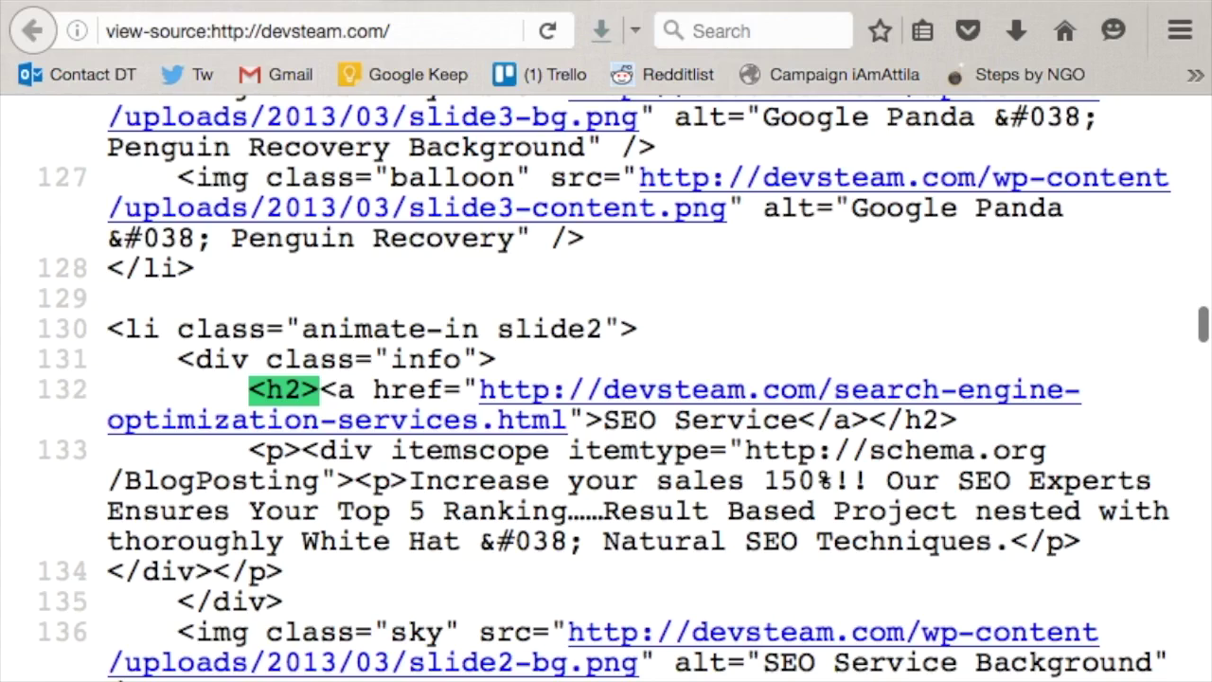
{"action": "key", "text": "Return"}
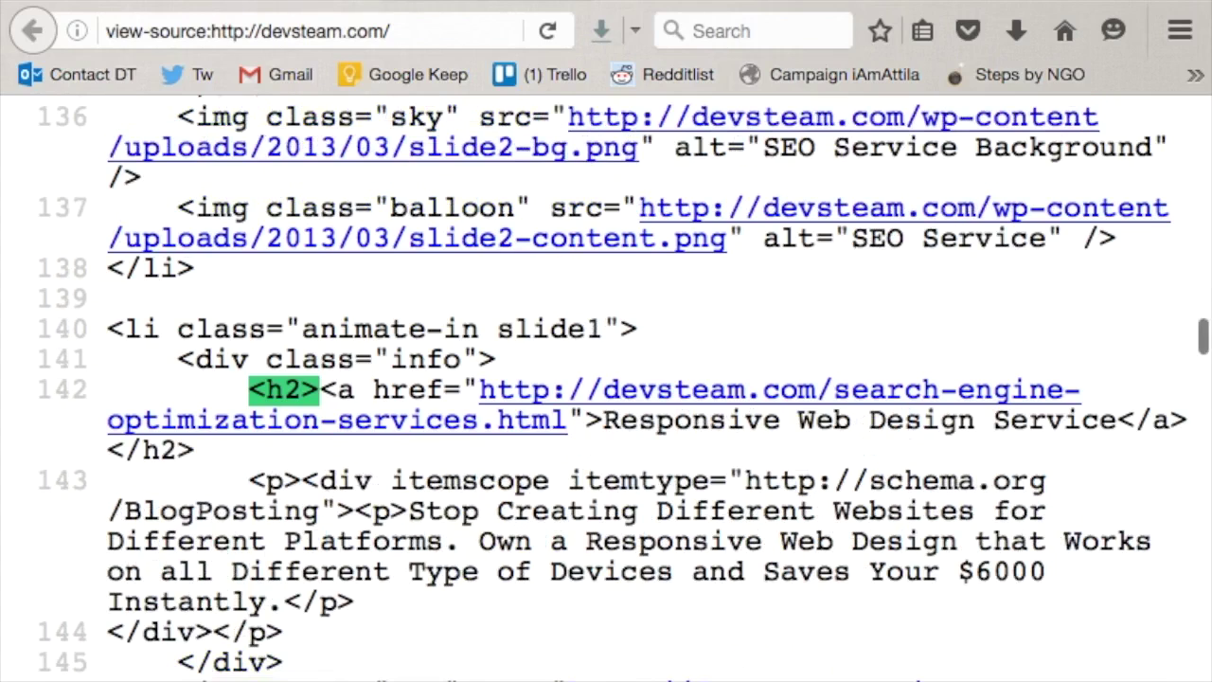
{"action": "key", "text": "shift+Return"}
{"action": "key", "text": "shift+Return"}
{"action": "key", "text": "Return"}
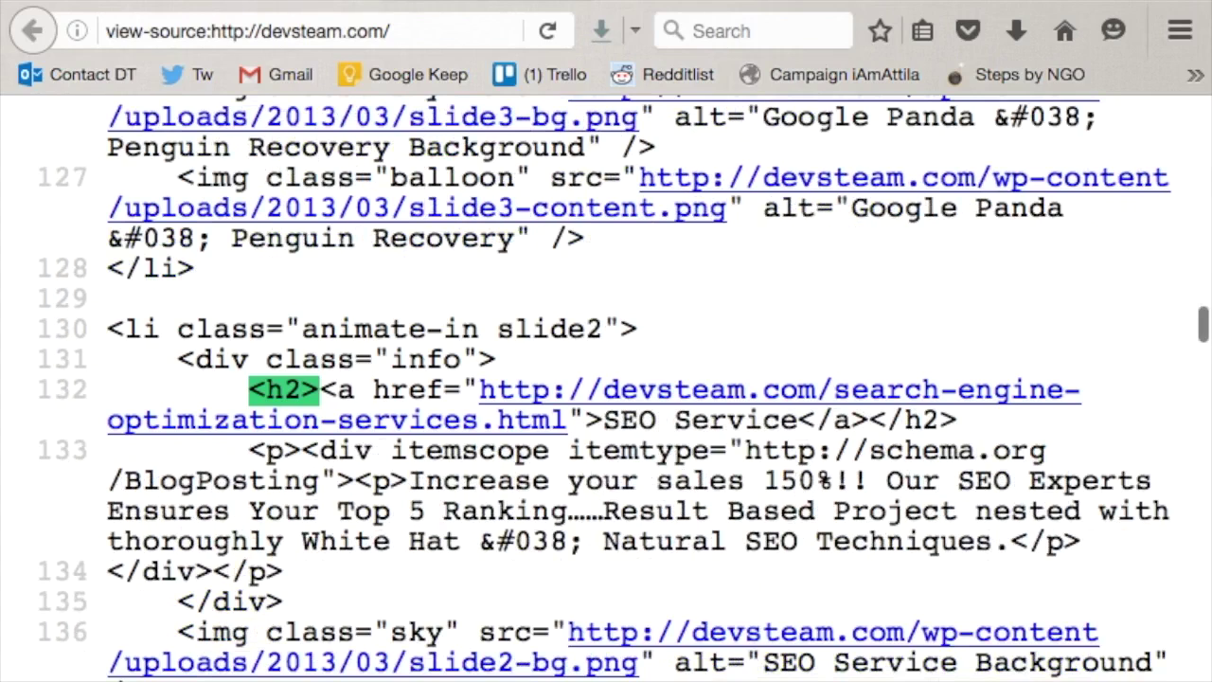
- Return to the DevsTeam homepage and compare the subheadings of the three service boxes, highlighting each one
{"action": "key", "text": "super+Left"}
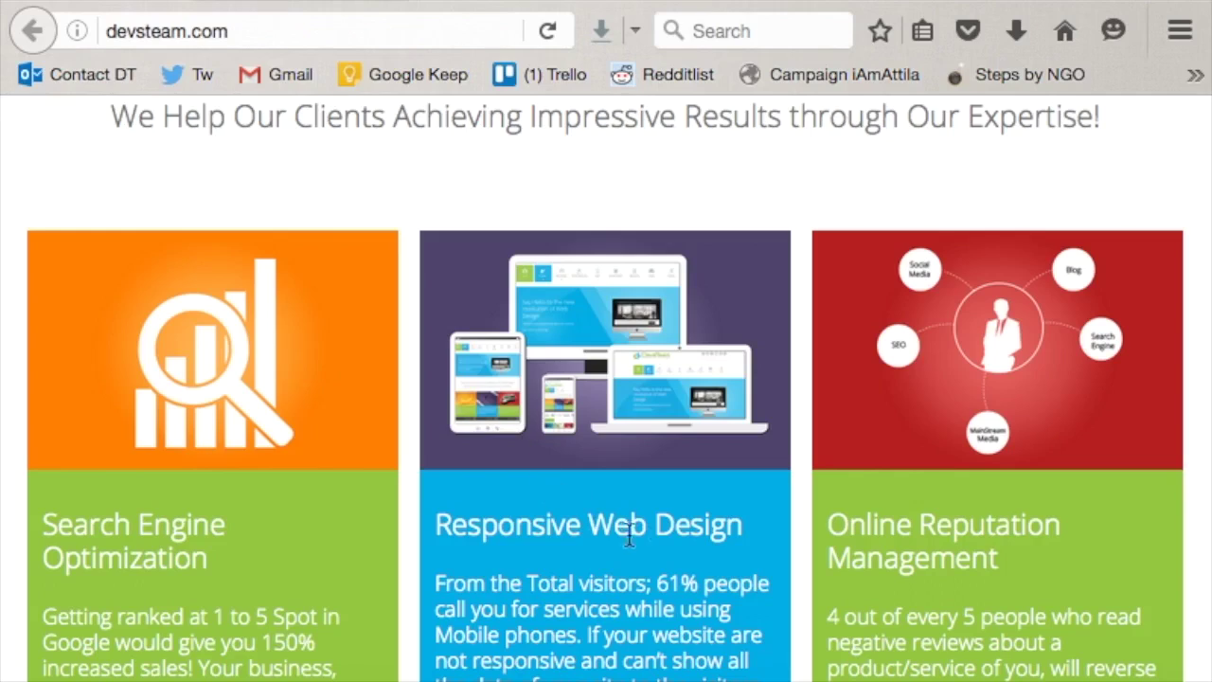
{"action": "left_click_drag", "start_coordinate": [749, 521], "coordinate": [410, 533]}
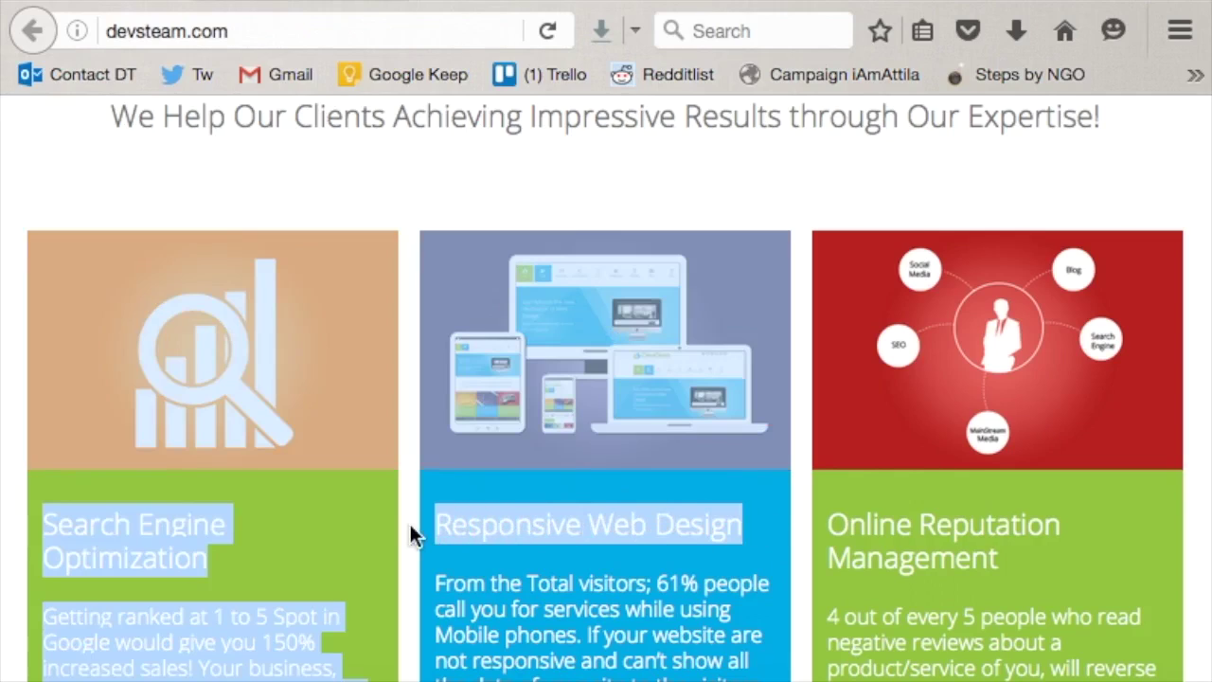
{"action": "scroll", "coordinate": [410, 533], "scroll_direction": "up", "scroll_amount": 3}
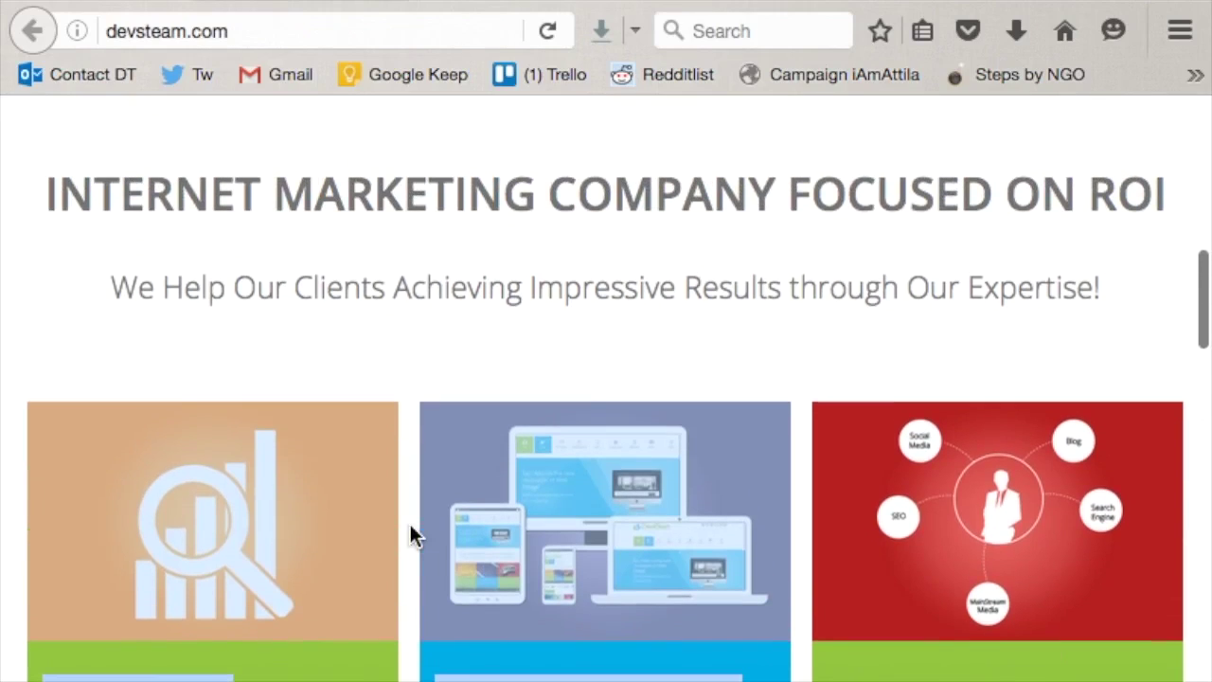
{"action": "scroll", "coordinate": [410, 526], "scroll_direction": "down", "scroll_amount": 5}
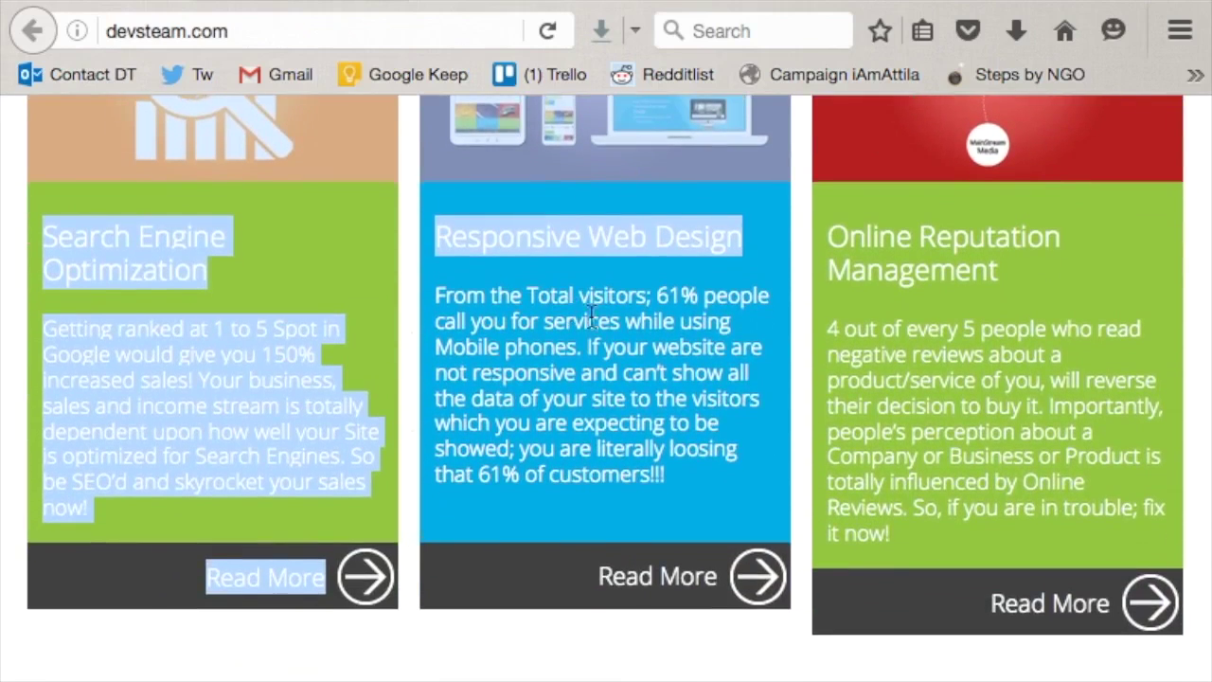
{"action": "left_click", "coordinate": [616, 337]}
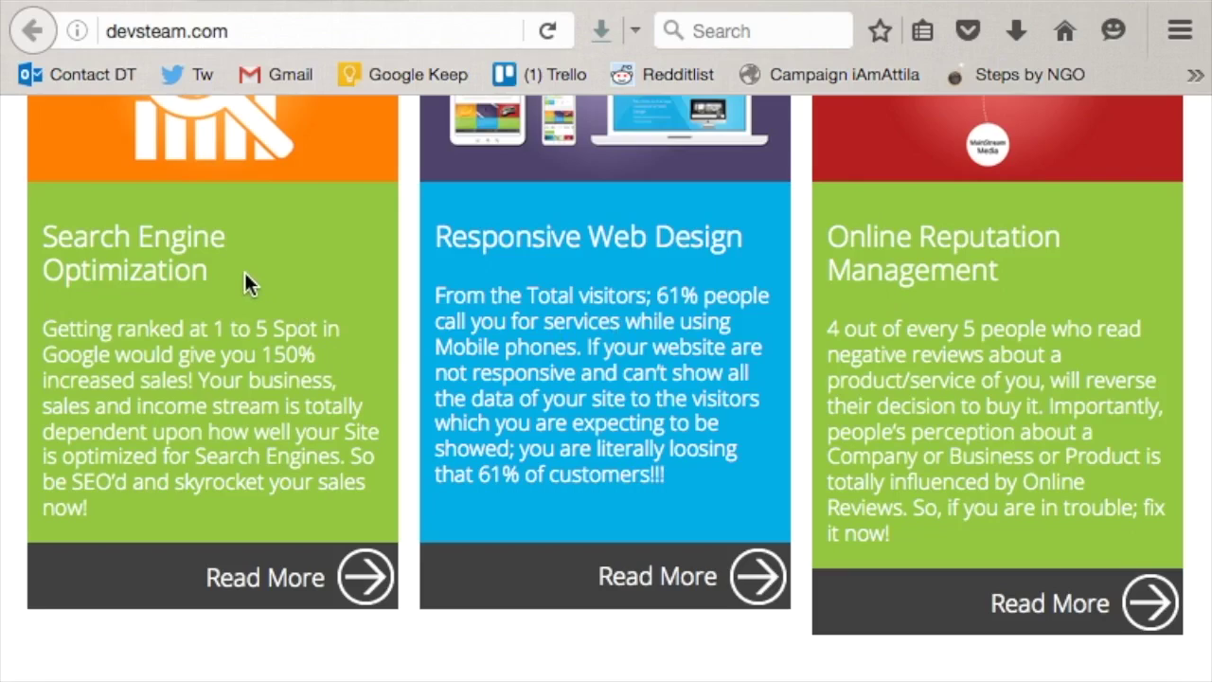
{"action": "left_click_drag", "start_coordinate": [244, 270], "coordinate": [2, 239]}
{"action": "left_click_drag", "start_coordinate": [745, 237], "coordinate": [456, 213]}
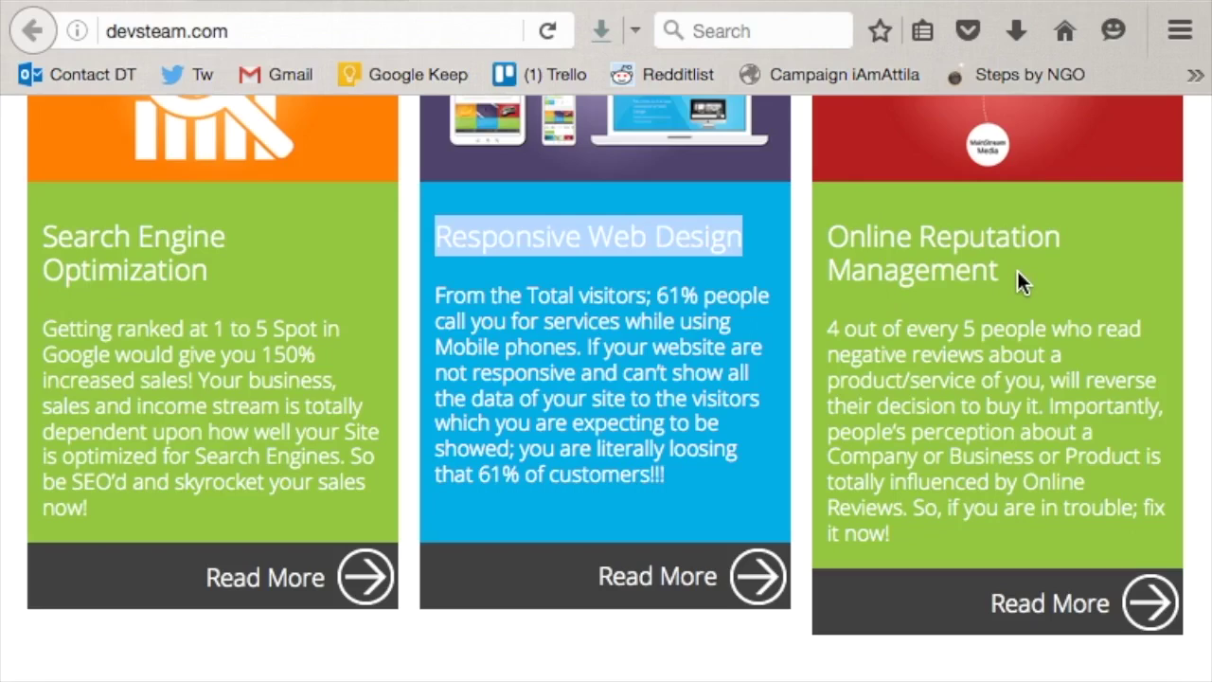
{"action": "left_click_drag", "start_coordinate": [1017, 268], "coordinate": [834, 232]}
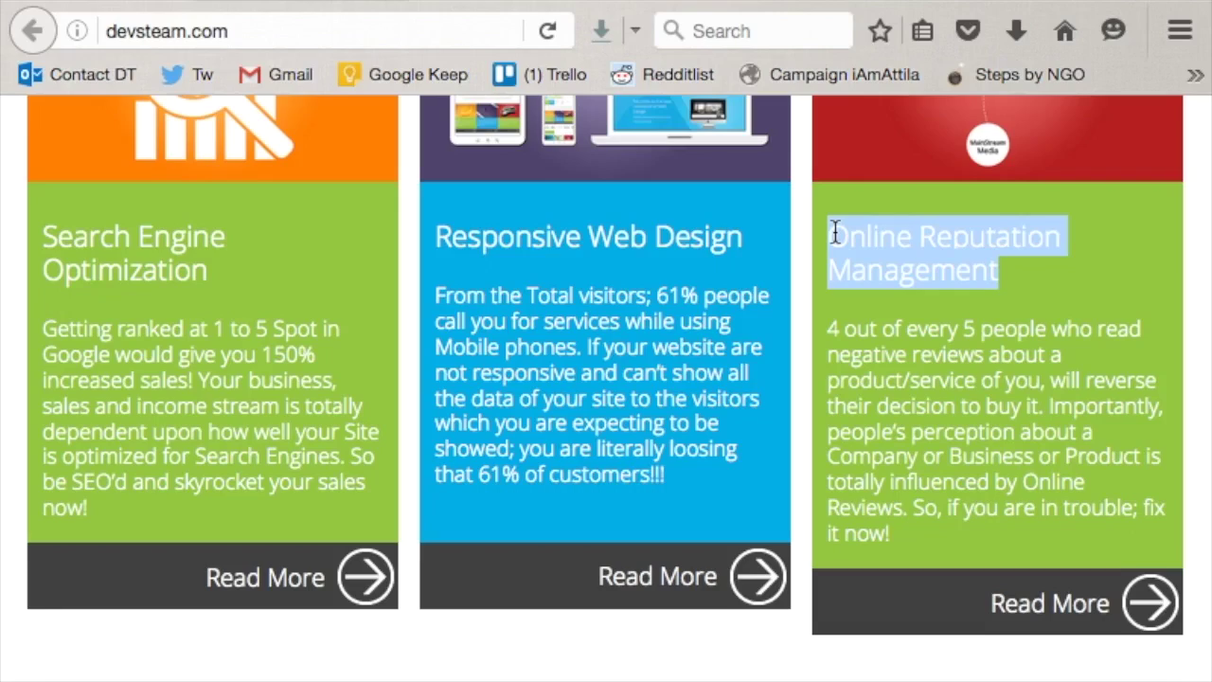
{"action": "scroll", "coordinate": [835, 234], "scroll_direction": "up", "scroll_amount": 10}
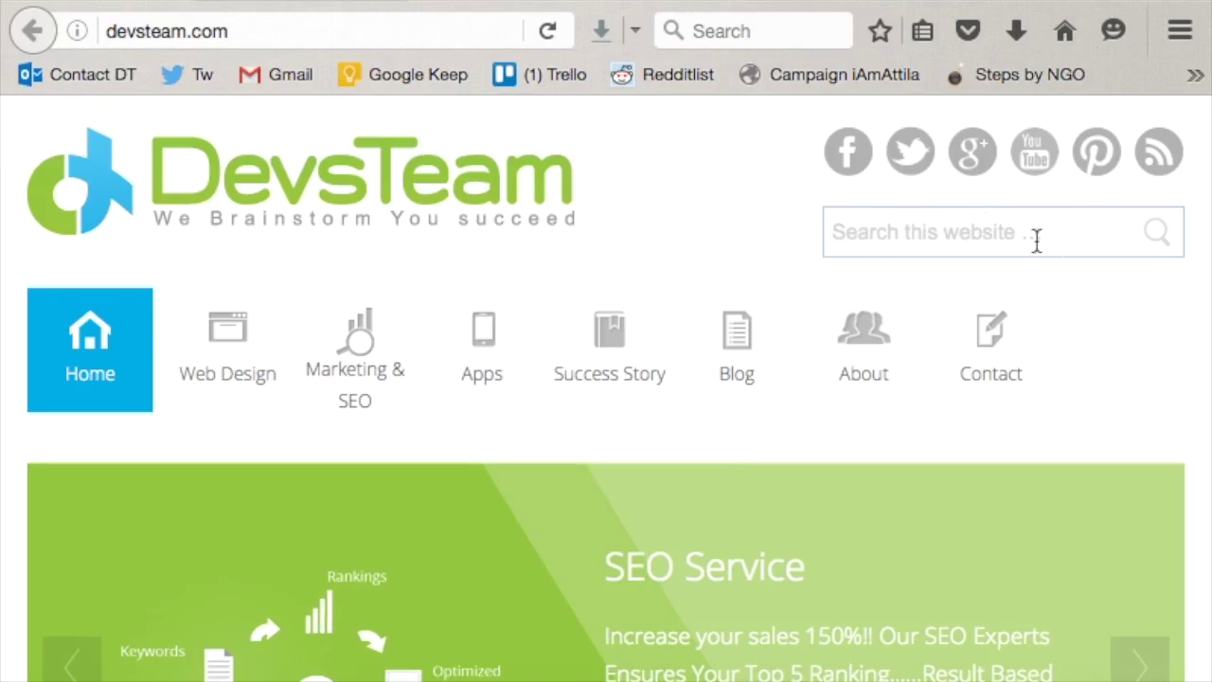
- Enter the comment "Consistent" in C11 of the DevsTeam SEO Audit sheet, beside the Sub Heading item
{"action": "key", "text": "ctrl+Tab"}
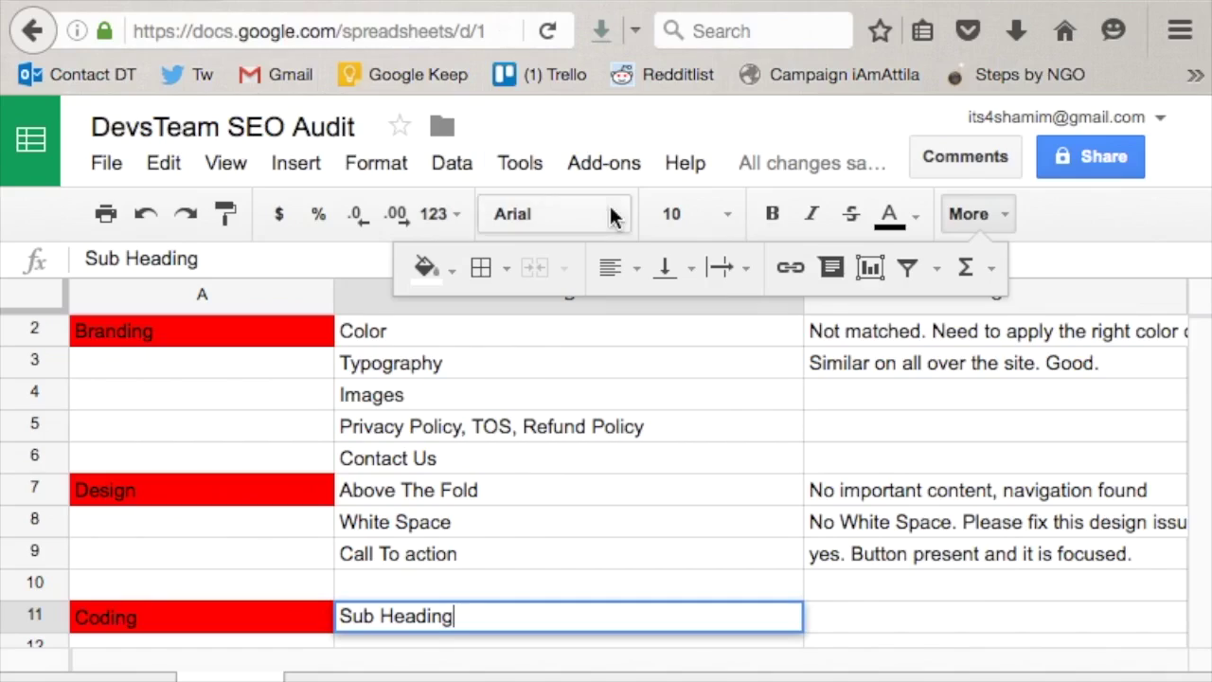
{"action": "double_click", "coordinate": [899, 621]}
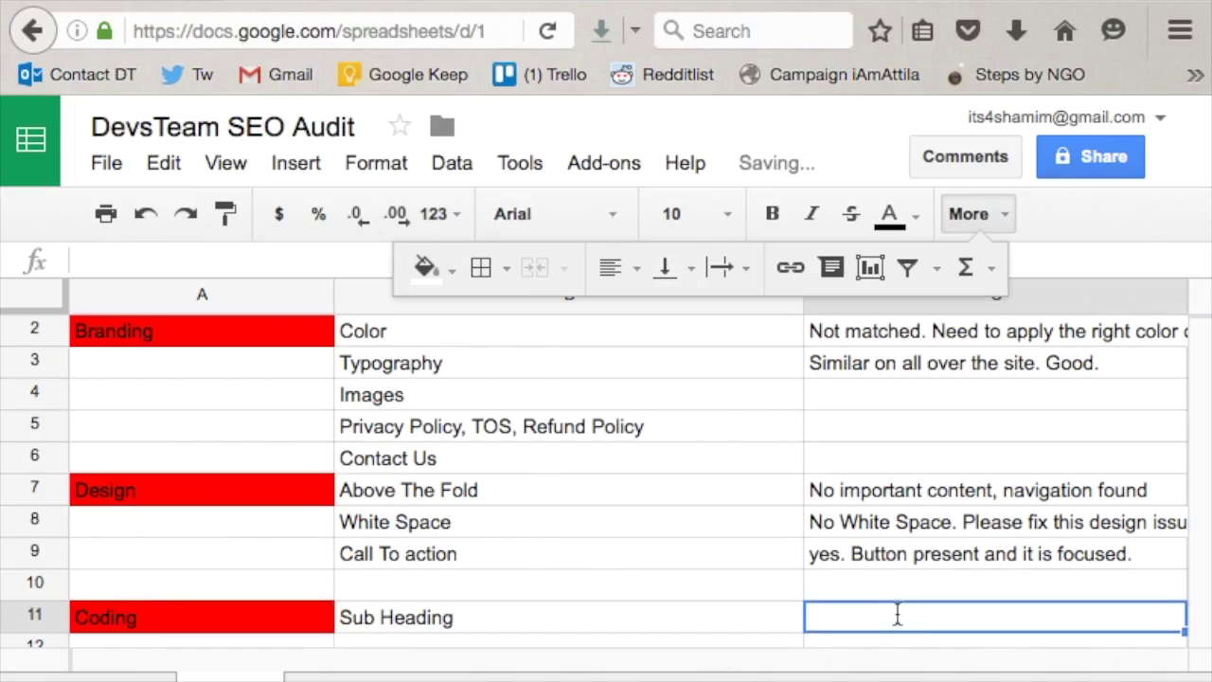
{"action": "type", "text": "COns"}
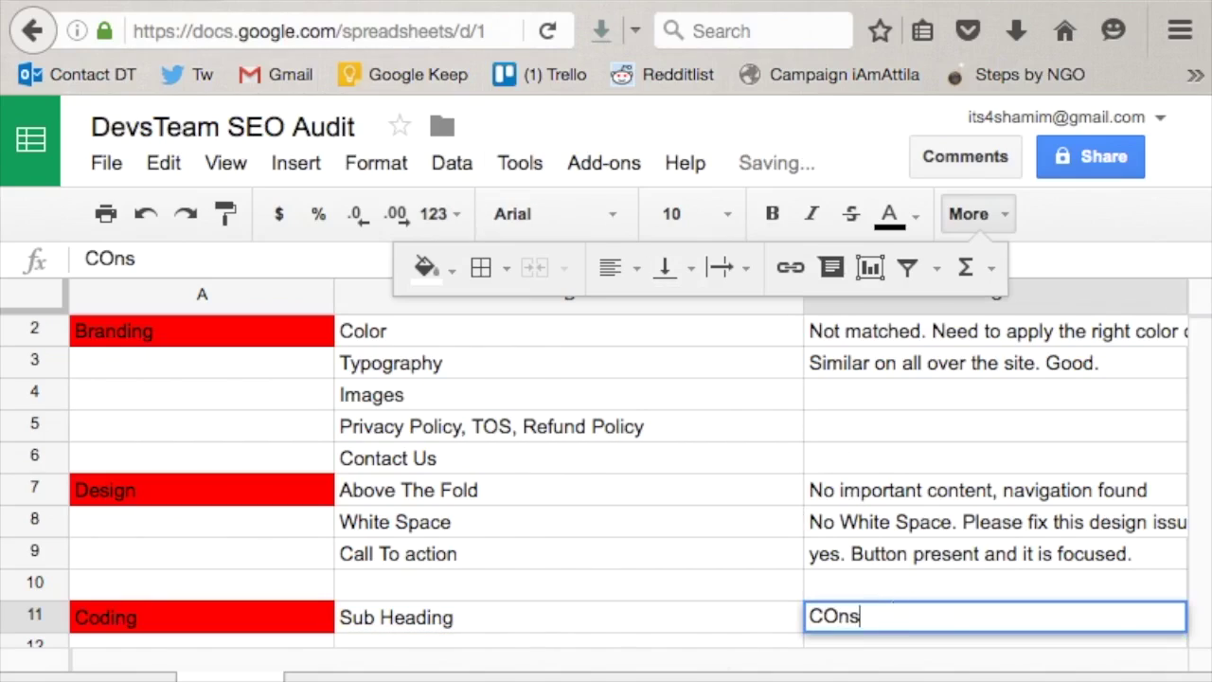
{"action": "key", "text": "BackSpace"}
{"action": "key", "text": "BackSpace"}
{"action": "key", "text": "BackSpace"}
{"action": "type", "text": "onsistent"}
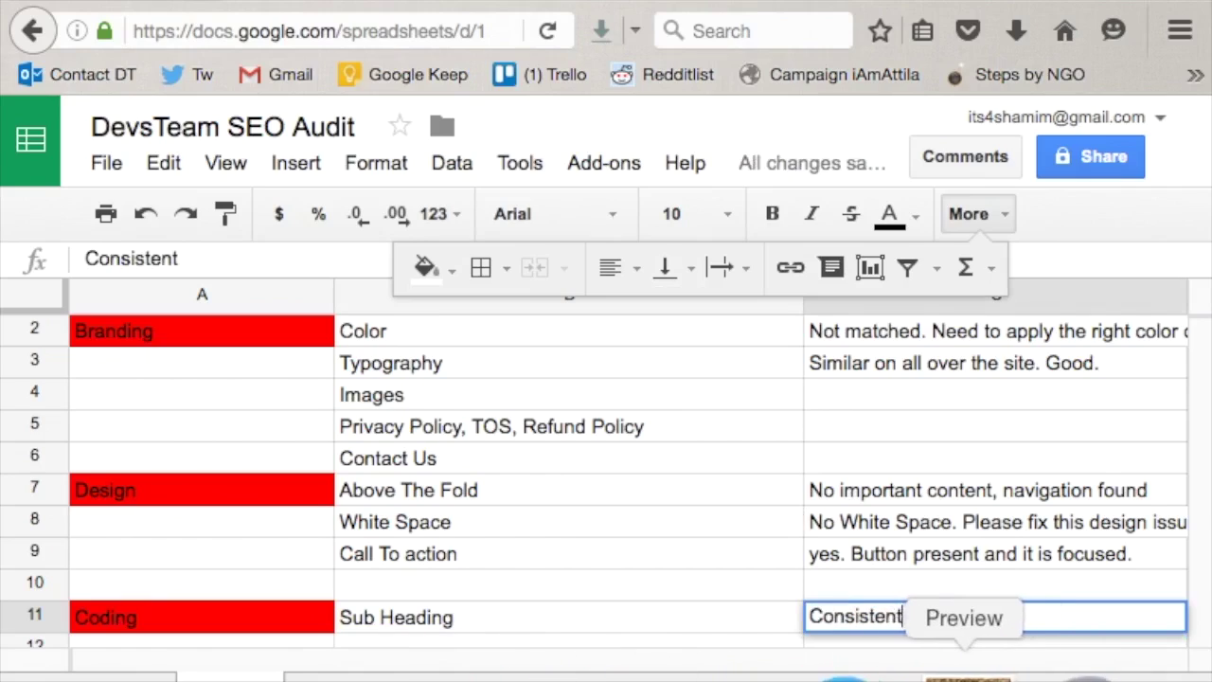
- Read the Use Canonical URL's item in the Preview checklist, highlighting its title
{"action": "left_click", "coordinate": [963, 674]}
{"action": "scroll", "coordinate": [633, 491], "scroll_direction": "down", "scroll_amount": 4}
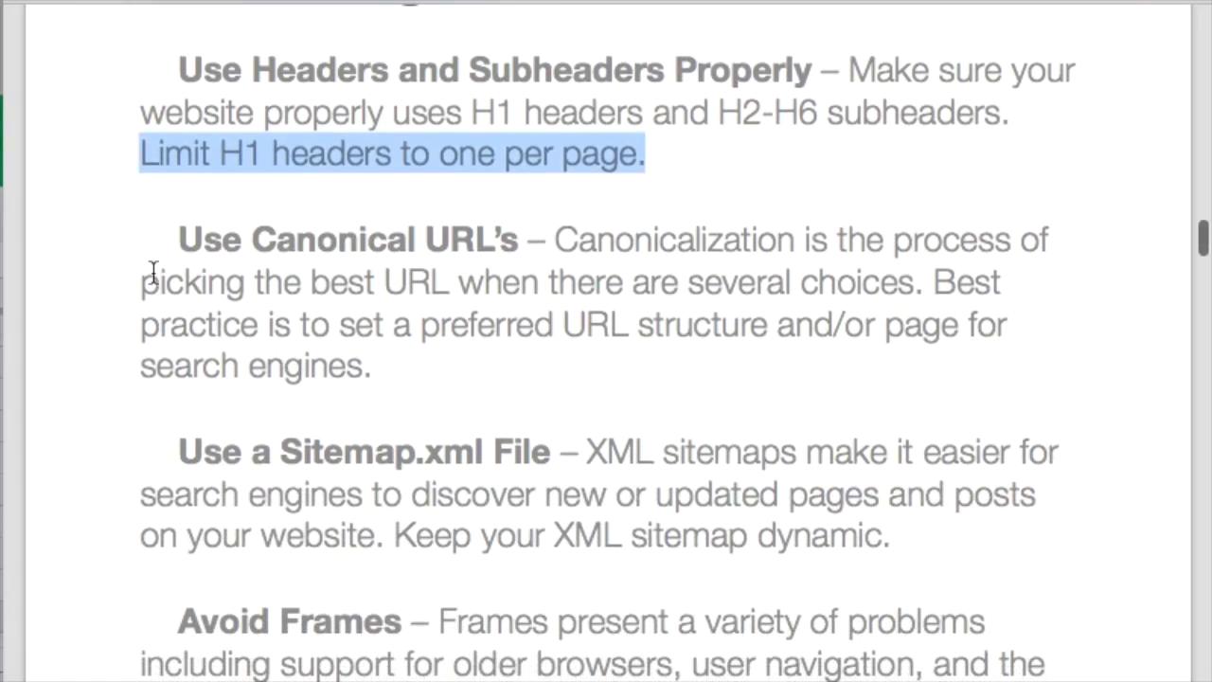
{"action": "left_click_drag", "start_coordinate": [178, 243], "coordinate": [512, 232]}
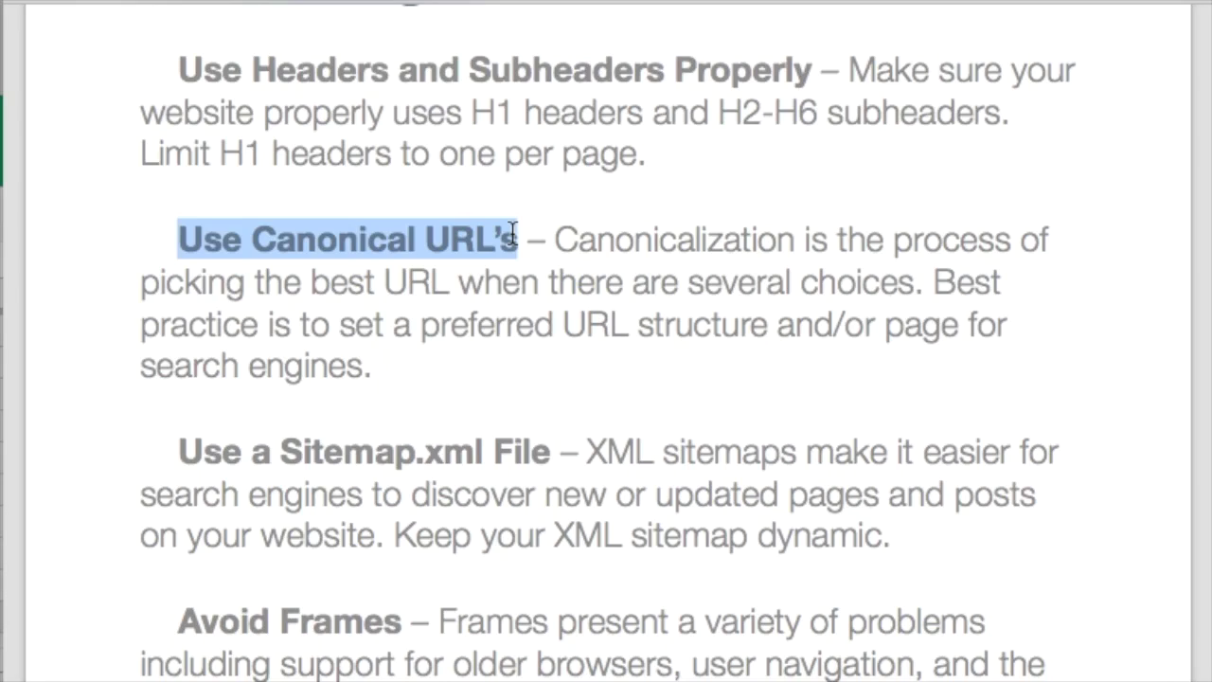
- Switch back to Firefox and scan the DevsTeam homepage's source code for a canonical tag
{"action": "left_click", "coordinate": [445, 674]}
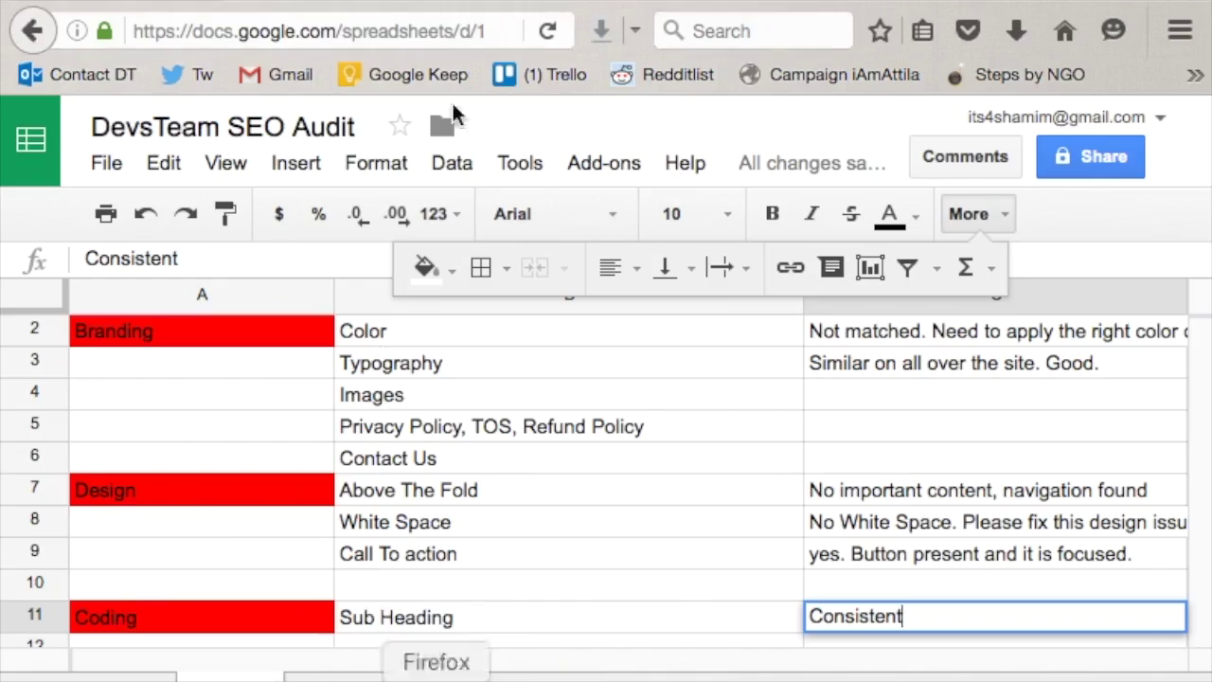
{"action": "left_click", "coordinate": [426, 2]}
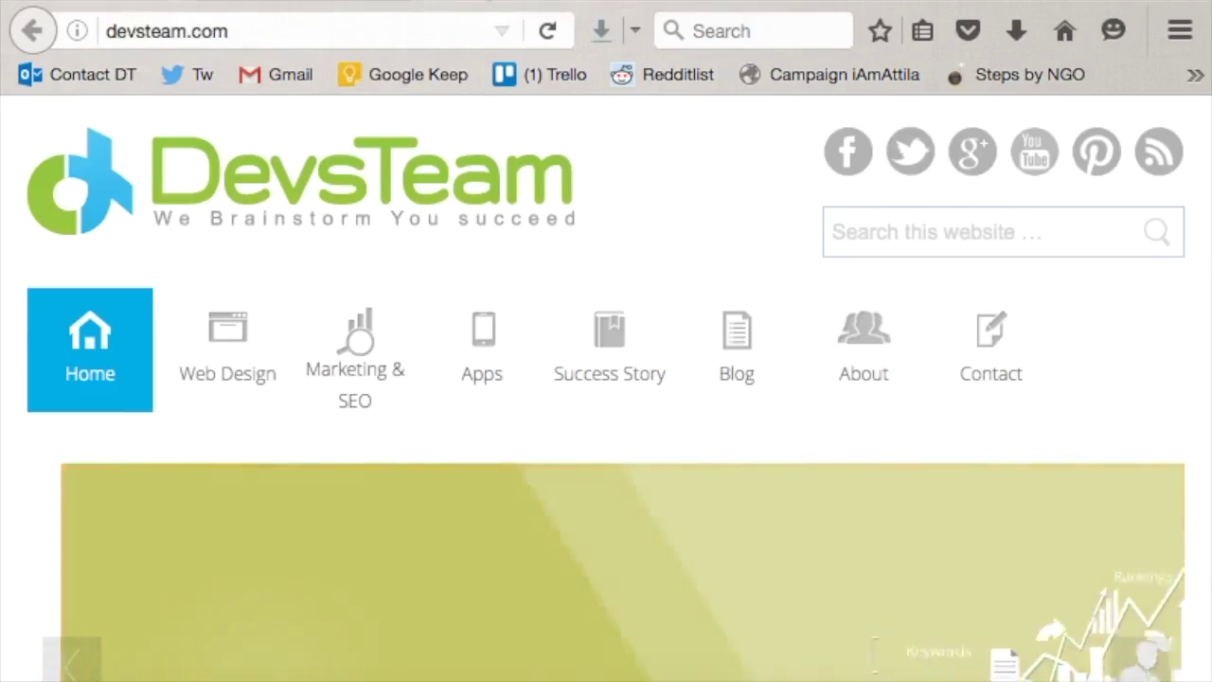
{"action": "key", "text": "ctrl+Tab"}
{"action": "scroll", "coordinate": [739, 409], "scroll_direction": "up", "scroll_amount": 20}
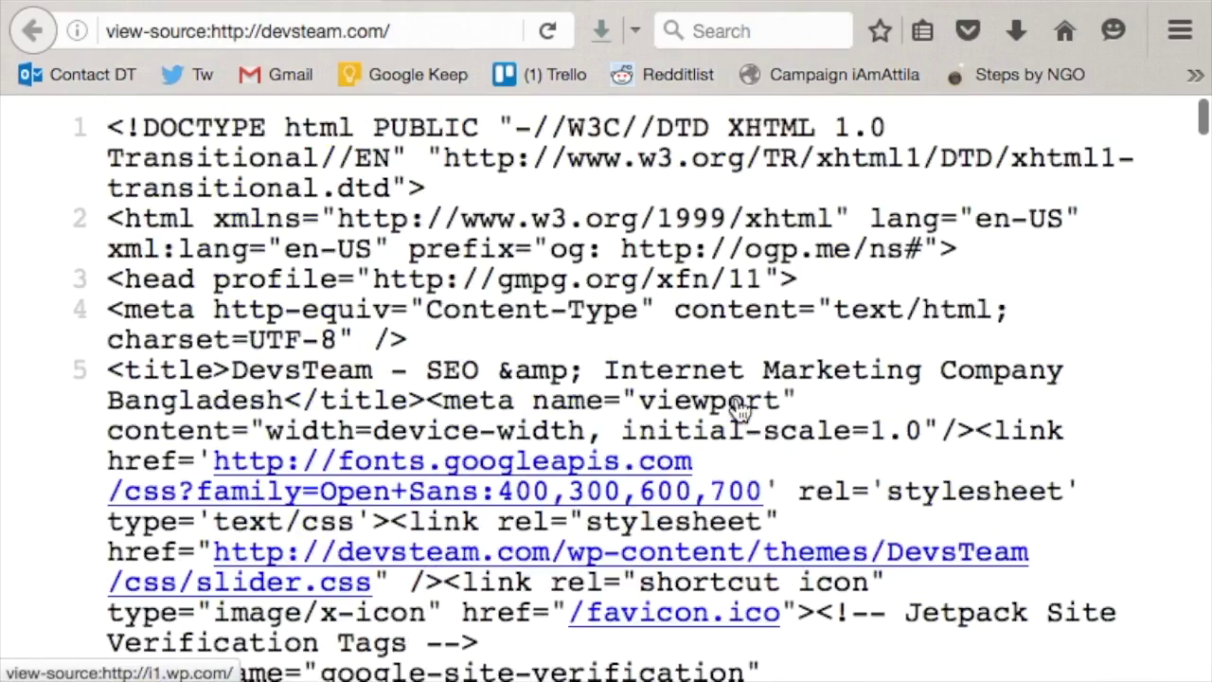
{"action": "scroll", "coordinate": [739, 407], "scroll_direction": "down", "scroll_amount": 10}
{"action": "scroll", "coordinate": [737, 402], "scroll_direction": "down", "scroll_amount": 12}
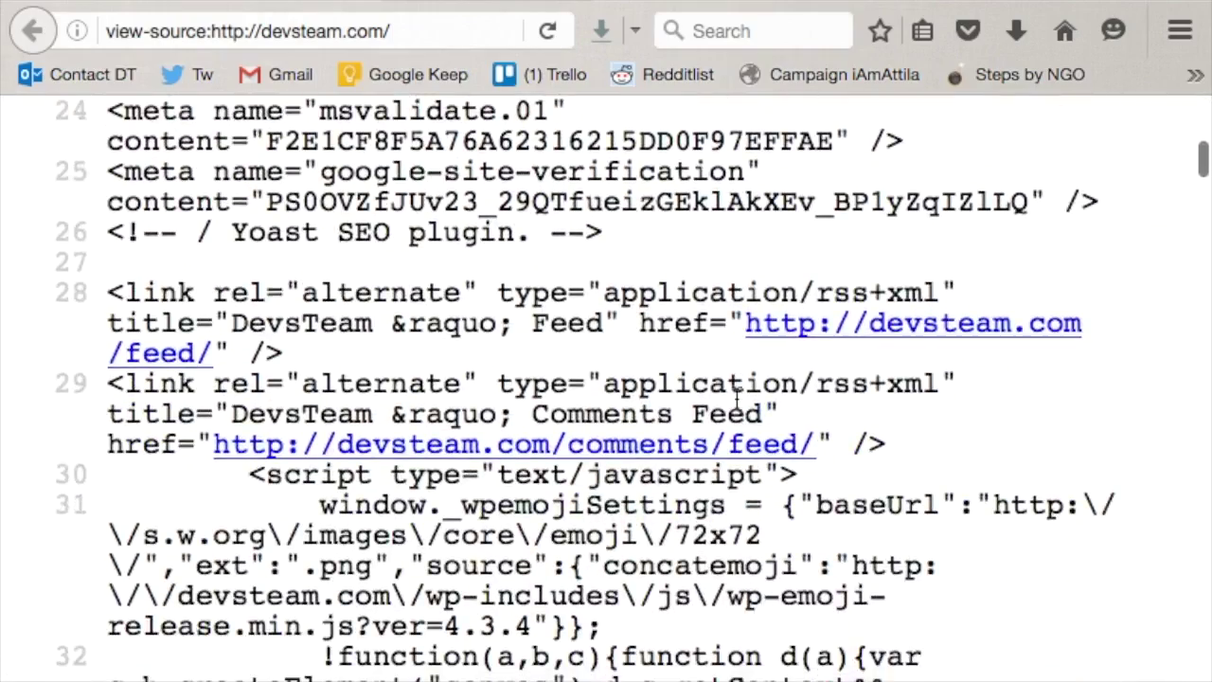
{"action": "scroll", "coordinate": [737, 402], "scroll_direction": "down", "scroll_amount": 8}
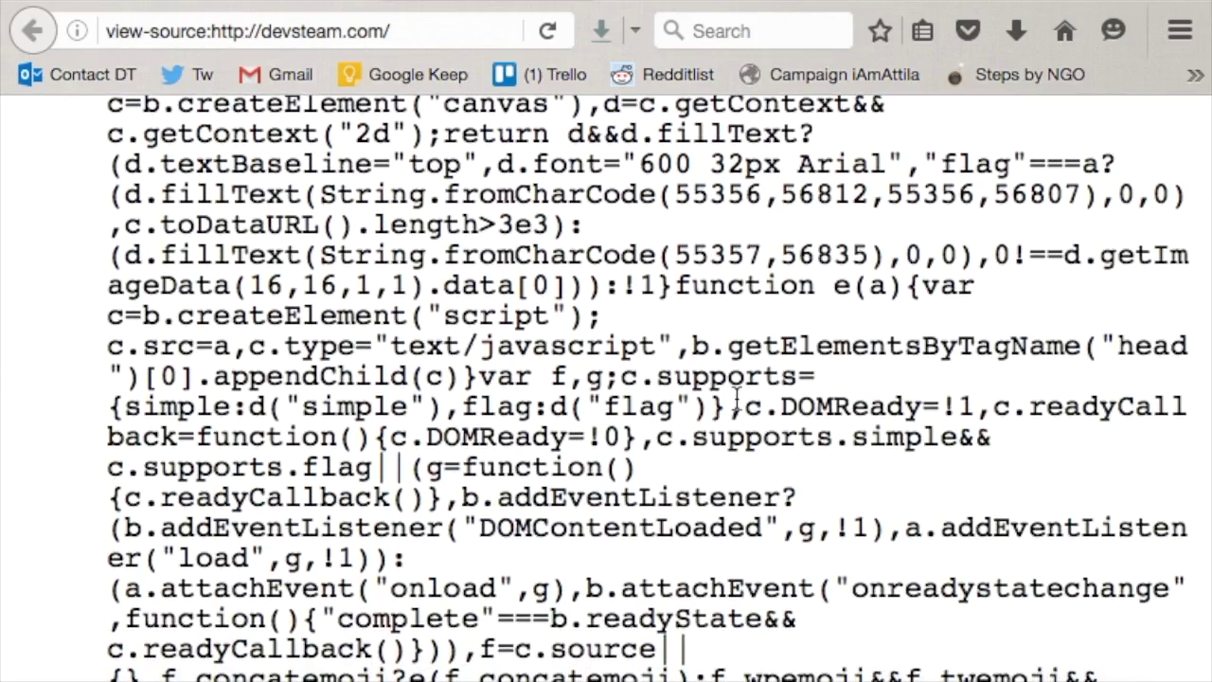
{"action": "scroll", "coordinate": [737, 402], "scroll_direction": "down", "scroll_amount": 15}
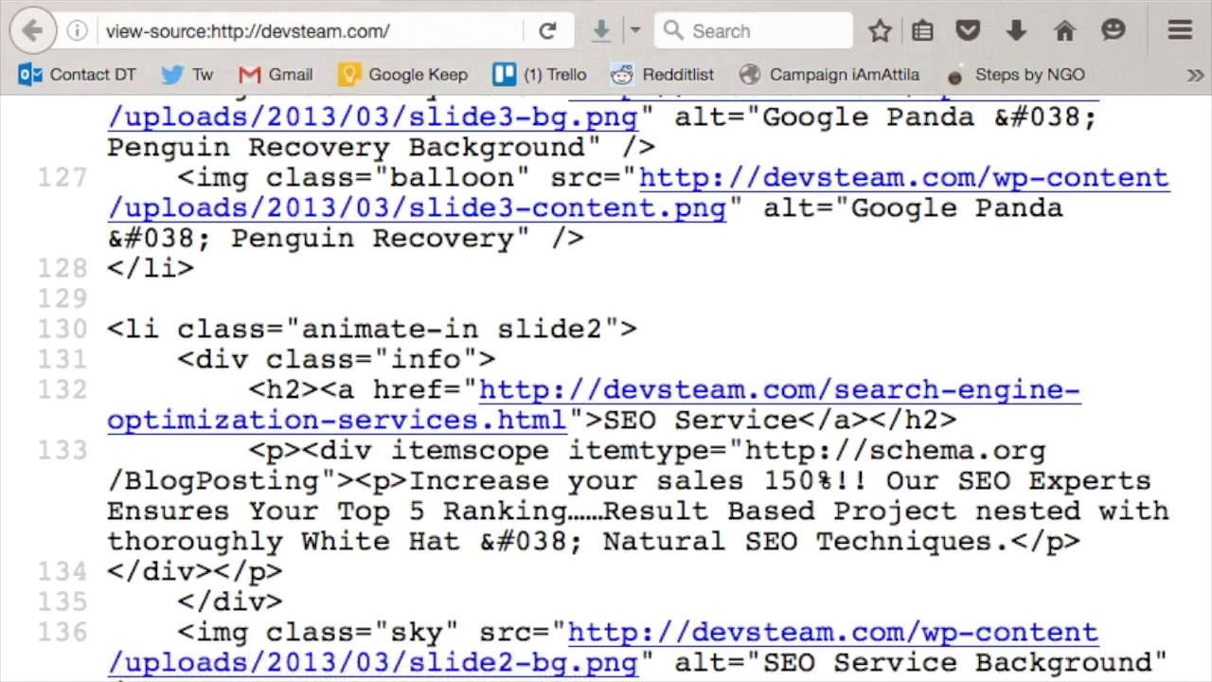
- Search the page source for "canonical" and highlight the matching word and its whole link tag
{"action": "key", "text": "BackSpace"}
{"action": "key", "text": "BackSpace"}
{"action": "type", "text": "an"}
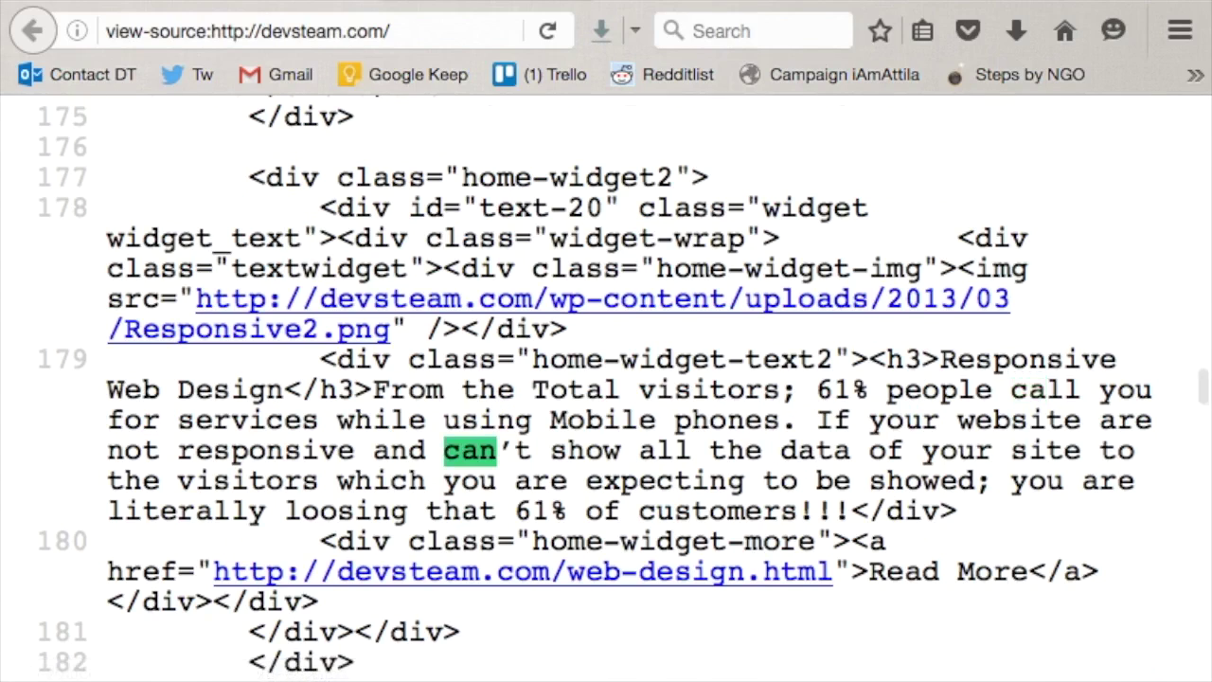
{"action": "type", "text": "onical"}
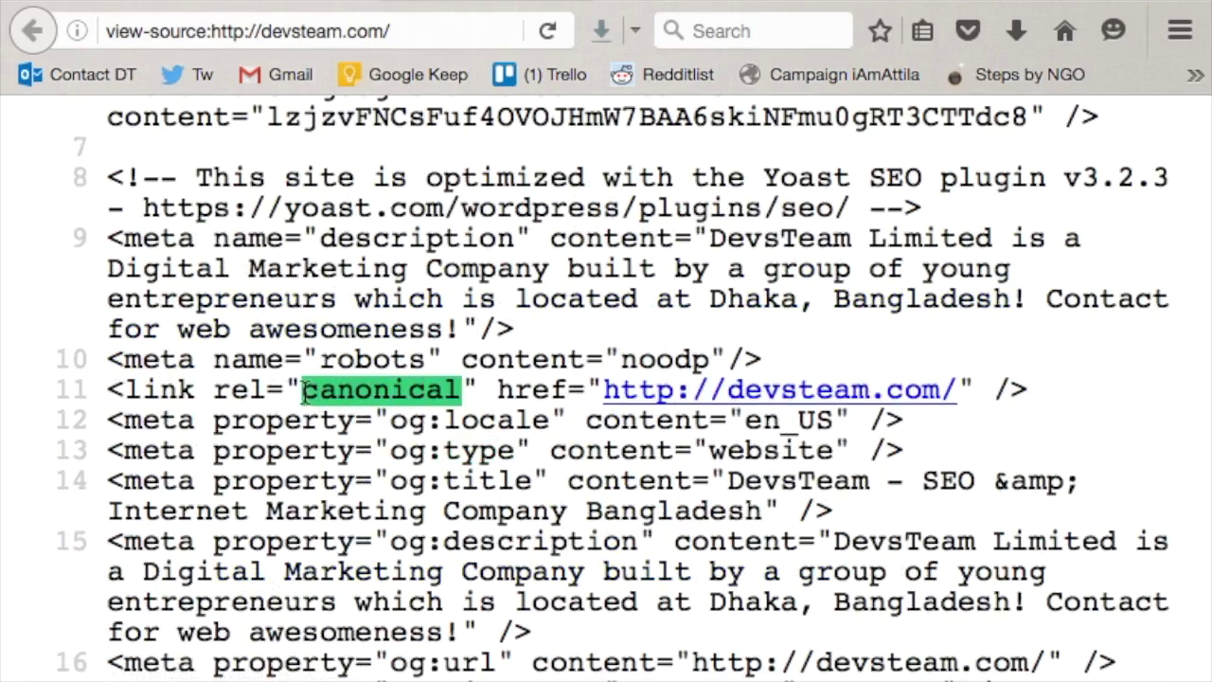
{"action": "left_click_drag", "start_coordinate": [303, 394], "coordinate": [468, 391]}
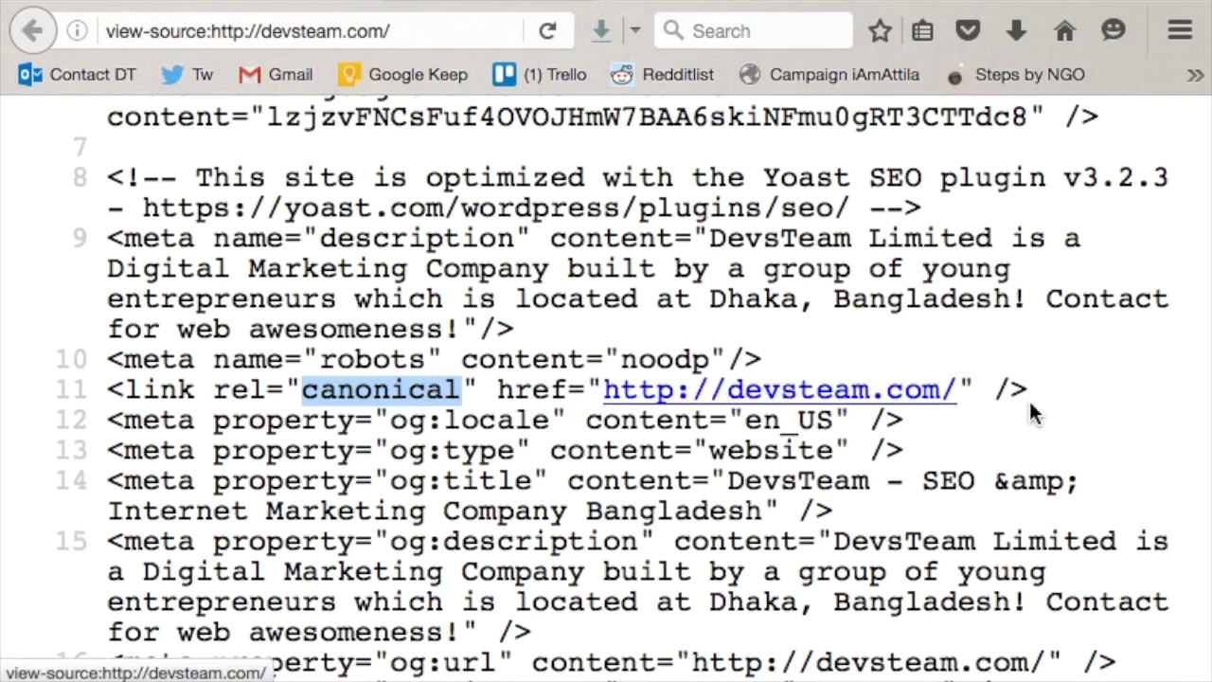
{"action": "left_click_drag", "start_coordinate": [1030, 393], "coordinate": [83, 403]}
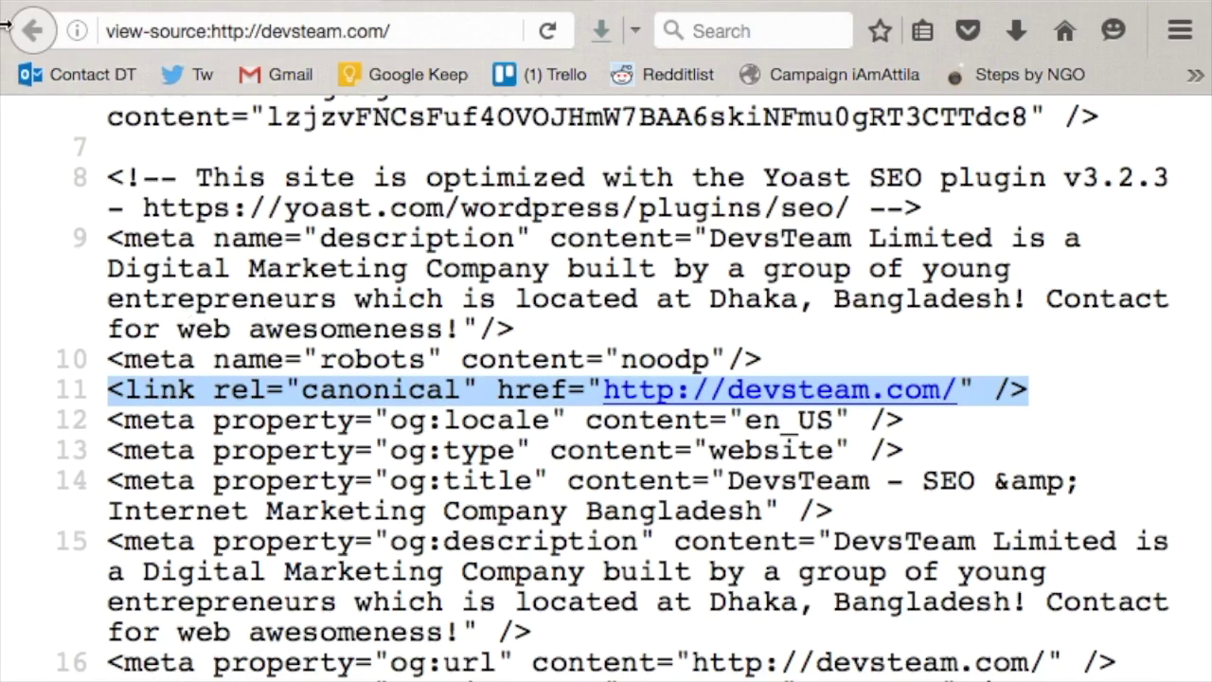
- Add the item "Canonicalisation" in B12 of the DevsTeam SEO Audit sheet with the comment "Tag Present" in C12
{"action": "left_click", "coordinate": [101, 8]}
{"action": "scroll", "coordinate": [533, 439], "scroll_direction": "down", "scroll_amount": 3}
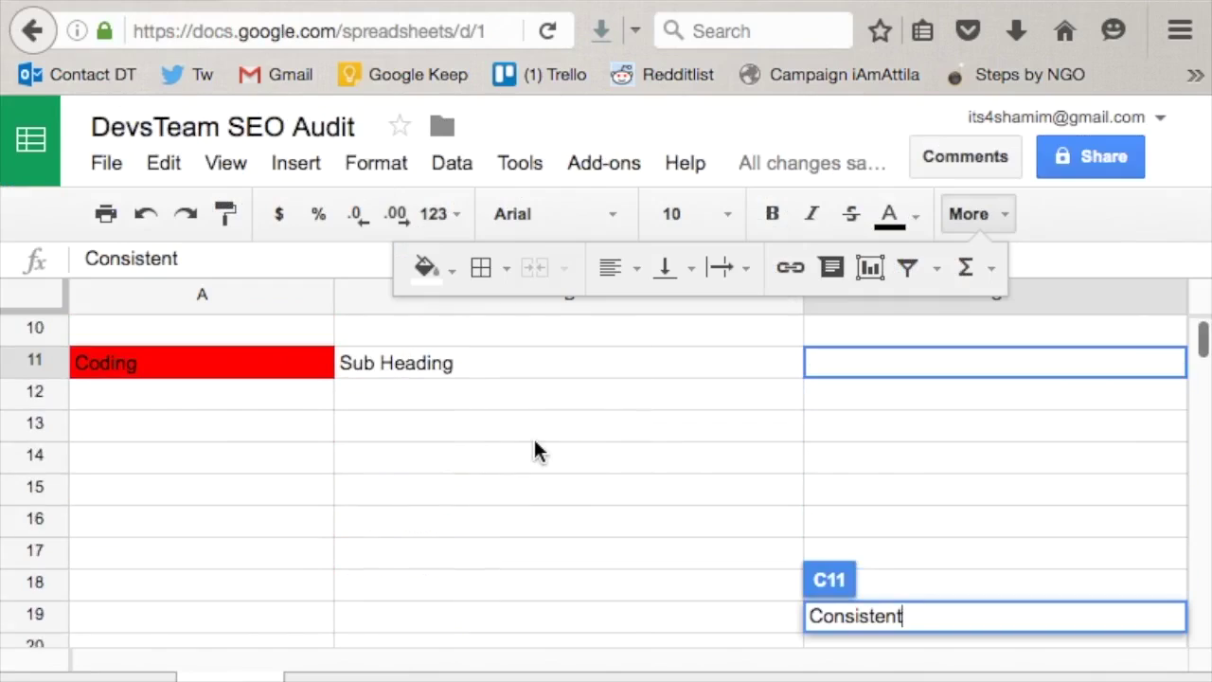
{"action": "left_click", "coordinate": [412, 398]}
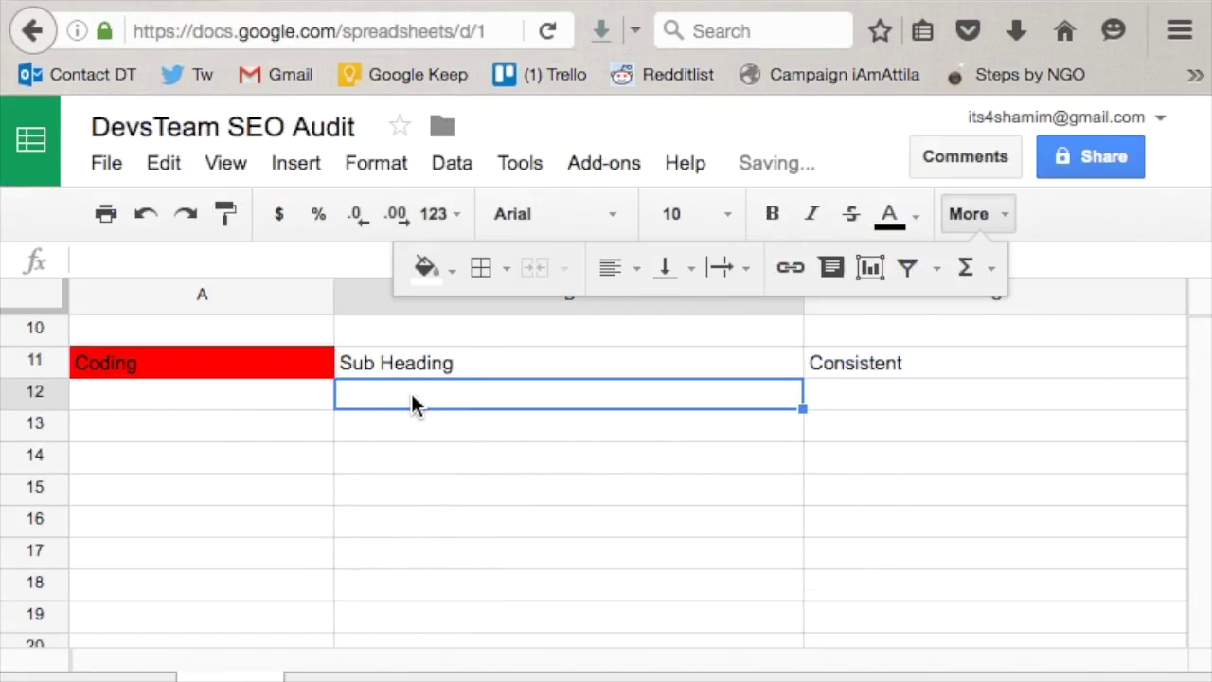
{"action": "type", "text": "Canon"}
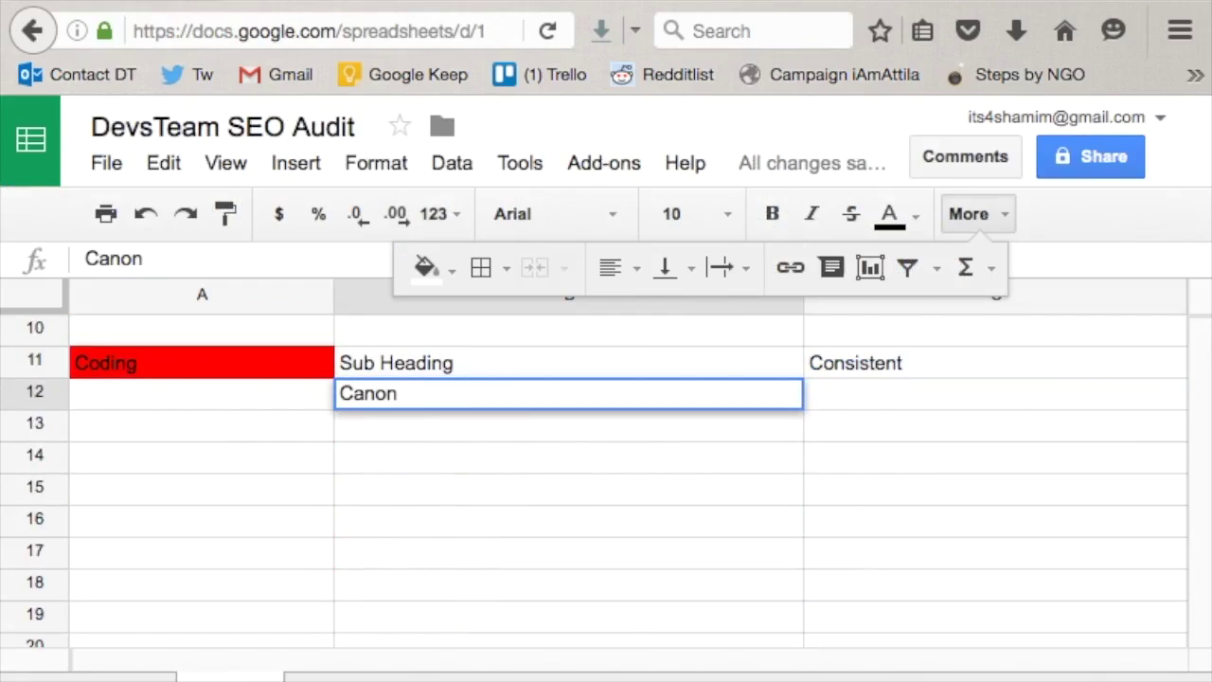
{"action": "type", "text": "icalisation"}
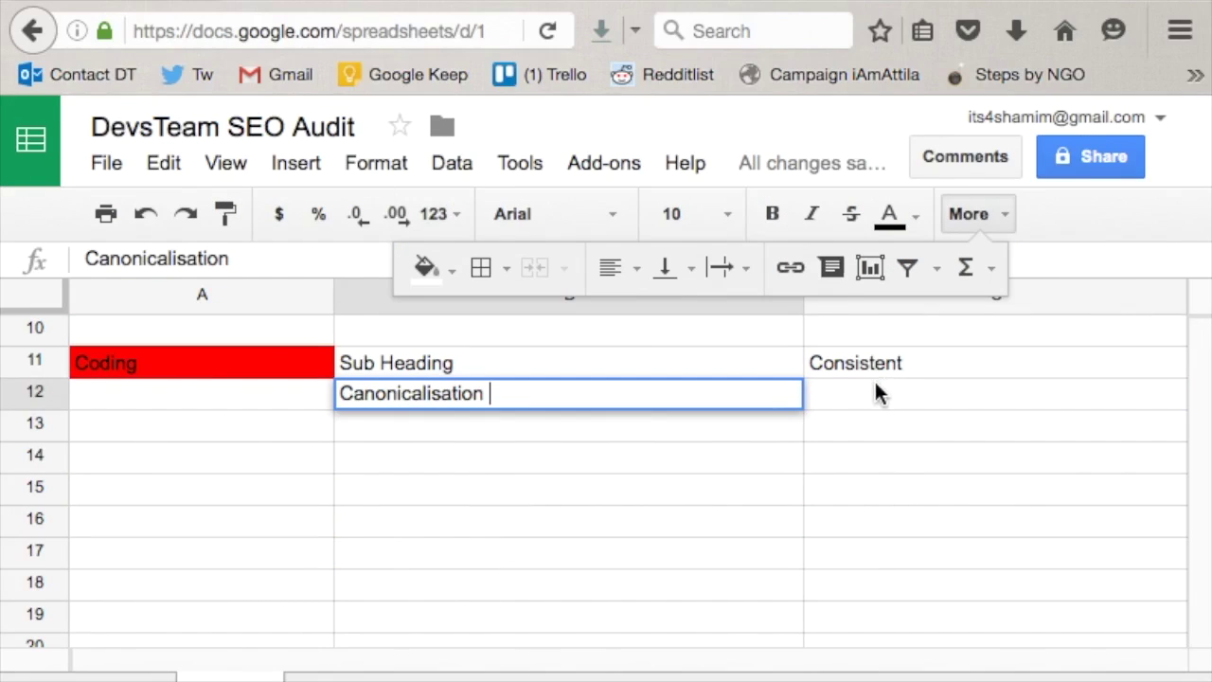
{"action": "left_click", "coordinate": [876, 393]}
{"action": "type", "text": "Ta"}
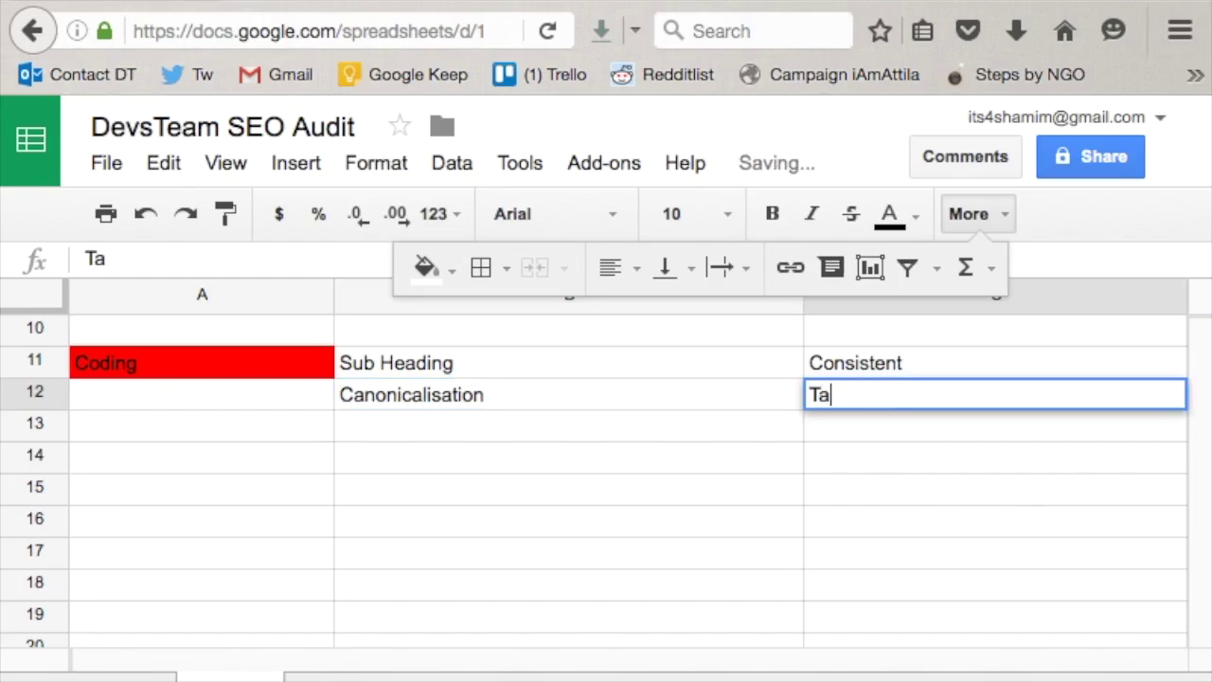
{"action": "type", "text": "g Present"}
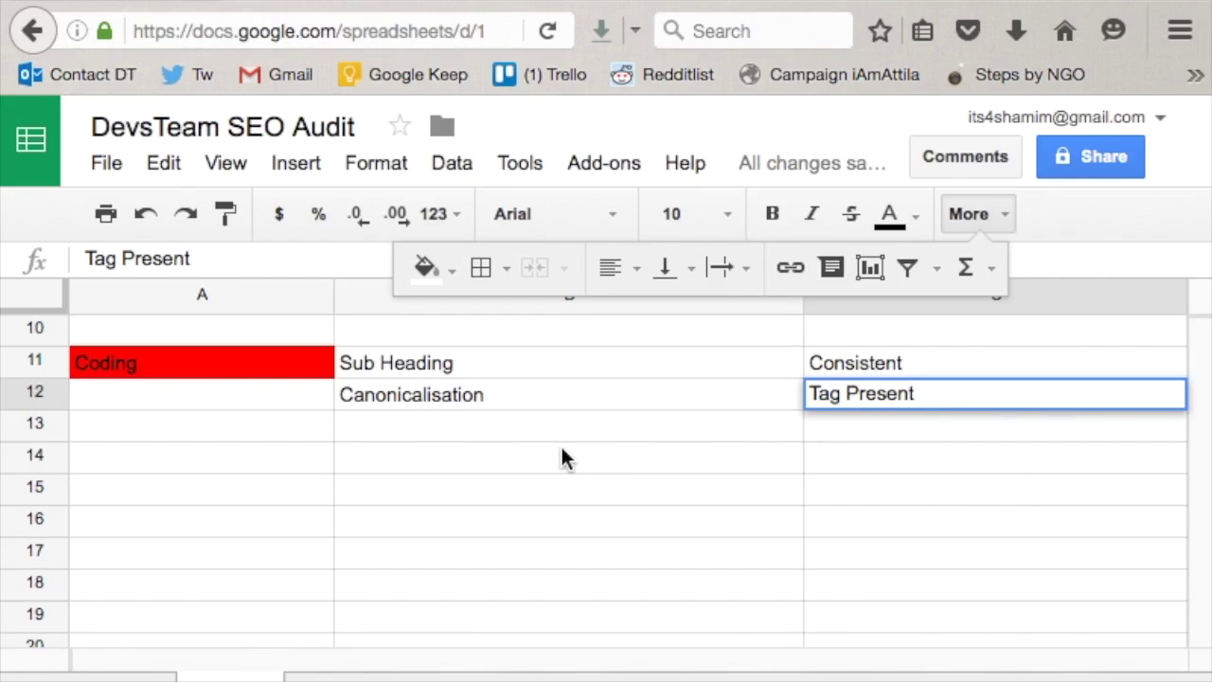
- Read the Use a Sitemap.xml File item in the Preview checklist, highlighting its title
{"action": "left_click", "coordinate": [953, 674]}
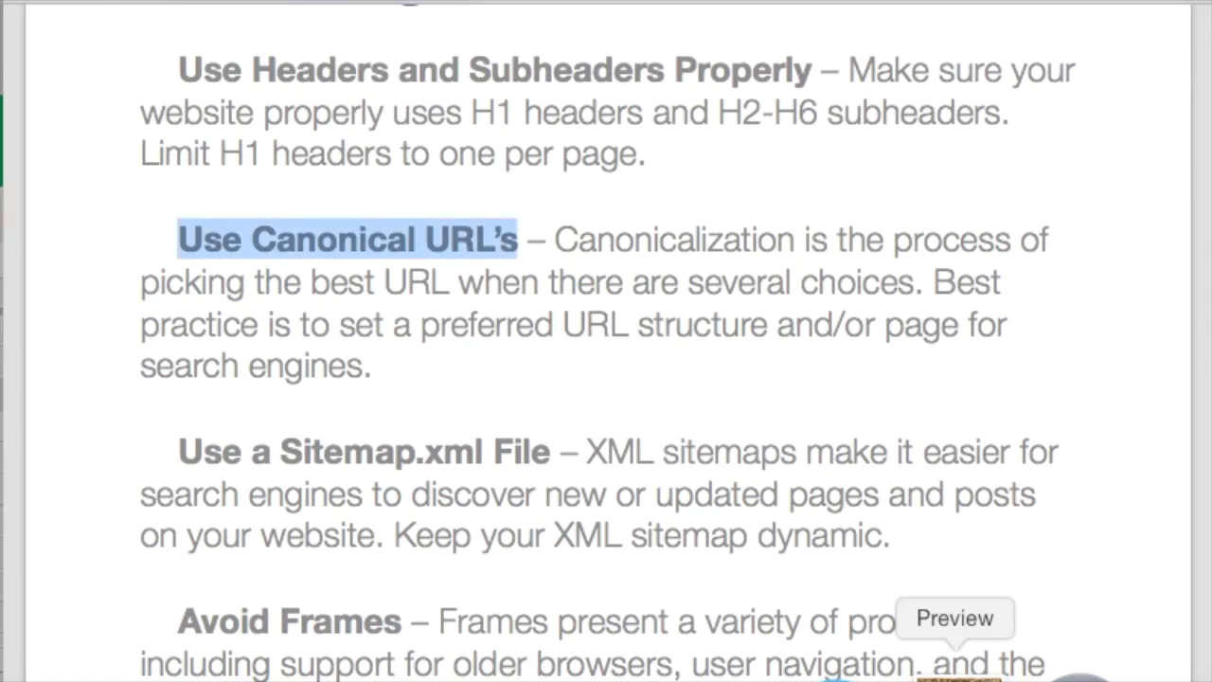
{"action": "scroll", "coordinate": [708, 537], "scroll_direction": "down", "scroll_amount": 5}
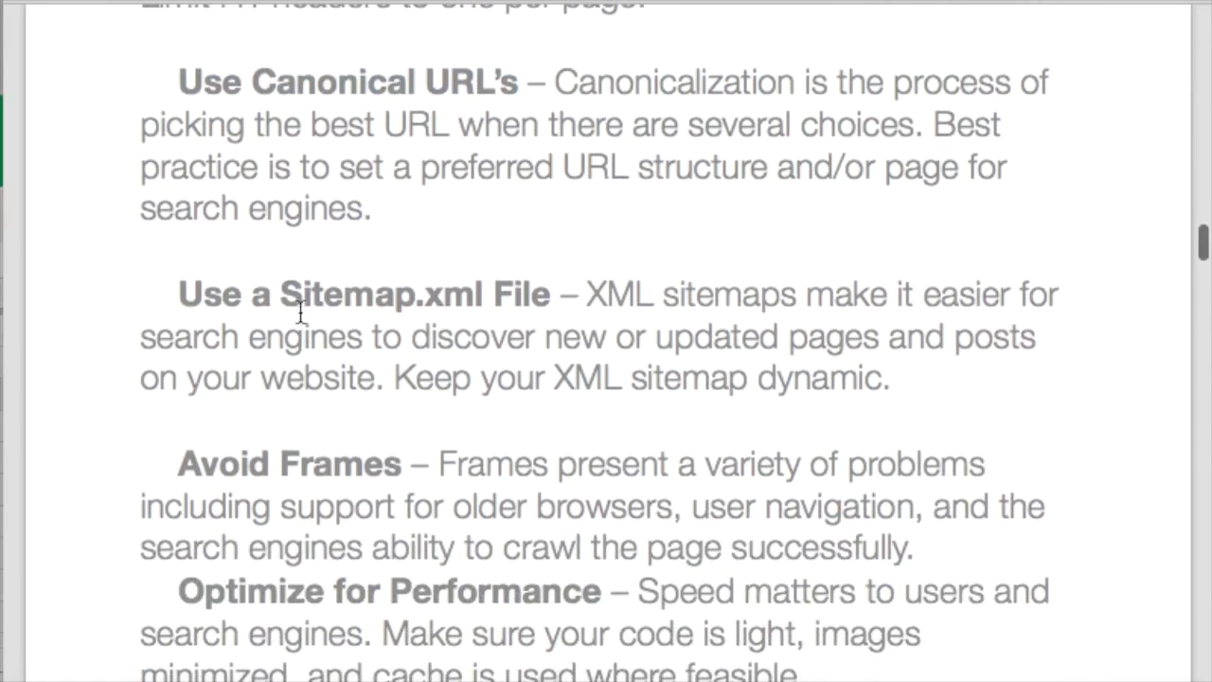
{"action": "left_click_drag", "start_coordinate": [279, 293], "coordinate": [524, 300]}
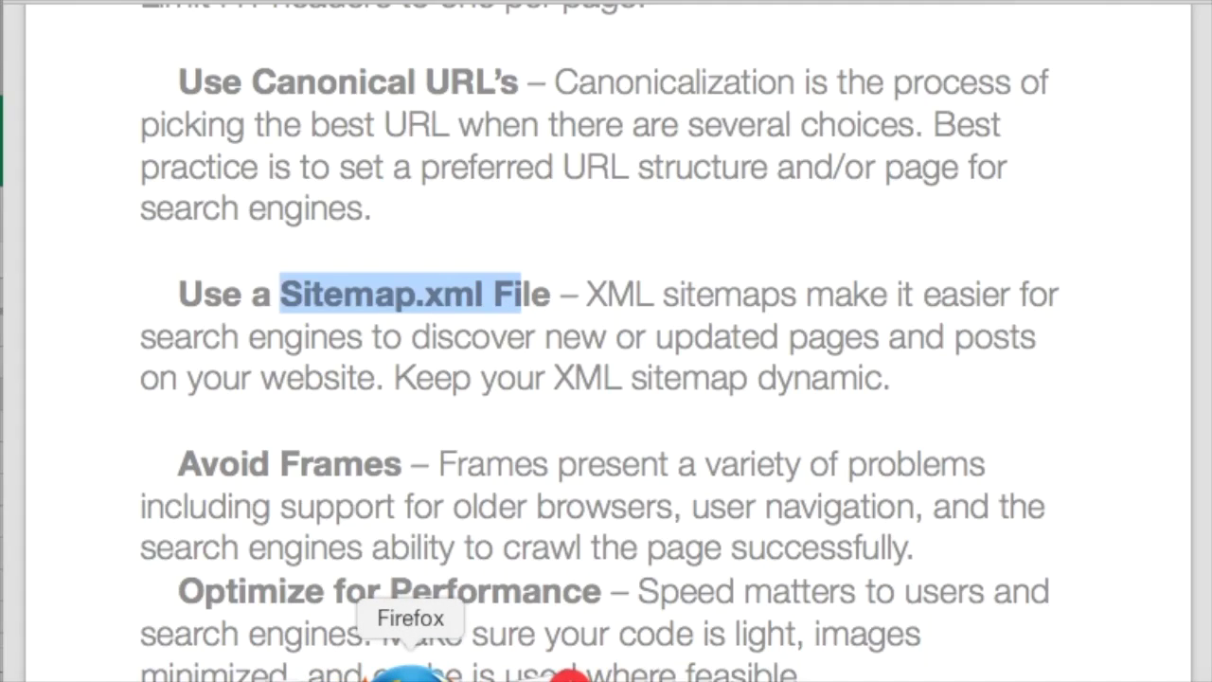
- Open devsteam.com/sitemap.xml in Firefox and look through its list of sub-sitemaps
{"action": "left_click", "coordinate": [410, 669]}
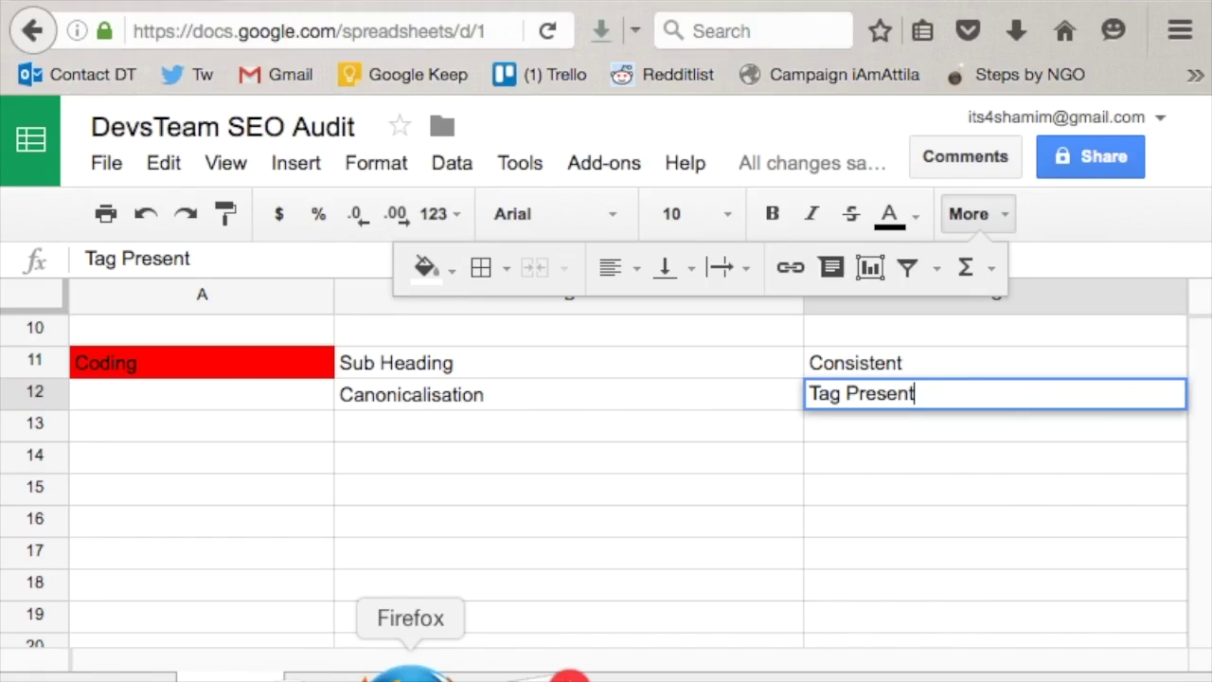
{"action": "left_click", "coordinate": [315, 5]}
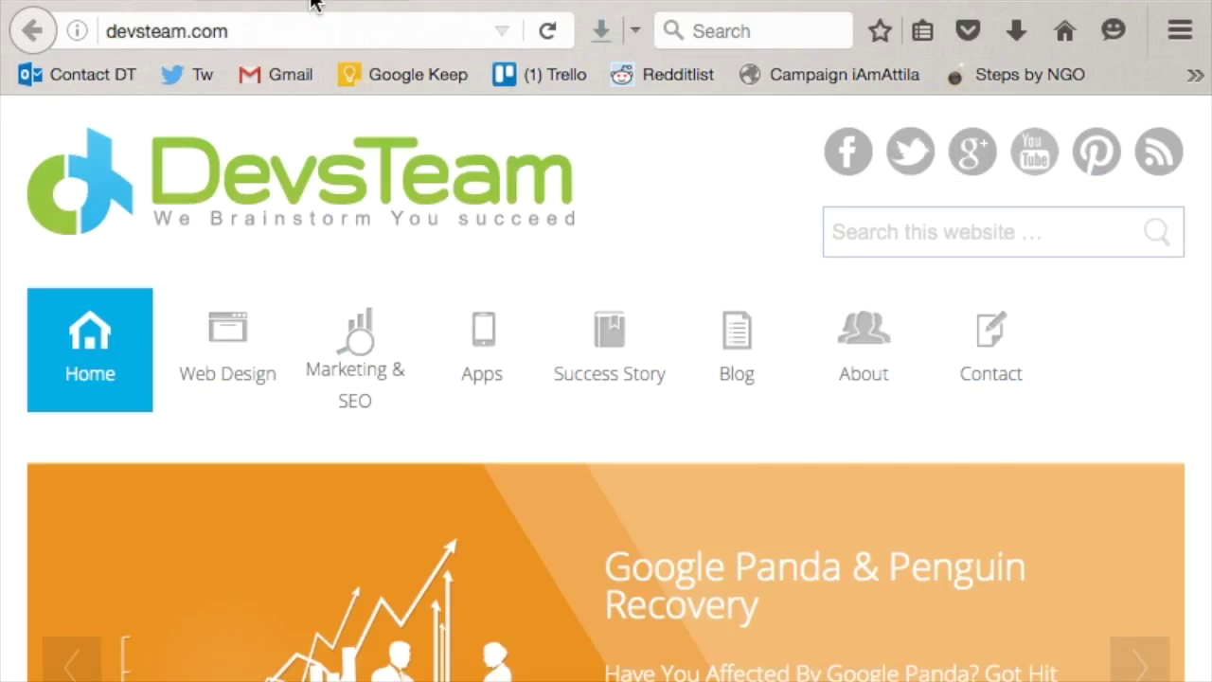
{"action": "left_click", "coordinate": [273, 31]}
{"action": "key", "text": "Right"}
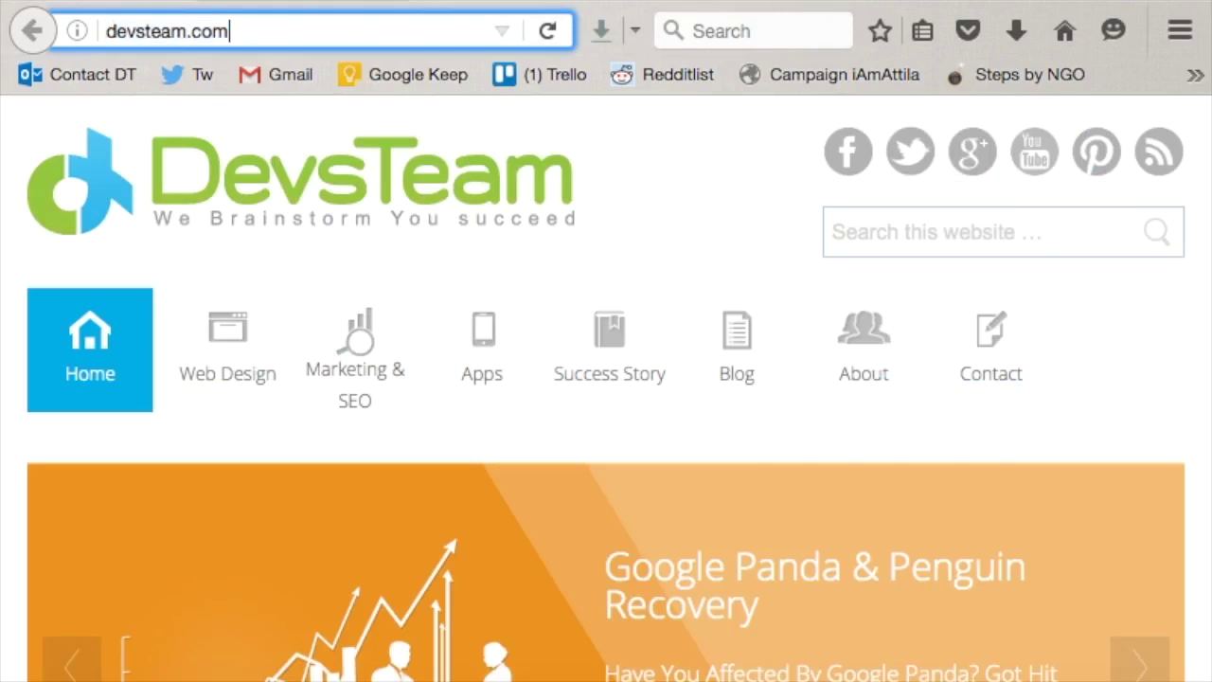
{"action": "type", "text": "/si"}
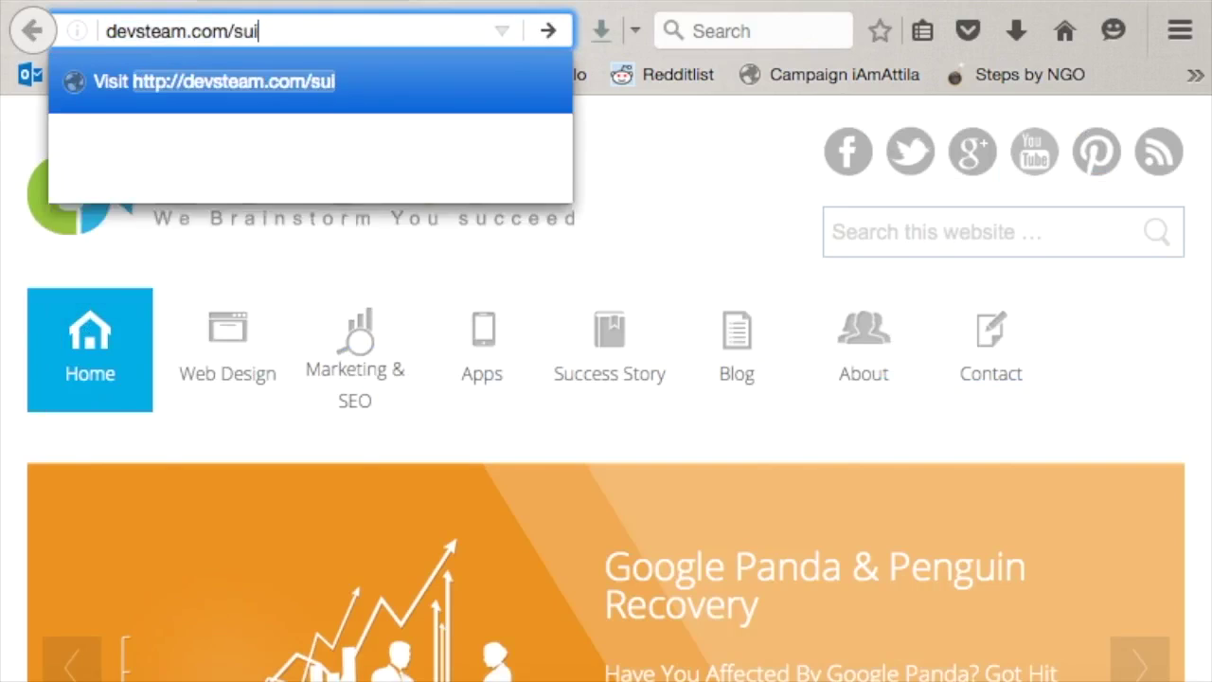
{"action": "key", "text": "Return"}
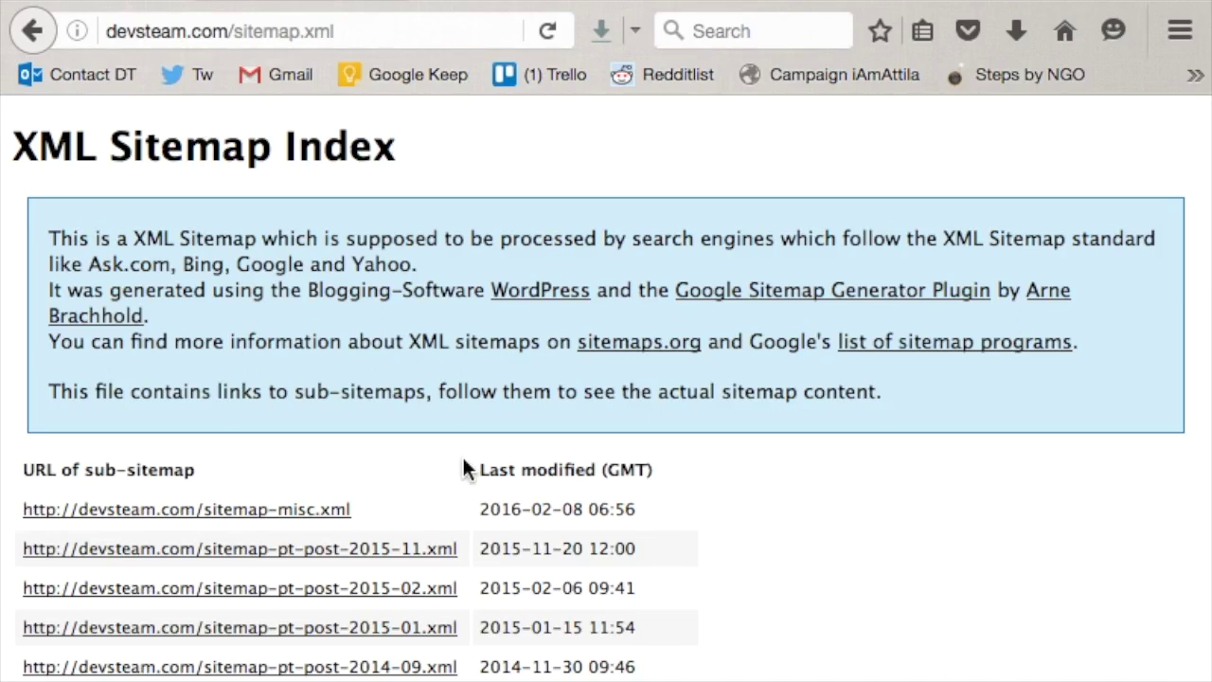
{"action": "scroll", "coordinate": [464, 466], "scroll_direction": "down", "scroll_amount": 5}
{"action": "scroll", "coordinate": [464, 467], "scroll_direction": "down", "scroll_amount": 12}
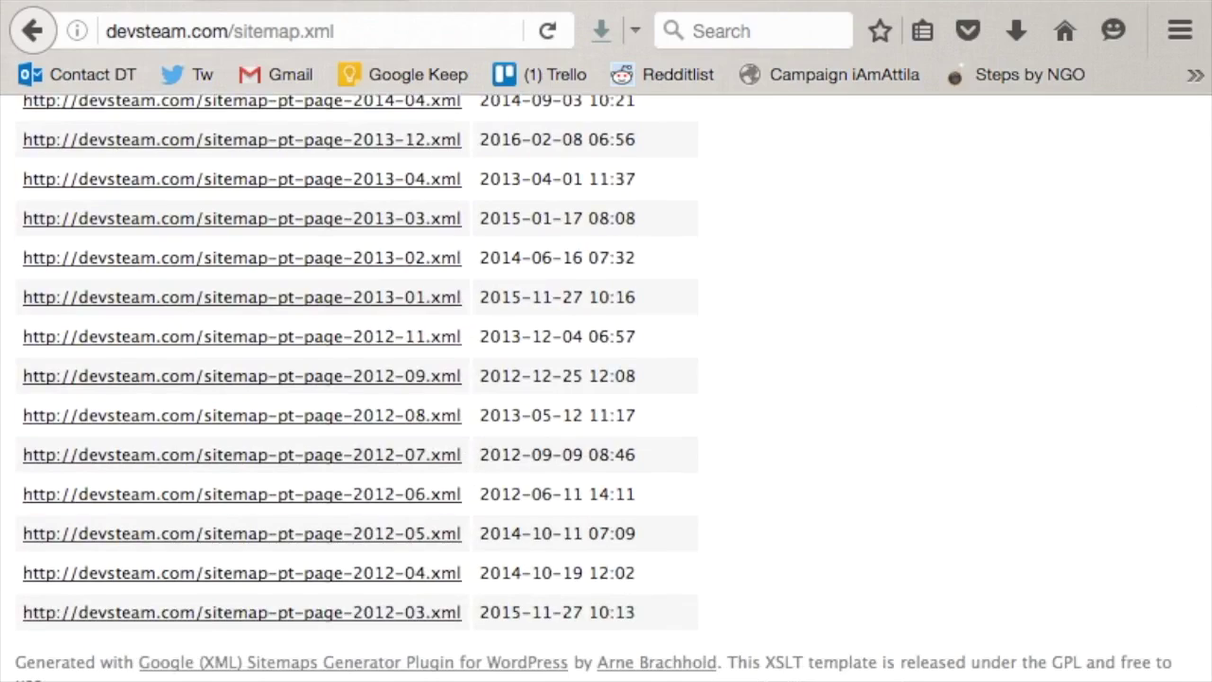
- Add the item "Sitemap.XML" in B13 of the DevsTeam SEO Audit sheet with the comment "Present" in C13
{"action": "left_click", "coordinate": [180, 2]}
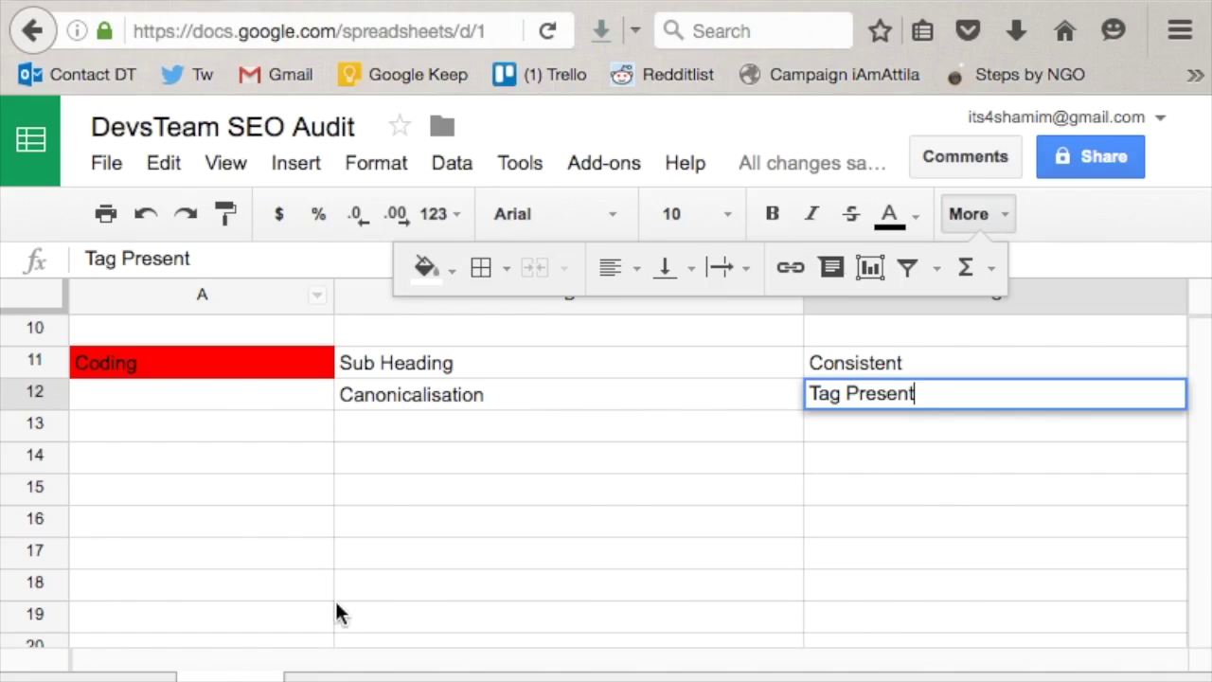
{"action": "left_click", "coordinate": [429, 437]}
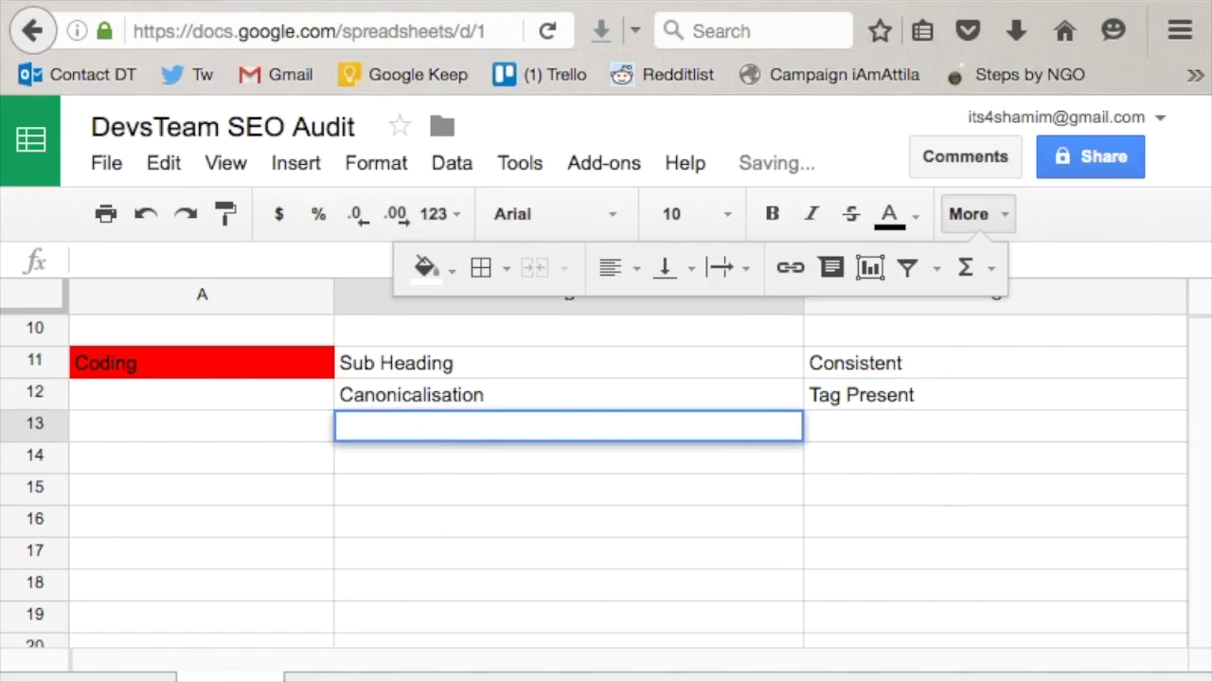
{"action": "type", "text": "Sitemap.XML"}
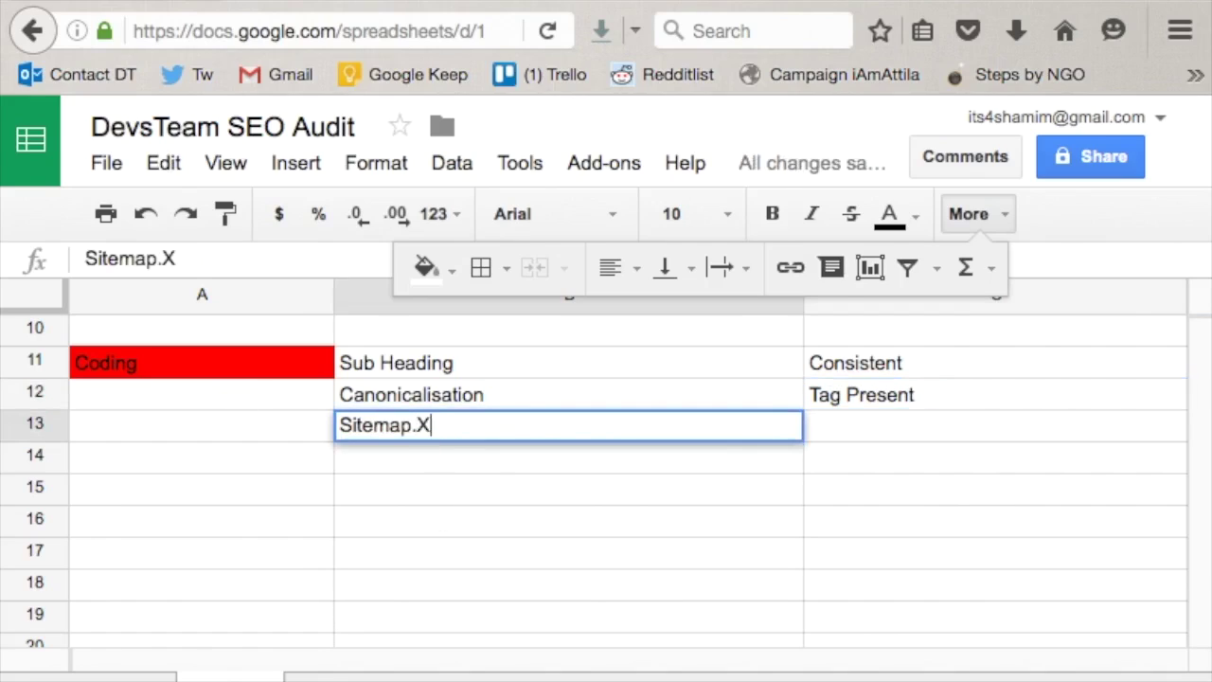
{"action": "left_click", "coordinate": [880, 433]}
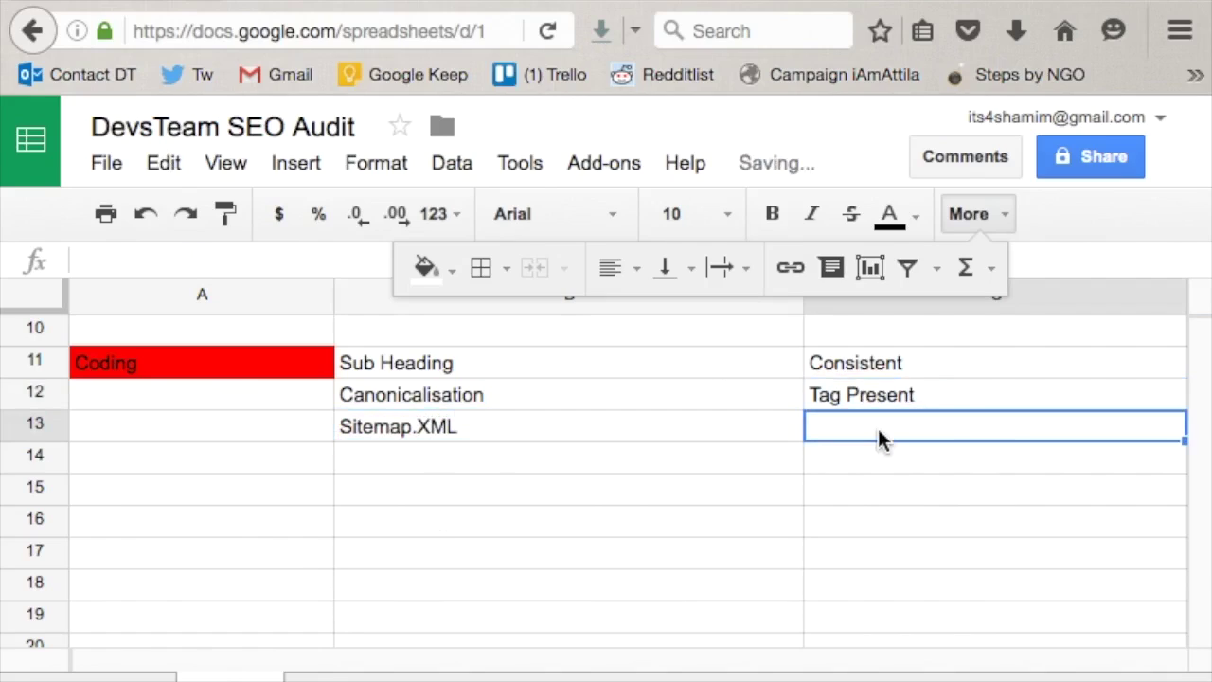
{"action": "type", "text": "Present"}
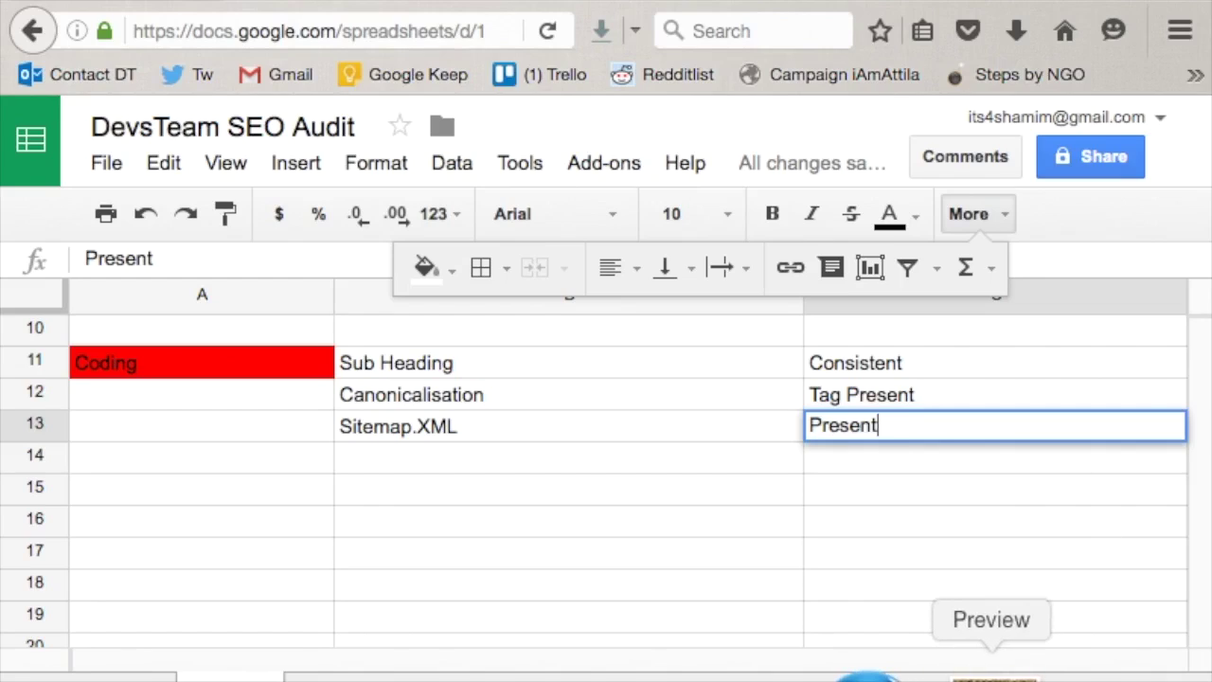
- Read the Avoid Frames item in the Preview checklist
{"action": "left_click", "coordinate": [990, 670]}
{"action": "left_click", "coordinate": [557, 456]}
{"action": "scroll", "coordinate": [557, 457], "scroll_direction": "down", "scroll_amount": 3}
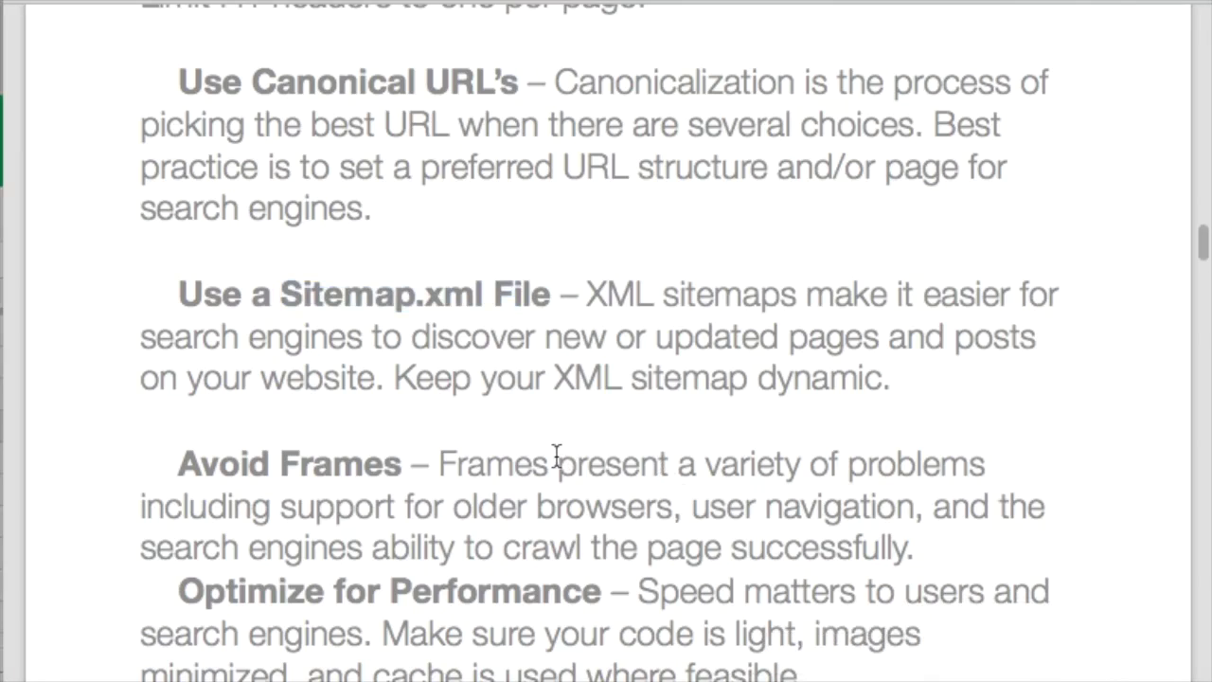
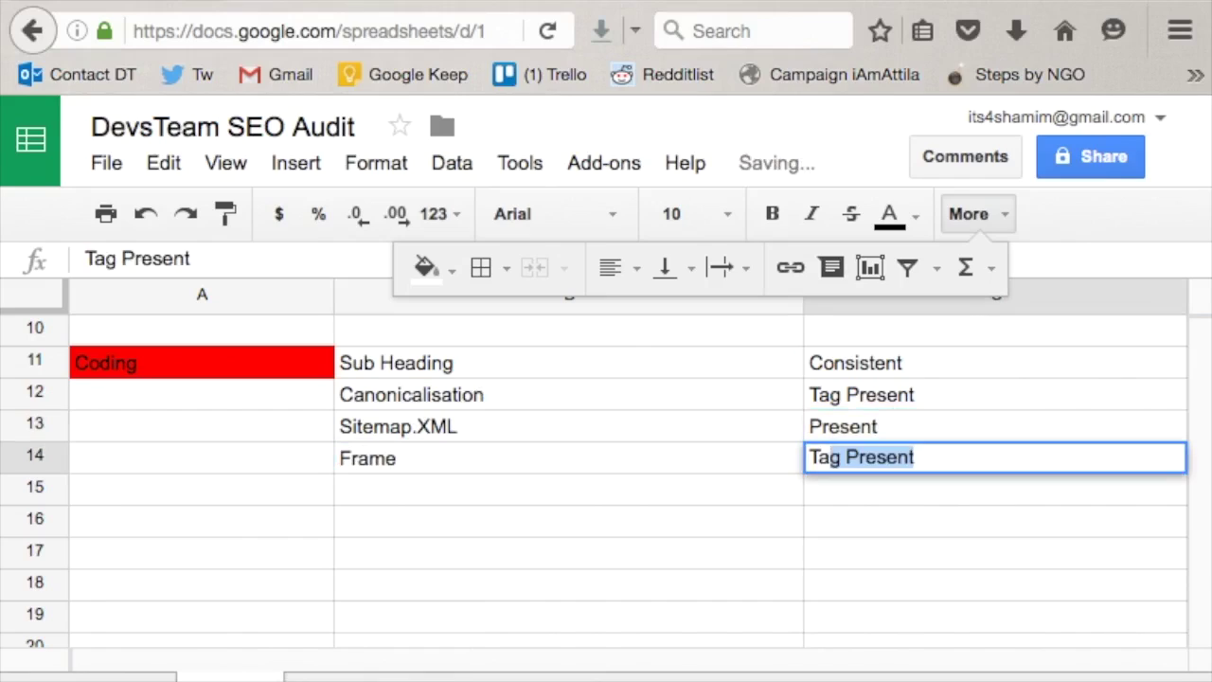
- Enter the comment "Table Present. Use Div Tag instead." in C14, beside the Frame item
{"action": "key", "text": "BackSpace"}
{"action": "key", "text": "BackSpace"}
{"action": "type", "text": "hle"}
{"action": "key", "text": "BackSpace"}
{"action": "key", "text": "BackSpace"}
{"action": "key", "text": "BackSpace"}
{"action": "type", "text": "l"}
{"action": "key", "text": "BackSpace"}
{"action": "type", "text": "ble Present. Use"}
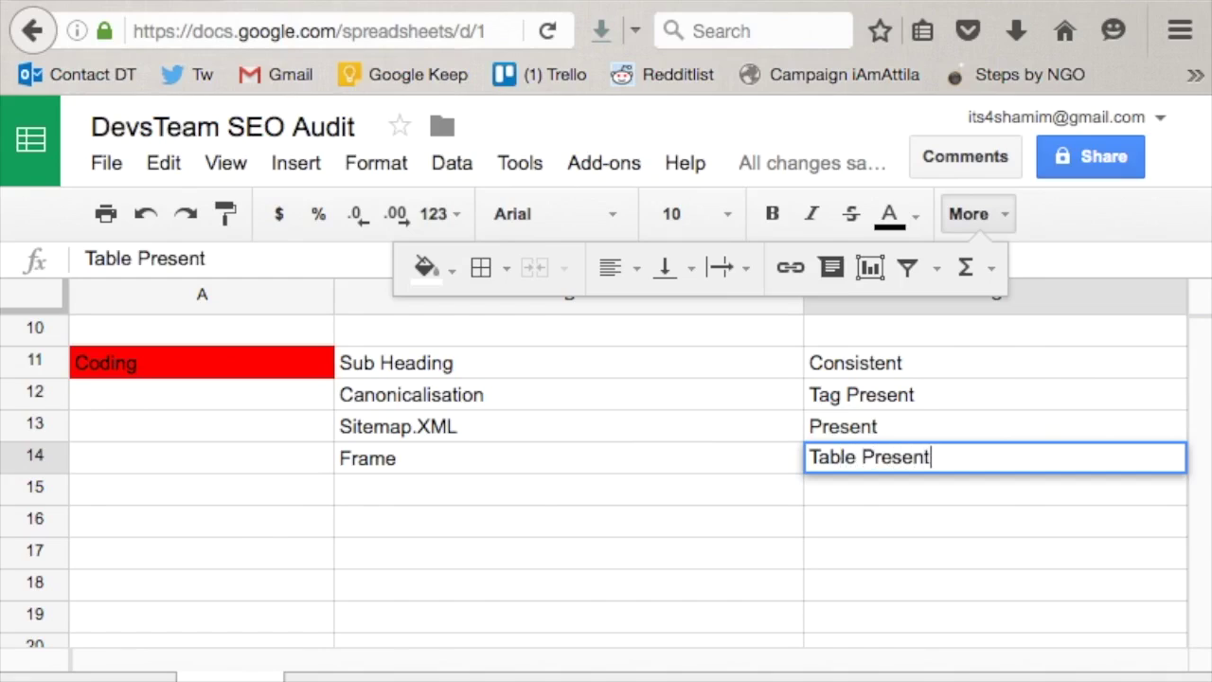
{"action": "type", "text": " D"}
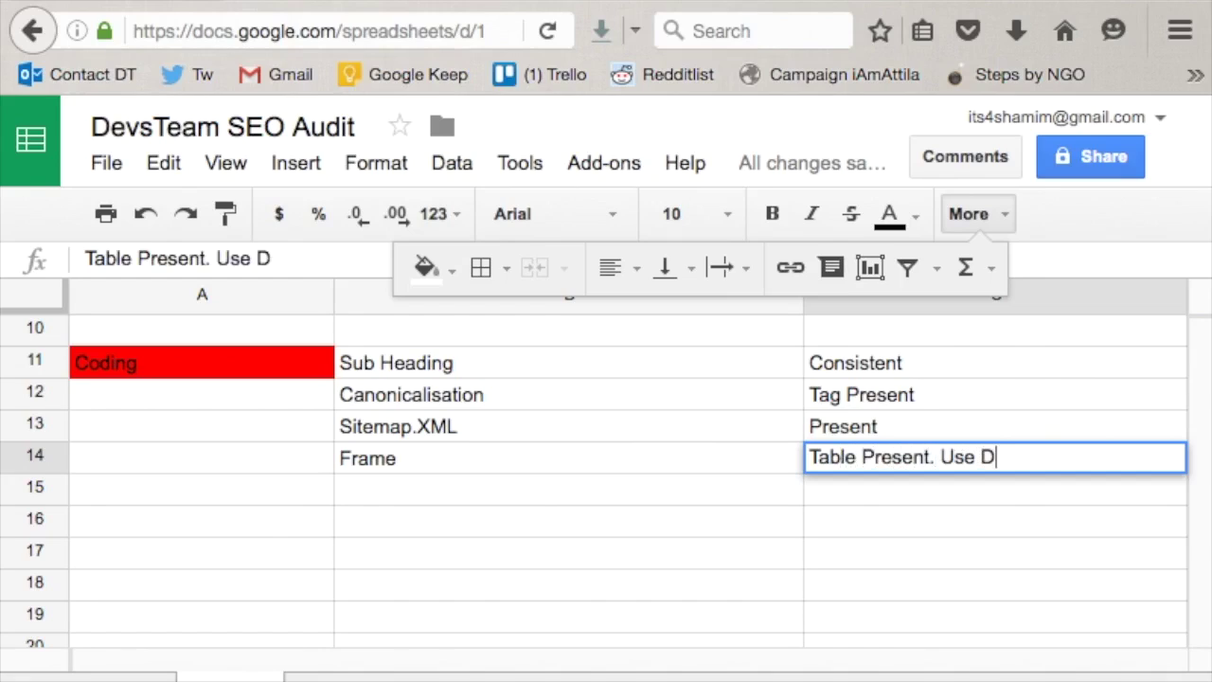
{"action": "type", "text": "iv Tag instead."}
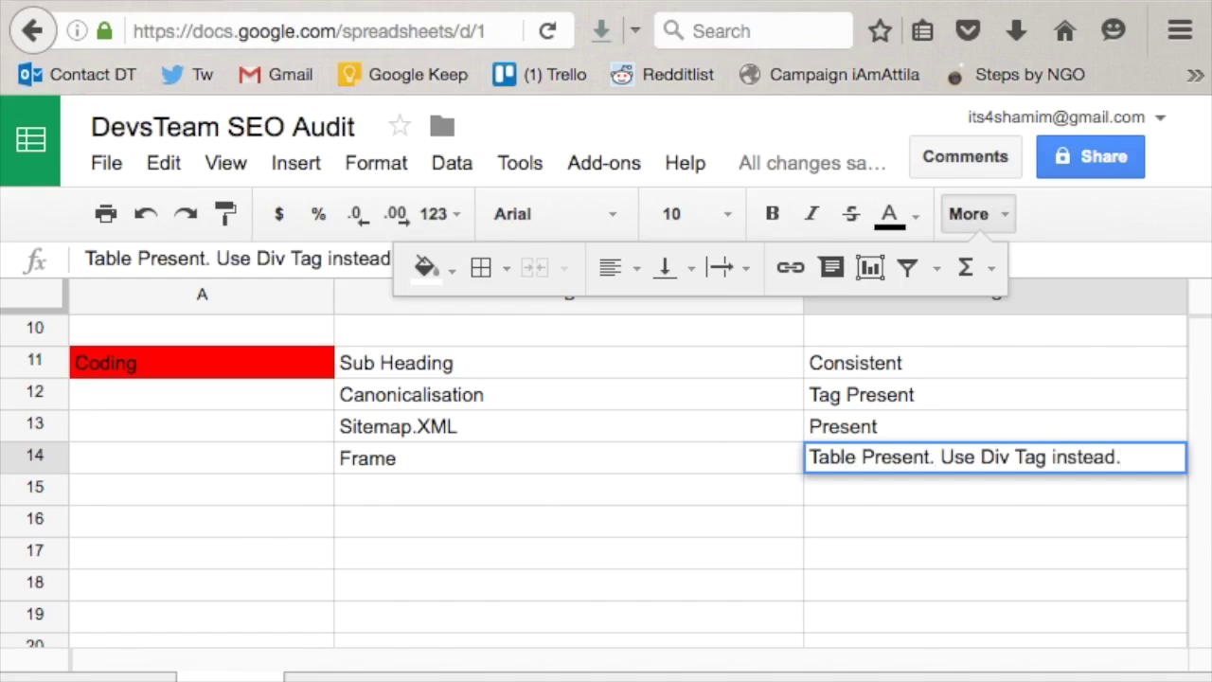
- Append "iFrame Present. Use alternatives." to the Frame comment in C14
{"action": "left_click", "coordinate": [842, 486]}
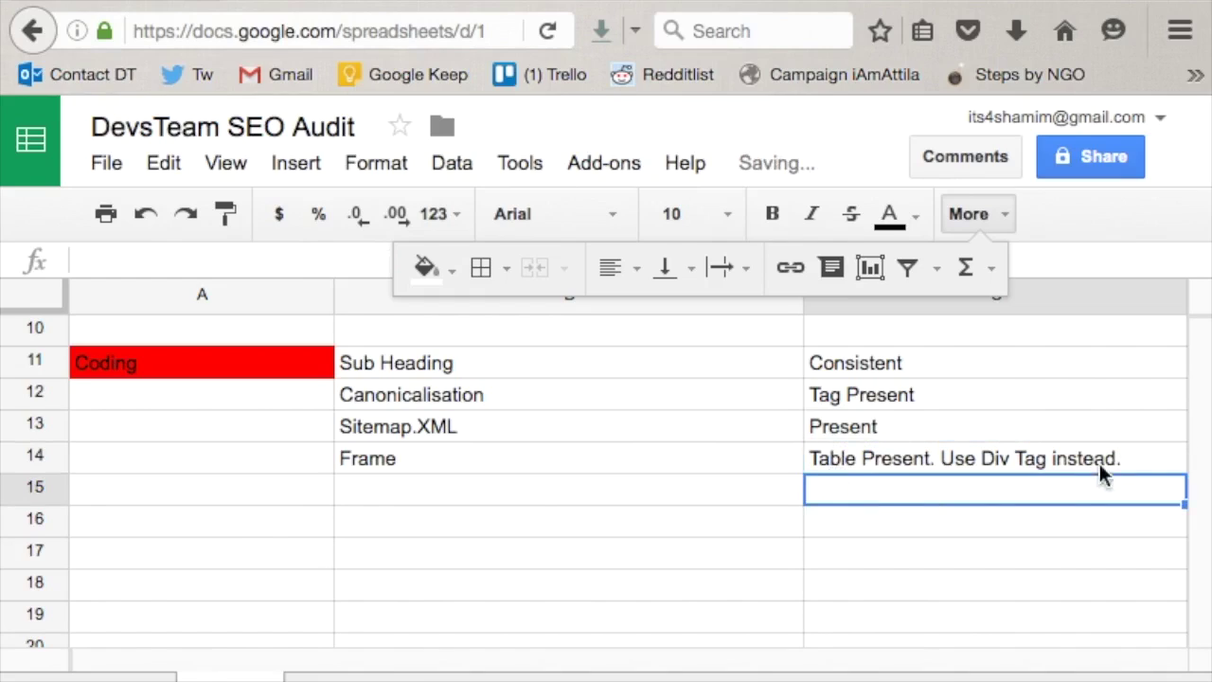
{"action": "left_click", "coordinate": [1146, 457]}
{"action": "double_click", "coordinate": [1146, 457]}
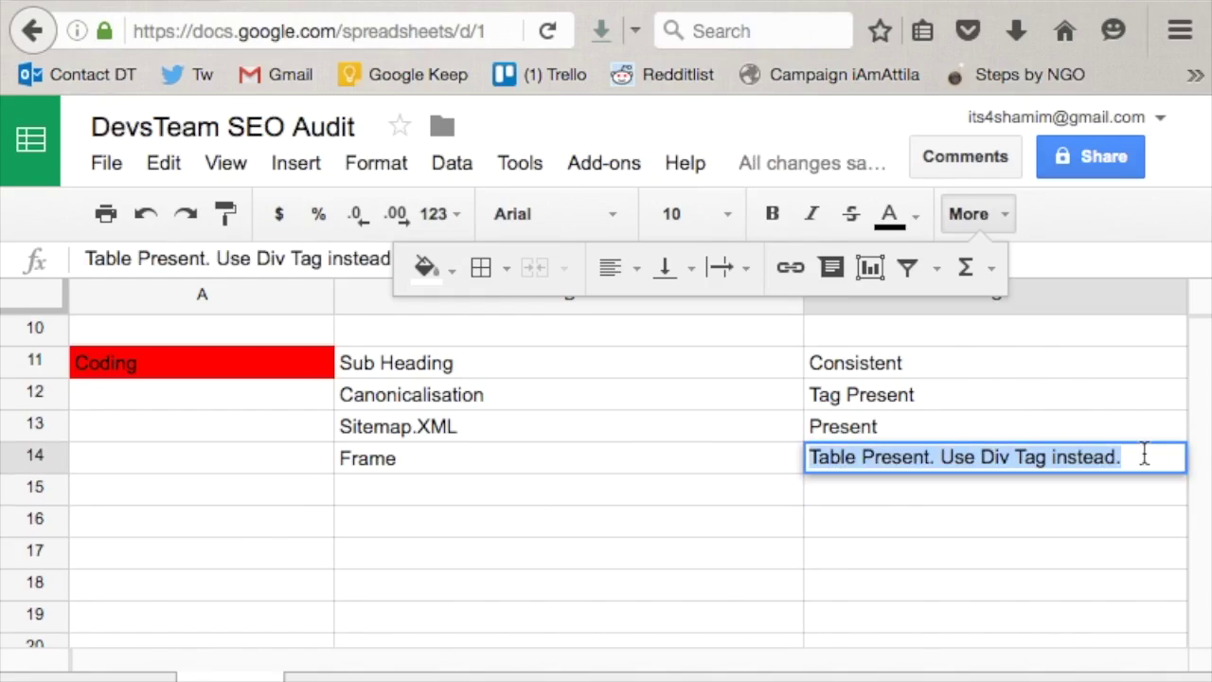
{"action": "key", "text": "Right"}
{"action": "type", "text": "iFra"}
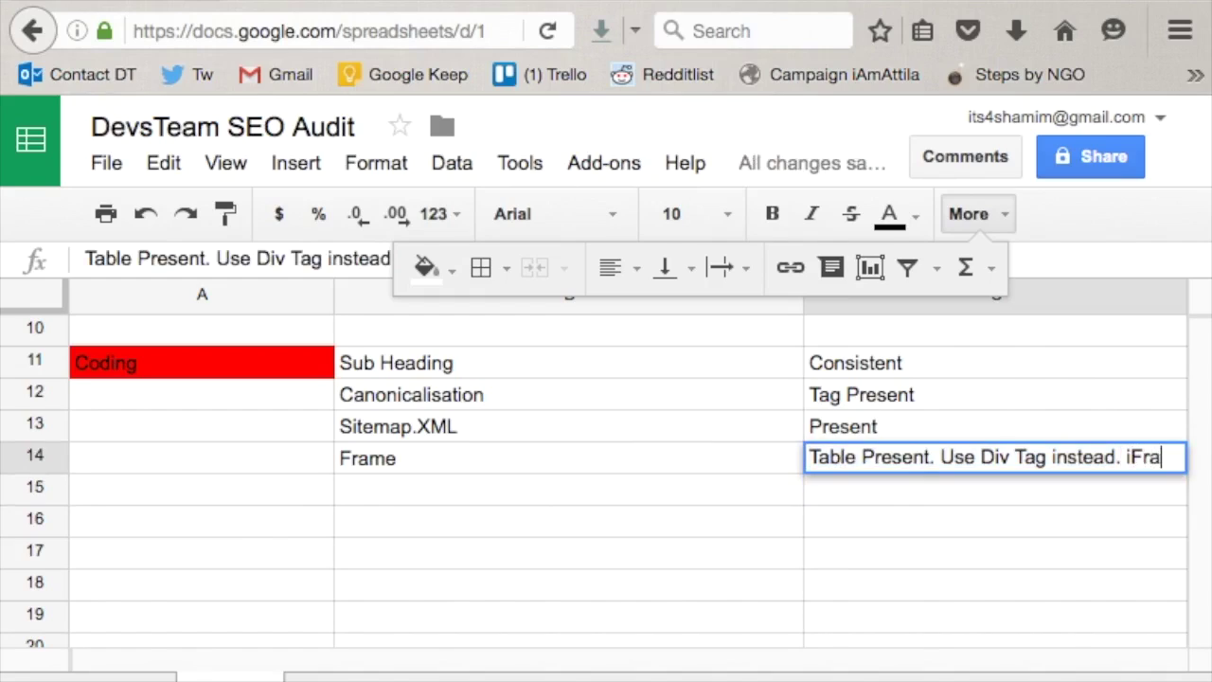
{"action": "type", "text": "me P"}
{"action": "key", "text": "BackSpace"}
{"action": "type", "text": "or"}
{"action": "key", "text": "BackSpace"}
{"action": "key", "text": "BackSpace"}
{"action": "type", "text": "Present. U"}
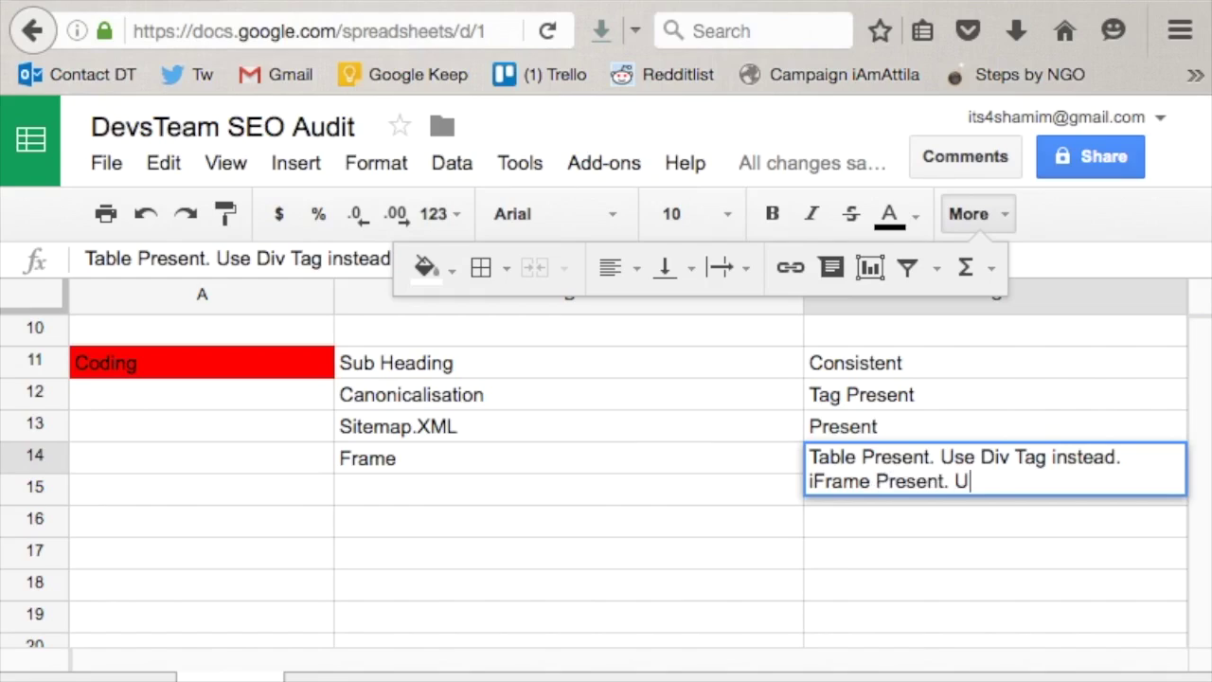
{"action": "type", "text": "se alternaties"}
{"action": "key", "text": "BackSpace"}
{"action": "key", "text": "BackSpace"}
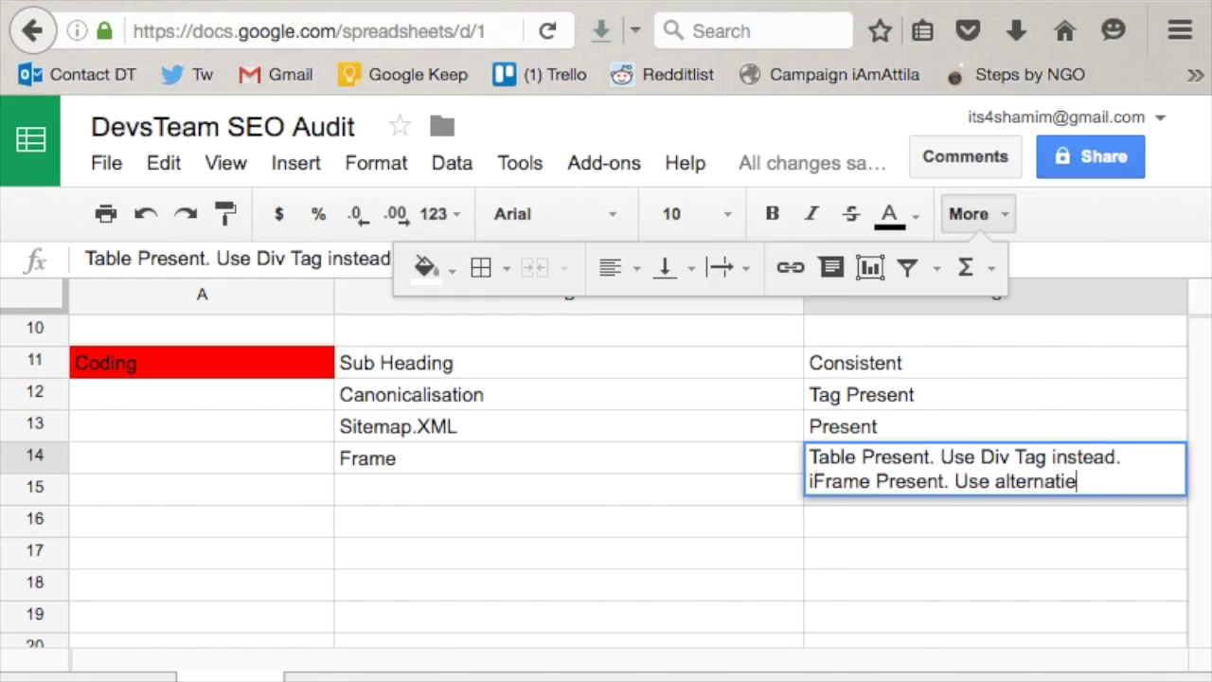
{"action": "type", "text": "ves."}
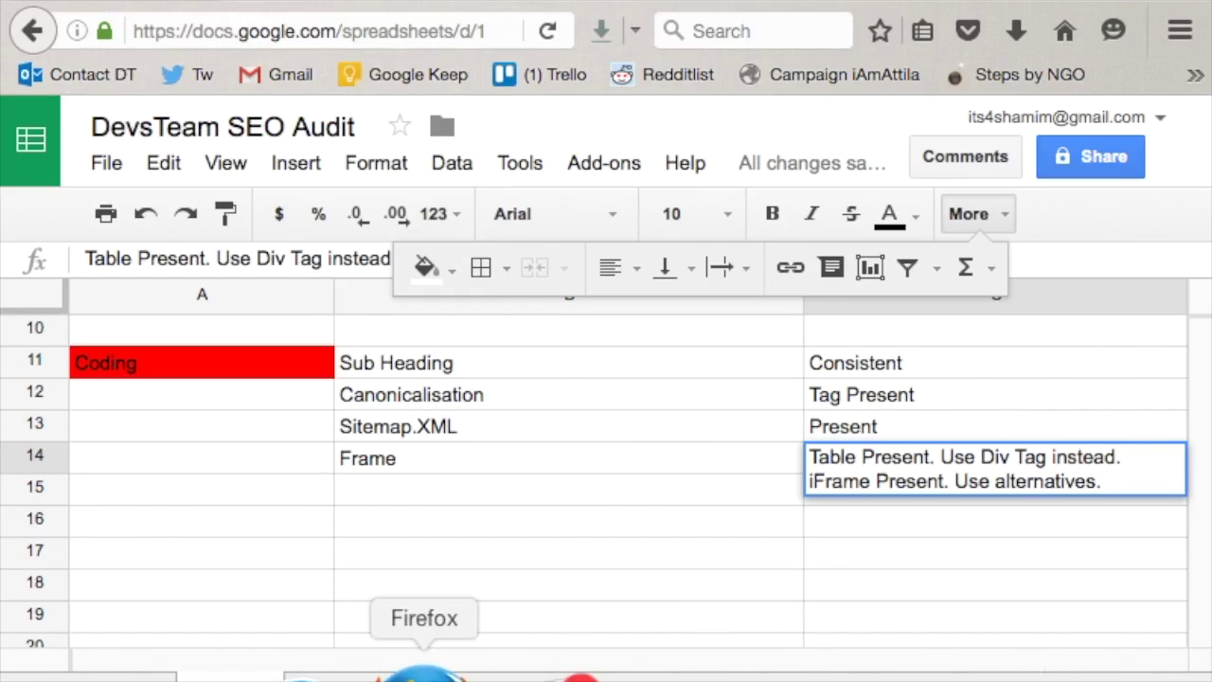
- Read the Use HTML5 and Schema item in the Preview checklist
{"action": "left_click", "coordinate": [982, 669]}
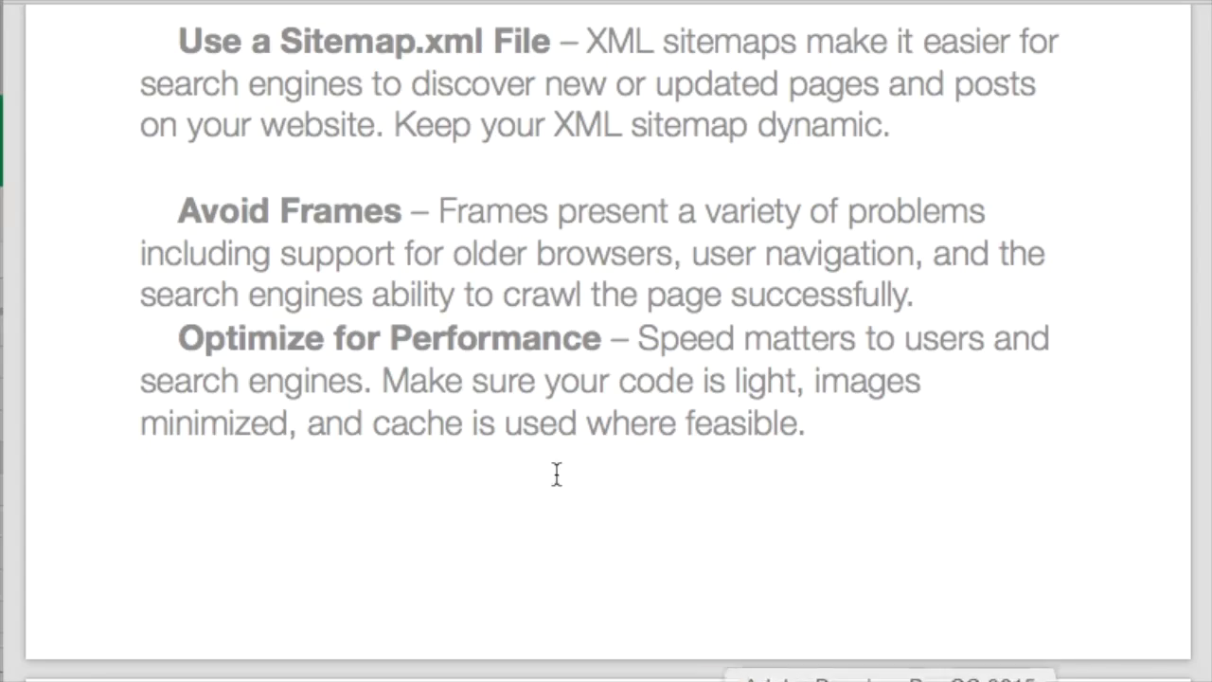
{"action": "scroll", "coordinate": [560, 461], "scroll_direction": "down", "scroll_amount": 5}
{"action": "scroll", "coordinate": [560, 461], "scroll_direction": "down", "scroll_amount": 4}
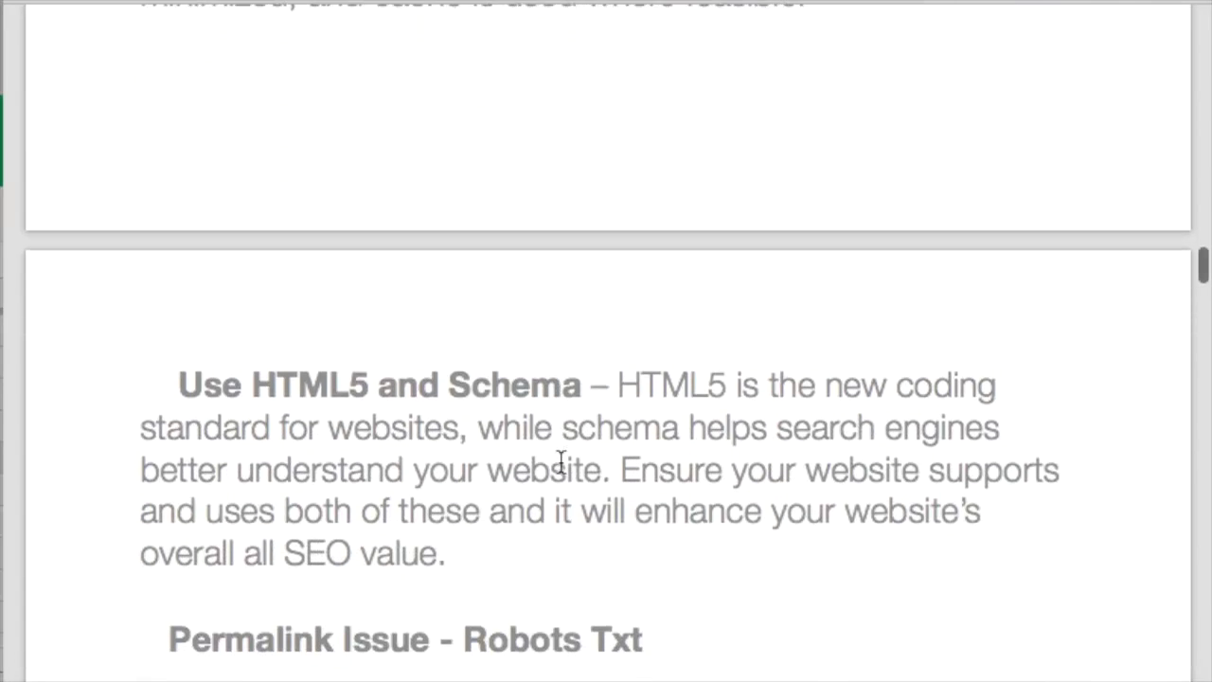
{"action": "scroll", "coordinate": [561, 462], "scroll_direction": "down", "scroll_amount": 2}
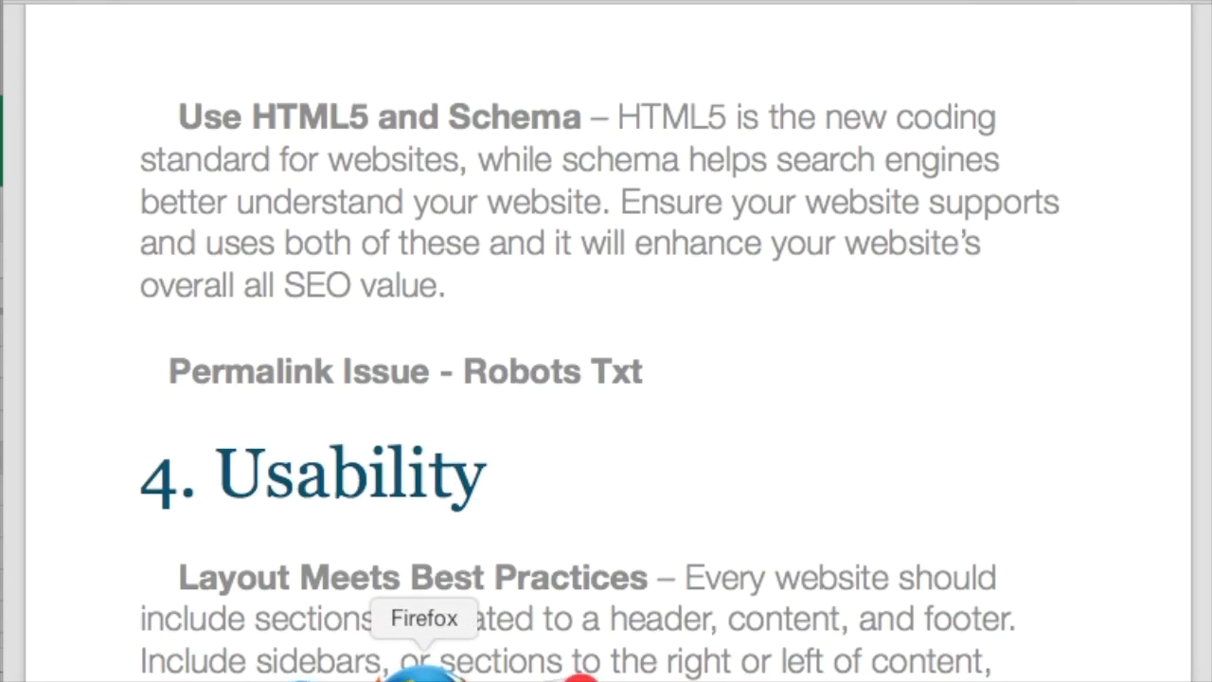
- Open schema.org in a new Firefox tab and look through the commonly used types on its Schemas page
{"action": "left_click", "coordinate": [420, 649]}
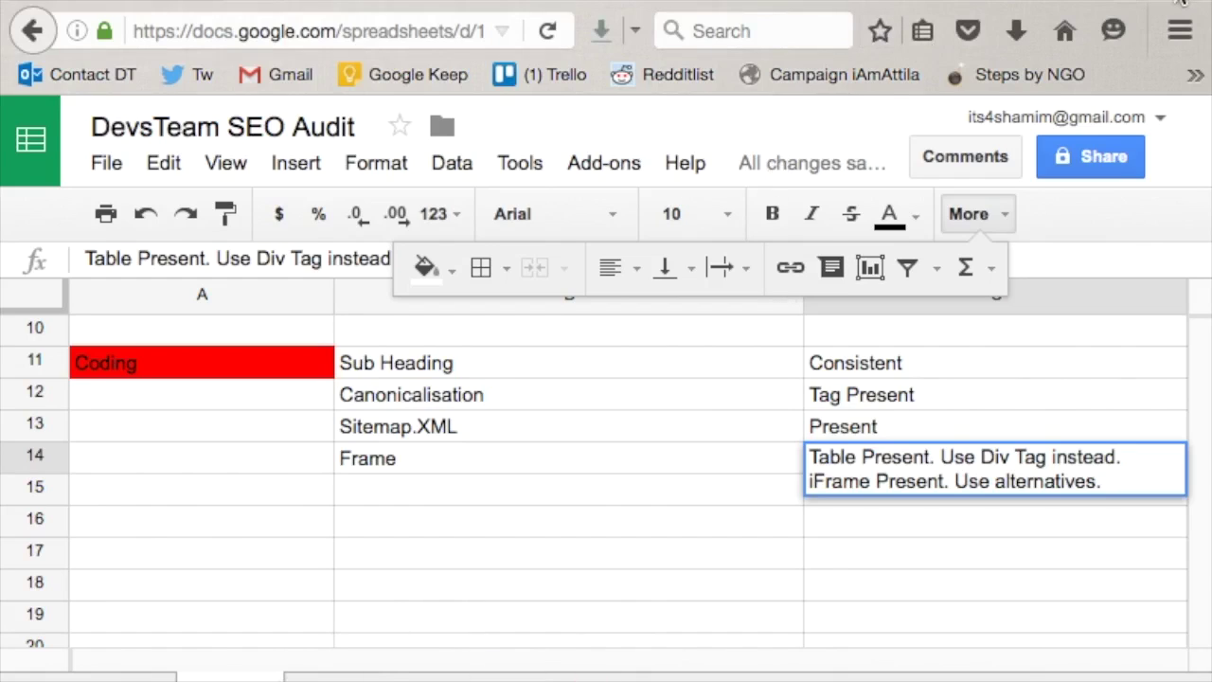
{"action": "key", "text": "super+t"}
{"action": "type", "text": "schema.org/"}
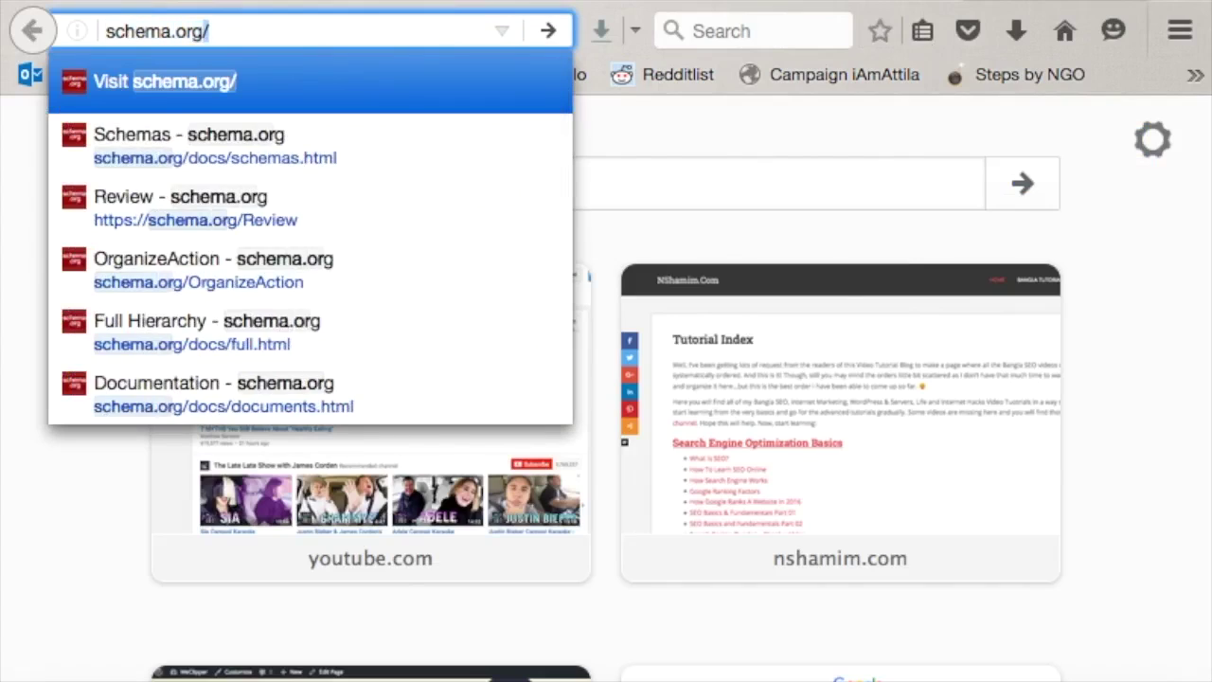
{"action": "key", "text": "Return"}
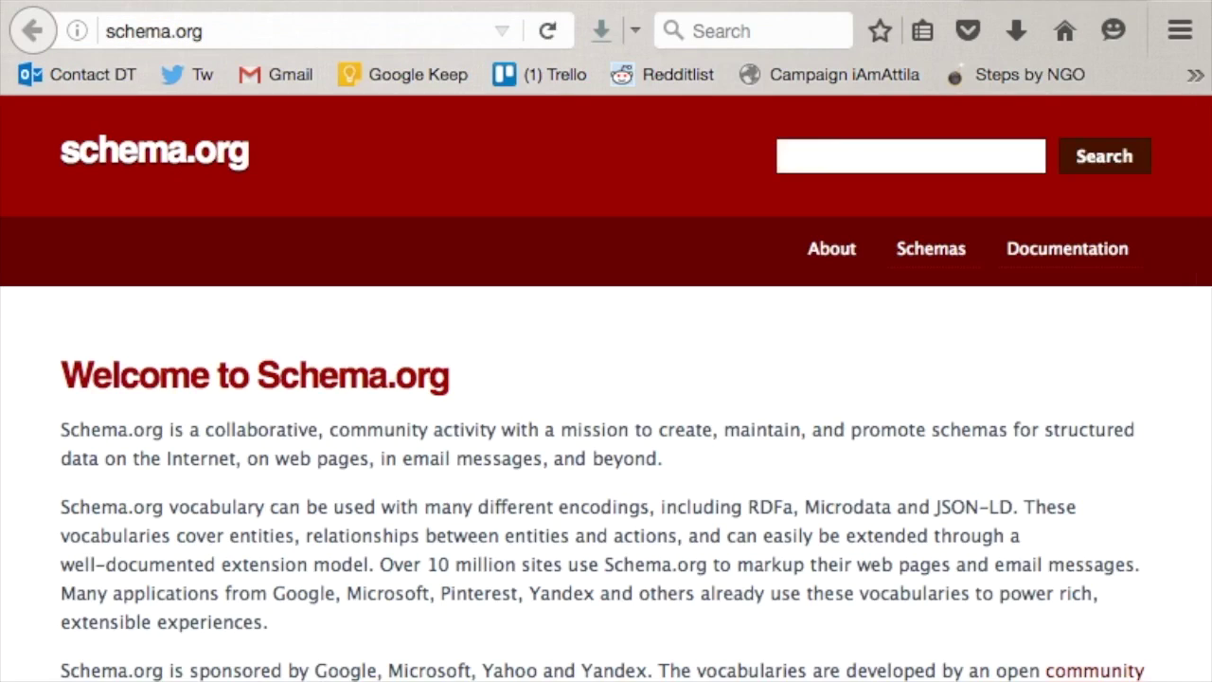
{"action": "left_click", "coordinate": [952, 252]}
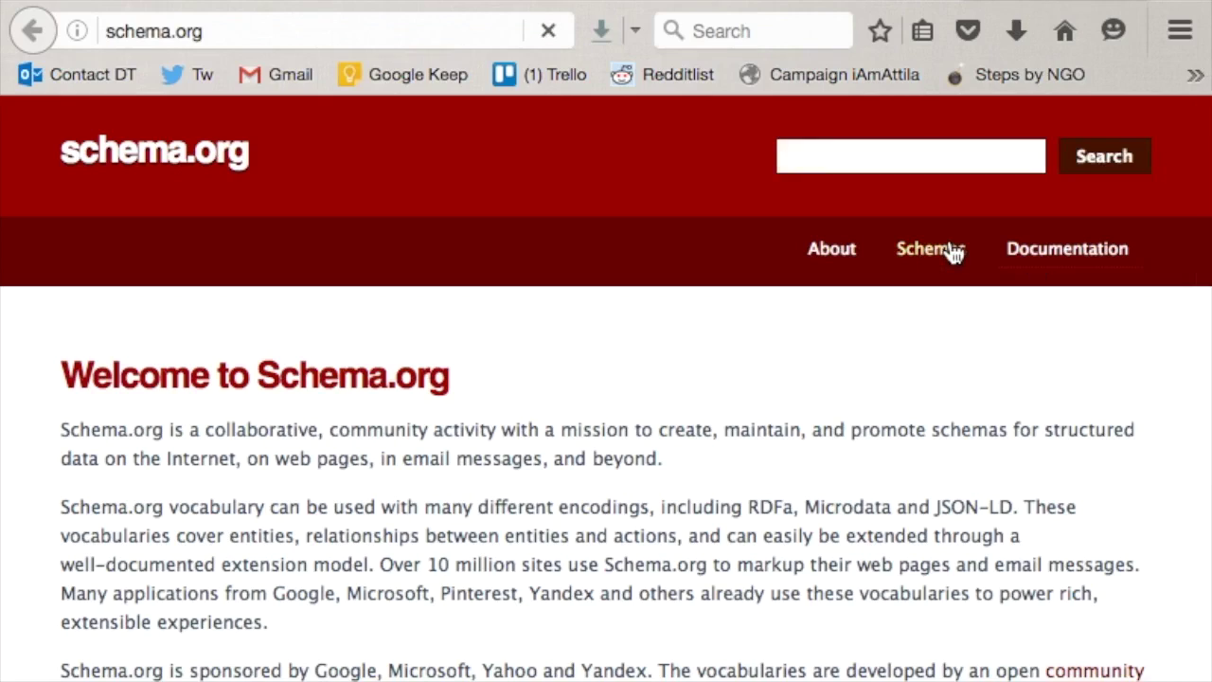
{"action": "scroll", "coordinate": [479, 540], "scroll_direction": "down", "scroll_amount": 5}
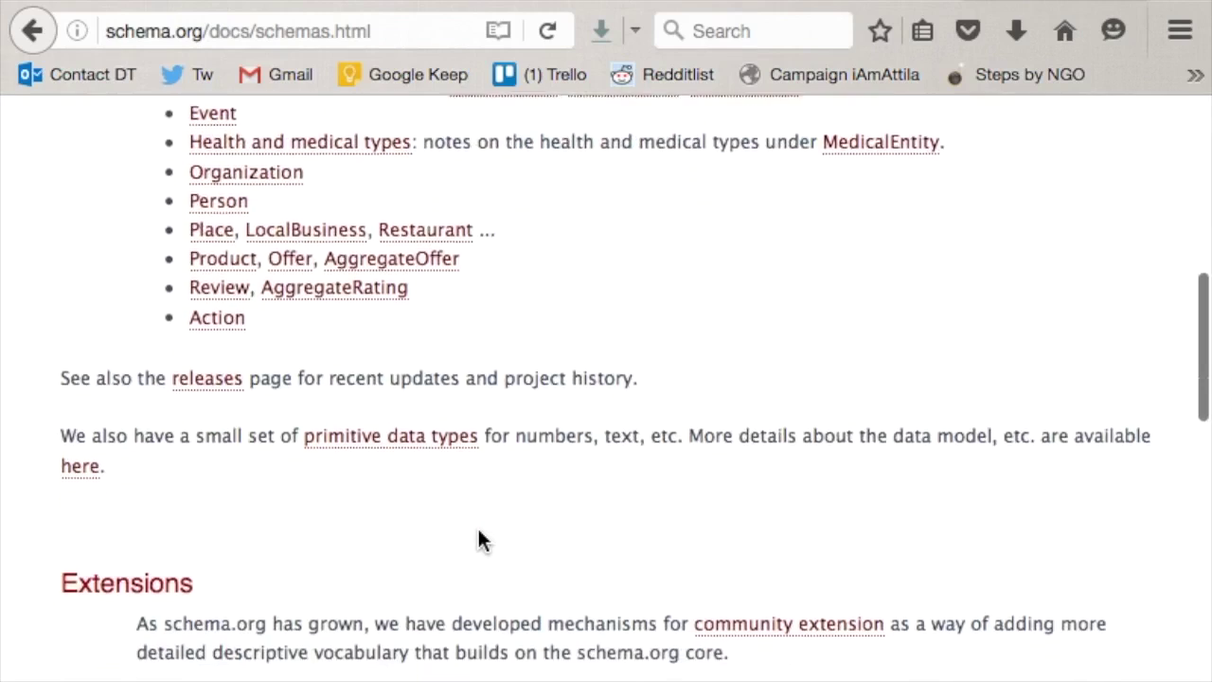
{"action": "scroll", "coordinate": [478, 539], "scroll_direction": "up", "scroll_amount": 3}
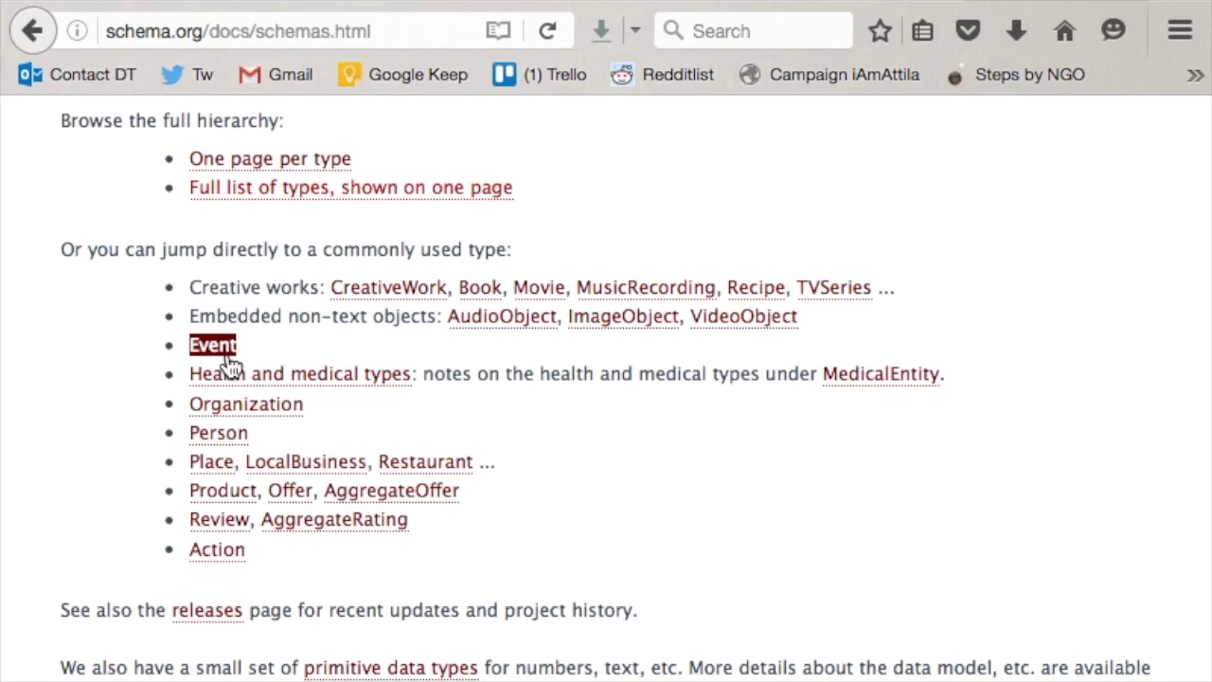
- Open the Movie type from the creative works and look through its property table
{"action": "left_click", "coordinate": [566, 293]}
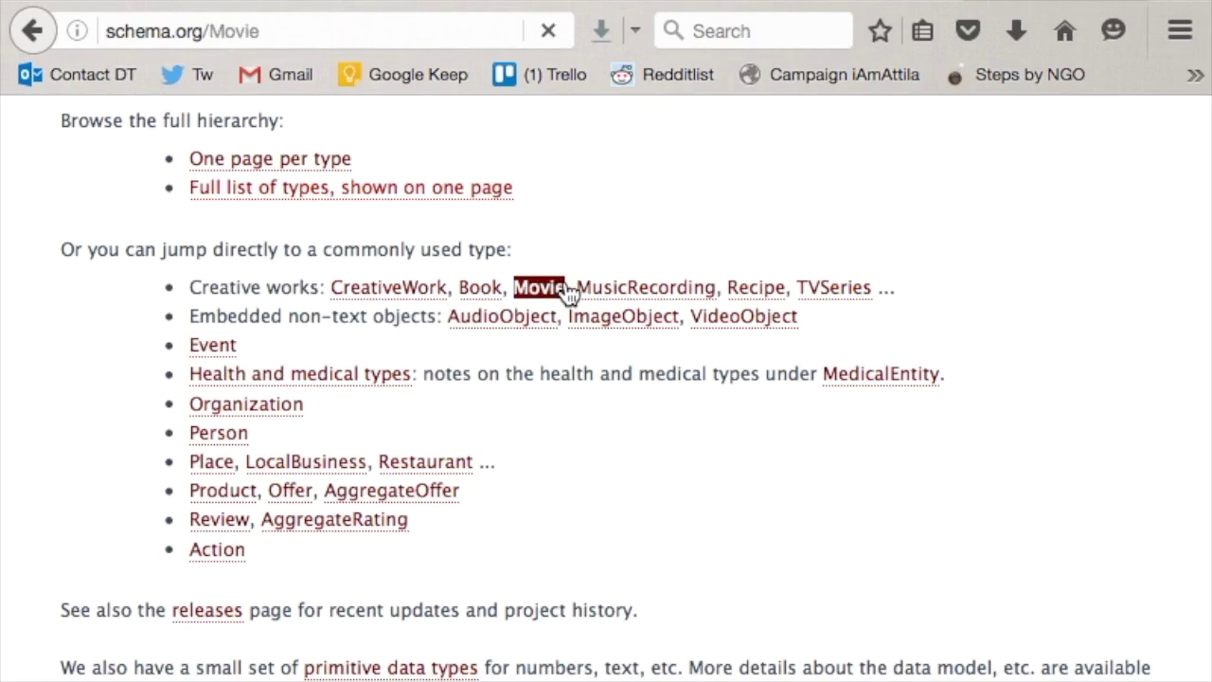
{"action": "scroll", "coordinate": [541, 414], "scroll_direction": "down", "scroll_amount": 15}
{"action": "scroll", "coordinate": [542, 416], "scroll_direction": "down", "scroll_amount": 2}
{"action": "scroll", "coordinate": [541, 414], "scroll_direction": "up", "scroll_amount": 15}
{"action": "scroll", "coordinate": [541, 414], "scroll_direction": "down", "scroll_amount": 4}
{"action": "scroll", "coordinate": [541, 414], "scroll_direction": "down", "scroll_amount": 1}
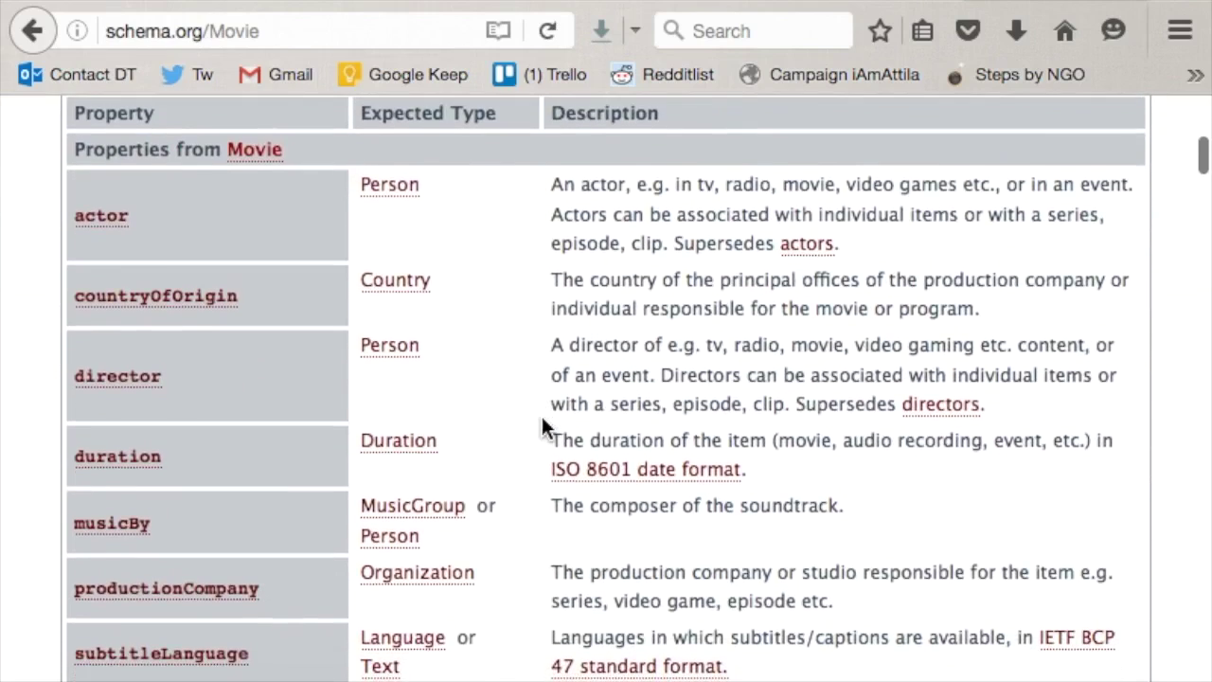
- Open the actor property of Movie and examine its expected value types and the types that use it
{"action": "left_click", "coordinate": [112, 225]}
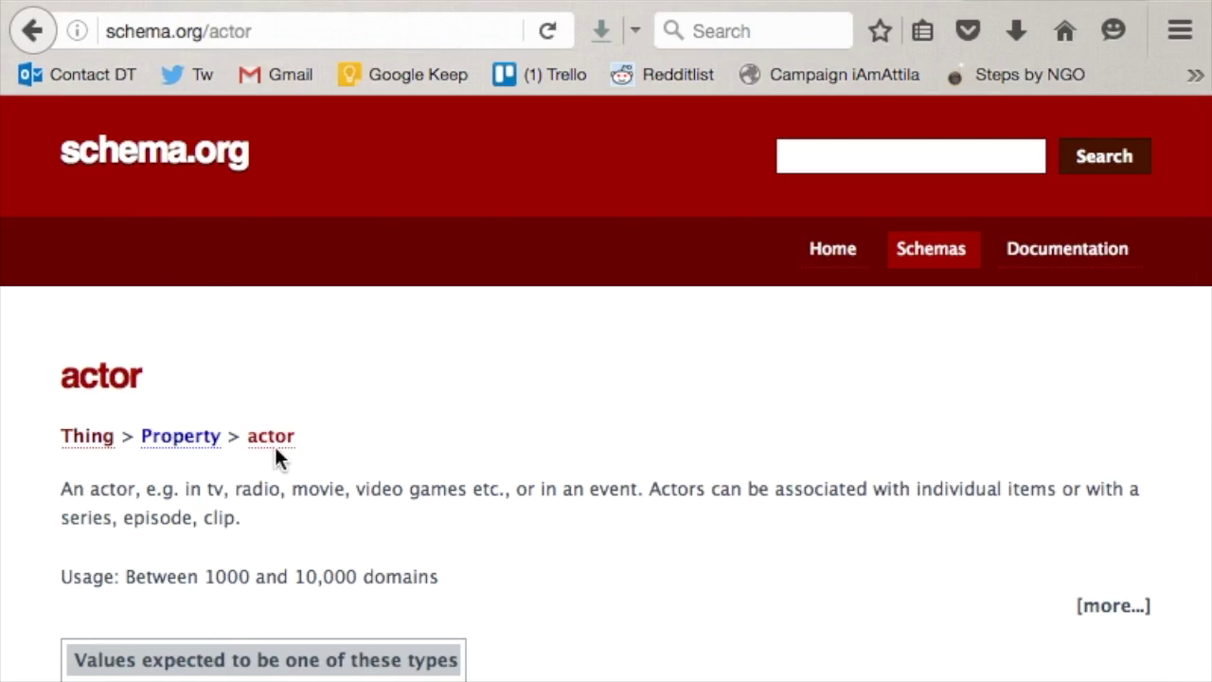
{"action": "scroll", "coordinate": [419, 519], "scroll_direction": "down", "scroll_amount": 10}
{"action": "scroll", "coordinate": [418, 519], "scroll_direction": "up", "scroll_amount": 6}
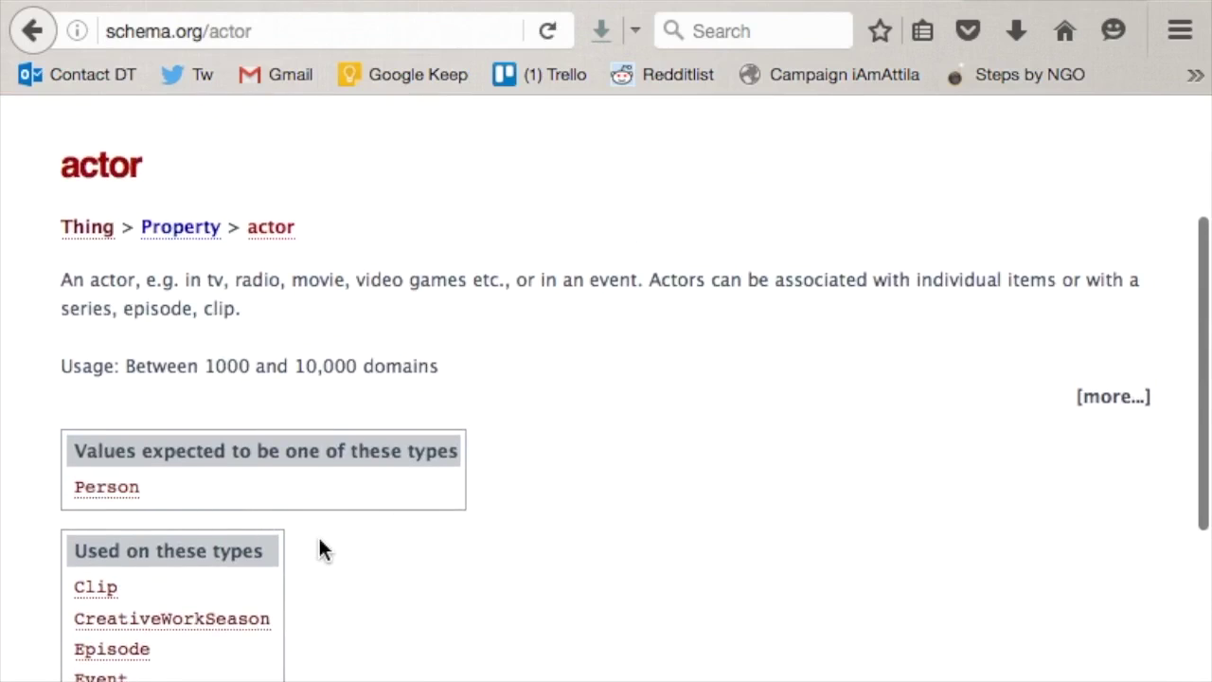
{"action": "scroll", "coordinate": [319, 549], "scroll_direction": "down", "scroll_amount": 6}
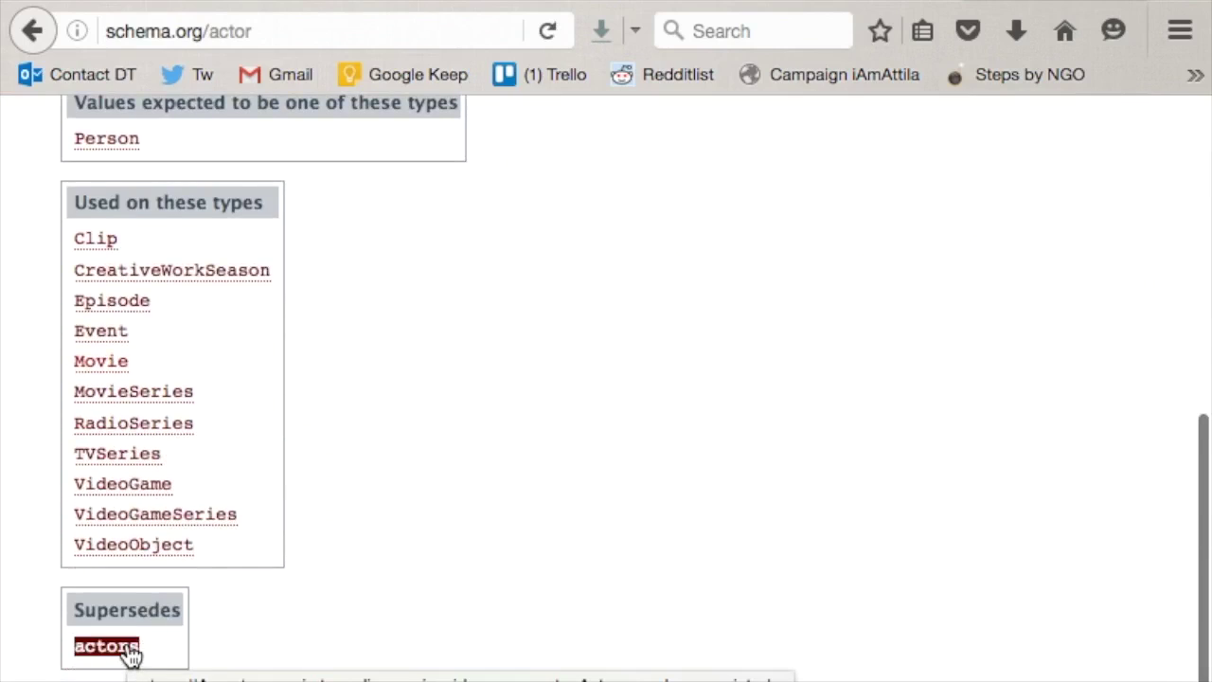
{"action": "scroll", "coordinate": [130, 653], "scroll_direction": "up", "scroll_amount": 1}
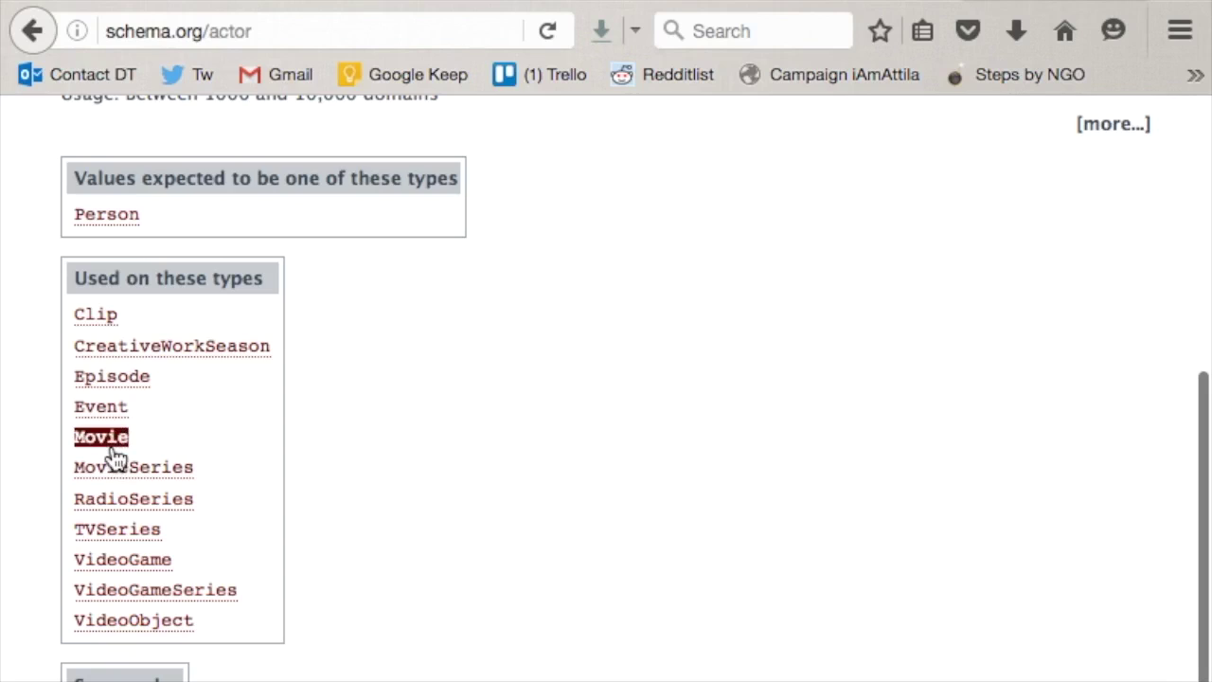
{"action": "scroll", "coordinate": [113, 457], "scroll_direction": "up", "scroll_amount": 8}
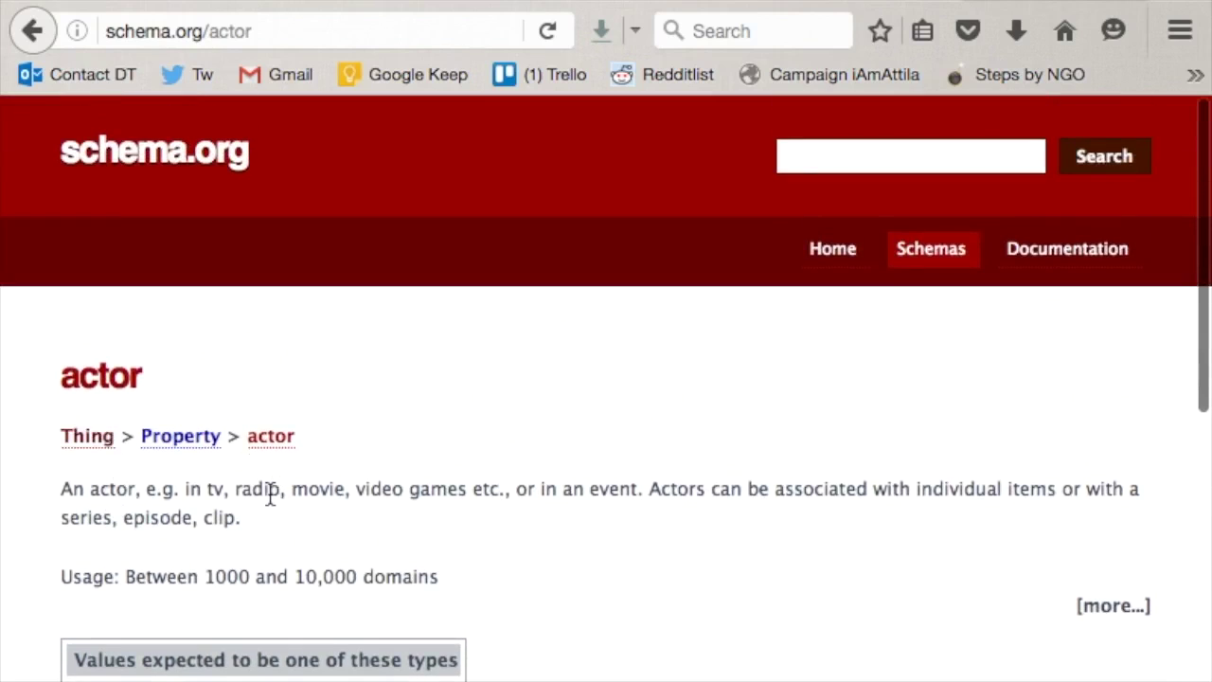
{"action": "scroll", "coordinate": [270, 496], "scroll_direction": "down", "scroll_amount": 4}
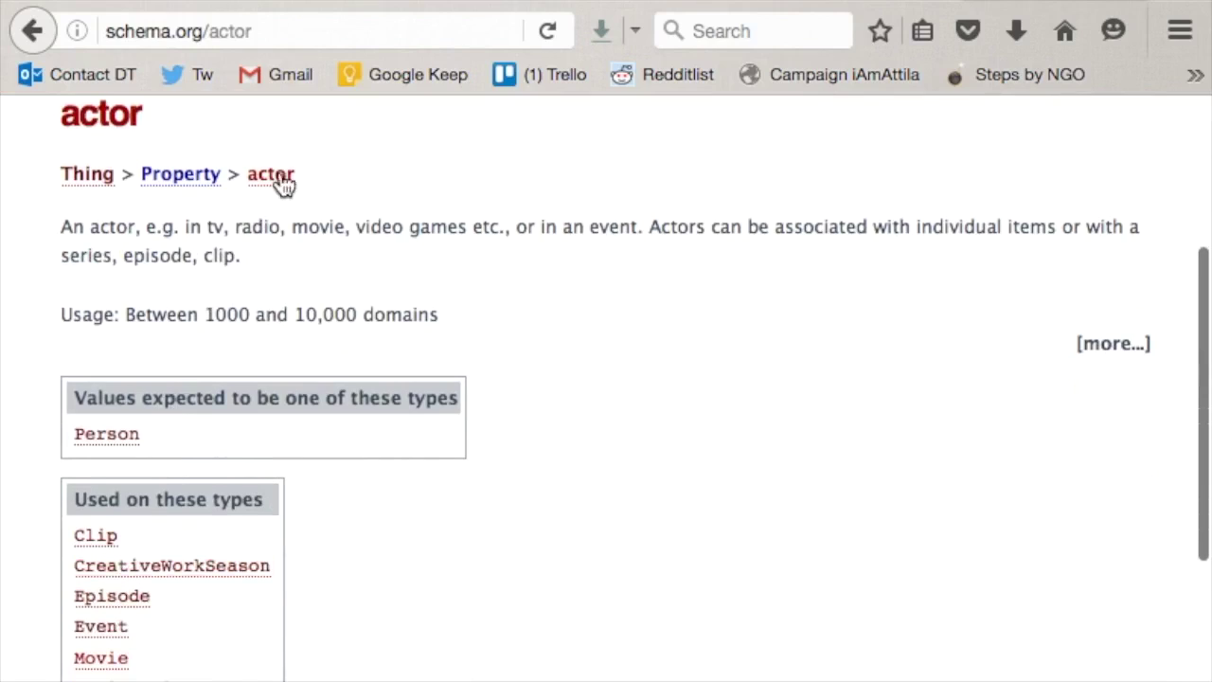
{"action": "scroll", "coordinate": [316, 406], "scroll_direction": "down", "scroll_amount": 4}
- Open the superseded actors property and look through its page
{"action": "left_click", "coordinate": [98, 652]}
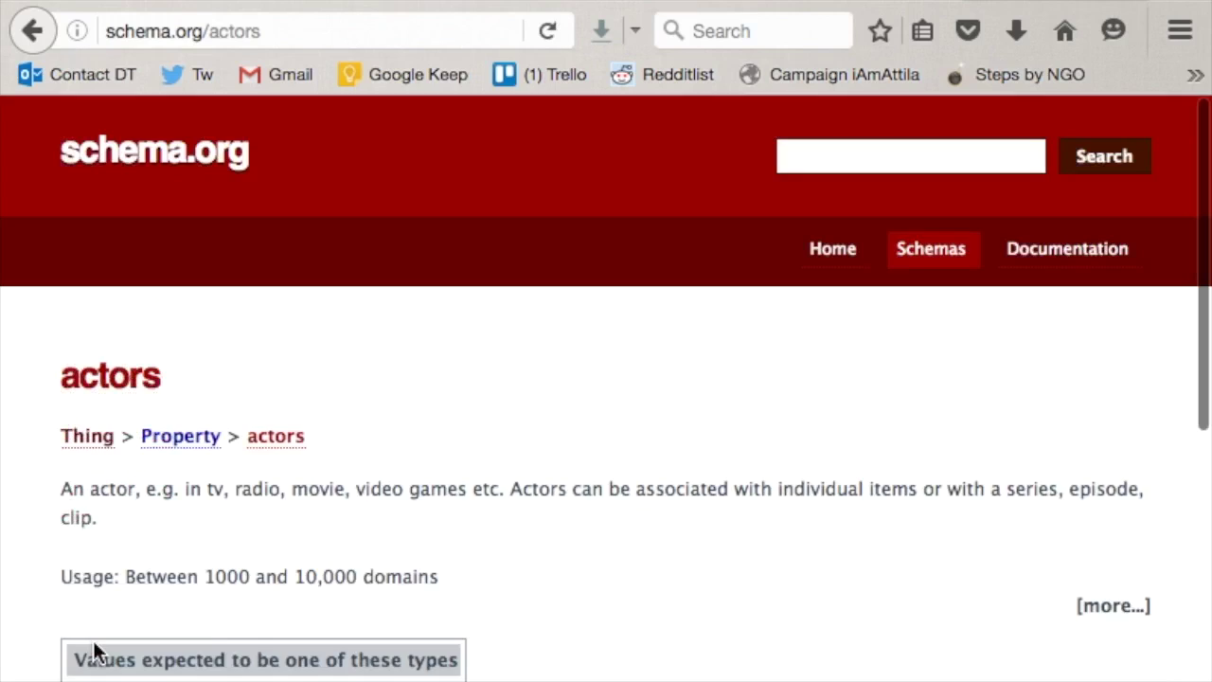
{"action": "scroll", "coordinate": [650, 658], "scroll_direction": "down", "scroll_amount": 7}
{"action": "scroll", "coordinate": [652, 660], "scroll_direction": "up", "scroll_amount": 8}
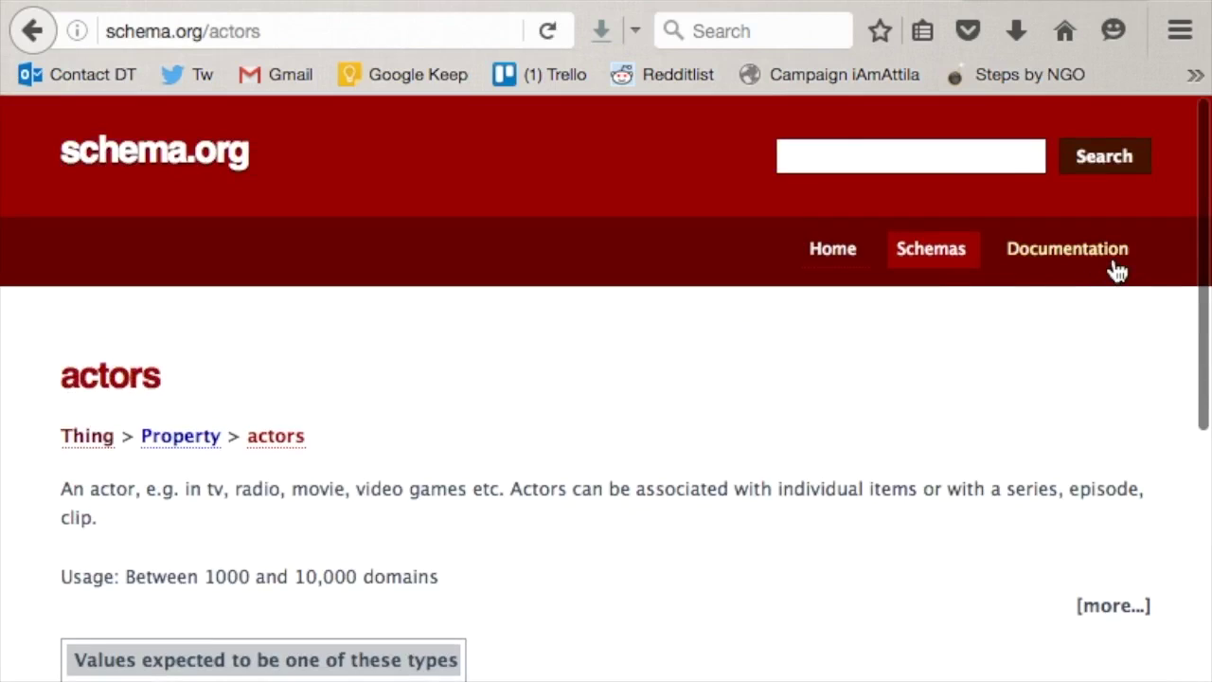
- Open schema.org's Documentation page and look through the list of available documents
{"action": "left_click", "coordinate": [1113, 258]}
{"action": "scroll", "coordinate": [521, 566], "scroll_direction": "down", "scroll_amount": 5}
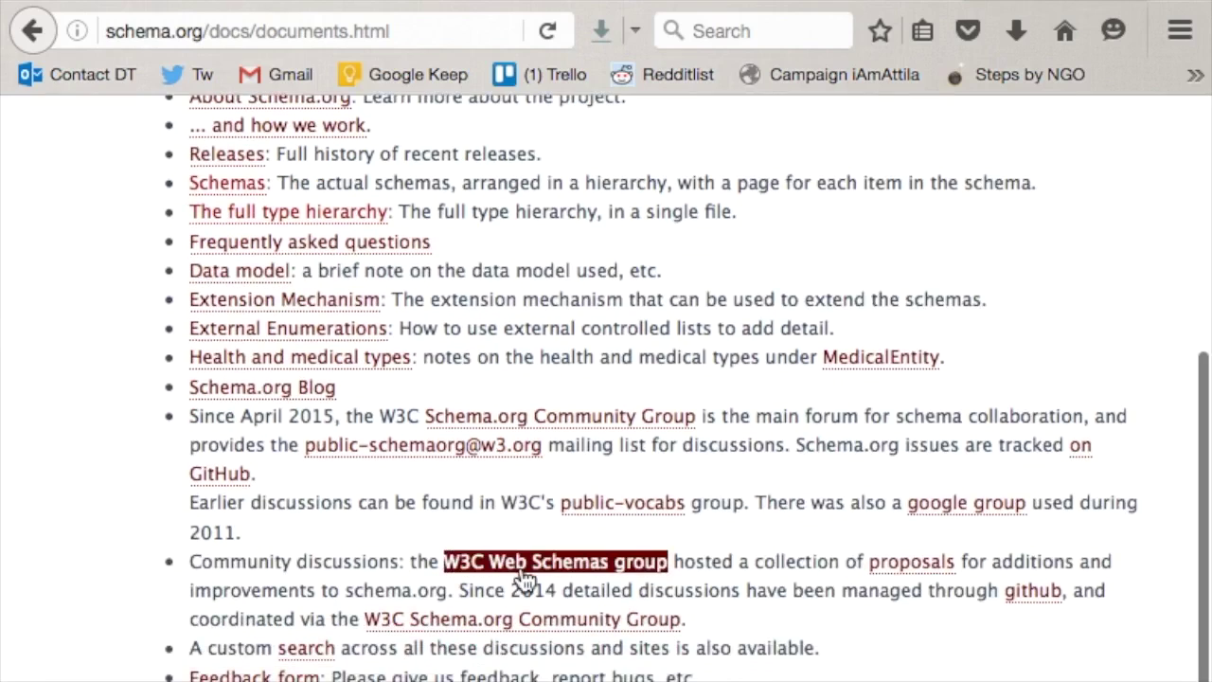
{"action": "scroll", "coordinate": [397, 237], "scroll_direction": "down", "scroll_amount": 1}
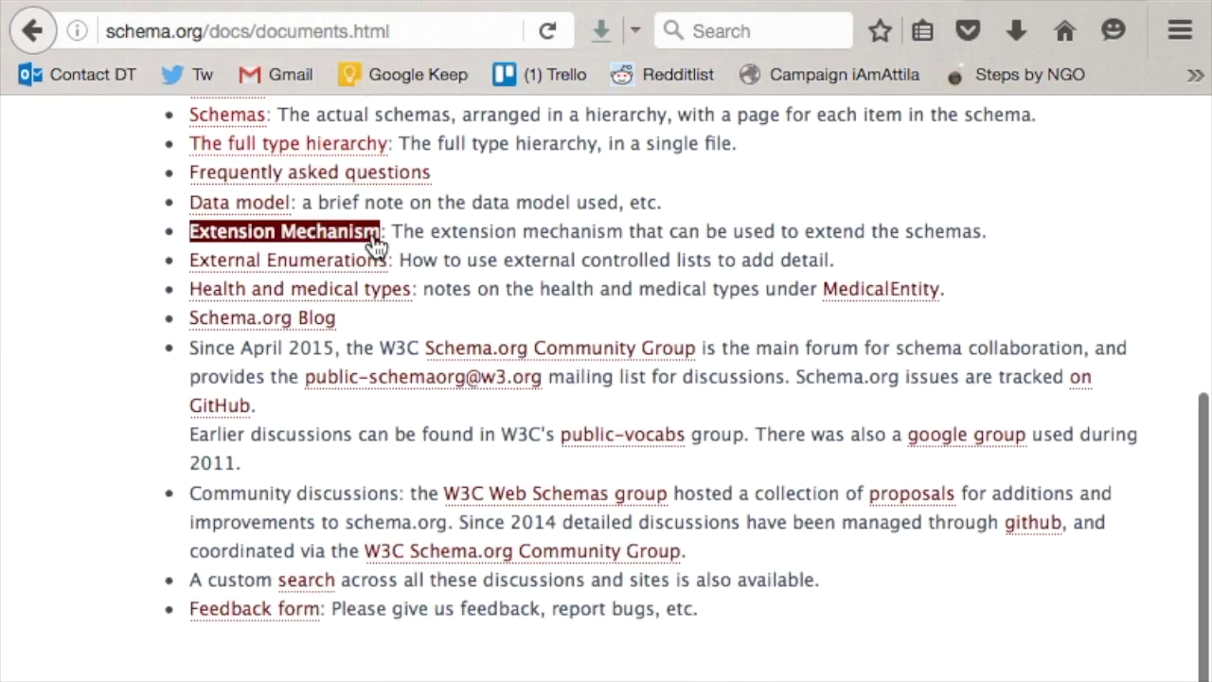
{"action": "scroll", "coordinate": [360, 308], "scroll_direction": "up", "scroll_amount": 6}
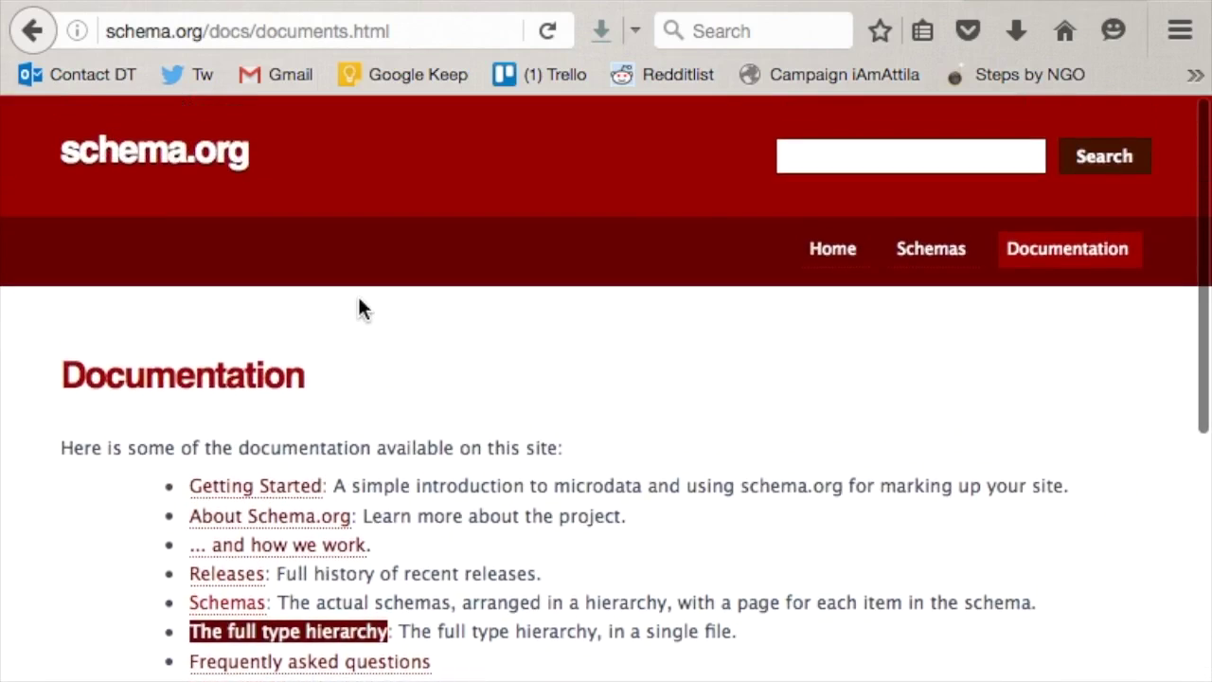
- Return to the Schemas page and try to open the full list of types shown on one page
{"action": "left_click", "coordinate": [917, 257]}
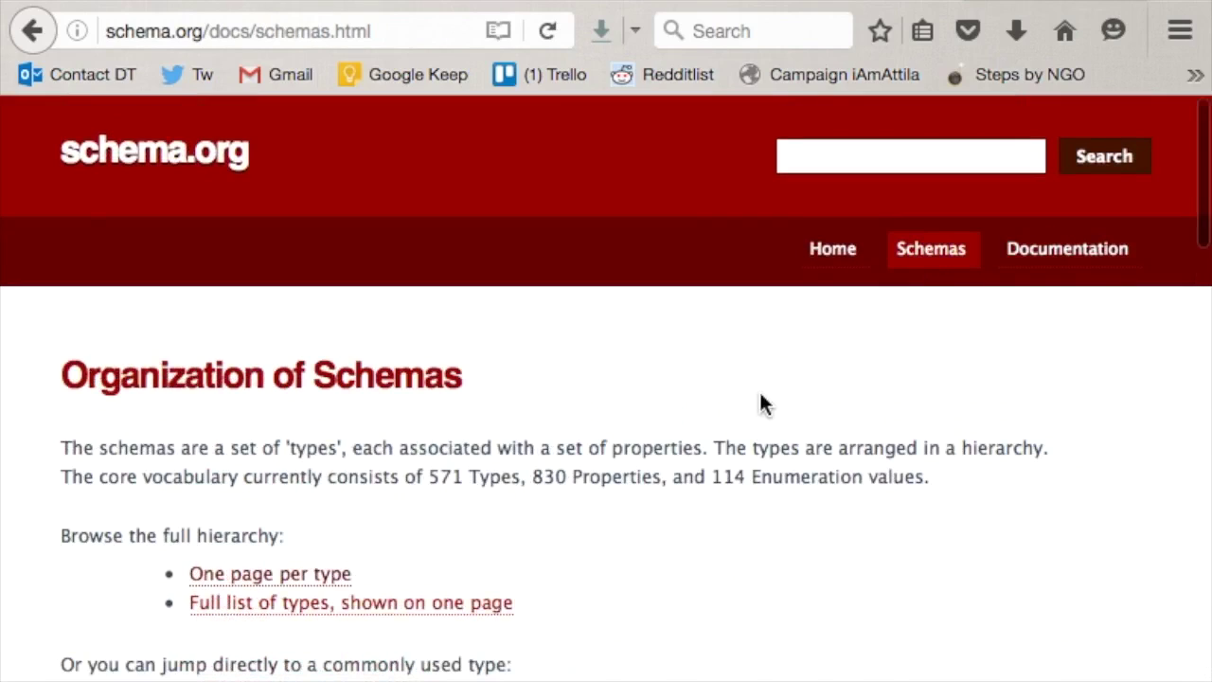
{"action": "scroll", "coordinate": [341, 596], "scroll_direction": "down", "scroll_amount": 1}
{"action": "left_click", "coordinate": [346, 559]}
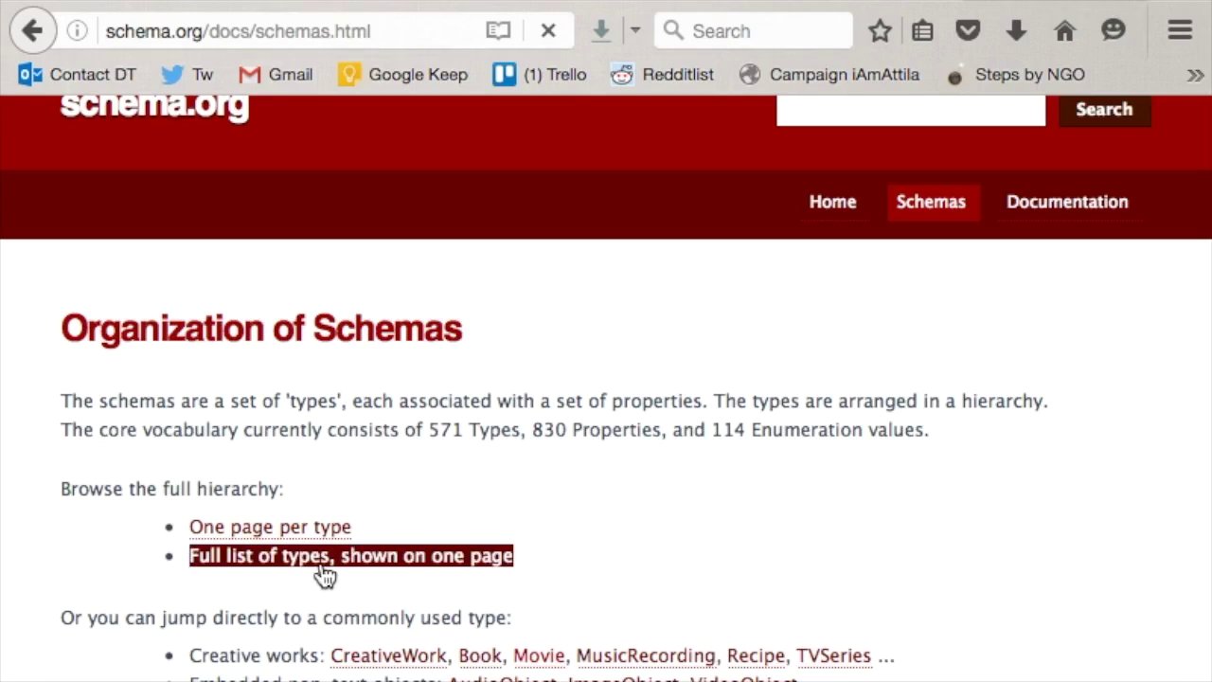
{"action": "scroll", "coordinate": [503, 625], "scroll_direction": "down", "scroll_amount": 5}
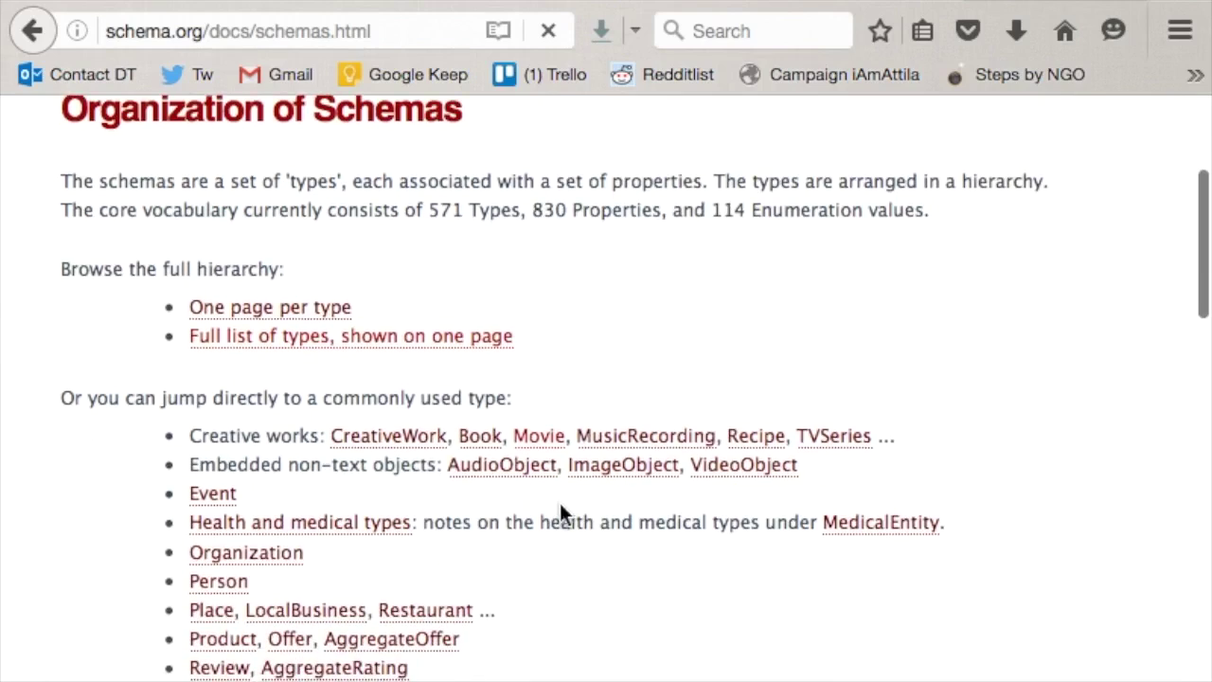
- Open the Event type from the commonly used types in a new tab and switch to it
{"action": "right_click", "coordinate": [541, 437]}
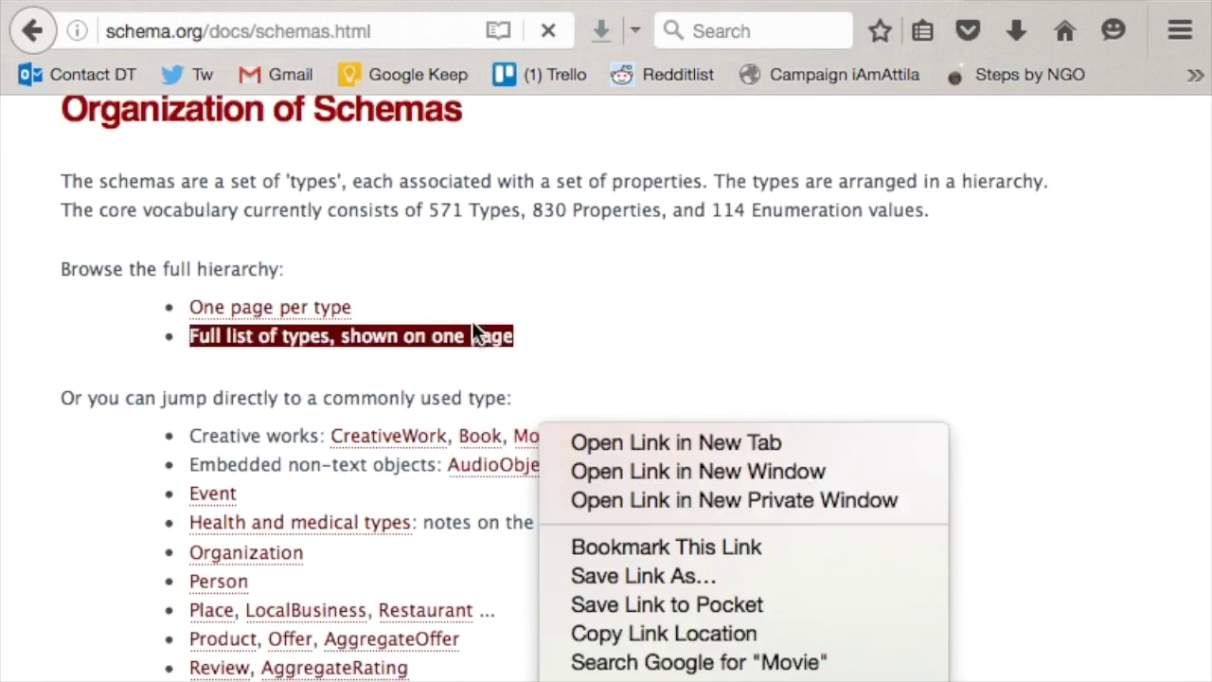
{"action": "left_click", "coordinate": [290, 501]}
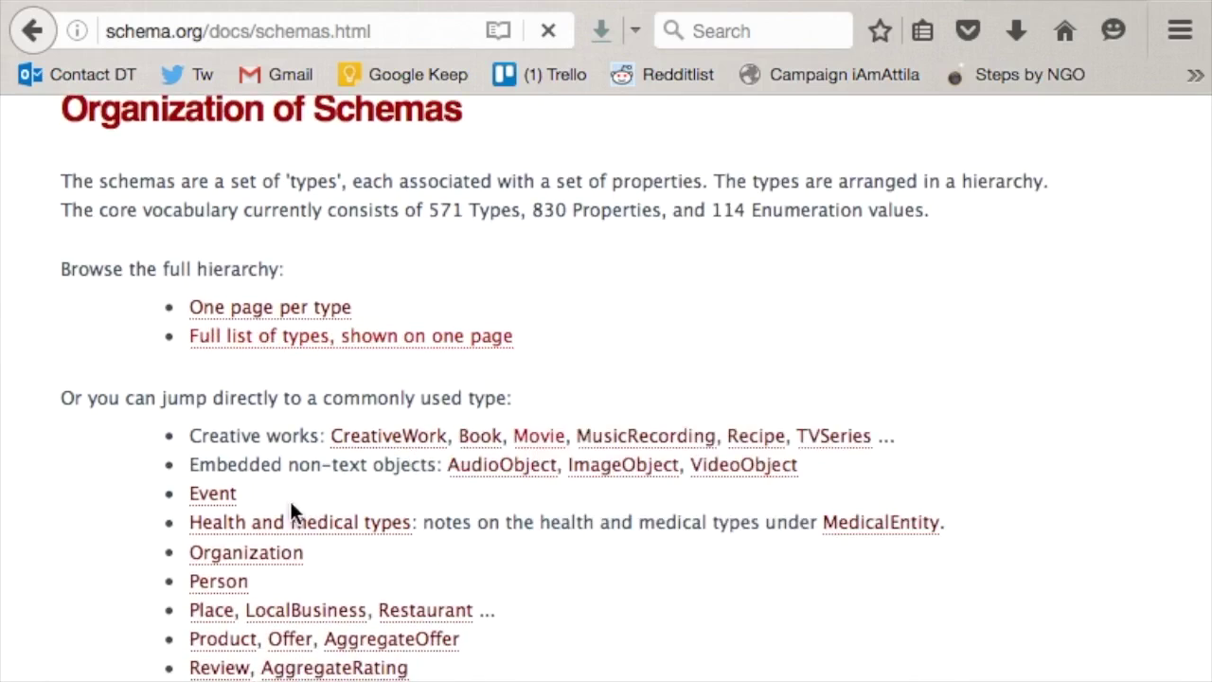
{"action": "right_click", "coordinate": [225, 494]}
{"action": "left_click", "coordinate": [345, 442]}
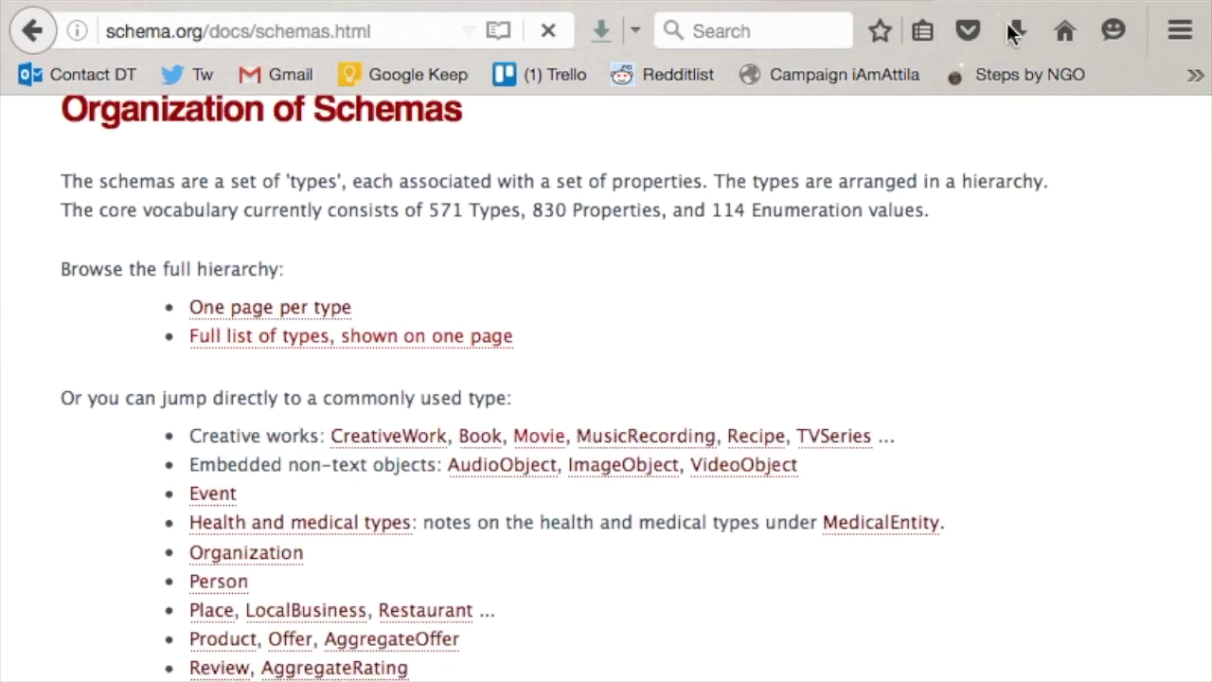
{"action": "key", "text": "ctrl+Tab"}
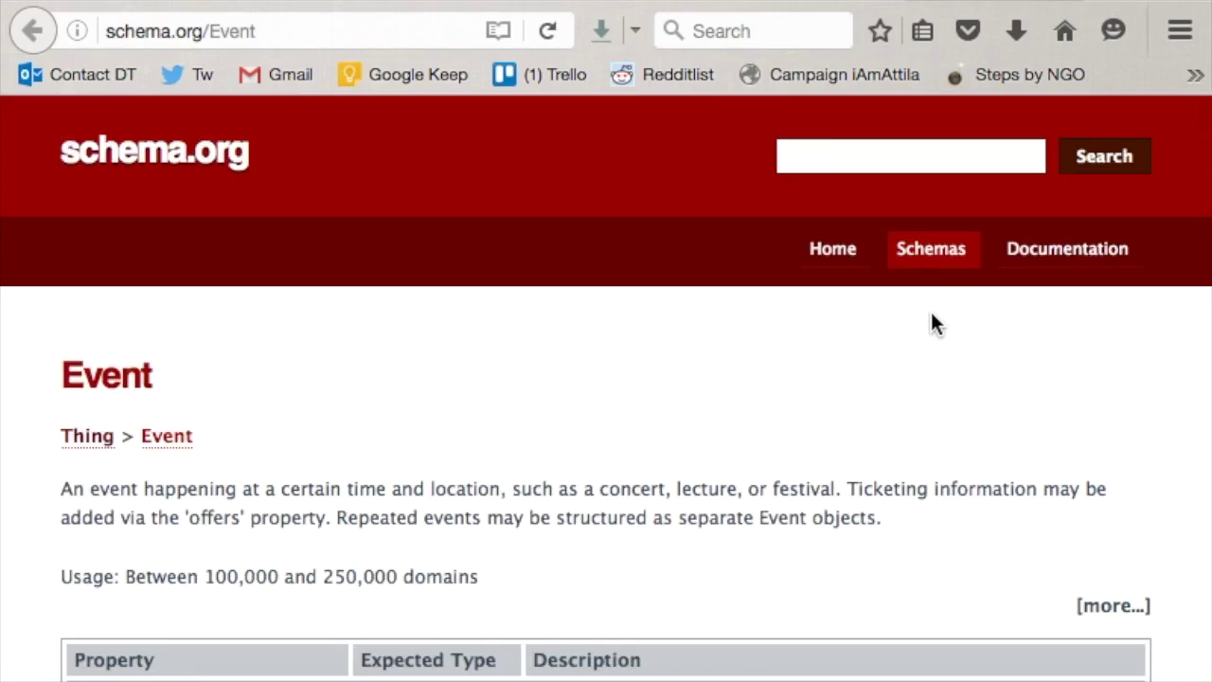
- Look through the Event type's properties and examine the Without Markup code of Example 1
{"action": "scroll", "coordinate": [931, 322], "scroll_direction": "down", "scroll_amount": 5}
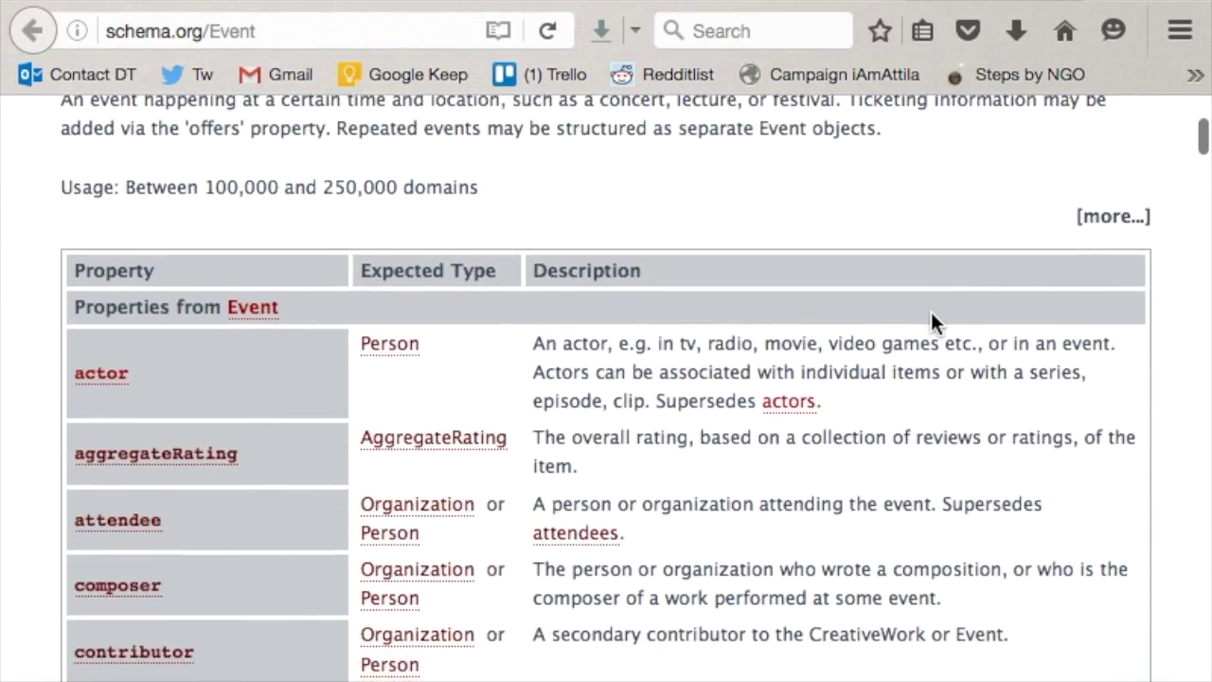
{"action": "scroll", "coordinate": [245, 405], "scroll_direction": "down", "scroll_amount": 10}
{"action": "scroll", "coordinate": [245, 407], "scroll_direction": "down", "scroll_amount": 15}
{"action": "scroll", "coordinate": [246, 414], "scroll_direction": "down", "scroll_amount": 10}
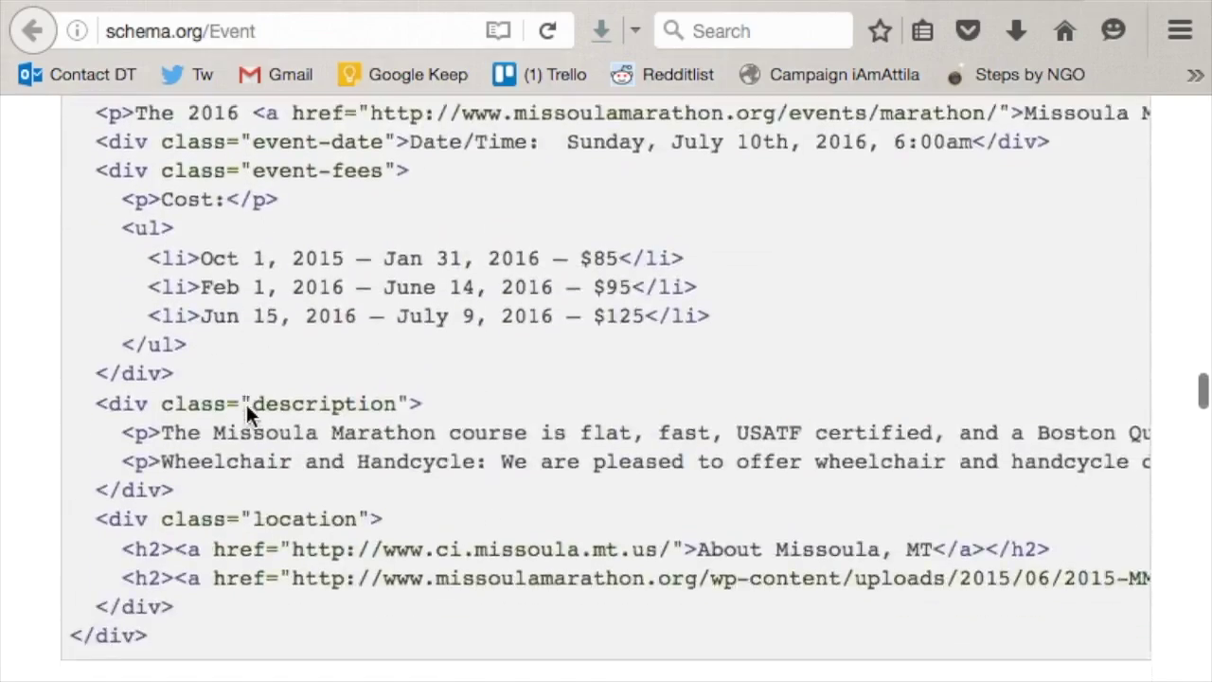
{"action": "scroll", "coordinate": [246, 414], "scroll_direction": "up", "scroll_amount": 4}
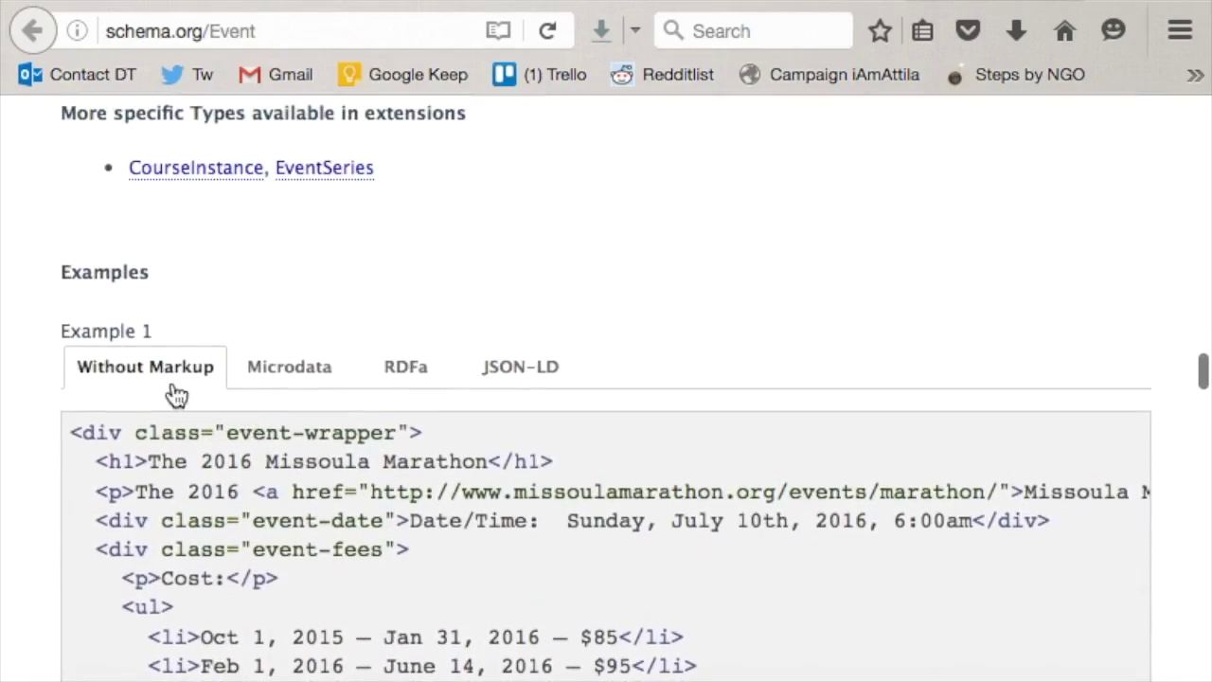
{"action": "scroll", "coordinate": [167, 392], "scroll_direction": "down", "scroll_amount": 2}
{"action": "scroll", "coordinate": [225, 397], "scroll_direction": "up", "scroll_amount": 1}
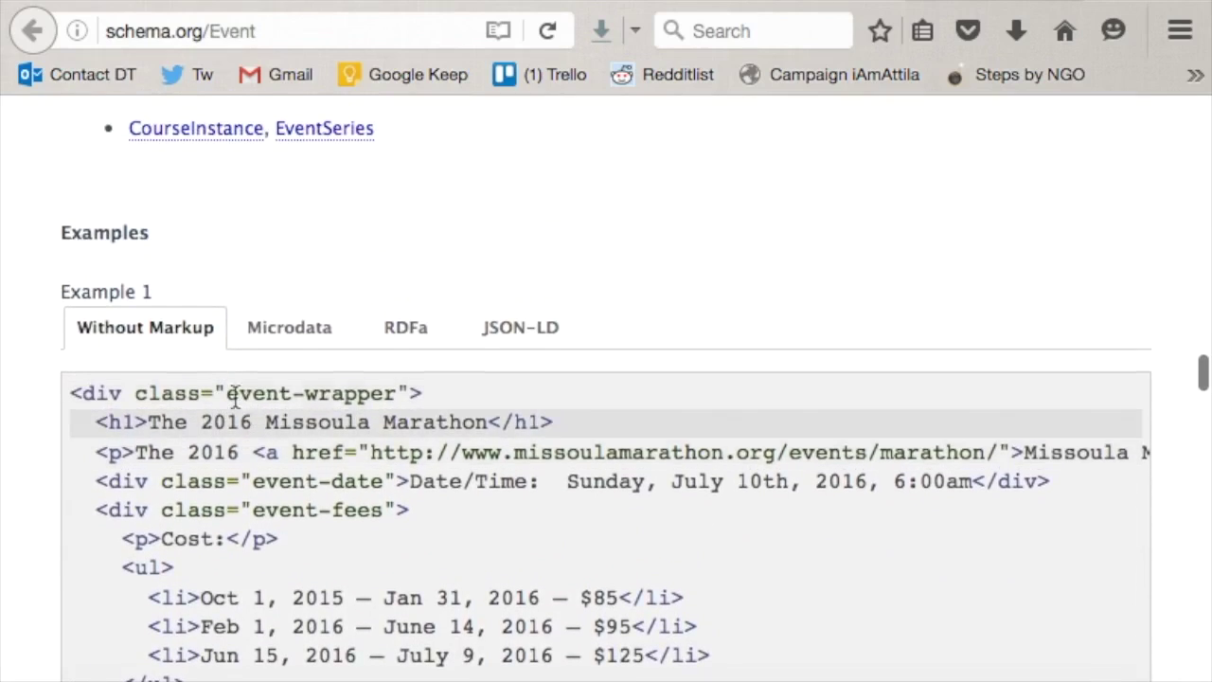
{"action": "scroll", "coordinate": [223, 419], "scroll_direction": "down", "scroll_amount": 4}
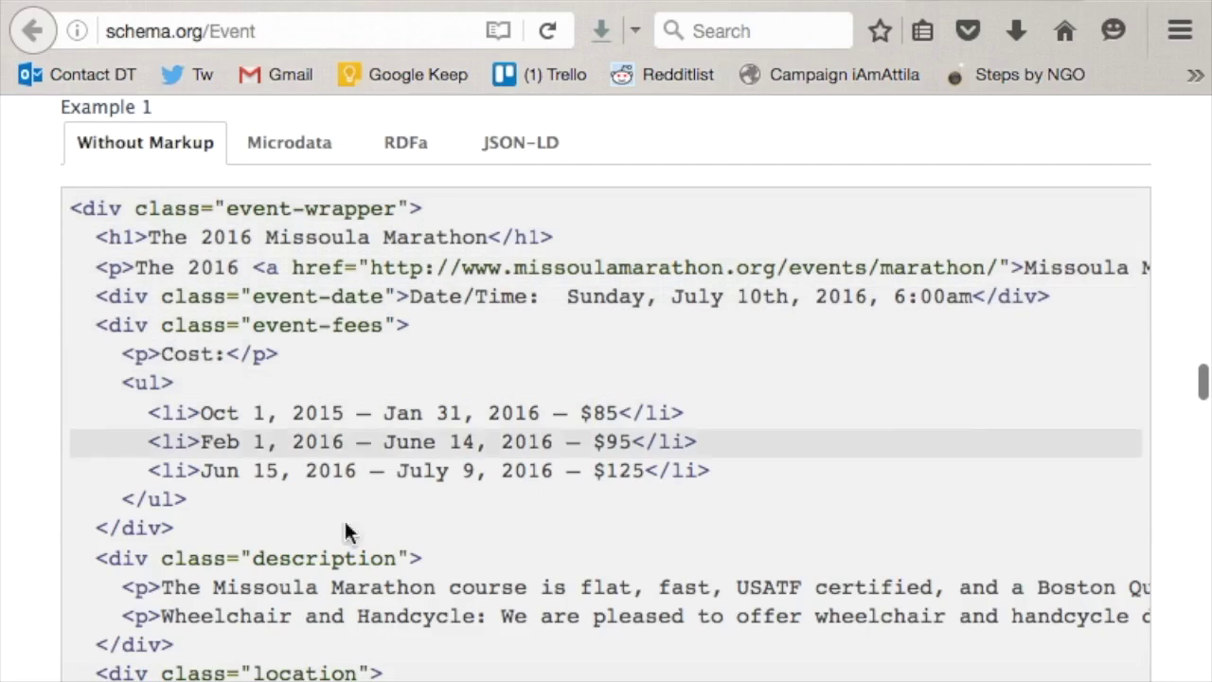
- Compare Example 1's Microdata code with its plain version and highlight the event-wrapper div's itemscope and itemtype markup
{"action": "left_click", "coordinate": [299, 157]}
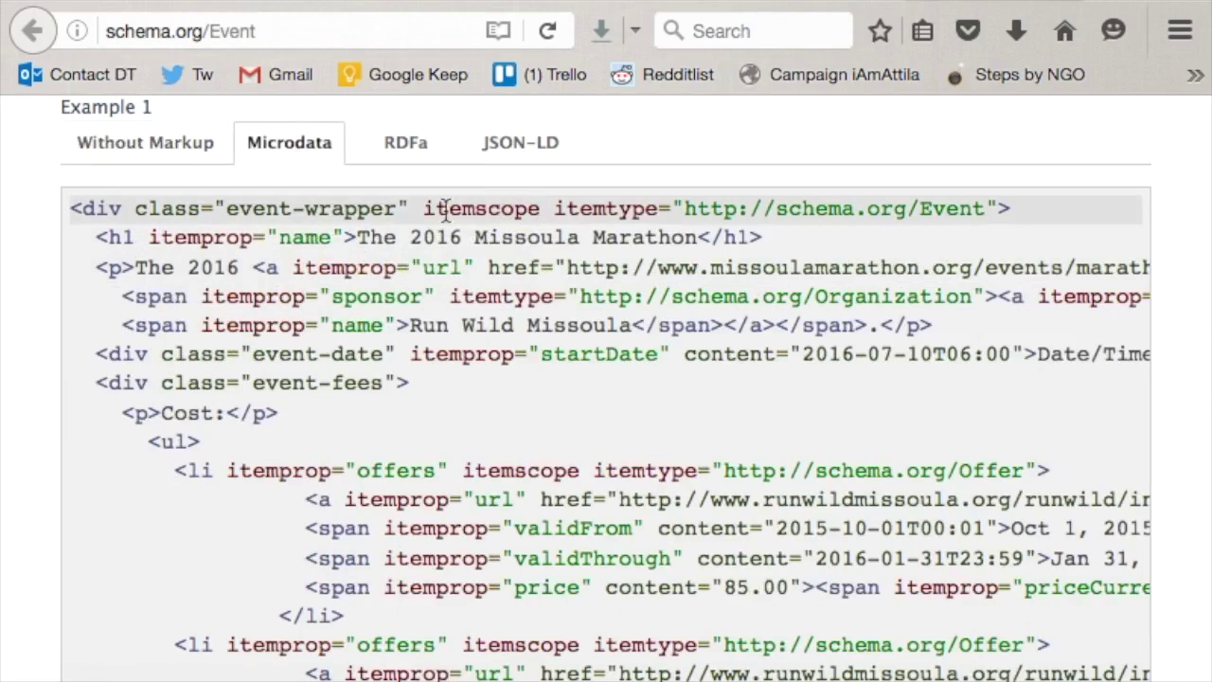
{"action": "left_click", "coordinate": [129, 161]}
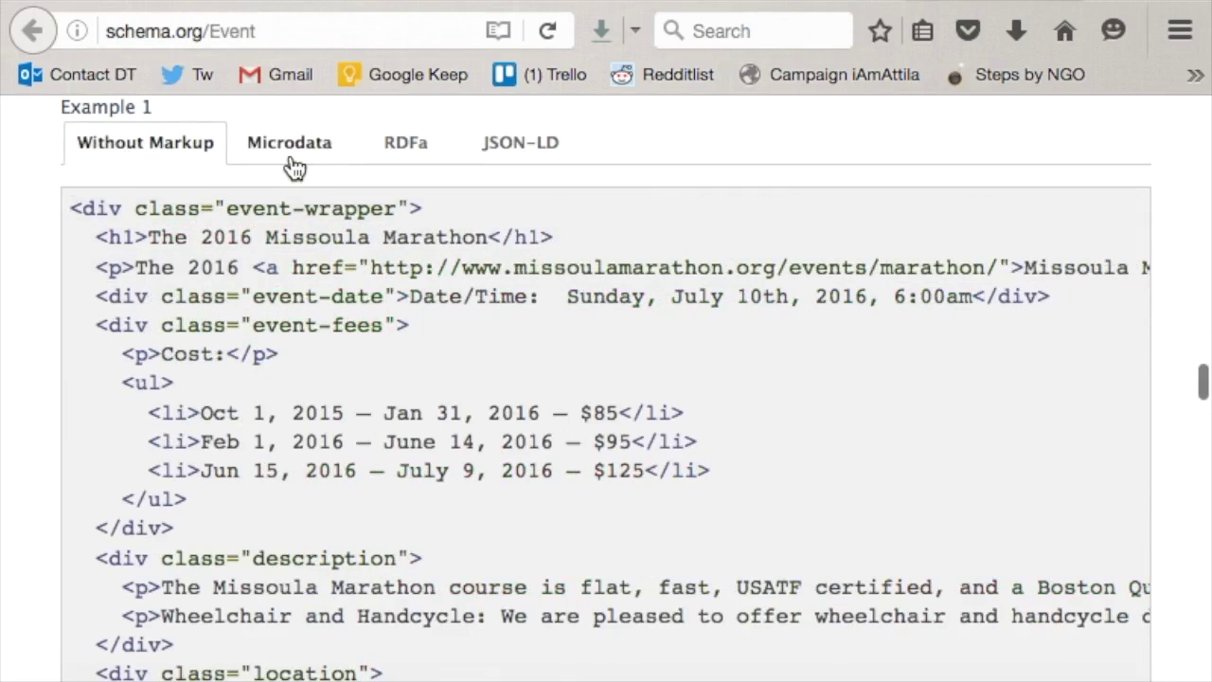
{"action": "left_click", "coordinate": [292, 163]}
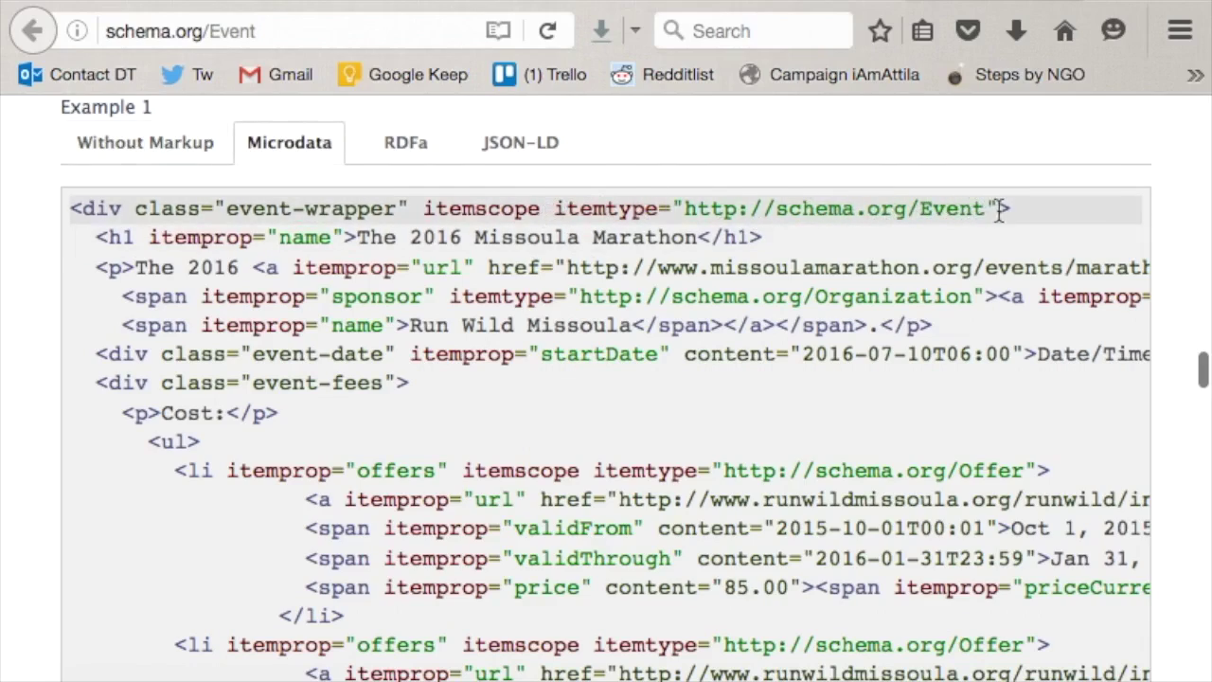
{"action": "left_click_drag", "start_coordinate": [1002, 208], "coordinate": [213, 232]}
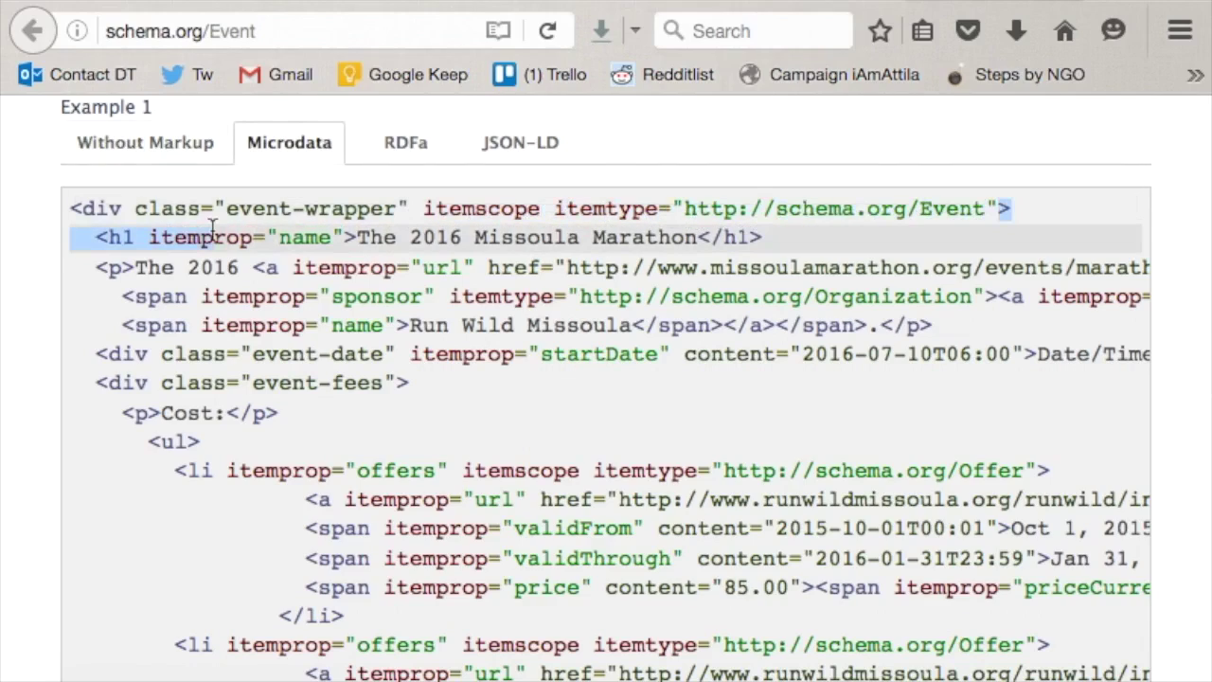
{"action": "left_click_drag", "start_coordinate": [241, 230], "coordinate": [246, 194]}
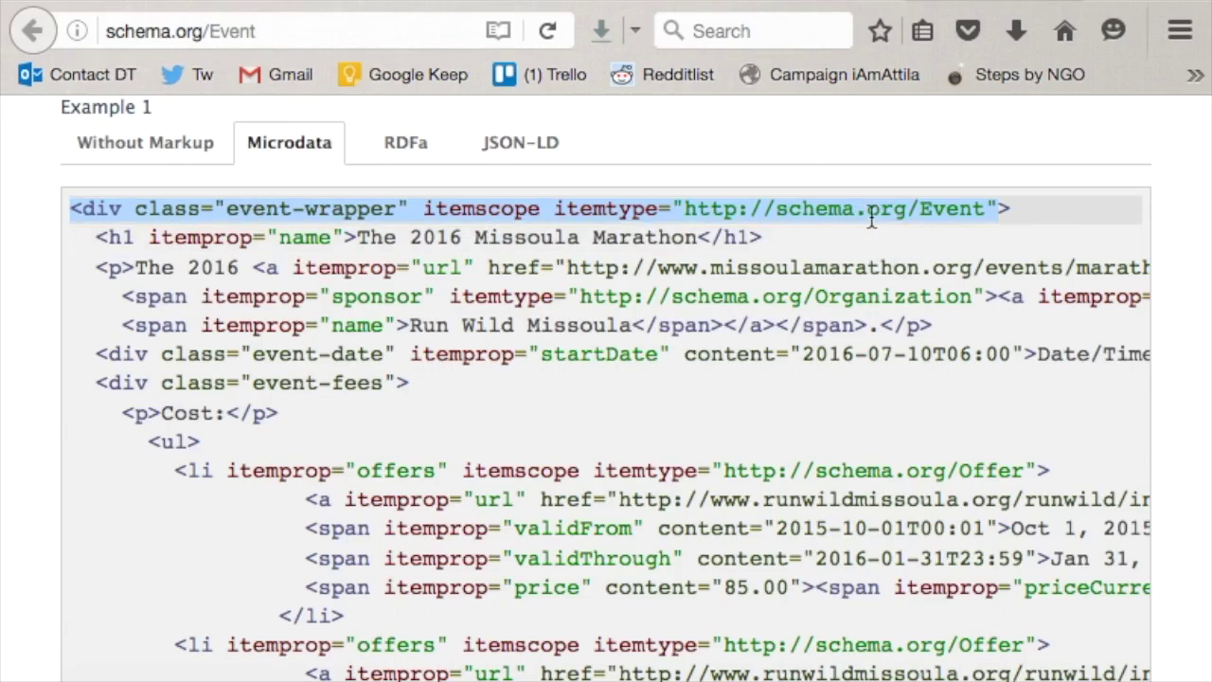
{"action": "left_click_drag", "start_coordinate": [909, 213], "coordinate": [779, 216]}
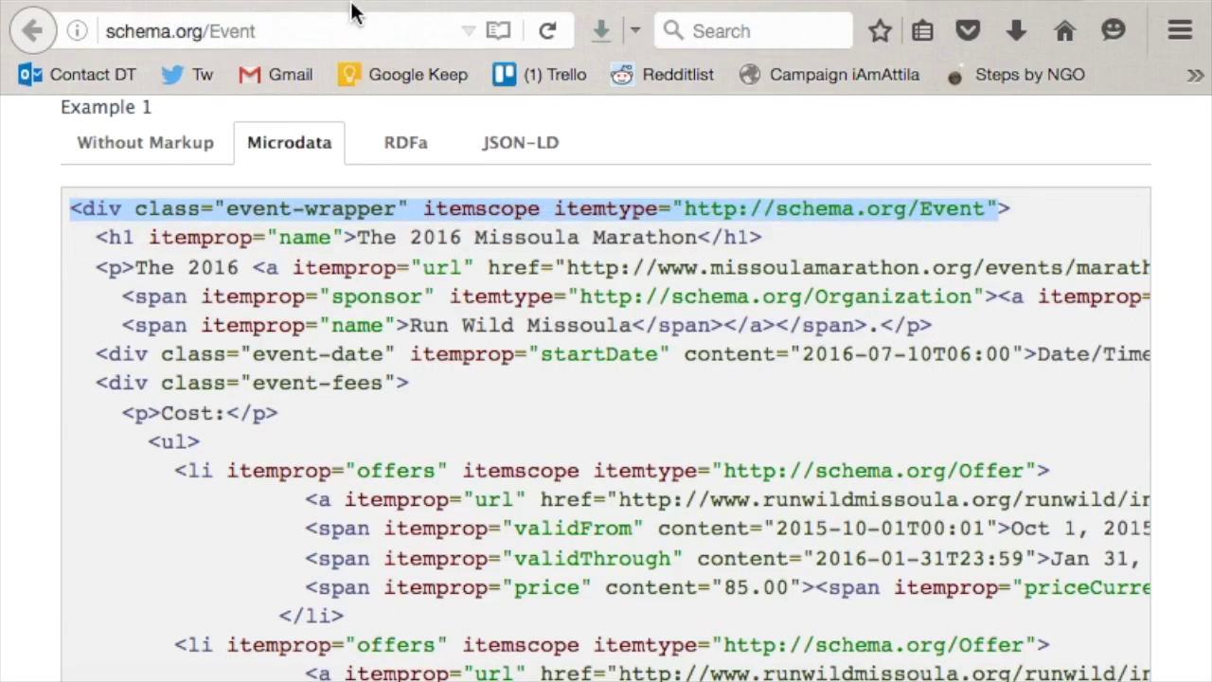
- Switch to the devsteam.com page source and search it for "schema"
{"action": "left_click", "coordinate": [285, 1]}
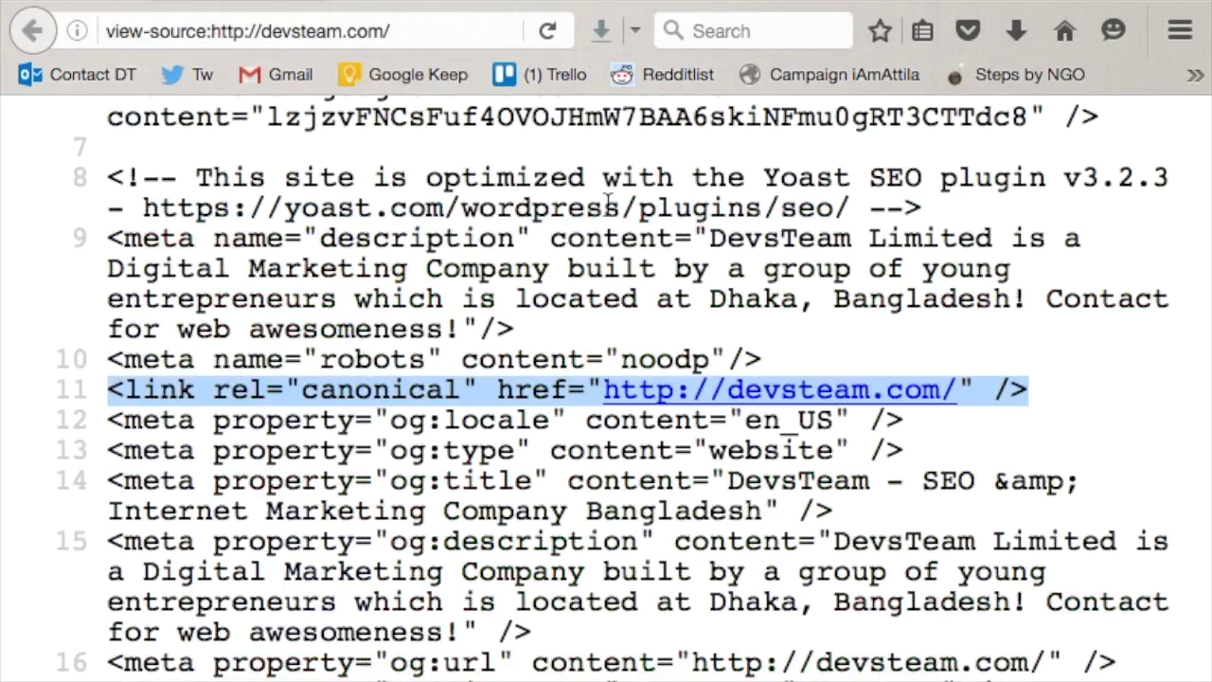
{"action": "key", "text": "super+f"}
{"action": "type", "text": "schema"}
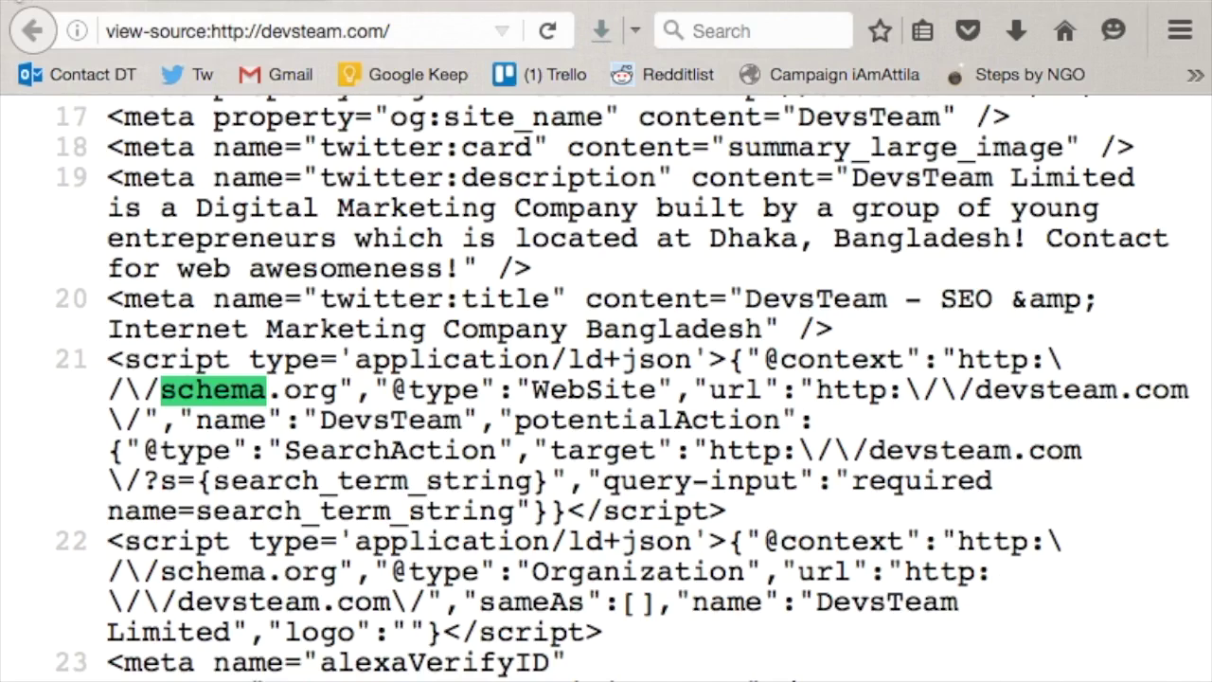
- In the DevsTeam SEO Audit sheet, add a Schema entry in row 15 below Frame with the finding "Present"
{"action": "key", "text": "ctrl+Tab"}
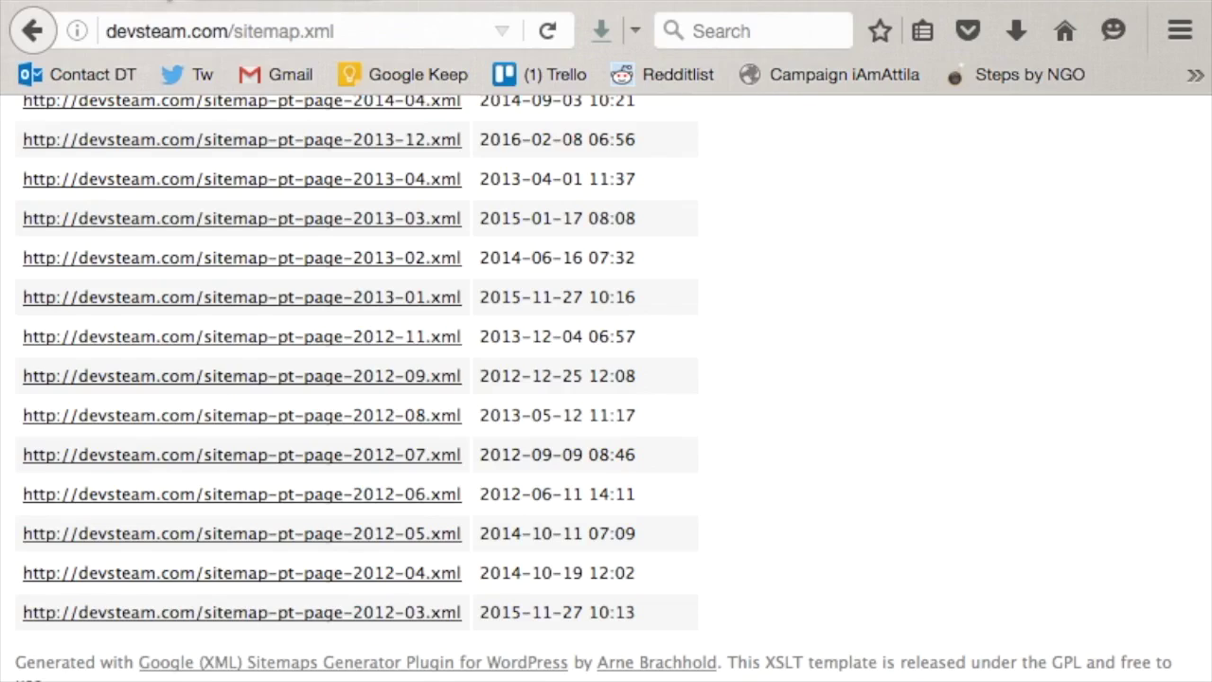
{"action": "key", "text": "ctrl+Tab"}
{"action": "left_click", "coordinate": [414, 489]}
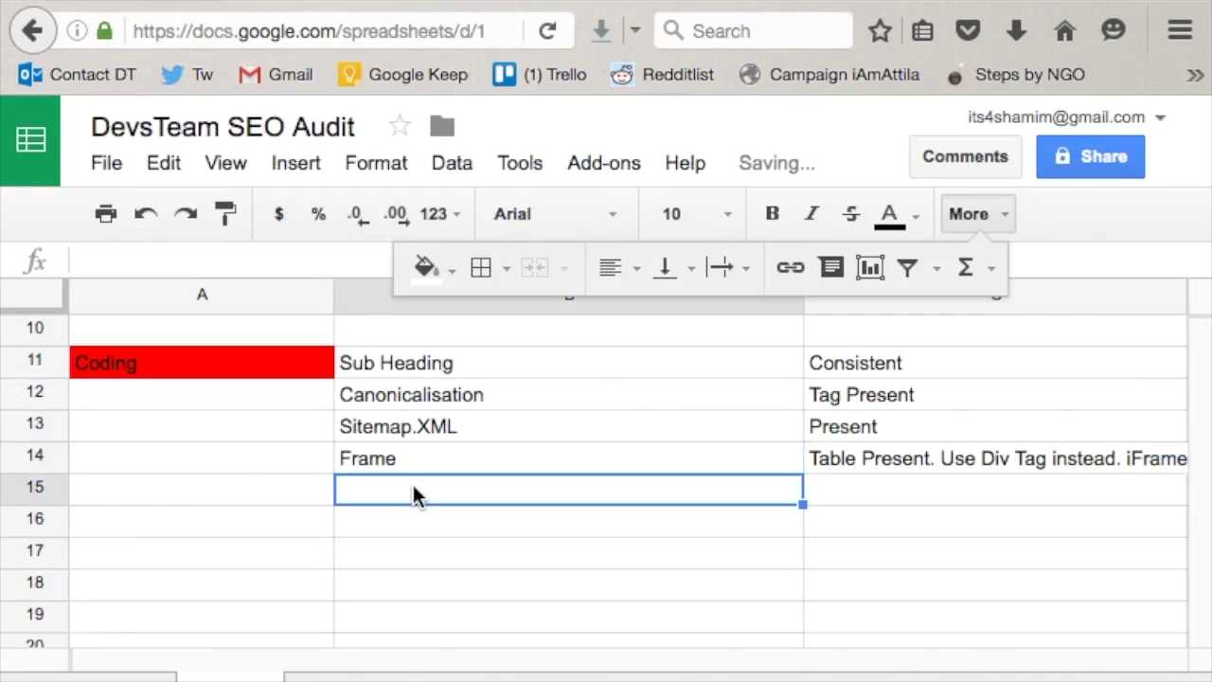
{"action": "type", "text": "Schema"}
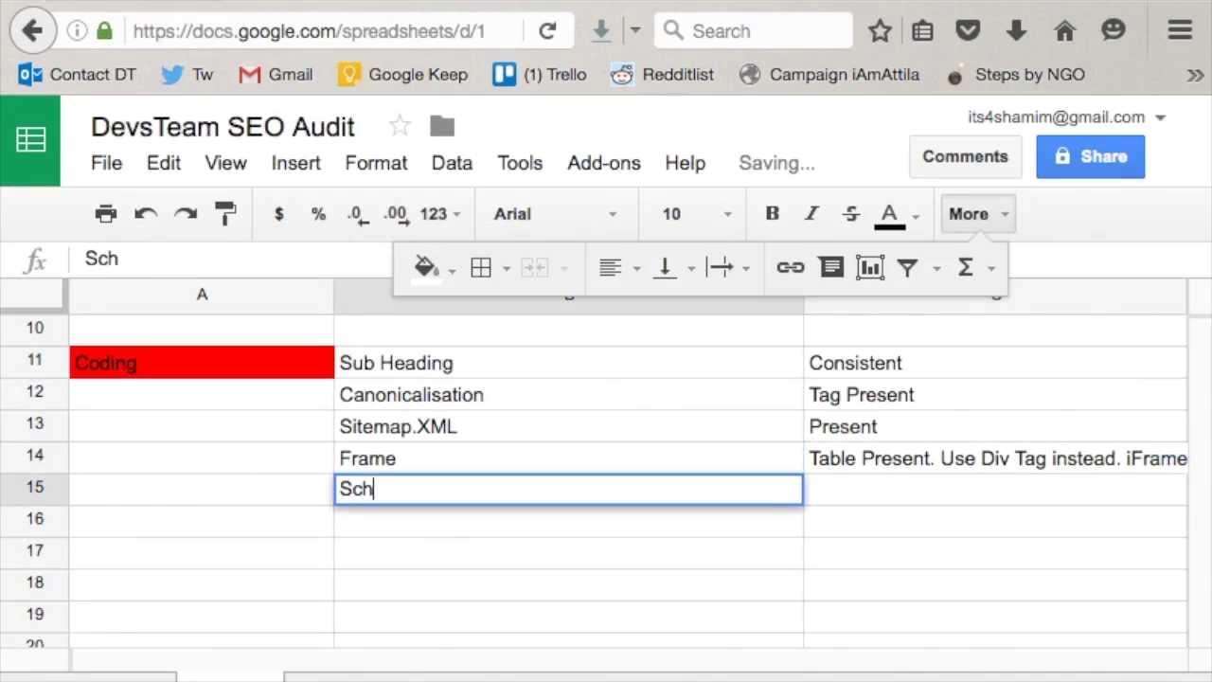
{"action": "left_click", "coordinate": [891, 489]}
{"action": "type", "text": "Present"}
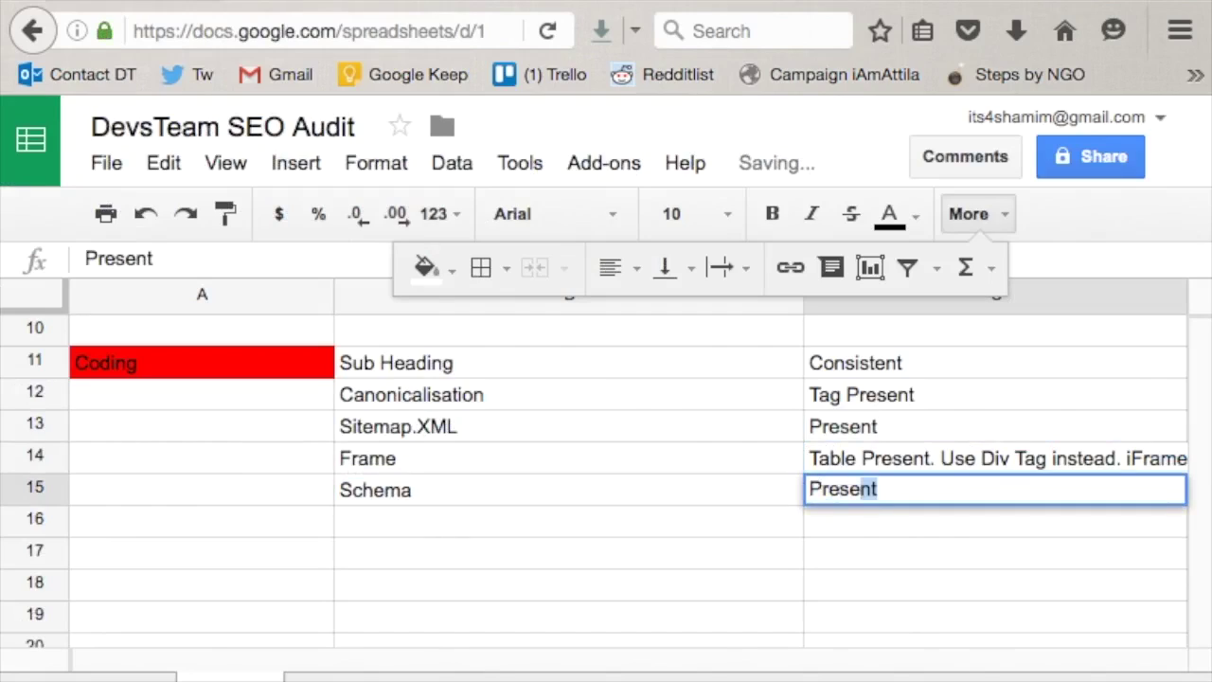
{"action": "key", "text": "Return"}
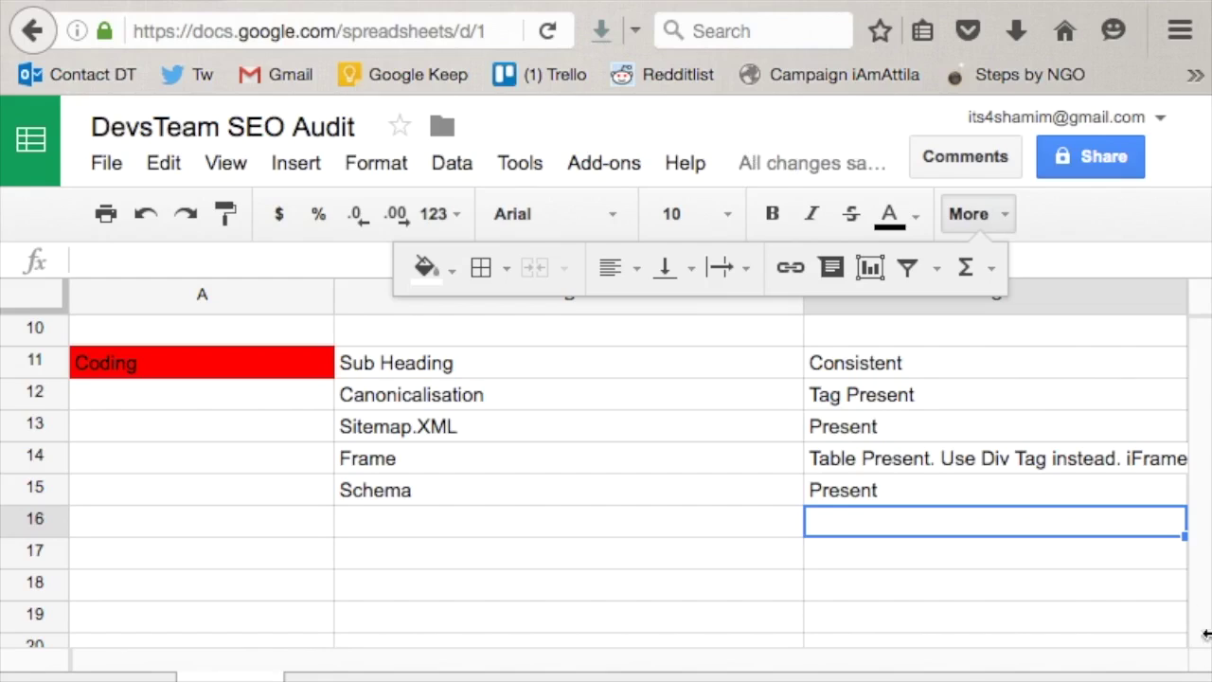
- Switch to the SEO checklist document and highlight the start of the Permalink Issue - Robots Txt item
{"action": "left_click", "coordinate": [972, 663]}
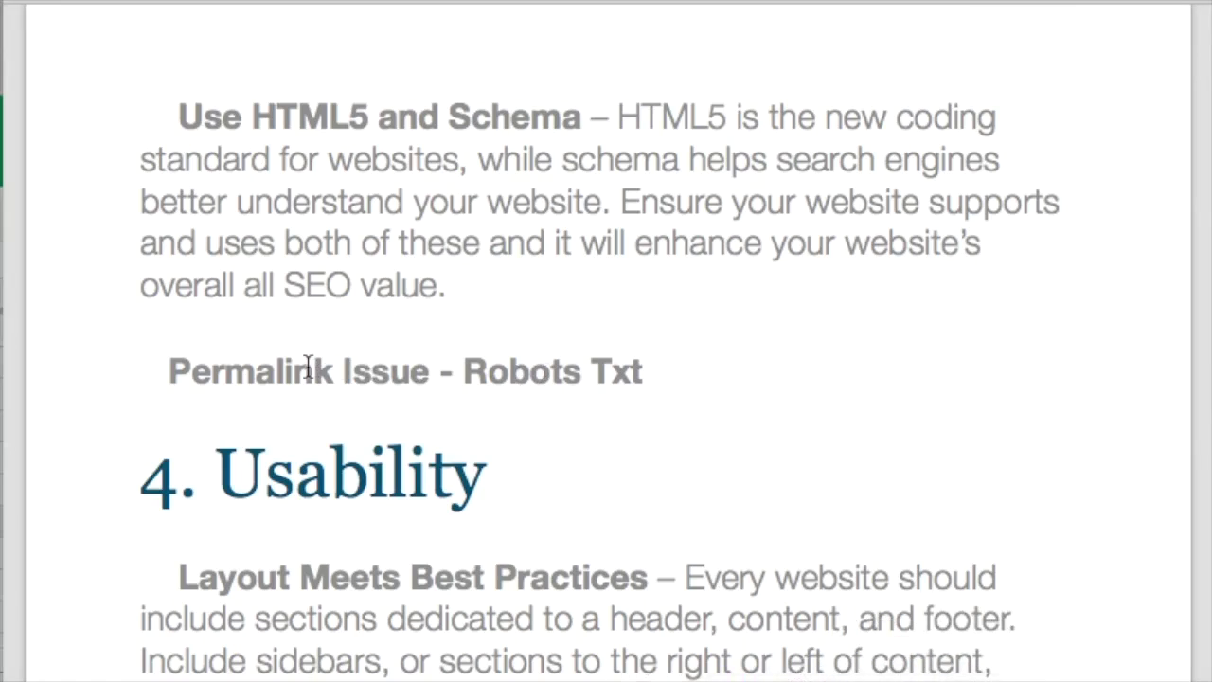
{"action": "scroll", "coordinate": [307, 367], "scroll_direction": "up", "scroll_amount": 2}
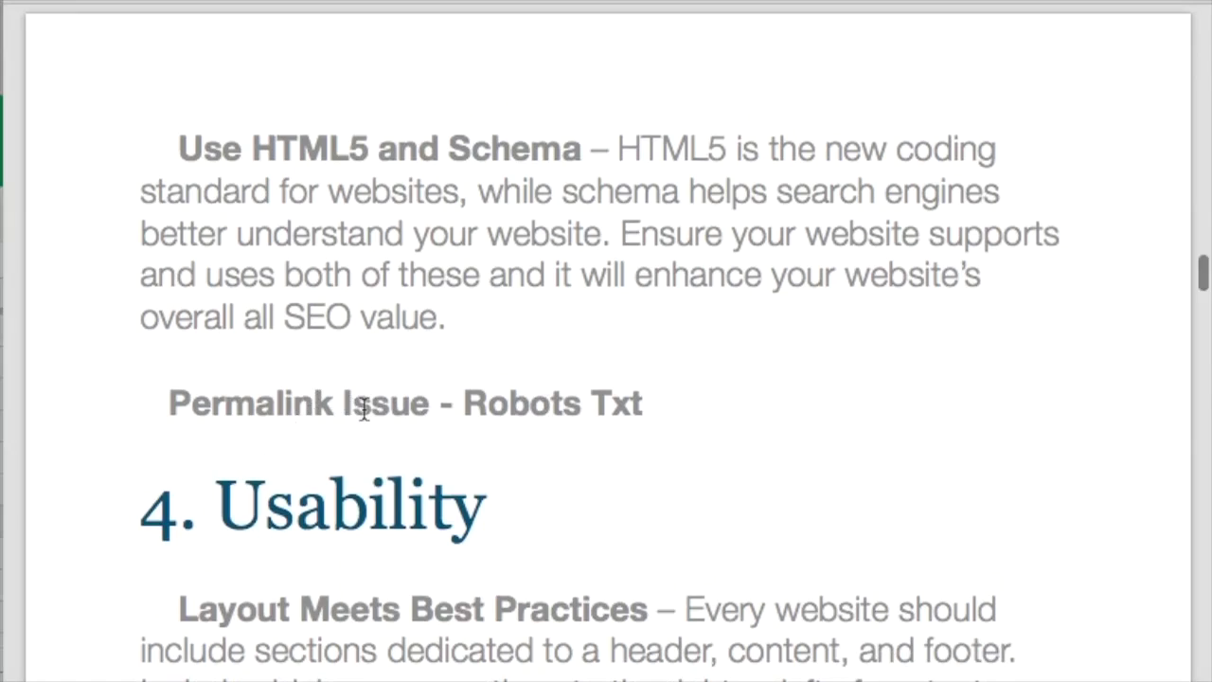
{"action": "left_click_drag", "start_coordinate": [168, 403], "coordinate": [290, 417]}
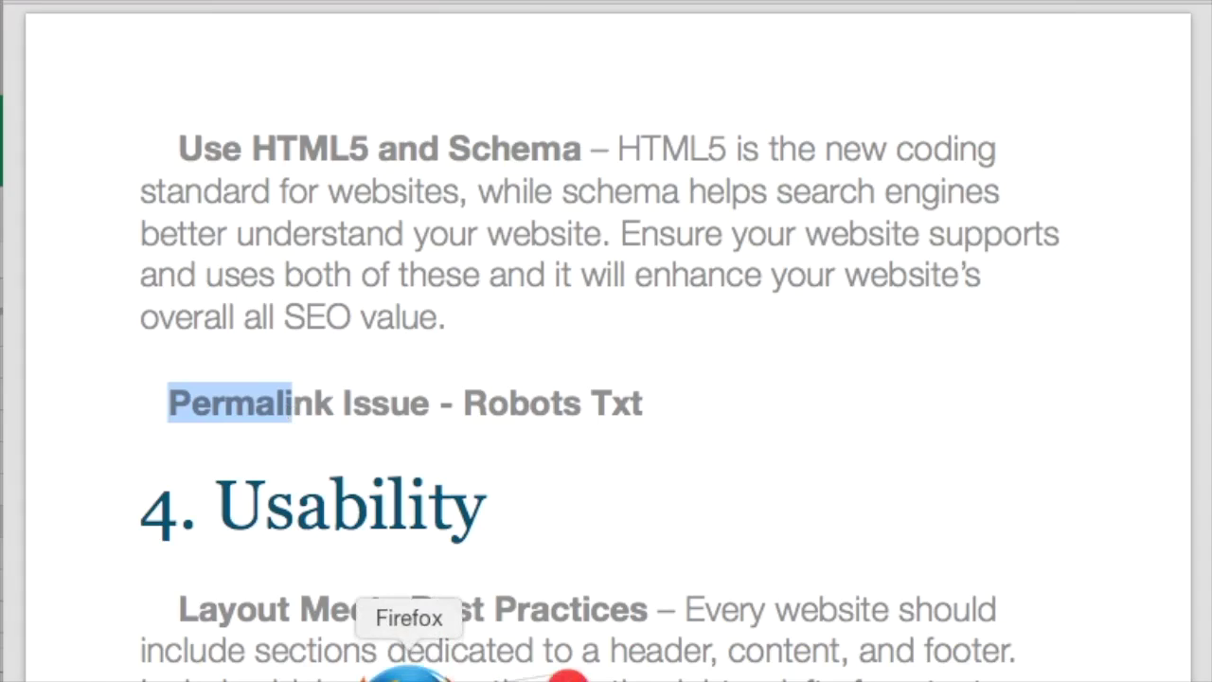
- Switch back to Firefox and load travelgeekbd.com in the tab holding the devsteam.com page source
{"action": "left_click", "coordinate": [420, 674]}
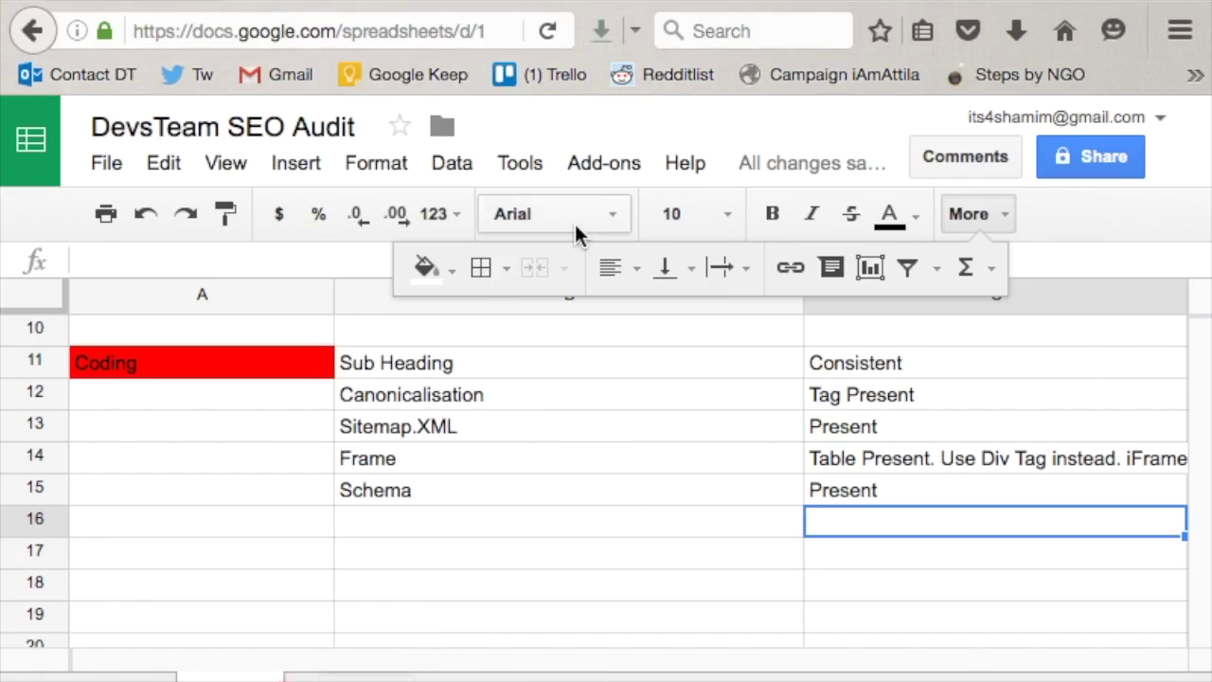
{"action": "left_click", "coordinate": [429, 3]}
{"action": "key", "text": "super+l"}
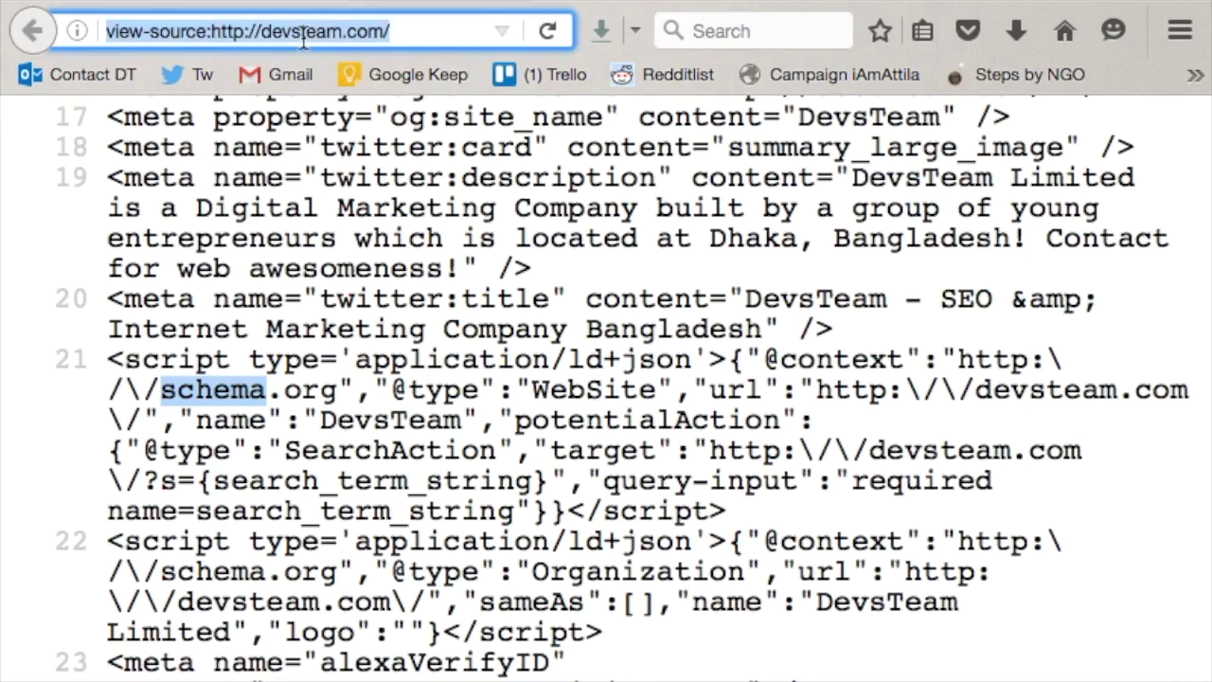
{"action": "type", "text": "m"}
{"action": "key", "text": "BackSpace"}
{"action": "key", "text": "BackSpace"}
{"action": "type", "text": "travelge"}
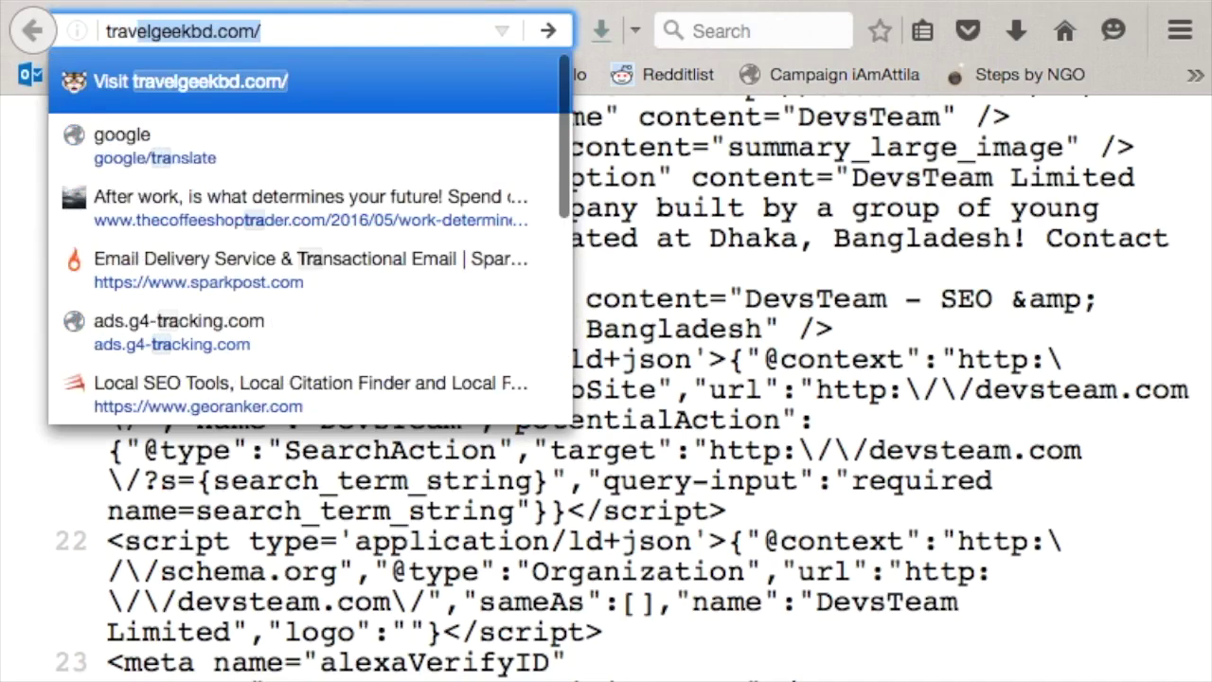
{"action": "type", "text": "ekbd"}
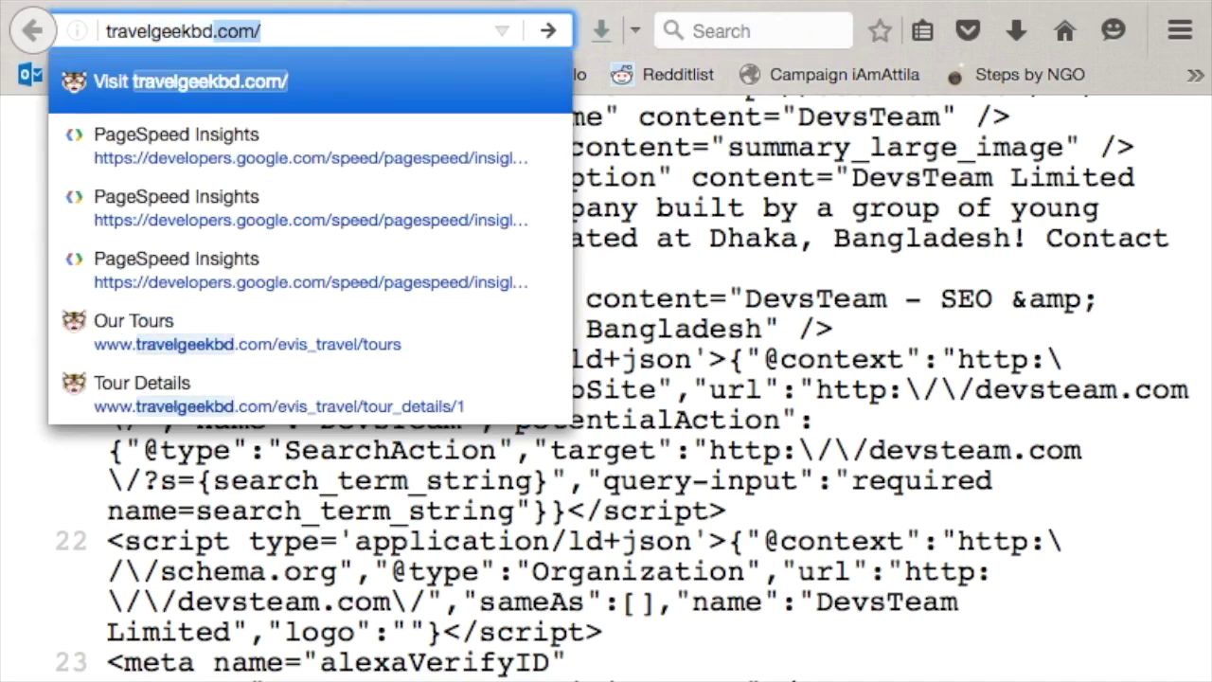
{"action": "key", "text": "Return"}
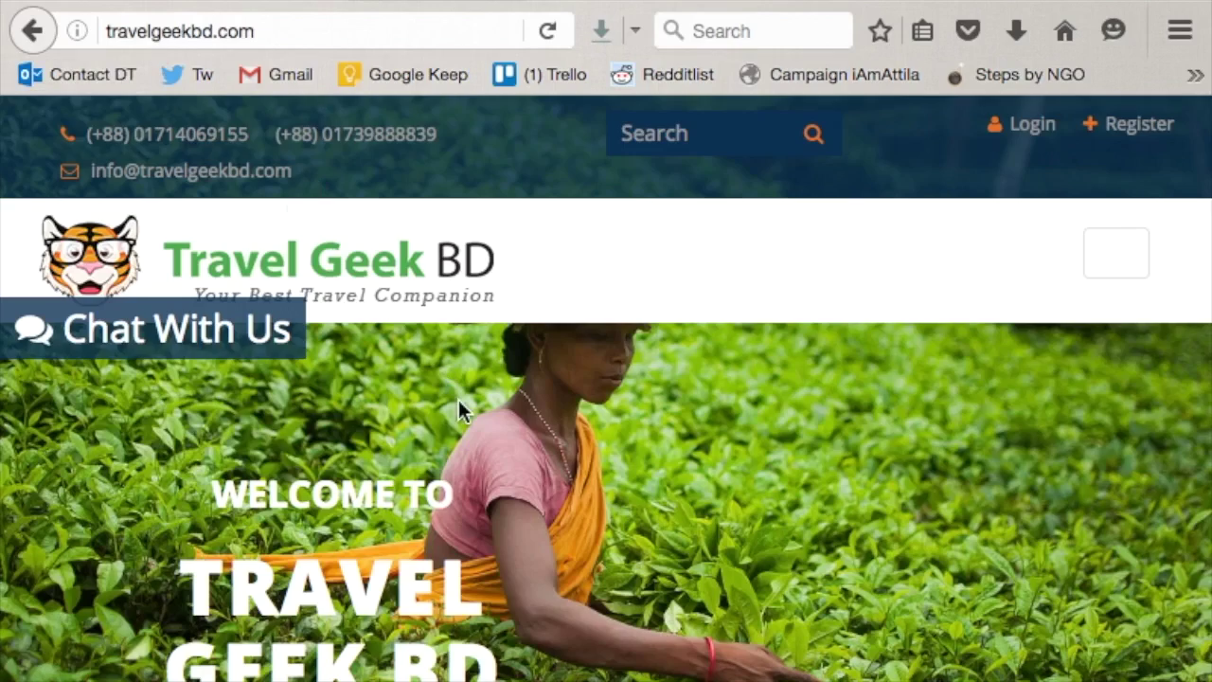
- Look through the Travel Geek BD homepage and expand its navigation menu to view the site's sections
{"action": "scroll", "coordinate": [459, 400], "scroll_direction": "down", "scroll_amount": 10}
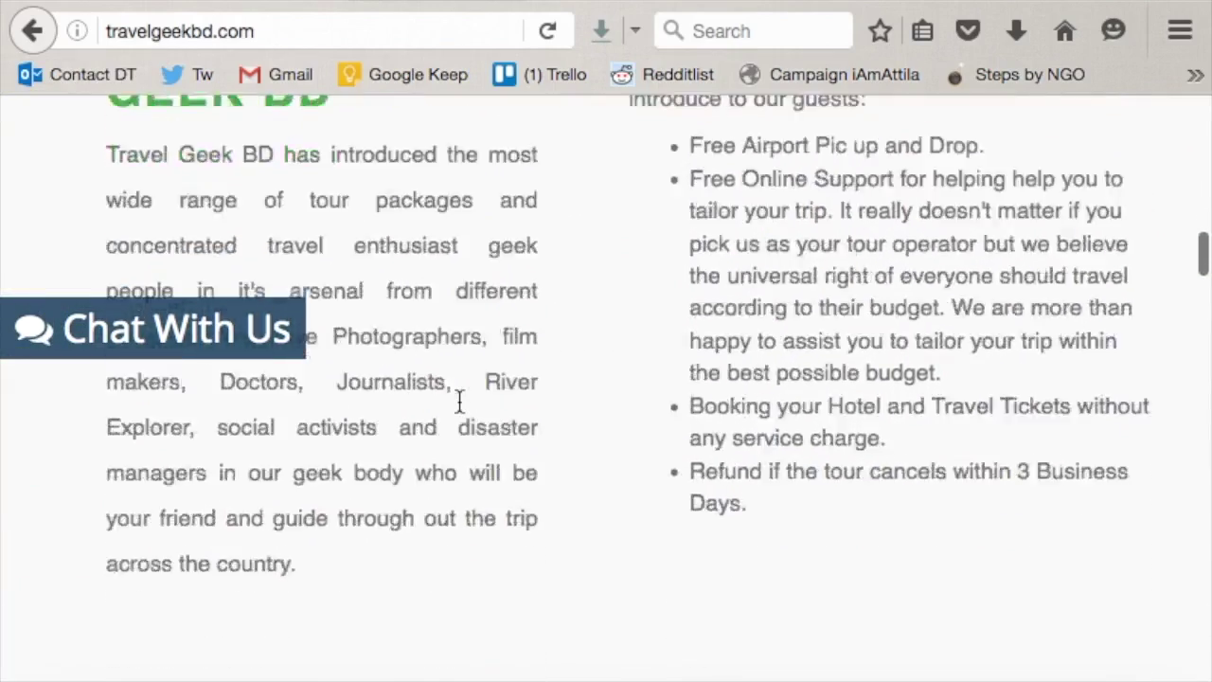
{"action": "scroll", "coordinate": [459, 400], "scroll_direction": "down", "scroll_amount": 5}
{"action": "scroll", "coordinate": [458, 400], "scroll_direction": "up", "scroll_amount": 15}
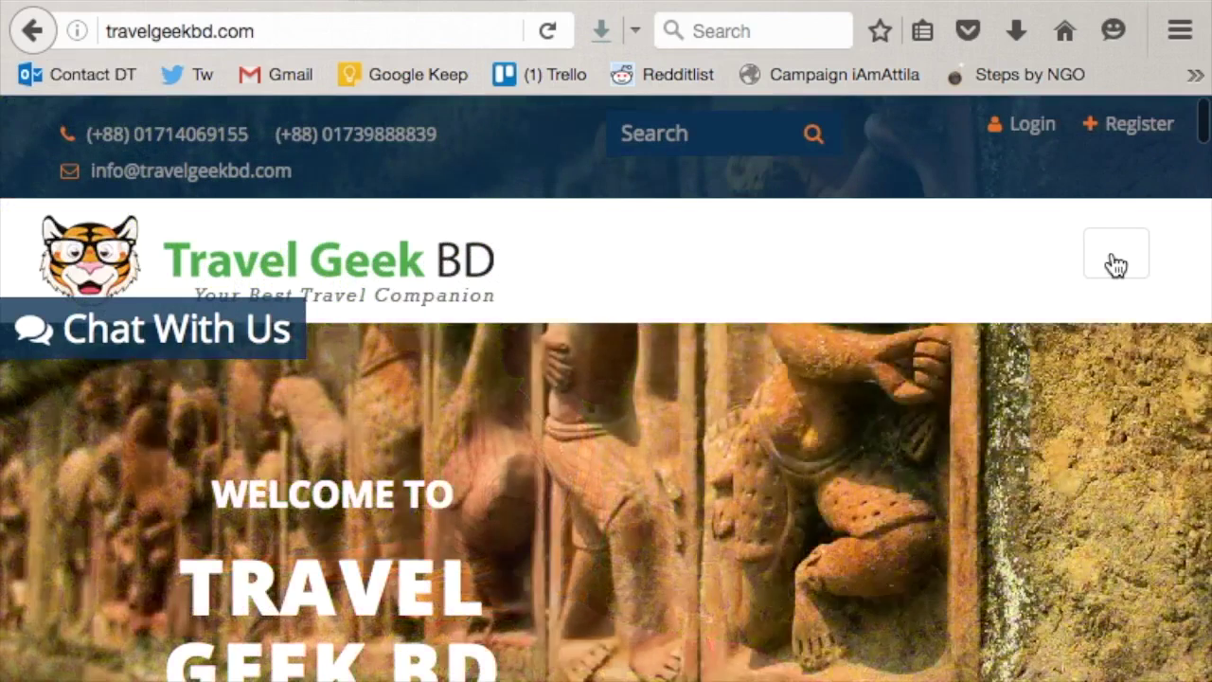
{"action": "left_click", "coordinate": [1109, 262]}
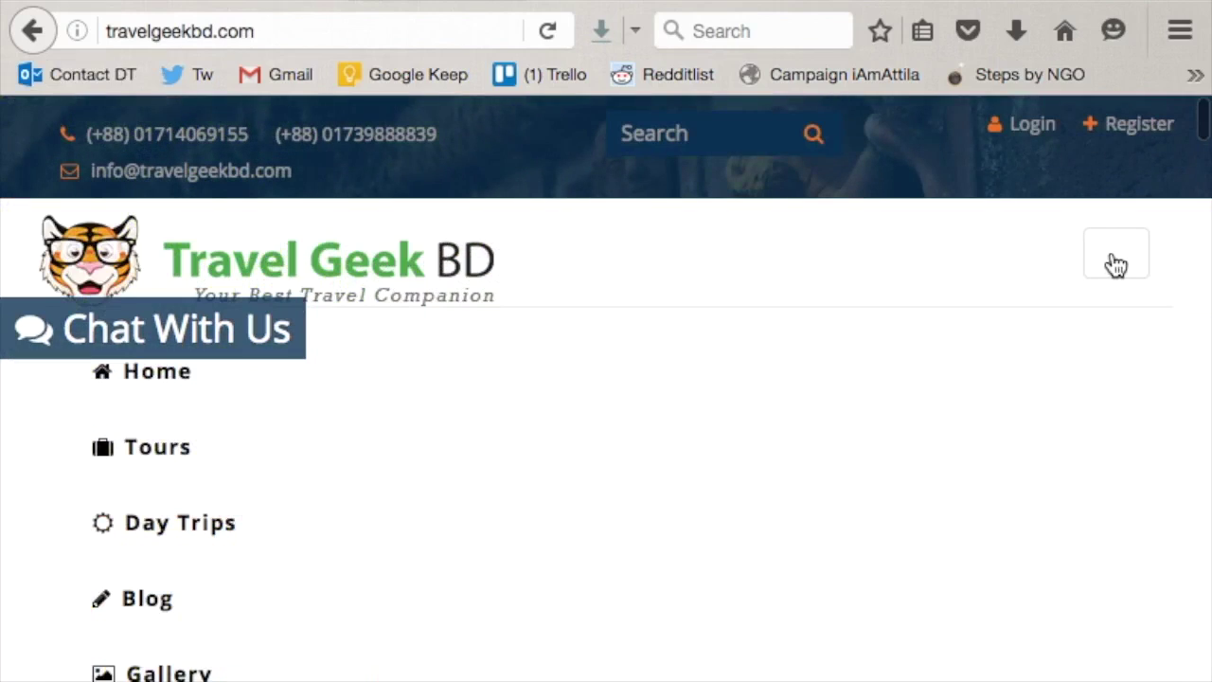
{"action": "scroll", "coordinate": [520, 436], "scroll_direction": "down", "scroll_amount": 2}
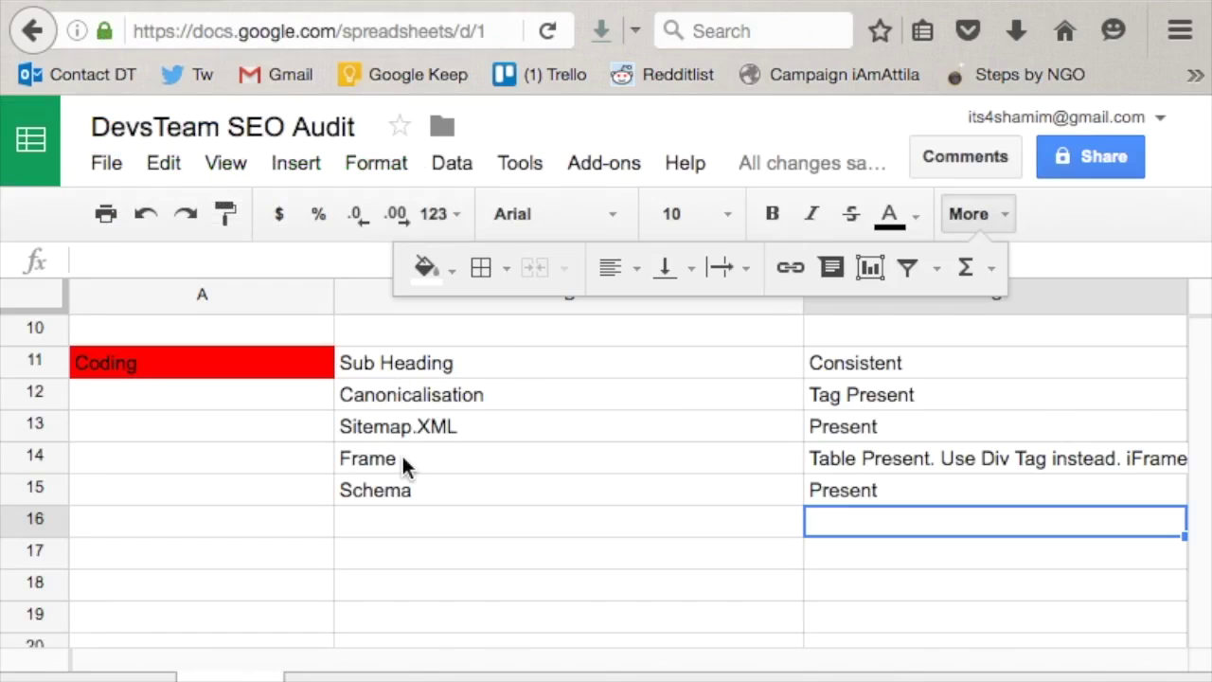
- Add the finding "Navigation Color Flaw" in cell B10, below Call To action in the Design section
{"action": "scroll", "coordinate": [404, 462], "scroll_direction": "up", "scroll_amount": 5}
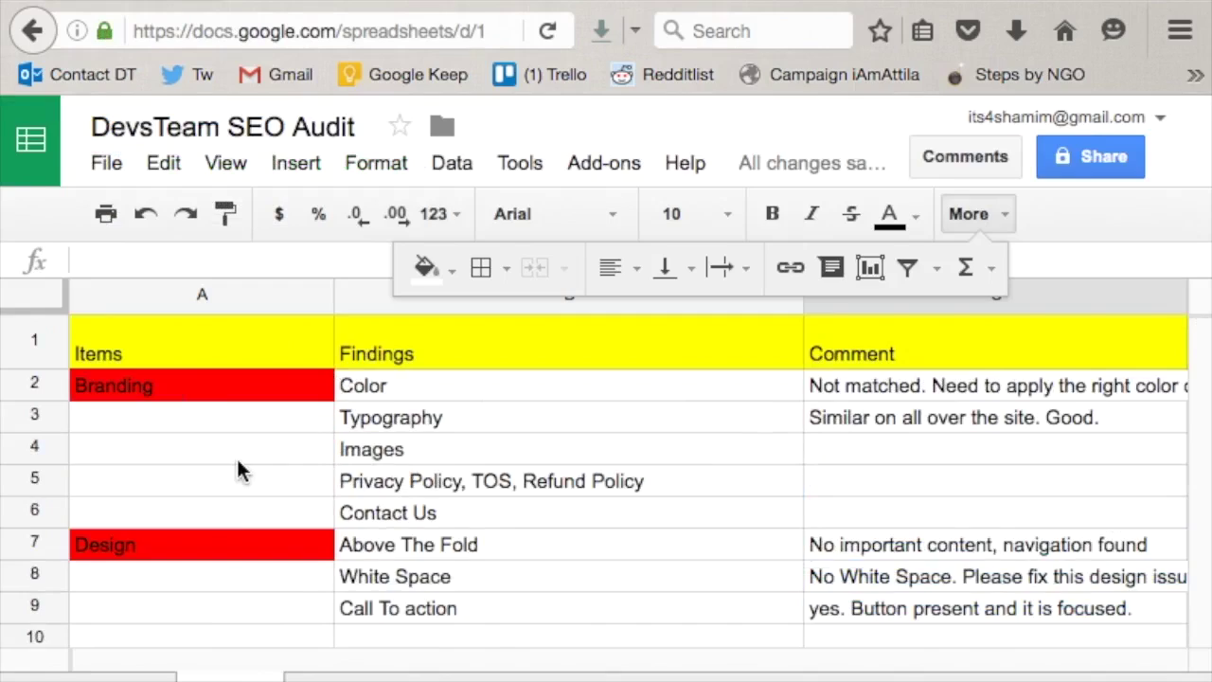
{"action": "scroll", "coordinate": [239, 471], "scroll_direction": "down", "scroll_amount": 2}
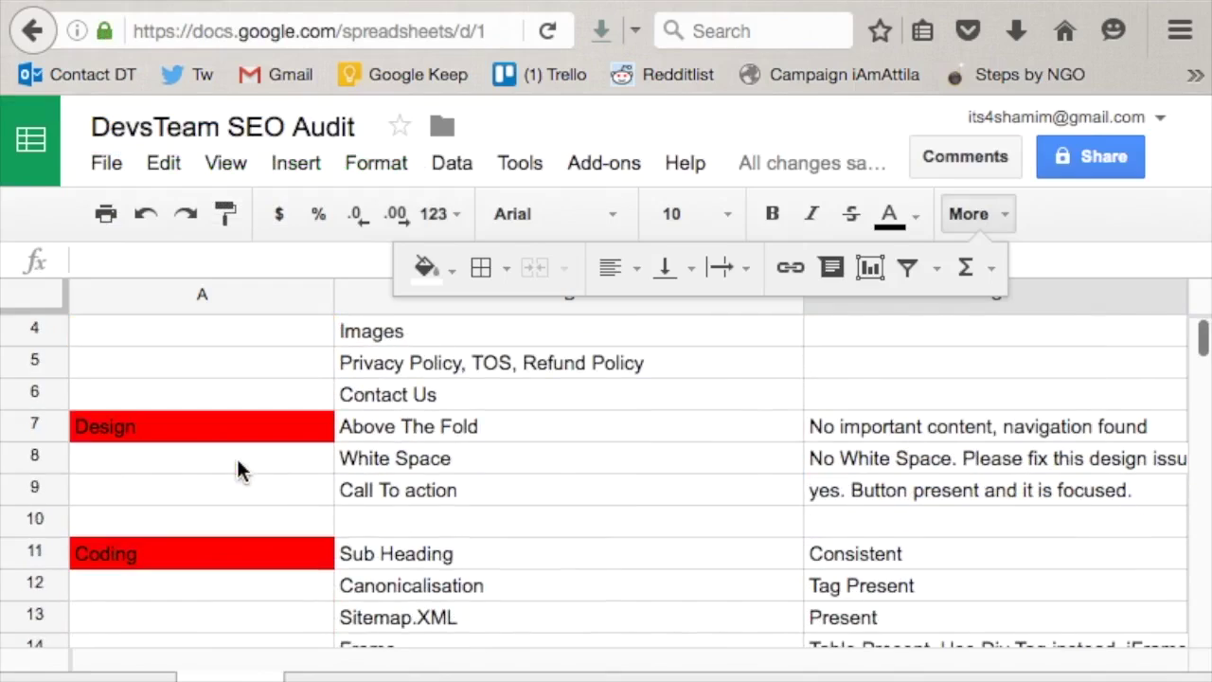
{"action": "left_click", "coordinate": [389, 522]}
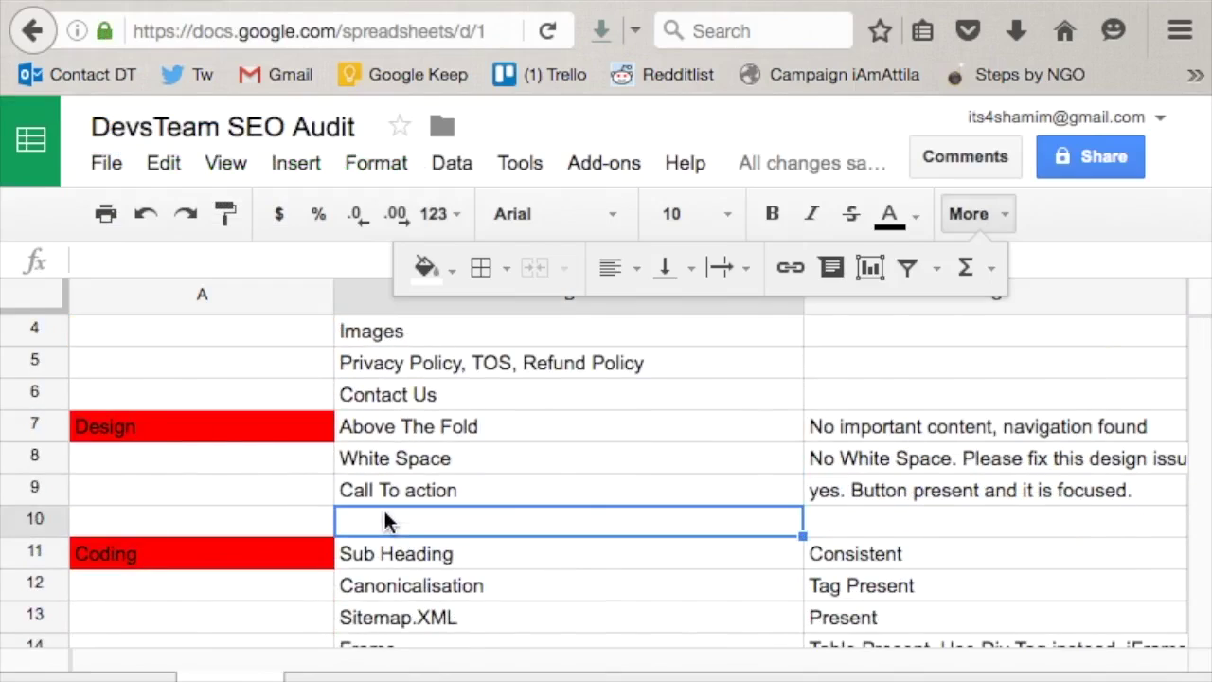
{"action": "scroll", "coordinate": [386, 516], "scroll_direction": "up", "scroll_amount": 1}
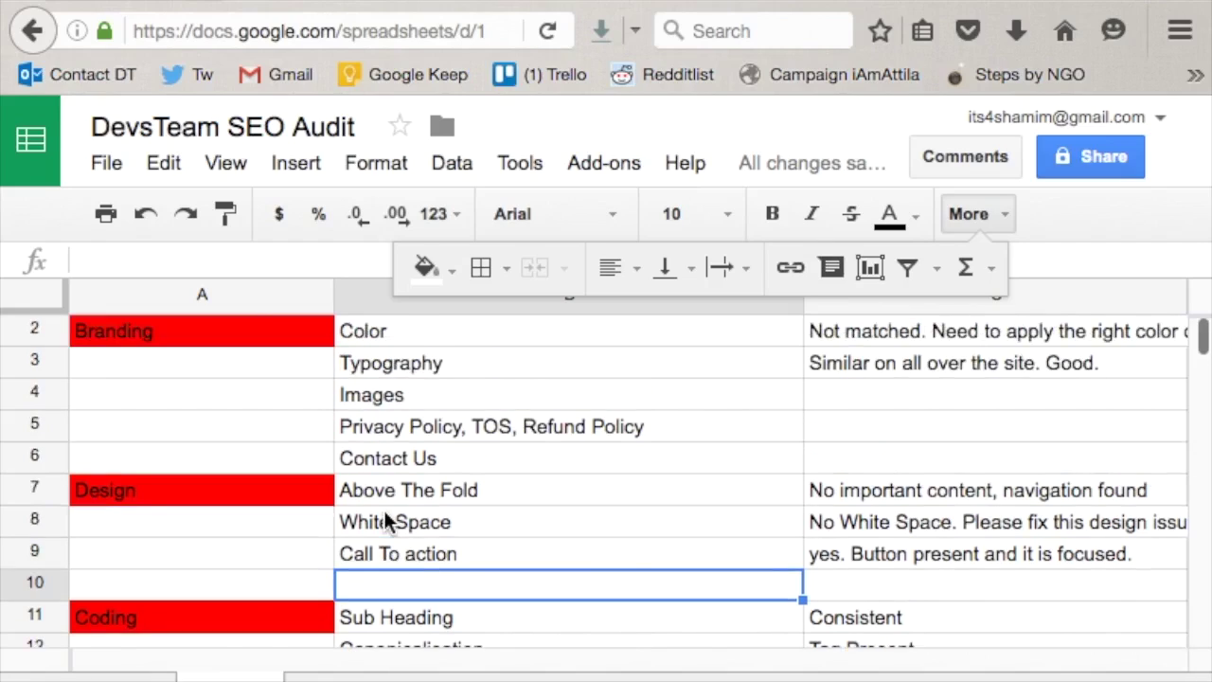
{"action": "scroll", "coordinate": [376, 511], "scroll_direction": "down", "scroll_amount": 1}
{"action": "double_click", "coordinate": [387, 522]}
{"action": "type", "text": "Navigator"}
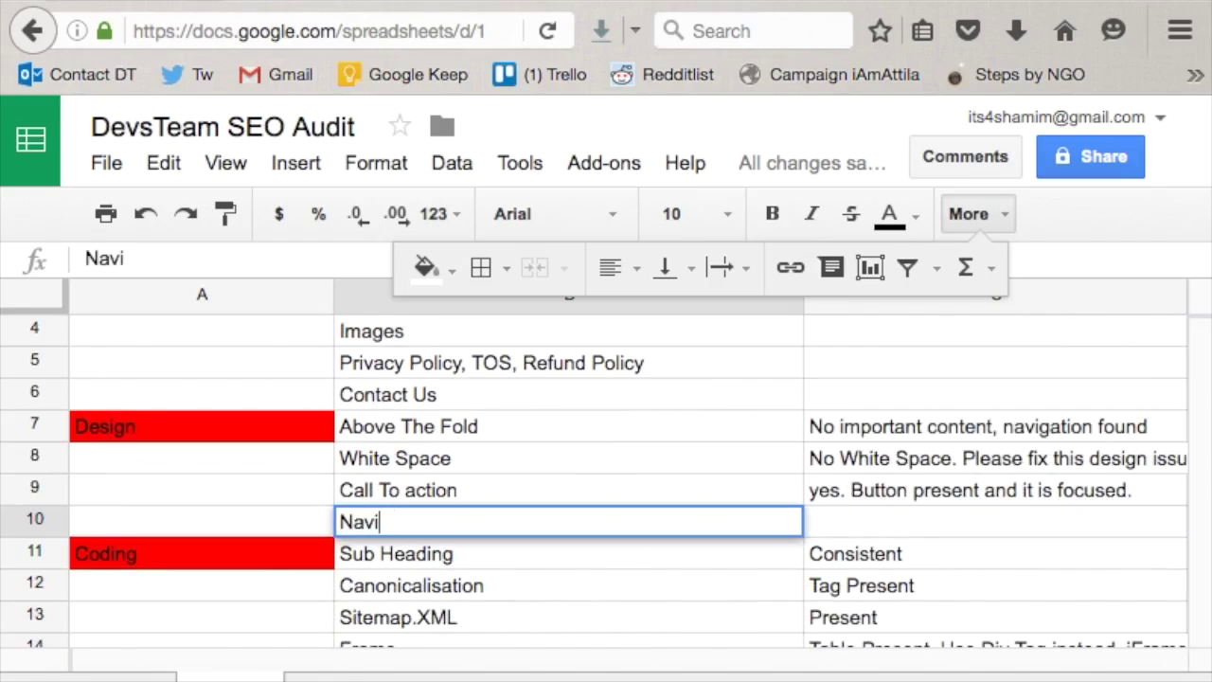
{"action": "key", "text": "BackSpace"}
{"action": "key", "text": "BackSpace"}
{"action": "type", "text": "io"}
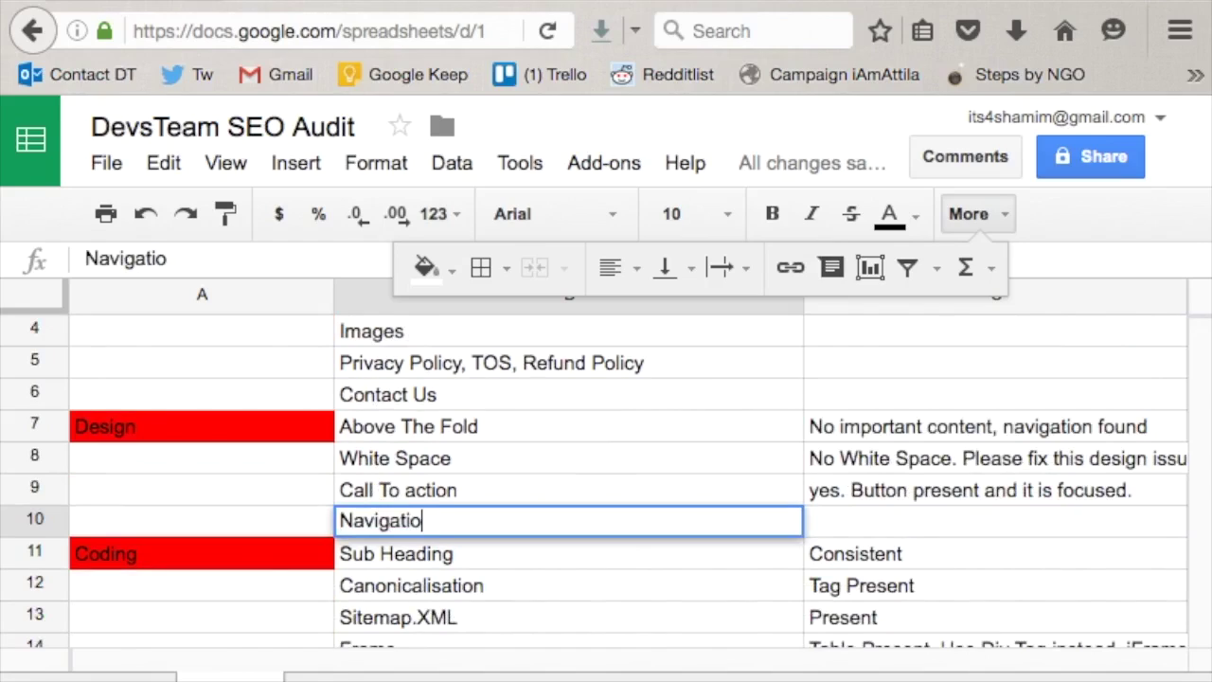
{"action": "type", "text": "n Color Flaw"}
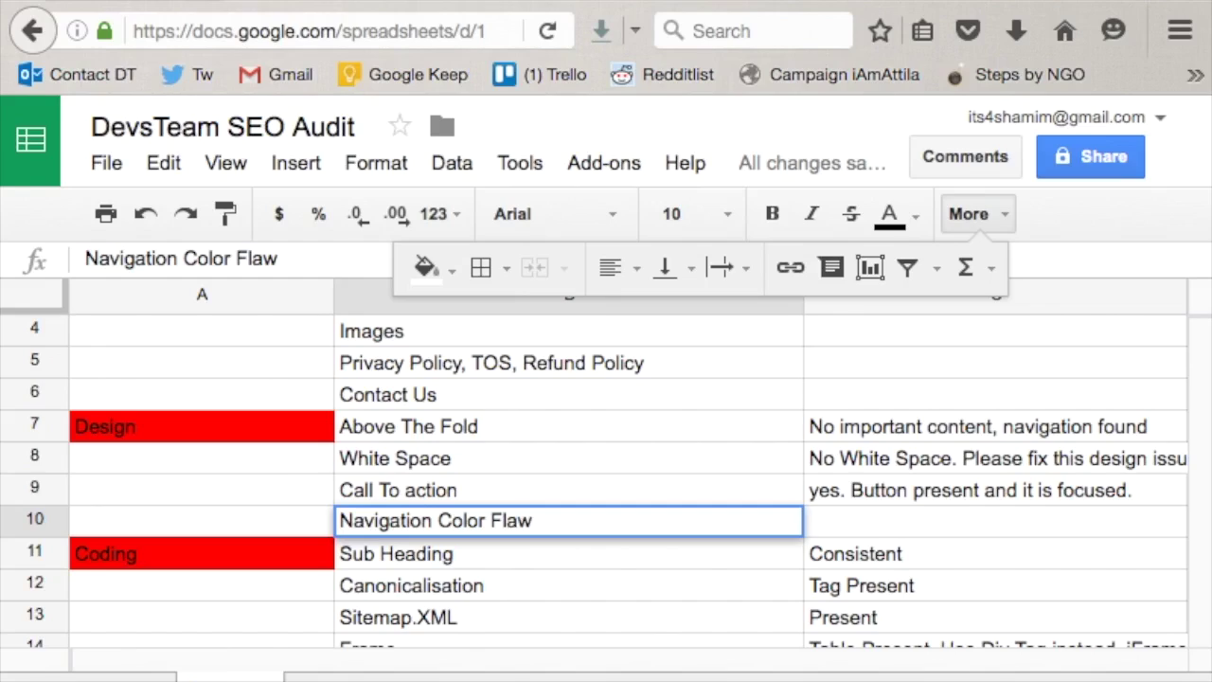
- Enter the comment "Same Color applied on Header and Nav bar on Tab/Mobile View." in cell C10
{"action": "left_click", "coordinate": [860, 533]}
{"action": "type", "text": "Same "}
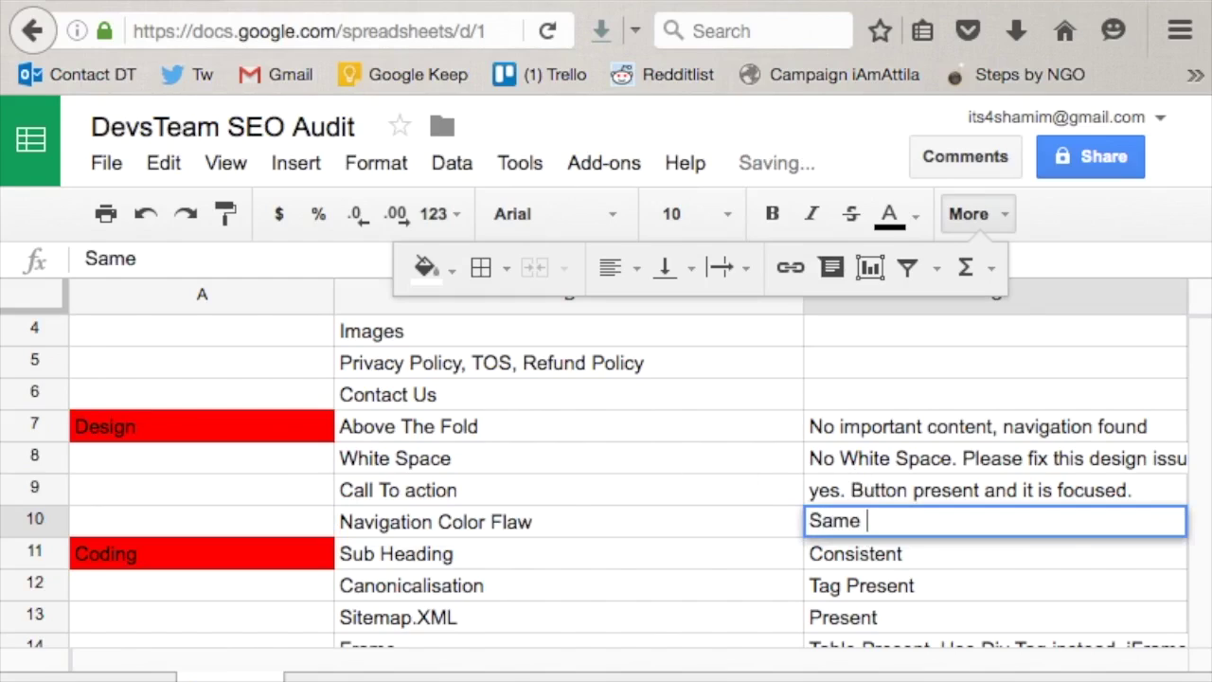
{"action": "type", "text": "Color a"}
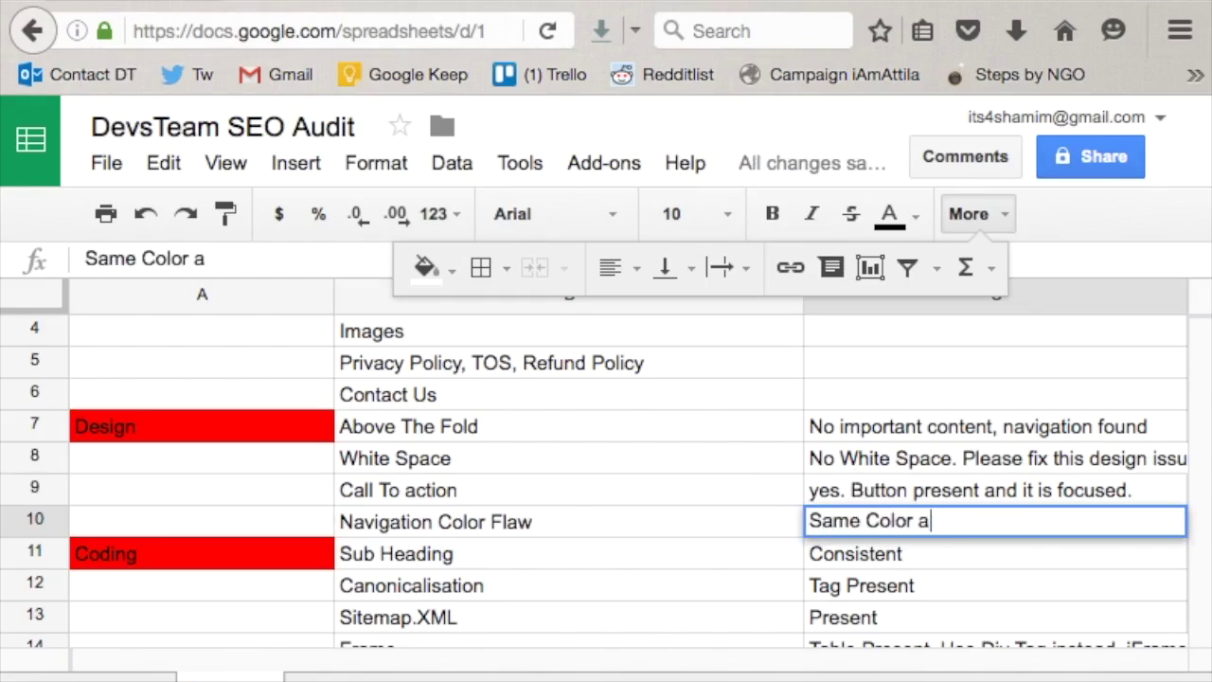
{"action": "type", "text": "pplied on "}
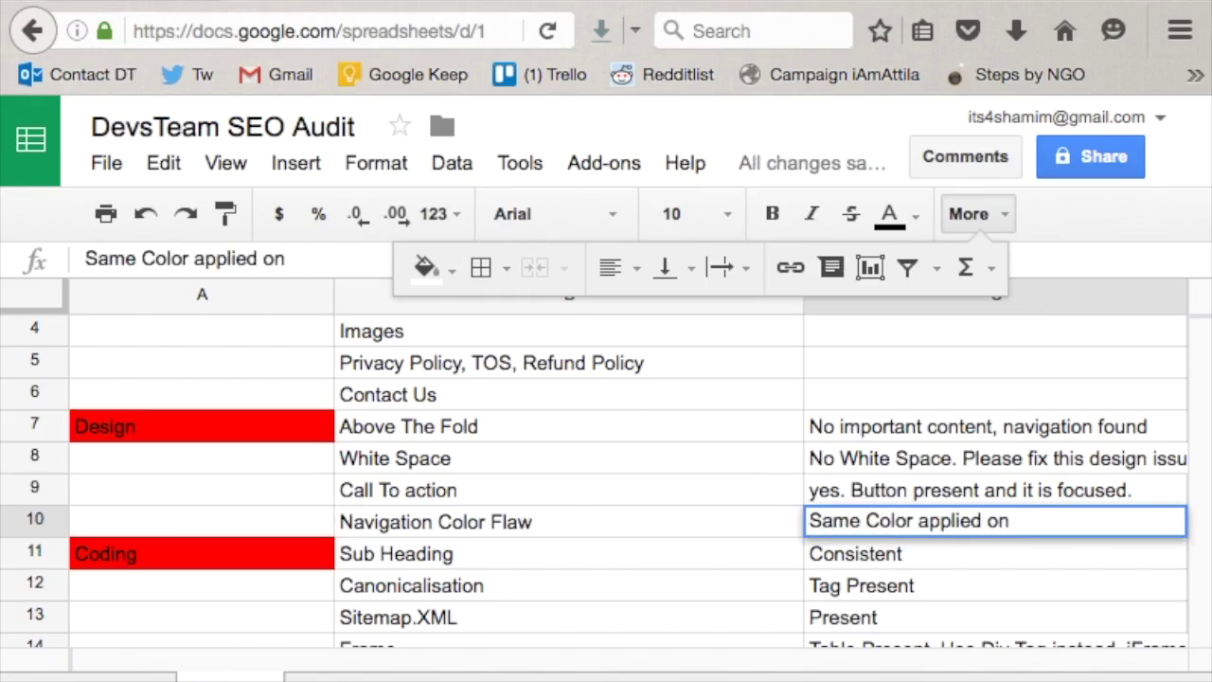
{"action": "type", "text": "Header and Nav "}
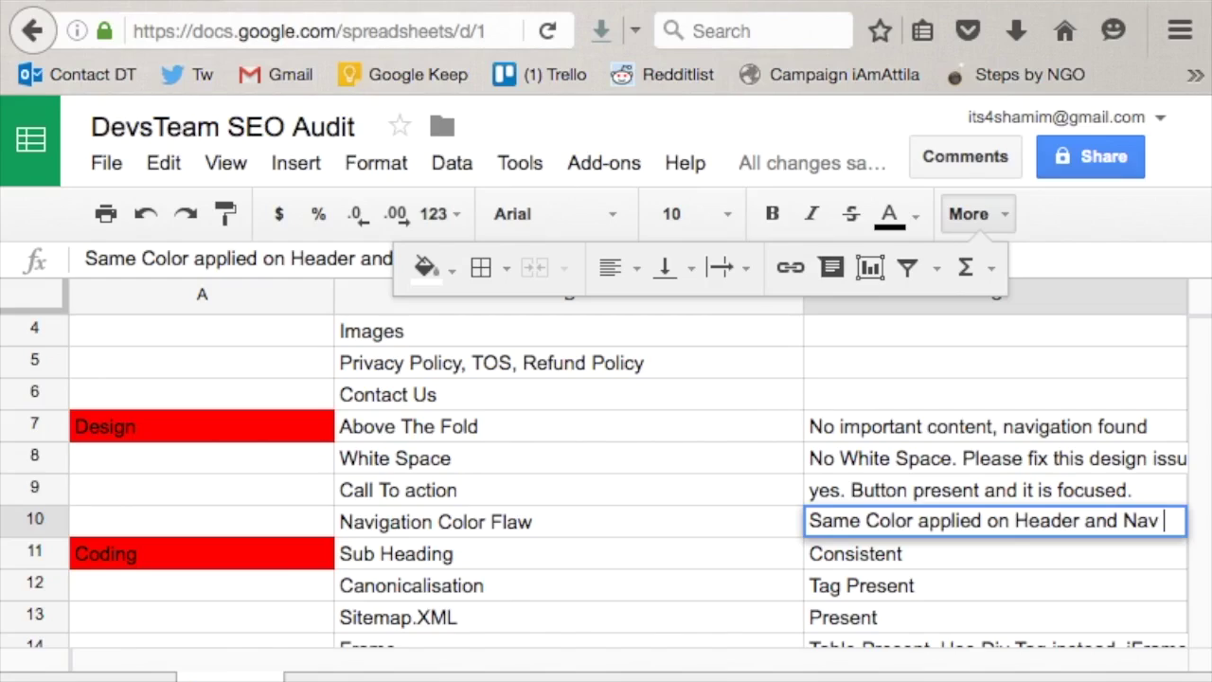
{"action": "type", "text": "bar on Tab "}
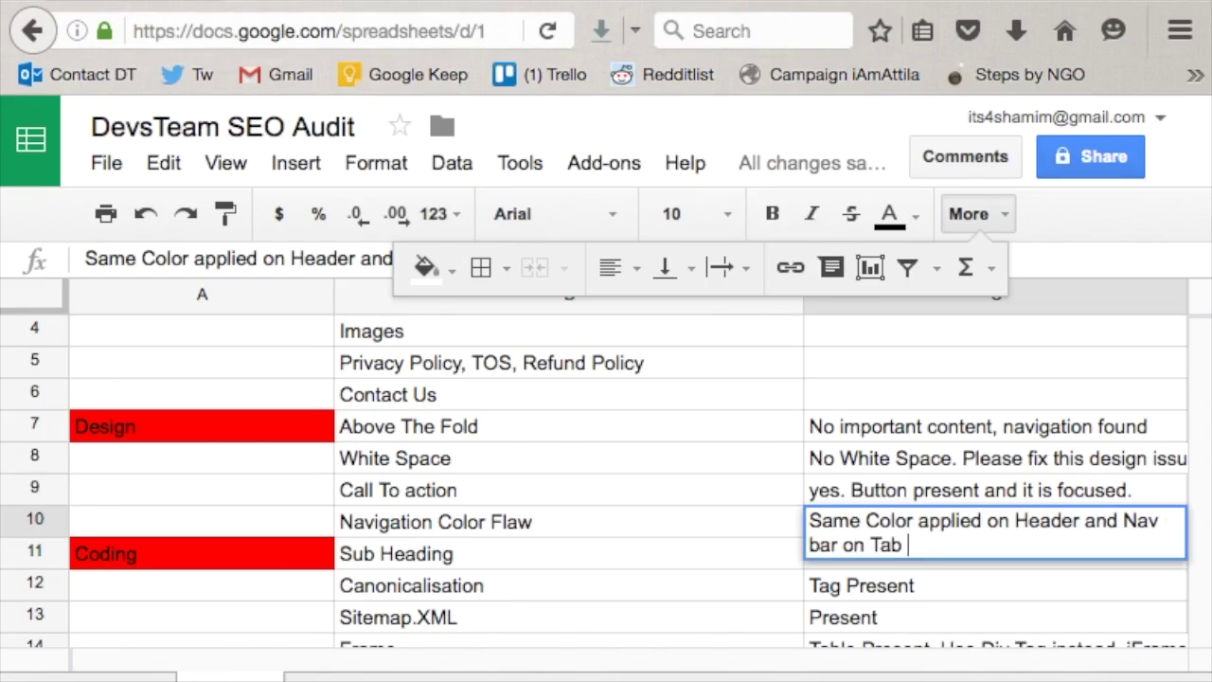
{"action": "type", "text": "/Mobile V"}
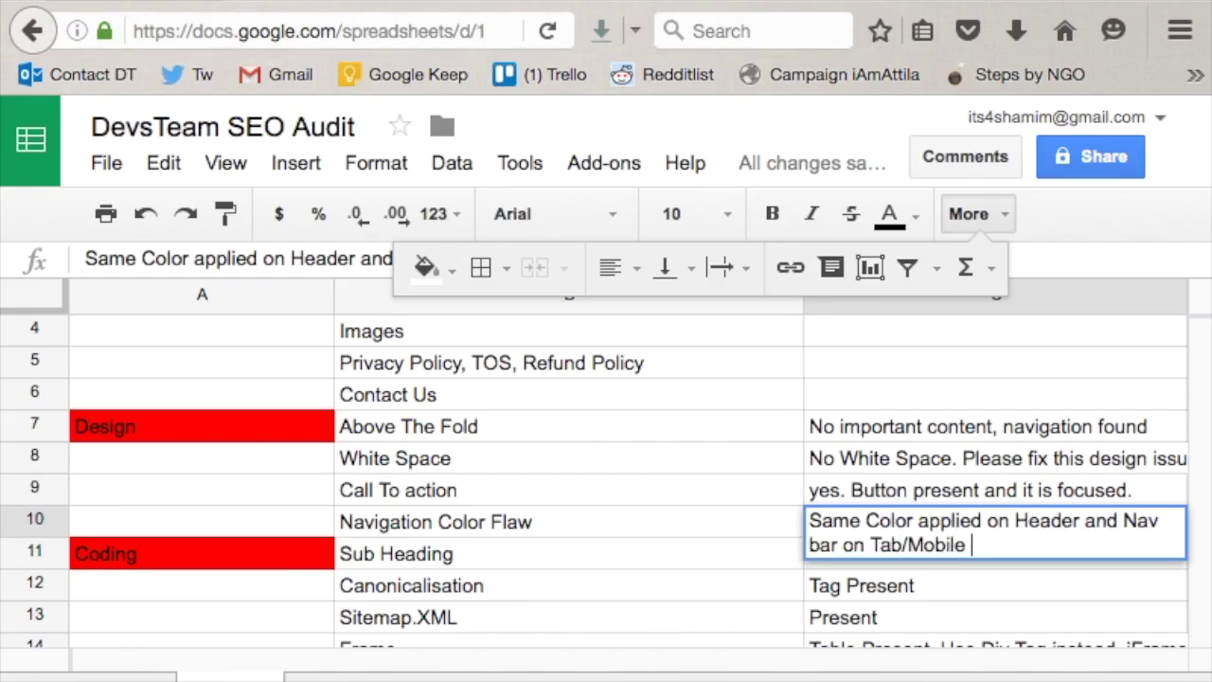
{"action": "type", "text": "iw"}
{"action": "key", "text": "BackSpace"}
{"action": "key", "text": "BackSpace"}
{"action": "type", "text": "iew."}
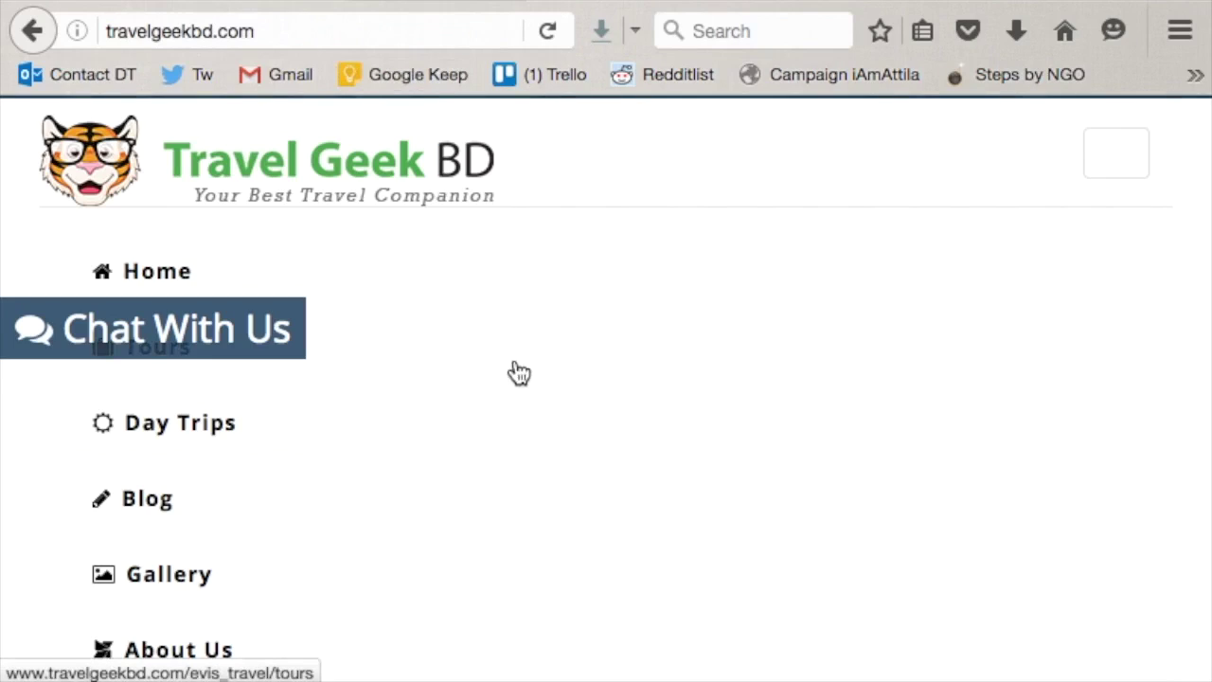
- Open the History of Dhaka post from the Travel Geek BD blog and examine its full URL
{"action": "left_click", "coordinate": [156, 503]}
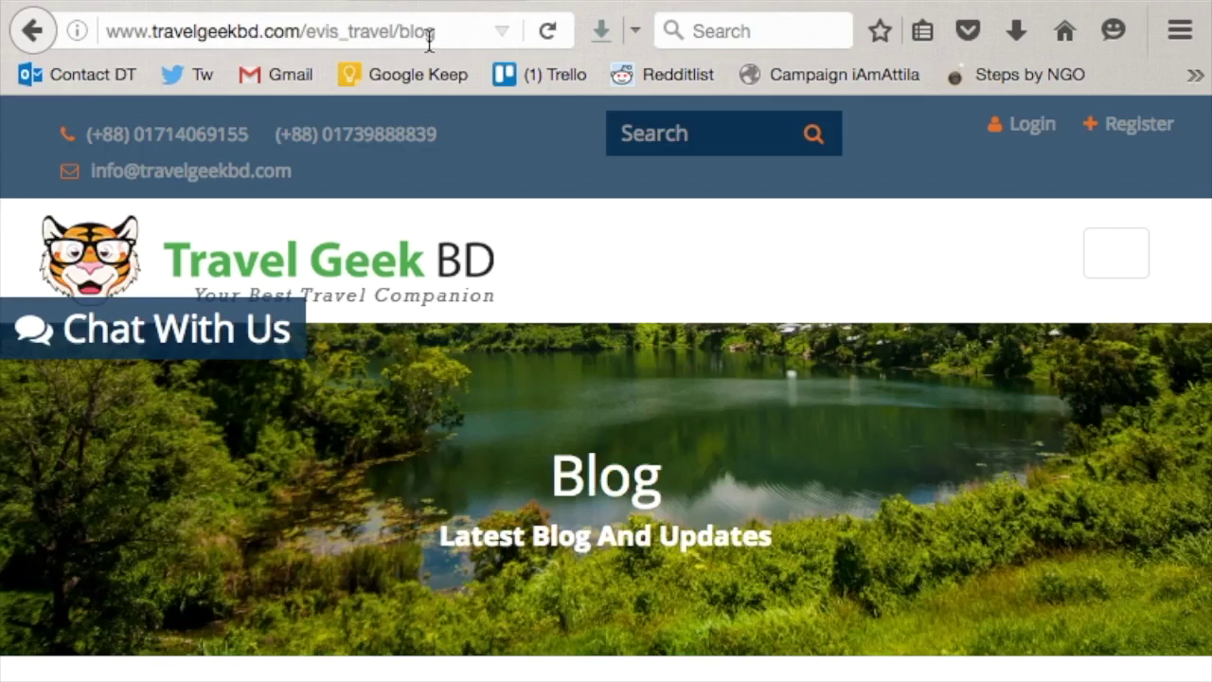
{"action": "scroll", "coordinate": [460, 407], "scroll_direction": "down", "scroll_amount": 5}
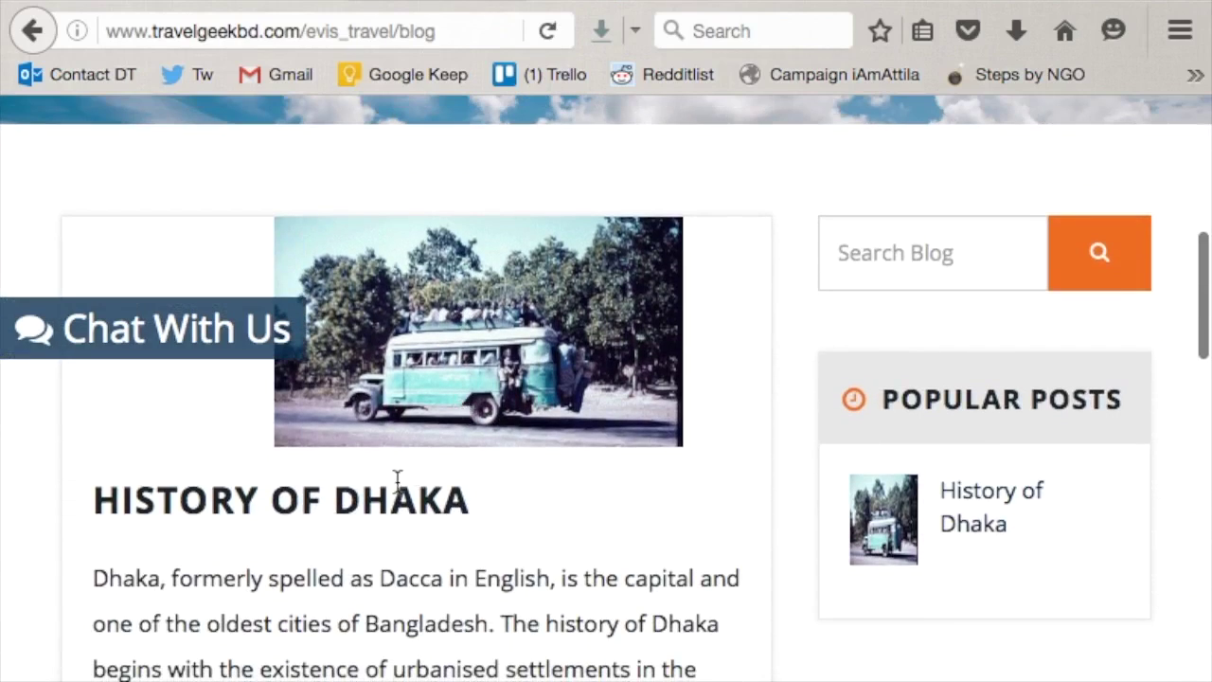
{"action": "scroll", "coordinate": [433, 568], "scroll_direction": "up", "scroll_amount": 2}
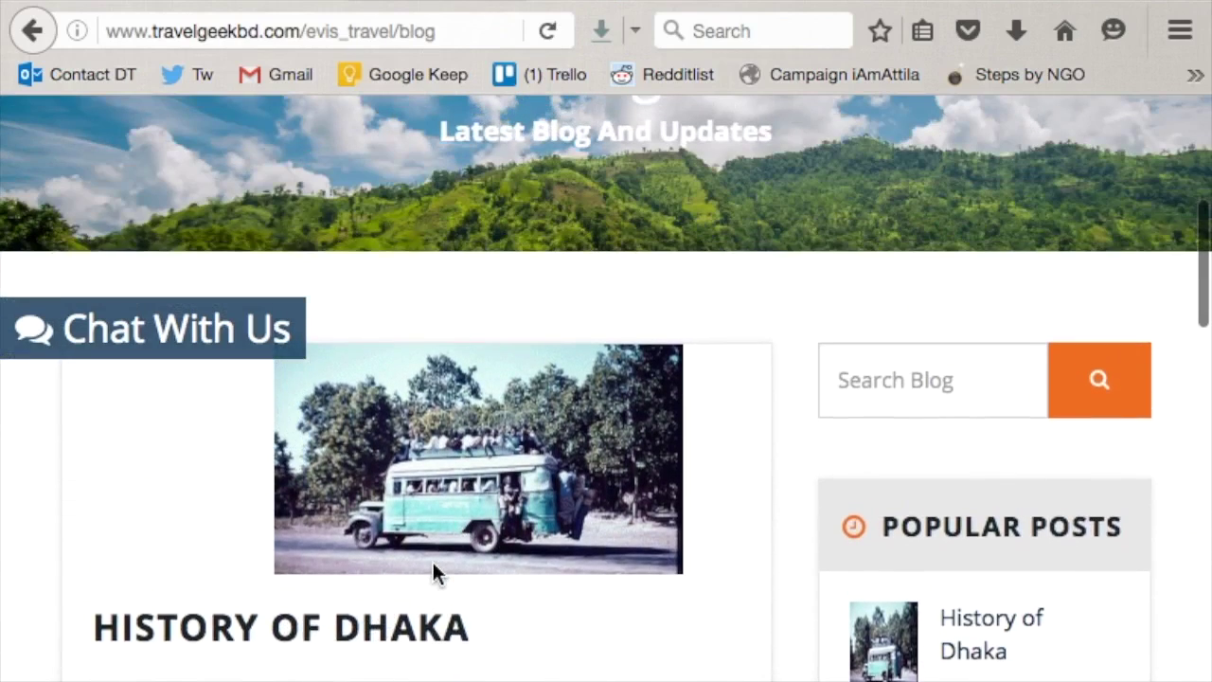
{"action": "scroll", "coordinate": [426, 559], "scroll_direction": "down", "scroll_amount": 4}
{"action": "left_click", "coordinate": [638, 574]}
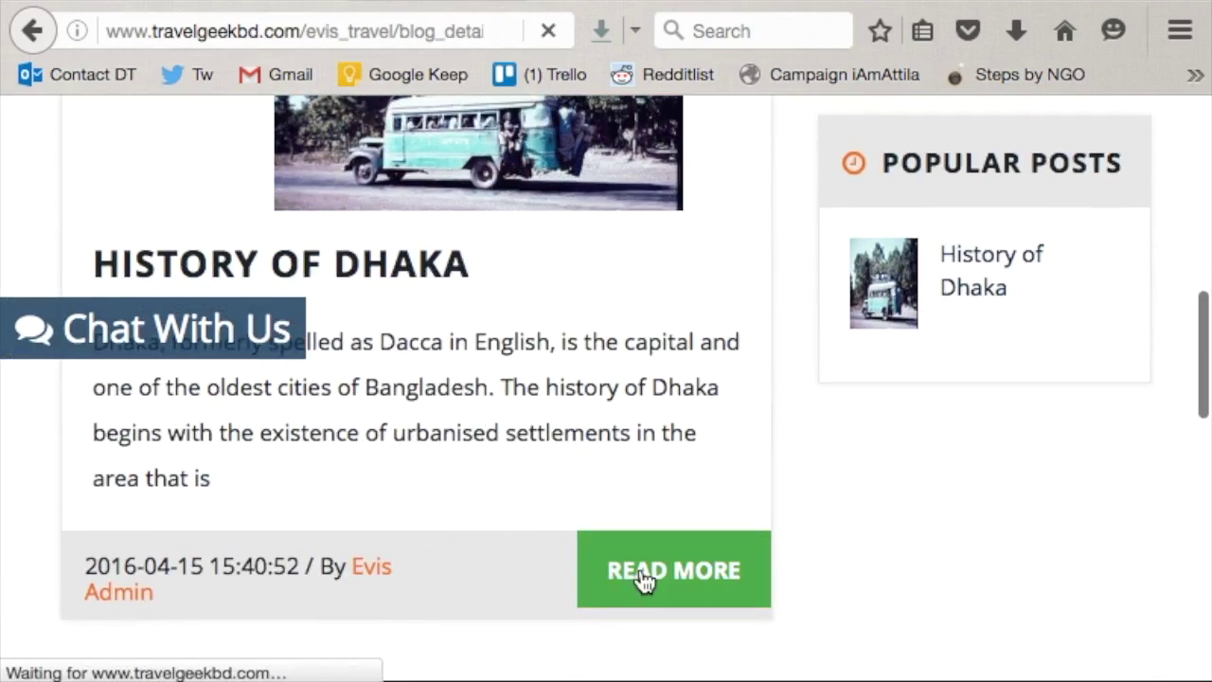
{"action": "scroll", "coordinate": [495, 373], "scroll_direction": "down", "scroll_amount": 2}
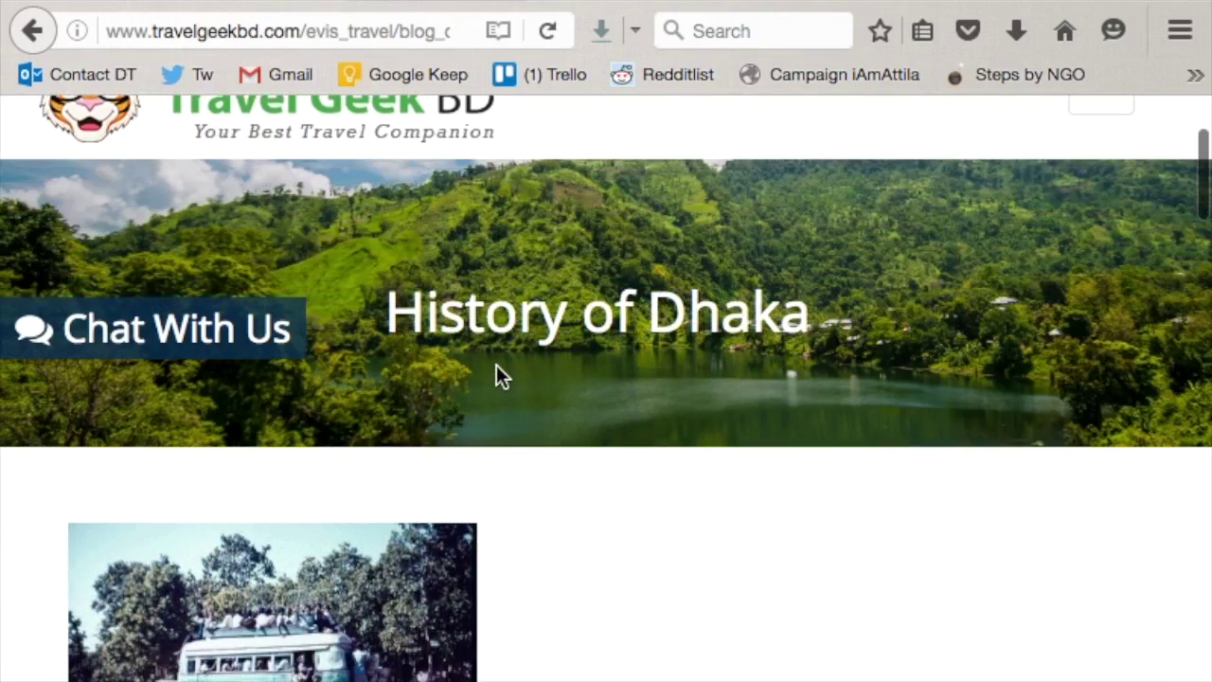
{"action": "left_click", "coordinate": [380, 29]}
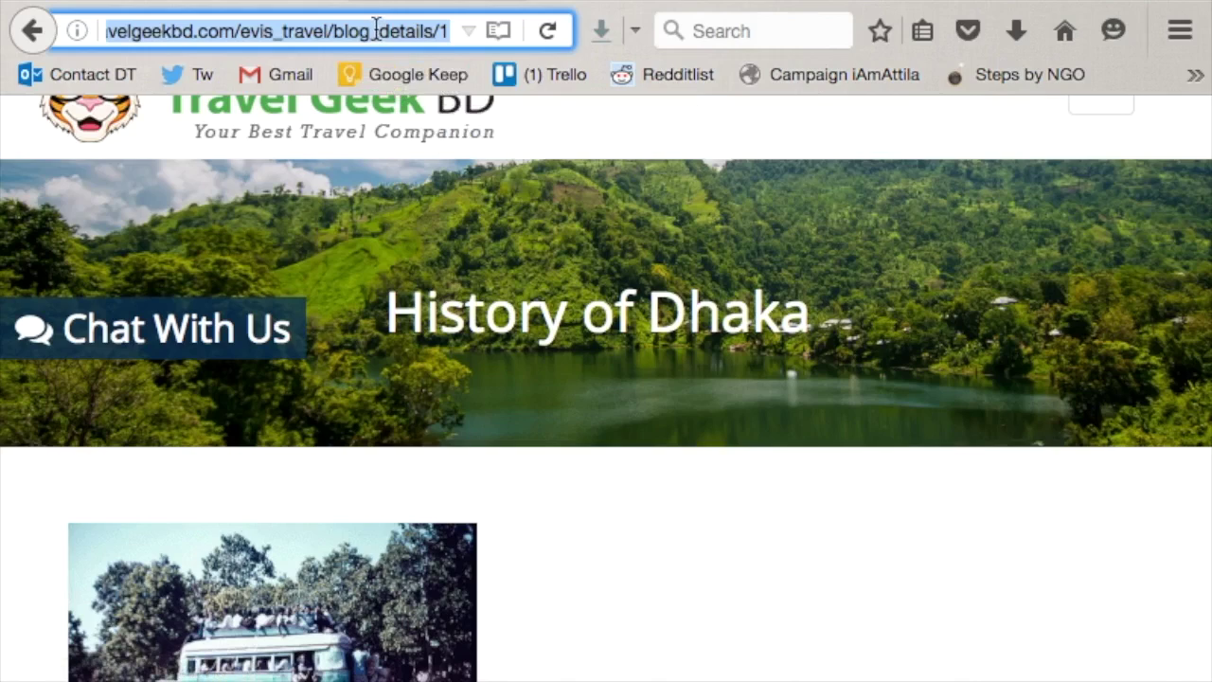
- Return to the DevsTeam SEO Audit spreadsheet and add the finding "Permalink" in cell B16, below Schema
{"action": "mouse_move", "coordinate": [648, 677]}
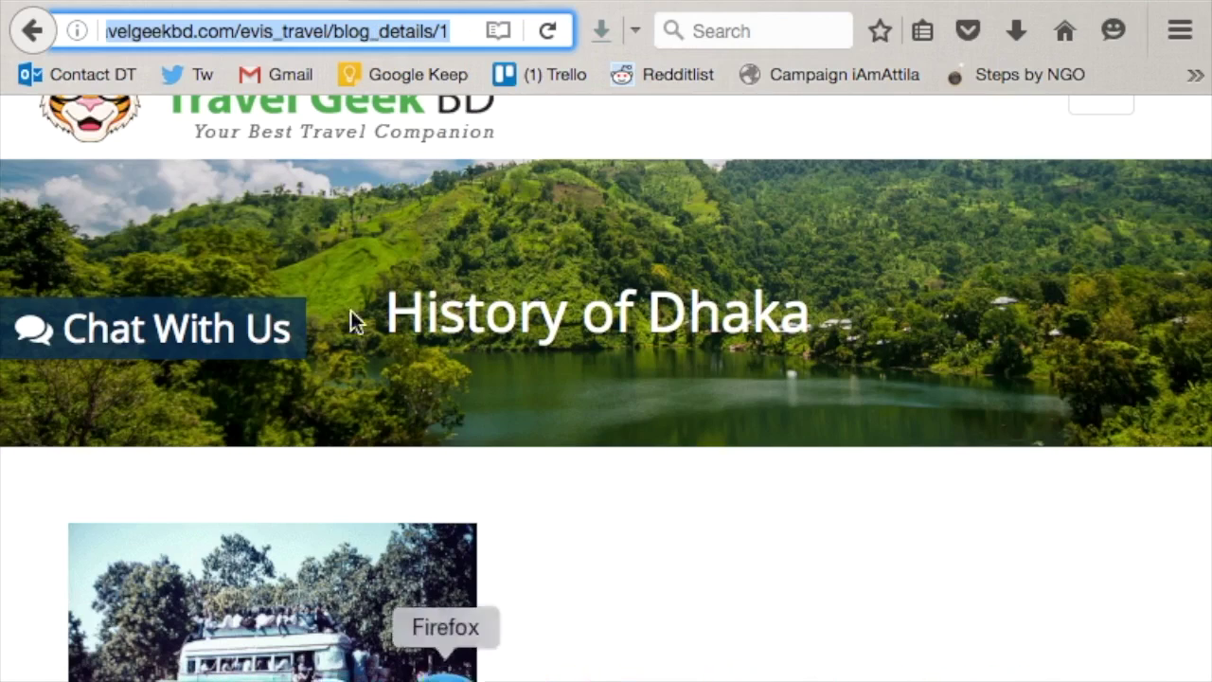
{"action": "left_click", "coordinate": [133, 2]}
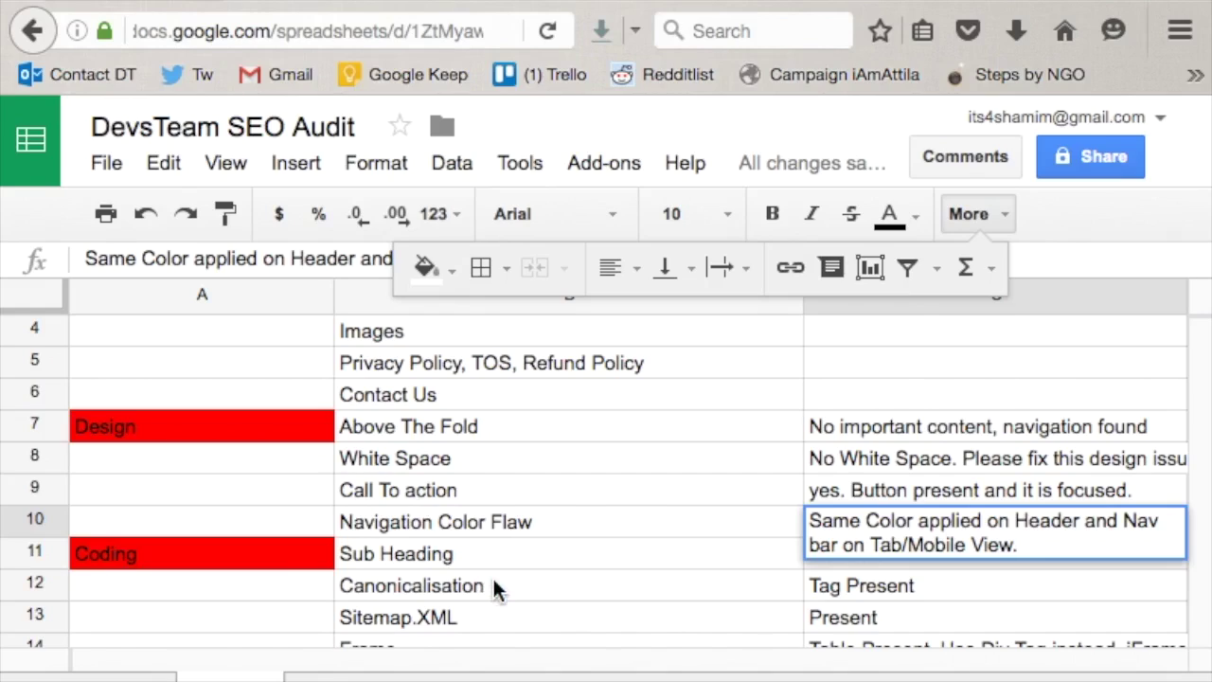
{"action": "scroll", "coordinate": [492, 578], "scroll_direction": "down", "scroll_amount": 2}
{"action": "left_click", "coordinate": [405, 614]}
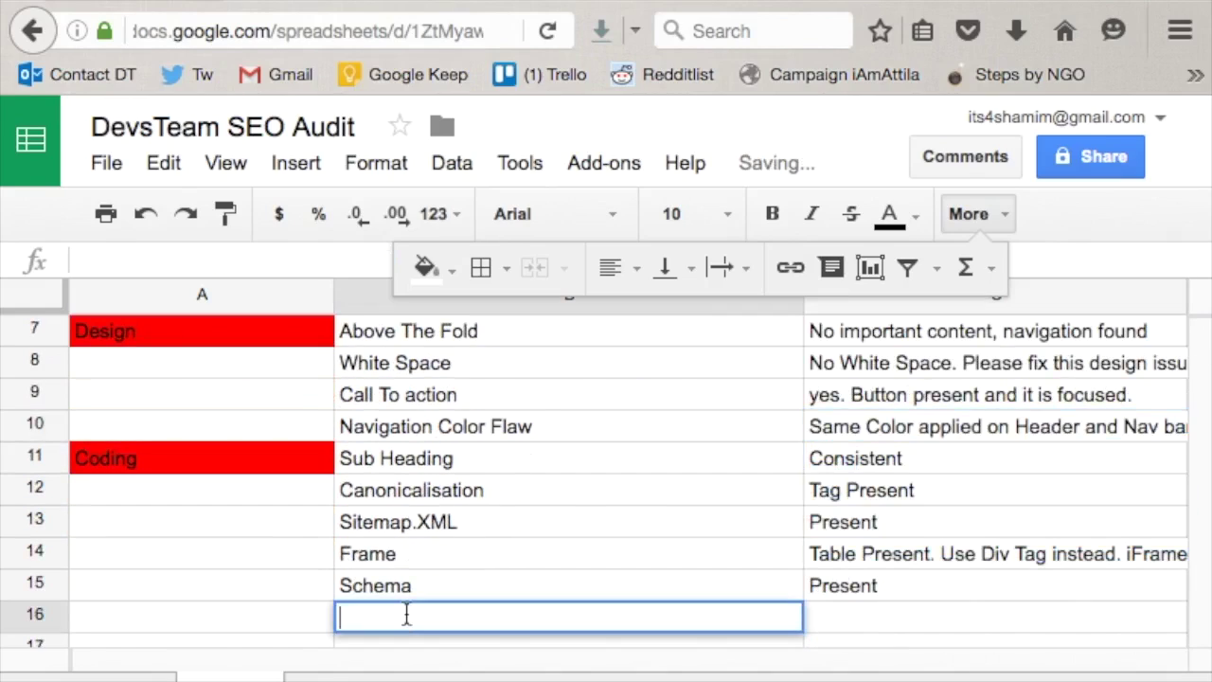
{"action": "type", "text": "Permalink"}
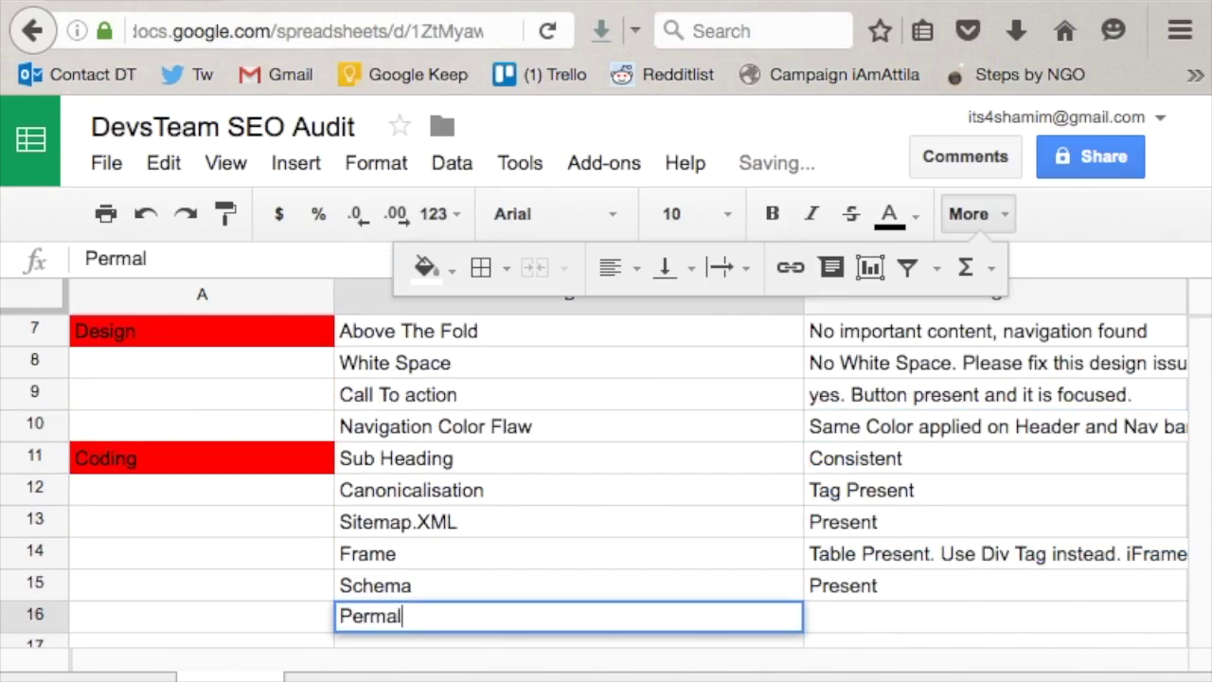
- Begin the Permalink comment in cell C16 with "Not optimized. URL should be look like"
{"action": "left_click", "coordinate": [928, 638]}
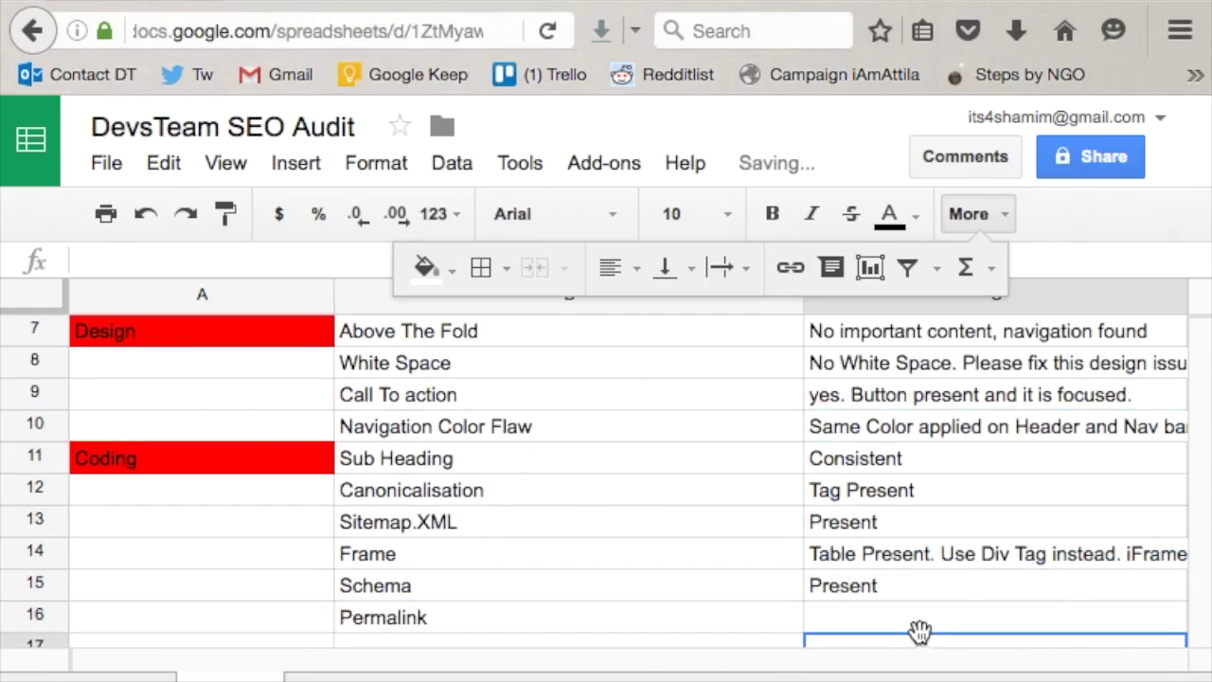
{"action": "type", "text": "Not opi"}
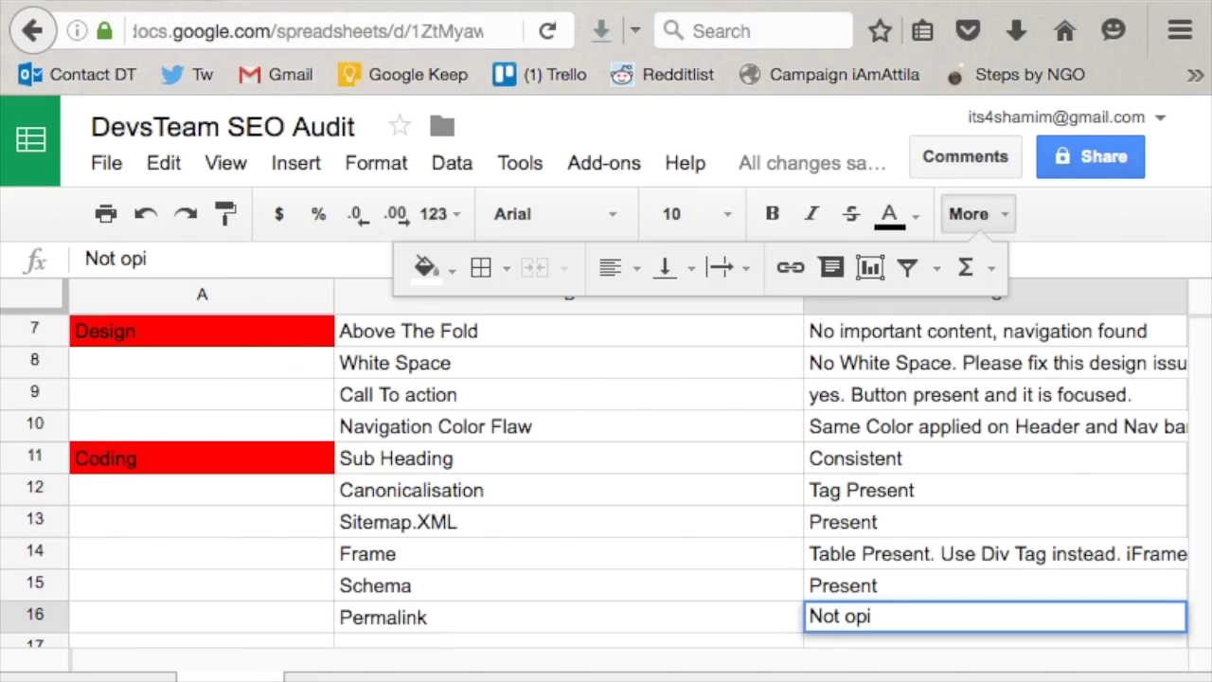
{"action": "key", "text": "BackSpace"}
{"action": "type", "text": "timized. "}
{"action": "type", "text": "URL shoul"}
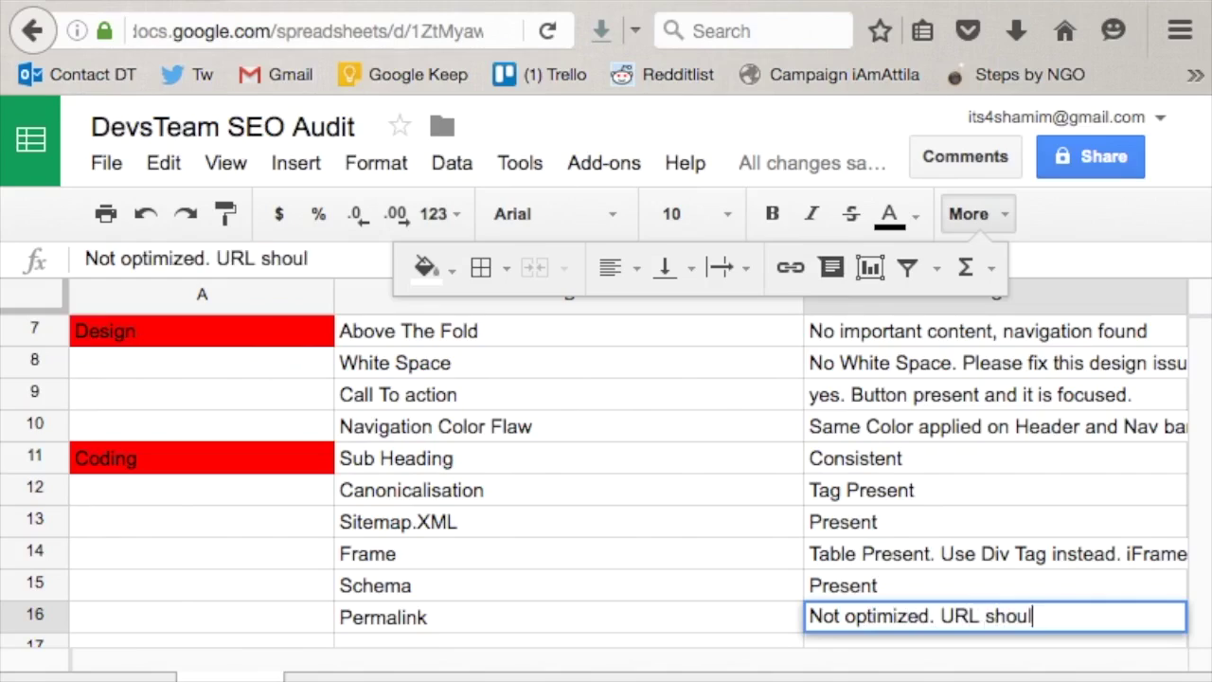
{"action": "type", "text": "d be ol"}
{"action": "key", "text": "BackSpace"}
{"action": "key", "text": "BackSpace"}
{"action": "type", "text": "look like"}
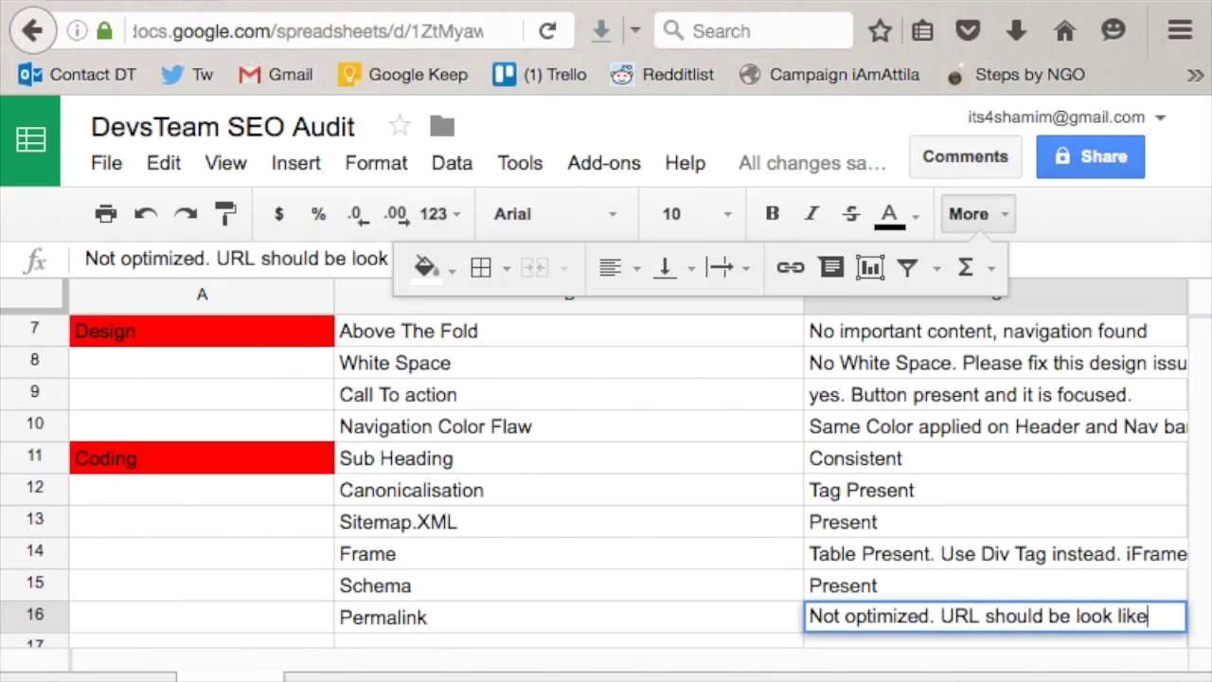
{"action": "type", "text": ": http://www."}
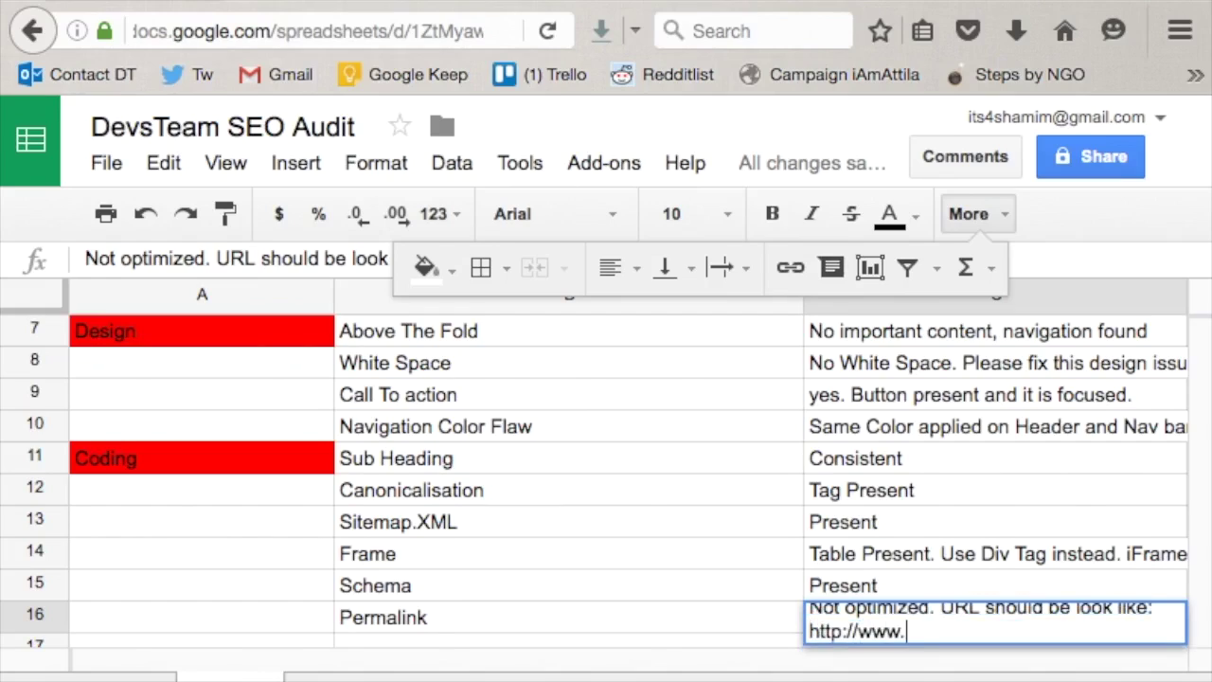
{"action": "type", "text": "exampl.eco"}
{"action": "key", "text": "BackSpace"}
{"action": "key", "text": "BackSpace"}
{"action": "key", "text": "BackSpace"}
{"action": "key", "text": "BackSpace"}
{"action": "key", "text": "BackSpace"}
{"action": "type", "text": "mp"}
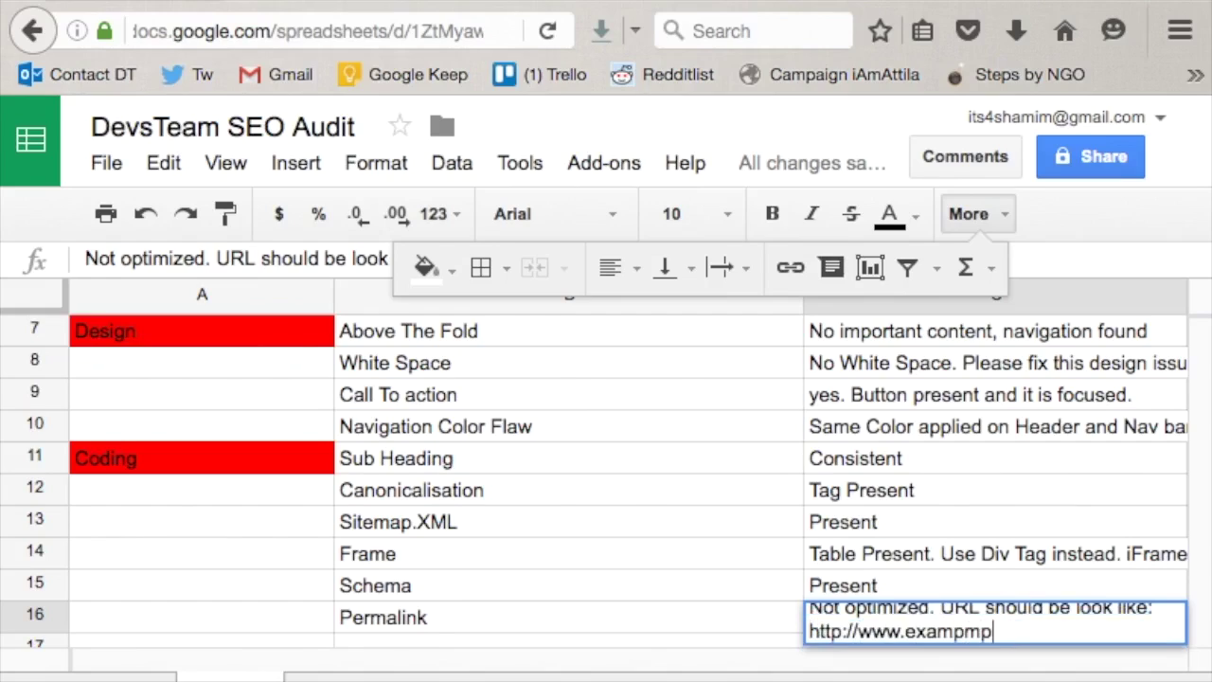
{"action": "type", "text": "le.com/blog/"}
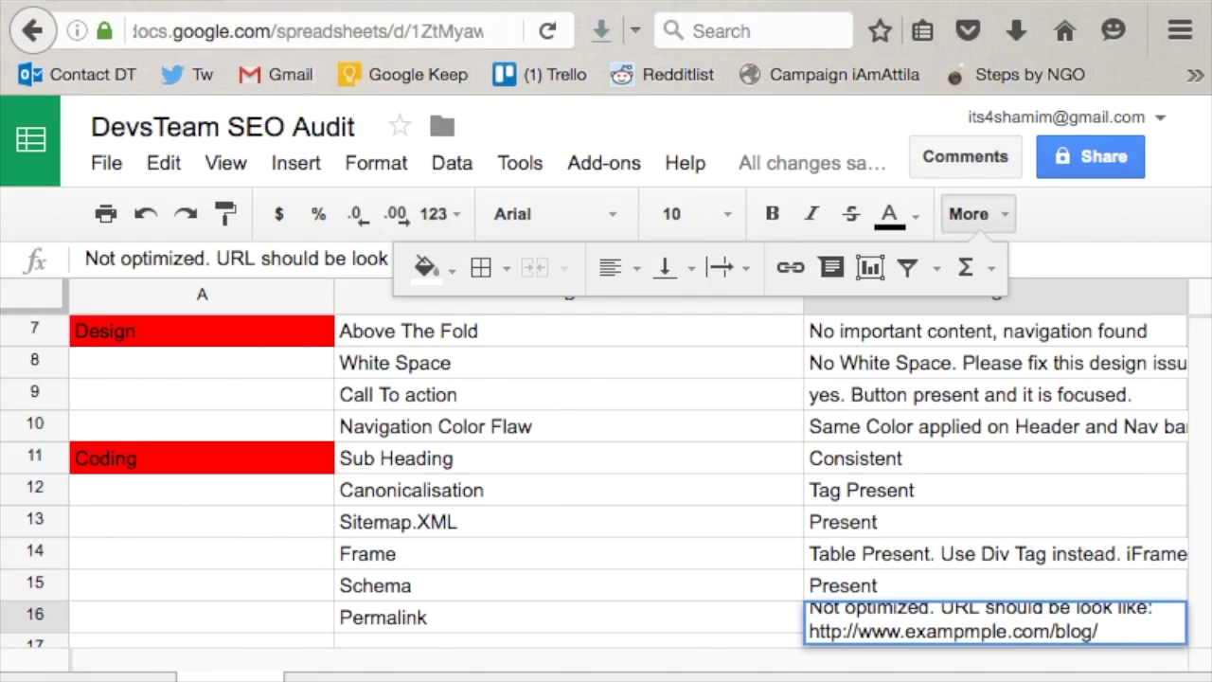
{"action": "type", "text": "dhaka-history"}
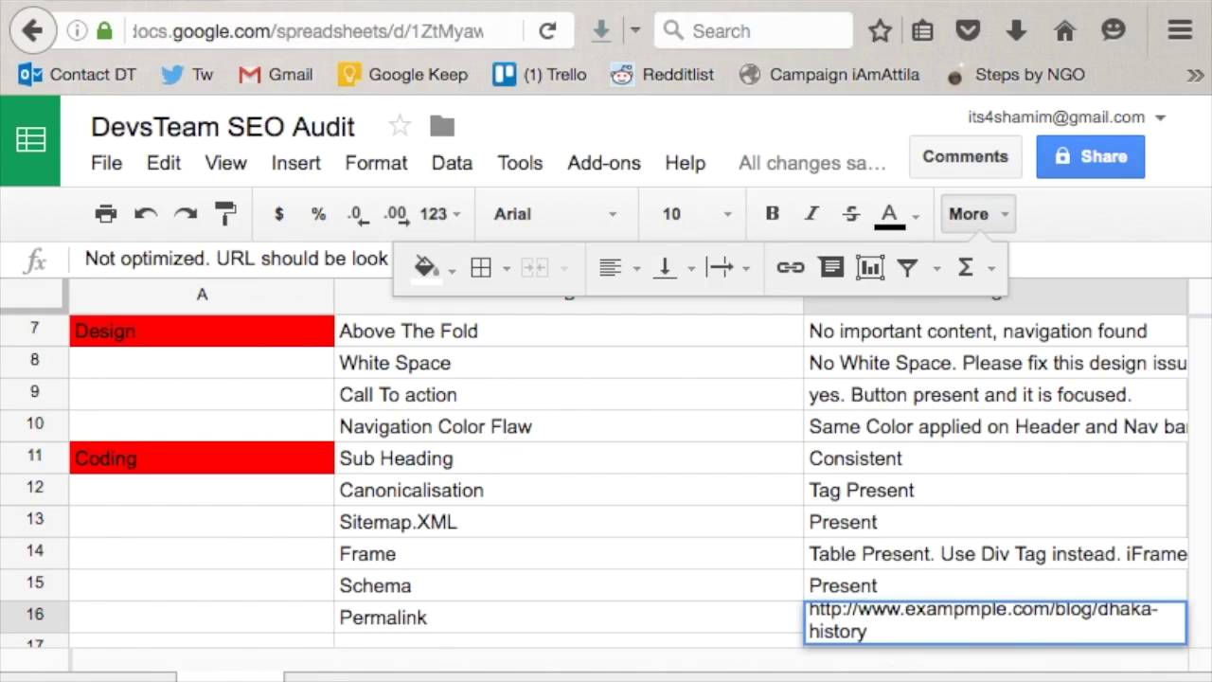
- Review the Permalink Issue - Robots Txt item in the audit checklist document and switch to the devsteam.com/sitemap.xml page in Firefox
{"action": "left_click", "coordinate": [987, 667]}
{"action": "scroll", "coordinate": [610, 369], "scroll_direction": "down", "scroll_amount": 3}
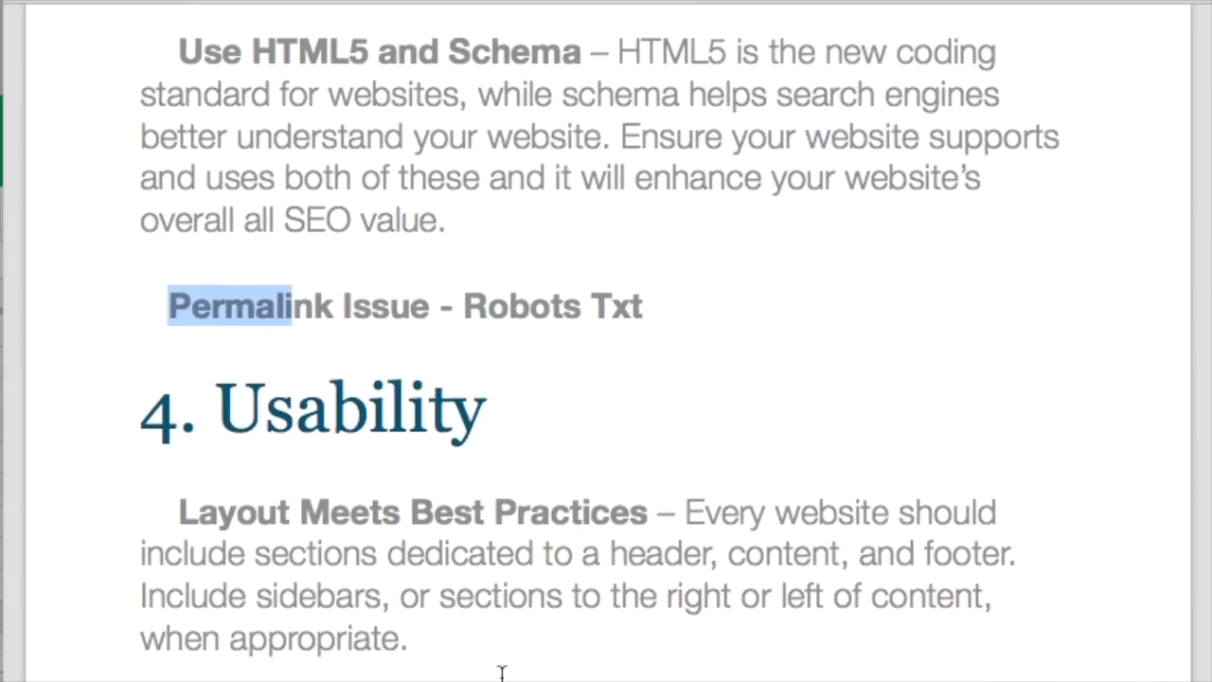
{"action": "left_click", "coordinate": [427, 666]}
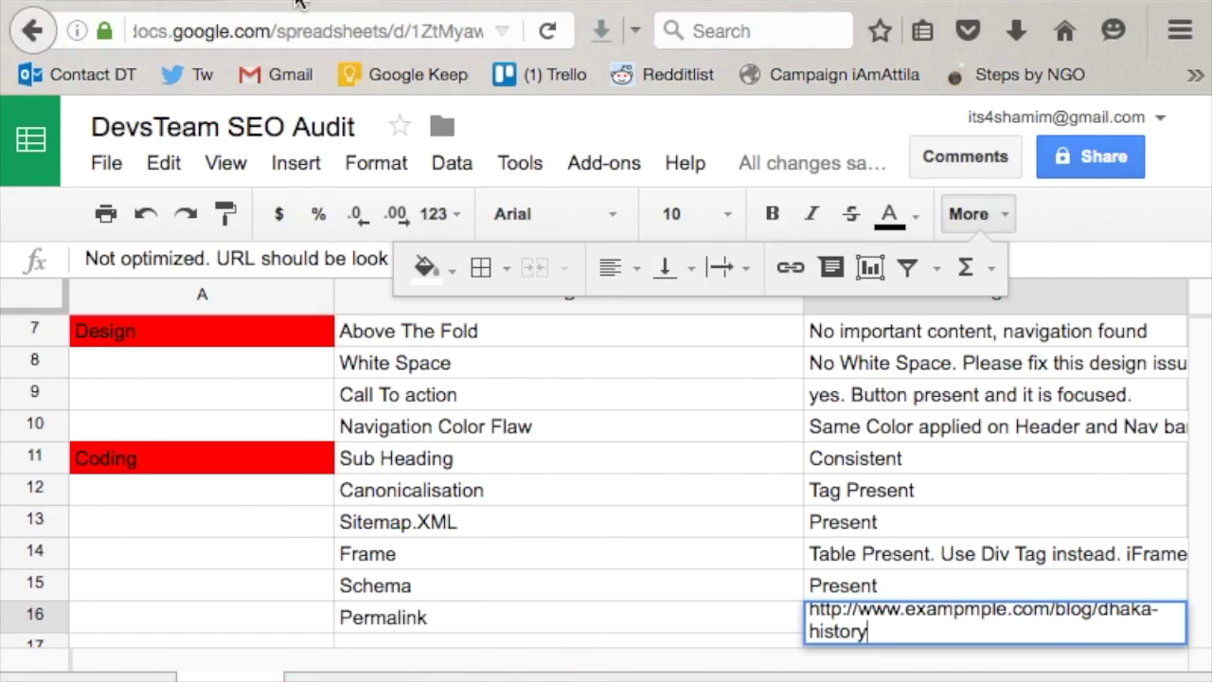
{"action": "key", "text": "super+grave"}
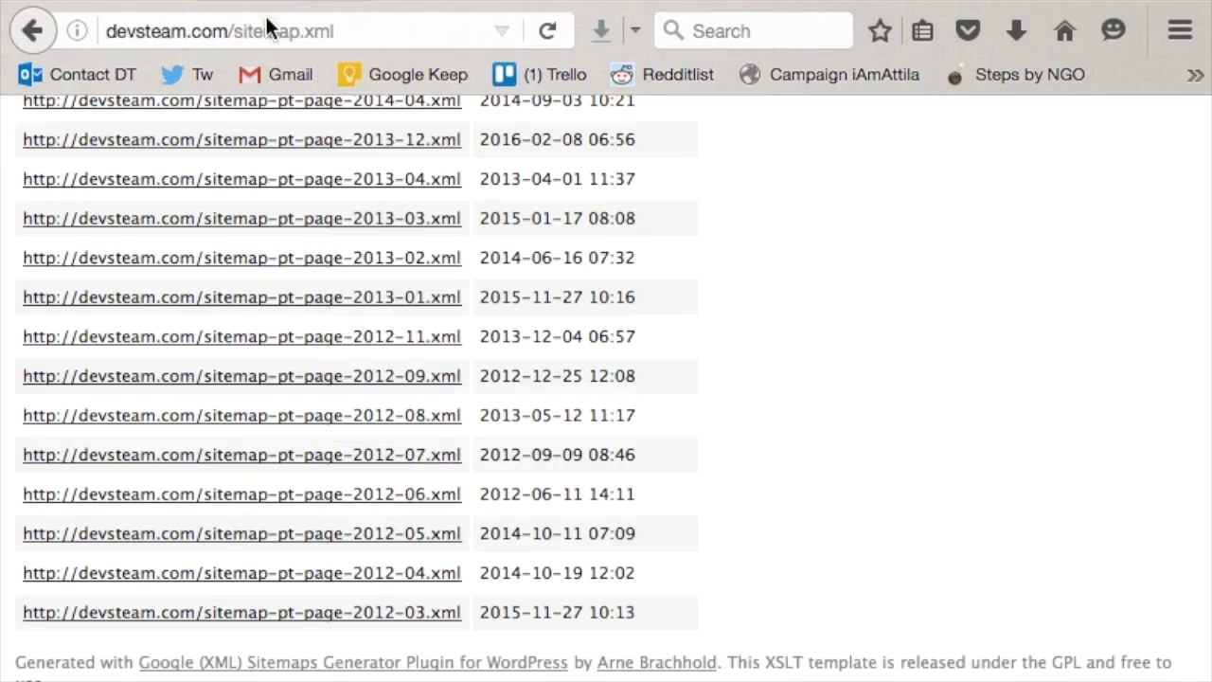
- Change the sitemap address to devsteam.com/robots.txt and open the site's robots file
{"action": "left_click", "coordinate": [379, 31]}
{"action": "double_click", "coordinate": [379, 32]}
{"action": "key", "text": "BackSpace"}
{"action": "key", "text": "BackSpace"}
{"action": "key", "text": "BackSpace"}
{"action": "key", "text": "BackSpace"}
{"action": "key", "text": "BackSpace"}
{"action": "key", "text": "BackSpace"}
{"action": "key", "text": "BackSpace"}
{"action": "key", "text": "BackSpace"}
{"action": "key", "text": "BackSpace"}
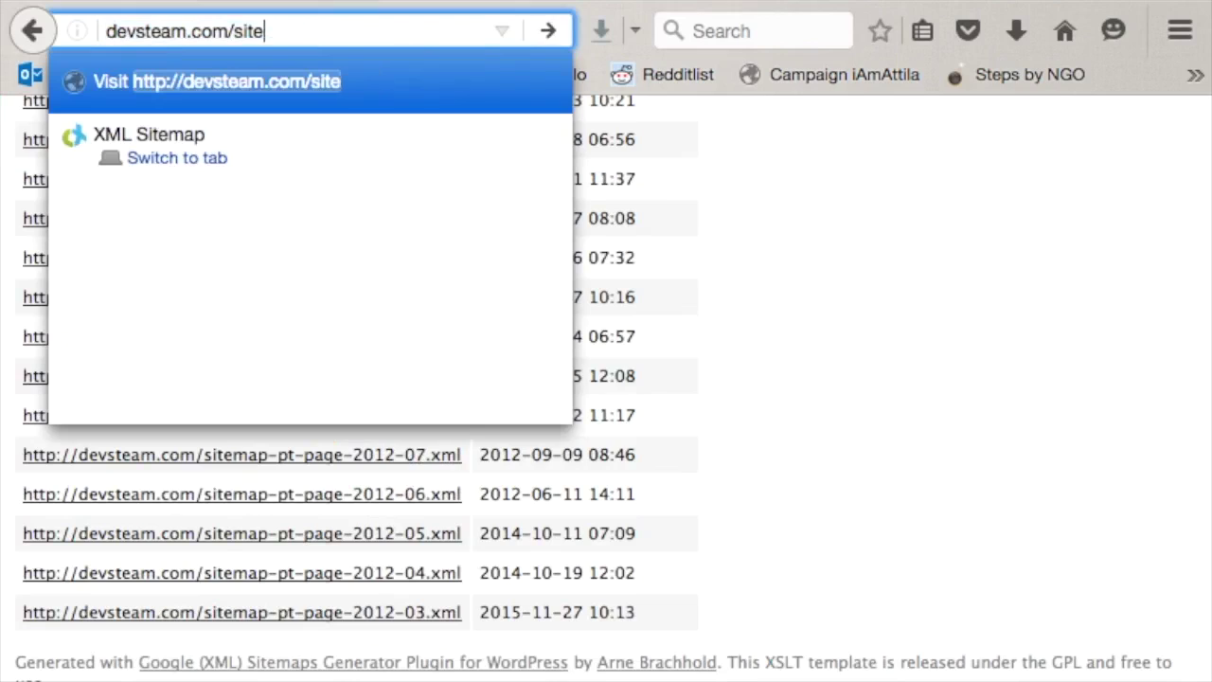
{"action": "type", "text": "robots.txt"}
{"action": "key", "text": "Return"}
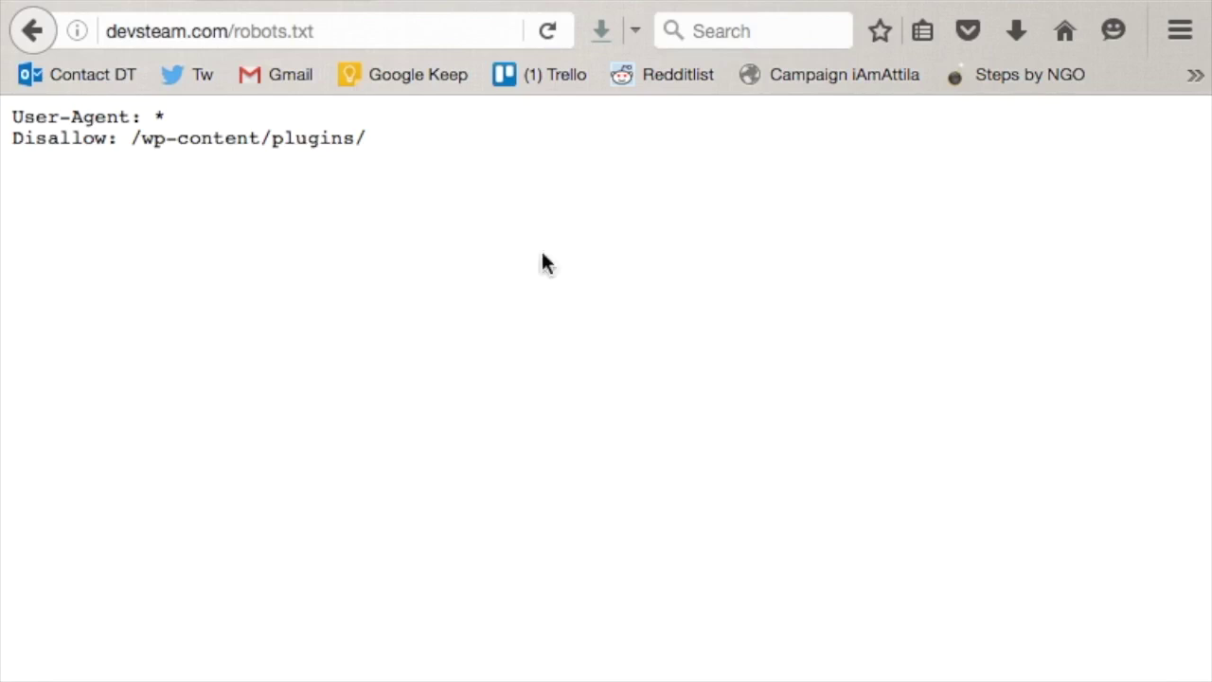
- Return to the DevsTeam SEO Audit spreadsheet and add the finding "Robots.txt" in cell B17, below Permalink
{"action": "left_click", "coordinate": [154, 2]}
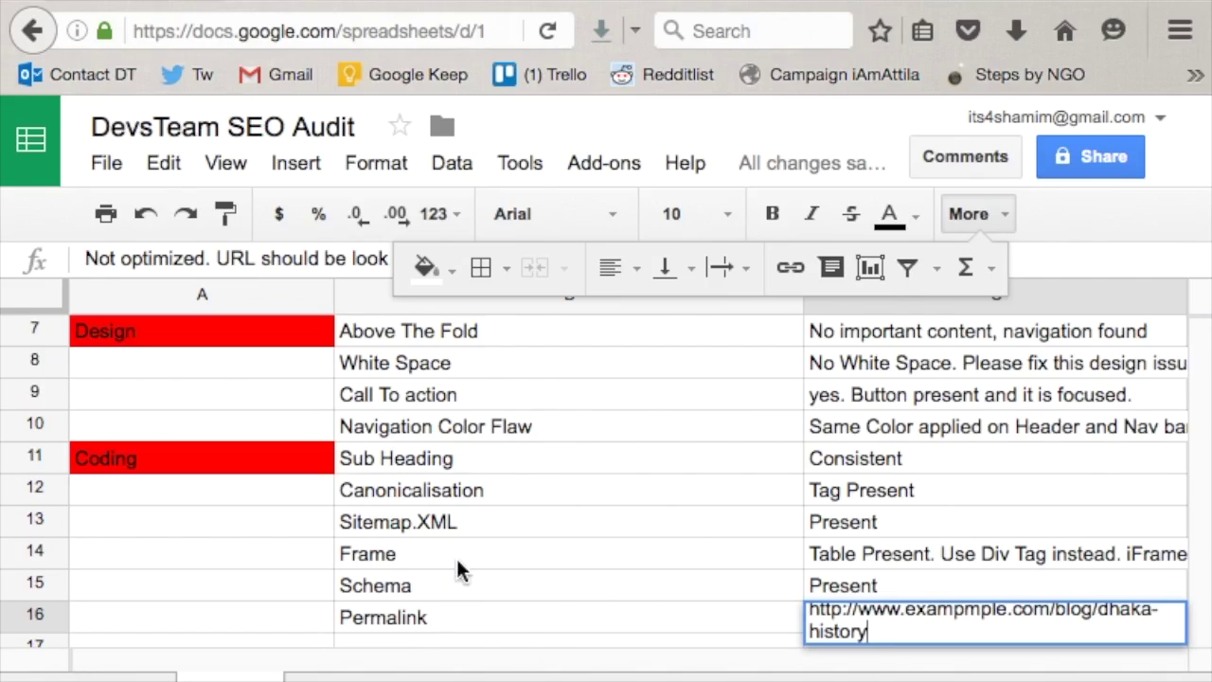
{"action": "scroll", "coordinate": [459, 564], "scroll_direction": "down", "scroll_amount": 2}
{"action": "left_click", "coordinate": [379, 522]}
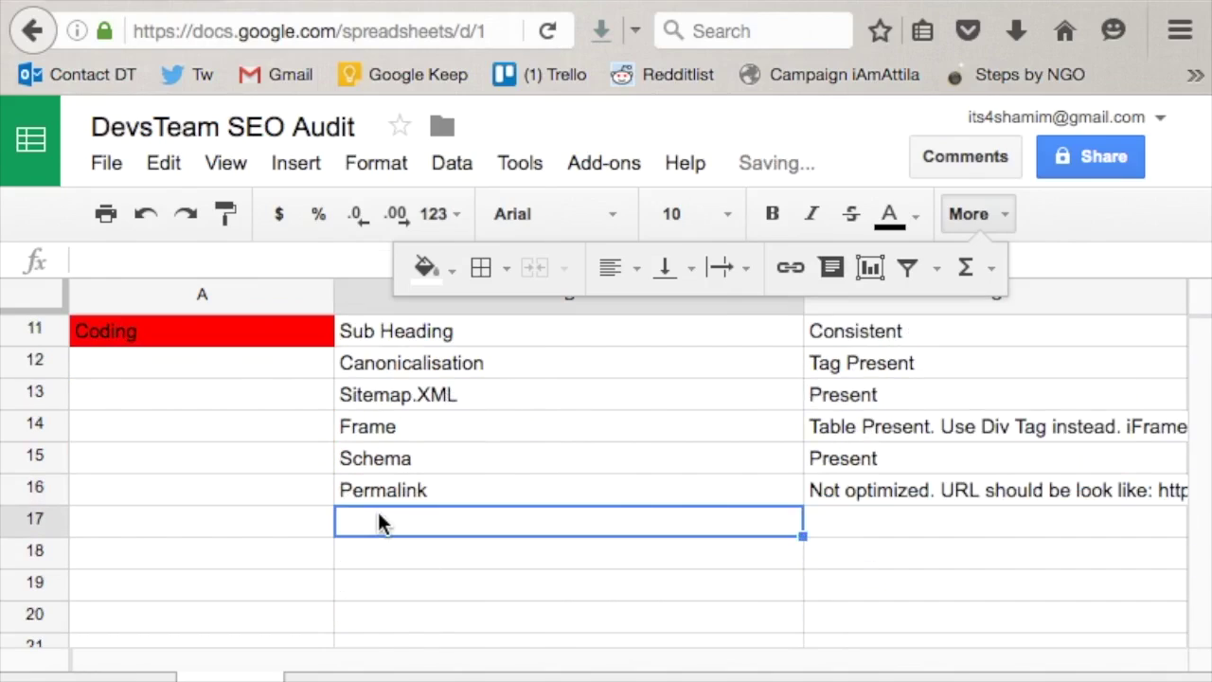
{"action": "type", "text": "Robots.t"}
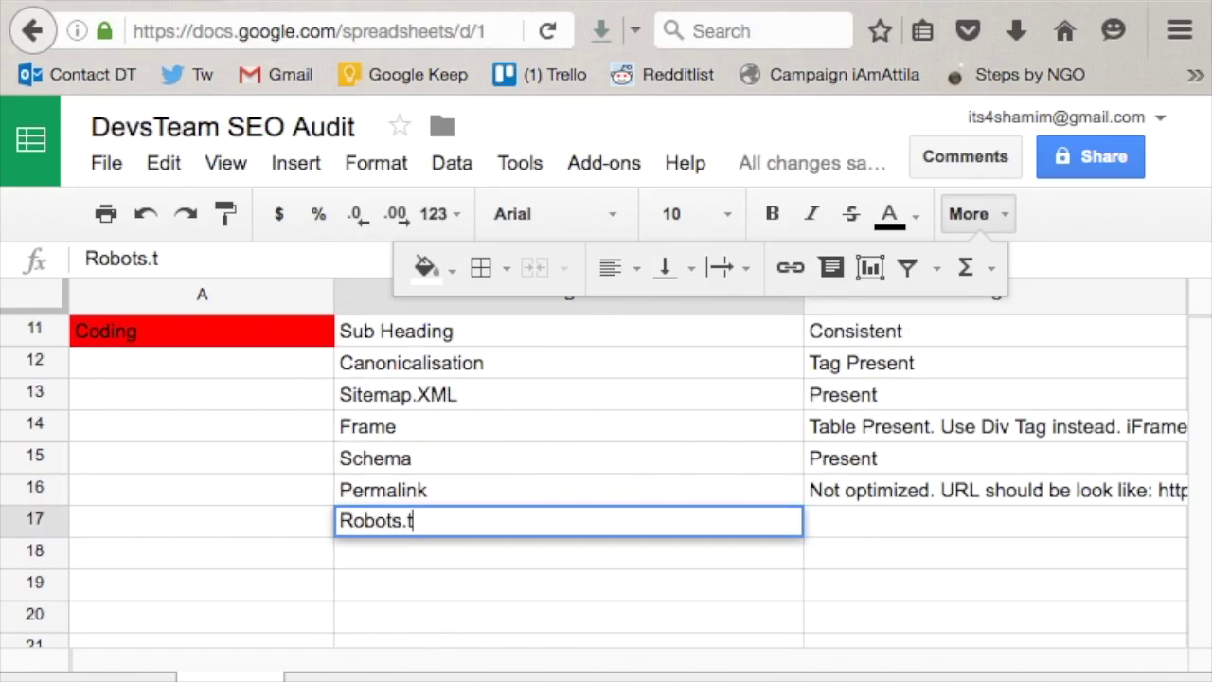
{"action": "type", "text": "xt"}
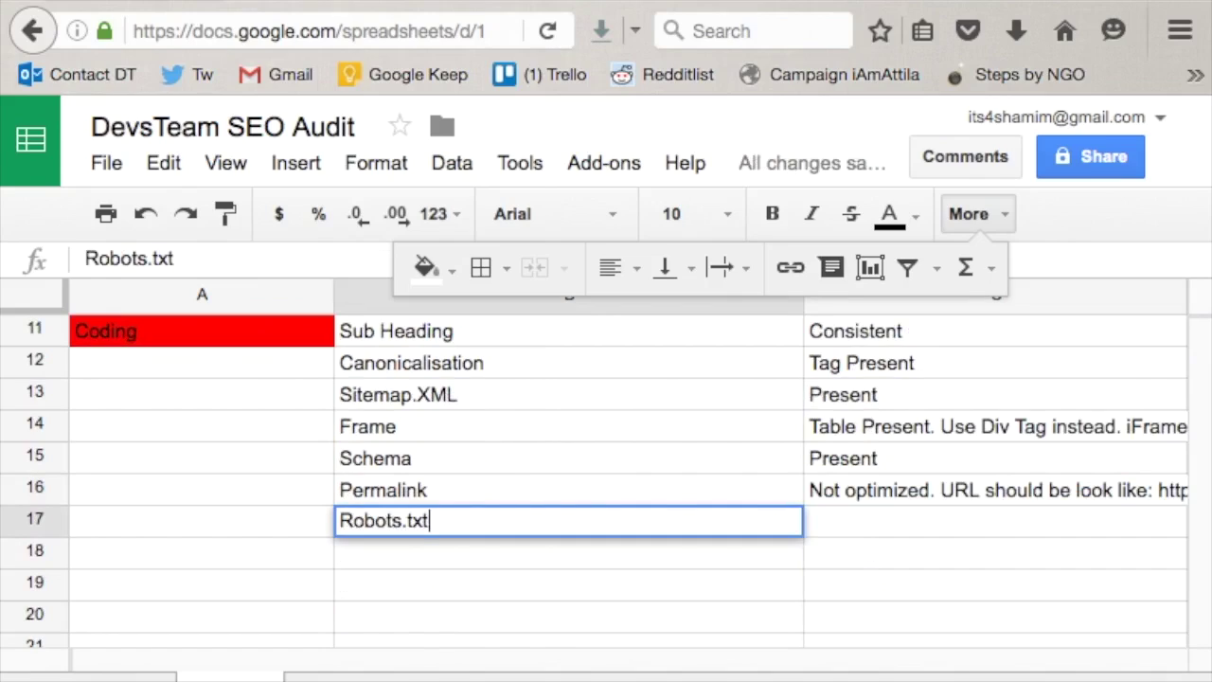
- Begin the Robots.txt comment in cell C17 with "Not optimized."
{"action": "left_click", "coordinate": [855, 519]}
{"action": "double_click", "coordinate": [855, 513]}
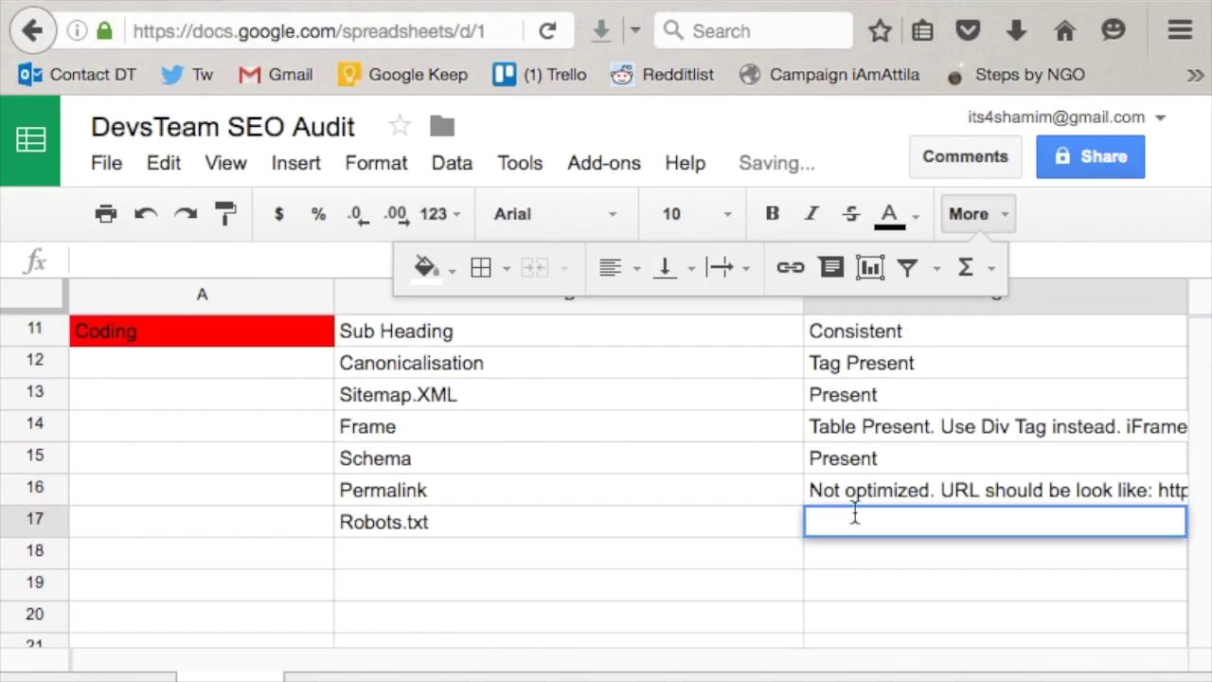
{"action": "type", "text": "Not optimized."}
{"action": "key", "text": "BackSpace"}
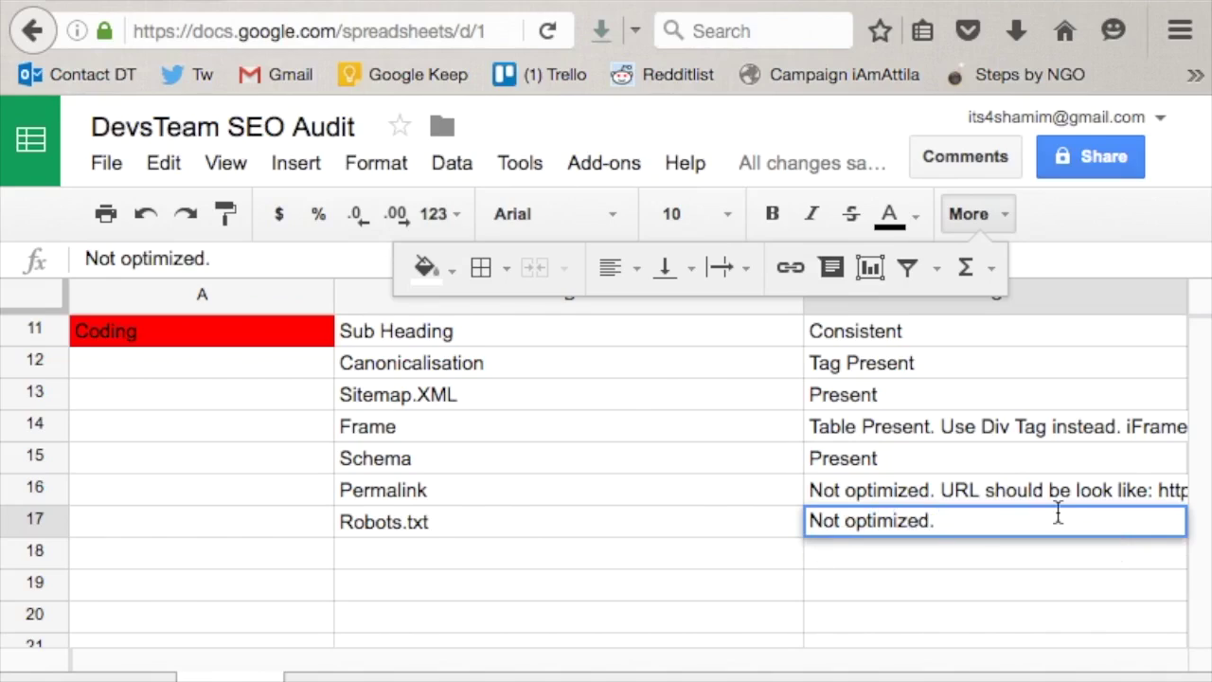
- Complete the C17 comment with the sentence "More useful codes should be included."
{"action": "type", "text": "It sho"}
{"action": "key", "text": "BackSpace"}
{"action": "key", "text": "BackSpace"}
{"action": "key", "text": "BackSpace"}
{"action": "key", "text": "BackSpace"}
{"action": "key", "text": "BackSpace"}
{"action": "key", "text": "BackSpace"}
{"action": "type", "text": "Mpore"}
{"action": "key", "text": "BackSpace"}
{"action": "key", "text": "BackSpace"}
{"action": "key", "text": "BackSpace"}
{"action": "key", "text": "BackSpace"}
{"action": "type", "text": "ore "}
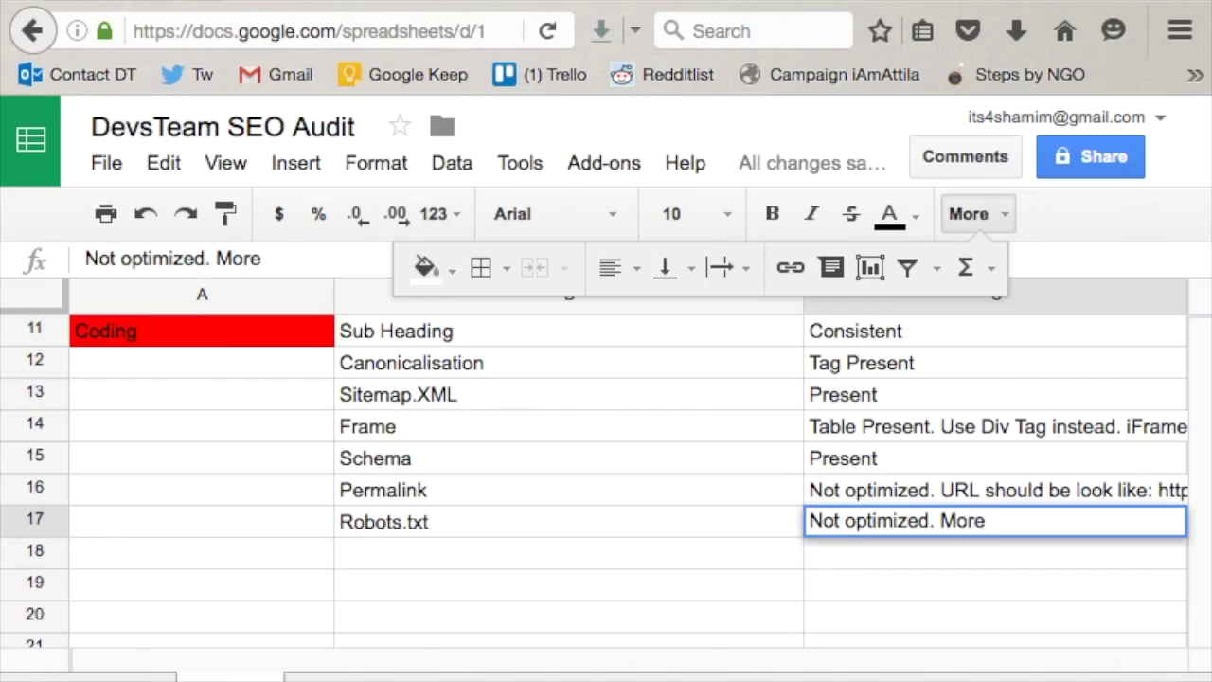
{"action": "type", "text": "useful code"}
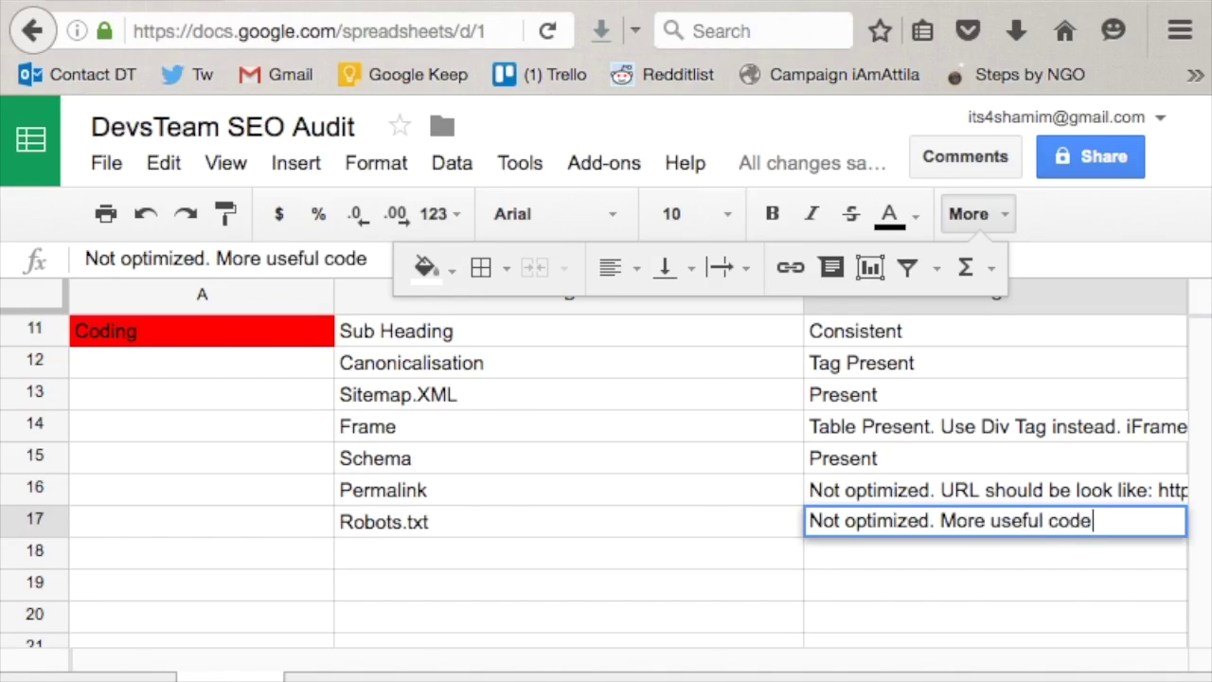
{"action": "type", "text": "s should be included."}
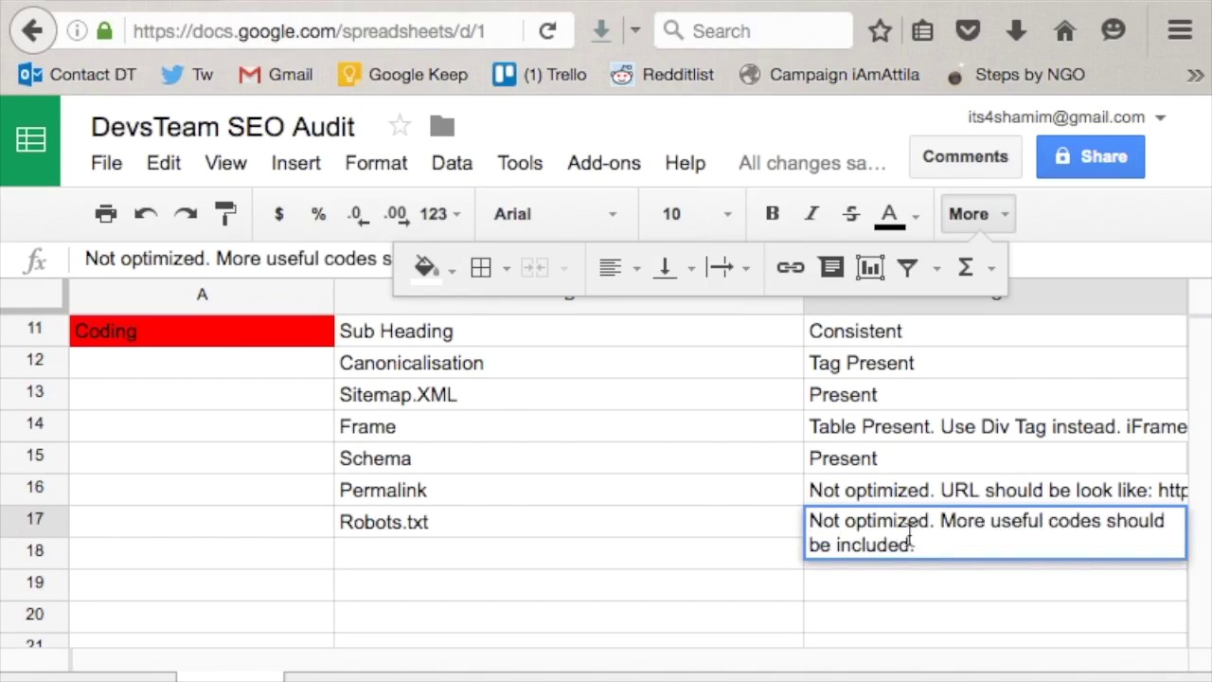
{"action": "left_click", "coordinate": [757, 548]}
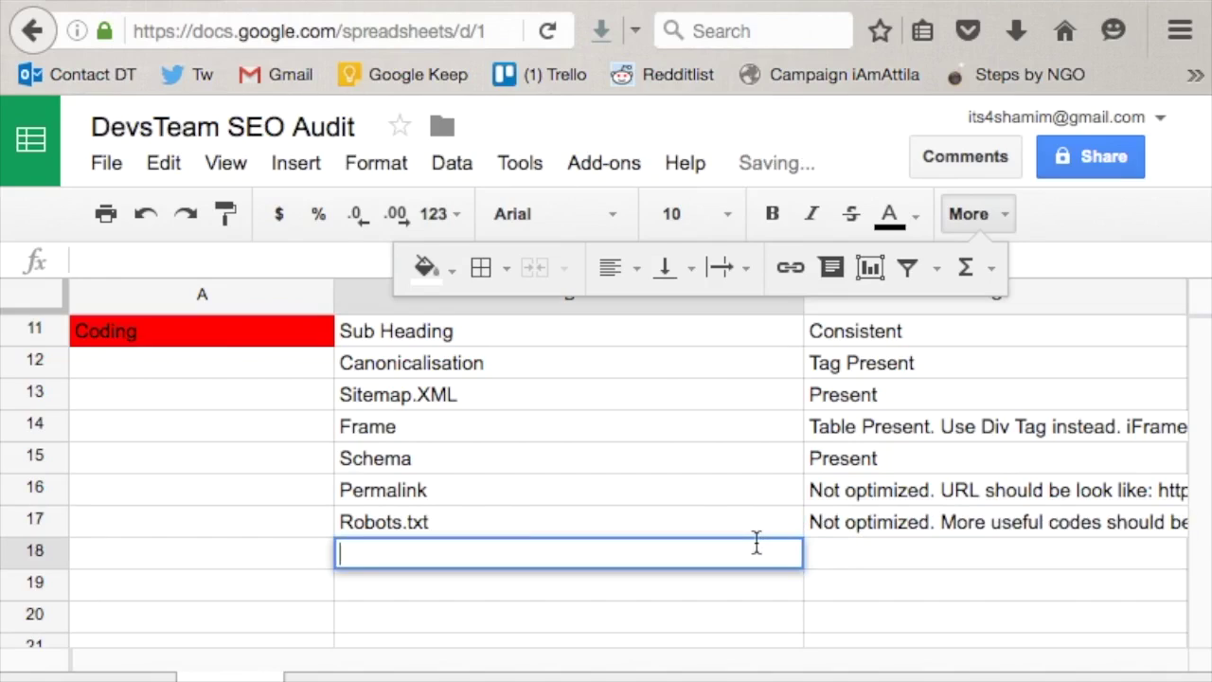
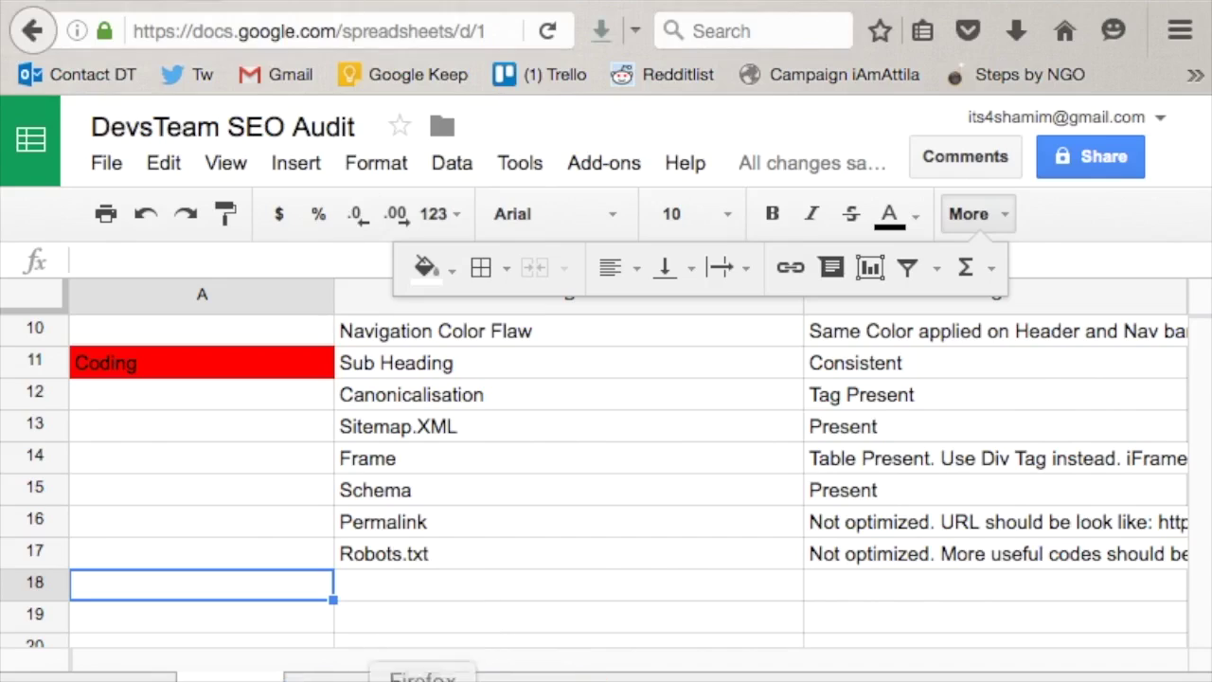
- Switch to the devsteam.com/robots.txt page, go back to the site's home page and examine its layout from header to footer
{"action": "left_click", "coordinate": [277, 3]}
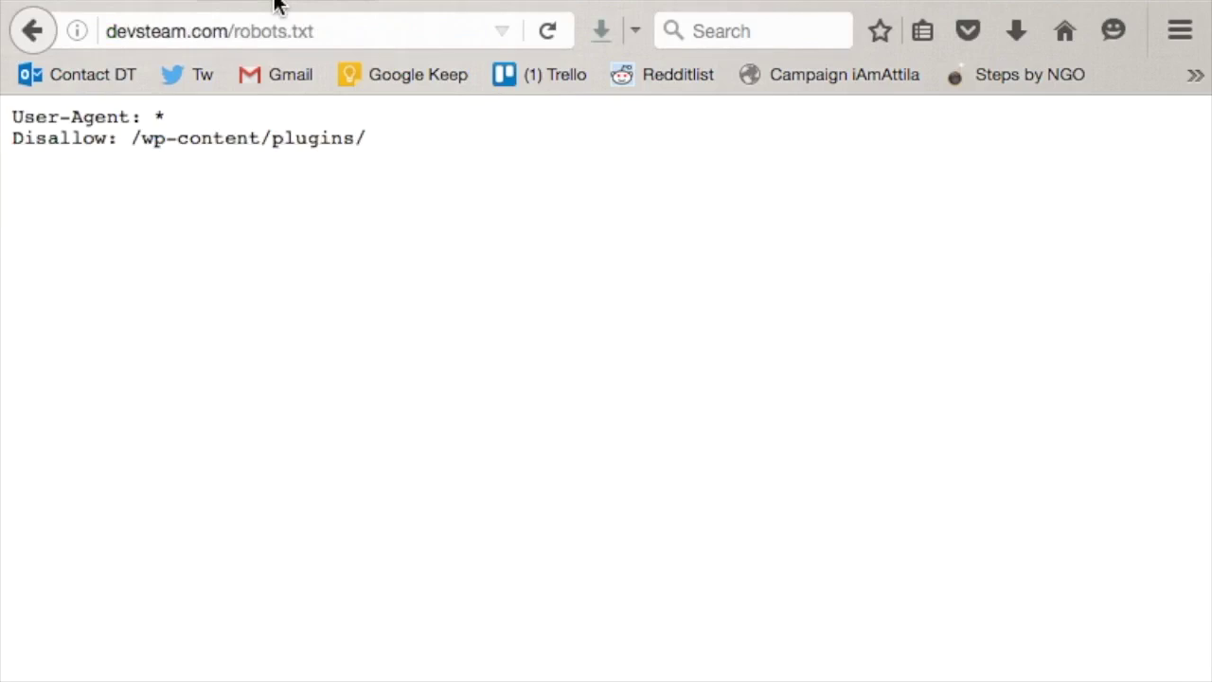
{"action": "left_click", "coordinate": [24, 40]}
{"action": "left_click", "coordinate": [25, 42]}
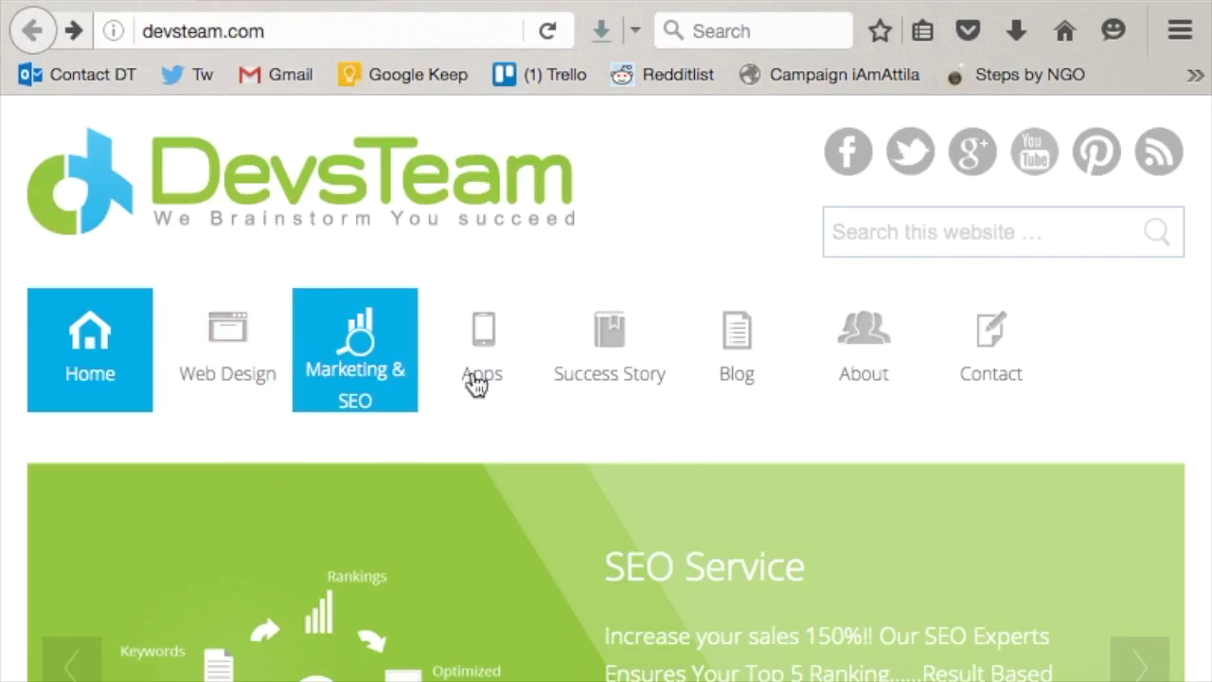
{"action": "scroll", "coordinate": [595, 587], "scroll_direction": "down", "scroll_amount": 15}
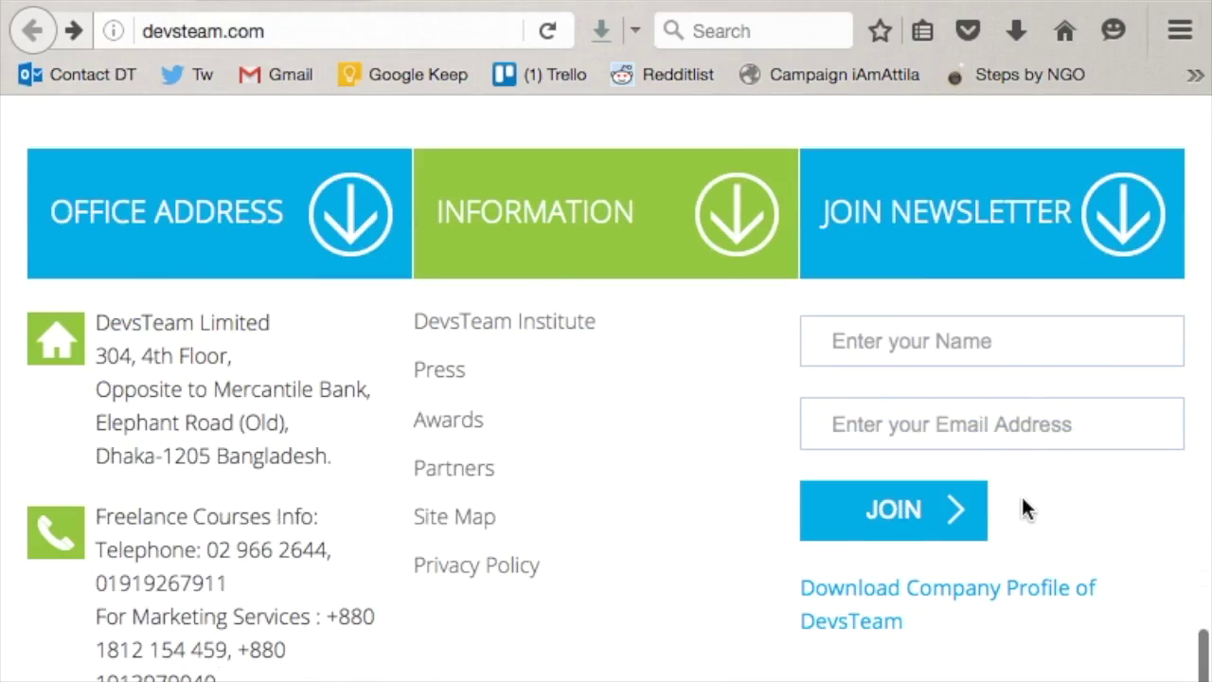
{"action": "scroll", "coordinate": [1023, 506], "scroll_direction": "up", "scroll_amount": 15}
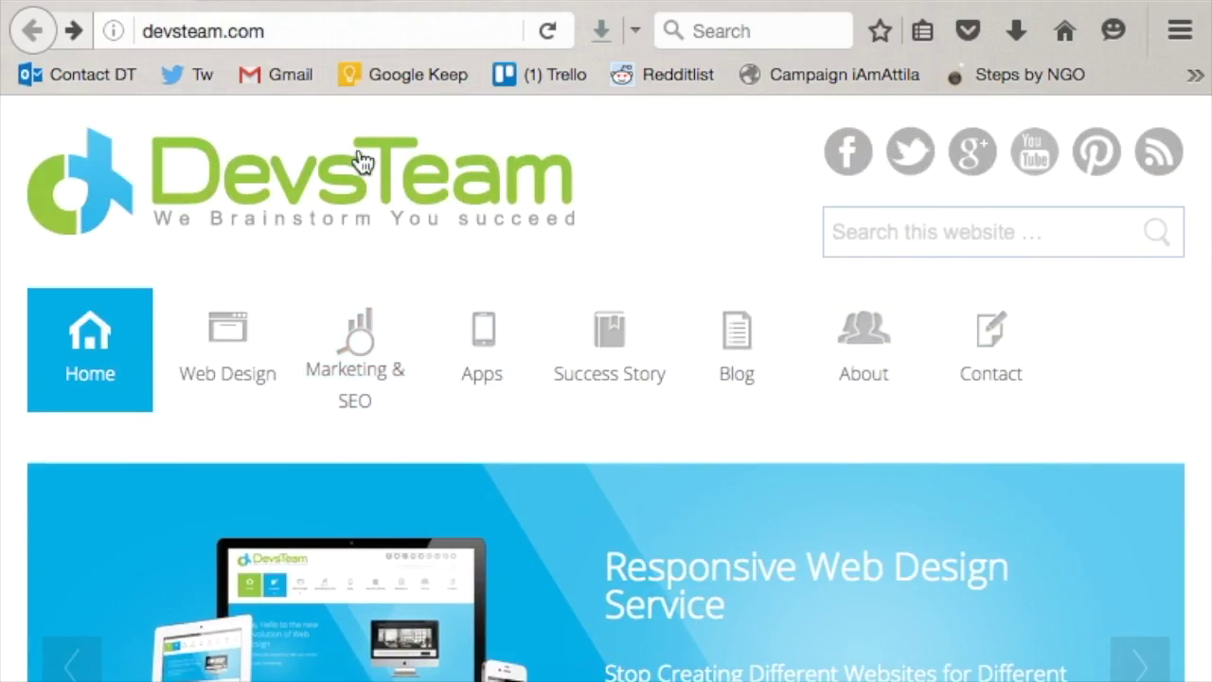
- Return to the audit spreadsheet and enter the category "Usability" in cell A18
{"action": "left_click", "coordinate": [142, 3]}
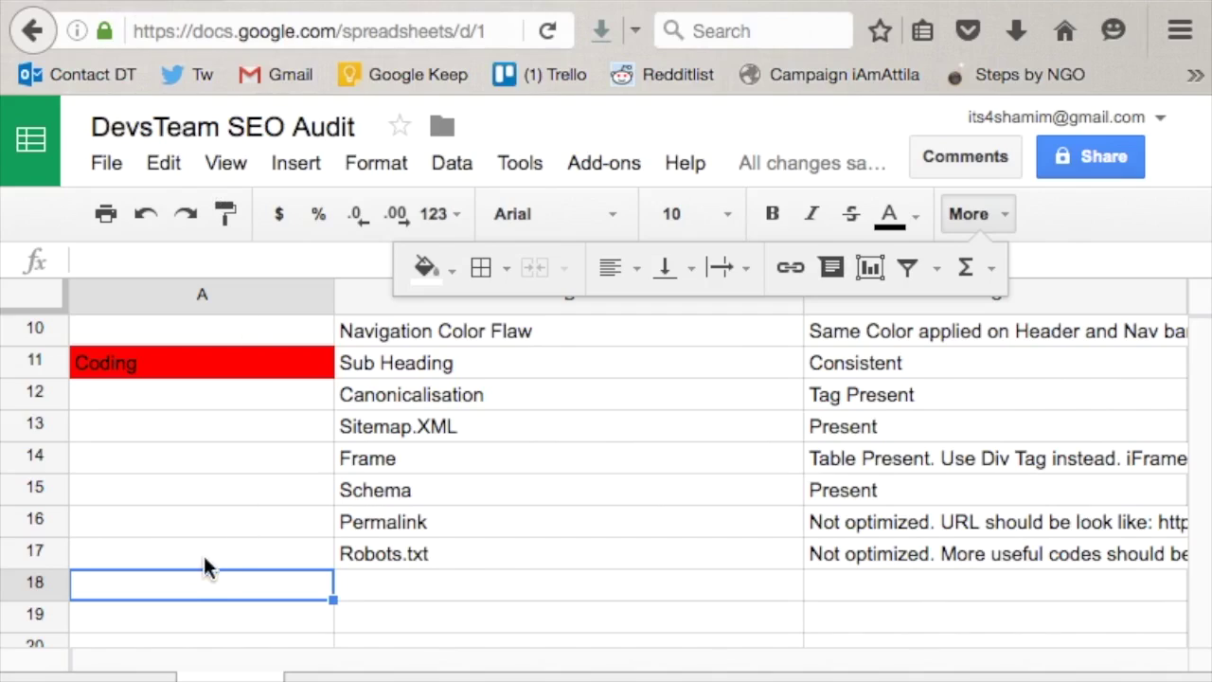
{"action": "double_click", "coordinate": [183, 585]}
{"action": "type", "text": "Us"}
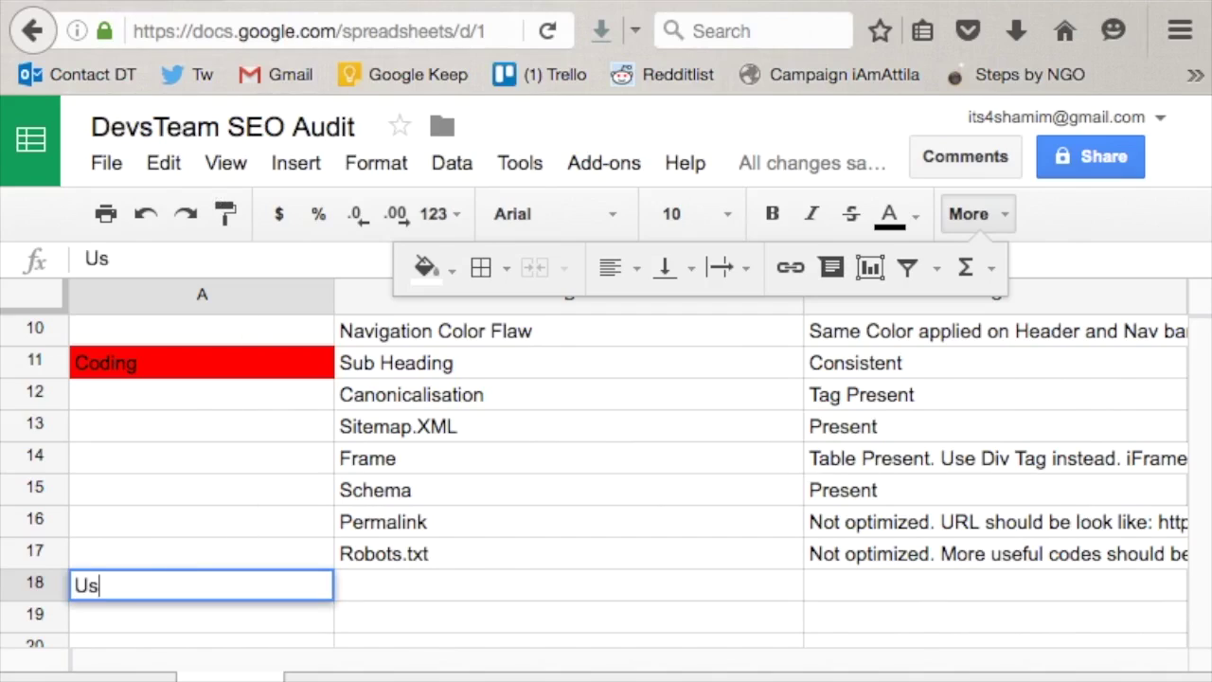
{"action": "type", "text": "ability"}
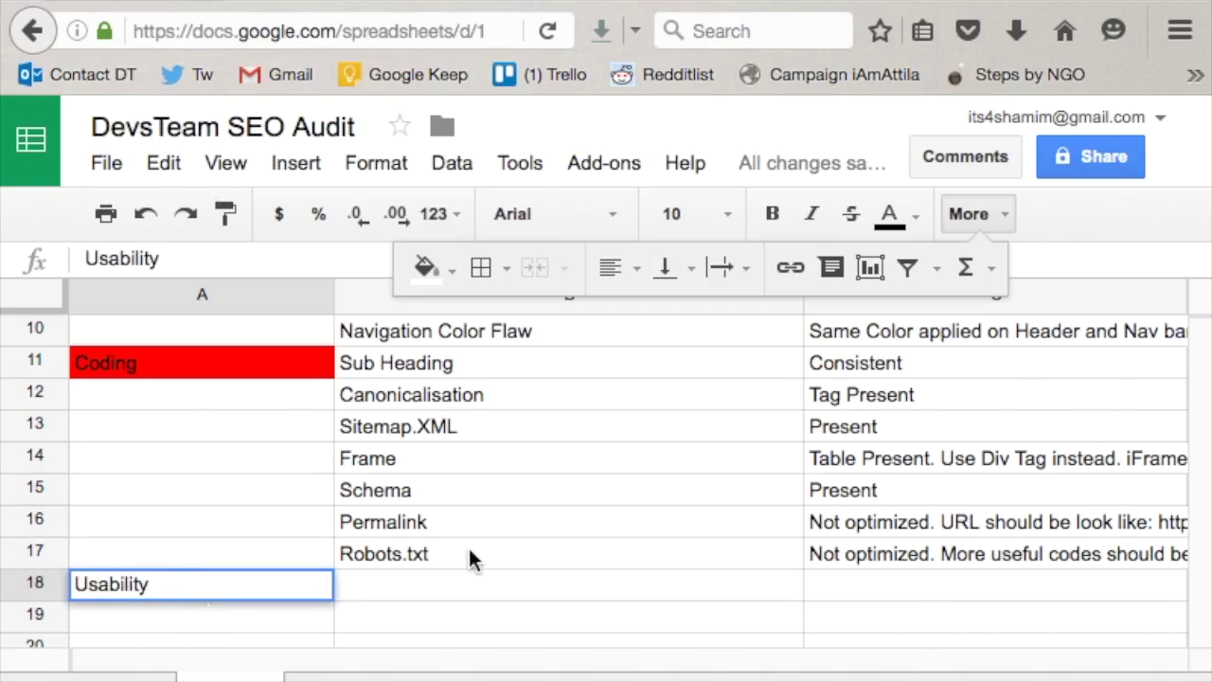
- Add the finding "Navigation" in cell B18, in the Usability row
{"action": "left_click", "coordinate": [402, 579]}
{"action": "double_click", "coordinate": [402, 579]}
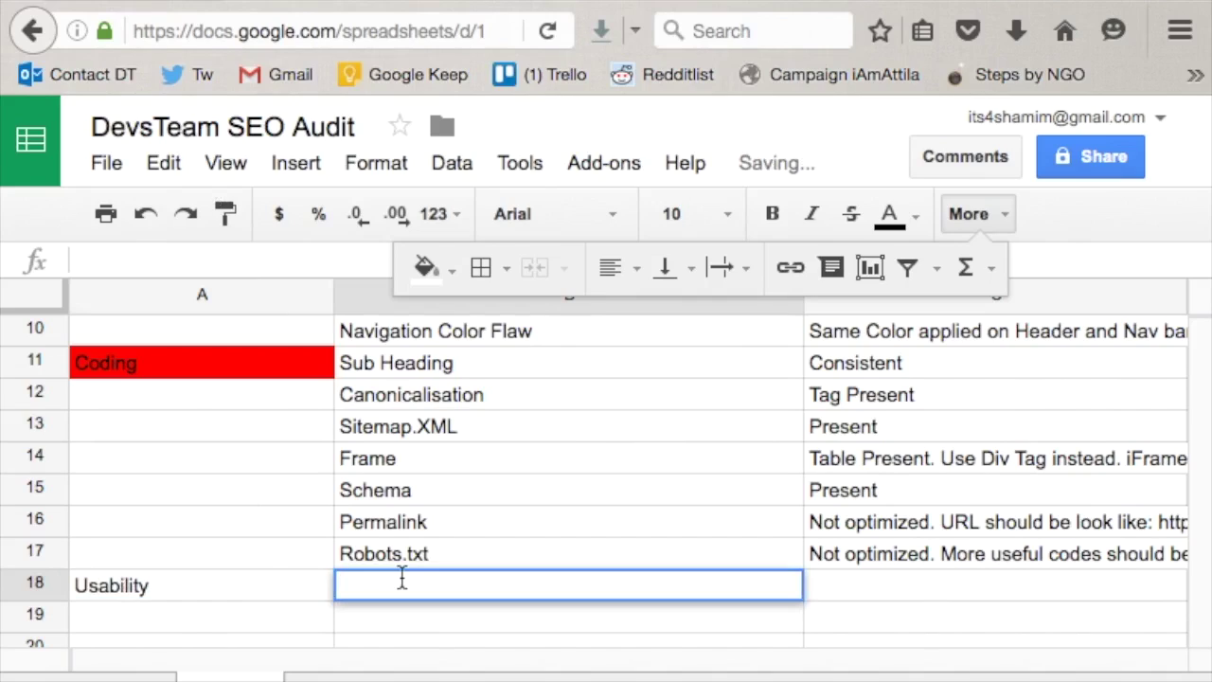
{"action": "type", "text": "Navigatio"}
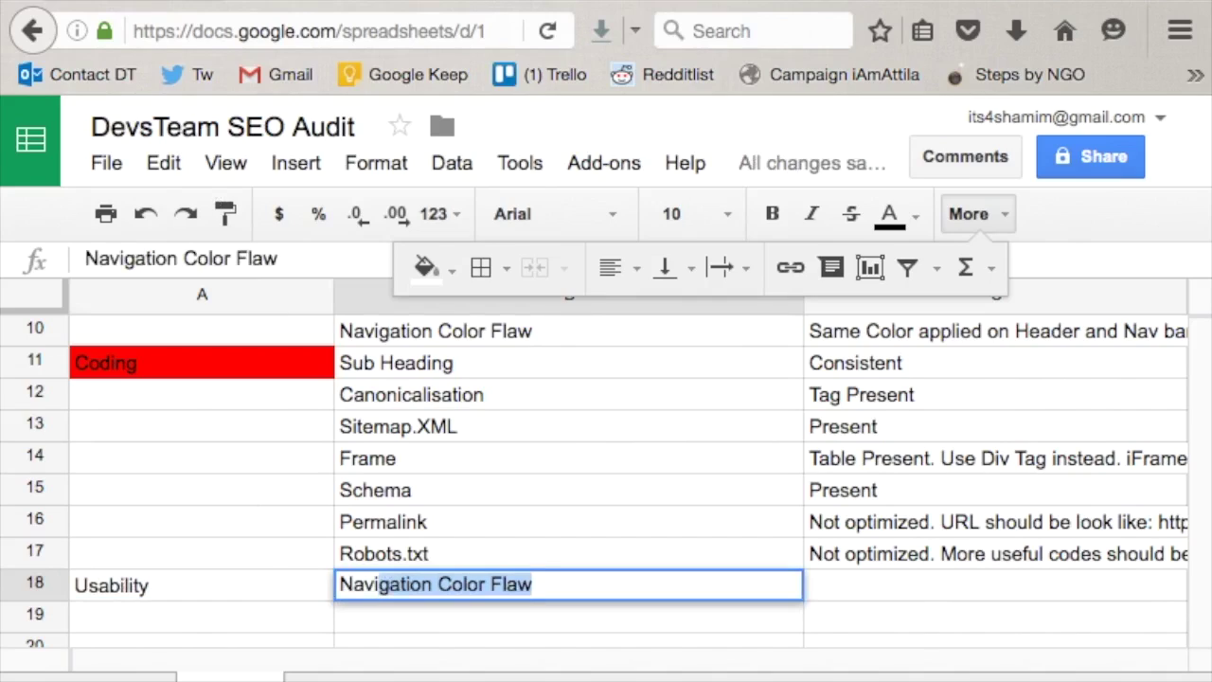
{"action": "type", "text": "n"}
{"action": "key", "text": "BackSpace"}
{"action": "type", "text": "on"}
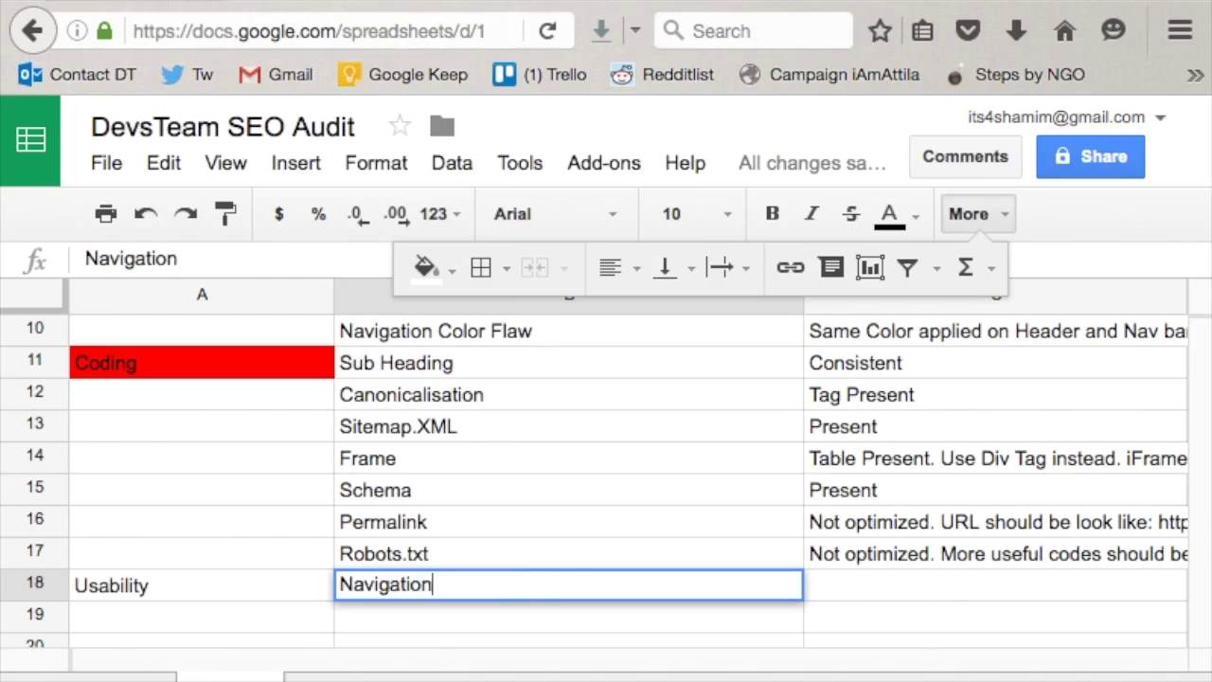
{"action": "key", "text": "BackSpace"}
- Enter the Navigation comment "Put Important Items on Nav bar" in cell C18
{"action": "left_click", "coordinate": [896, 588]}
{"action": "type", "text": "Put IMpo"}
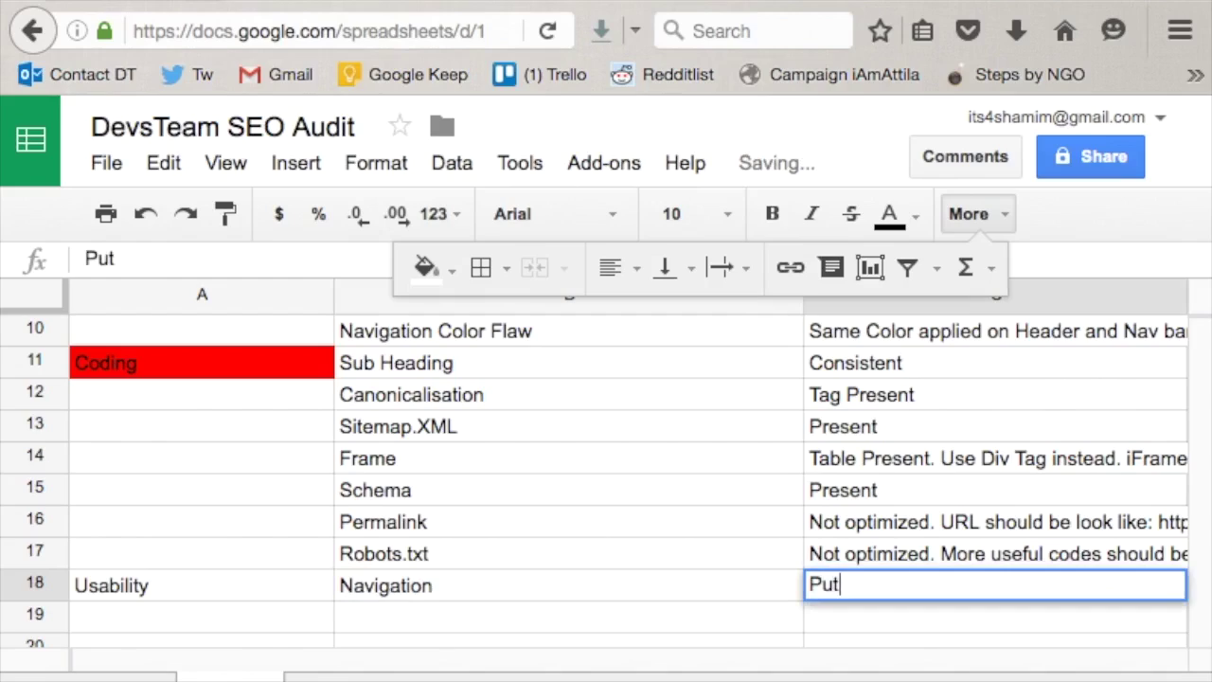
{"action": "key", "text": "BackSpace"}
{"action": "key", "text": "BackSpace"}
{"action": "key", "text": "BackSpace"}
{"action": "type", "text": "m"}
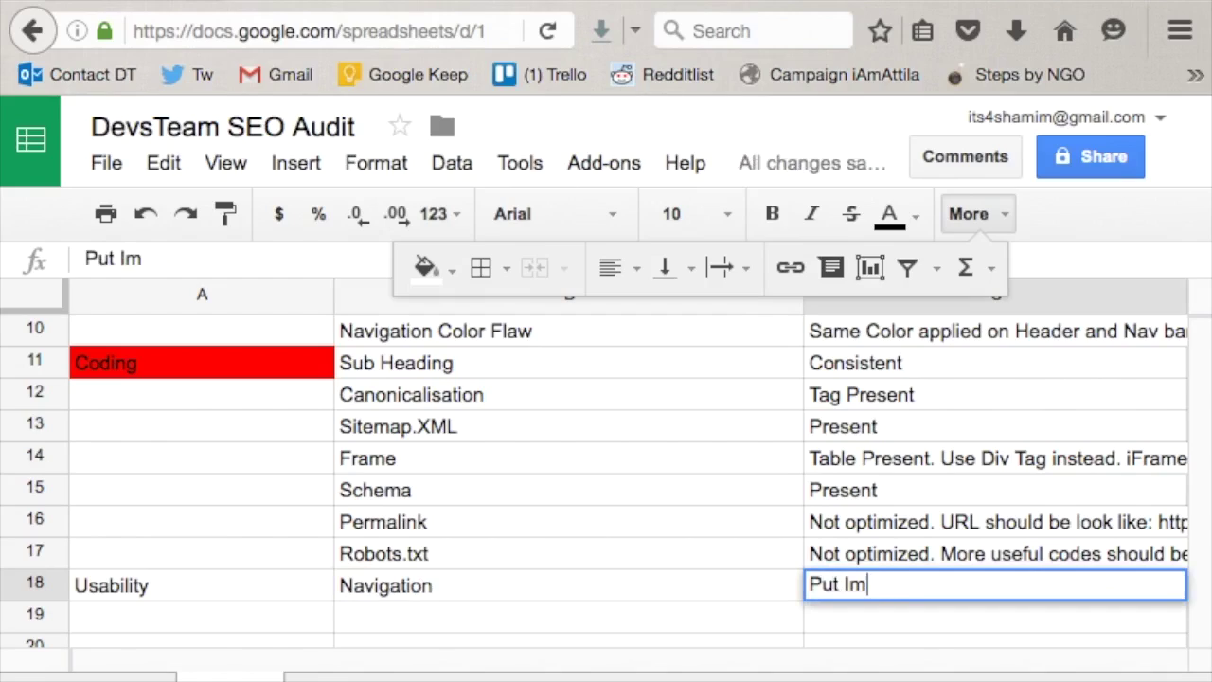
{"action": "type", "text": "portant Ite"}
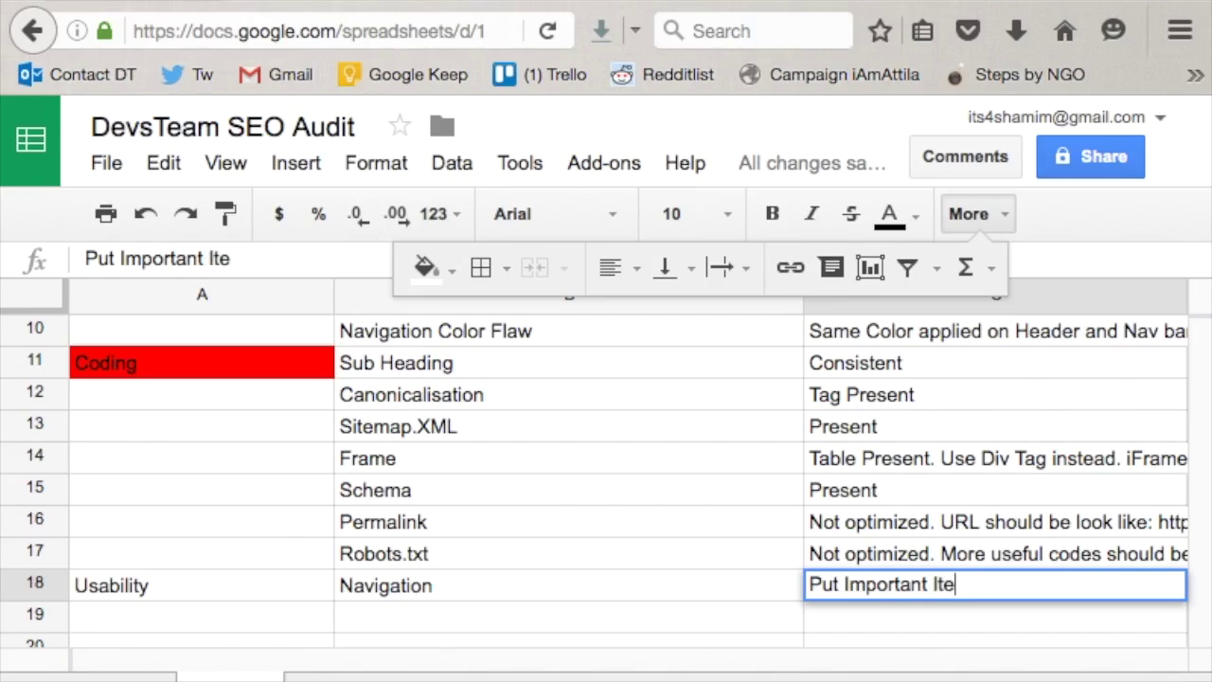
{"action": "type", "text": "ms on Nav bar"}
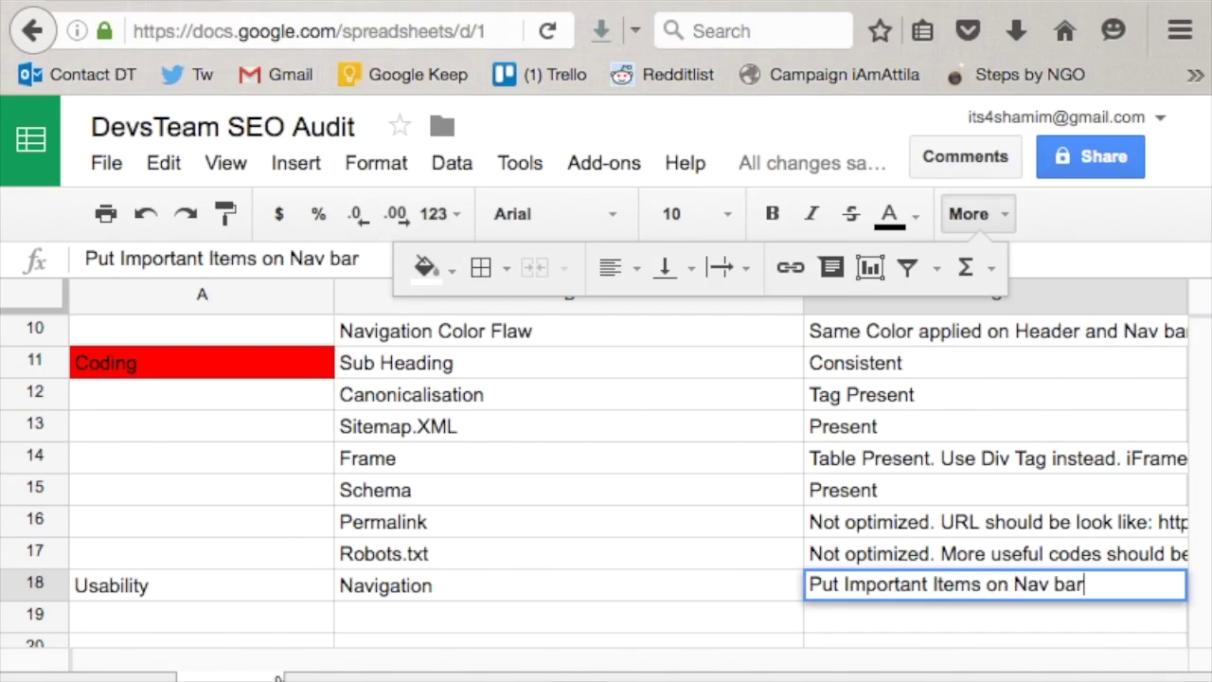
- Fill the Usability cell A18 with red to match the other category cells
{"action": "double_click", "coordinate": [216, 589]}
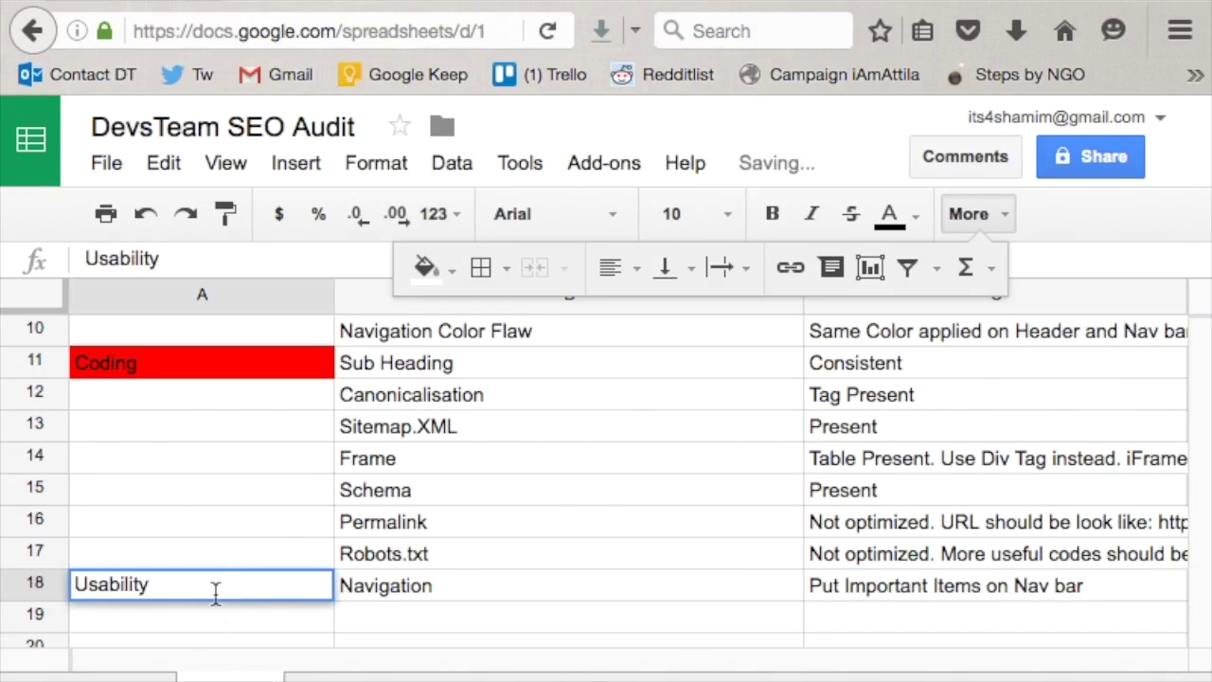
{"action": "left_click", "coordinate": [426, 267]}
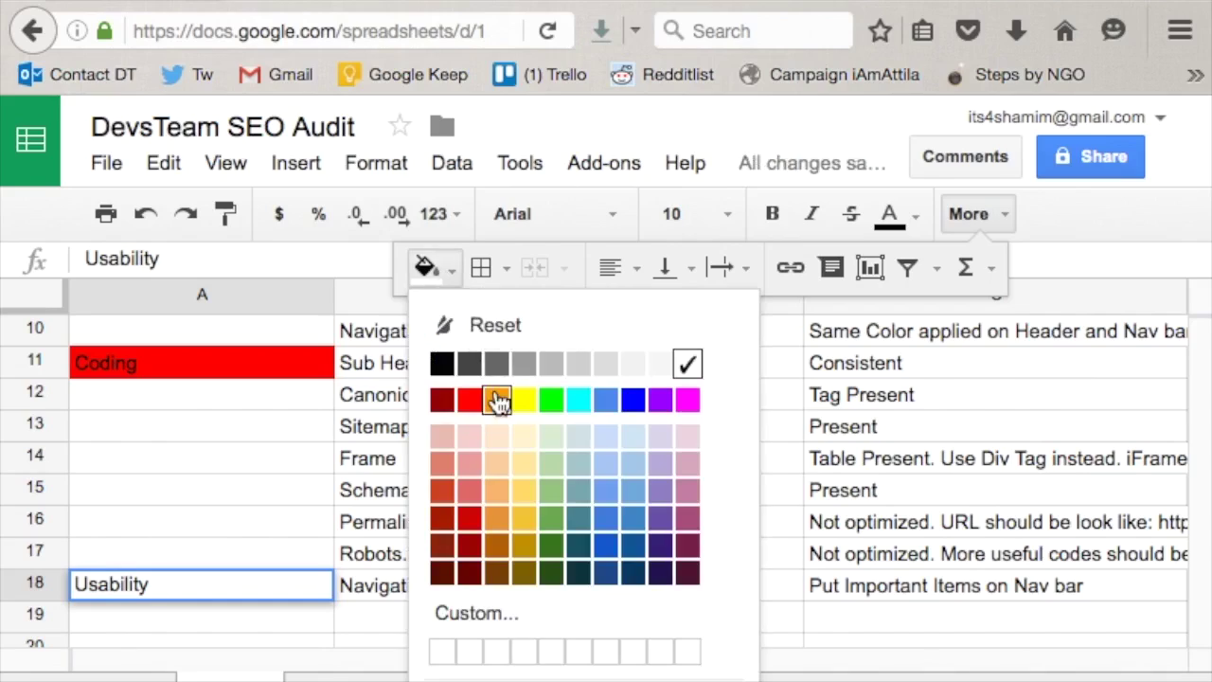
{"action": "left_click", "coordinate": [470, 402]}
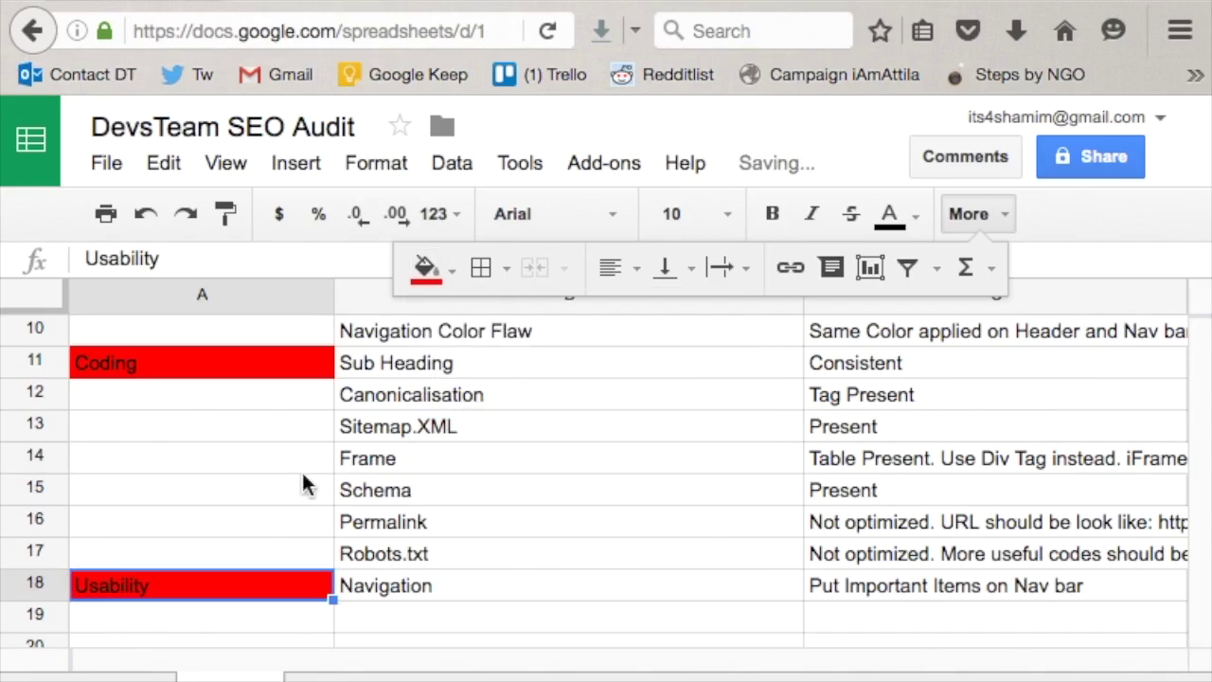
- Switch to the audit checklist document and read the Usability section's layout, navigation and content items
{"action": "left_click", "coordinate": [424, 617]}
{"action": "left_click", "coordinate": [969, 658]}
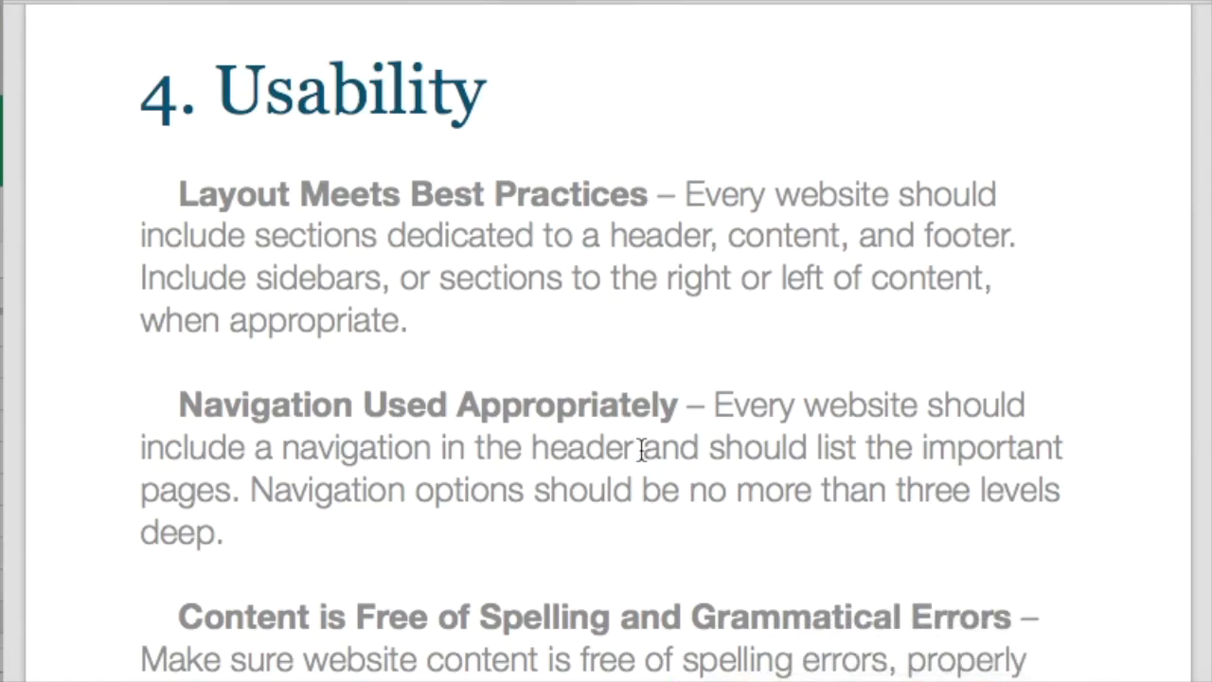
{"action": "scroll", "coordinate": [641, 448], "scroll_direction": "down", "scroll_amount": 10}
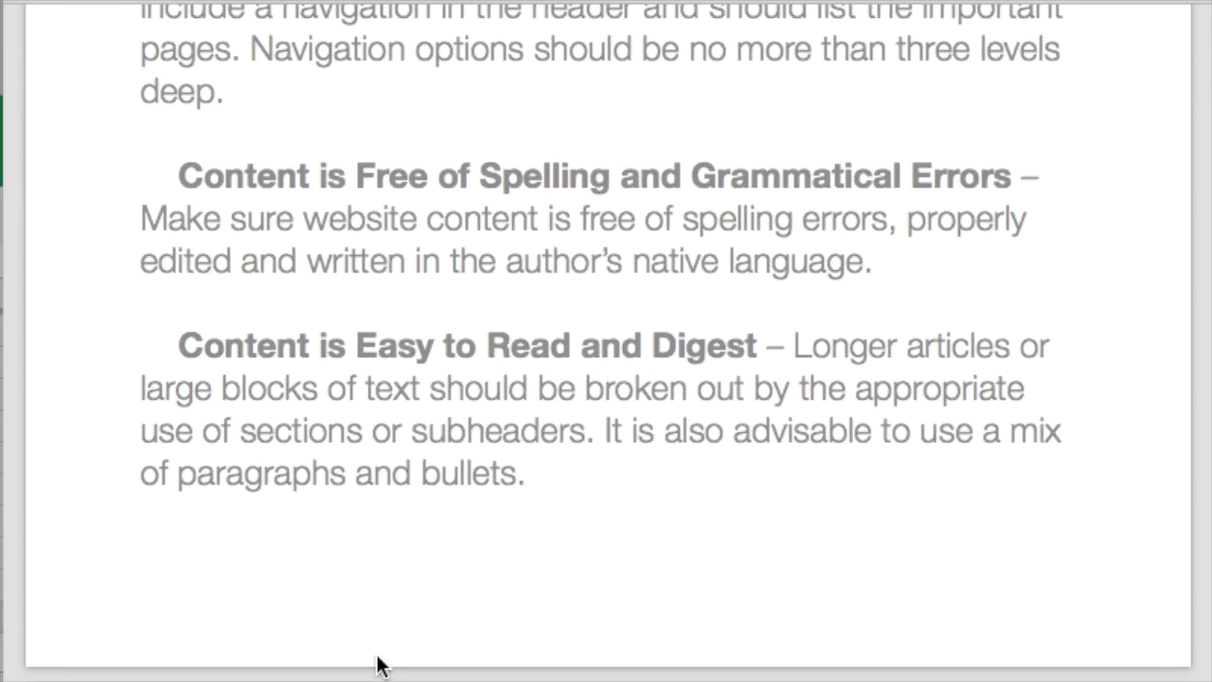
- Switch to the DevsTeam homepage and examine its headline, tagline and service descriptions for spelling and grammar errors
{"action": "left_click", "coordinate": [428, 674]}
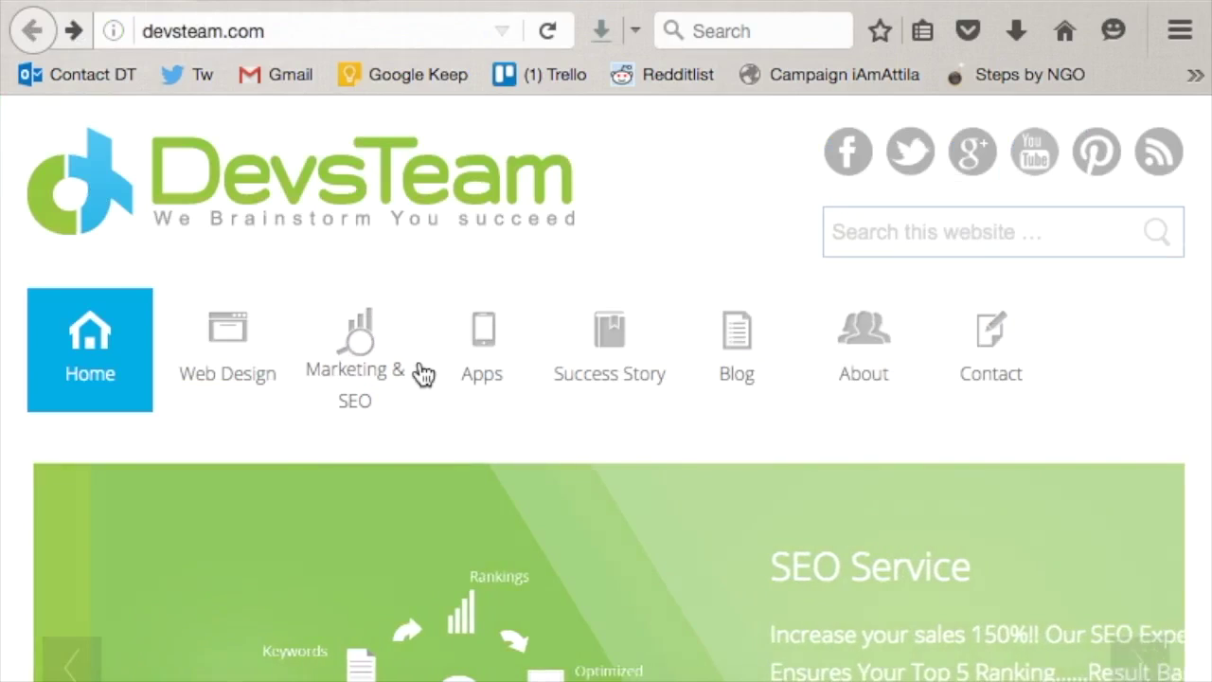
{"action": "scroll", "coordinate": [418, 365], "scroll_direction": "down", "scroll_amount": 5}
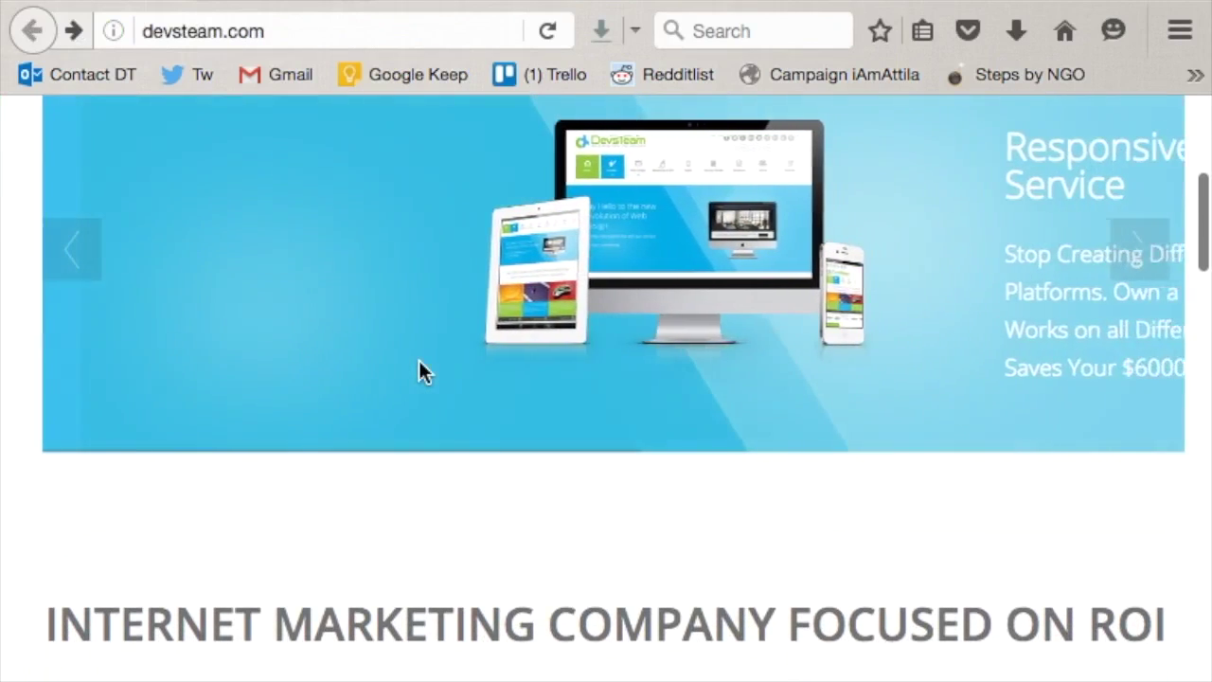
{"action": "scroll", "coordinate": [508, 502], "scroll_direction": "down", "scroll_amount": 3}
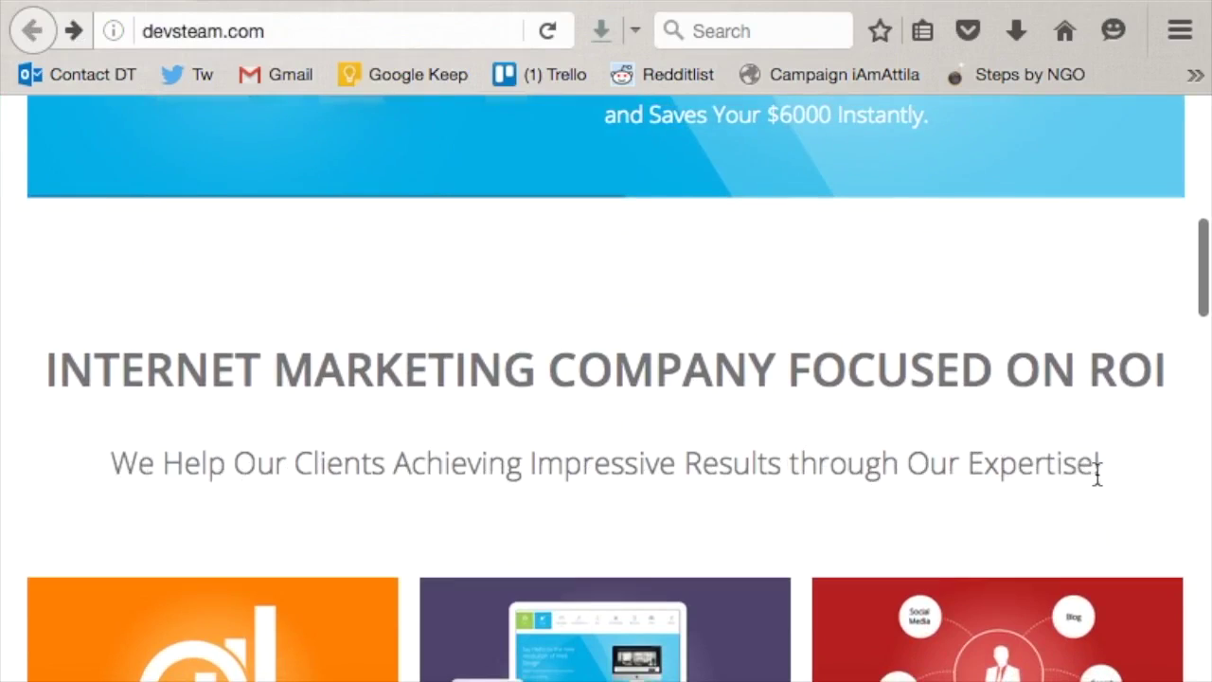
{"action": "triple_click", "coordinate": [1052, 473]}
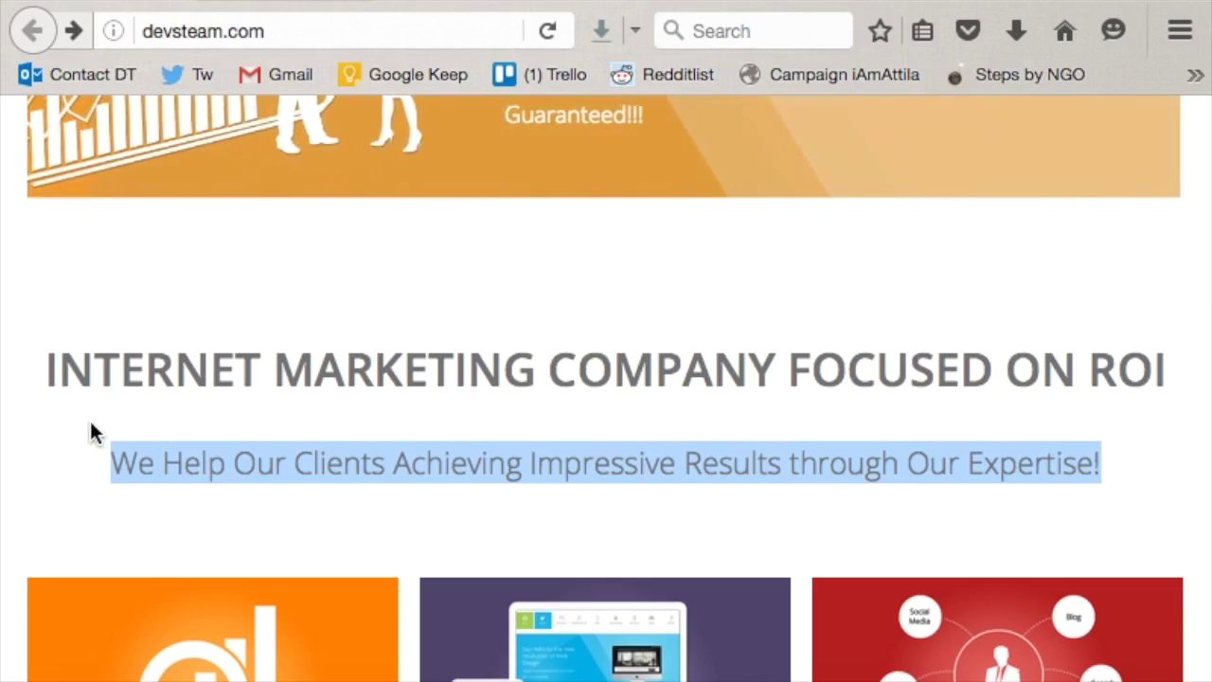
{"action": "left_click_drag", "start_coordinate": [1169, 367], "coordinate": [43, 341]}
{"action": "scroll", "coordinate": [346, 354], "scroll_direction": "up", "scroll_amount": 8}
{"action": "scroll", "coordinate": [349, 360], "scroll_direction": "down", "scroll_amount": 8}
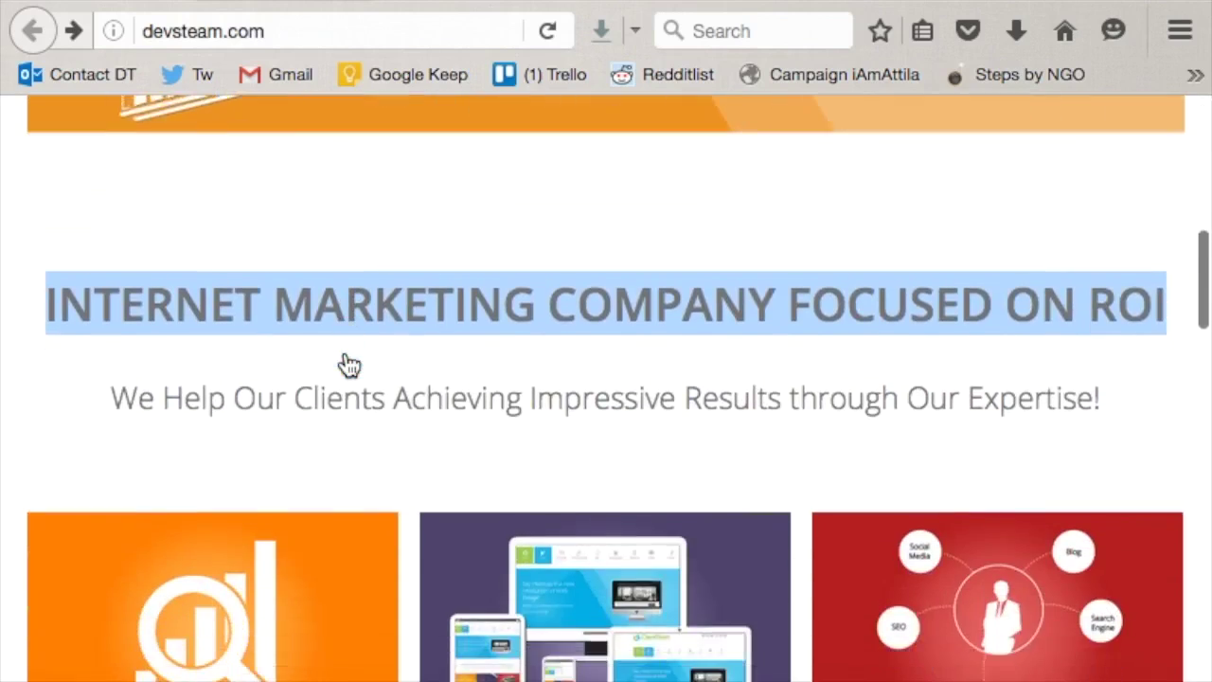
{"action": "scroll", "coordinate": [348, 365], "scroll_direction": "down", "scroll_amount": 6}
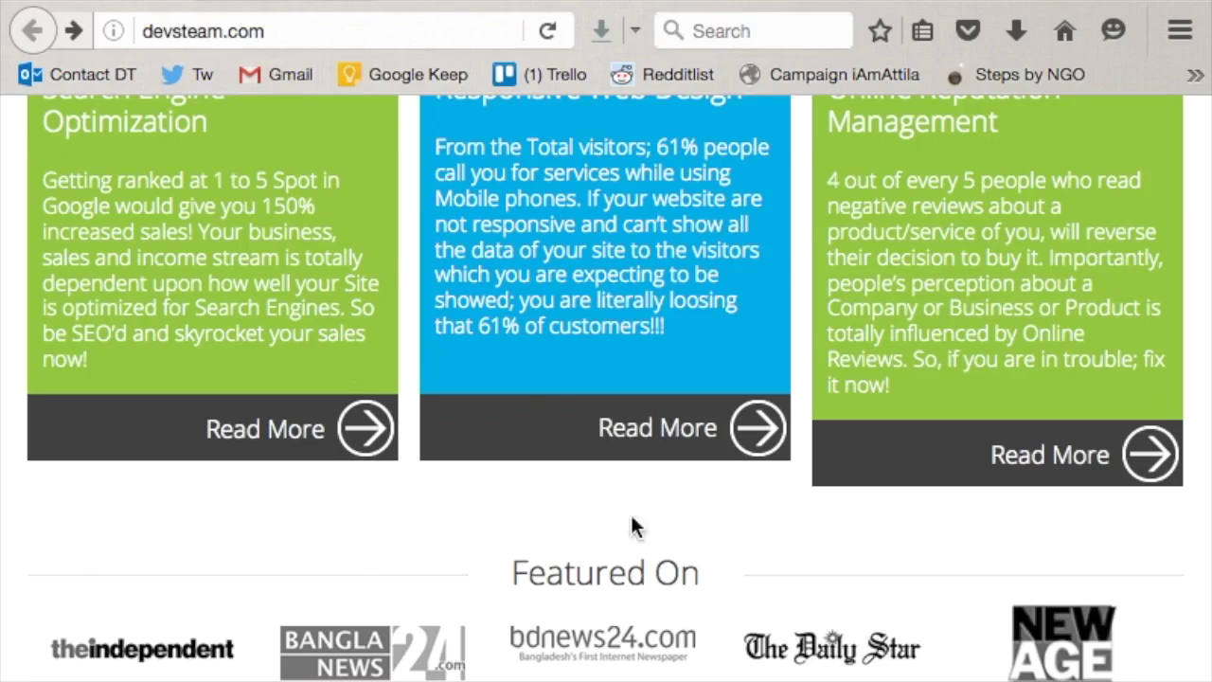
- Return to the audit spreadsheet and add the finding "Grammer & Spelling" in cell B19
{"action": "key", "text": "ctrl+Tab"}
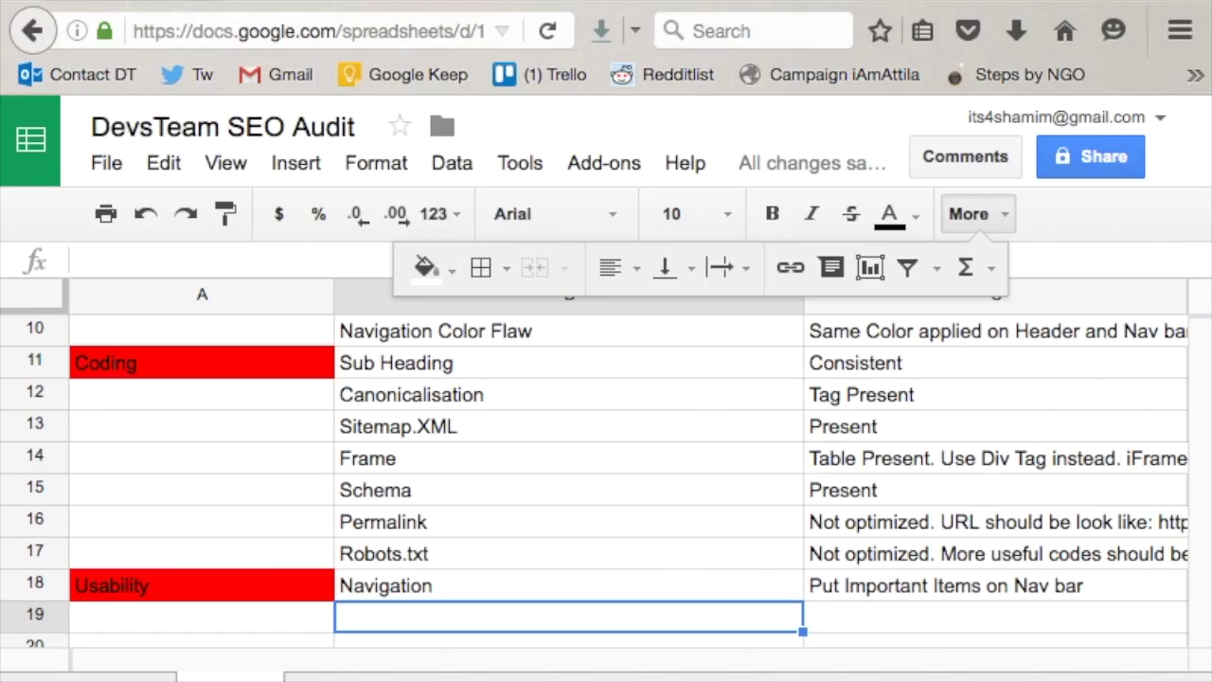
{"action": "double_click", "coordinate": [403, 621]}
{"action": "type", "text": "Grammer &"}
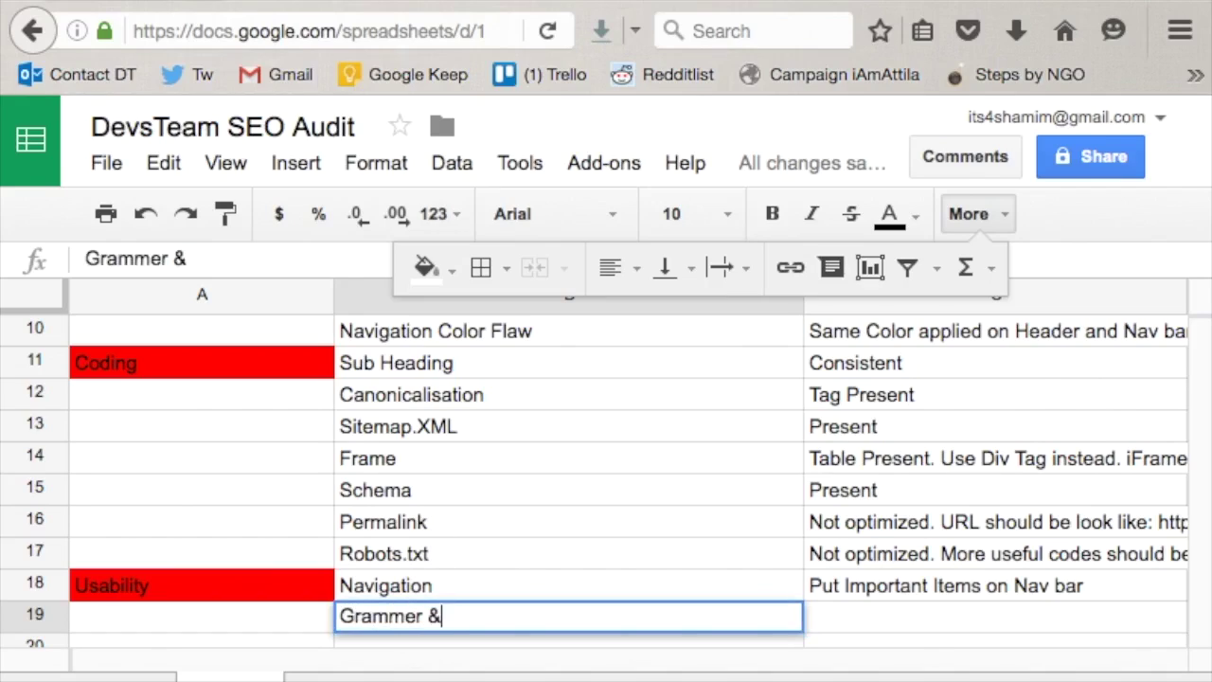
{"action": "type", "text": " Spelling"}
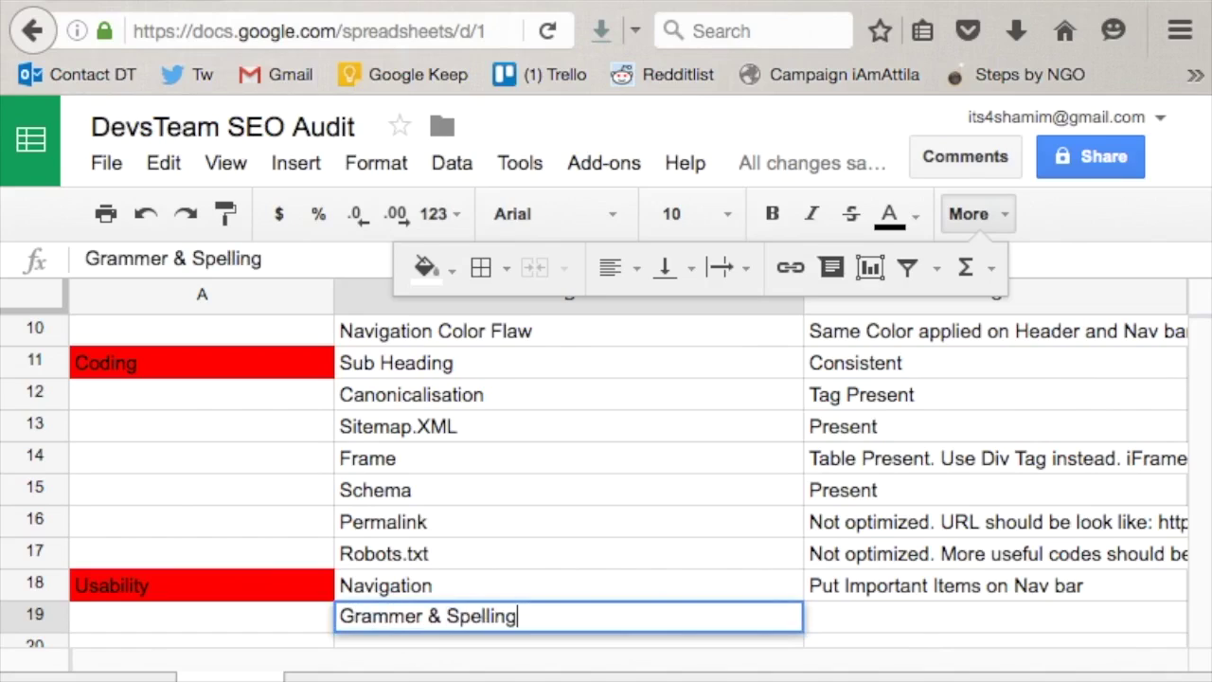
- Enter the Grammer & Spelling comment "Mistakes Present. Which hurts usablity and SEO" in cell C19
{"action": "left_click", "coordinate": [879, 614]}
{"action": "type", "text": "Mis"}
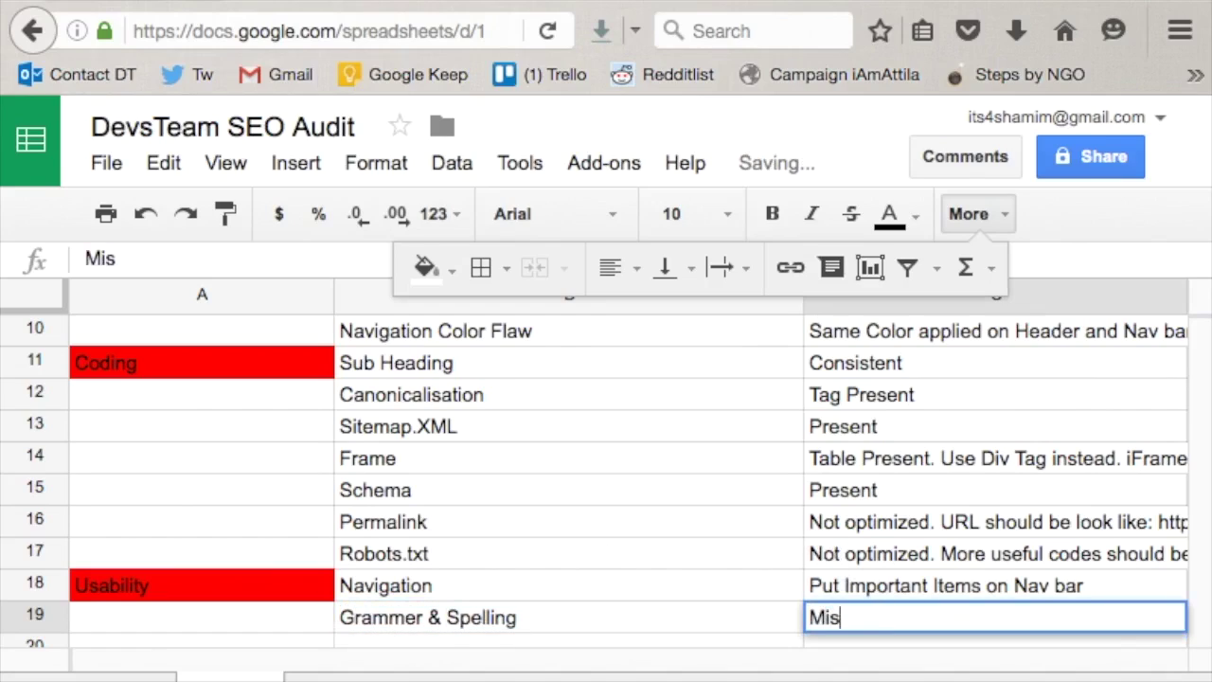
{"action": "type", "text": "takes Present"}
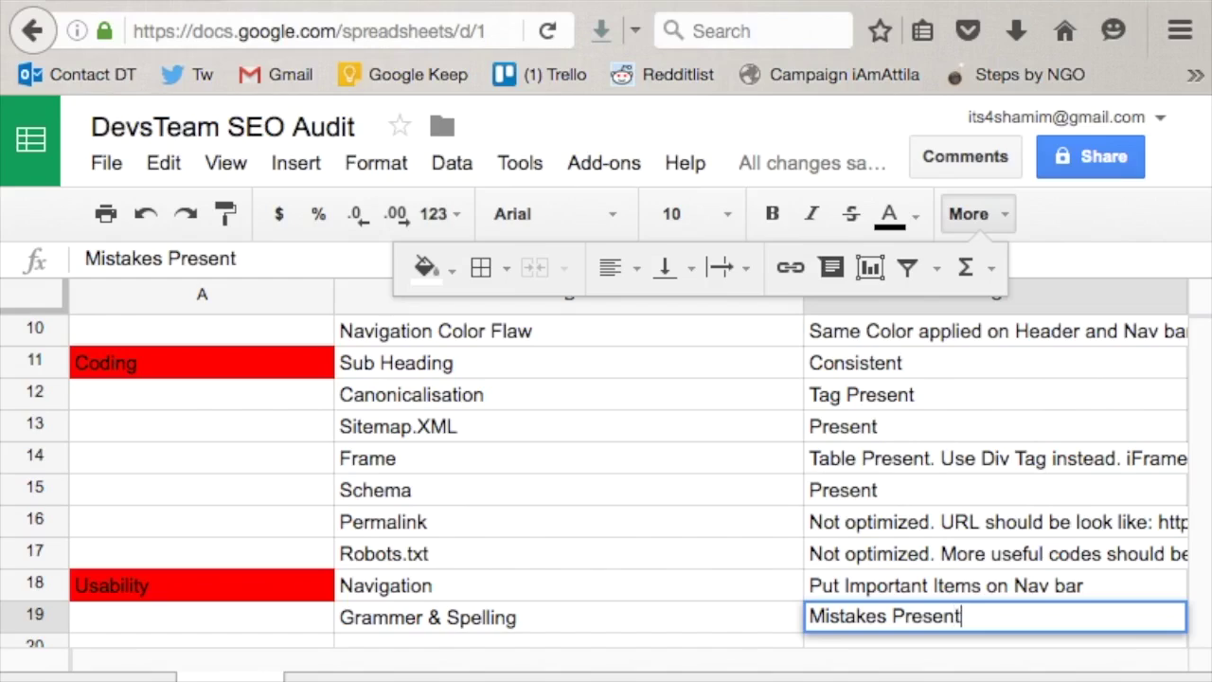
{"action": "type", "text": ". Which hurts "}
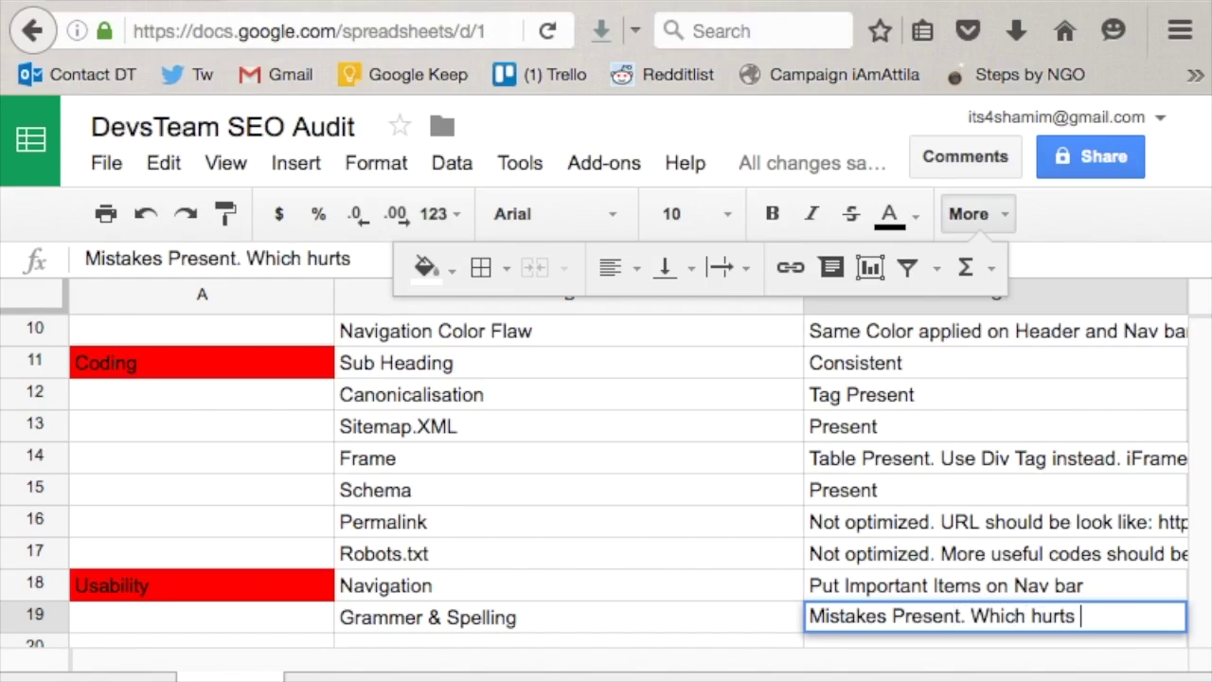
{"action": "type", "text": "usability and SEO"}
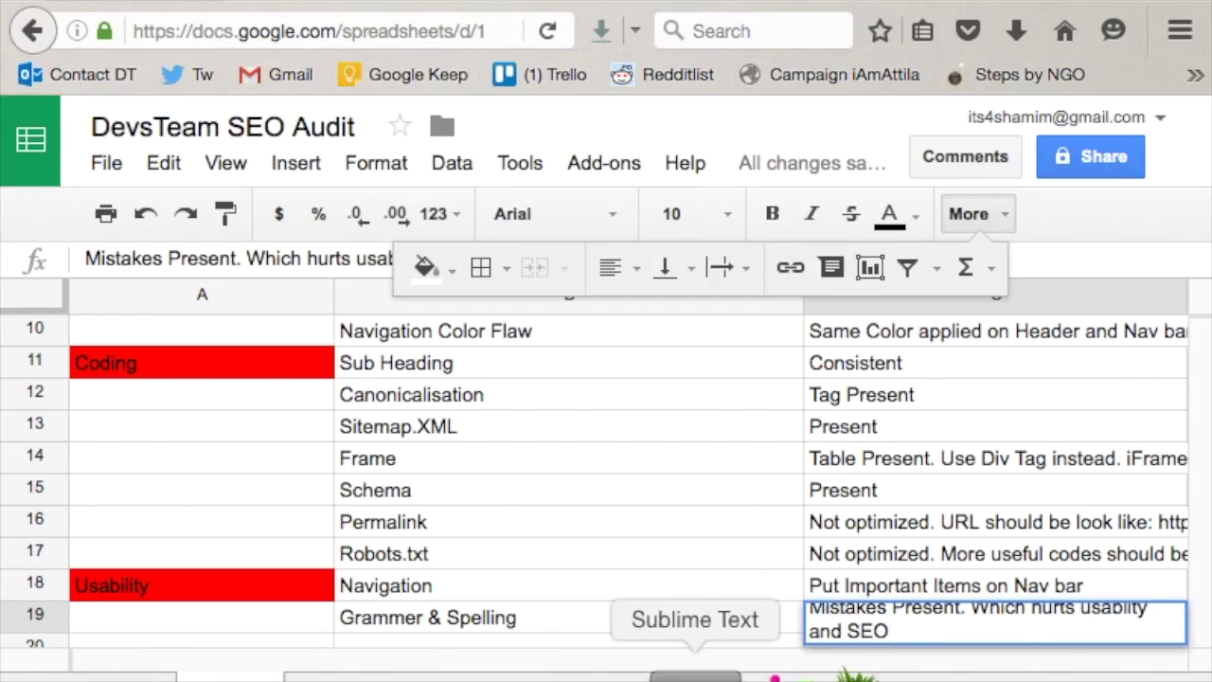
- Check the checklist's item on easily readable content and add the finding "Words Choosing" in cell B20
{"action": "left_click", "coordinate": [997, 668]}
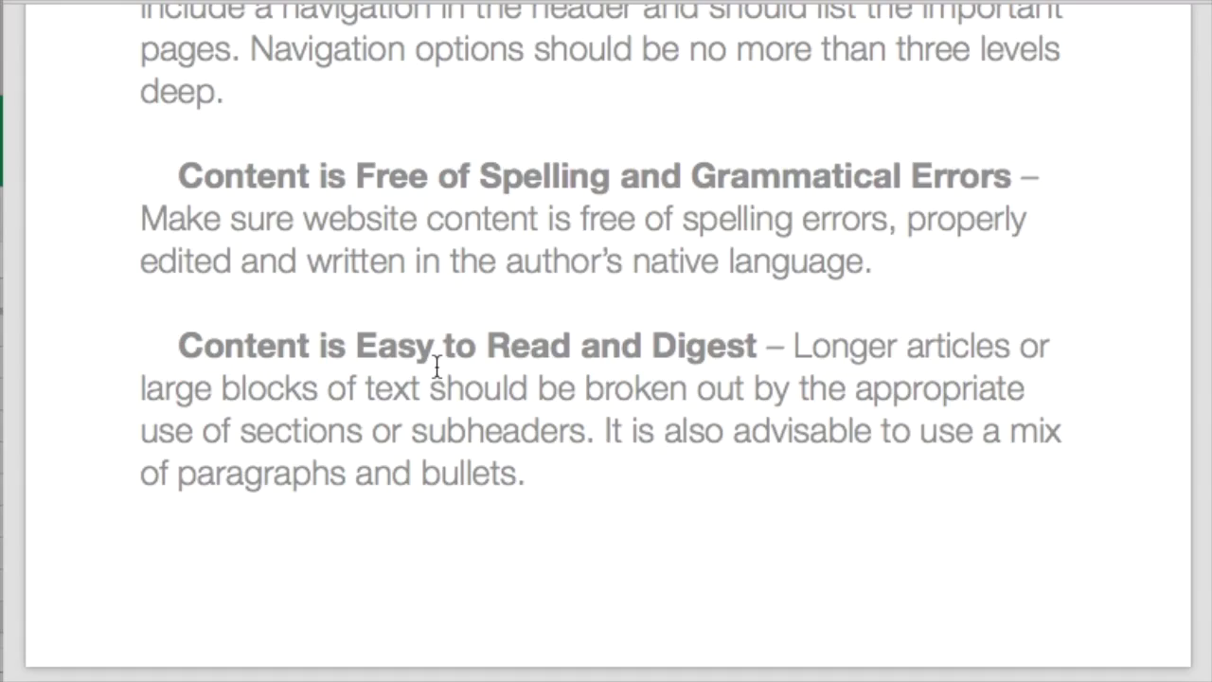
{"action": "left_click", "coordinate": [420, 674]}
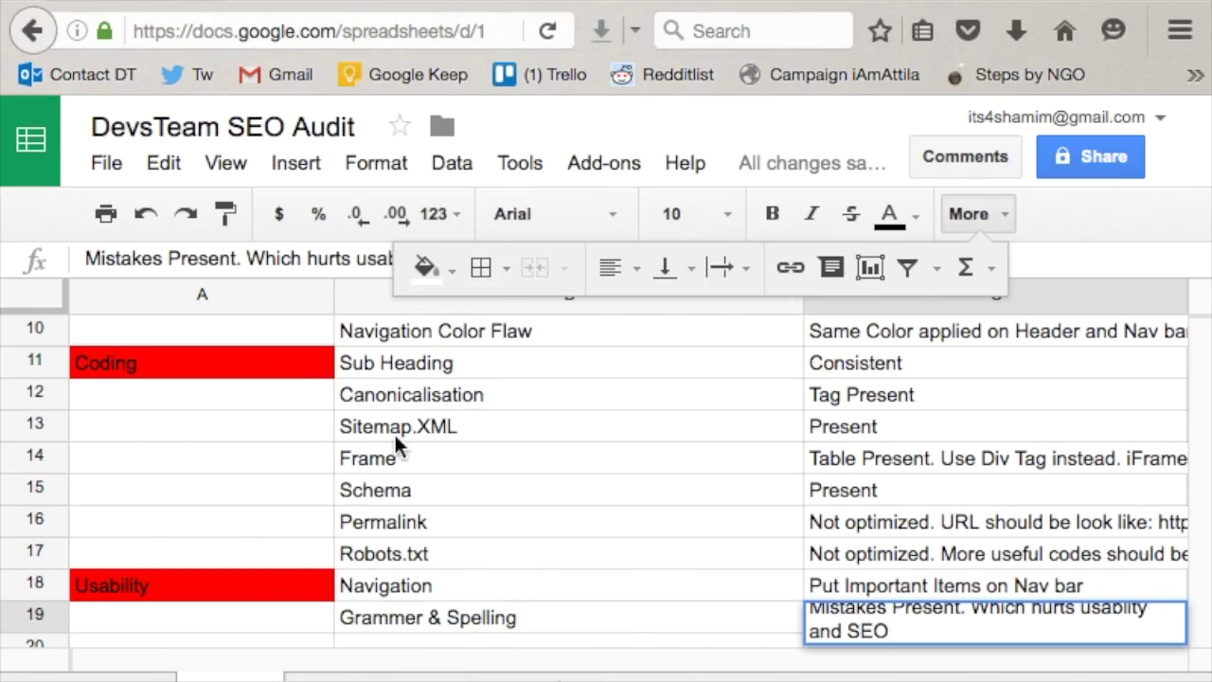
{"action": "scroll", "coordinate": [419, 567], "scroll_direction": "down", "scroll_amount": 5}
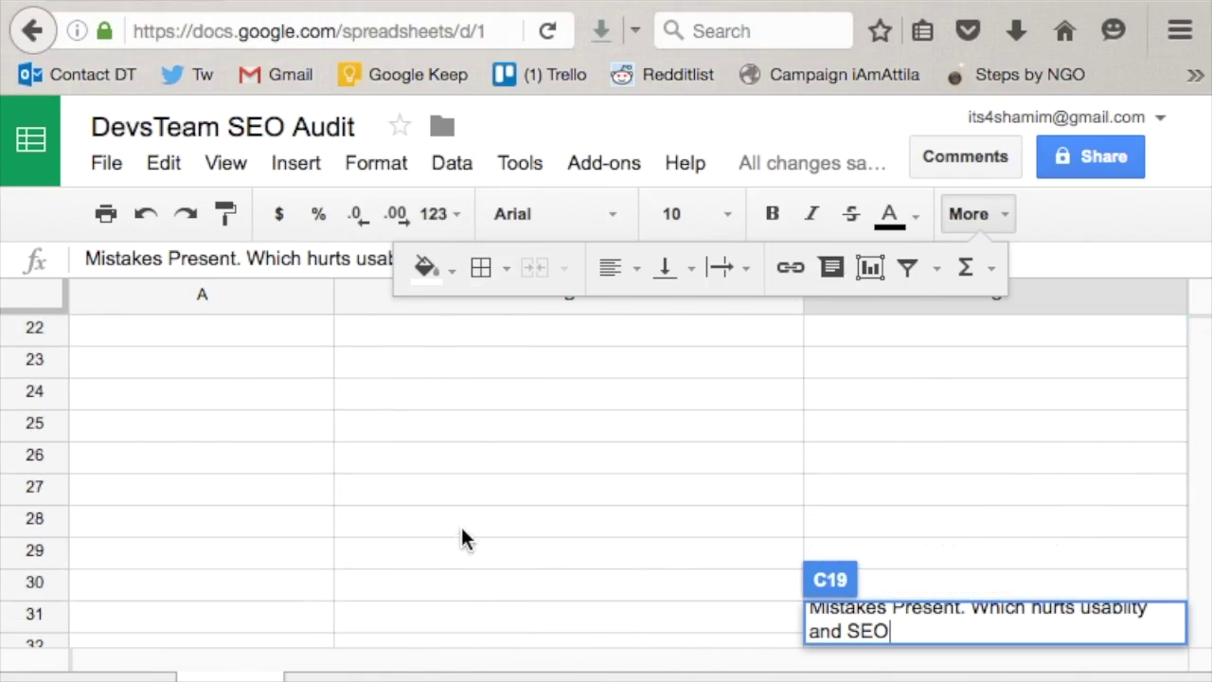
{"action": "scroll", "coordinate": [464, 538], "scroll_direction": "up", "scroll_amount": 3}
{"action": "left_click", "coordinate": [426, 487]}
{"action": "double_click", "coordinate": [426, 485]}
{"action": "type", "text": "Word"}
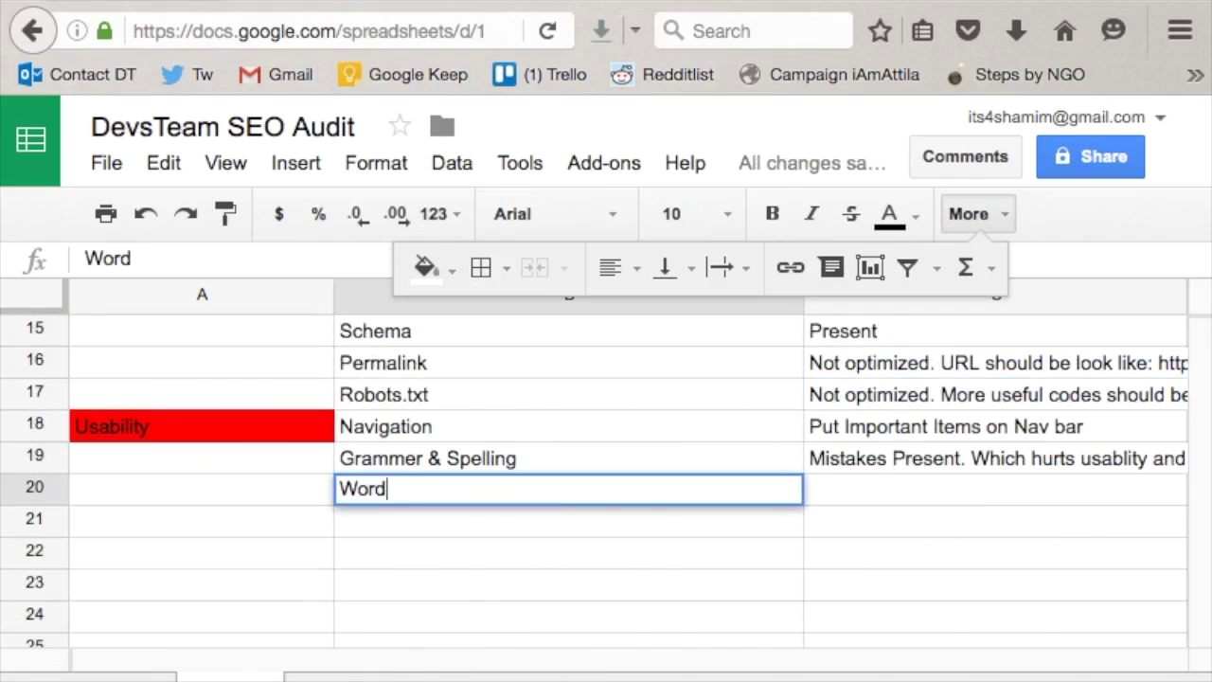
{"action": "type", "text": "s Choosing"}
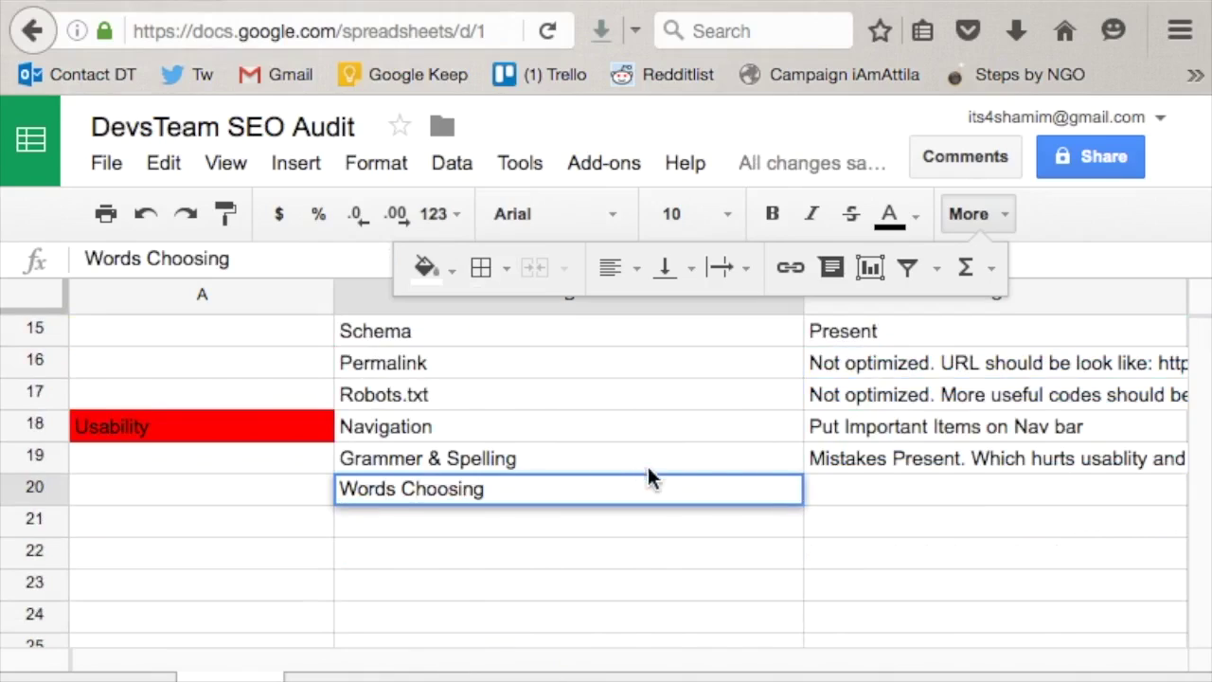
- Enter the Words Choosing comment "Words are uneasy to understand and digest" in cell C20
{"action": "left_click", "coordinate": [911, 478]}
{"action": "type", "text": "Uneasy"}
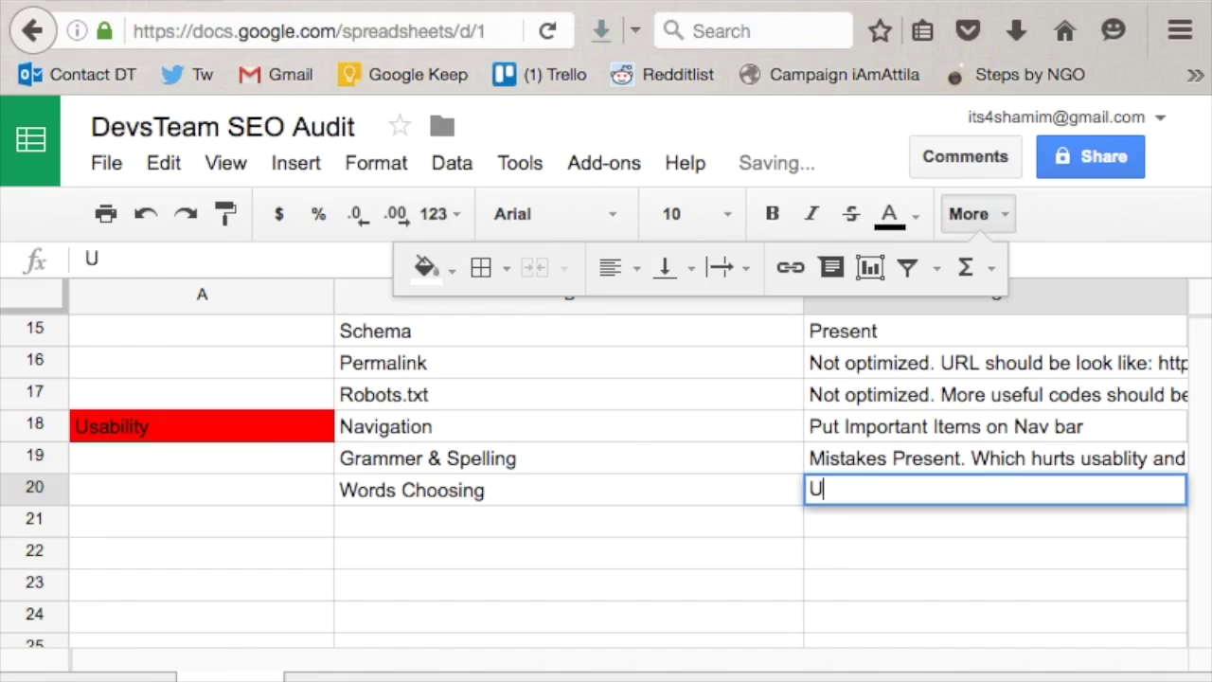
{"action": "key", "text": "BackSpace"}
{"action": "key", "text": "BackSpace"}
{"action": "key", "text": "BackSpace"}
{"action": "key", "text": "BackSpace"}
{"action": "key", "text": "BackSpace"}
{"action": "key", "text": "BackSpace"}
{"action": "key", "text": "BackSpace"}
{"action": "type", "text": "Words are e"}
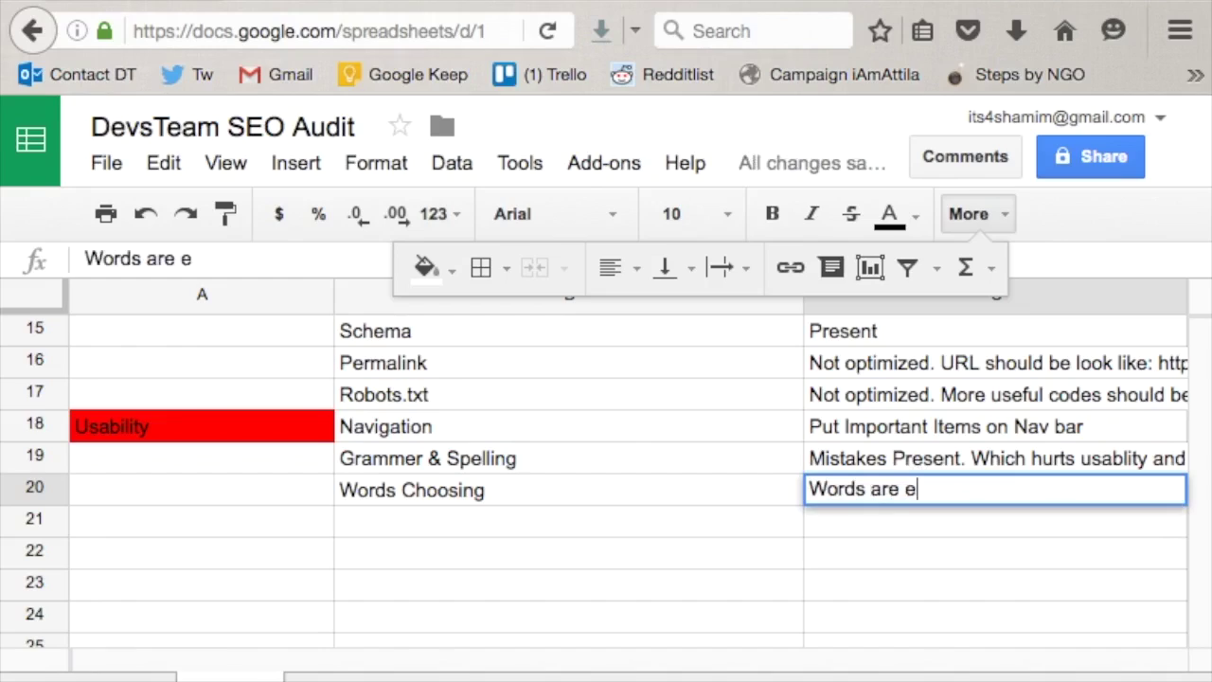
{"action": "key", "text": "BackSpace"}
{"action": "type", "text": "unes"}
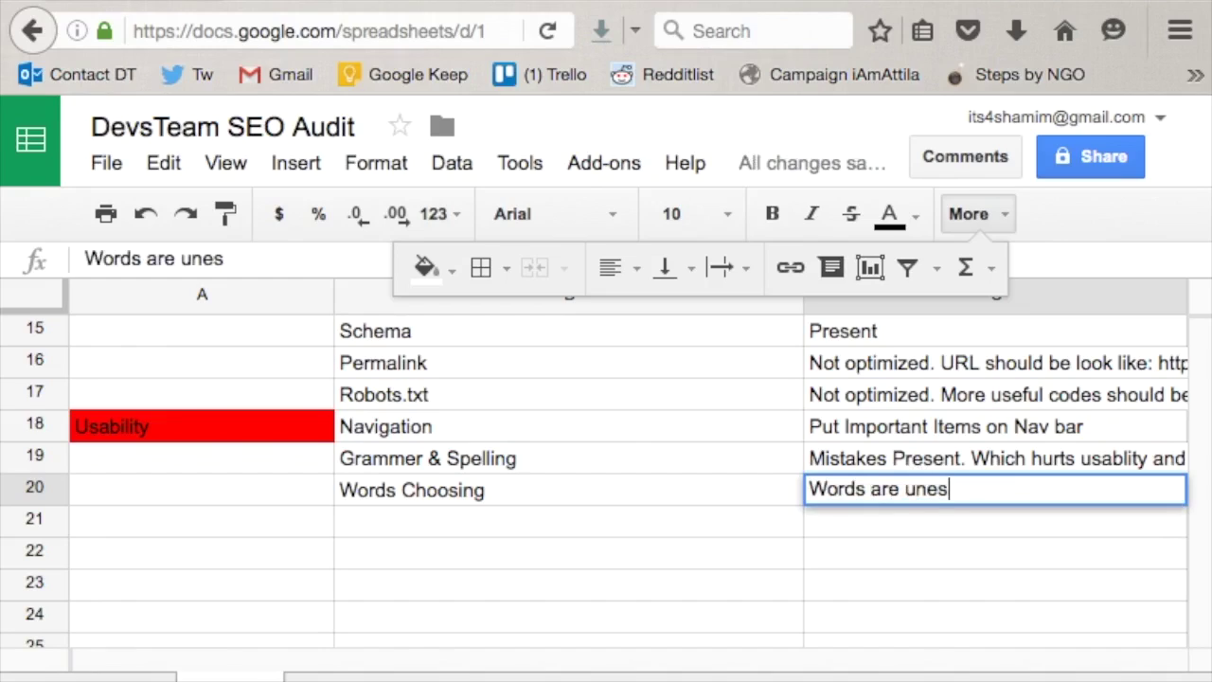
{"action": "type", "text": "y"}
{"action": "key", "text": "BackSpace"}
{"action": "key", "text": "BackSpace"}
{"action": "key", "text": "BackSpace"}
{"action": "type", "text": "asy to understand"}
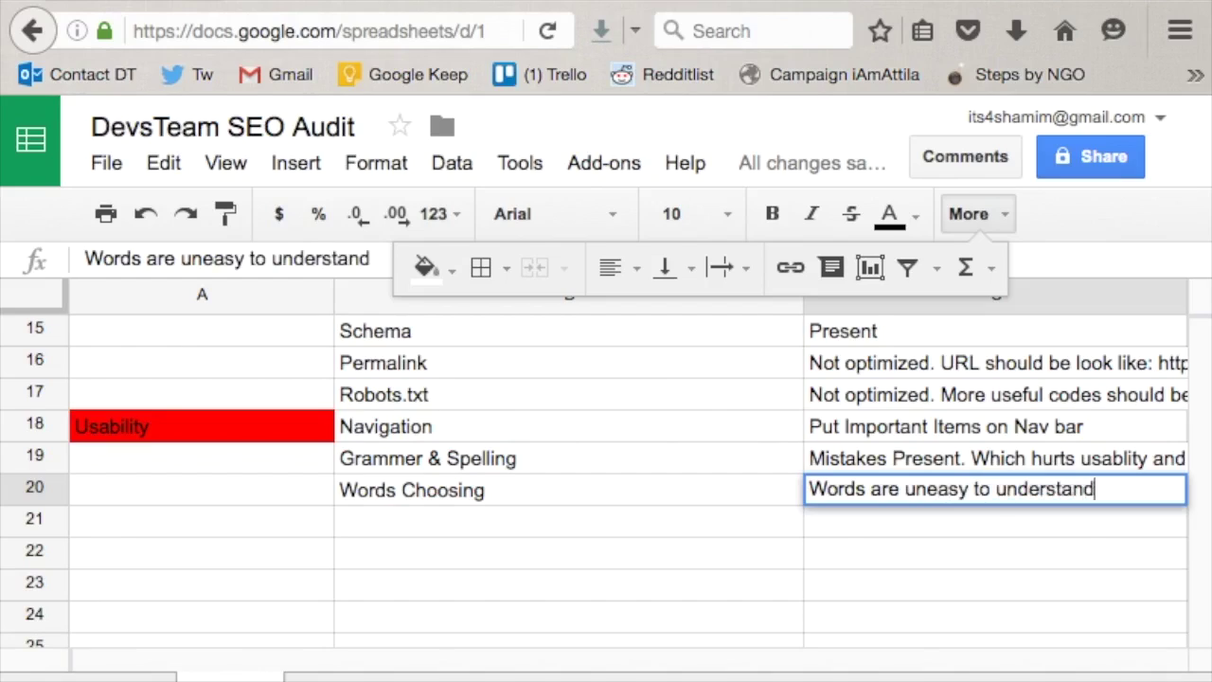
{"action": "type", "text": " and digest"}
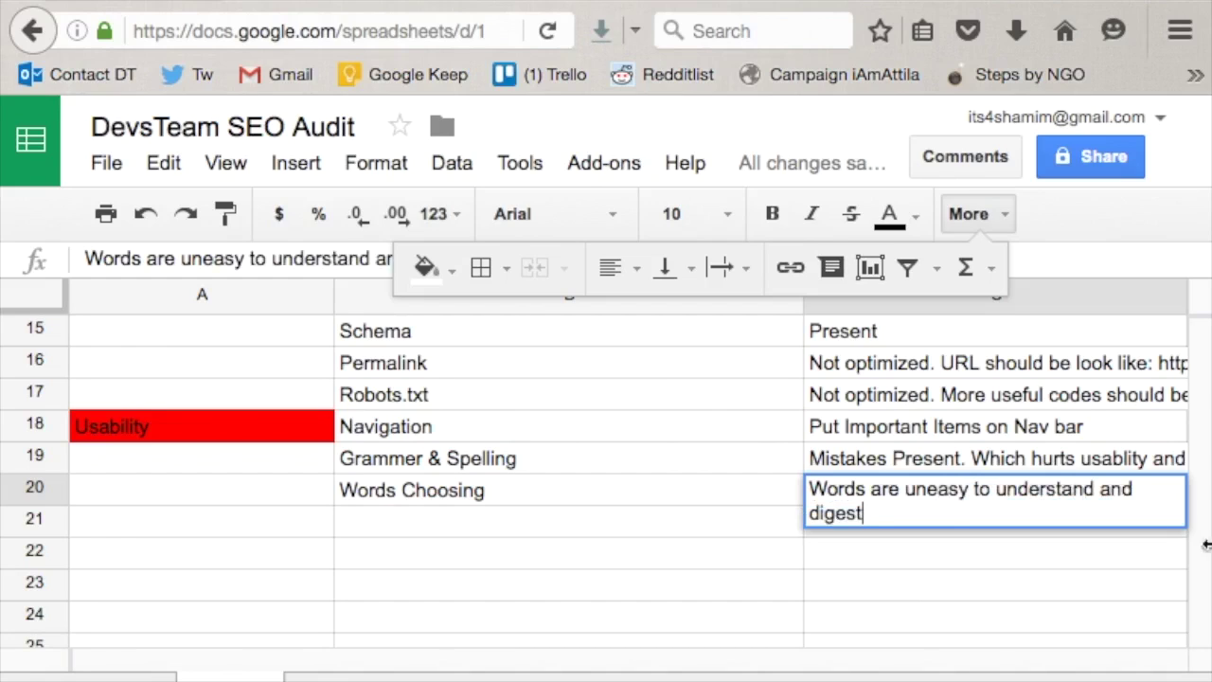
- Switch to the checklist document and read the readability level and browser rendering items
{"action": "left_click", "coordinate": [985, 671]}
{"action": "scroll", "coordinate": [590, 458], "scroll_direction": "down", "scroll_amount": 10}
{"action": "scroll", "coordinate": [590, 459], "scroll_direction": "down", "scroll_amount": 2}
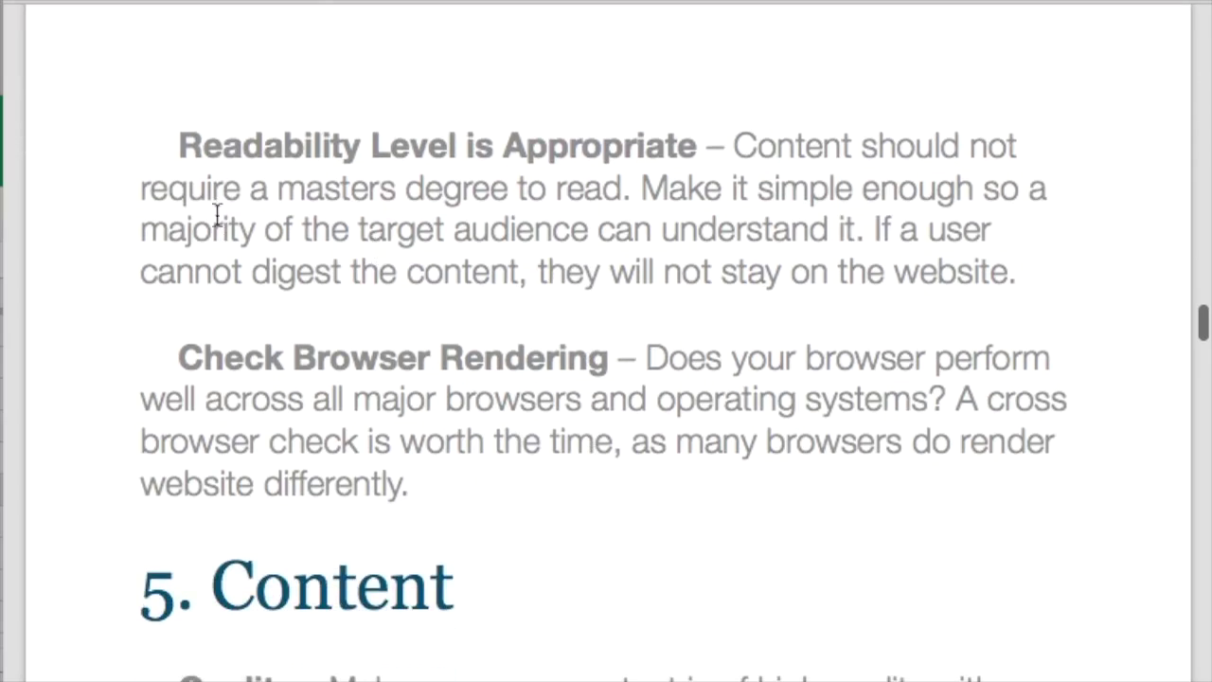
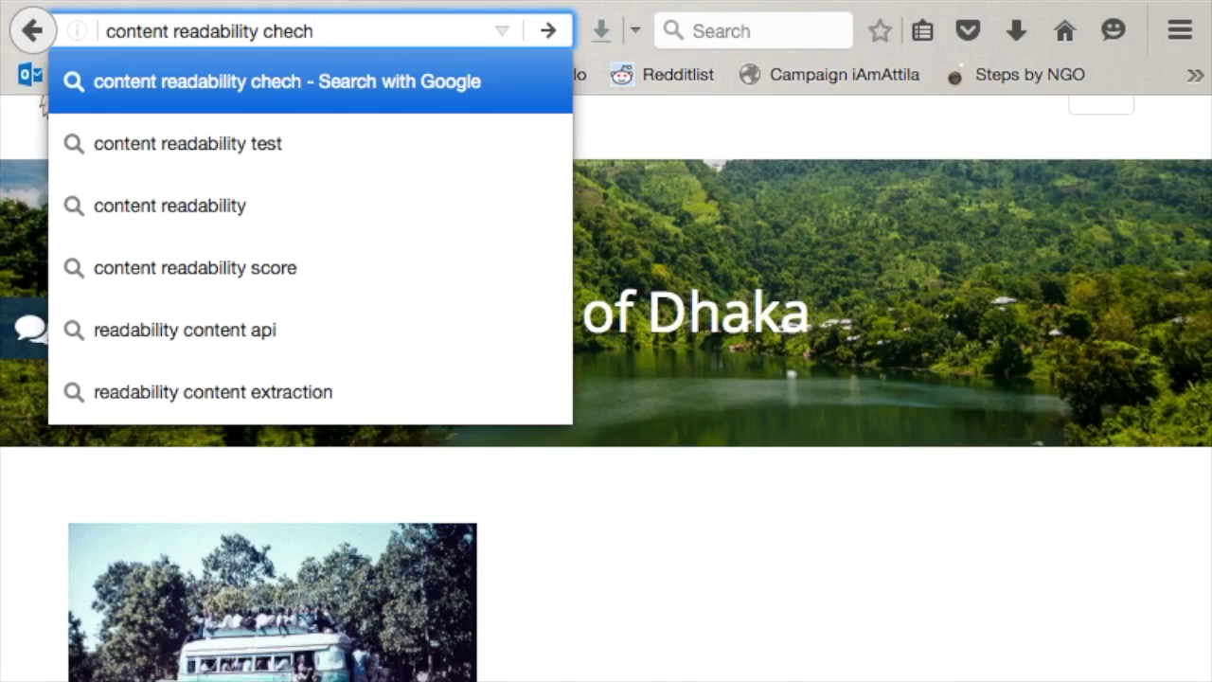
- Search Google for "content readability test" and open the Readability Score website
{"action": "key", "text": "BackSpace"}
{"action": "key", "text": "BackSpace"}
{"action": "key", "text": "BackSpace"}
{"action": "type", "text": "ker t"}
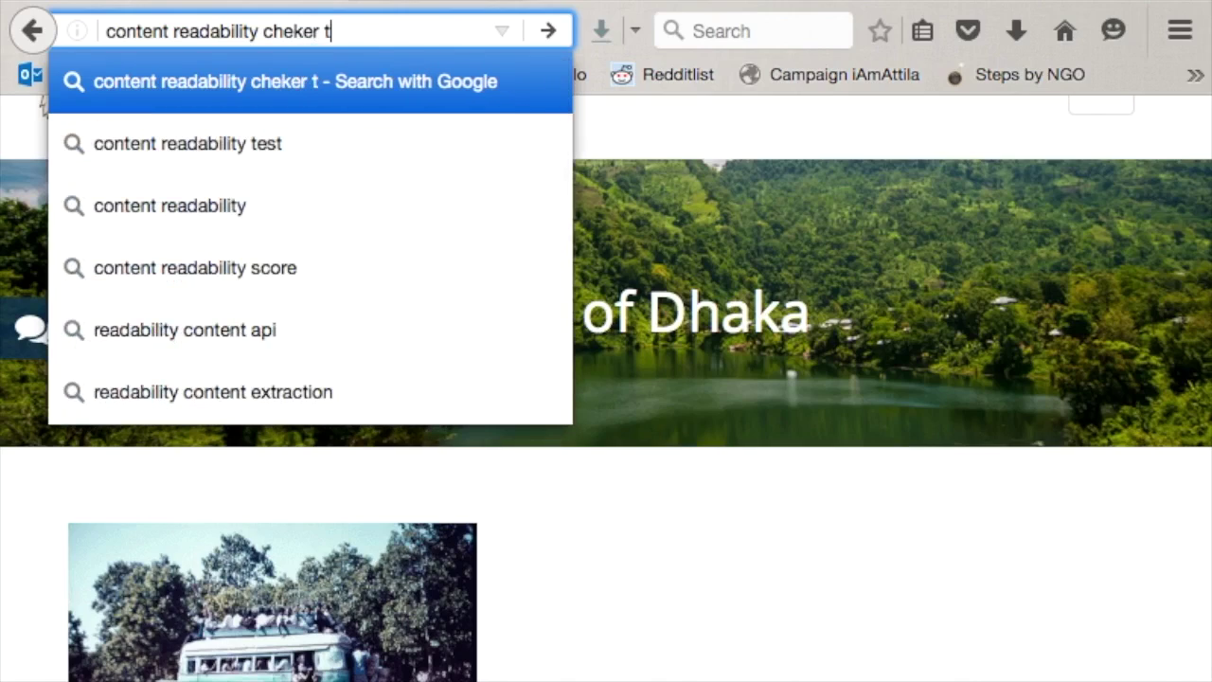
{"action": "key", "text": "BackSpace"}
{"action": "key", "text": "BackSpace"}
{"action": "key", "text": "BackSpace"}
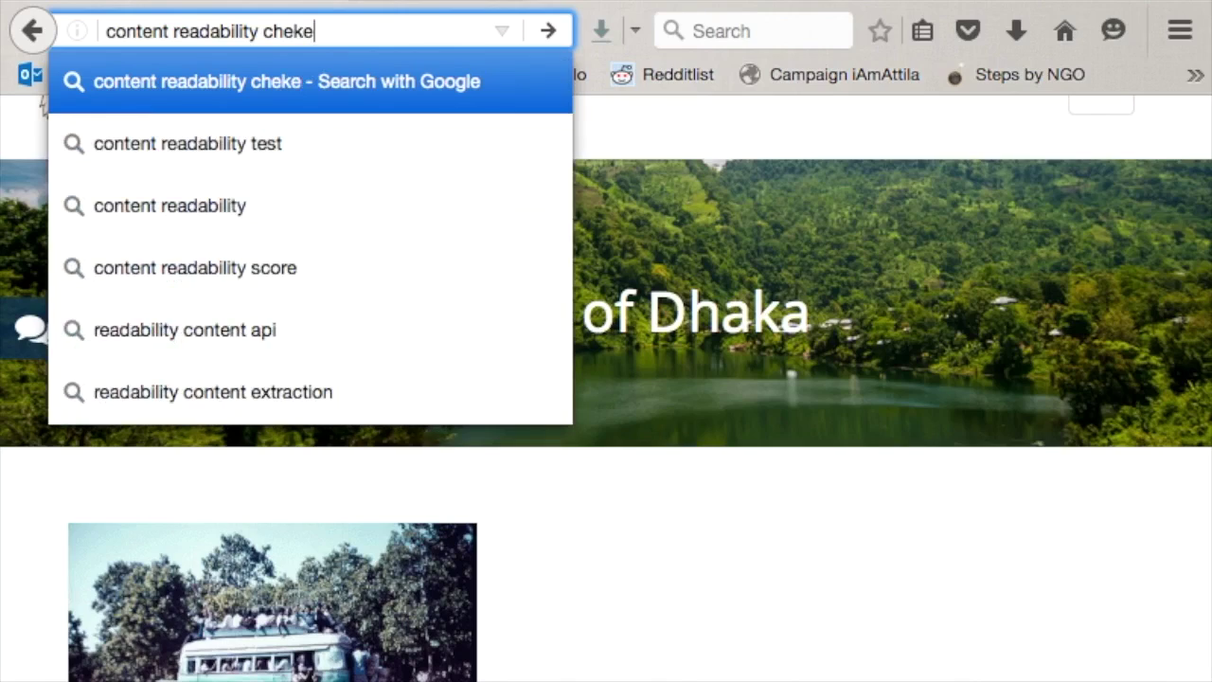
{"action": "key", "text": "BackSpace"}
{"action": "key", "text": "BackSpace"}
{"action": "key", "text": "BackSpace"}
{"action": "key", "text": "BackSpace"}
{"action": "key", "text": "BackSpace"}
{"action": "type", "text": "rtes"}
{"action": "key", "text": "BackSpace"}
{"action": "key", "text": "BackSpace"}
{"action": "key", "text": "BackSpace"}
{"action": "key", "text": "BackSpace"}
{"action": "type", "text": "test"}
{"action": "key", "text": "Return"}
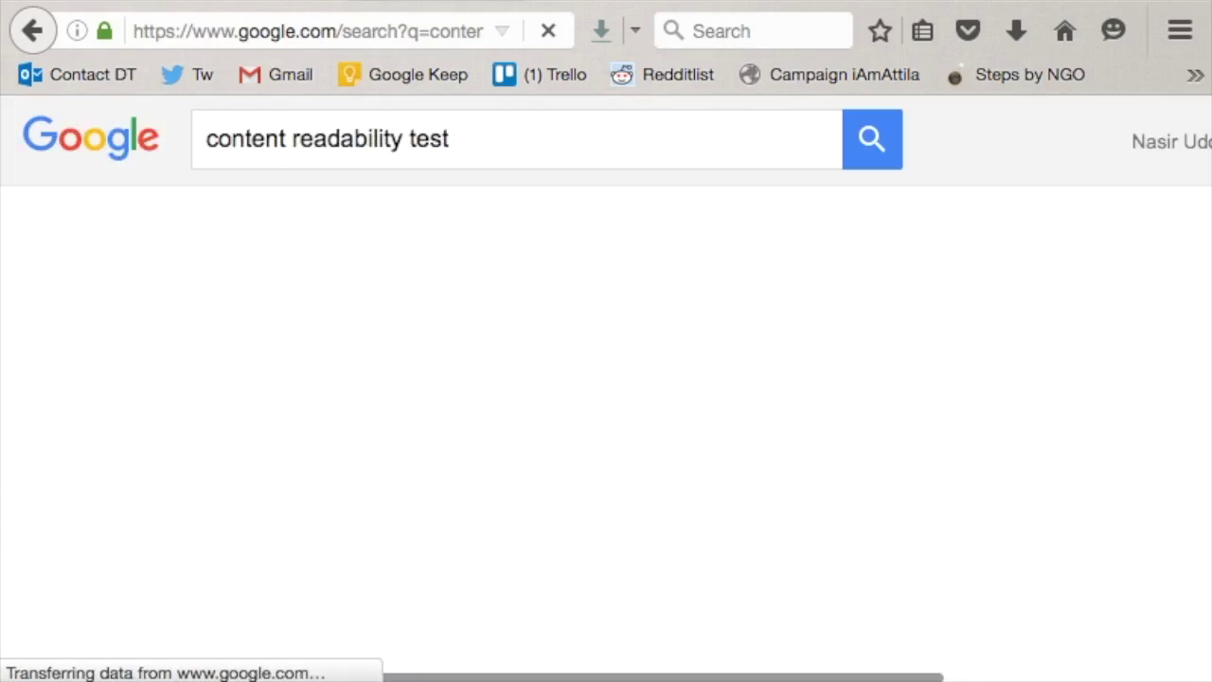
{"action": "left_click", "coordinate": [402, 383]}
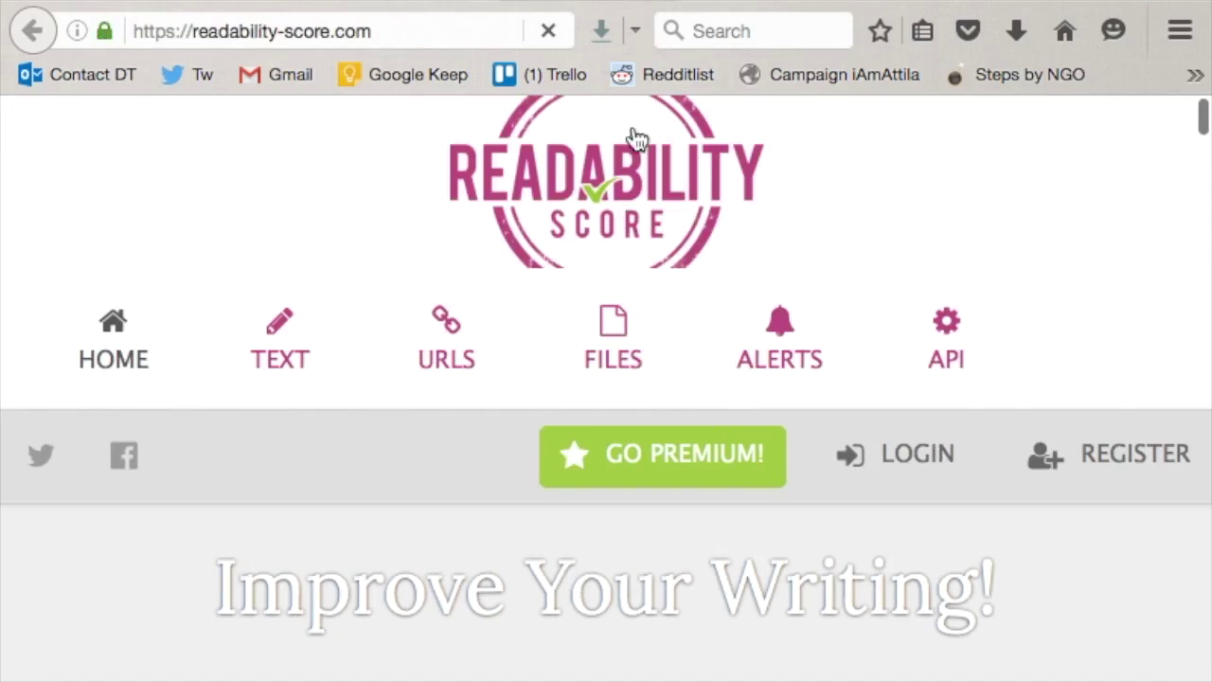
- Return to the DevsTeam homepage and copy the Responsive Web Design heading and paragraph
{"action": "key", "text": "alt+Left"}
{"action": "key", "text": "alt+Left"}
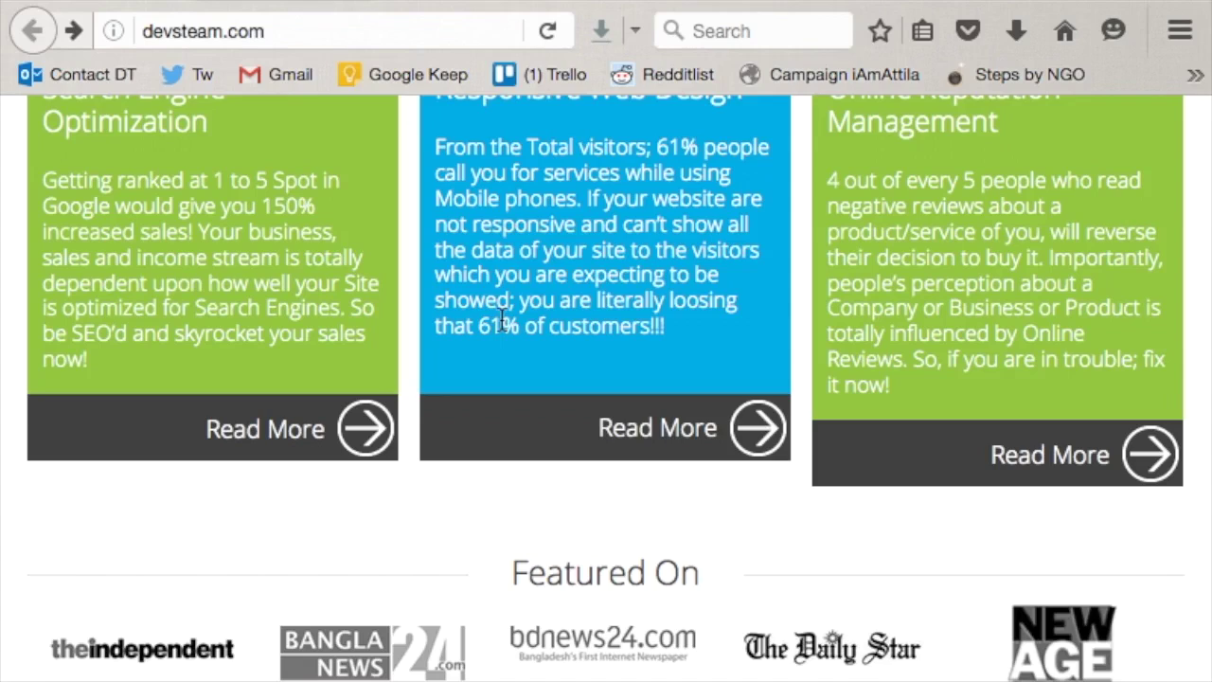
{"action": "left_click_drag", "start_coordinate": [666, 326], "coordinate": [440, 109]}
{"action": "key", "text": "super+c"}
{"action": "scroll", "coordinate": [593, 239], "scroll_direction": "up", "scroll_amount": 1}
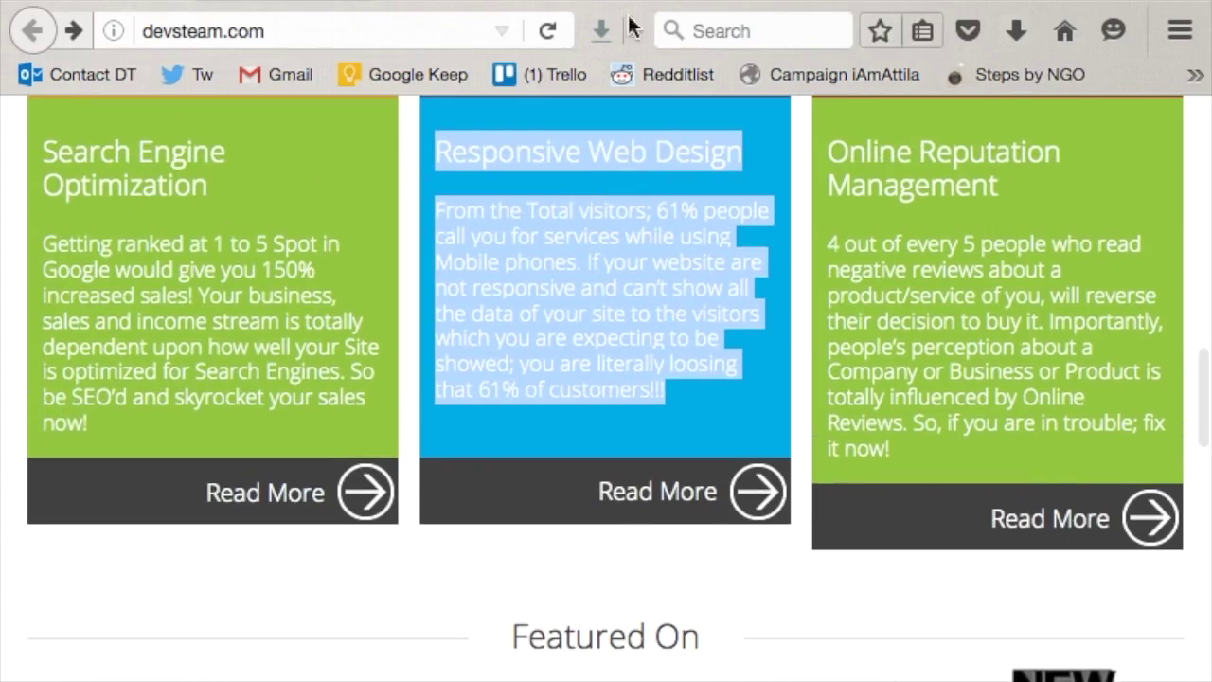
- Switch to the Readability Score website, open its text tool and paste the copied Responsive Web Design text for scoring
{"action": "left_click", "coordinate": [537, 2]}
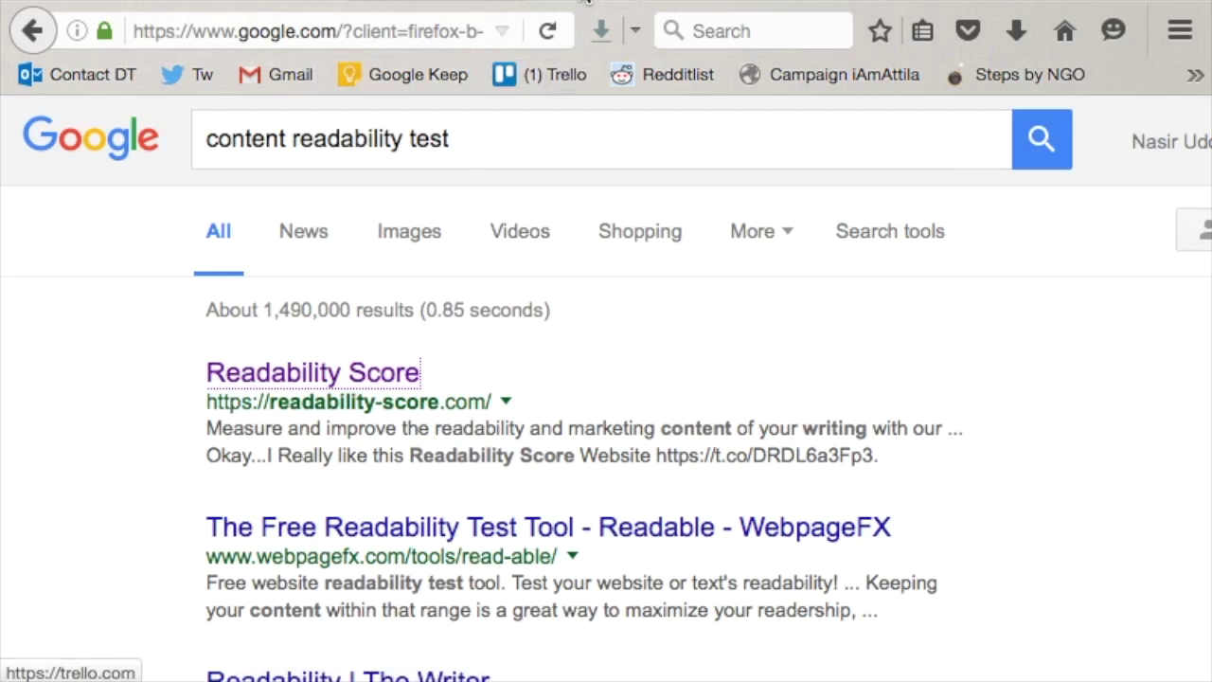
{"action": "left_click", "coordinate": [585, 2]}
{"action": "scroll", "coordinate": [641, 328], "scroll_direction": "down", "scroll_amount": 10}
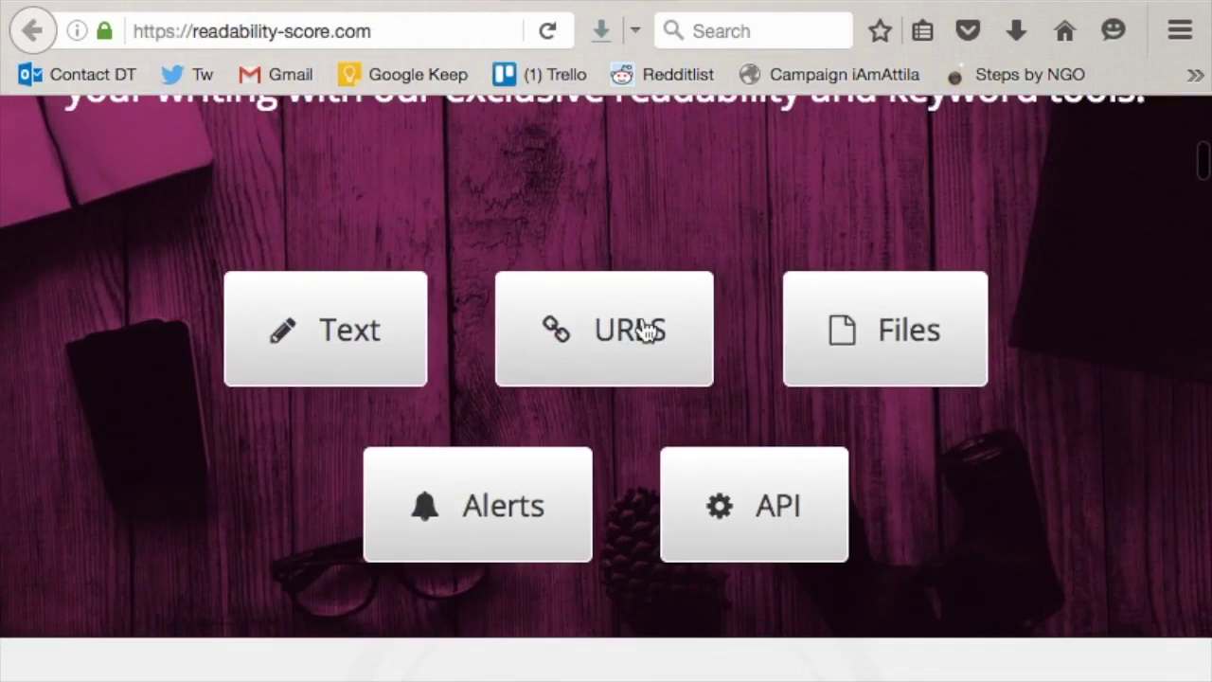
{"action": "left_click", "coordinate": [379, 354]}
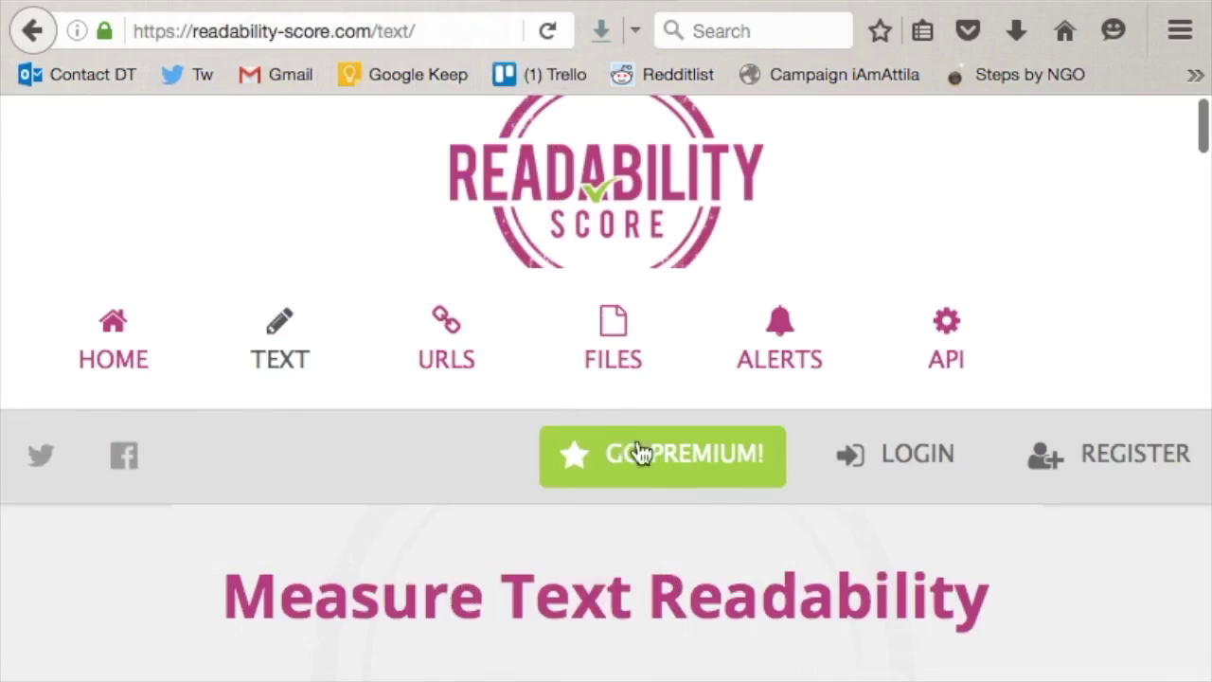
{"action": "scroll", "coordinate": [640, 453], "scroll_direction": "down", "scroll_amount": 5}
{"action": "left_click", "coordinate": [549, 533]}
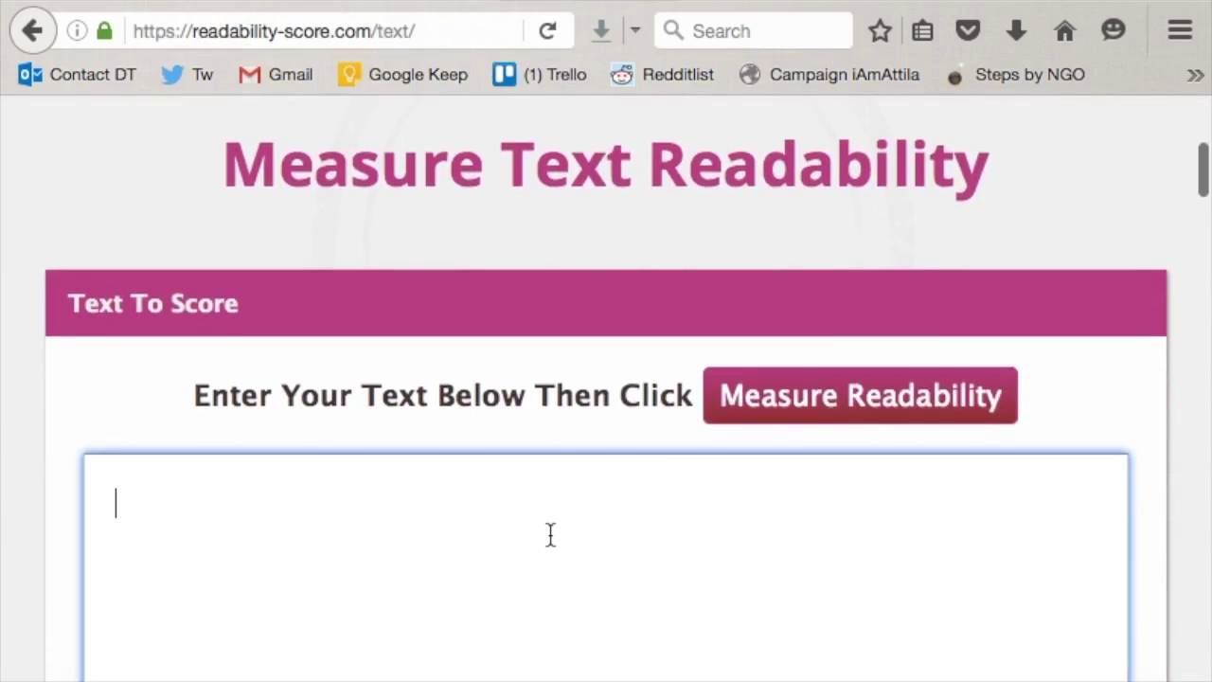
{"action": "key", "text": "super+v"}
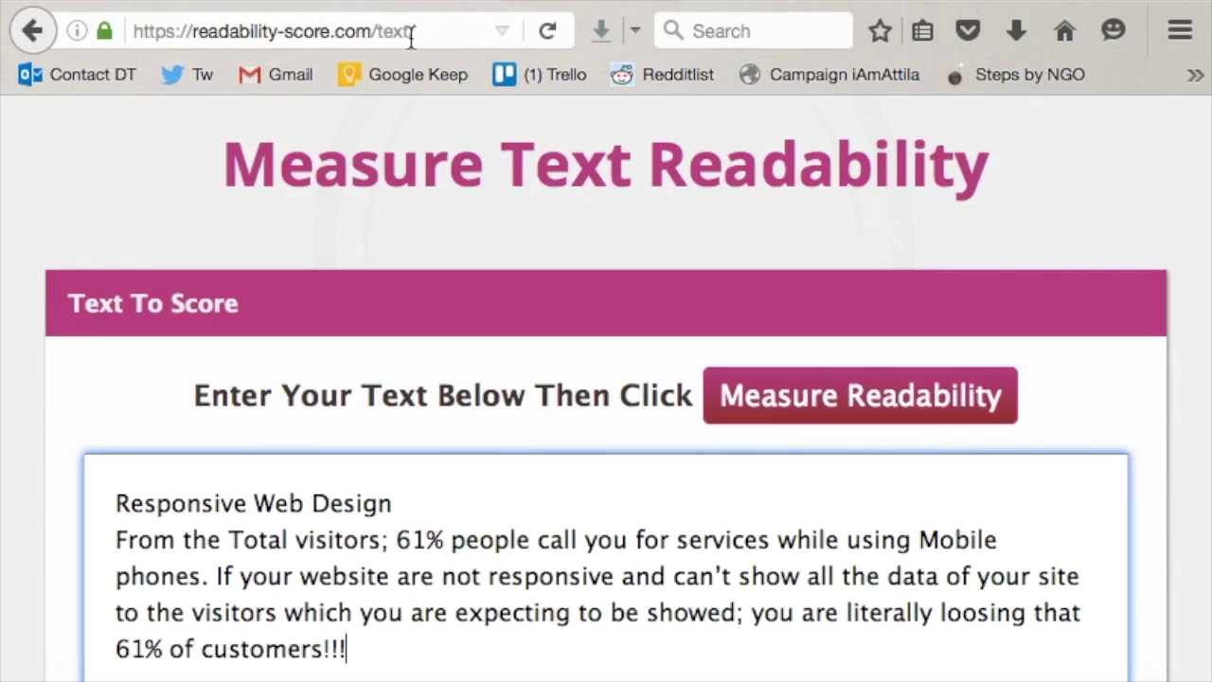
- Measure the pasted text's readability and review its reading ease score and grade levels
{"action": "left_click", "coordinate": [820, 417]}
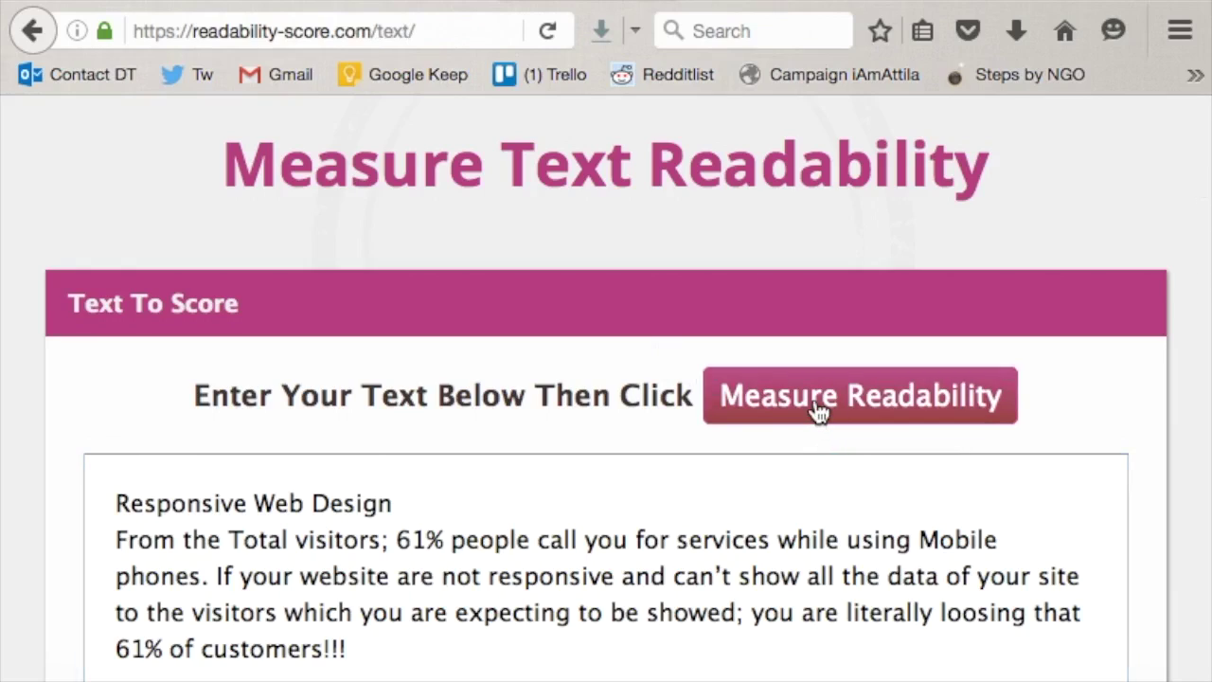
{"action": "scroll", "coordinate": [819, 407], "scroll_direction": "down", "scroll_amount": 10}
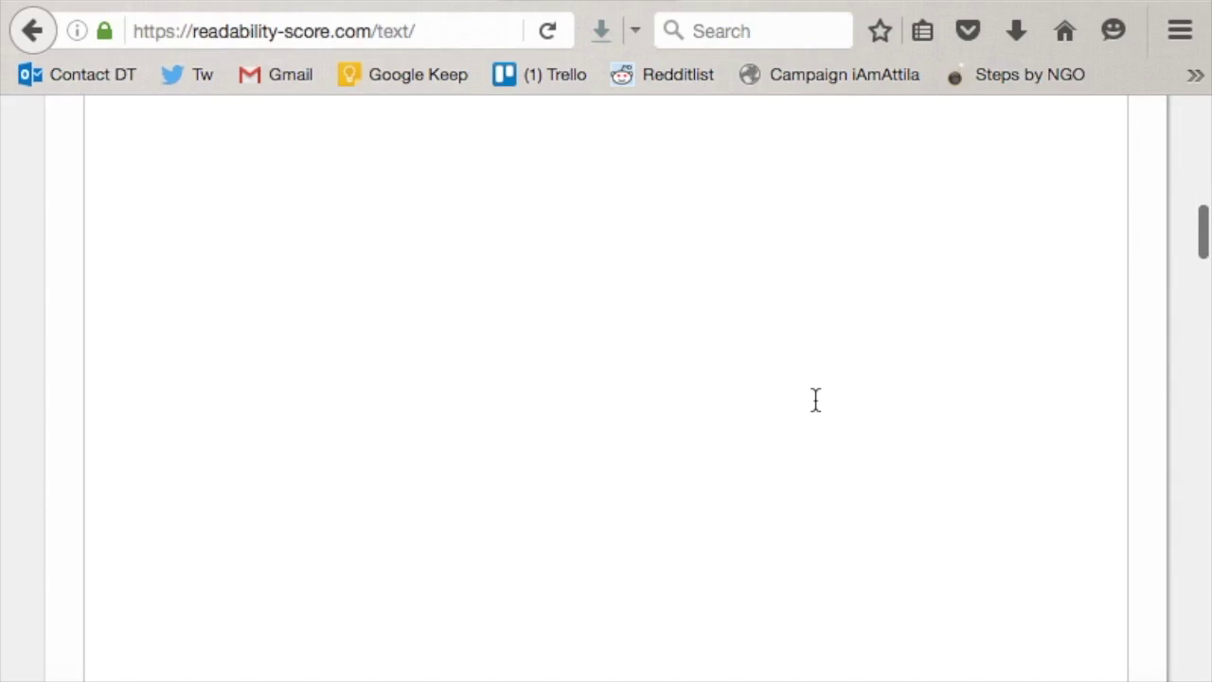
{"action": "scroll", "coordinate": [815, 400], "scroll_direction": "down", "scroll_amount": 5}
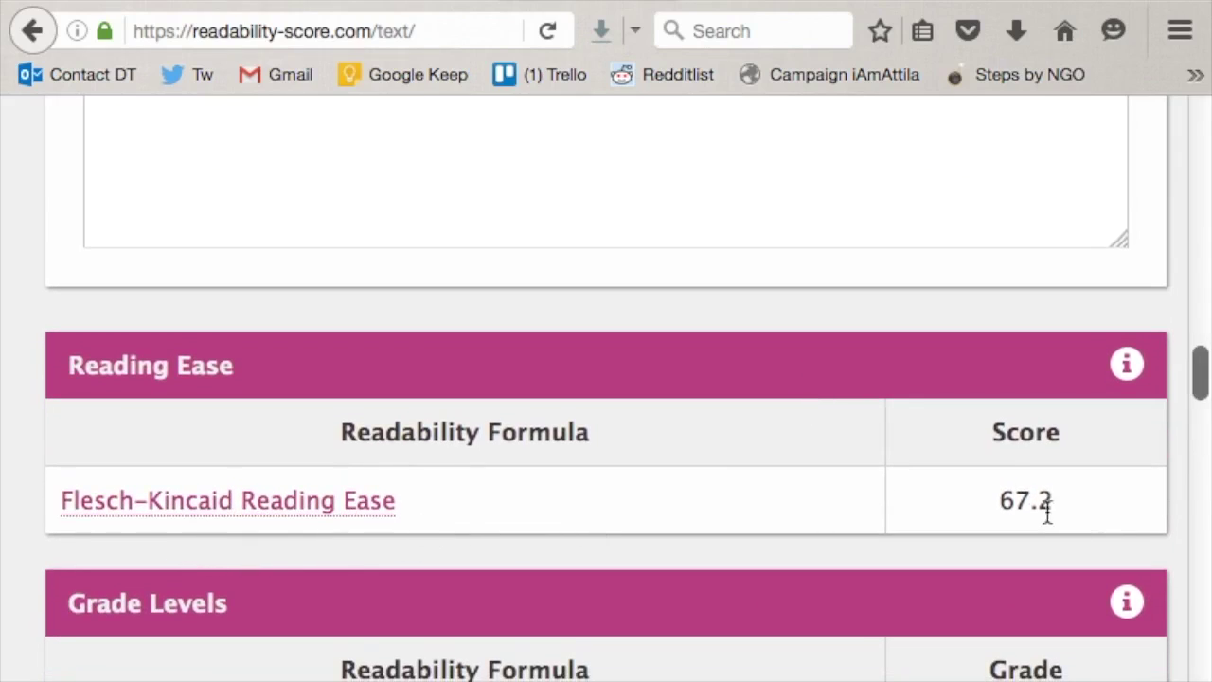
{"action": "scroll", "coordinate": [1036, 528], "scroll_direction": "down", "scroll_amount": 5}
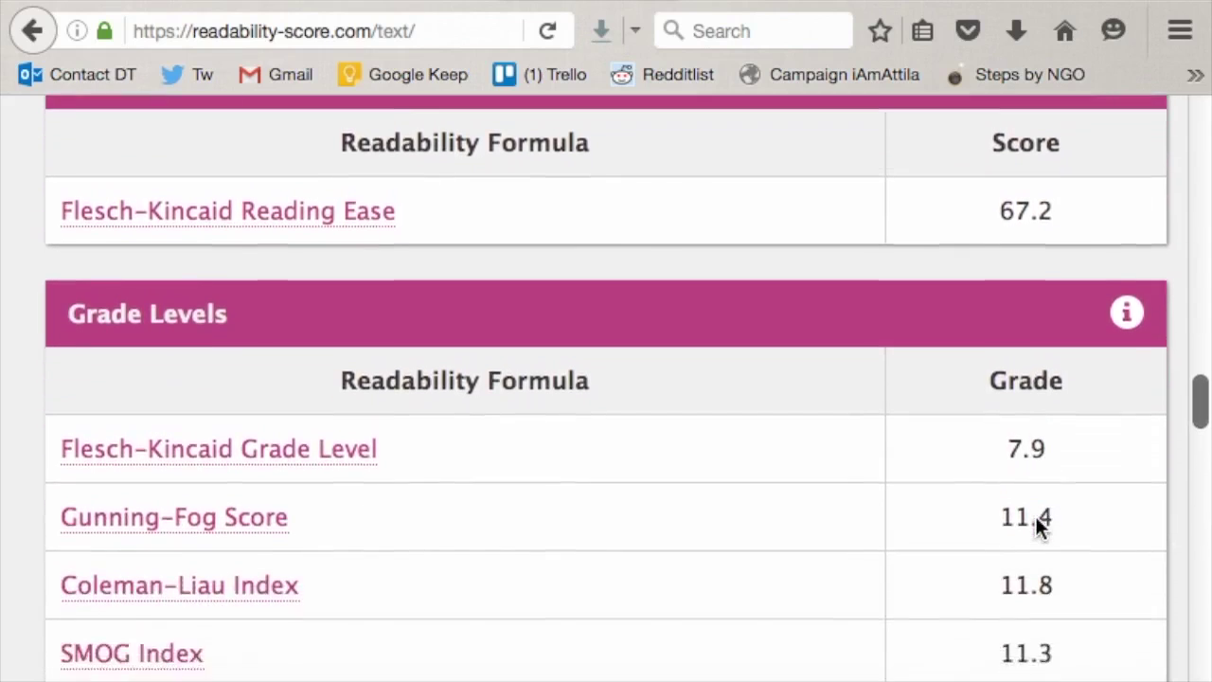
{"action": "scroll", "coordinate": [1035, 516], "scroll_direction": "down", "scroll_amount": 3}
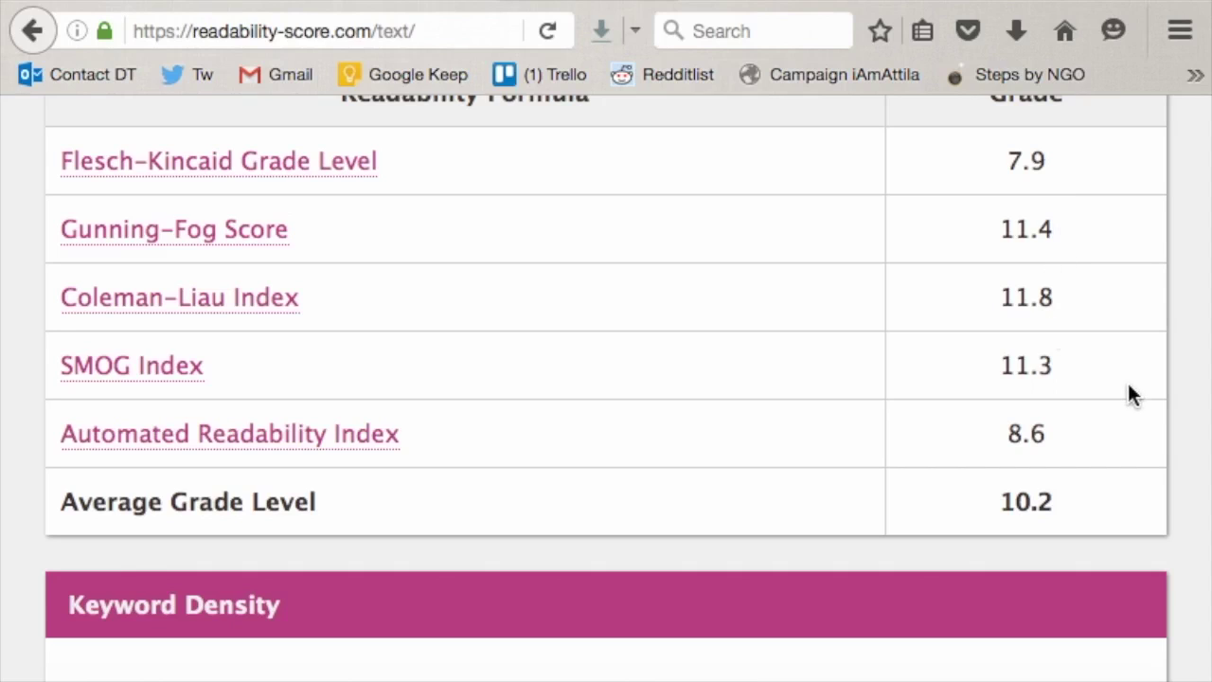
{"action": "scroll", "coordinate": [1129, 388], "scroll_direction": "down", "scroll_amount": 4}
{"action": "scroll", "coordinate": [1129, 389], "scroll_direction": "up", "scroll_amount": 13}
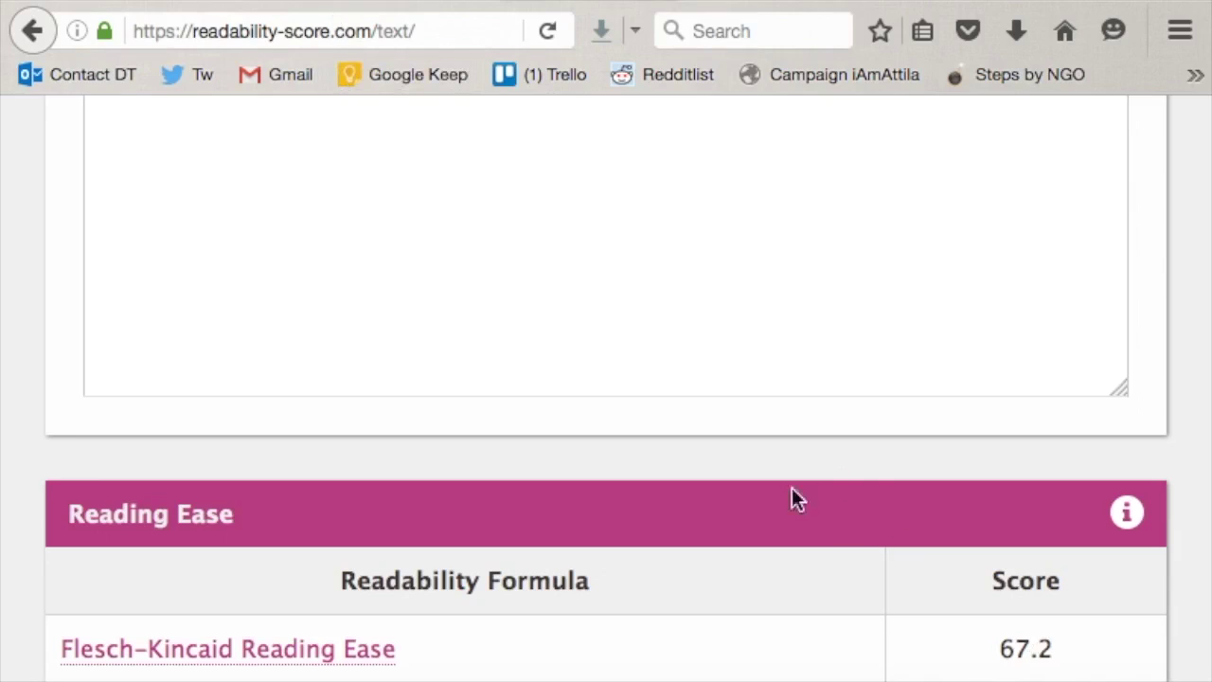
- Return to the DevsTeam SEO Audit spreadsheet and enter the Usability item "Readability" in cell B21
{"action": "left_click", "coordinate": [124, 3]}
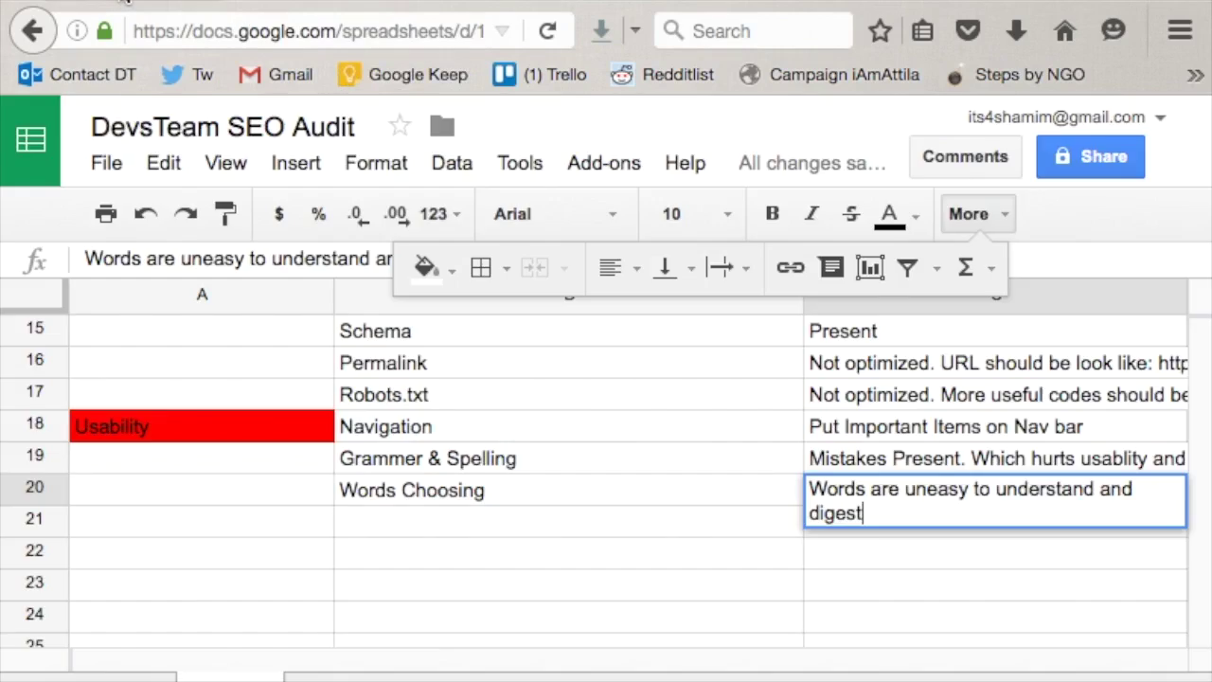
{"action": "left_click", "coordinate": [404, 531]}
{"action": "type", "text": "Rfa"}
{"action": "key", "text": "BackSpace"}
{"action": "key", "text": "BackSpace"}
{"action": "type", "text": "eadbility"}
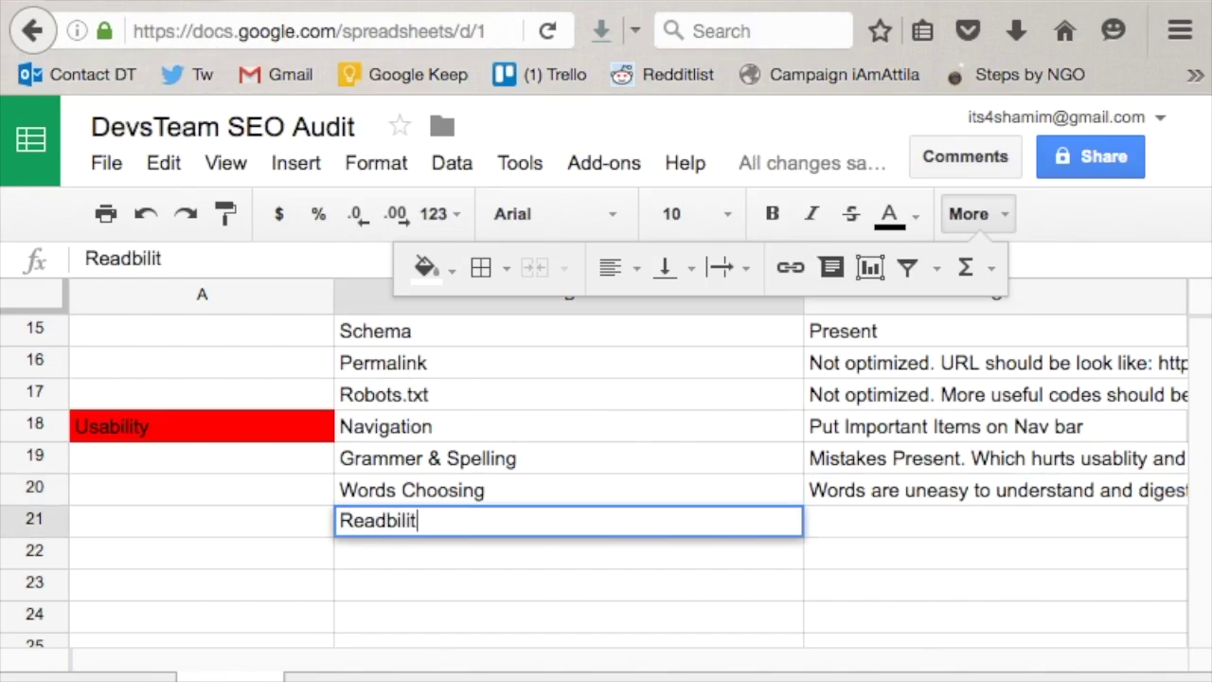
{"action": "left_click", "coordinate": [391, 520]}
{"action": "type", "text": "a"}
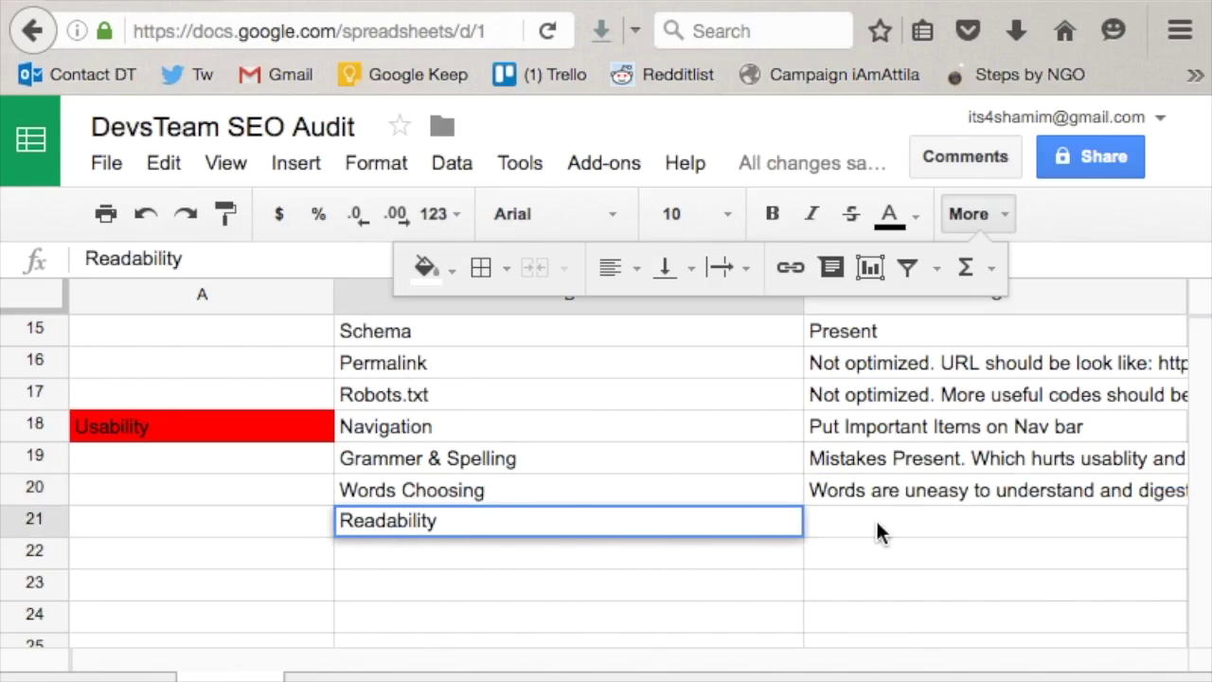
- Enter the Readability comment "67% - Need to improve the content" in cell C21
{"action": "left_click", "coordinate": [879, 530]}
{"action": "type", "text": "67"}
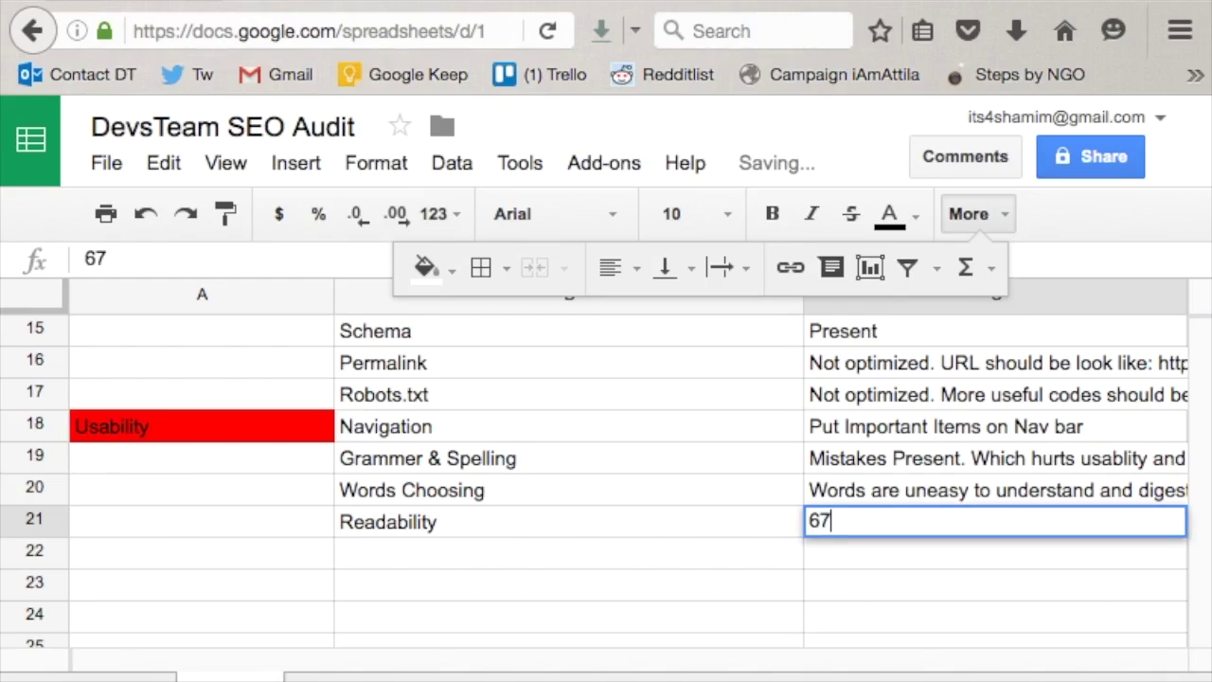
{"action": "type", "text": "% - N"}
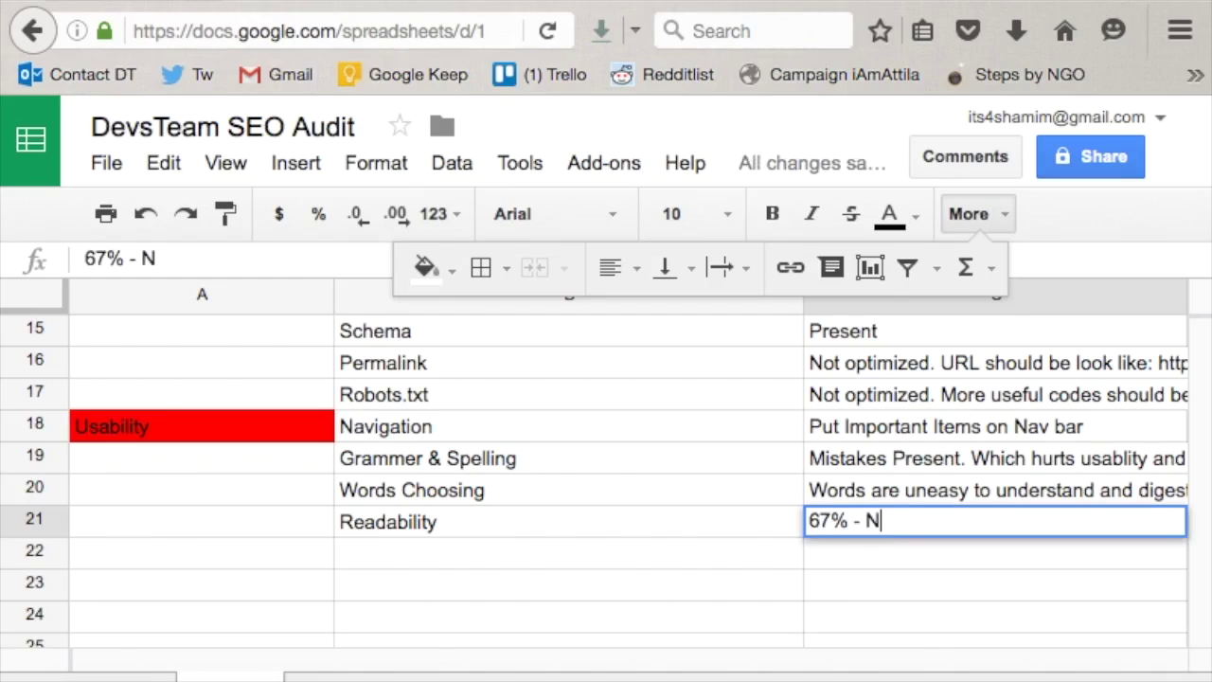
{"action": "type", "text": "eed to improe"}
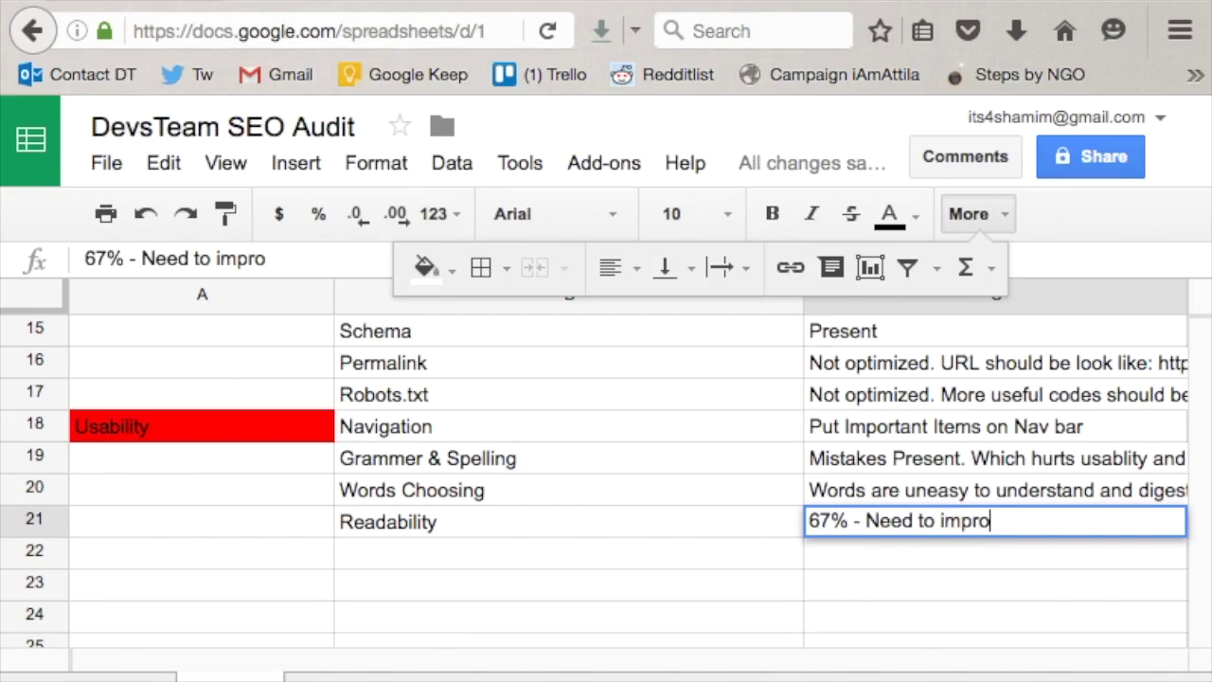
{"action": "key", "text": "BackSpace"}
{"action": "type", "text": "ve the content"}
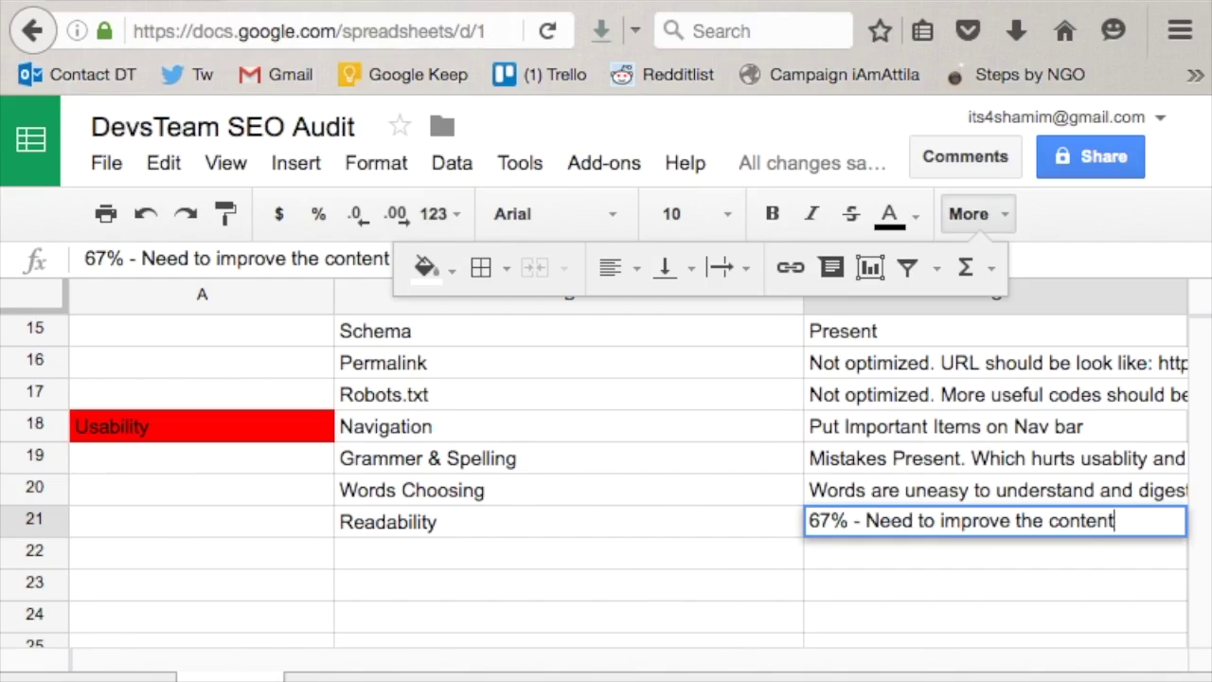
- Check the checklist document's next section, then add the category "Content" in cell A22 of the spreadsheet with a red fill
{"action": "left_click", "coordinate": [955, 673]}
{"action": "scroll", "coordinate": [711, 407], "scroll_direction": "down", "scroll_amount": 5}
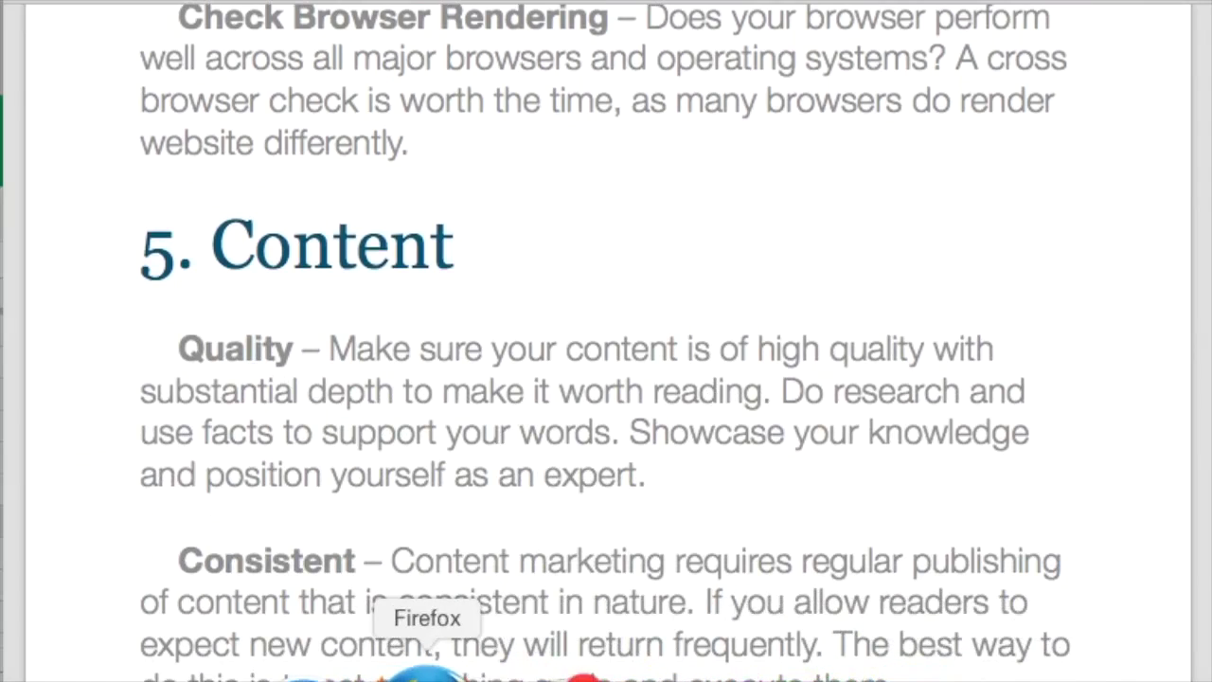
{"action": "left_click", "coordinate": [427, 675]}
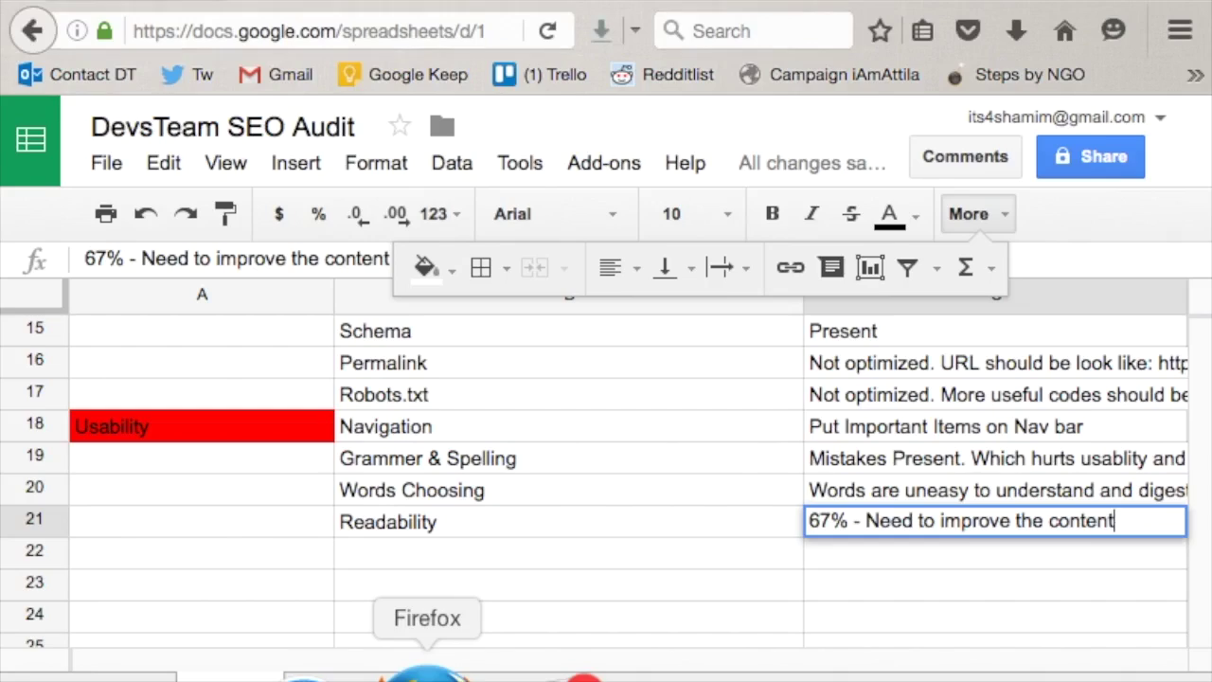
{"action": "left_click", "coordinate": [192, 562]}
{"action": "type", "text": "Content"}
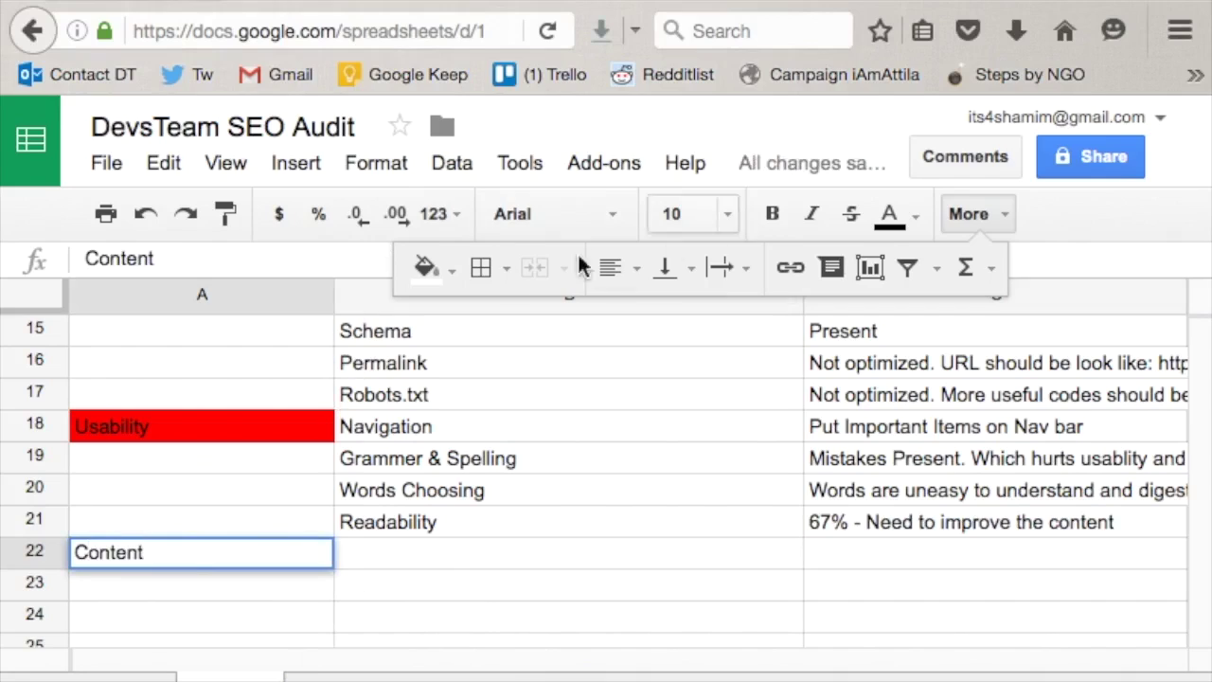
{"action": "left_click", "coordinate": [448, 272]}
{"action": "left_click", "coordinate": [469, 399]}
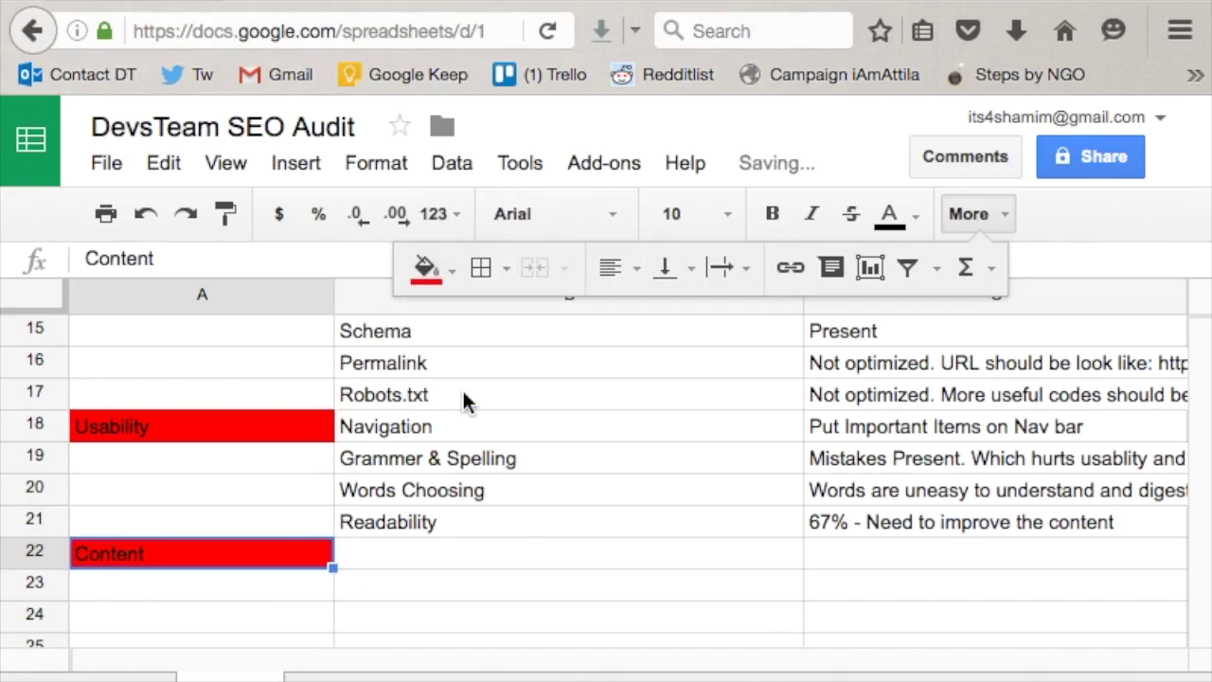
- Switch to the checklist document and read the Content section's items, from Quality through Image ALT Tag & File Name
{"action": "left_click", "coordinate": [439, 555]}
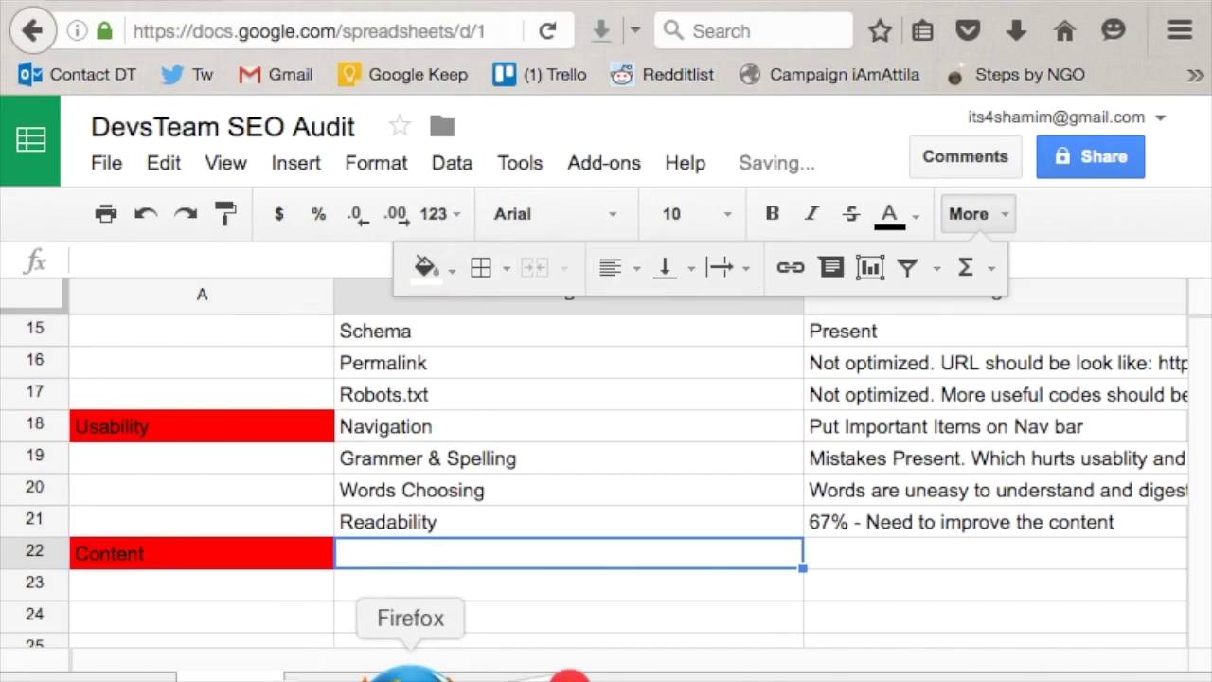
{"action": "left_click", "coordinate": [960, 673]}
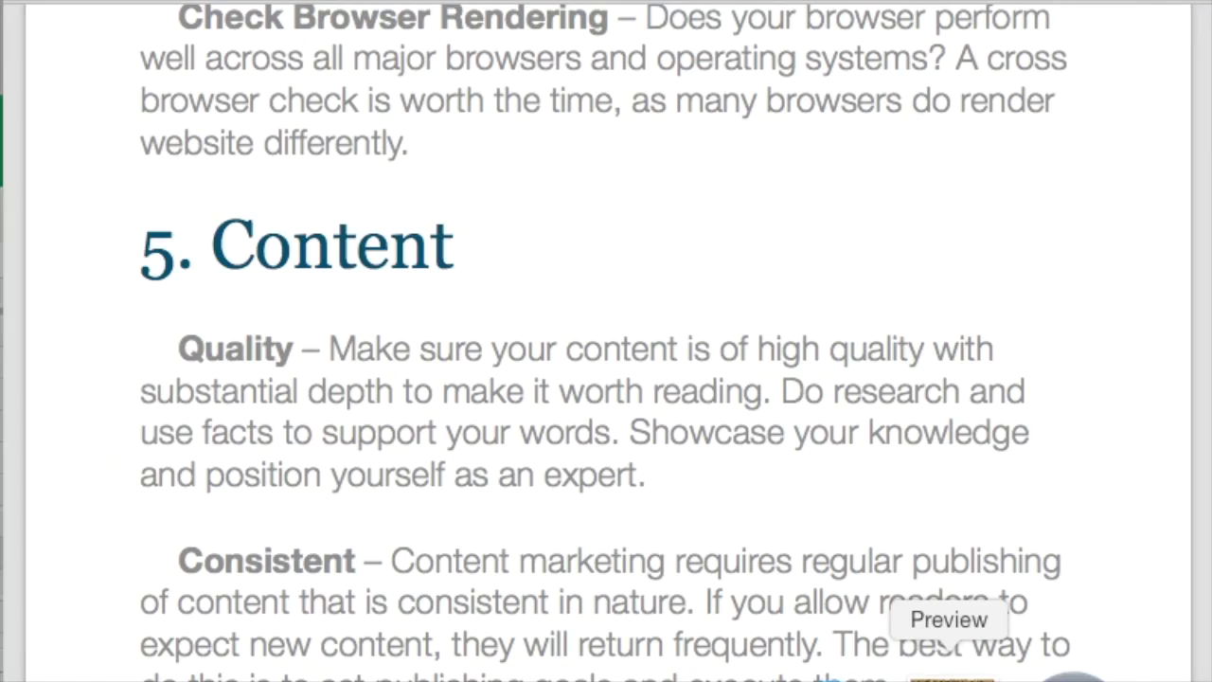
{"action": "scroll", "coordinate": [569, 514], "scroll_direction": "down", "scroll_amount": 2}
{"action": "scroll", "coordinate": [571, 516], "scroll_direction": "down", "scroll_amount": 2}
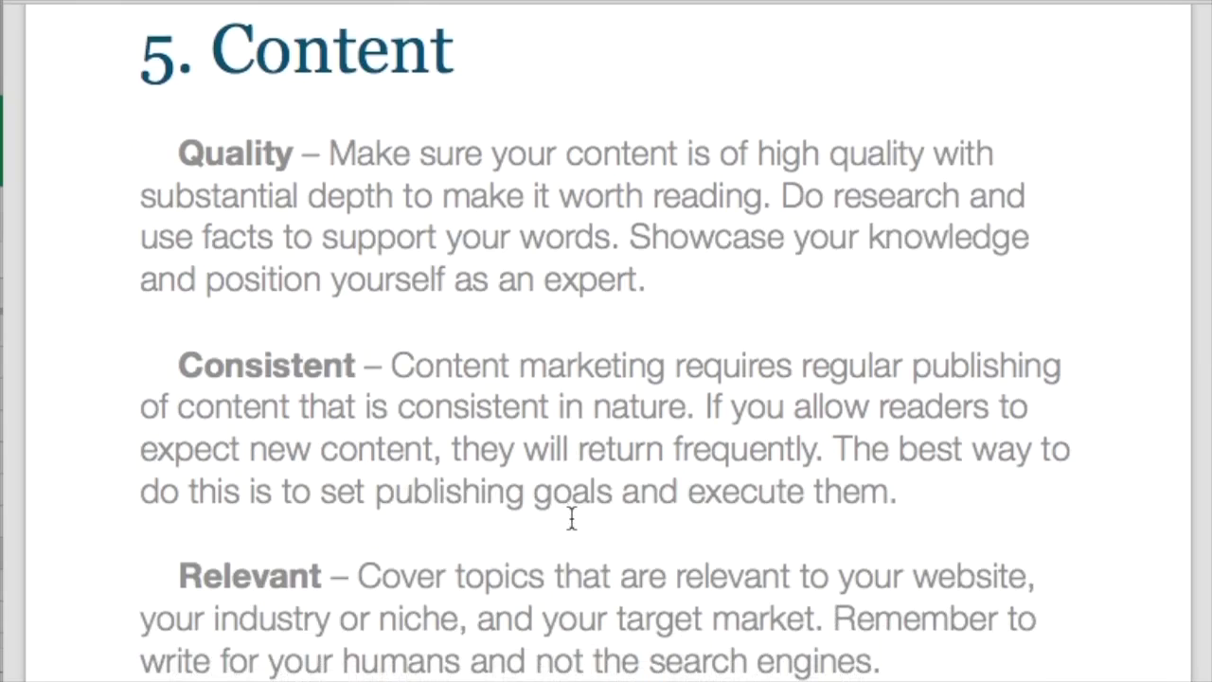
{"action": "scroll", "coordinate": [571, 516], "scroll_direction": "down", "scroll_amount": 12}
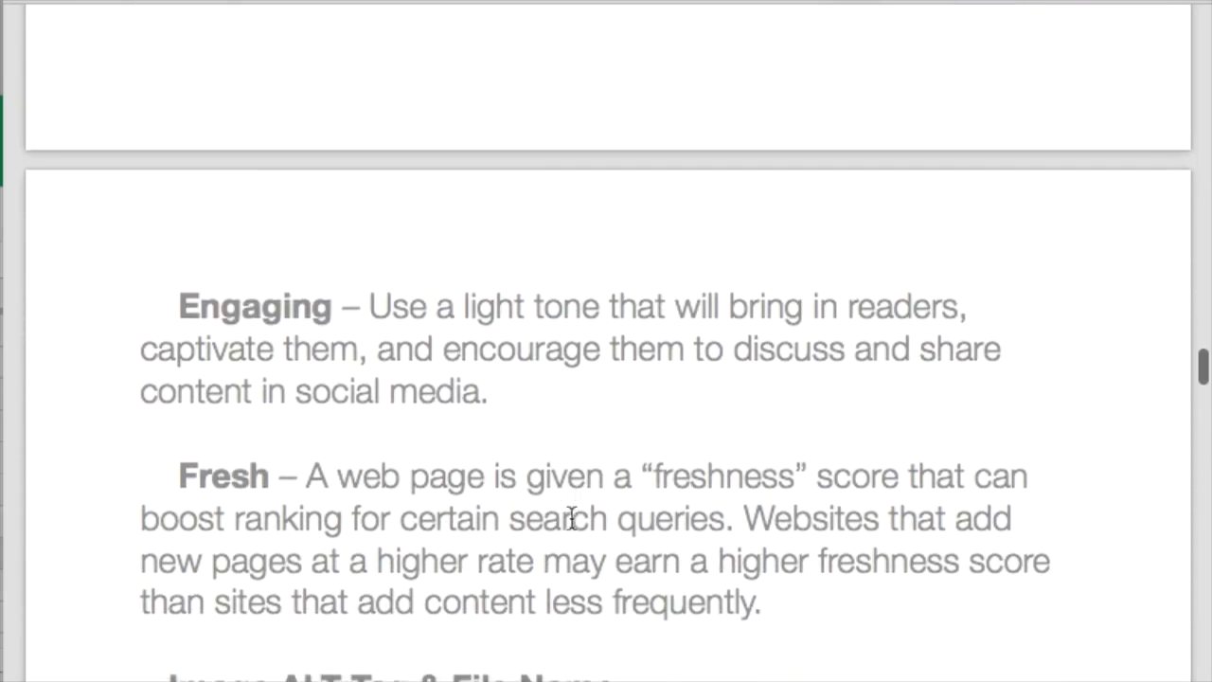
{"action": "scroll", "coordinate": [571, 517], "scroll_direction": "down", "scroll_amount": 5}
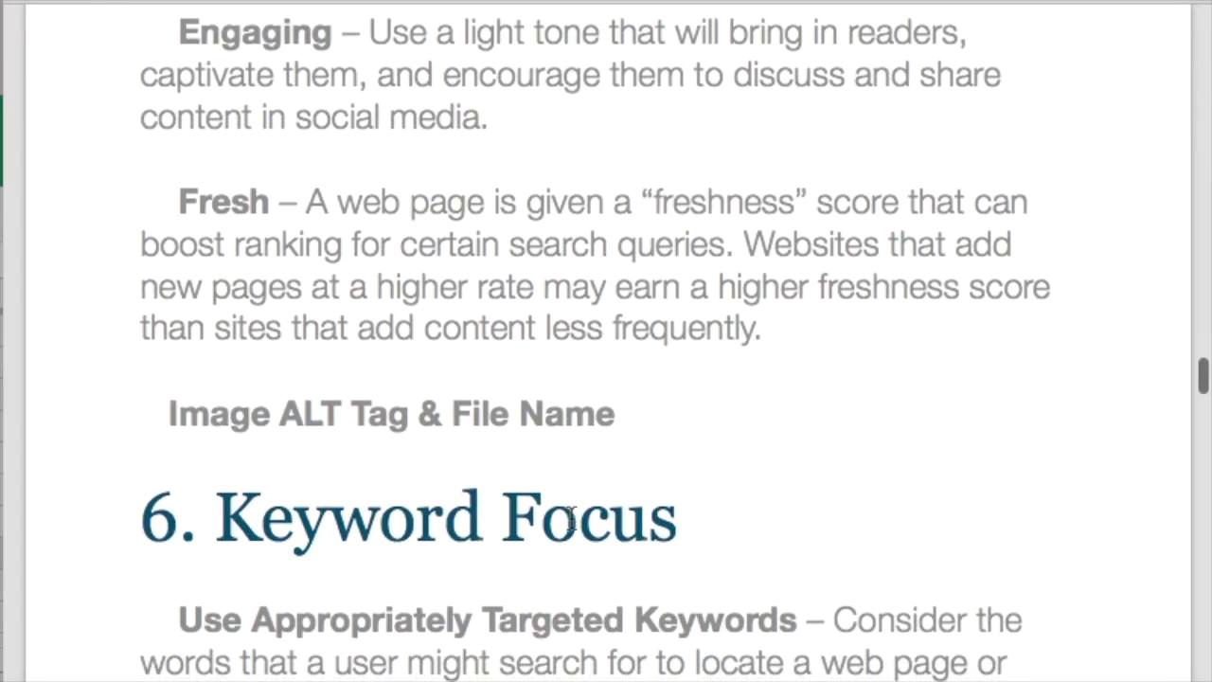
{"action": "scroll", "coordinate": [571, 518], "scroll_direction": "up", "scroll_amount": 6}
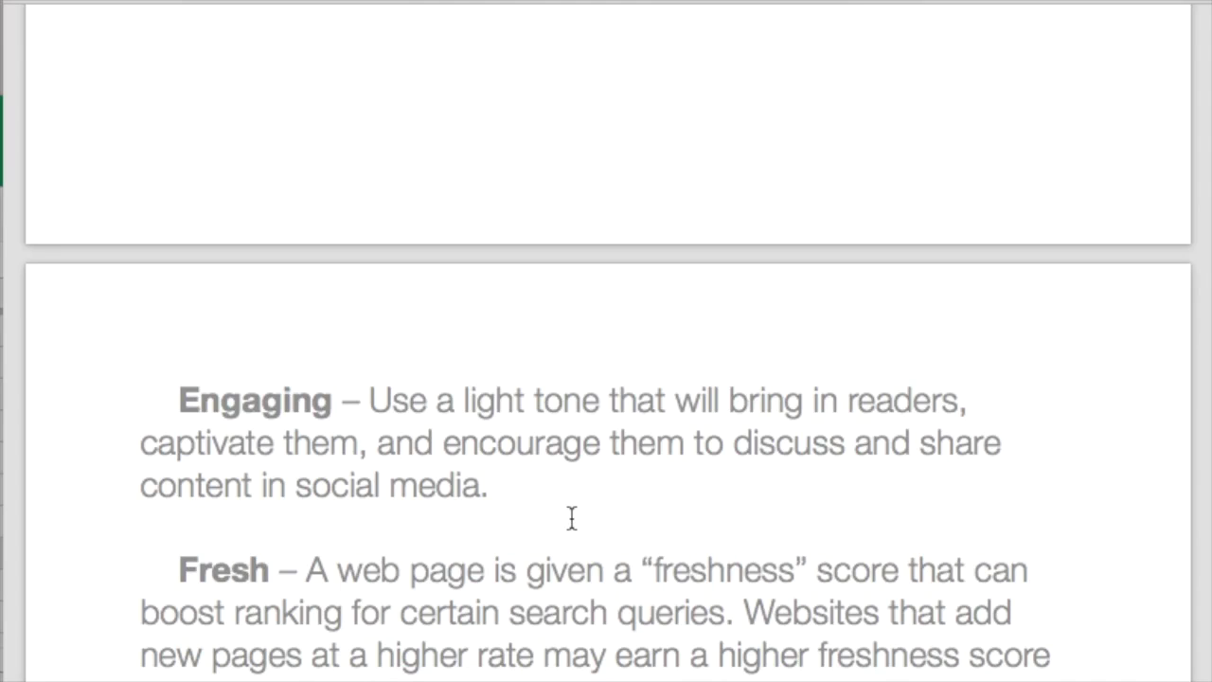
{"action": "scroll", "coordinate": [572, 518], "scroll_direction": "up", "scroll_amount": 15}
{"action": "scroll", "coordinate": [572, 520], "scroll_direction": "down", "scroll_amount": 6}
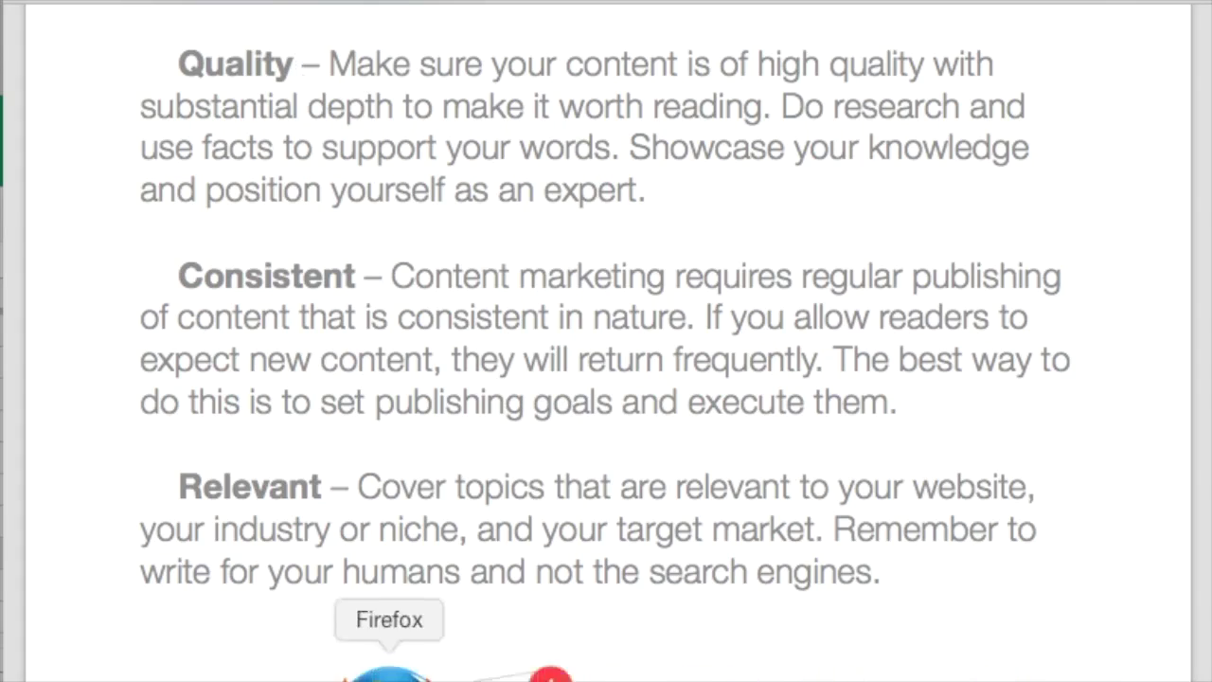
- Return to the DevsTeam SEO Audit spreadsheet and enter the Content item "Quality (Uniqueness, Lenght, Presentation, Error Free)" in cell B22
{"action": "left_click", "coordinate": [420, 671]}
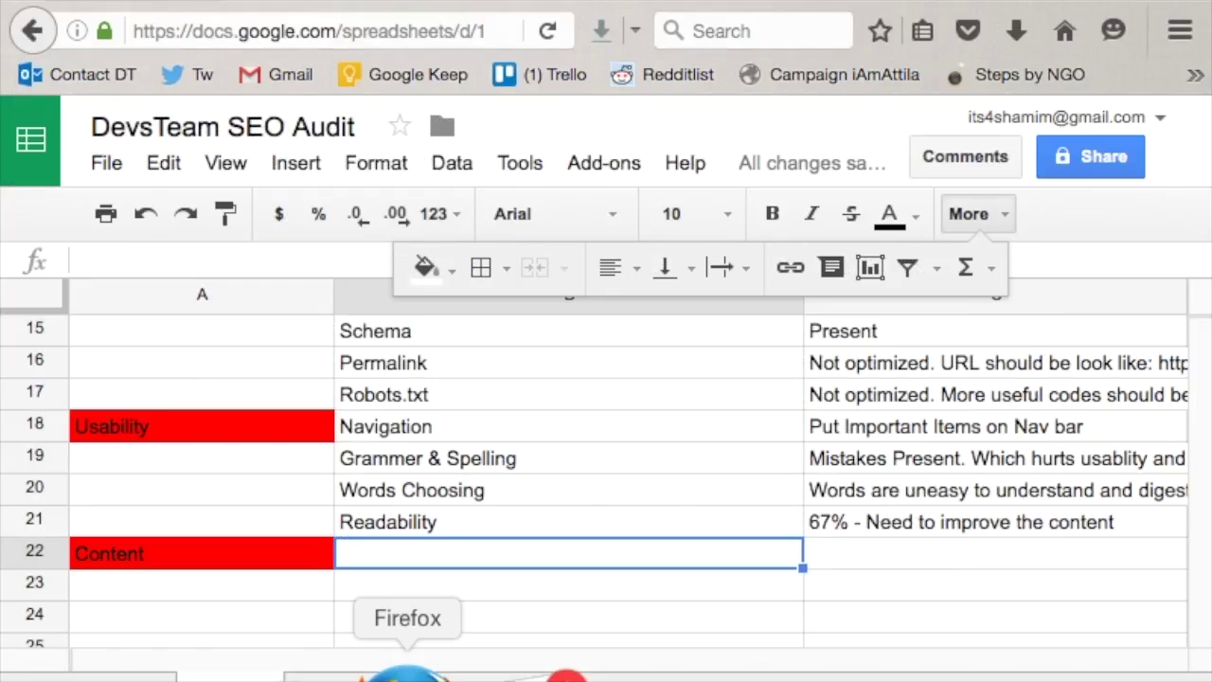
{"action": "double_click", "coordinate": [404, 559]}
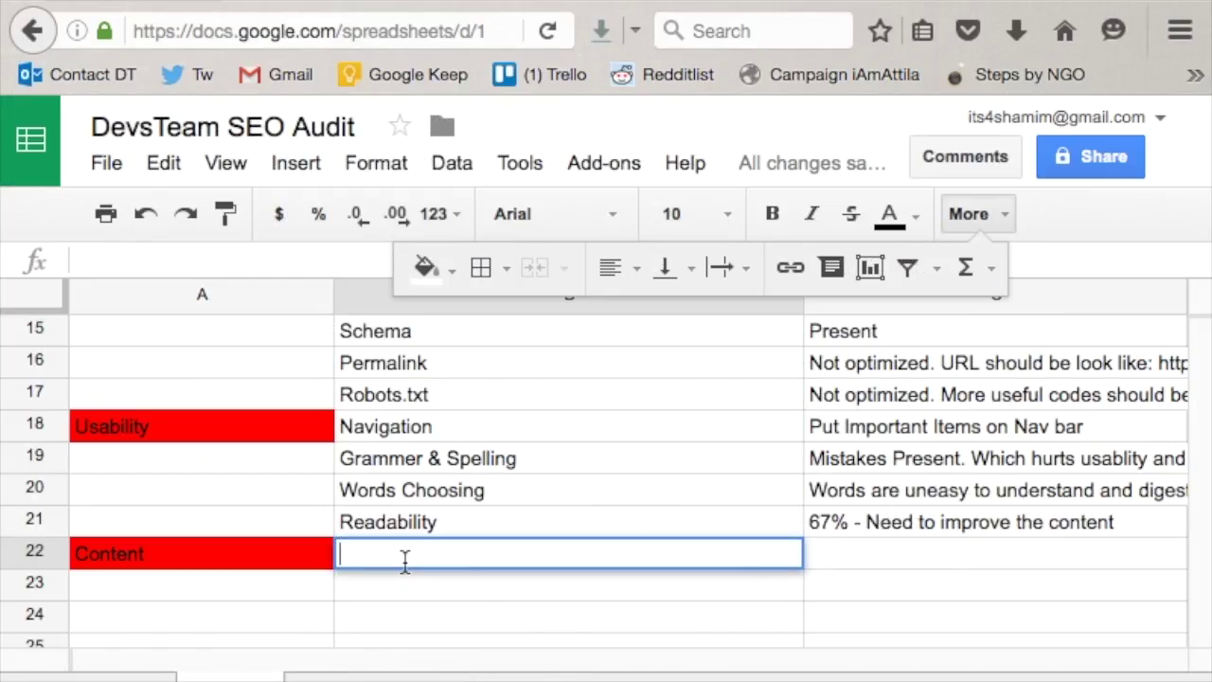
{"action": "type", "text": "Quao"}
{"action": "key", "text": "BackSpace"}
{"action": "type", "text": "lity"}
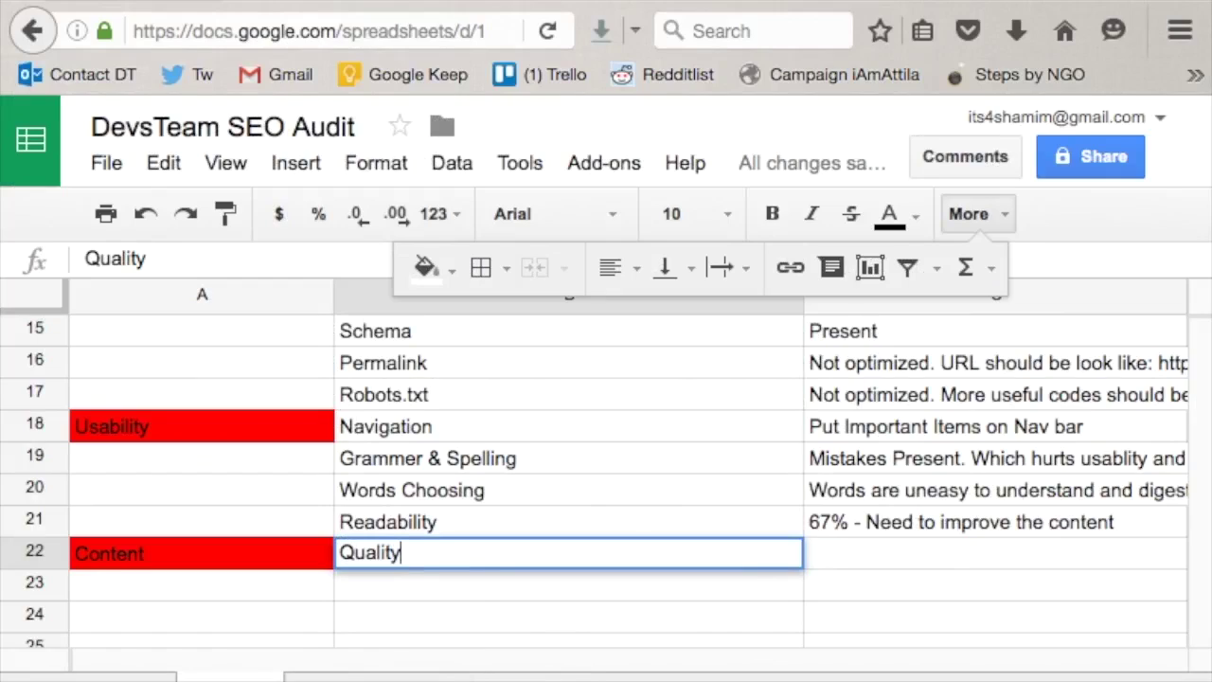
{"action": "type", "text": " (Uniqu"}
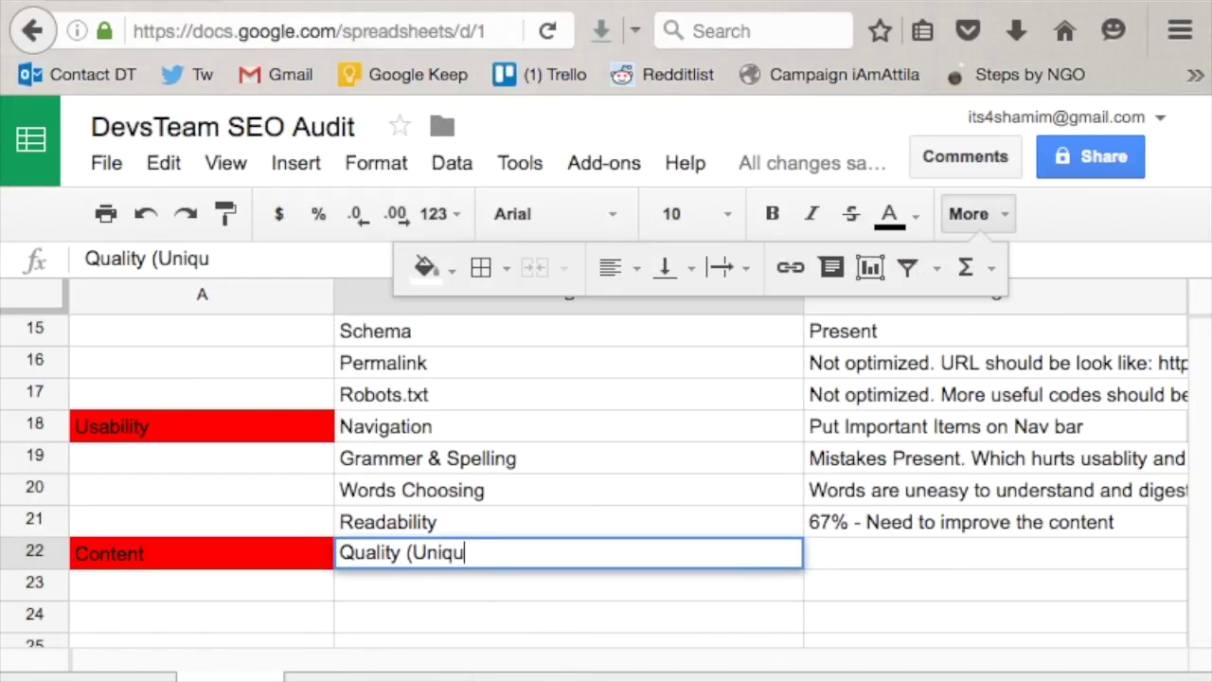
{"action": "key", "text": "BackSpace"}
{"action": "type", "text": "ueness, Lenght"}
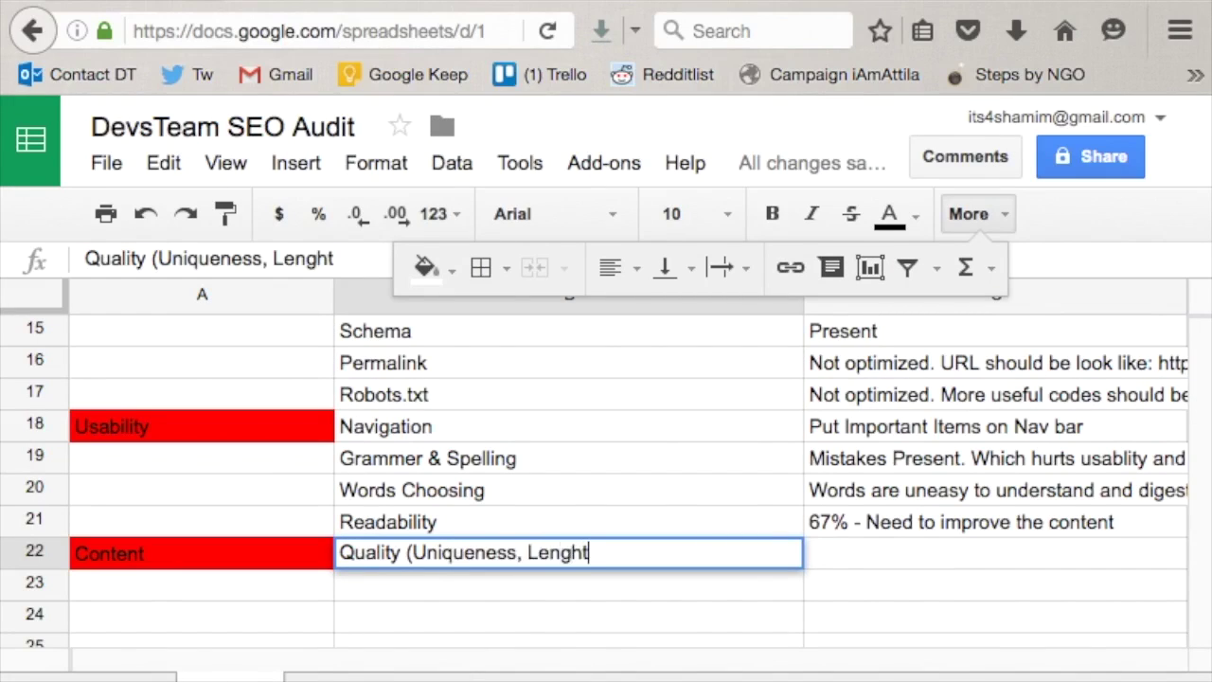
{"action": "type", "text": ", Presentati"}
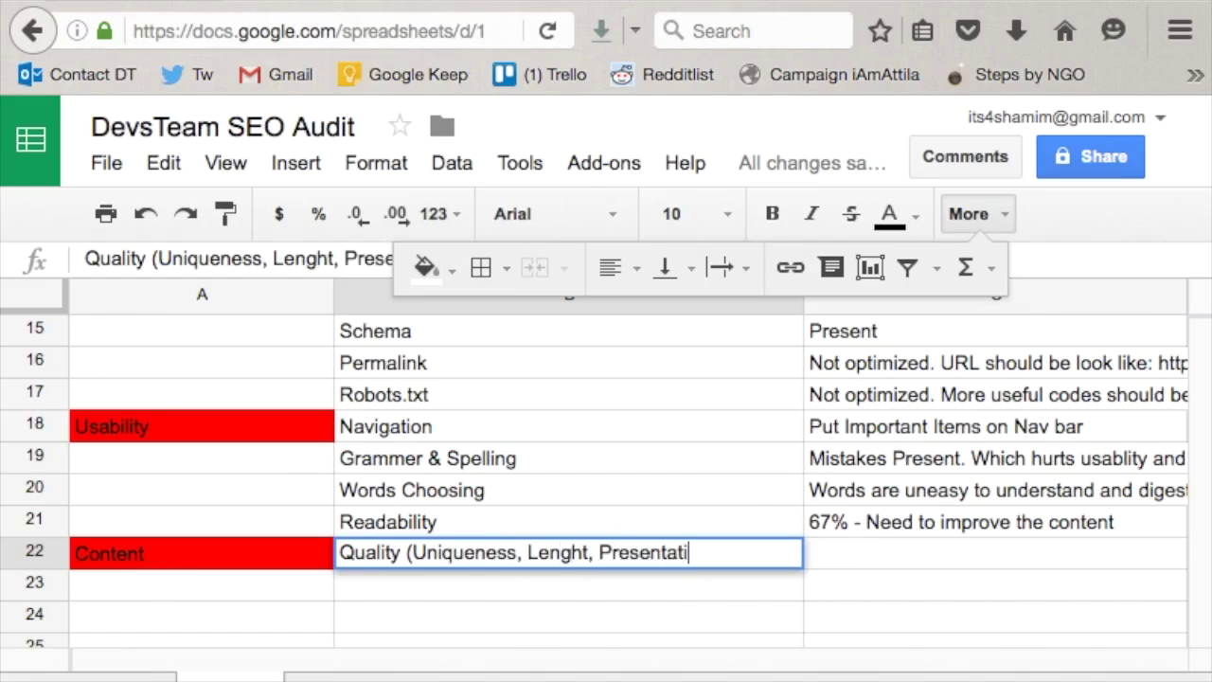
{"action": "type", "text": "on, Error F"}
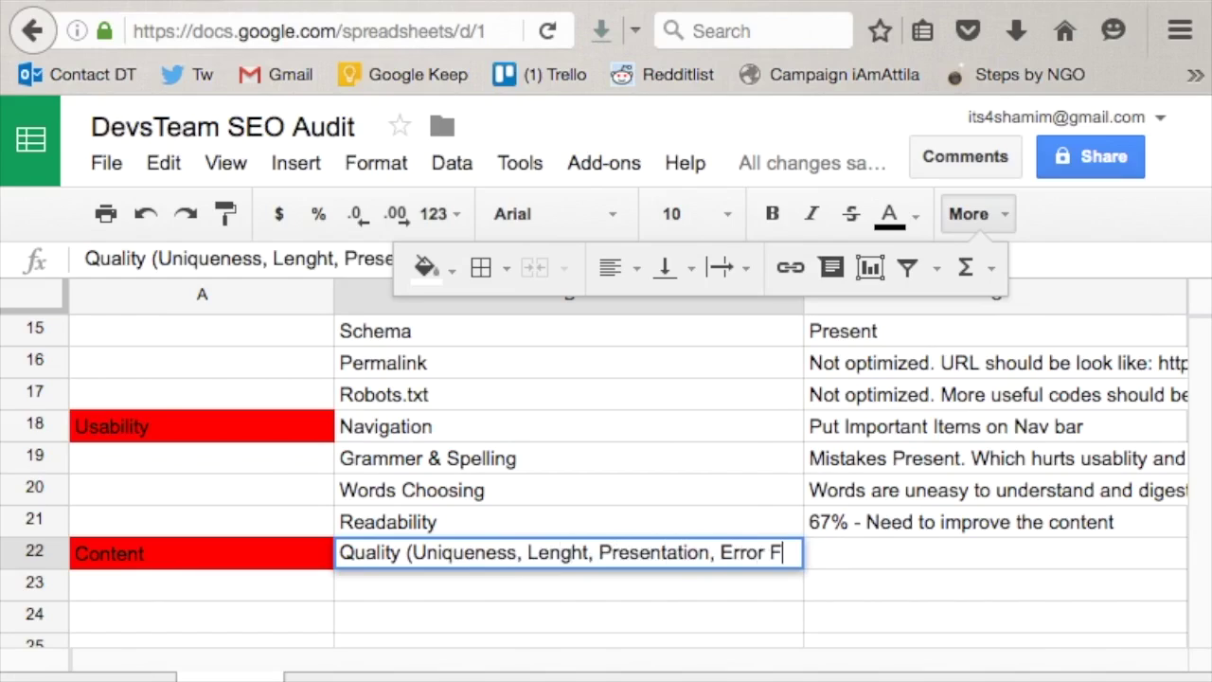
{"action": "type", "text": "ree)"}
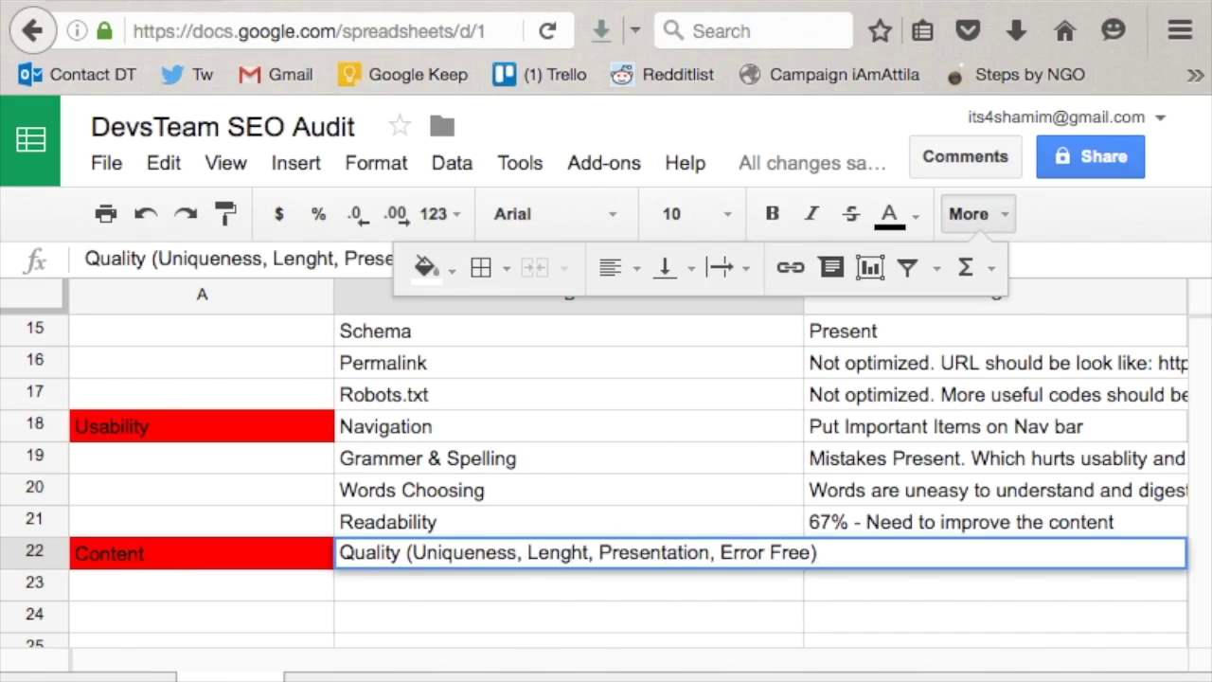
{"action": "left_click", "coordinate": [482, 646]}
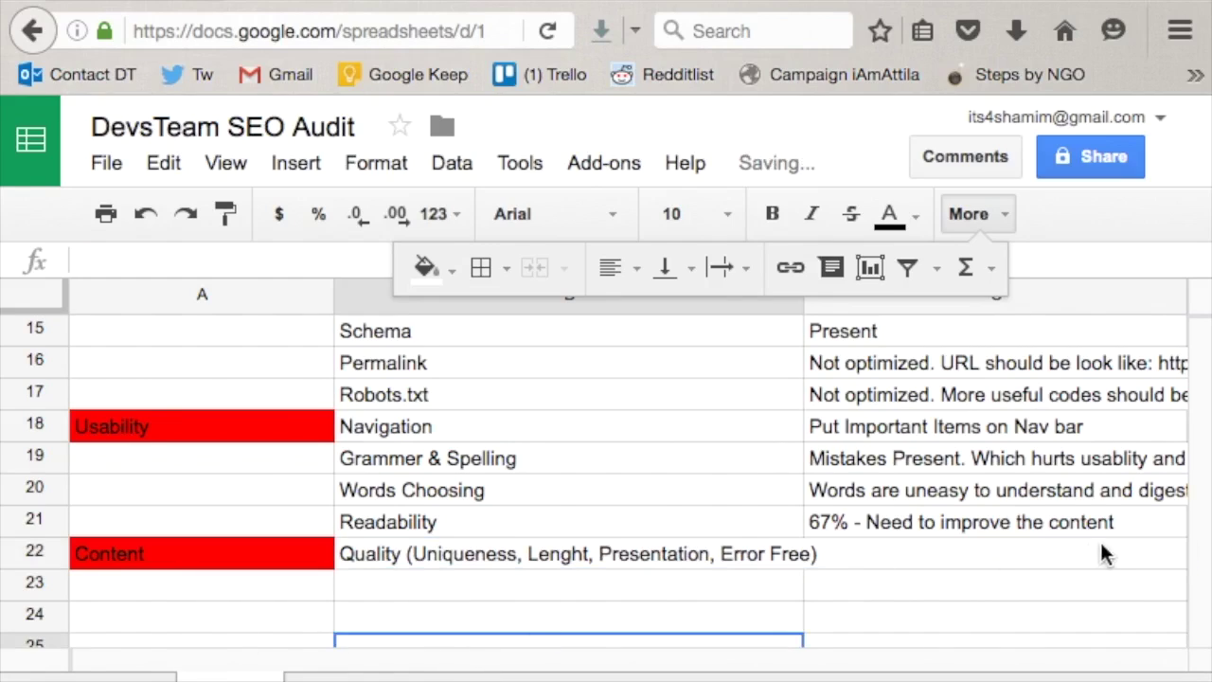
- Enter the Quality comment "Absent- improve the contet." in cell C22, and switch back to the checklist document
{"action": "double_click", "coordinate": [926, 552]}
{"action": "type", "text": "Absent-"}
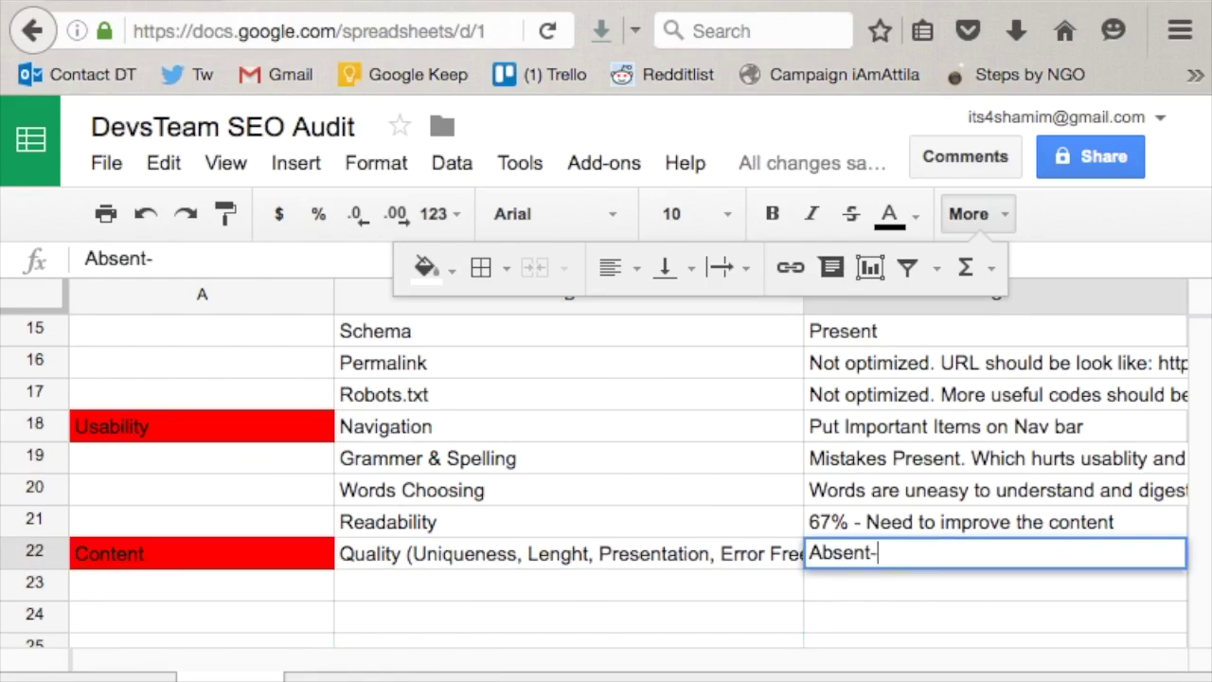
{"action": "type", "text": " improve the contet."}
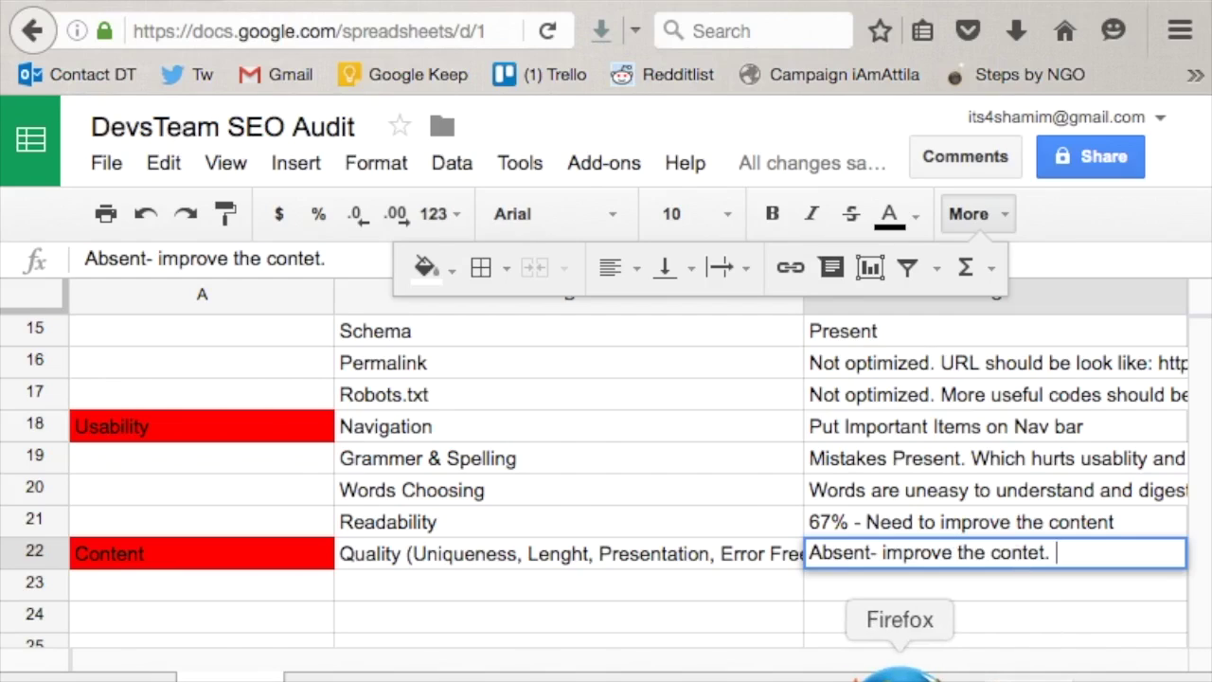
{"action": "left_click", "coordinate": [957, 671]}
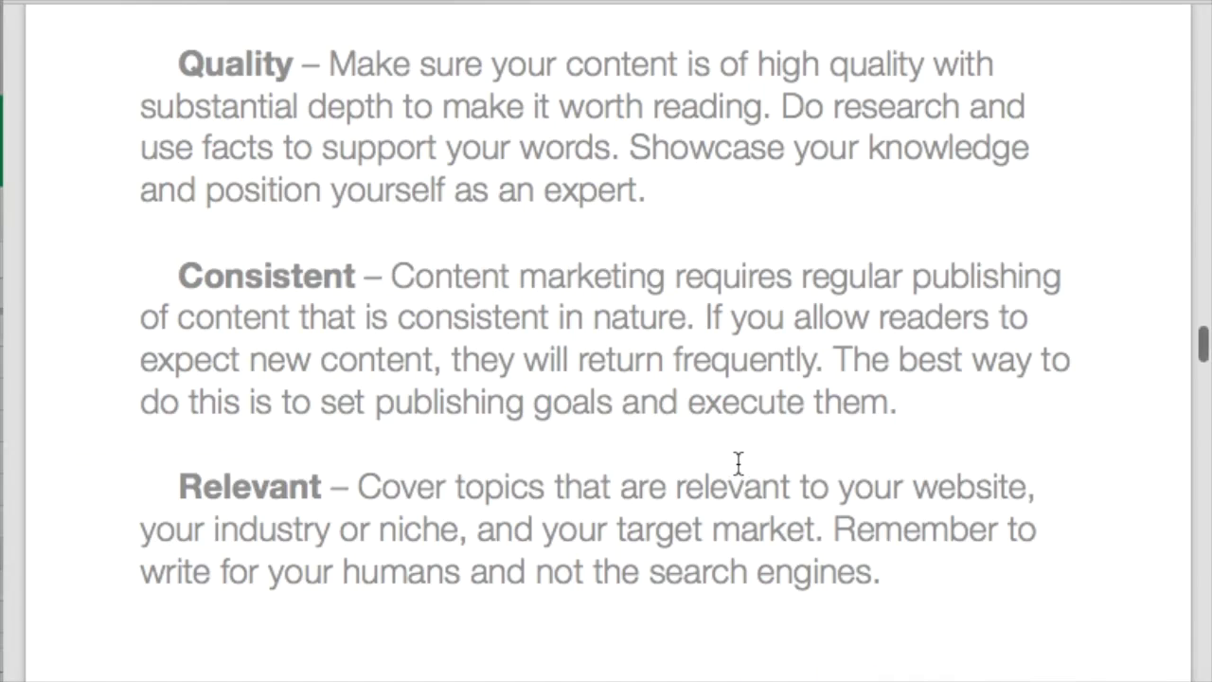
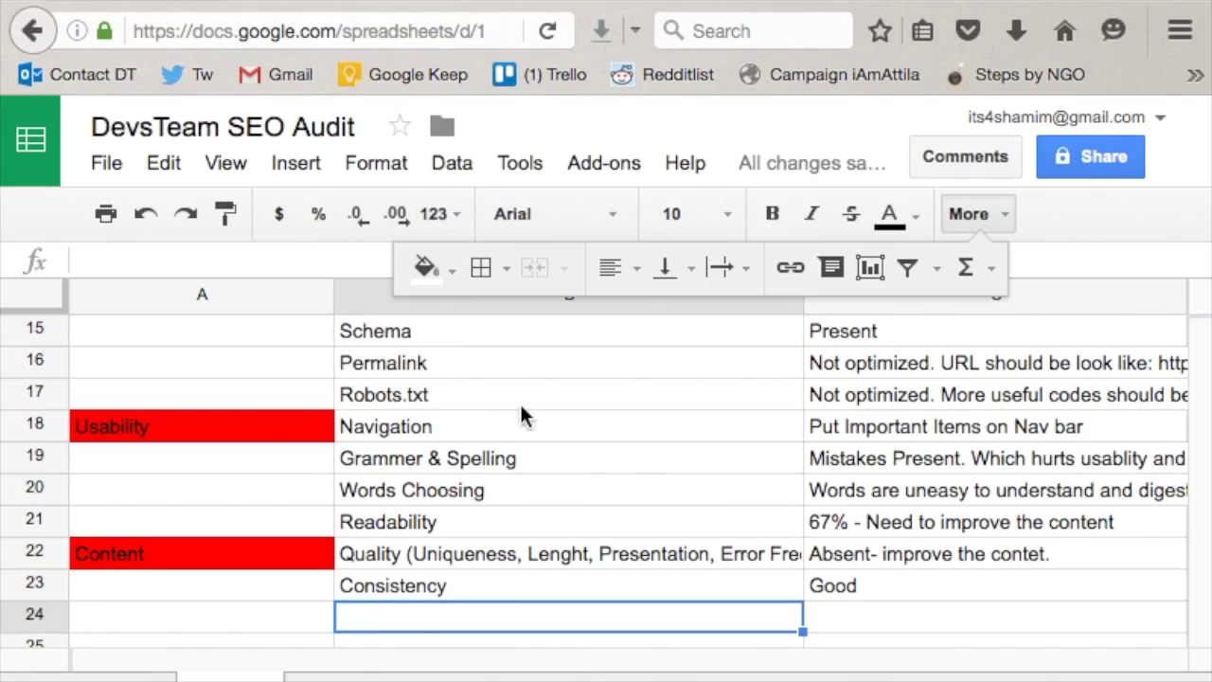
- Switch to the devsteam.com homepage and look through its service, Featured On and Recent Project sections
{"action": "key", "text": "super+Left"}
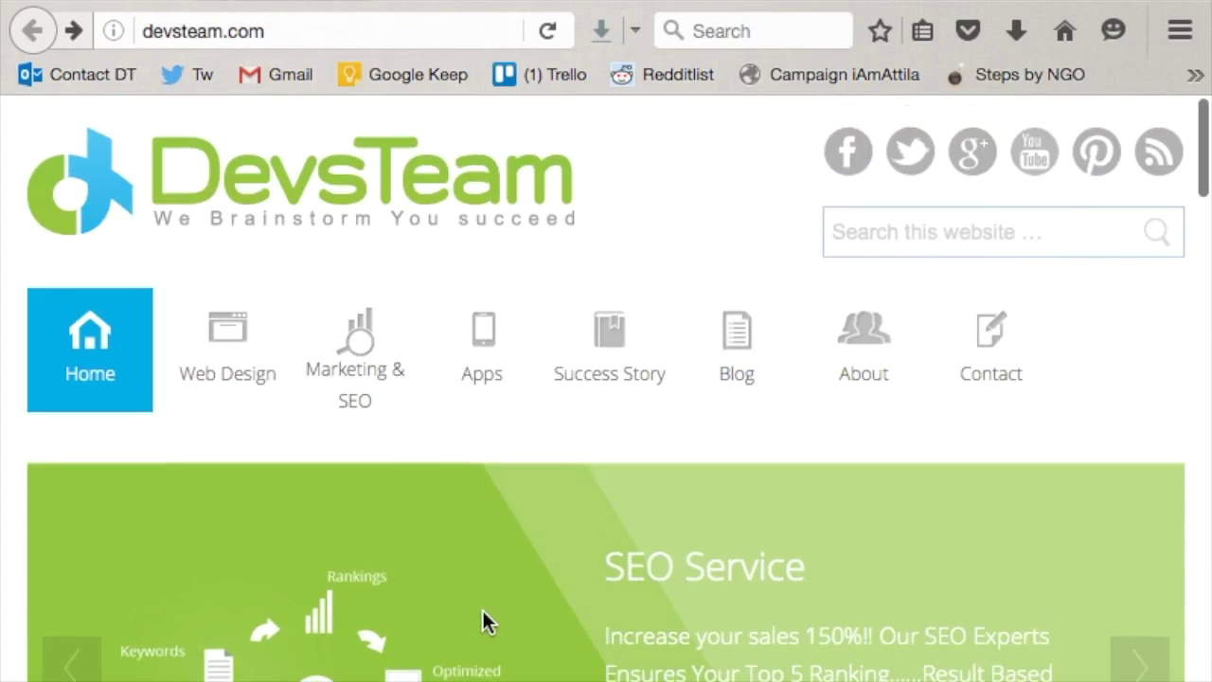
{"action": "scroll", "coordinate": [136, 386], "scroll_direction": "down", "scroll_amount": 10}
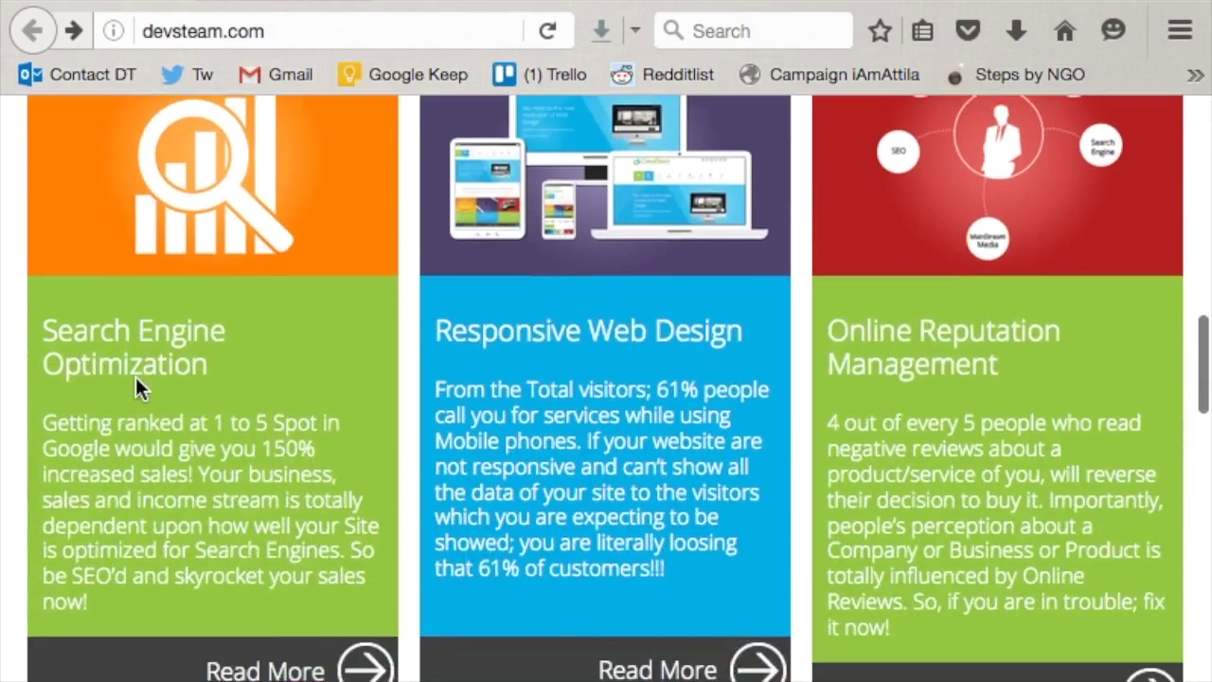
{"action": "scroll", "coordinate": [135, 387], "scroll_direction": "up", "scroll_amount": 6}
{"action": "scroll", "coordinate": [297, 236], "scroll_direction": "down", "scroll_amount": 10}
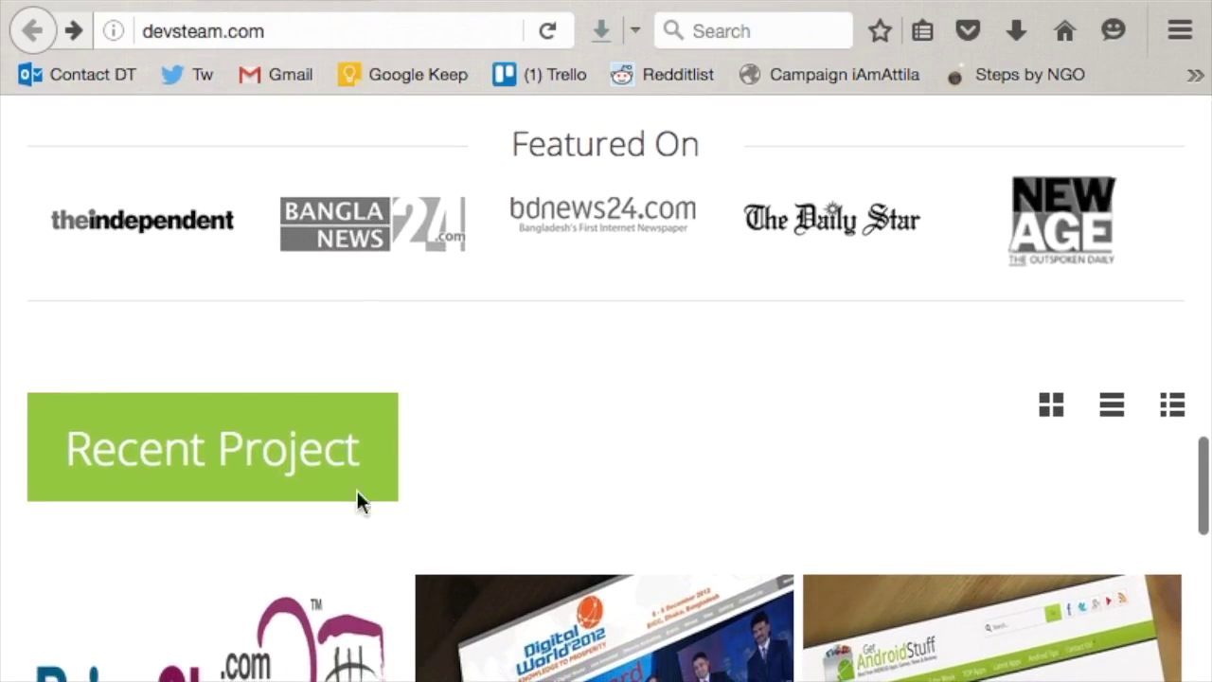
{"action": "scroll", "coordinate": [358, 502], "scroll_direction": "down", "scroll_amount": 5}
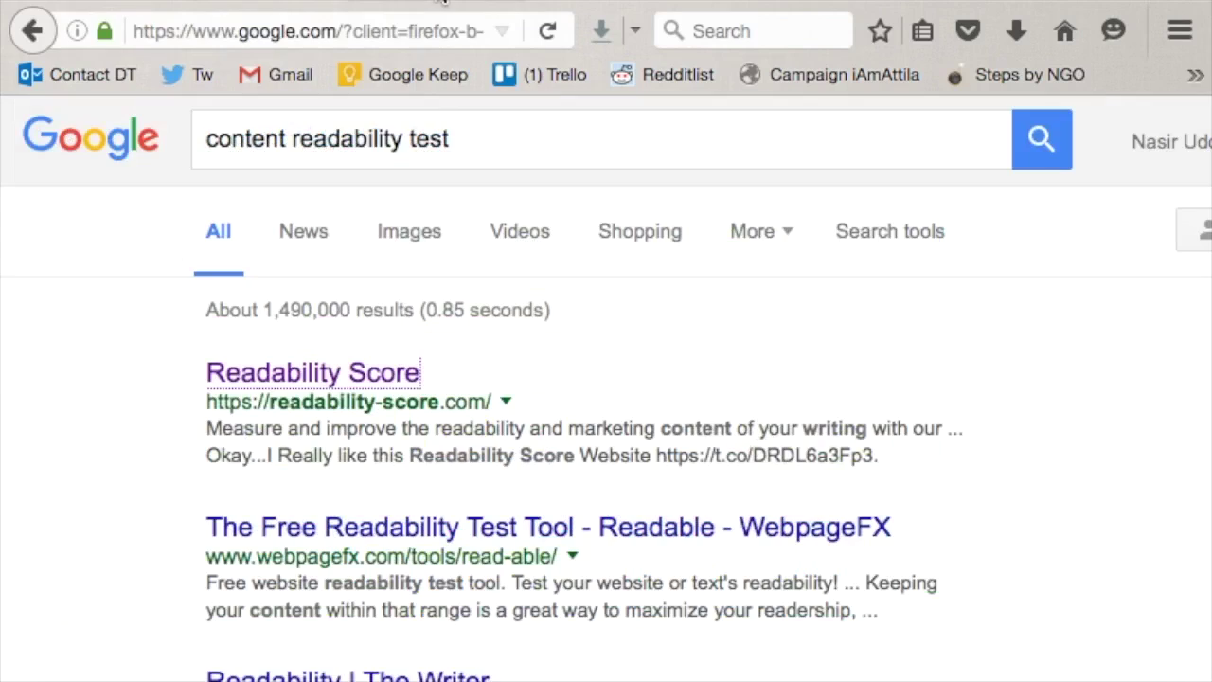
{"action": "left_click", "coordinate": [289, 6]}
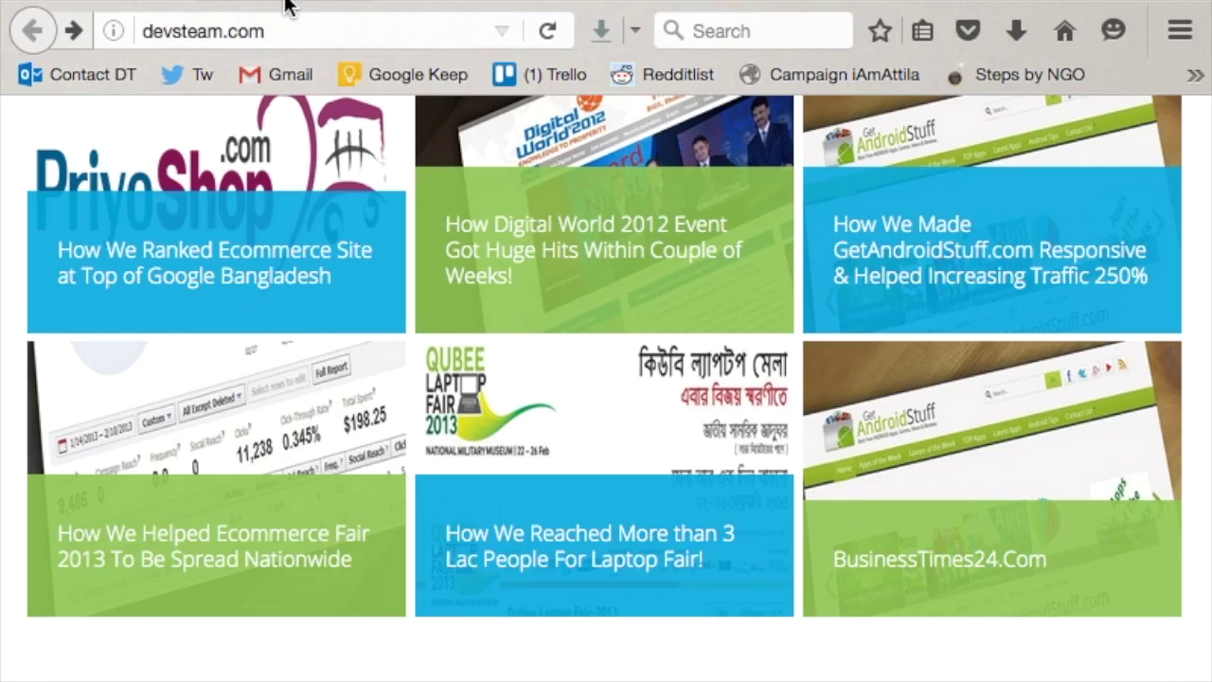
- Open the page source of devsteam.com and search it for "alt" to reach the first image tags
{"action": "key", "text": "super+u"}
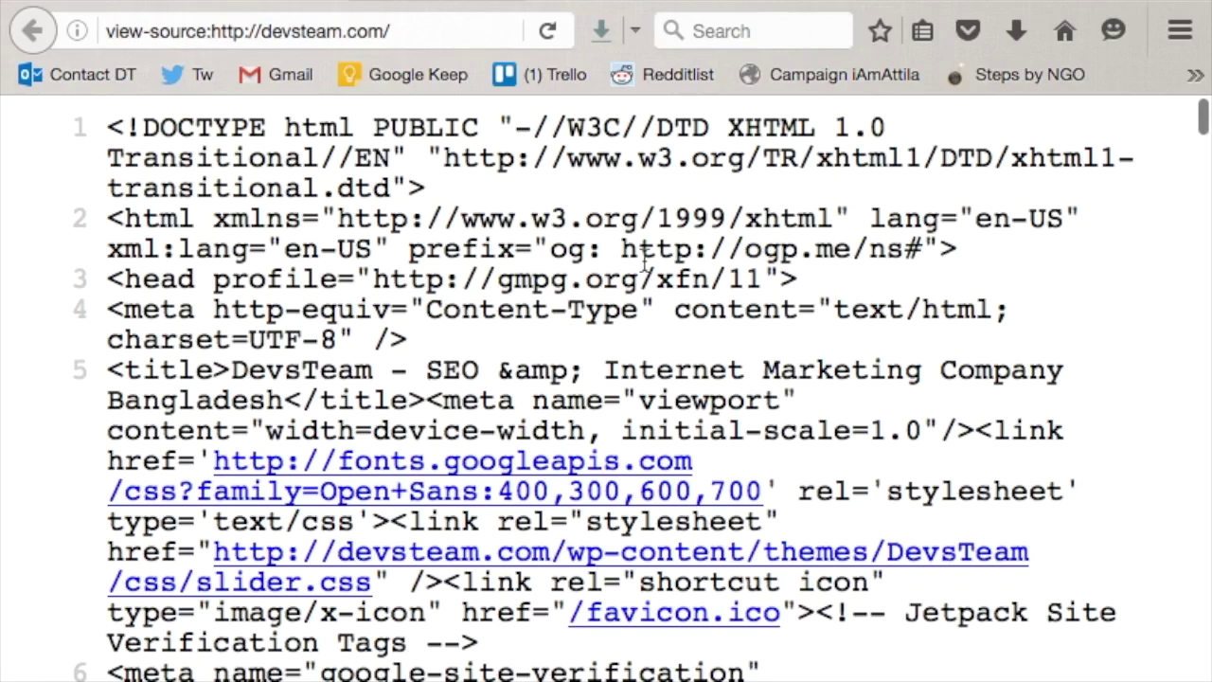
{"action": "key", "text": "super+f"}
{"action": "type", "text": "alt"}
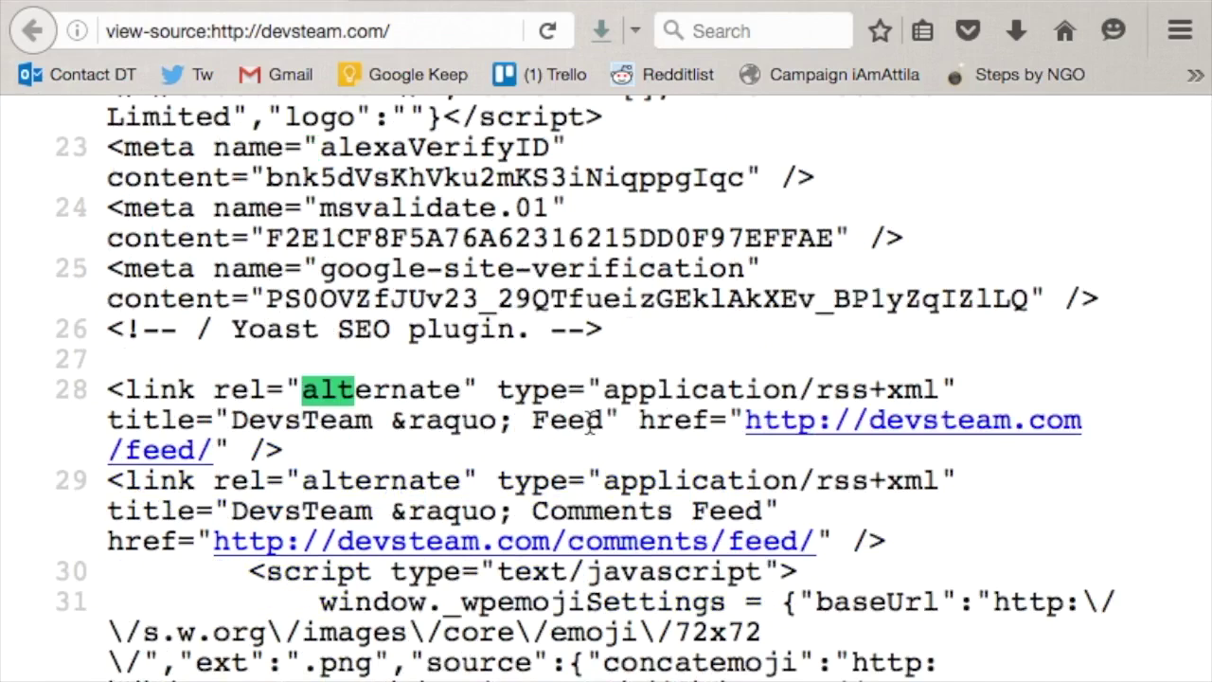
{"action": "scroll", "coordinate": [590, 426], "scroll_direction": "down", "scroll_amount": 1}
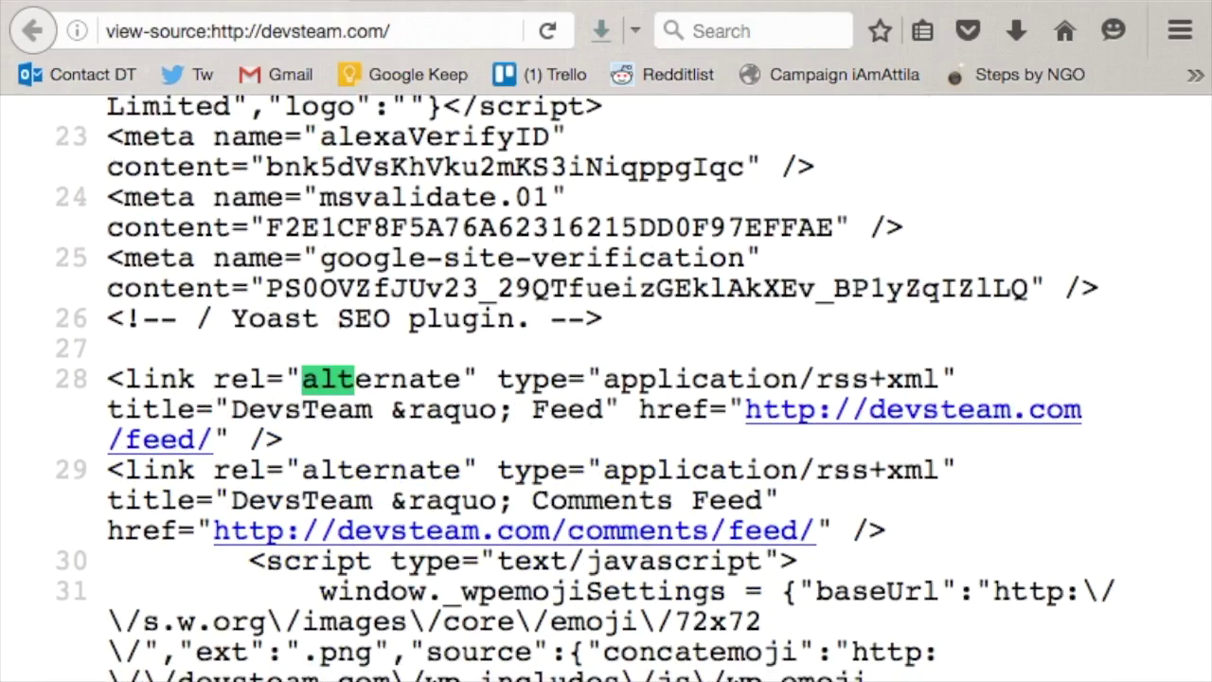
{"action": "scroll", "coordinate": [606, 378], "scroll_direction": "down", "scroll_amount": 5}
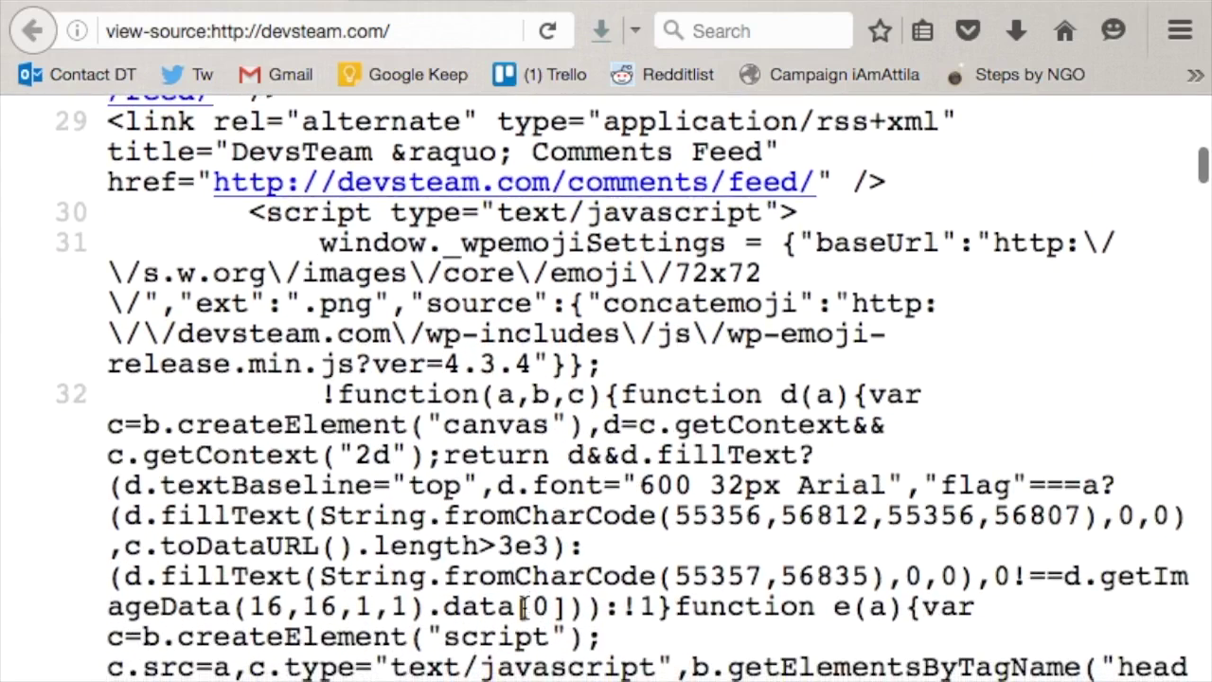
{"action": "key", "text": "Return"}
{"action": "key", "text": "Return"}
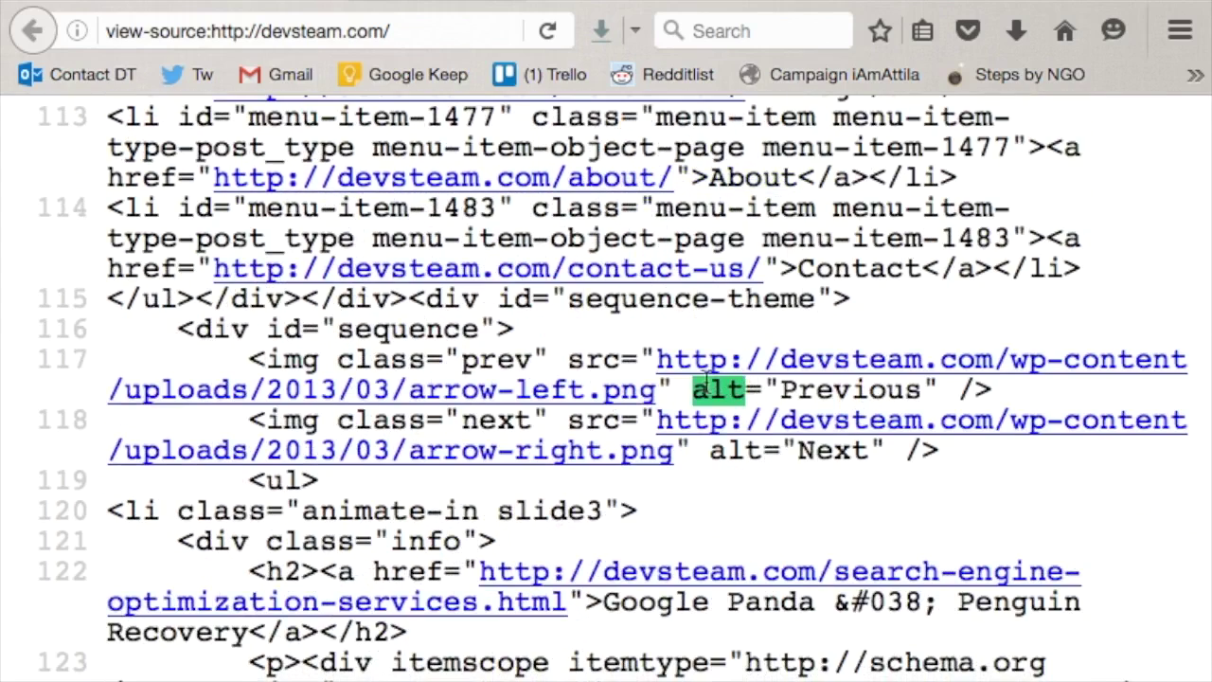
- Go through the next "alt" matches in the source, checking the alt texts and file names of the arrow and slide images
{"action": "double_click", "coordinate": [744, 396]}
{"action": "left_click_drag", "start_coordinate": [744, 396], "coordinate": [941, 392]}
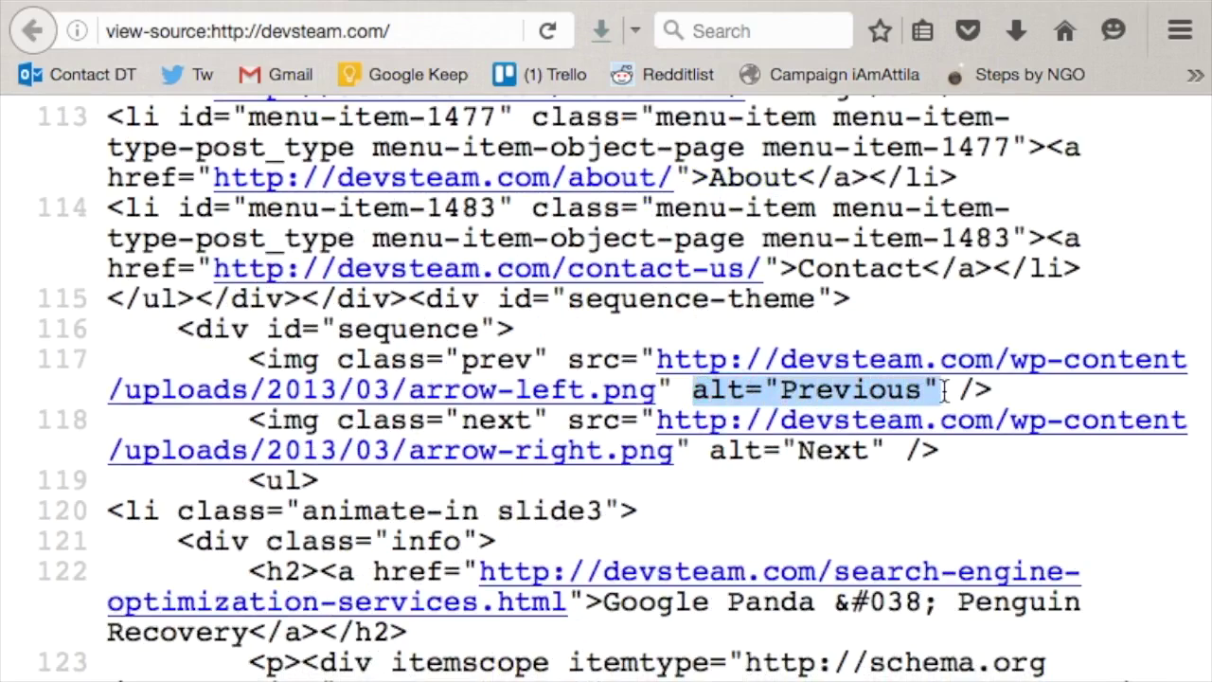
{"action": "key", "text": "super+g"}
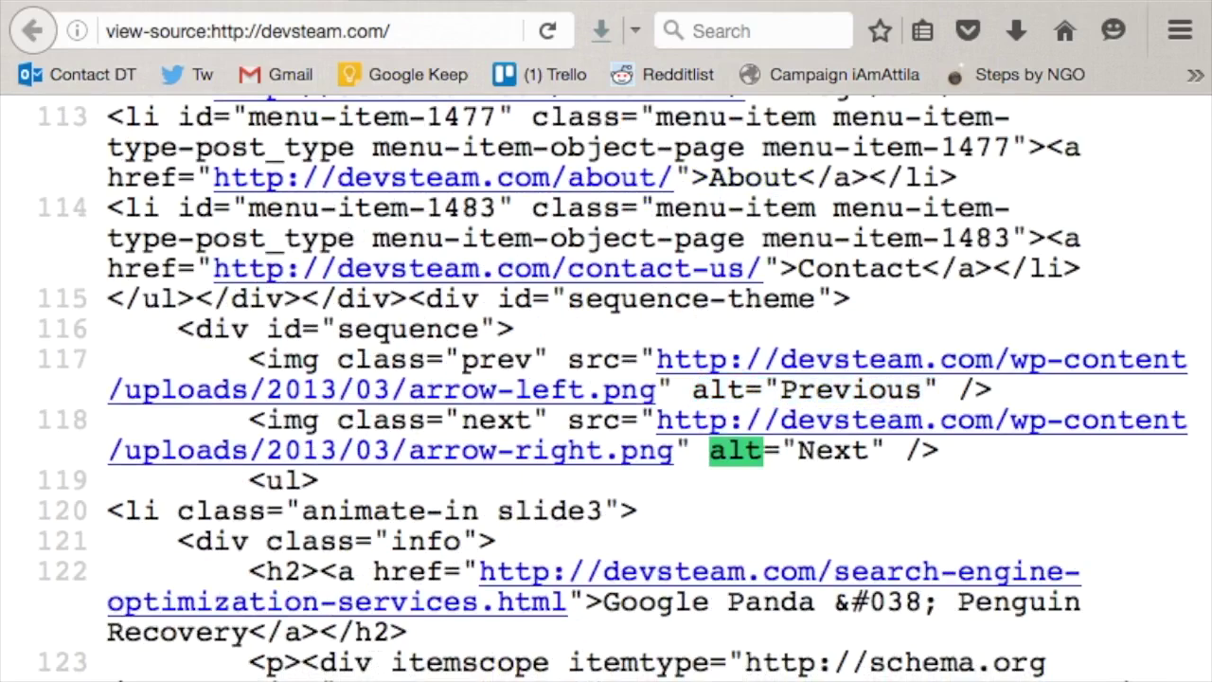
{"action": "key", "text": "super+g"}
{"action": "left_click_drag", "start_coordinate": [676, 389], "coordinate": [657, 420]}
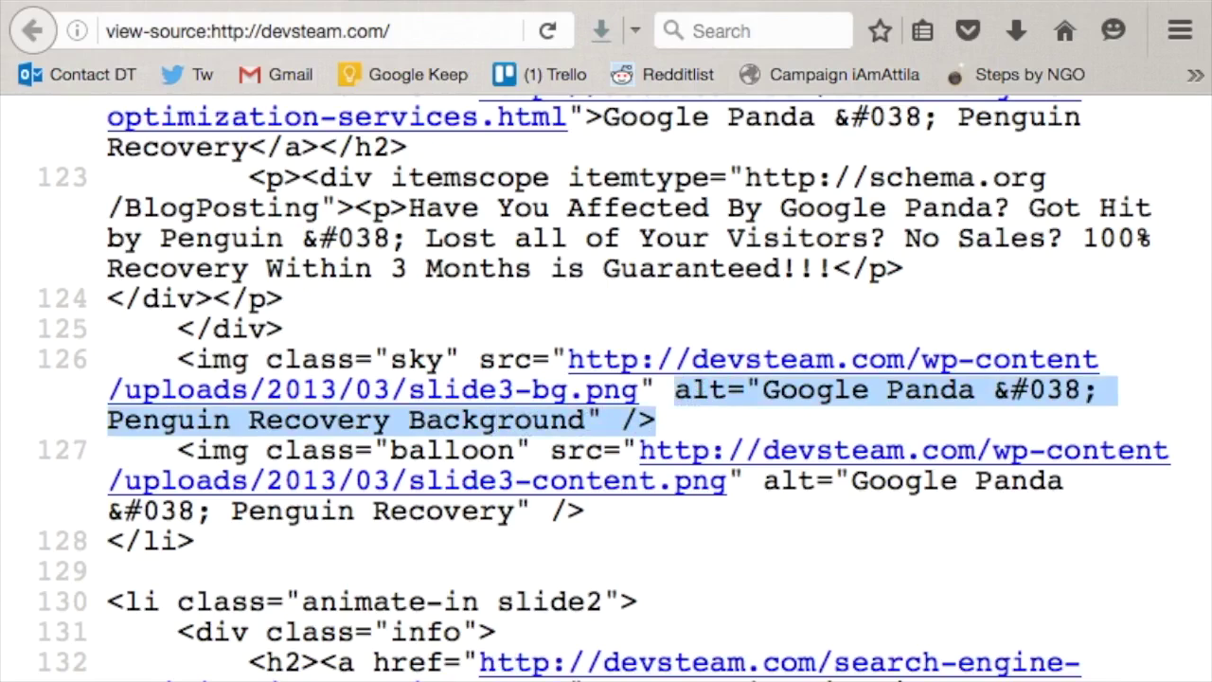
{"action": "key", "text": "super+g"}
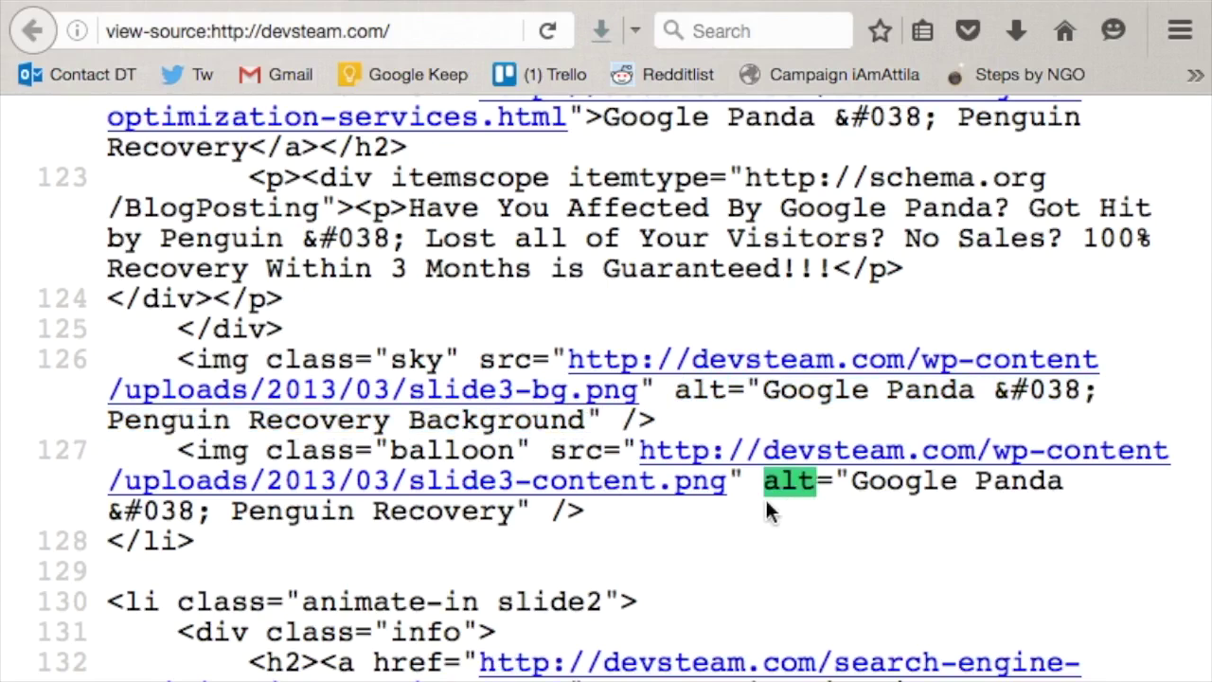
{"action": "key", "text": "super+g"}
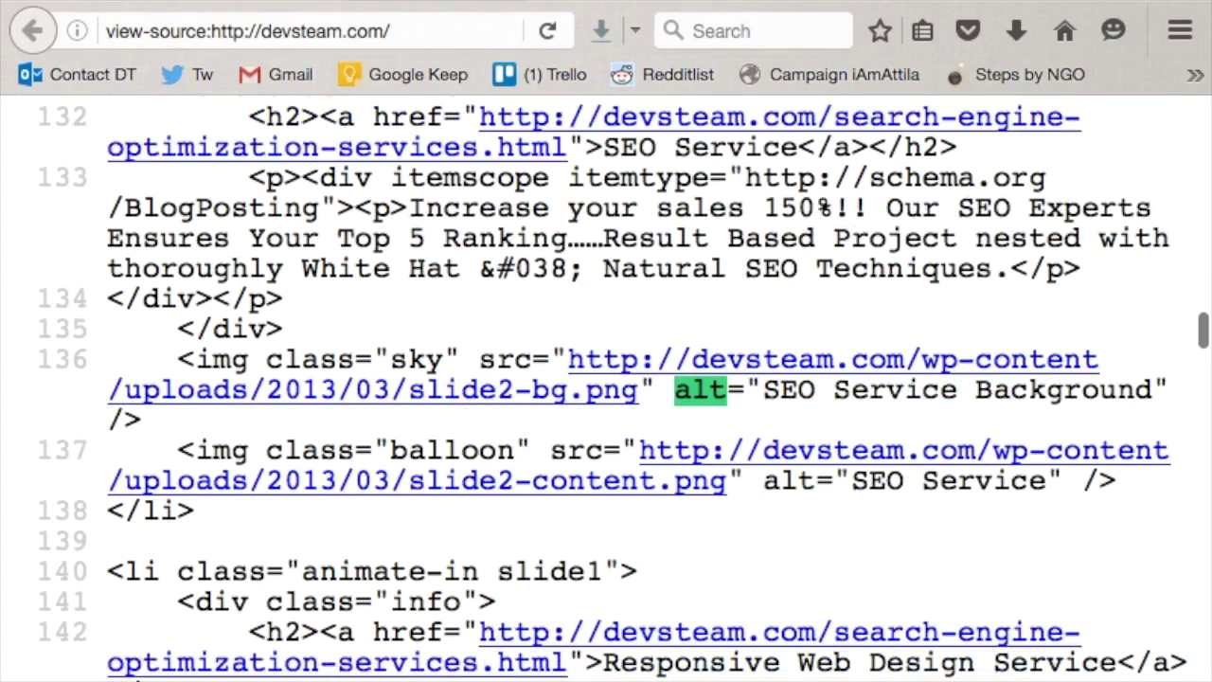
{"action": "left_click_drag", "start_coordinate": [1153, 389], "coordinate": [642, 382]}
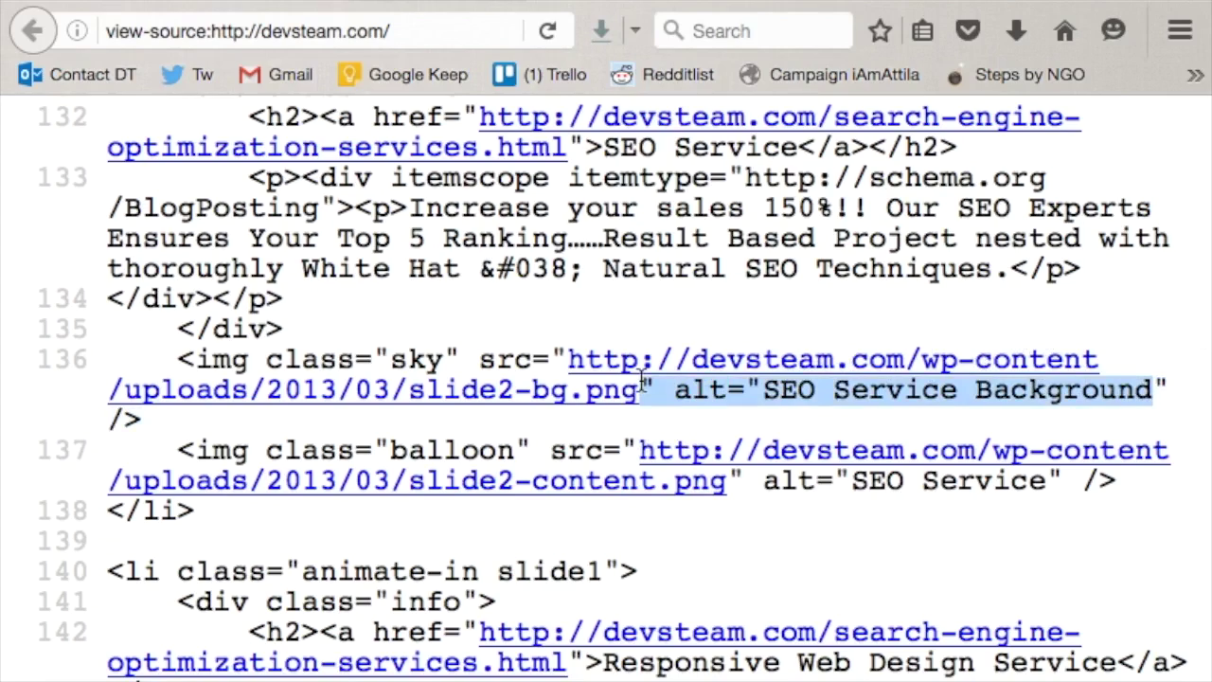
- Return to the DevsTeam SEO Audit spreadsheet and enter the Content item "ALT Tag & File name" in cell B24
{"action": "key", "text": "ctrl+Tab"}
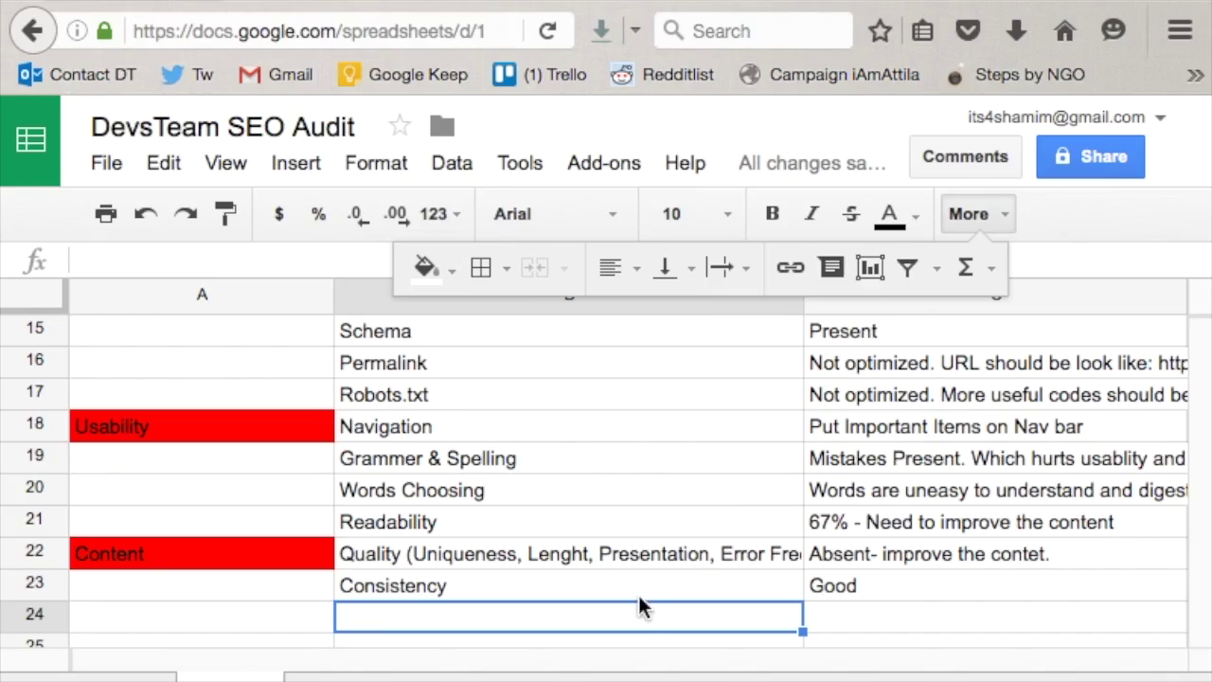
{"action": "type", "text": "AL"}
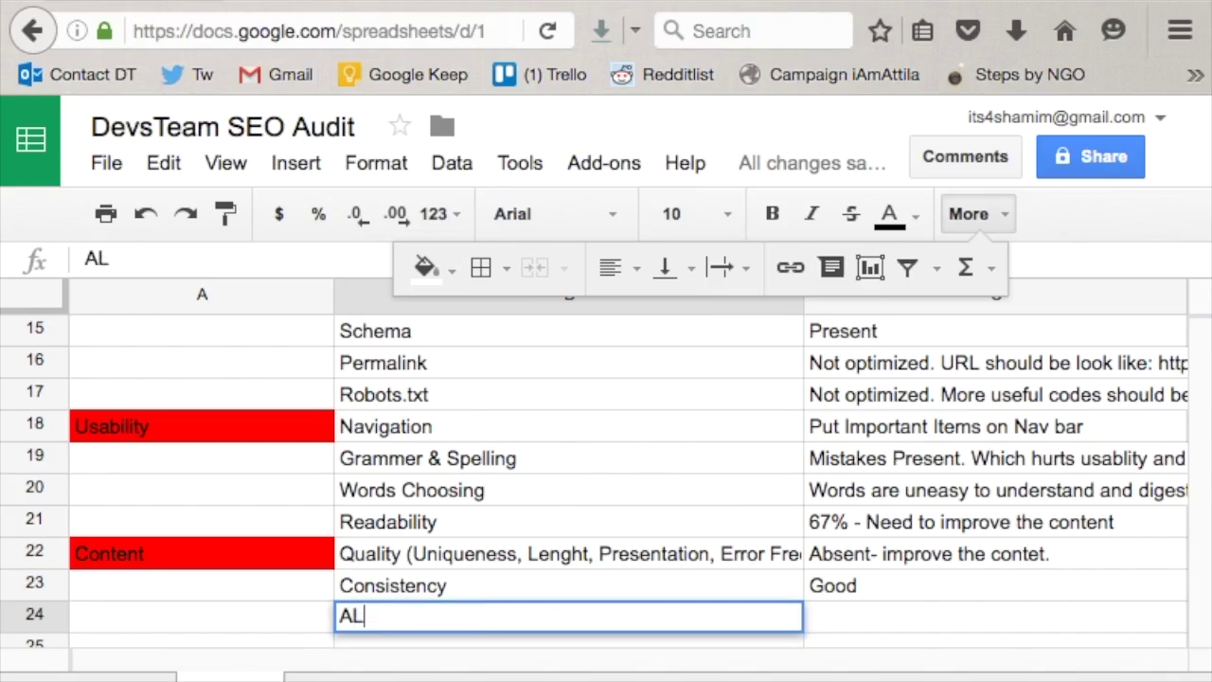
{"action": "type", "text": "T GTa"}
{"action": "key", "text": "BackSpace"}
{"action": "key", "text": "BackSpace"}
{"action": "key", "text": "BackSpace"}
{"action": "type", "text": "gta"}
{"action": "key", "text": "BackSpace"}
{"action": "key", "text": "BackSpace"}
{"action": "key", "text": "BackSpace"}
{"action": "type", "text": "Tag 7 Fi"}
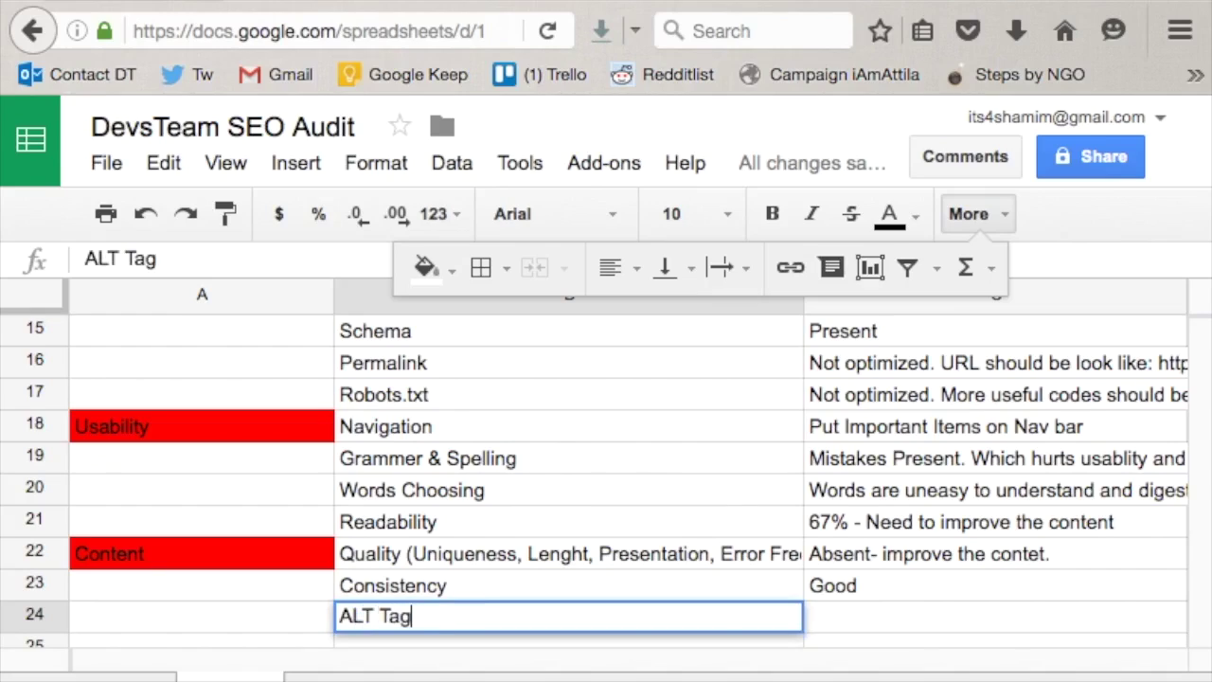
{"action": "key", "text": "BackSpace"}
{"action": "key", "text": "BackSpace"}
{"action": "key", "text": "BackSpace"}
{"action": "key", "text": "BackSpace"}
{"action": "type", "text": "& File"}
{"action": "key", "text": "BackSpace"}
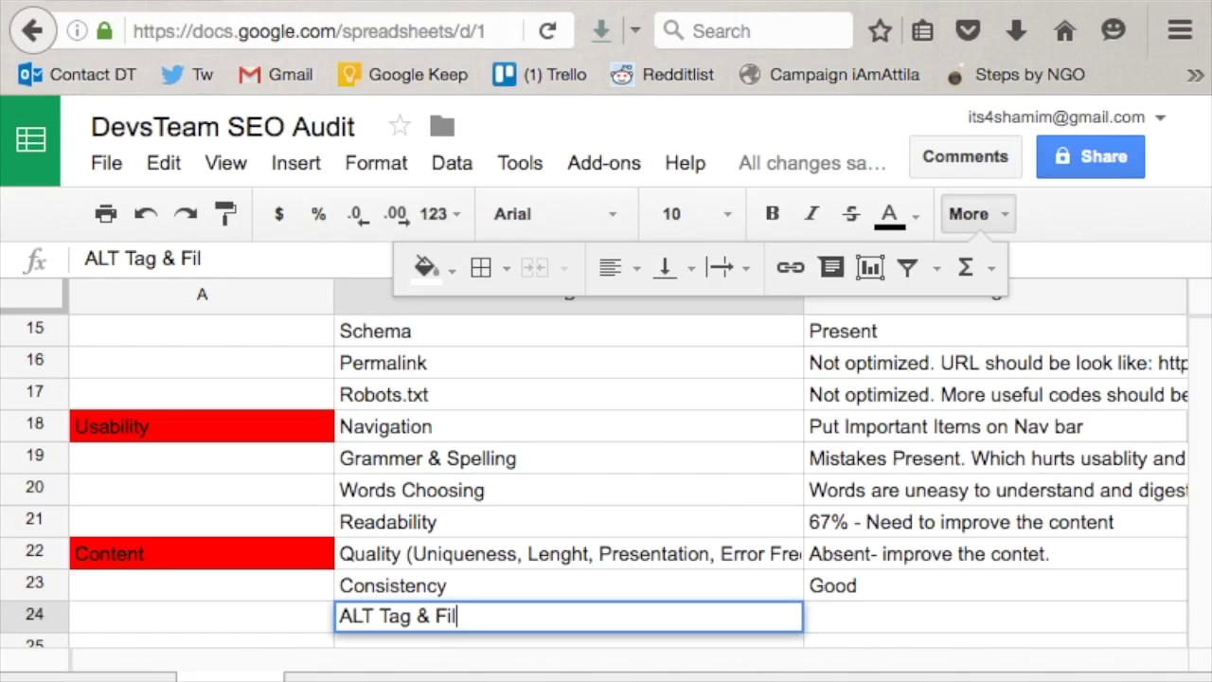
{"action": "type", "text": "e name"}
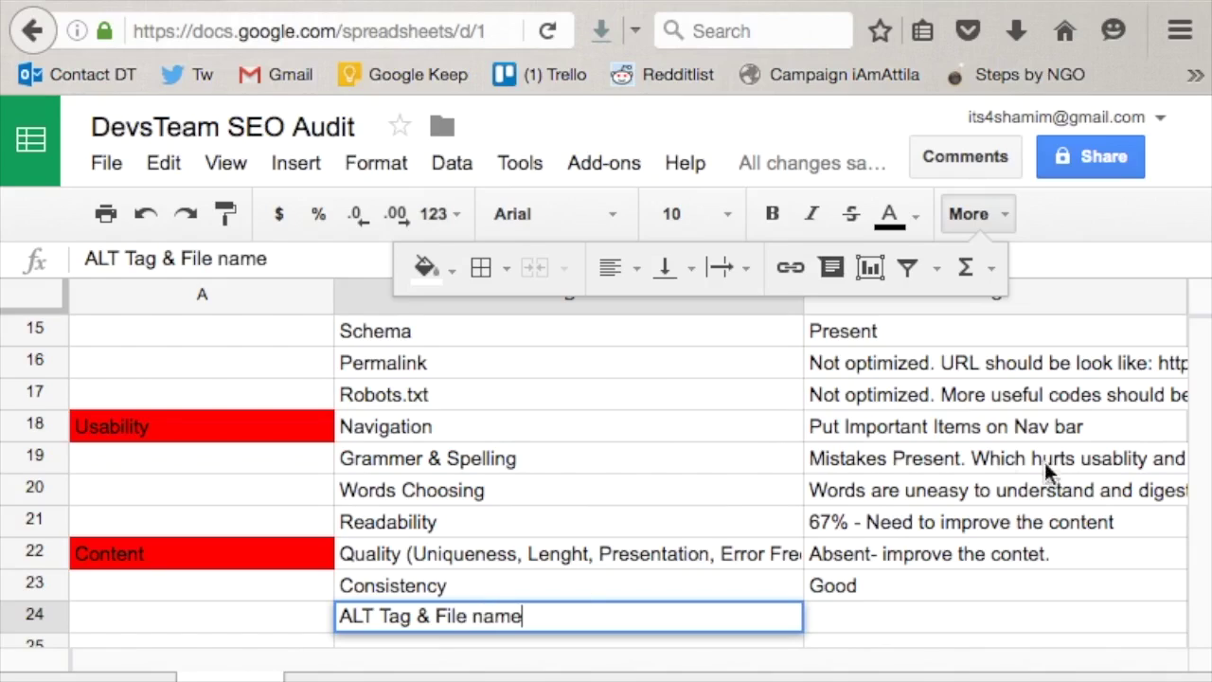
- Enter the finding "Missing" in cell C24 for the ALT Tag & File name item
{"action": "double_click", "coordinate": [922, 614]}
{"action": "type", "text": "9"}
{"action": "key", "text": "BackSpace"}
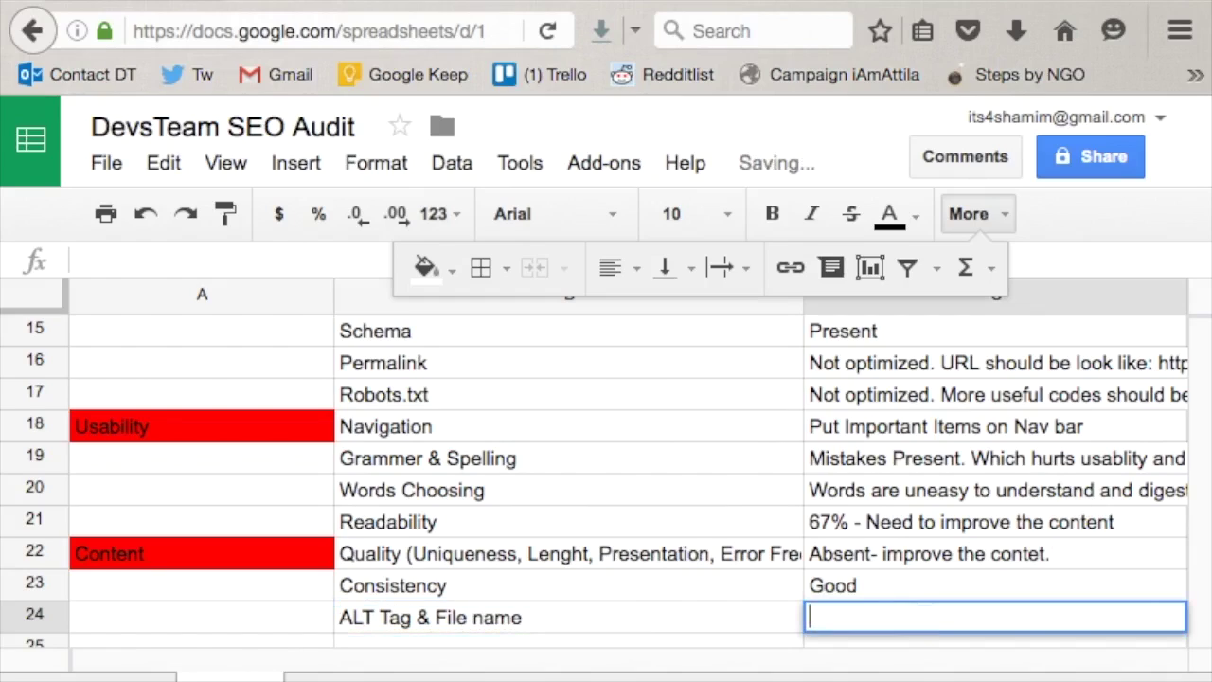
{"action": "type", "text": "Missing"}
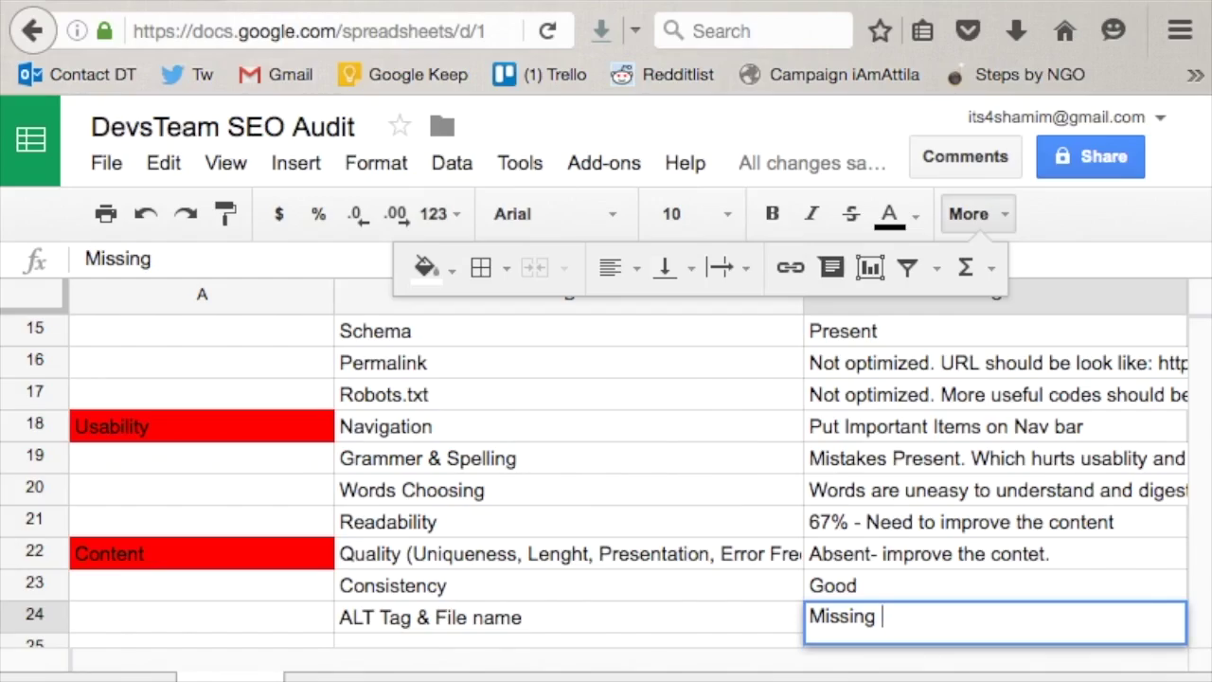
- Switch to the SEO checklist in Preview and look through its Tools To Use, Content and Keyword Focus sections
{"action": "left_click", "coordinate": [947, 663]}
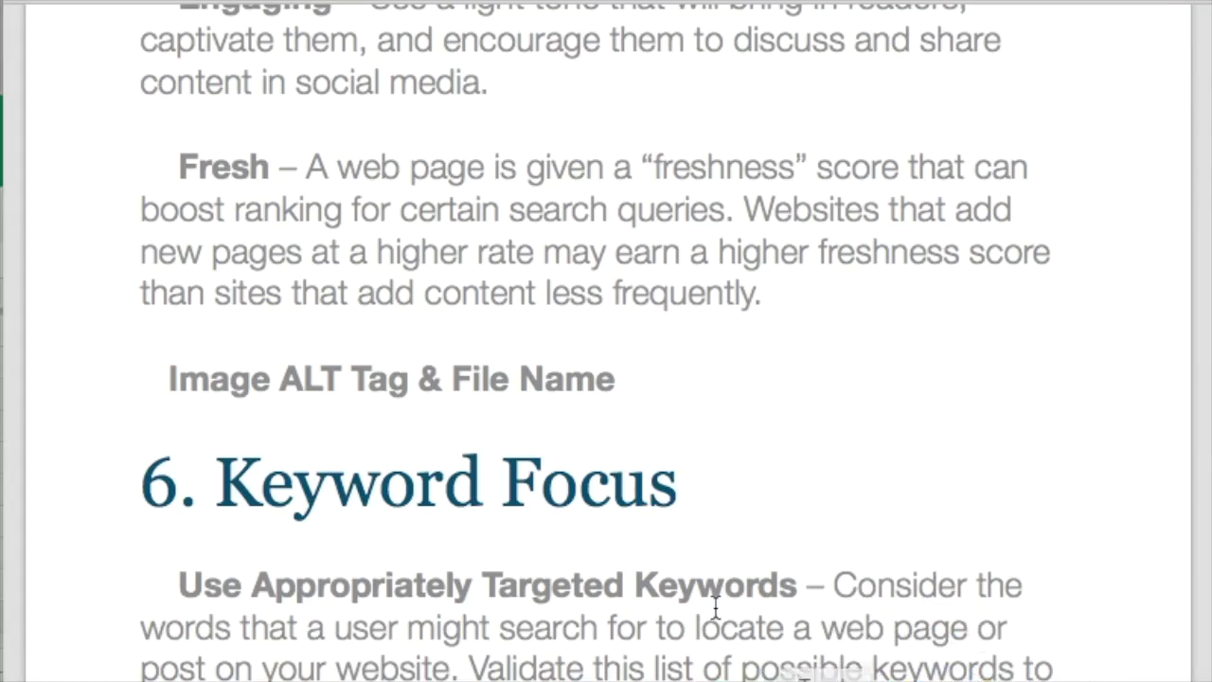
{"action": "scroll", "coordinate": [715, 609], "scroll_direction": "down", "scroll_amount": 10}
{"action": "scroll", "coordinate": [715, 609], "scroll_direction": "down", "scroll_amount": 20}
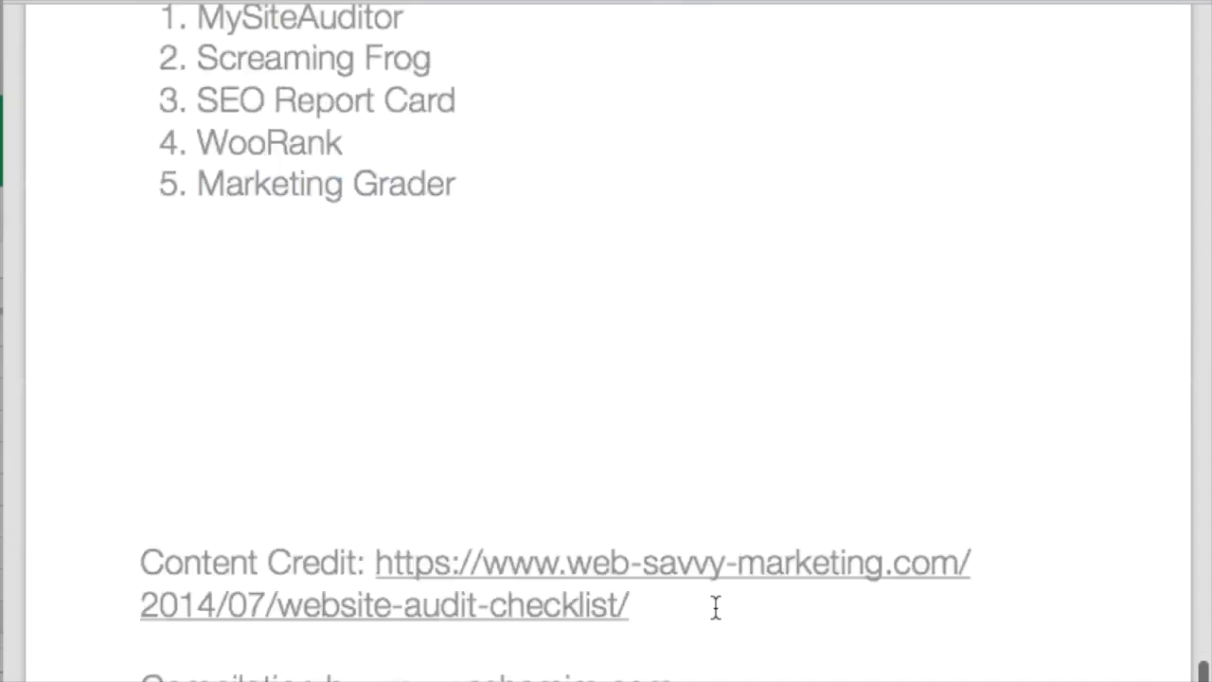
{"action": "scroll", "coordinate": [628, 306], "scroll_direction": "up", "scroll_amount": 5}
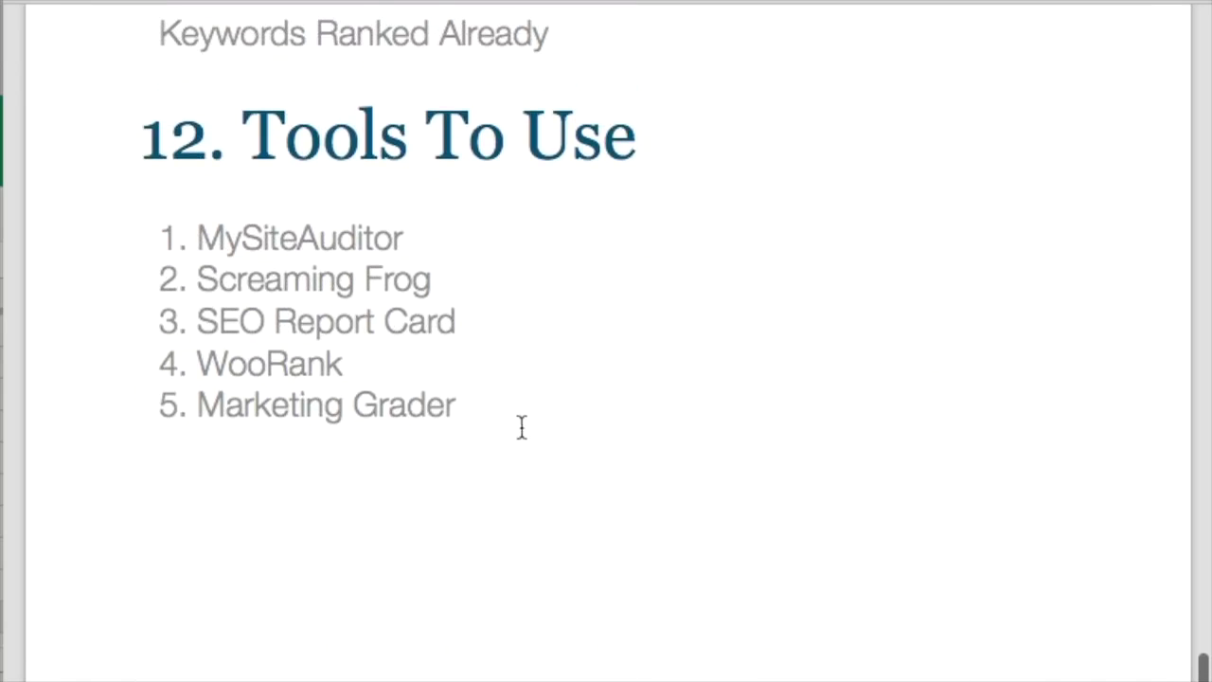
{"action": "left_click_drag", "start_coordinate": [511, 398], "coordinate": [147, 237]}
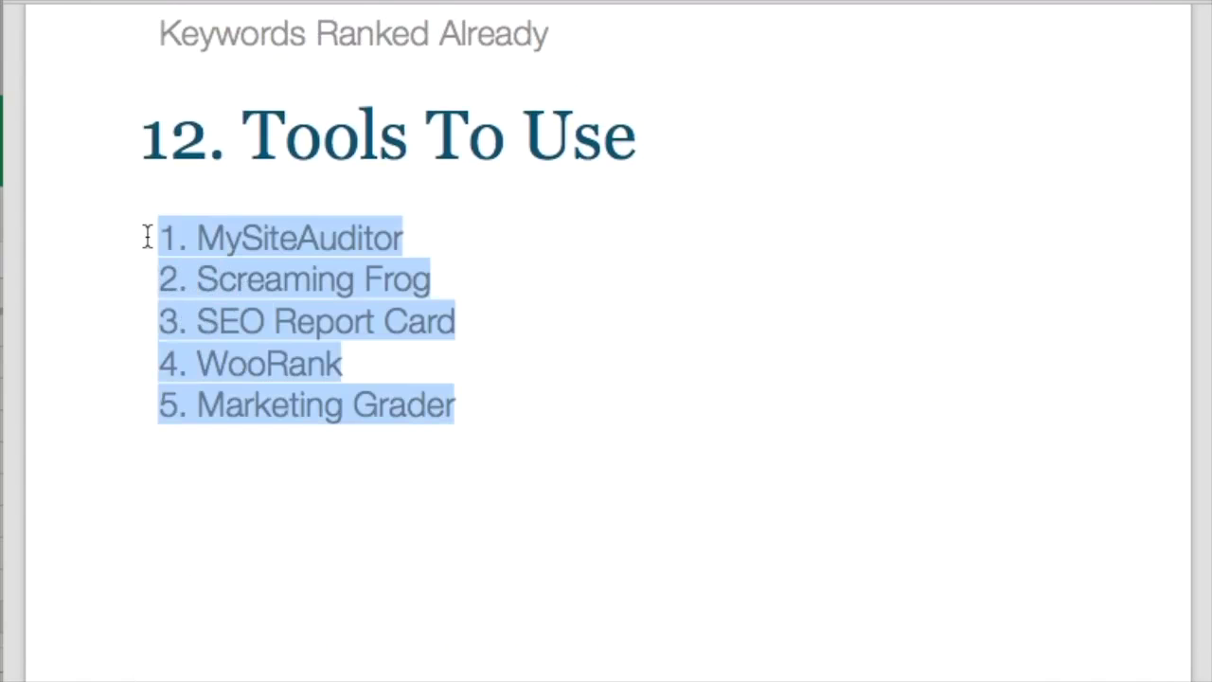
{"action": "left_click", "coordinate": [351, 276]}
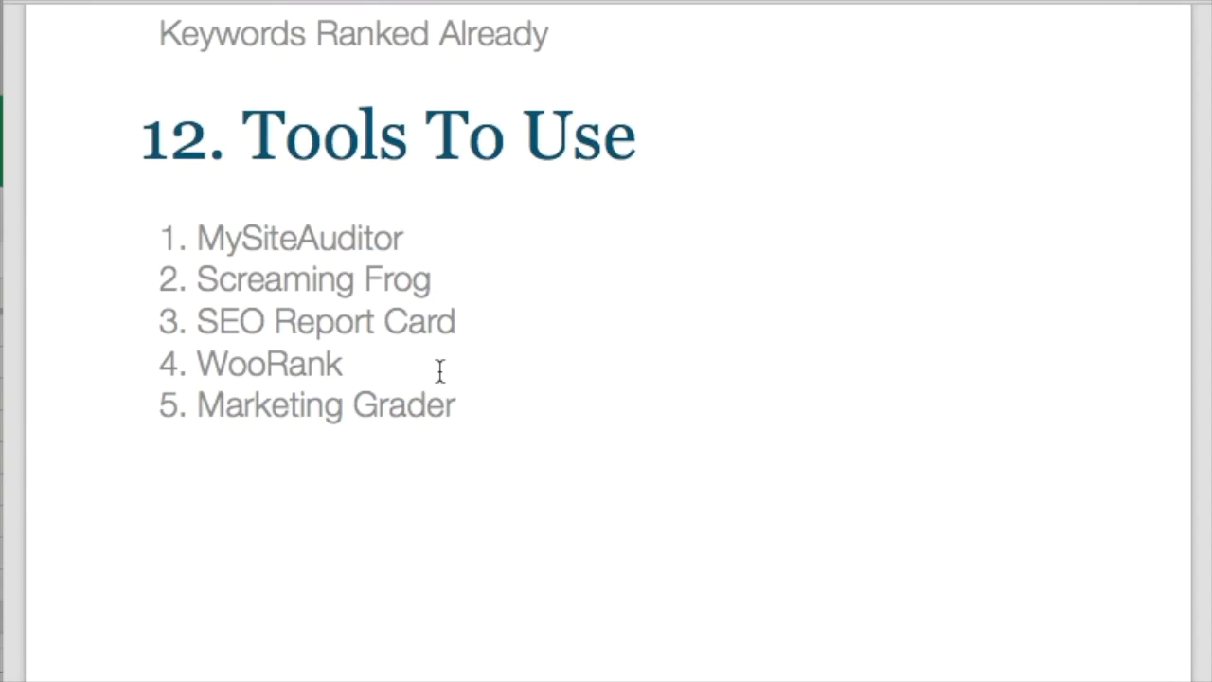
{"action": "scroll", "coordinate": [439, 371], "scroll_direction": "up", "scroll_amount": 5}
{"action": "scroll", "coordinate": [439, 370], "scroll_direction": "up", "scroll_amount": 10}
{"action": "scroll", "coordinate": [439, 370], "scroll_direction": "down", "scroll_amount": 4}
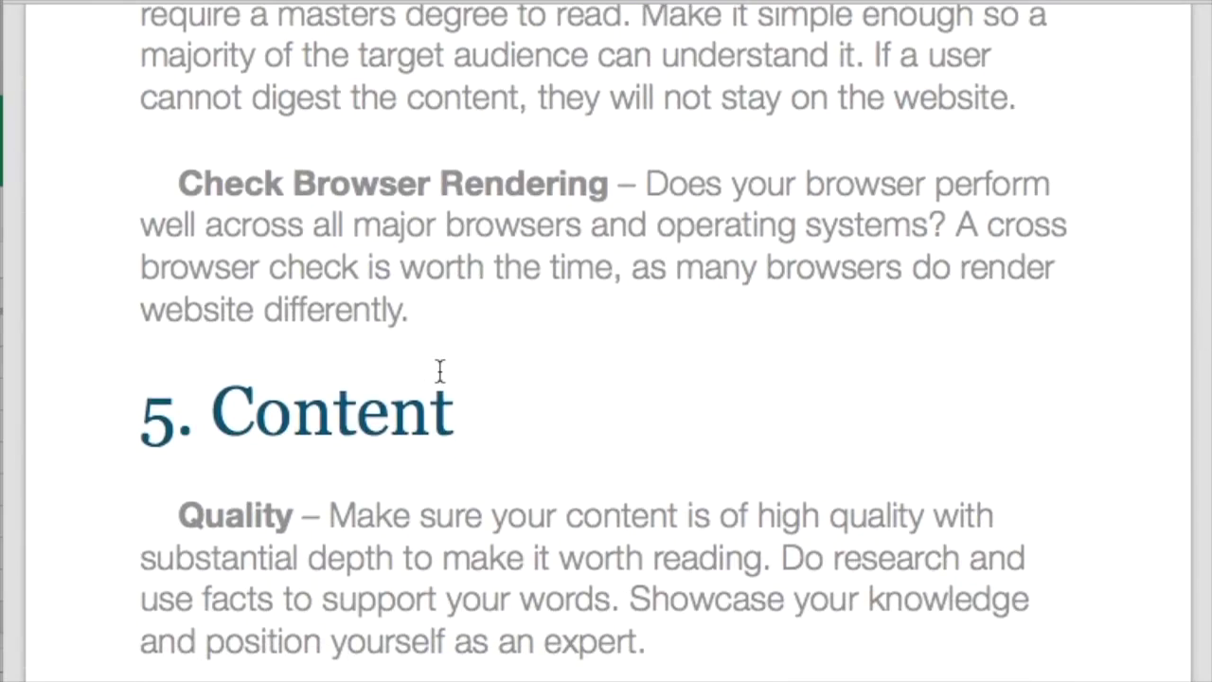
{"action": "scroll", "coordinate": [439, 371], "scroll_direction": "down", "scroll_amount": 15}
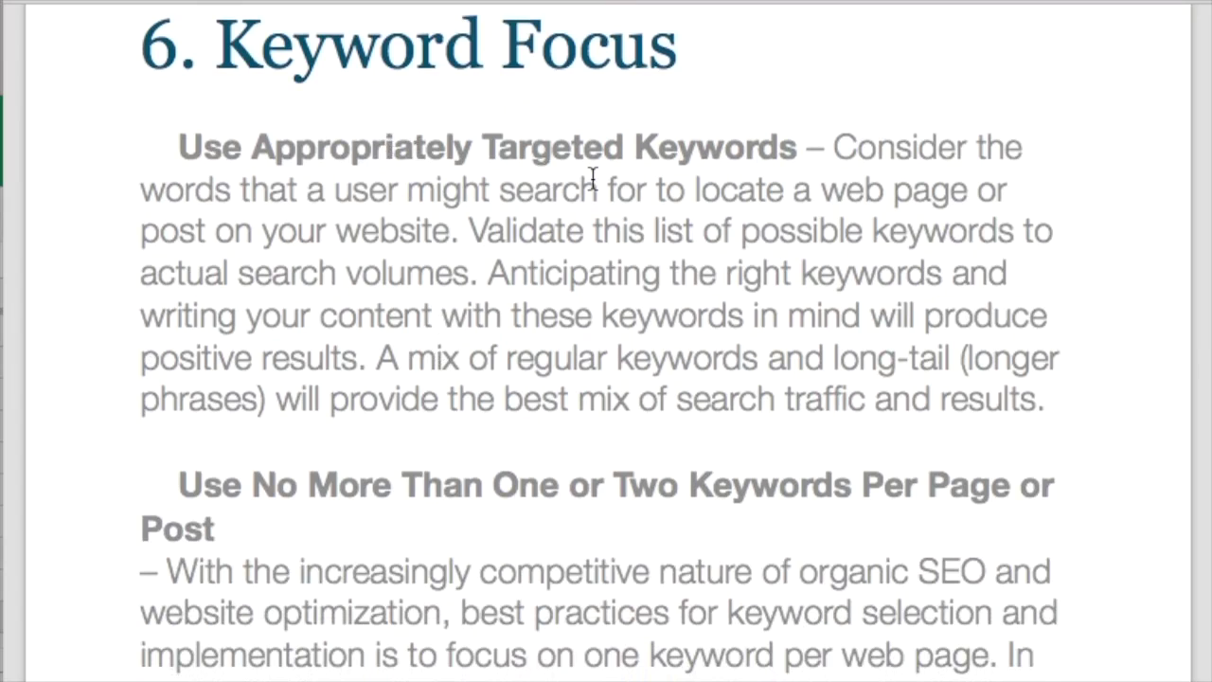
- Return to the DevsTeam SEO Audit spreadsheet in Firefox and select cell A25 below the Content items
{"action": "left_click", "coordinate": [419, 668]}
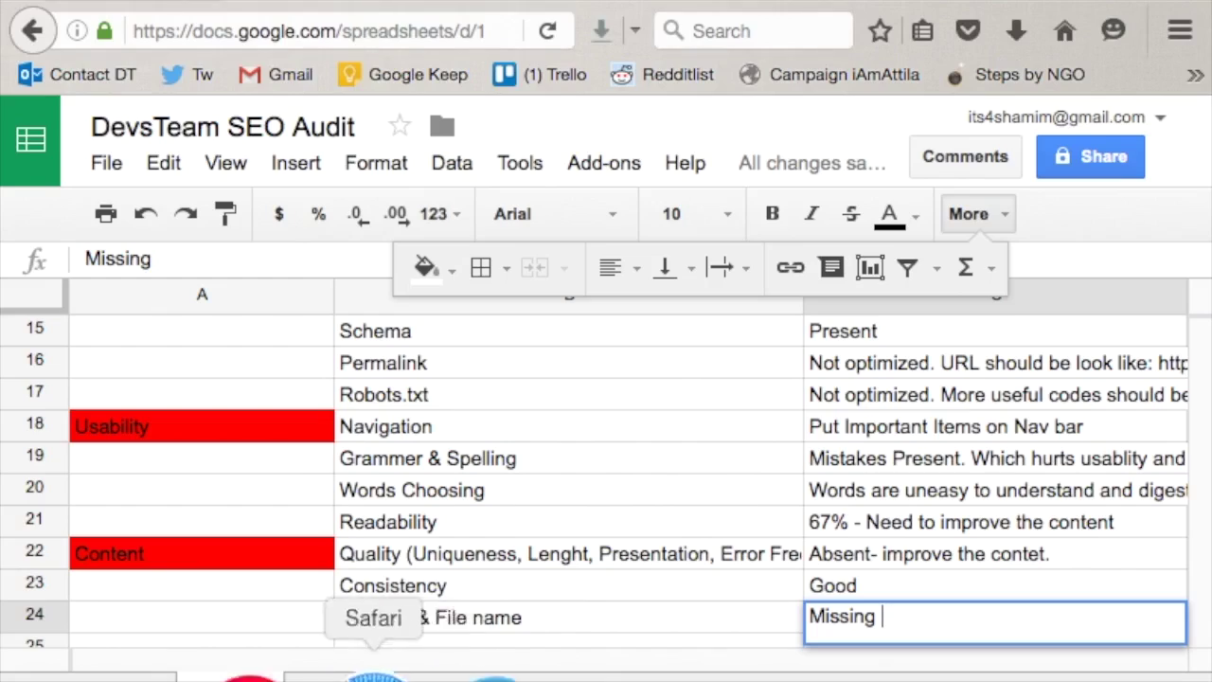
{"action": "scroll", "coordinate": [351, 588], "scroll_direction": "down", "scroll_amount": 5}
{"action": "scroll", "coordinate": [351, 588], "scroll_direction": "up", "scroll_amount": 2}
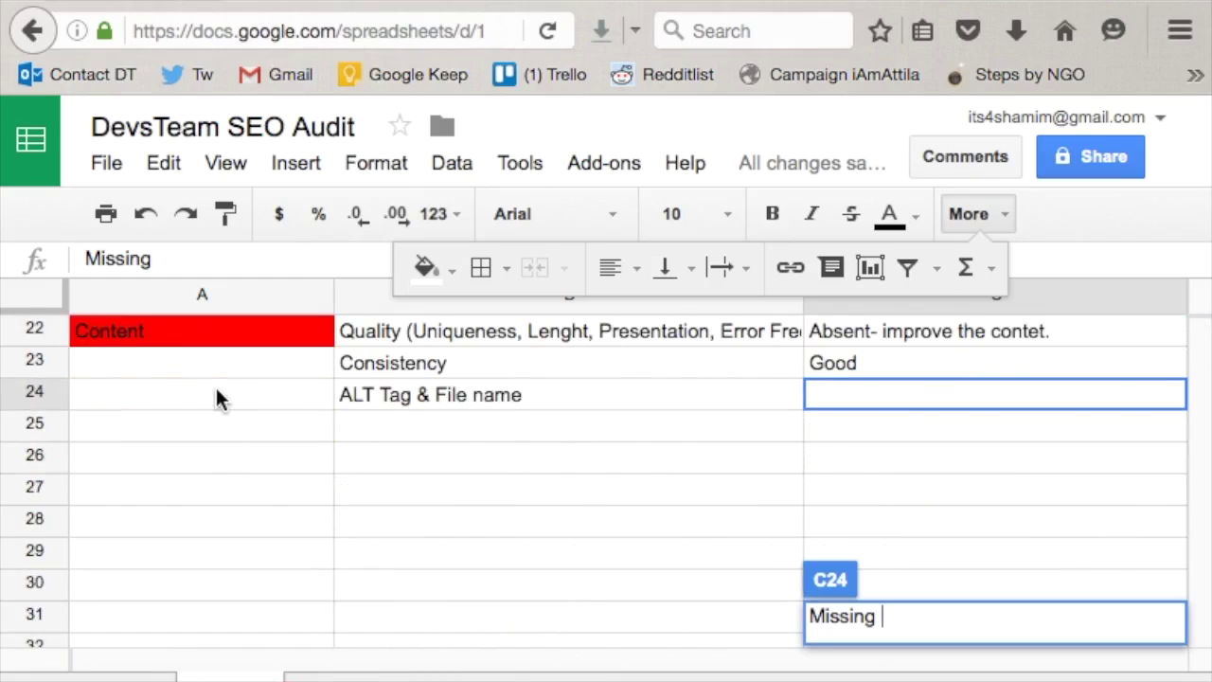
{"action": "left_click", "coordinate": [169, 417]}
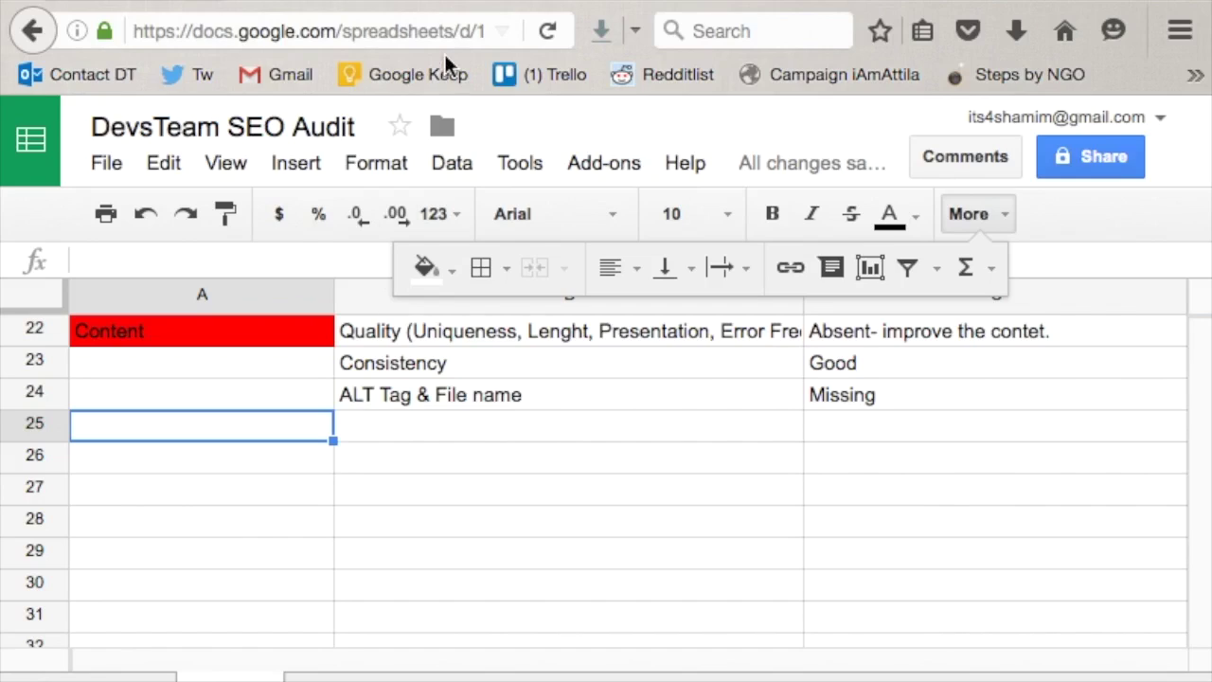
- Check the slide2 image file names and alt texts in the devsteam.com page source, and return to the audit spreadsheet
{"action": "key", "text": "ctrl+Tab"}
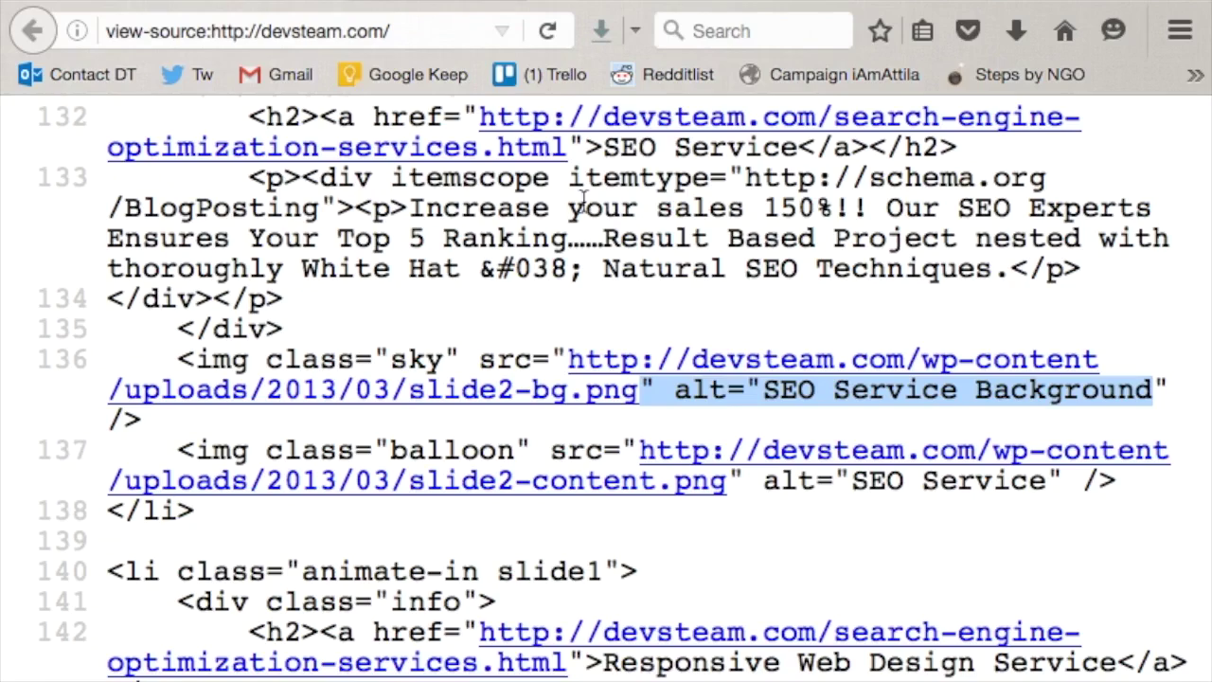
{"action": "left_click", "coordinate": [734, 403]}
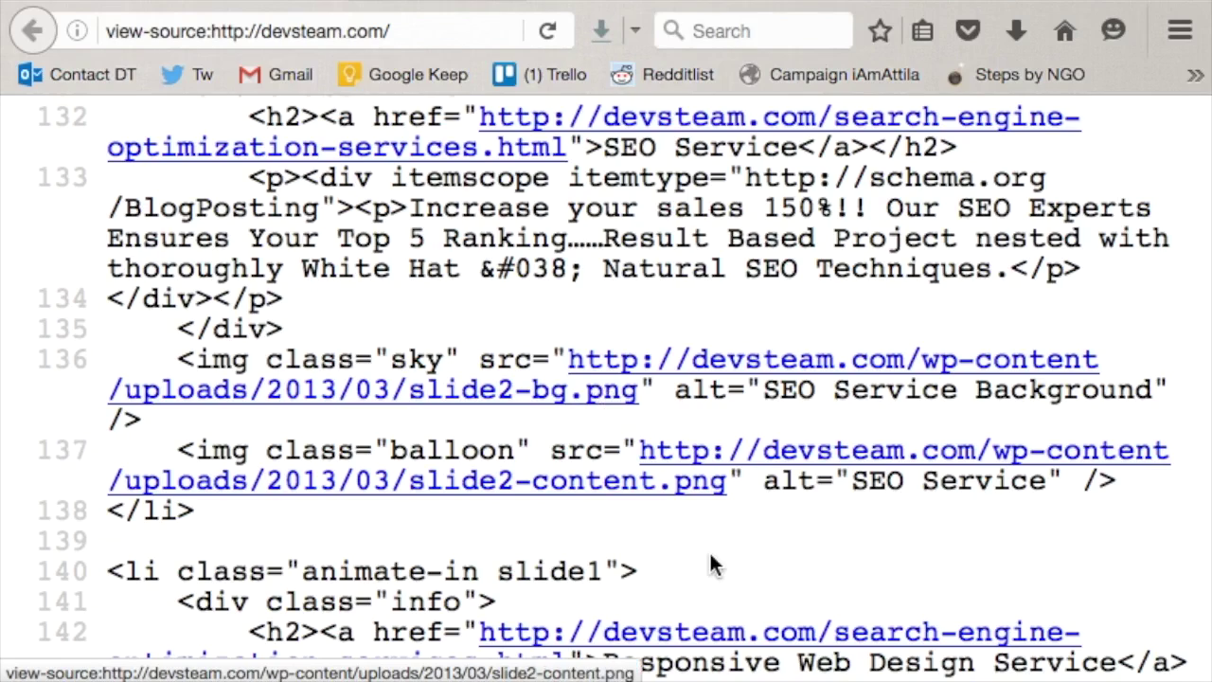
{"action": "left_click", "coordinate": [112, 1]}
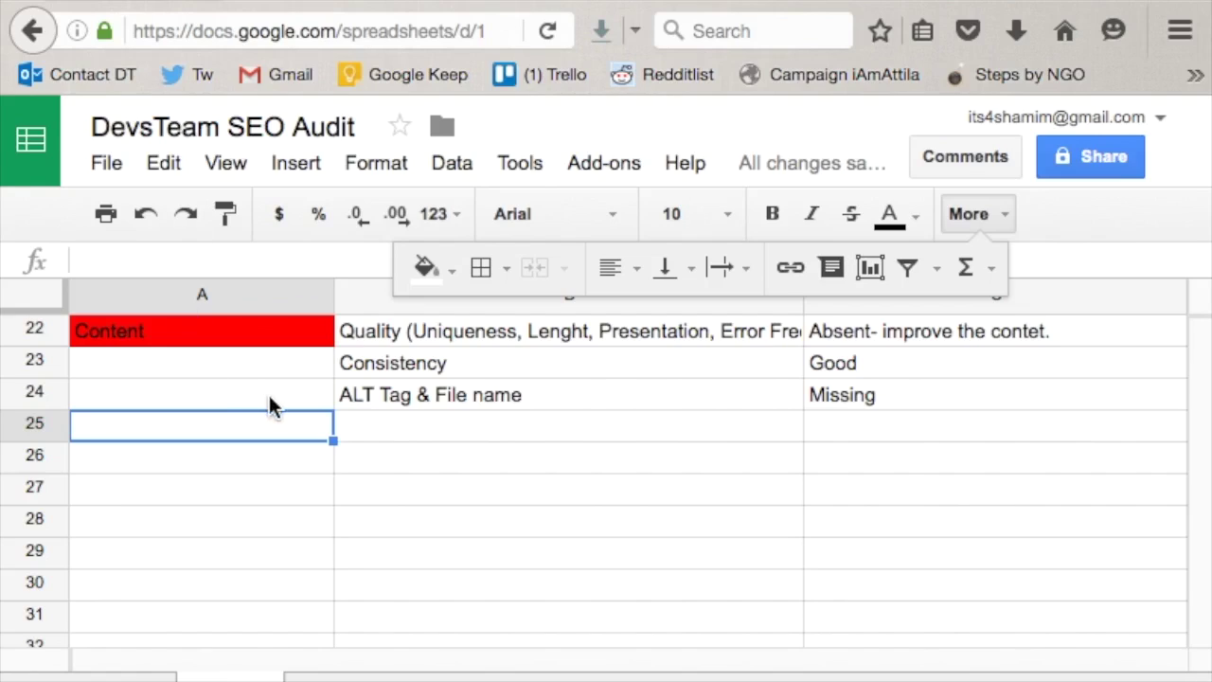
- Enter the section heading "Keywords" in cell A25 and fill the cell with red
{"action": "type", "text": "Keywords"}
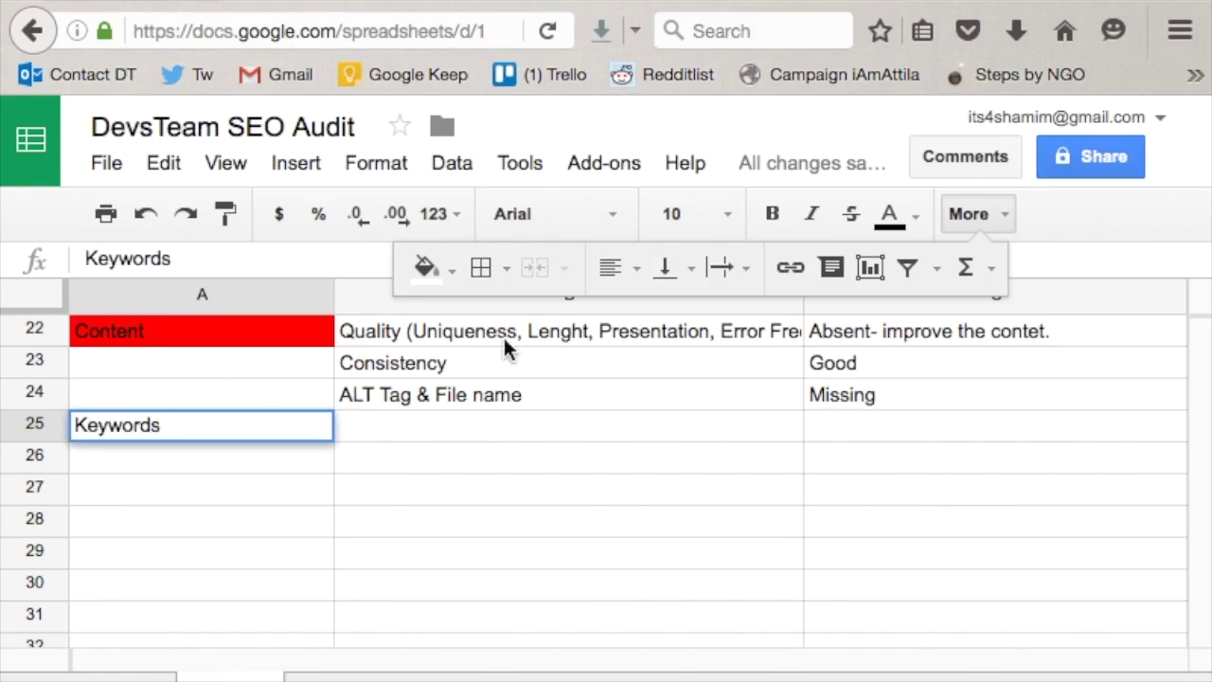
{"action": "left_click", "coordinate": [455, 270]}
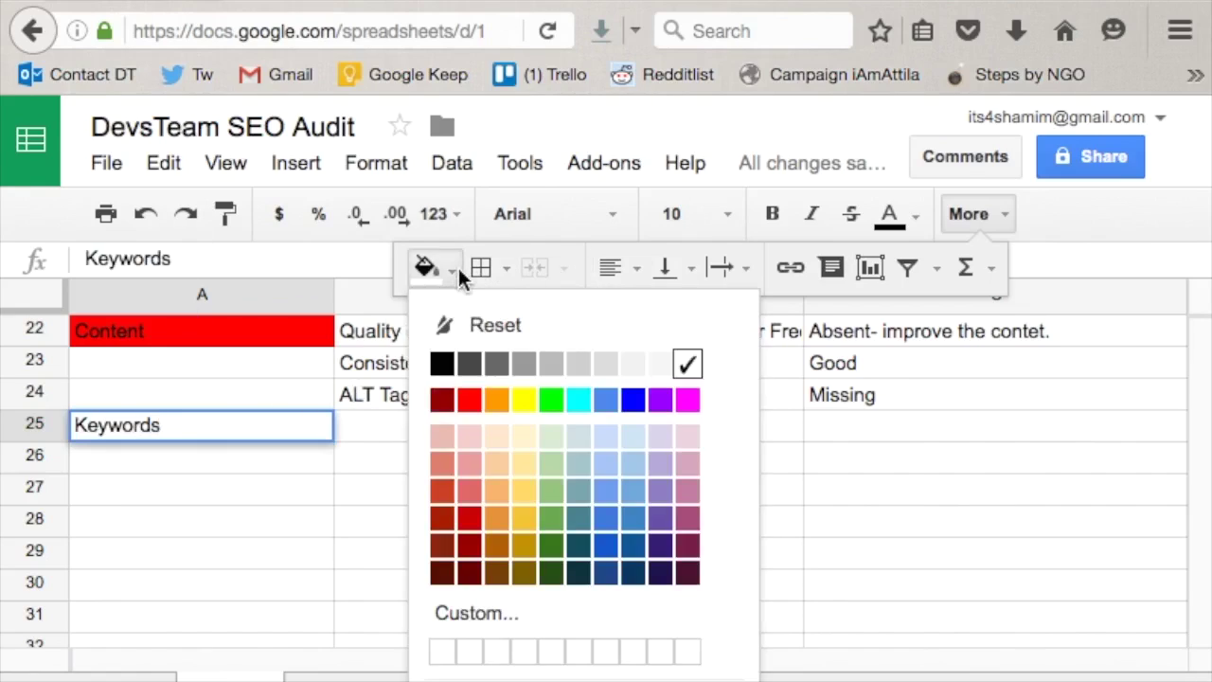
{"action": "left_click", "coordinate": [469, 401]}
{"action": "left_click", "coordinate": [416, 428]}
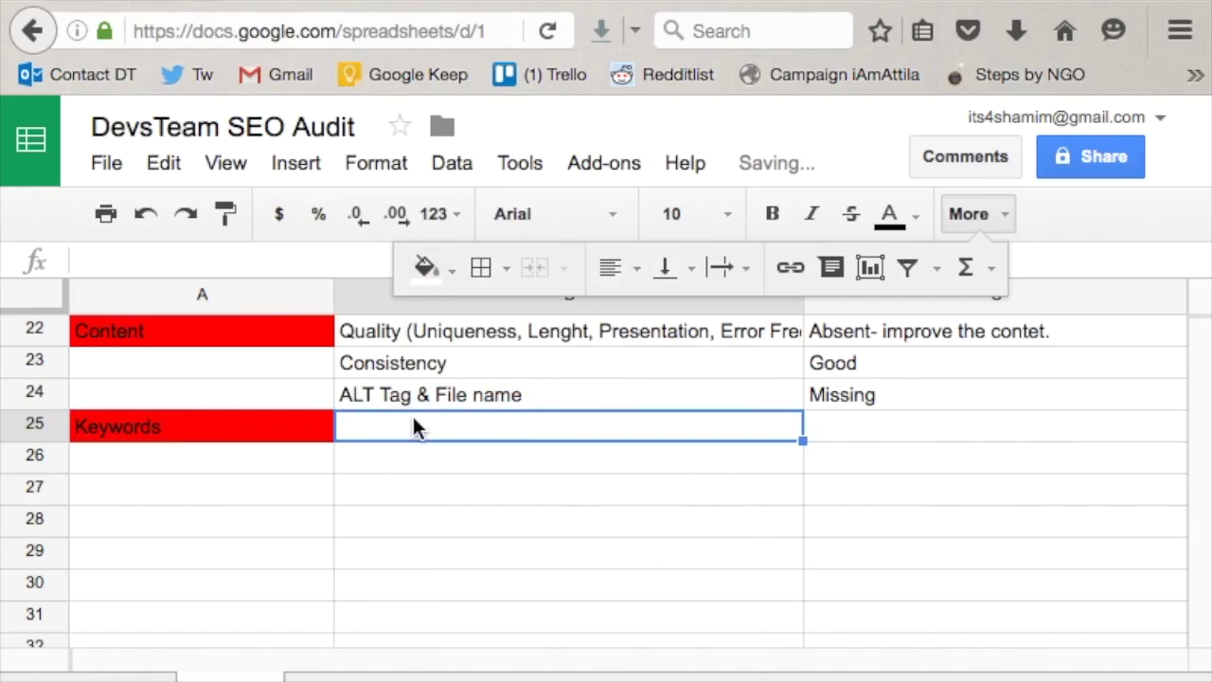
- Consult the Keyword Focus section of the checklist and return to the audit spreadsheet
{"action": "mouse_move", "coordinate": [433, 675]}
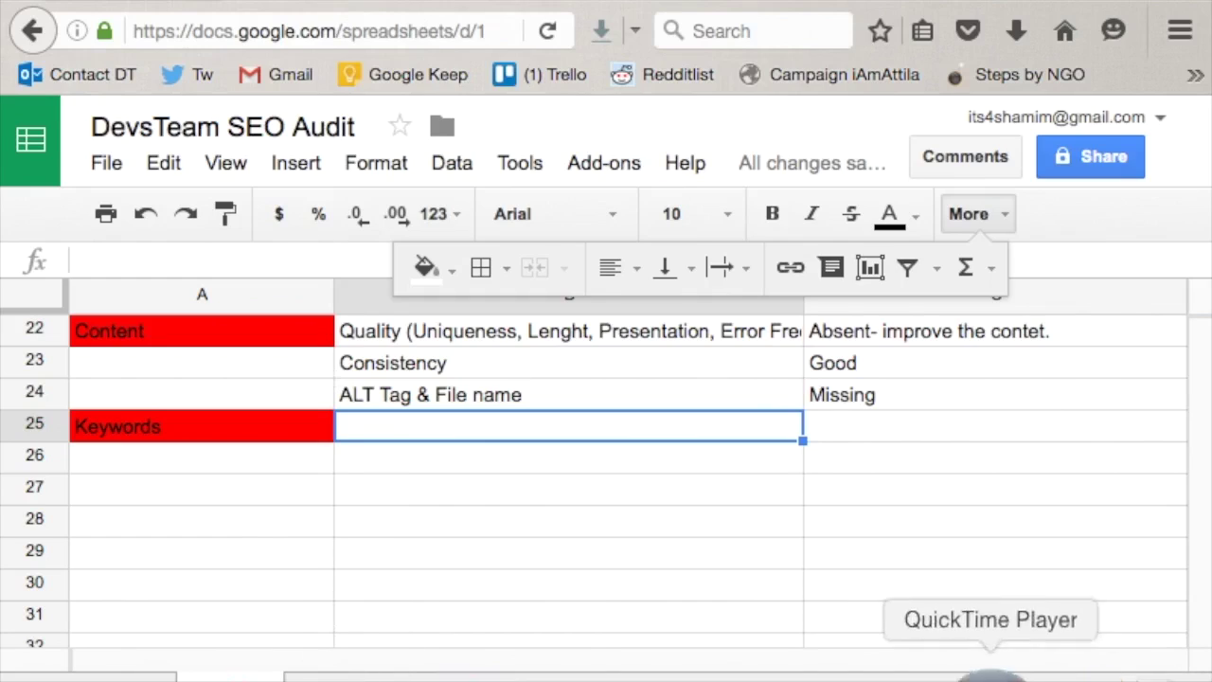
{"action": "left_click", "coordinate": [987, 675]}
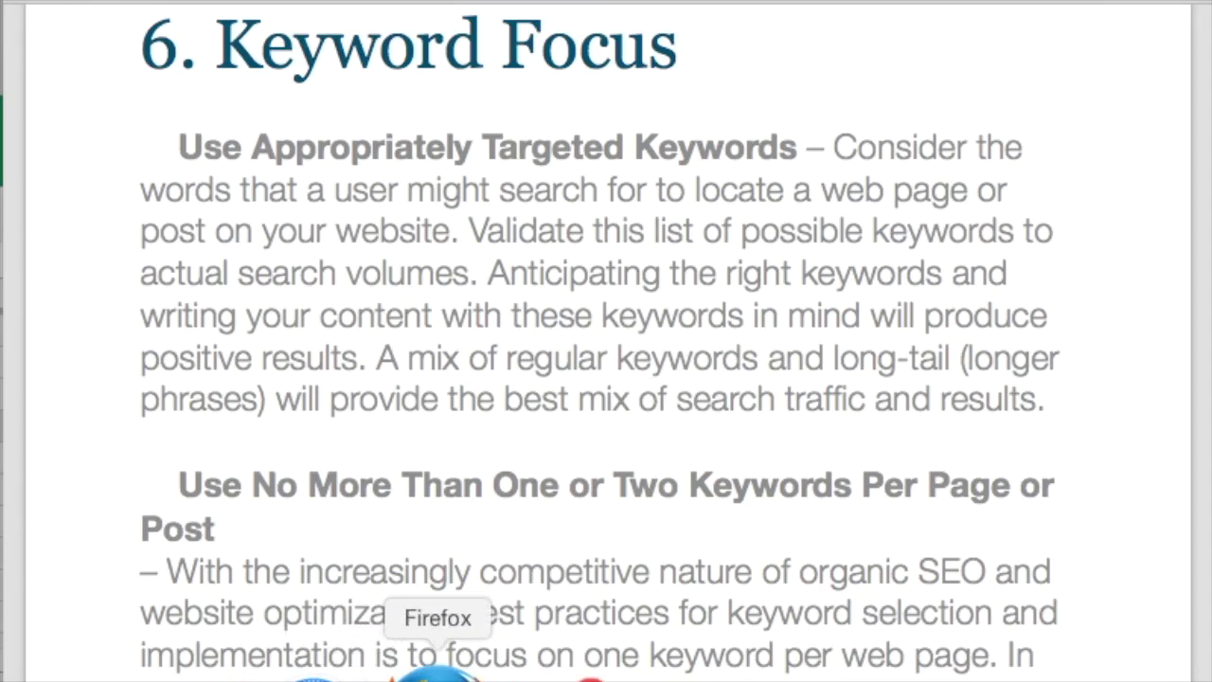
{"action": "left_click", "coordinate": [438, 673]}
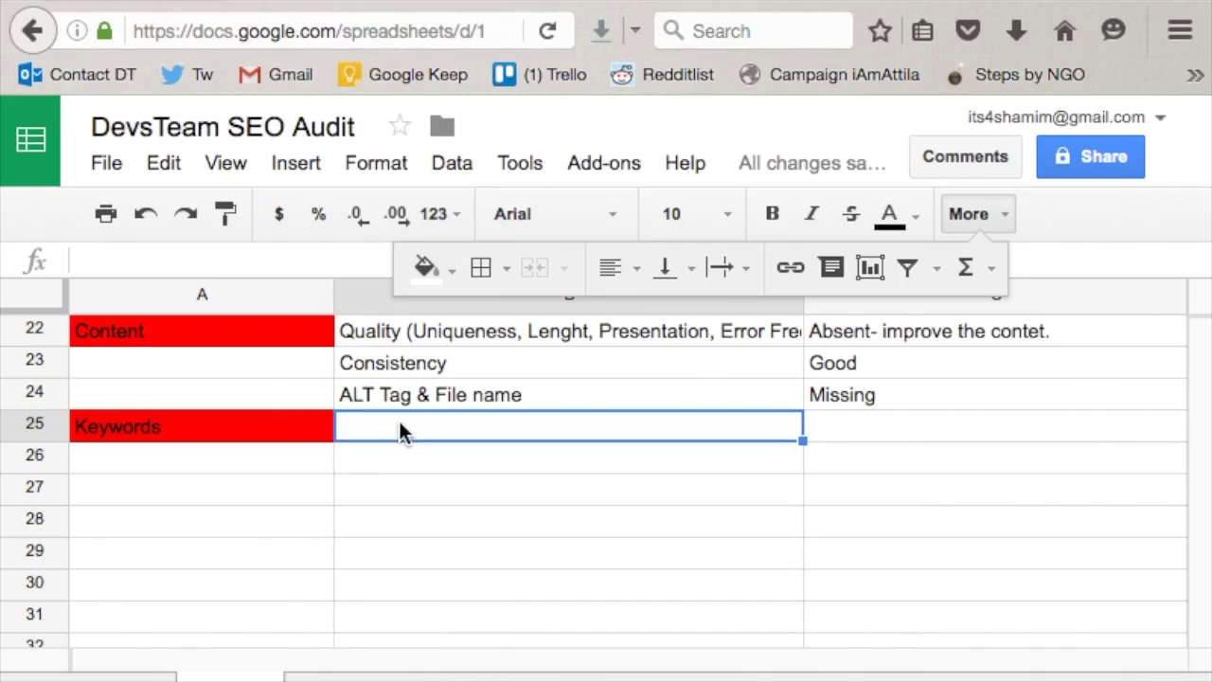
- Enter the item "Keyword Usages" in cell B25 and its finding "Keyword Stuffed" in cell C25
{"action": "type", "text": "Keyword "}
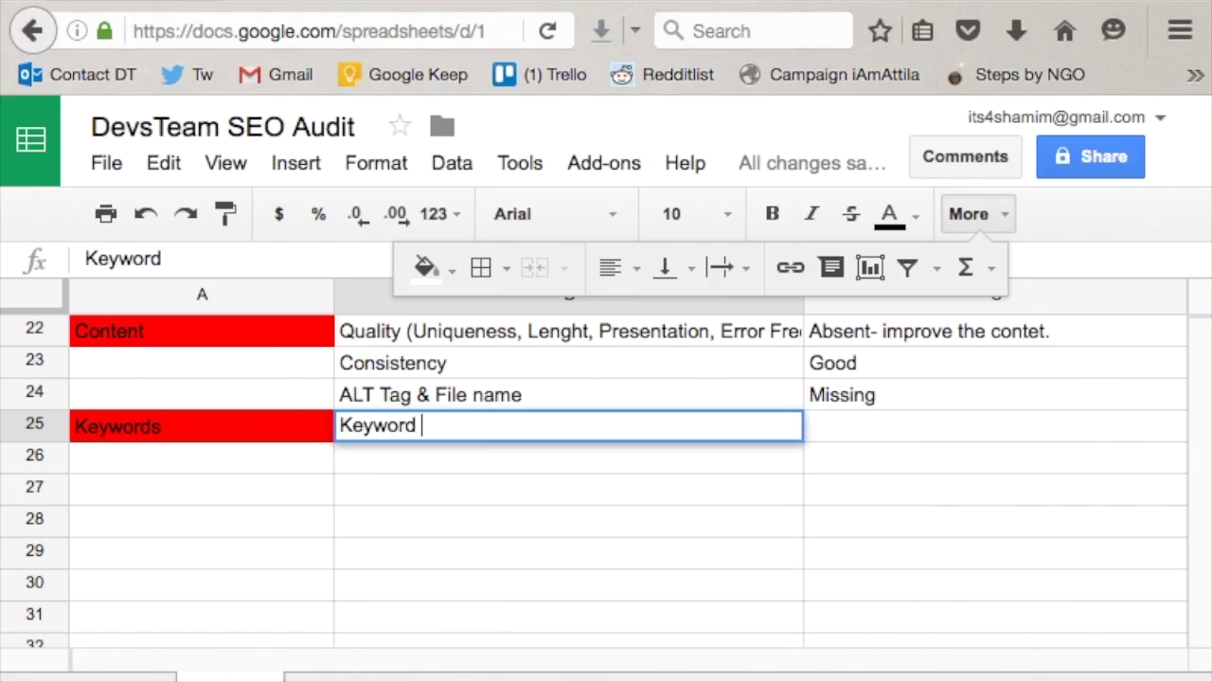
{"action": "type", "text": "Uses"}
{"action": "key", "text": "BackSpace"}
{"action": "key", "text": "BackSpace"}
{"action": "type", "text": "ages"}
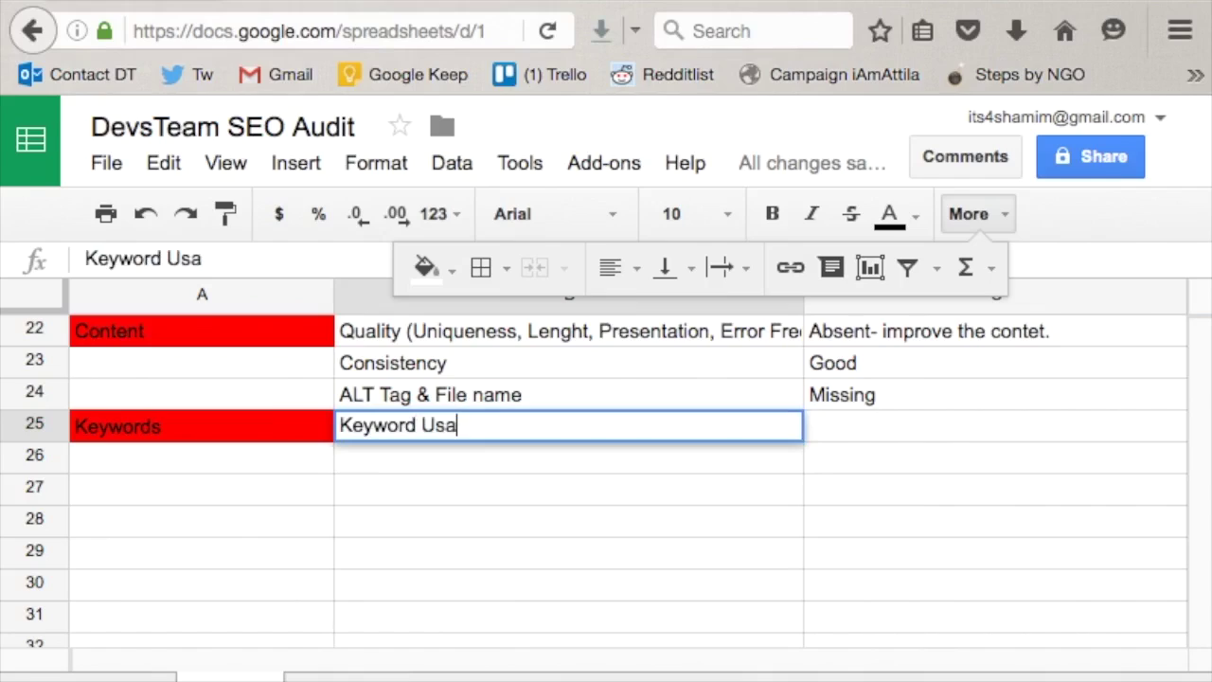
{"action": "left_click", "coordinate": [881, 431]}
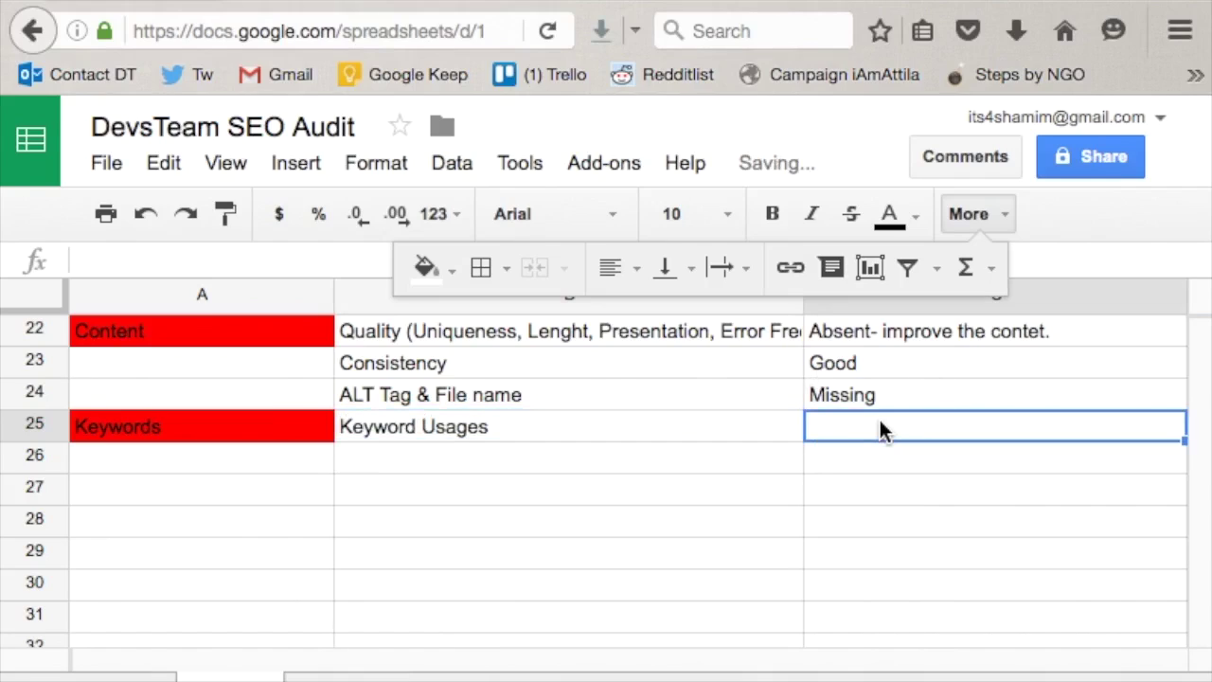
{"action": "type", "text": "Ke"}
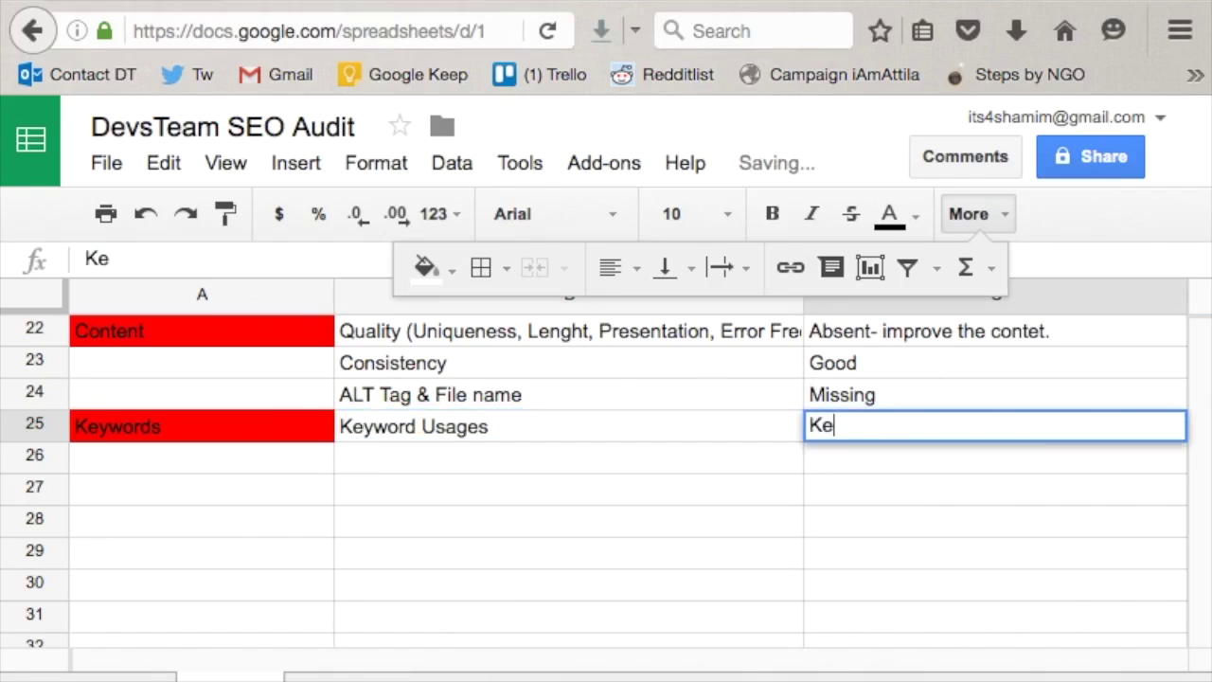
{"action": "type", "text": "yword Stuffed"}
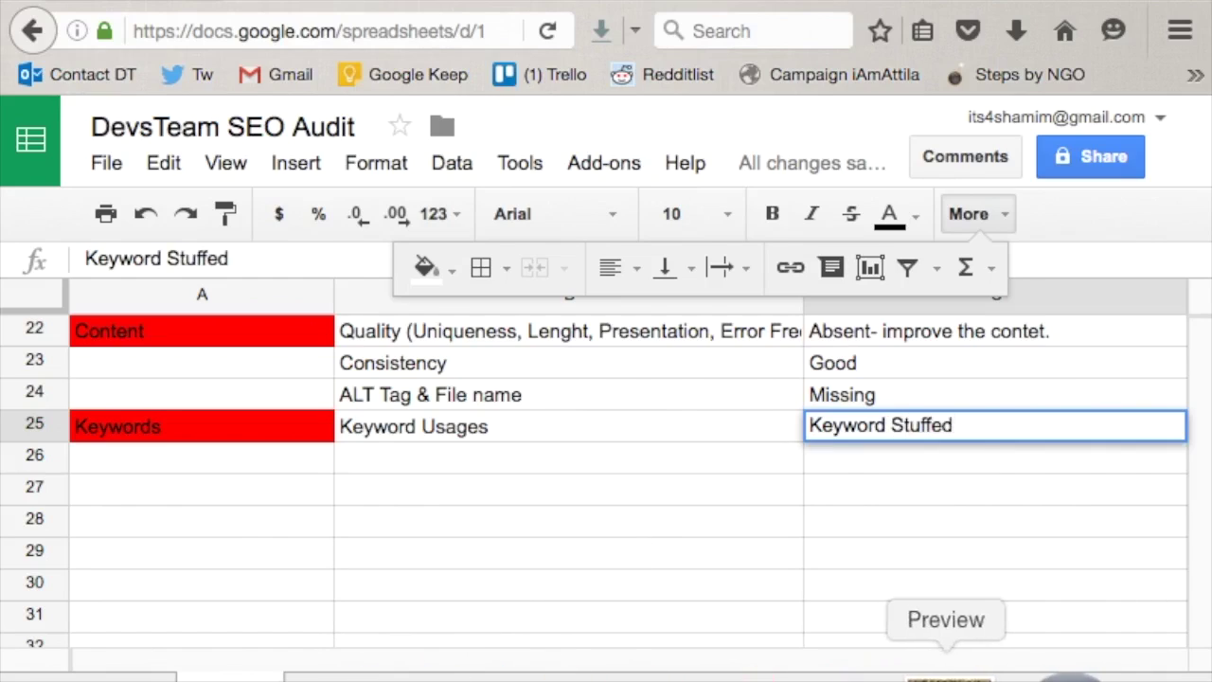
- Switch to the checklist in Preview and read the keyword mapping and keyword stuffing advice through to the On-Page SEO section
{"action": "left_click", "coordinate": [961, 672]}
{"action": "scroll", "coordinate": [550, 514], "scroll_direction": "down", "scroll_amount": 10}
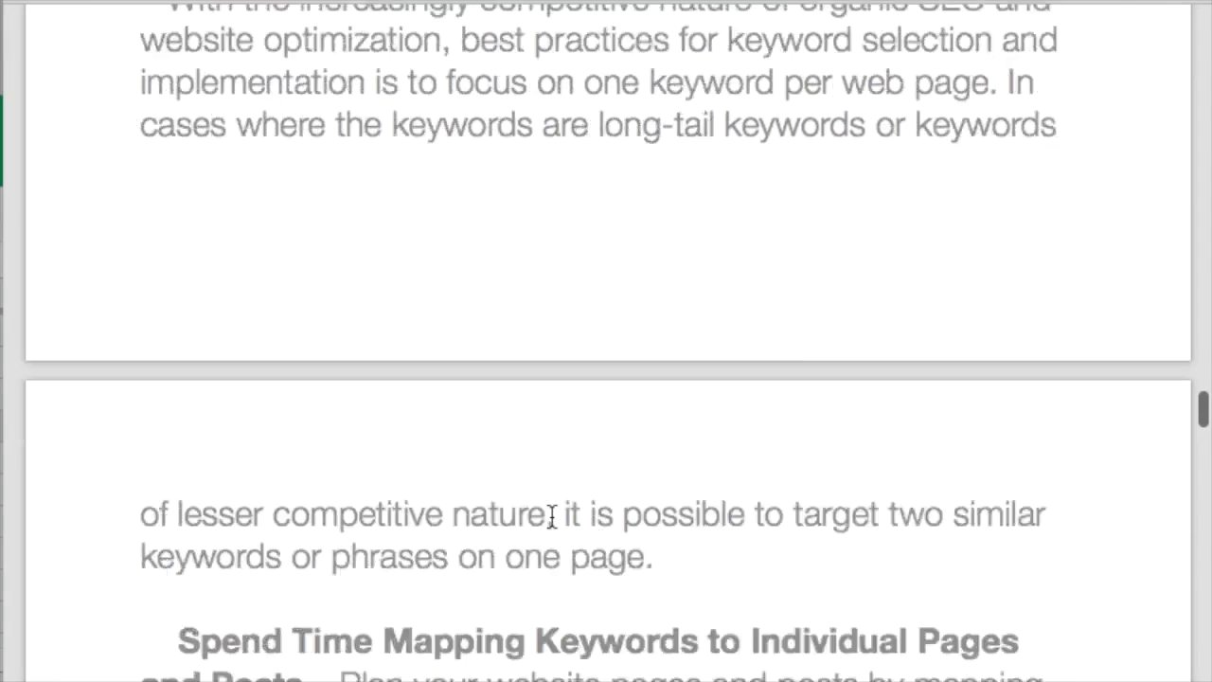
{"action": "scroll", "coordinate": [551, 514], "scroll_direction": "down", "scroll_amount": 5}
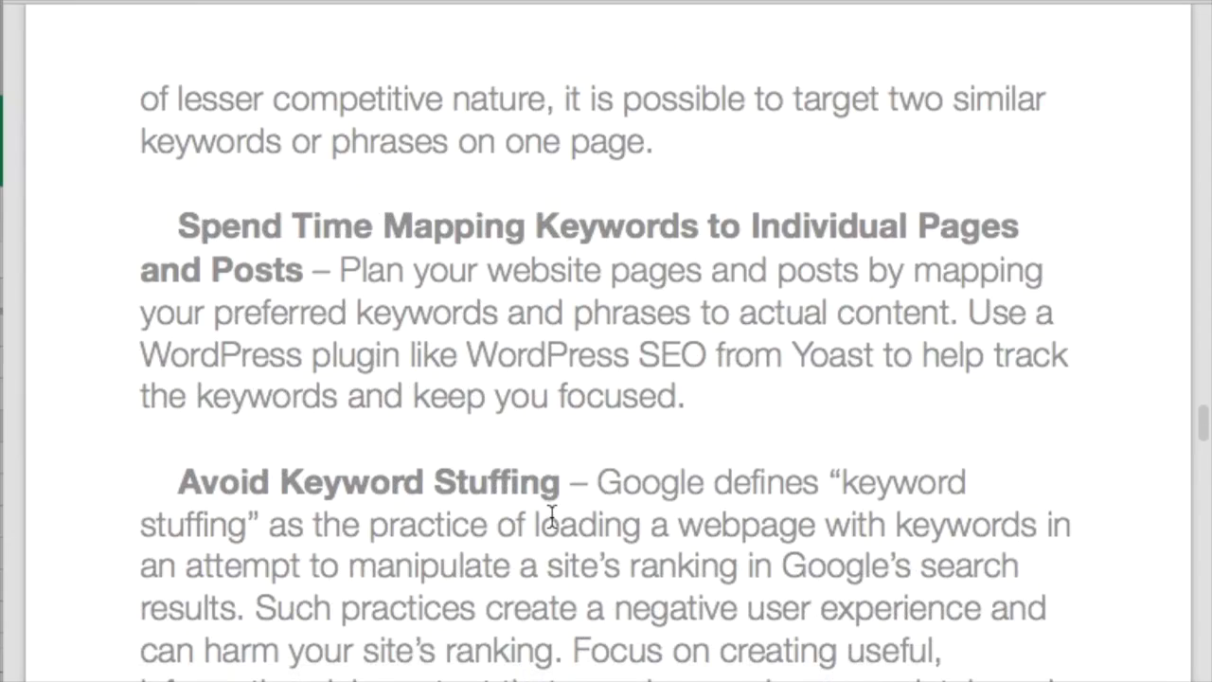
{"action": "scroll", "coordinate": [554, 507], "scroll_direction": "down", "scroll_amount": 1}
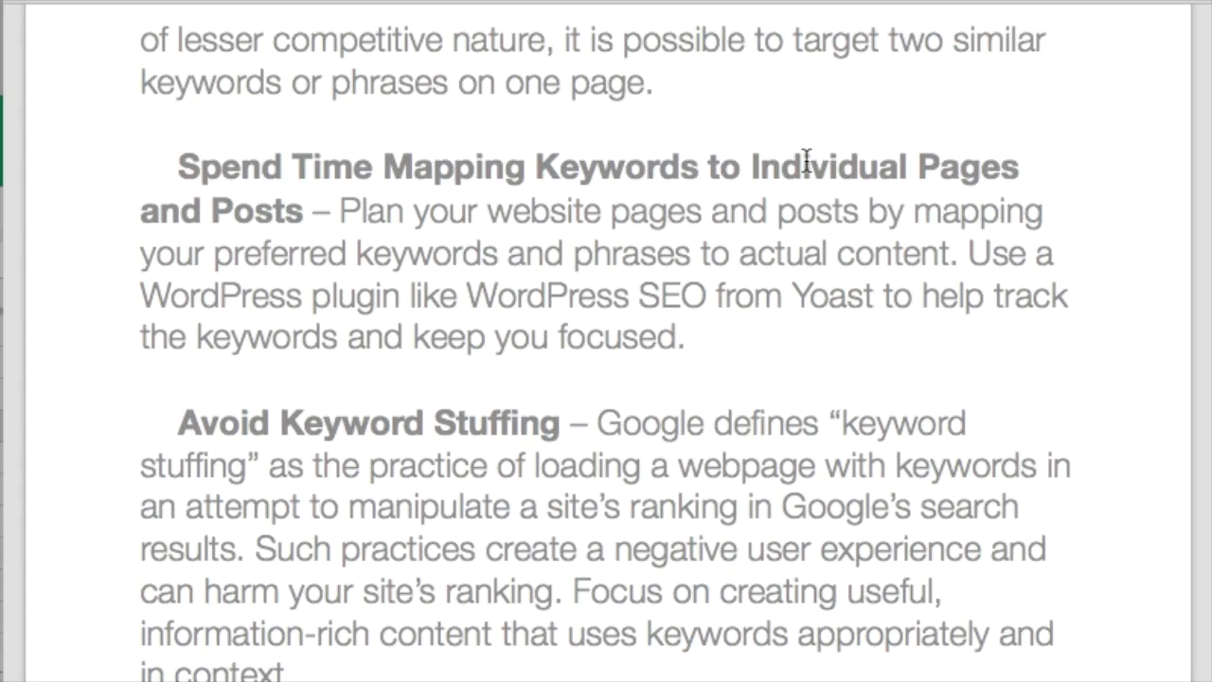
{"action": "scroll", "coordinate": [806, 161], "scroll_direction": "down", "scroll_amount": 10}
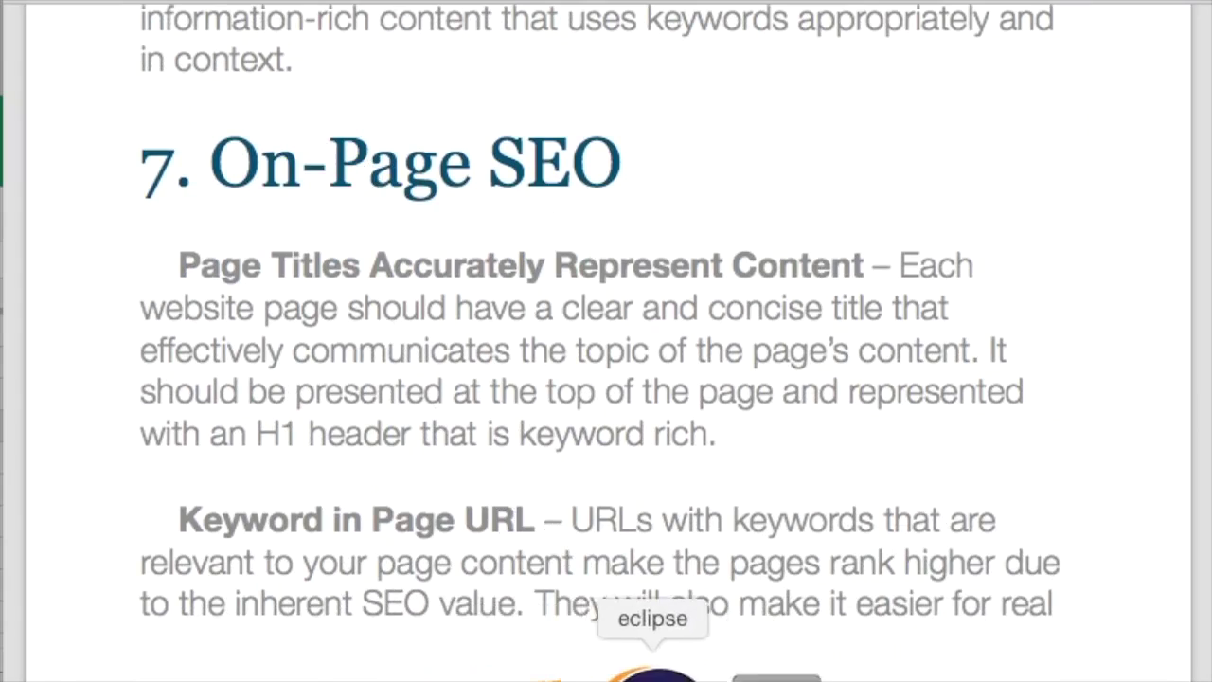
- Return to the audit spreadsheet, enter the section heading "On Page SEO" in cell A27 and fill it with red
{"action": "left_click", "coordinate": [420, 663]}
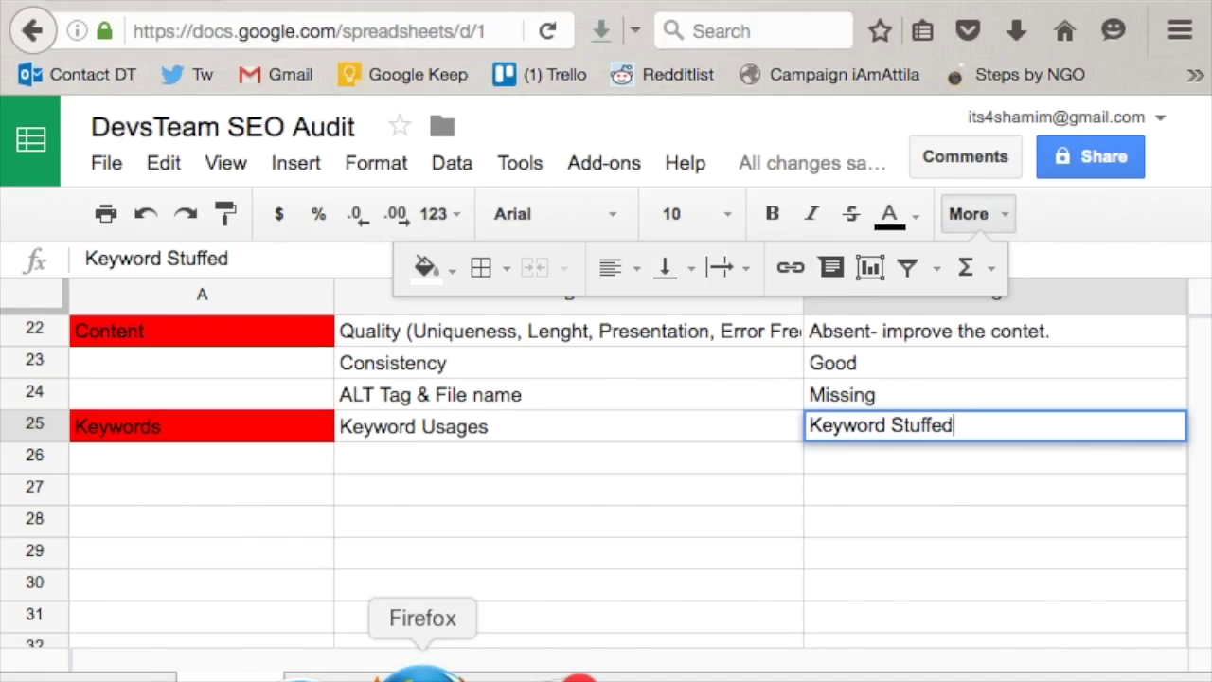
{"action": "left_click", "coordinate": [147, 489]}
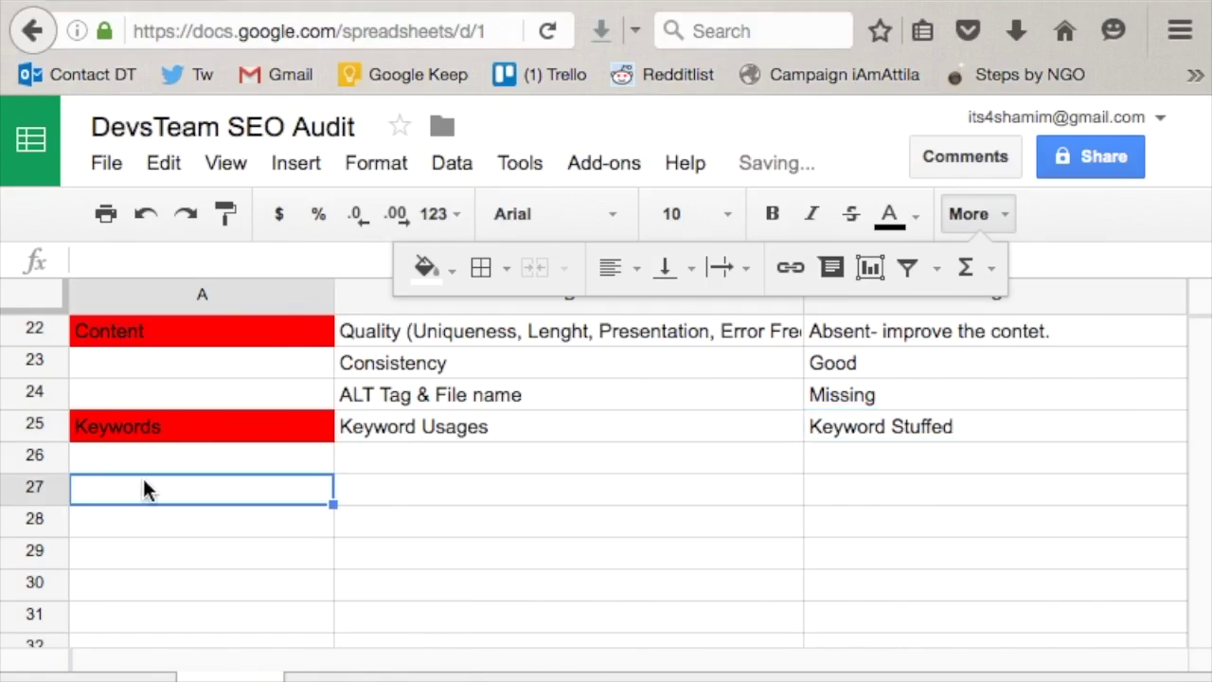
{"action": "type", "text": "On Page SEWO"}
{"action": "key", "text": "BackSpace"}
{"action": "key", "text": "BackSpace"}
{"action": "key", "text": "BackSpace"}
{"action": "type", "text": "EO"}
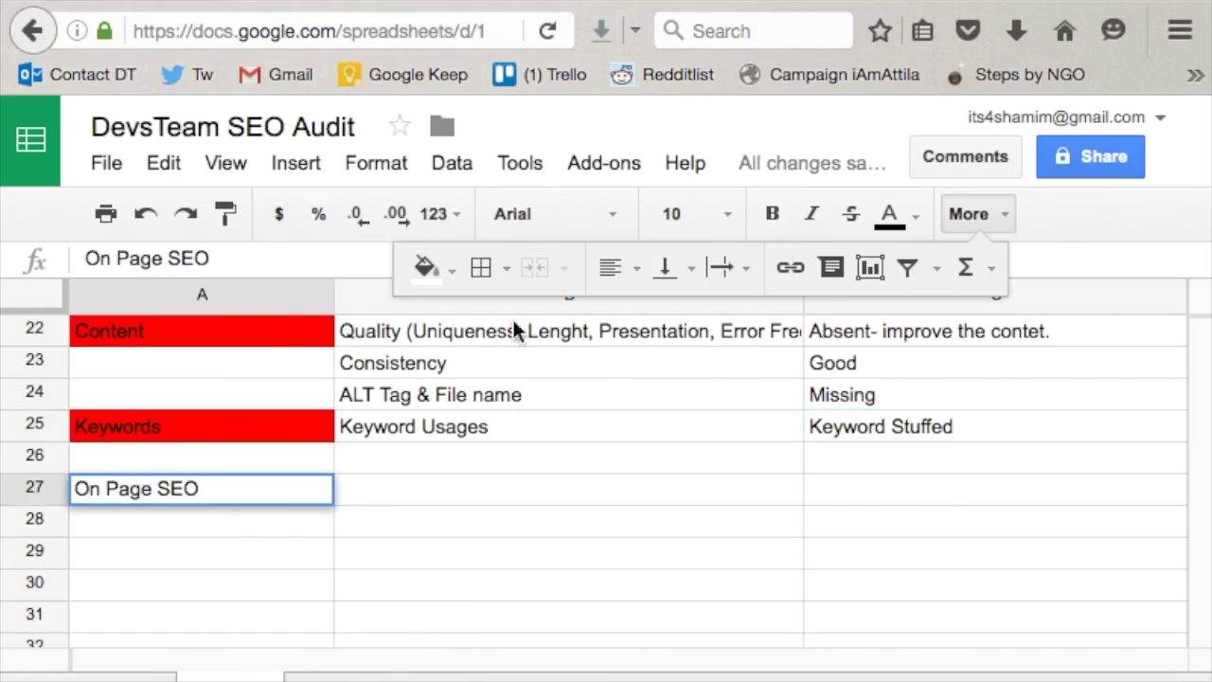
{"action": "left_click", "coordinate": [434, 275]}
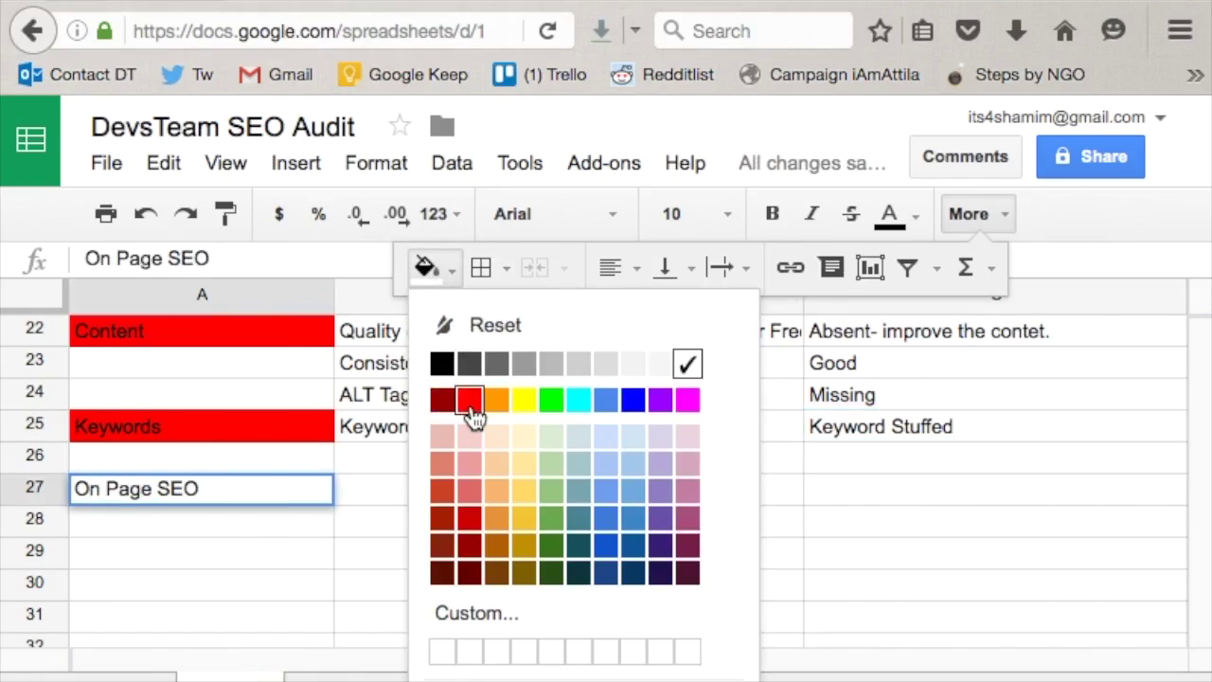
{"action": "left_click", "coordinate": [469, 401]}
{"action": "left_click", "coordinate": [405, 497]}
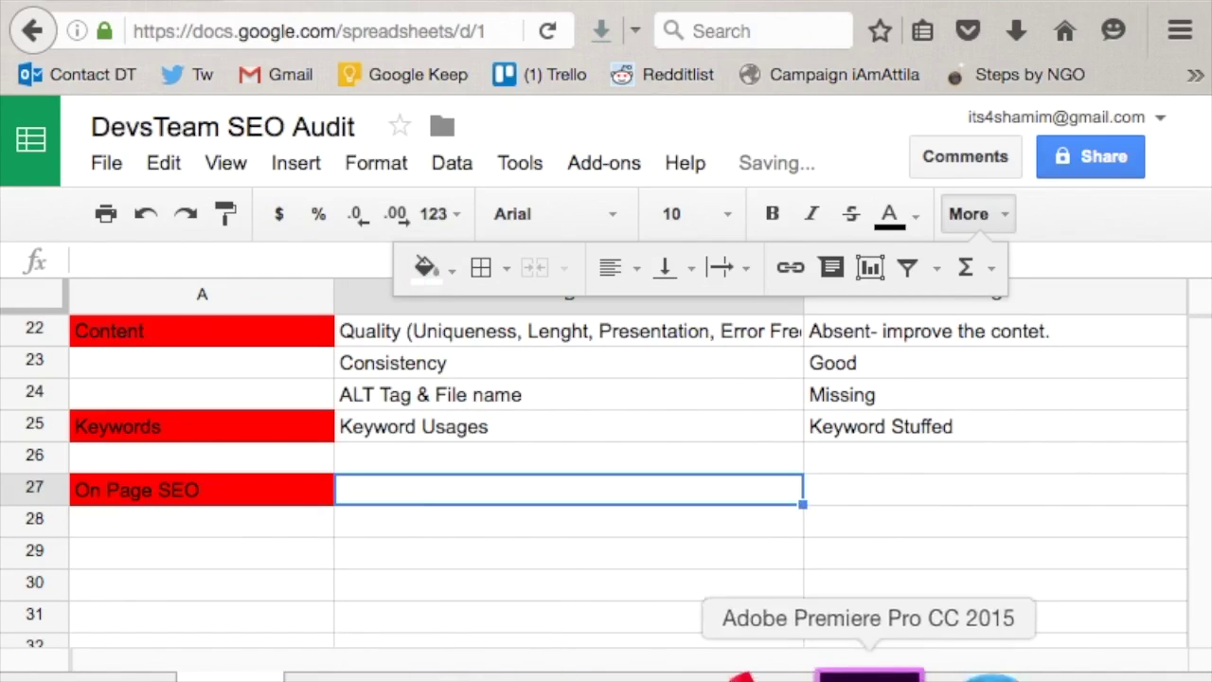
- Consult the Page Titles advice in the checklist's On-Page SEO section and complete the finding "Perfectly represents the content" in cell C27
{"action": "left_click", "coordinate": [969, 674]}
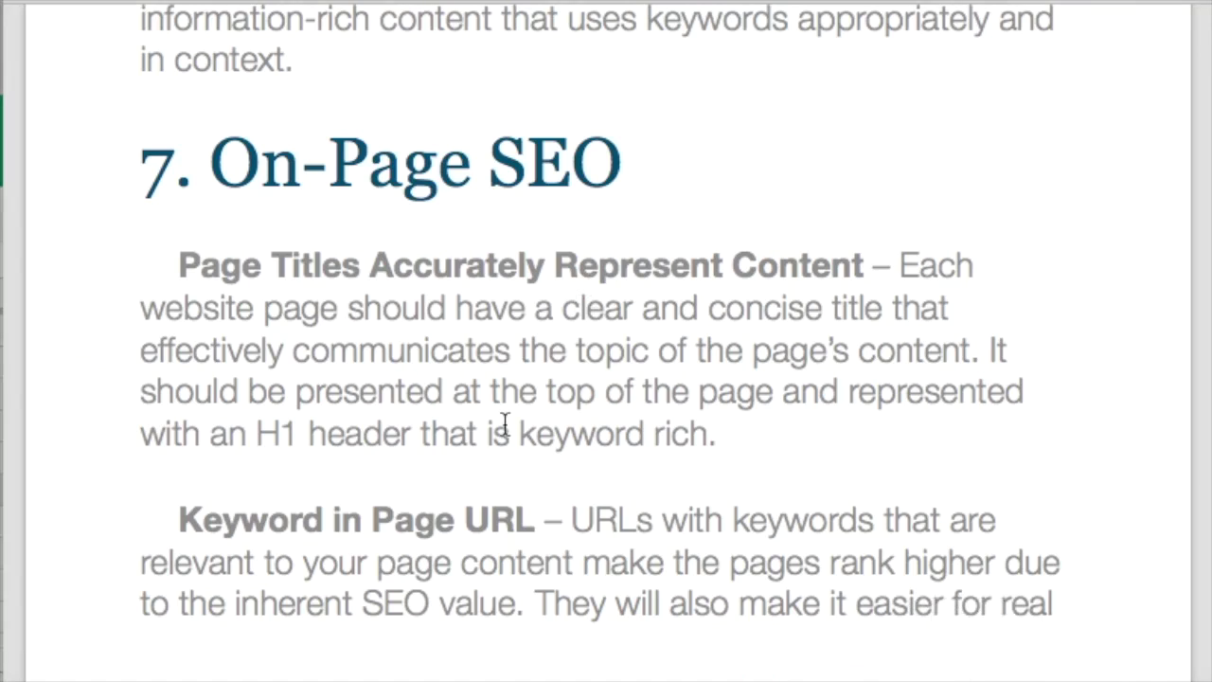
{"action": "scroll", "coordinate": [505, 423], "scroll_direction": "down", "scroll_amount": 3}
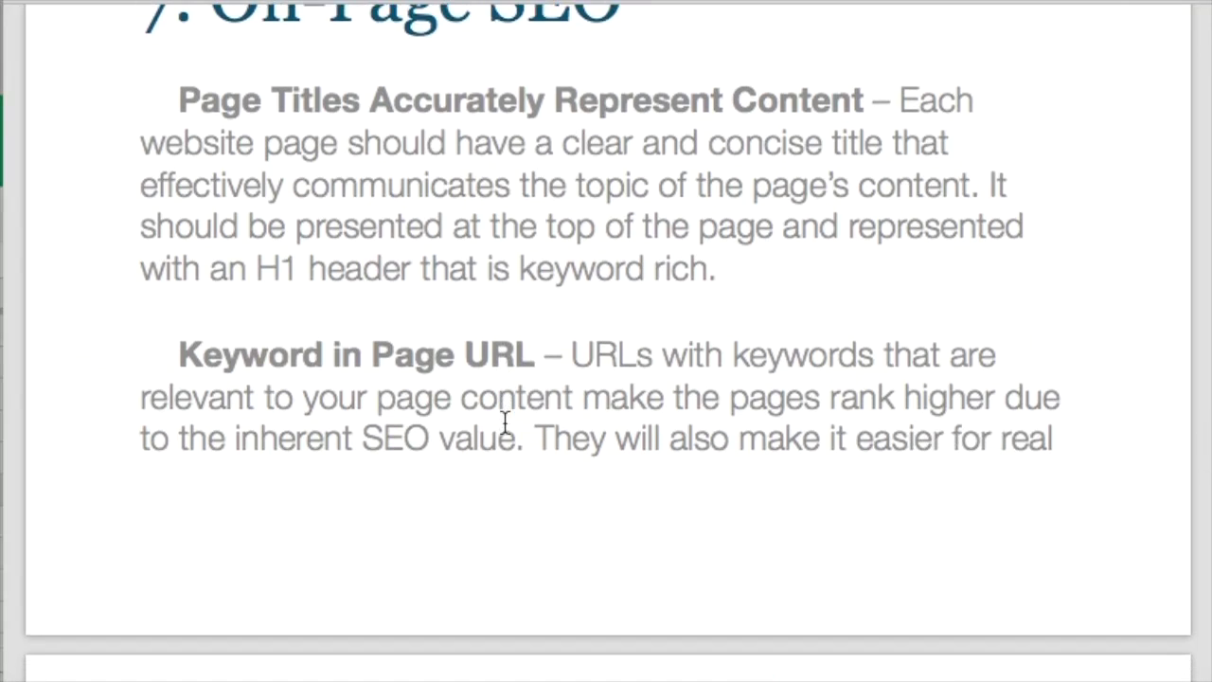
{"action": "scroll", "coordinate": [504, 424], "scroll_direction": "up", "scroll_amount": 2}
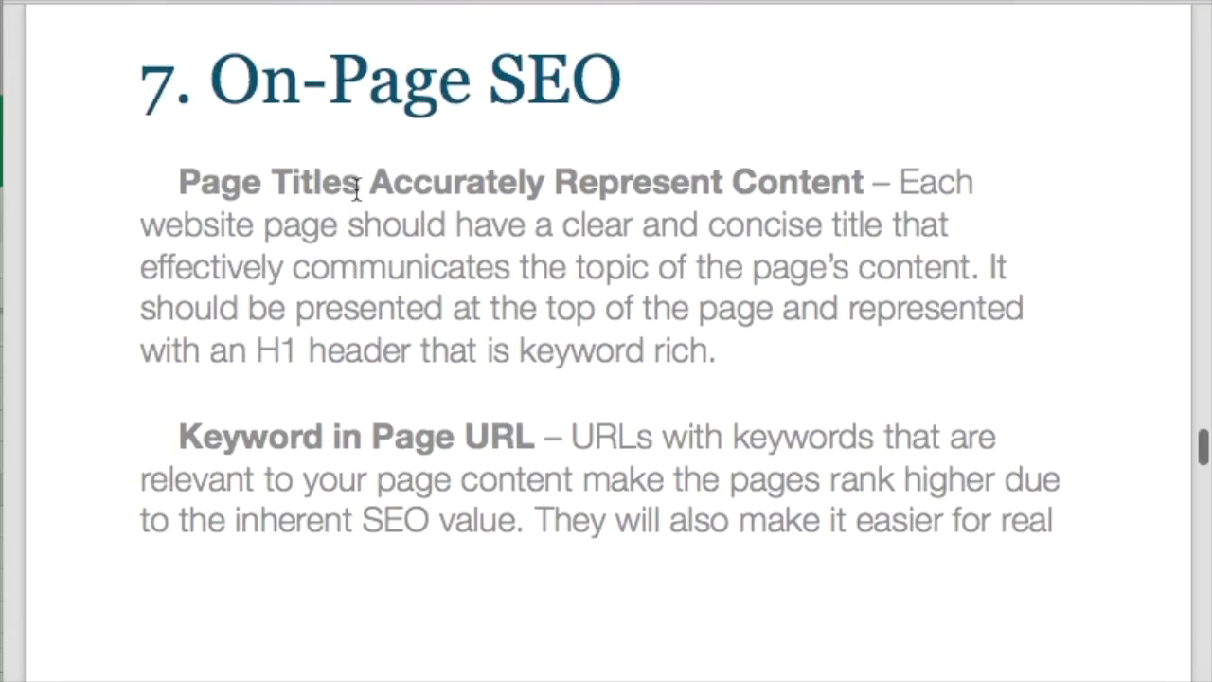
{"action": "left_click_drag", "start_coordinate": [358, 185], "coordinate": [170, 180]}
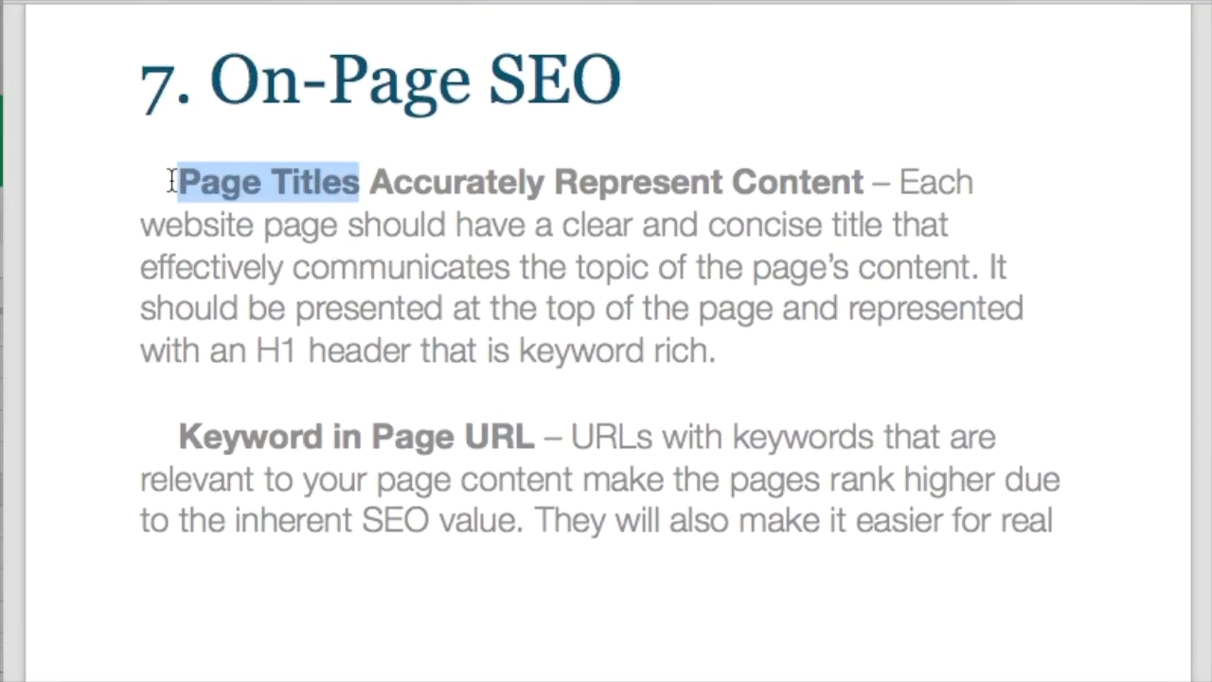
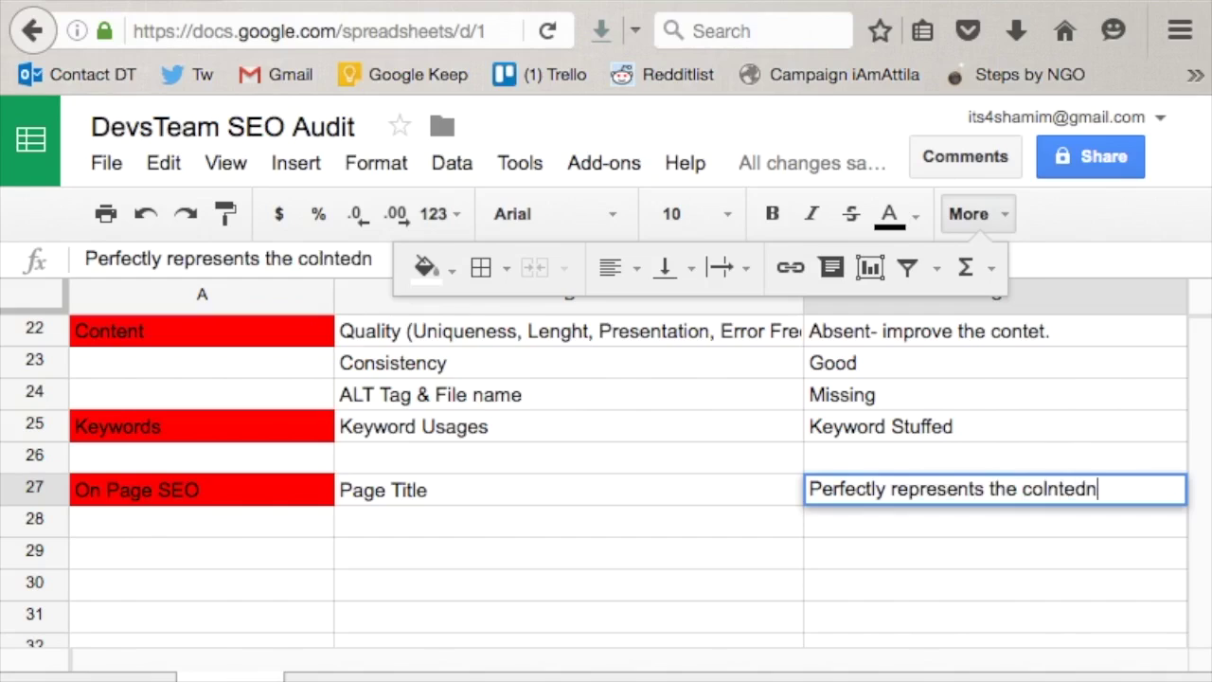
{"action": "type", "text": "ntent"}
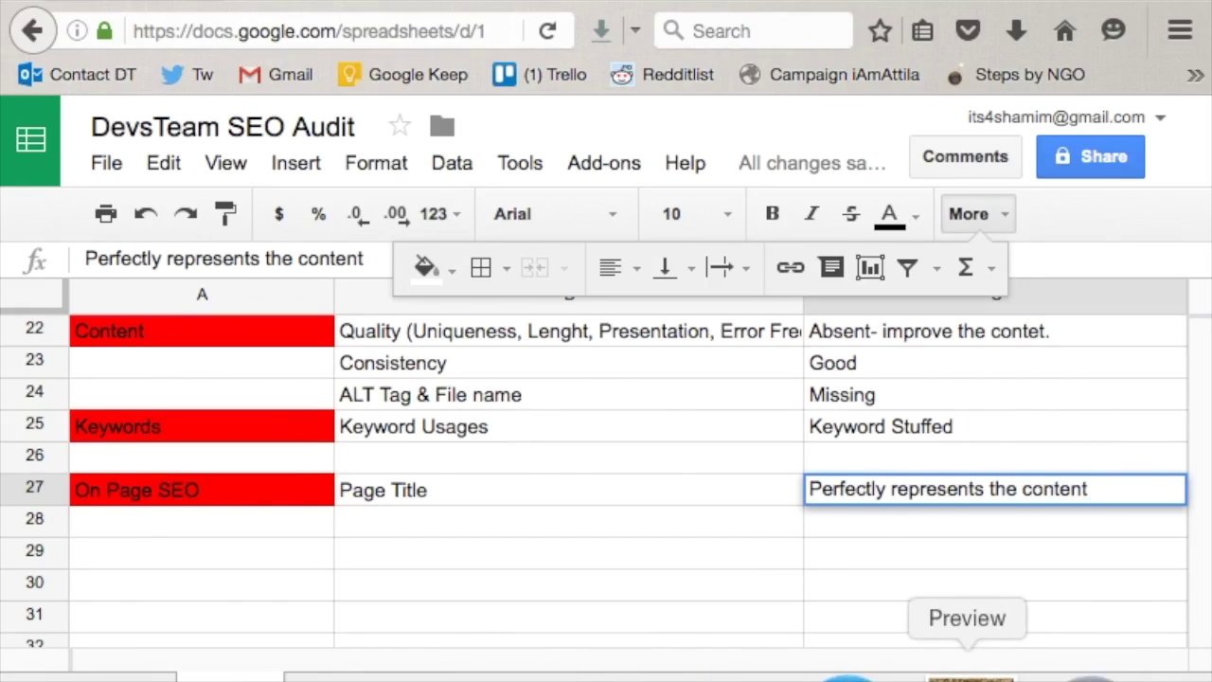
- Check the Keyword in Page URL advice in the checklist and enter the item "Keyword in URL" in cell B28 of the audit spreadsheet
{"action": "left_click", "coordinate": [966, 665]}
{"action": "scroll", "coordinate": [435, 350], "scroll_direction": "down", "scroll_amount": 3}
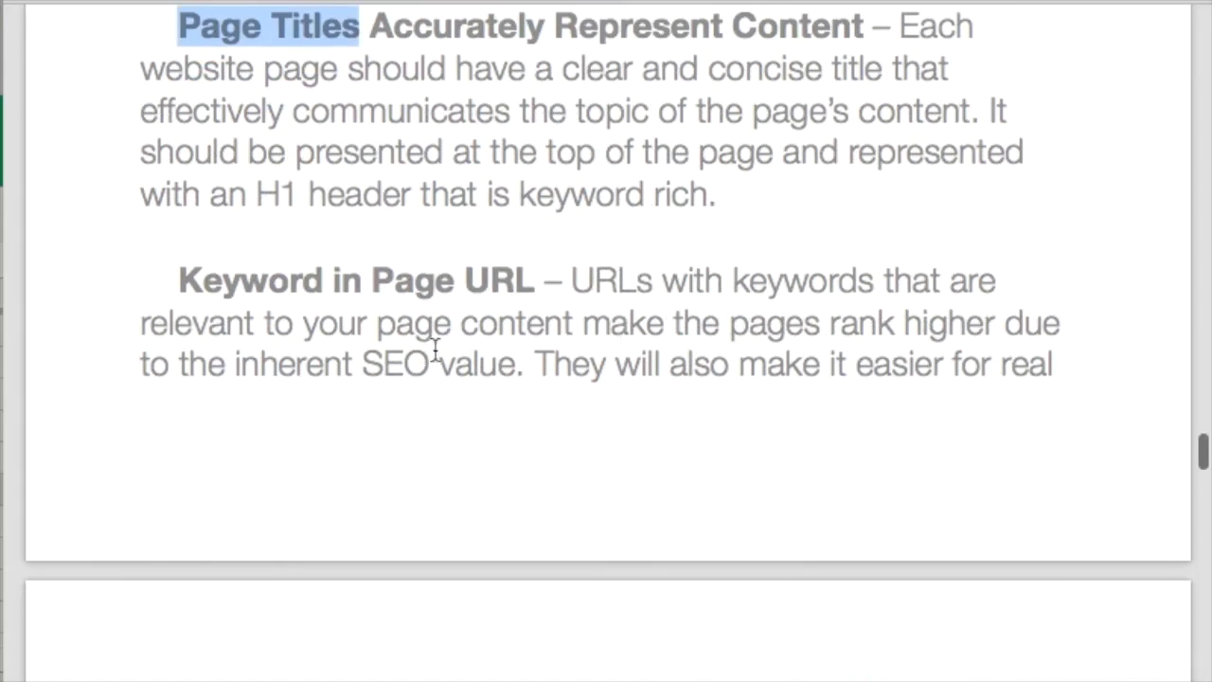
{"action": "left_click", "coordinate": [505, 301]}
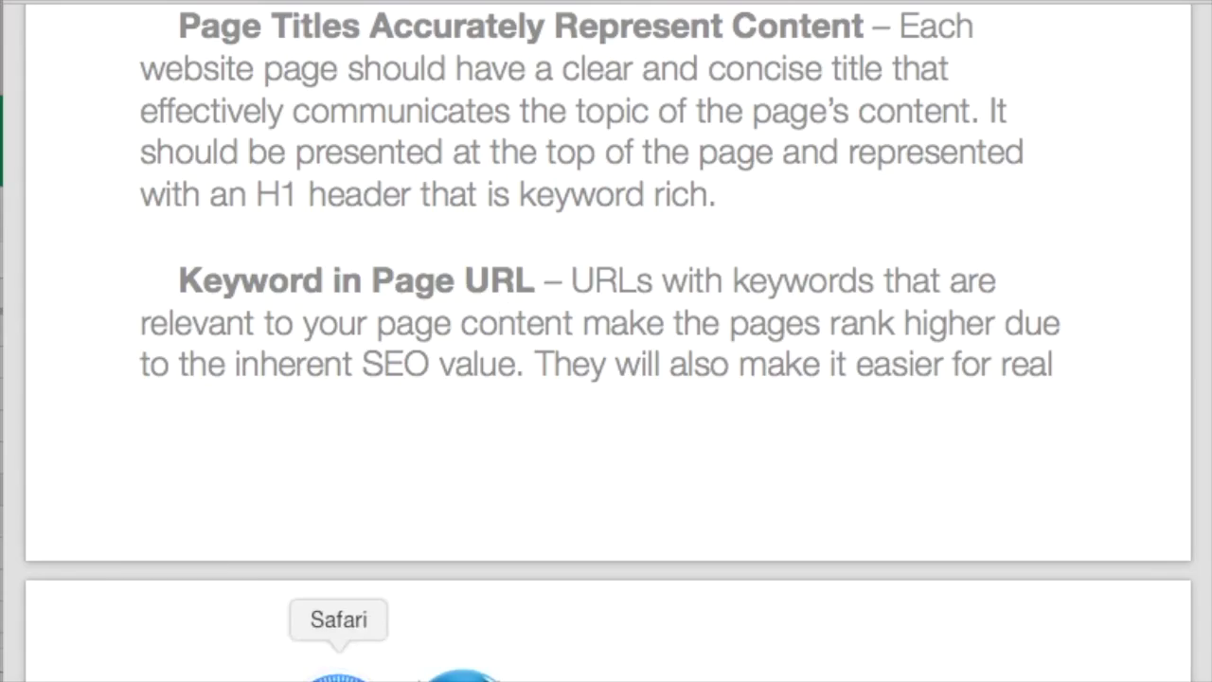
{"action": "left_click", "coordinate": [435, 670]}
{"action": "left_click", "coordinate": [393, 512]}
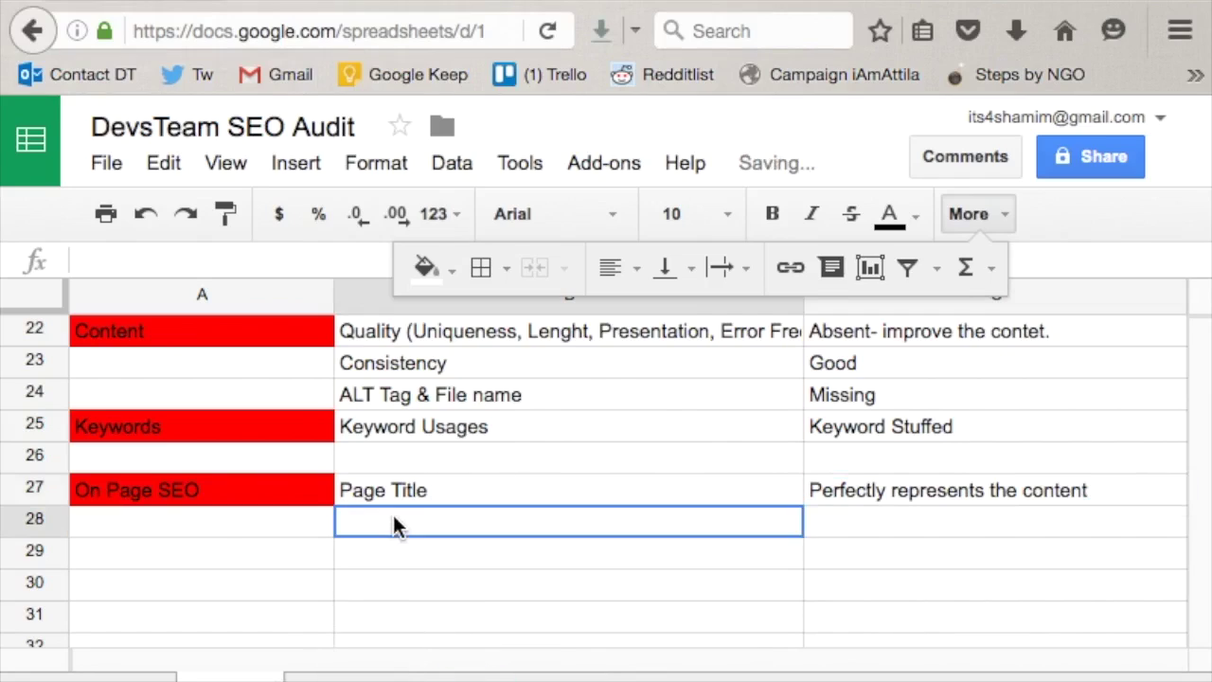
{"action": "type", "text": "Keyword in URL"}
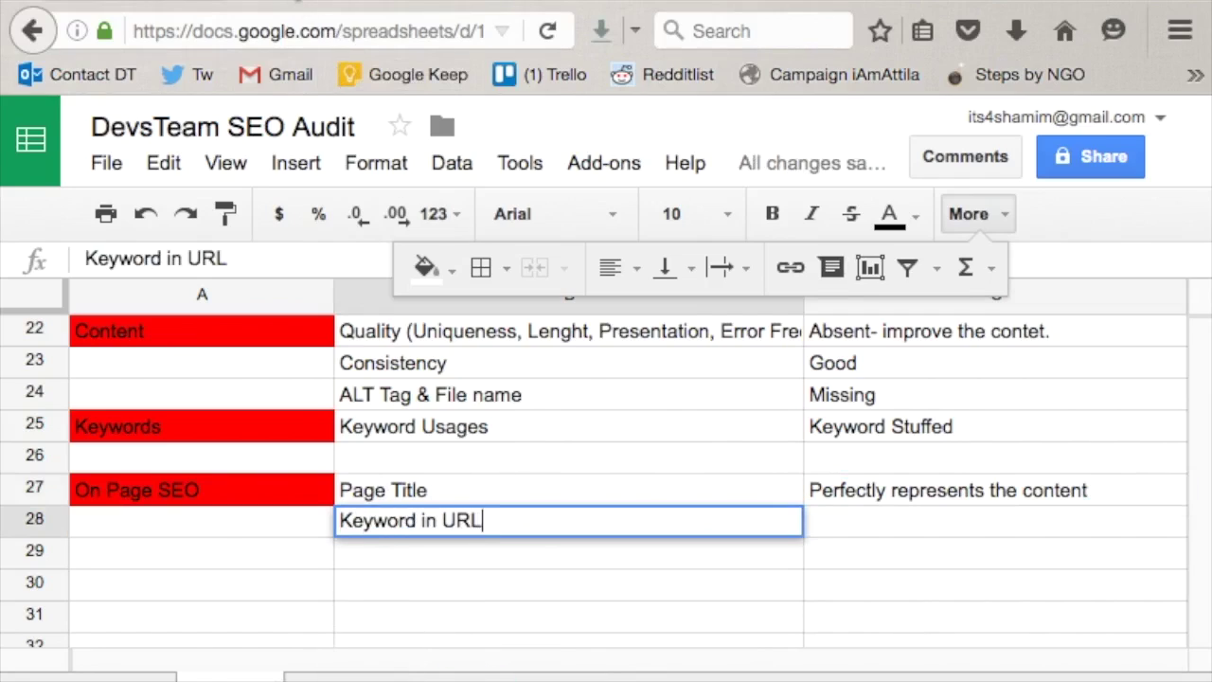
- Switch to the devsteam.com site and open the project "How We Ranked Ecommerce Site at Top of Google Bangladesh"
{"action": "left_click", "coordinate": [306, 2]}
{"action": "scroll", "coordinate": [587, 294], "scroll_direction": "down", "scroll_amount": 3}
{"action": "scroll", "coordinate": [601, 324], "scroll_direction": "up", "scroll_amount": 1}
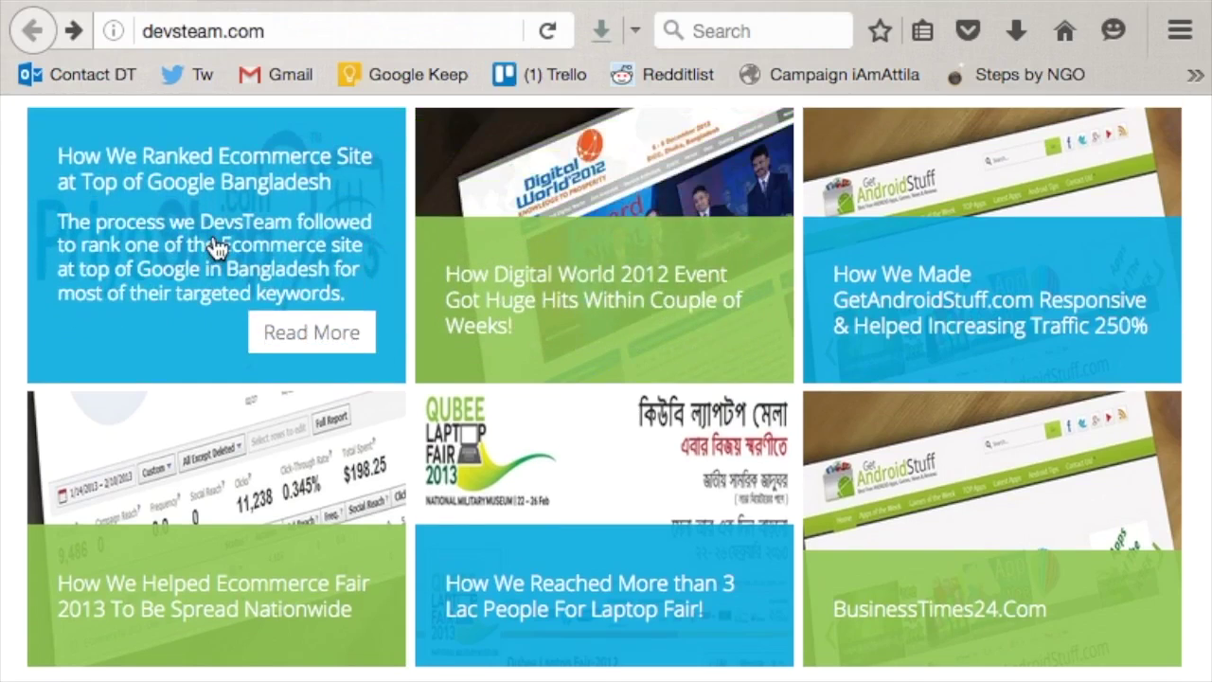
{"action": "left_click", "coordinate": [260, 182]}
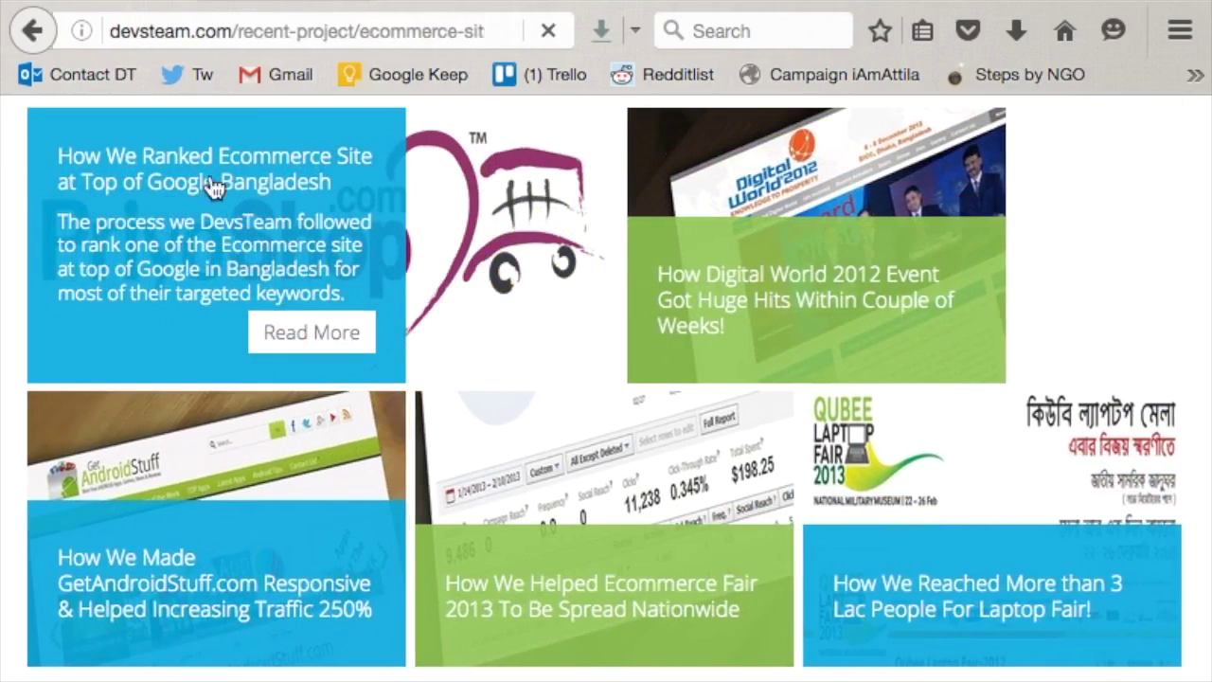
{"action": "scroll", "coordinate": [509, 522], "scroll_direction": "down", "scroll_amount": 2}
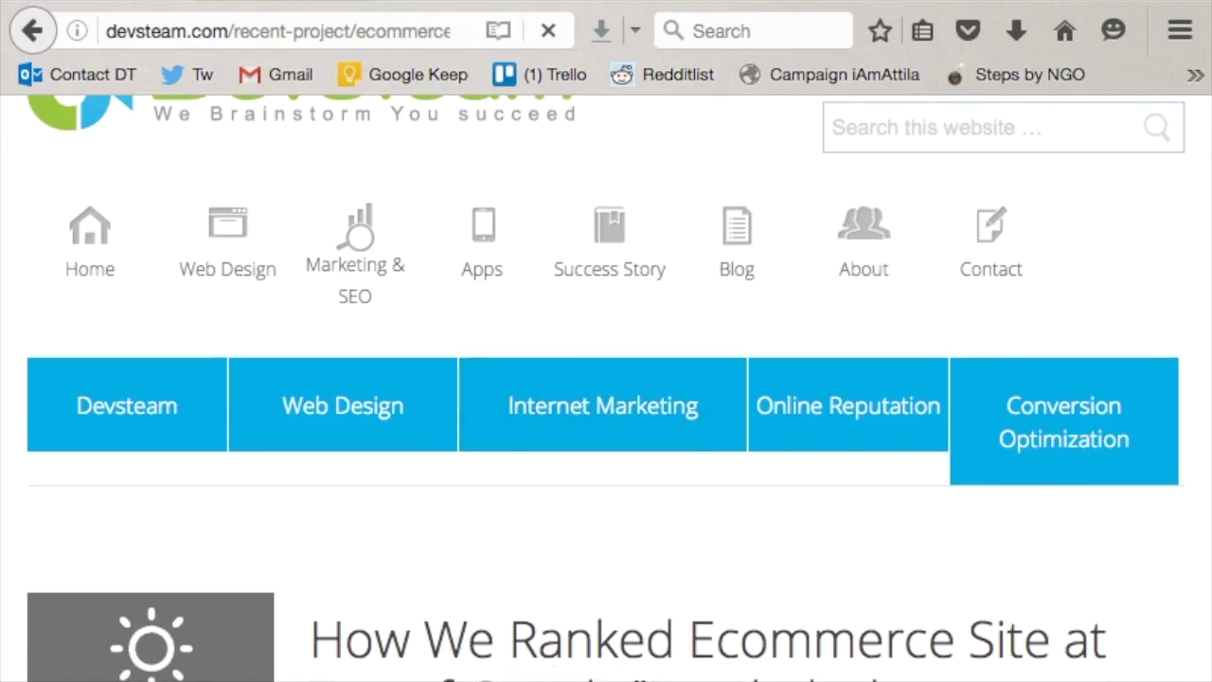
{"action": "scroll", "coordinate": [618, 388], "scroll_direction": "down", "scroll_amount": 1}
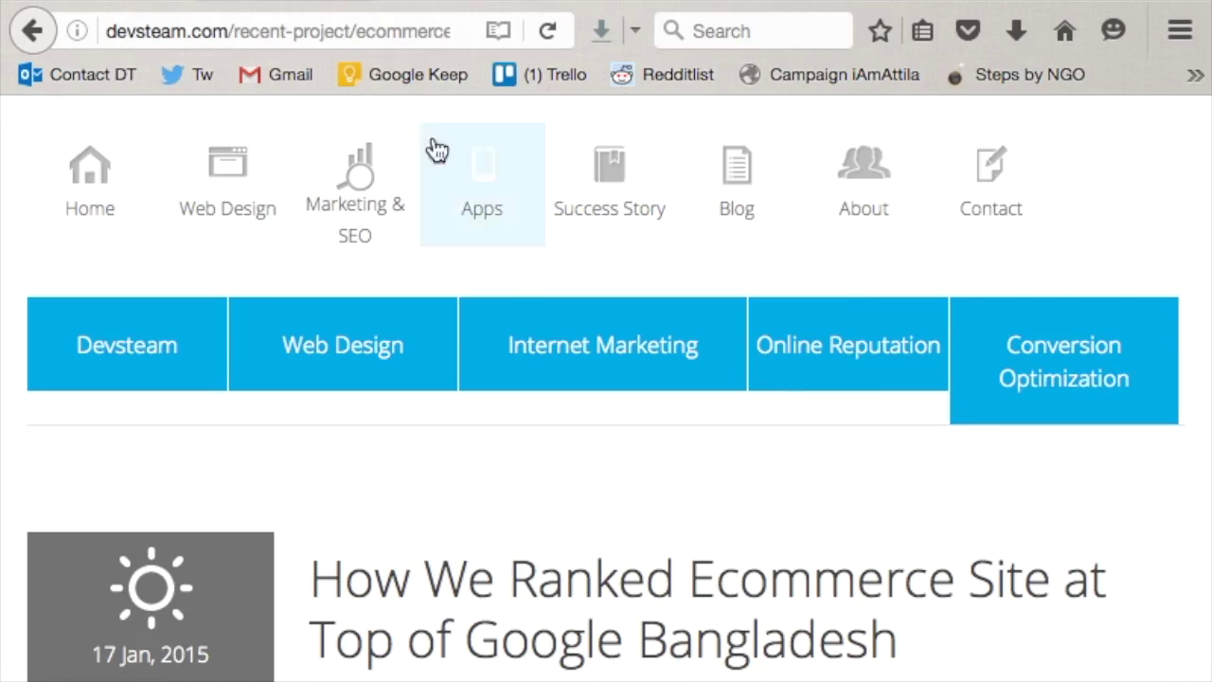
- Examine the case study page's full URL for keywords, highlighting "ecommerce-site-ranking-", and skim the article text
{"action": "left_click", "coordinate": [393, 21]}
{"action": "scroll", "coordinate": [393, 21], "scroll_direction": "right", "scroll_amount": 3}
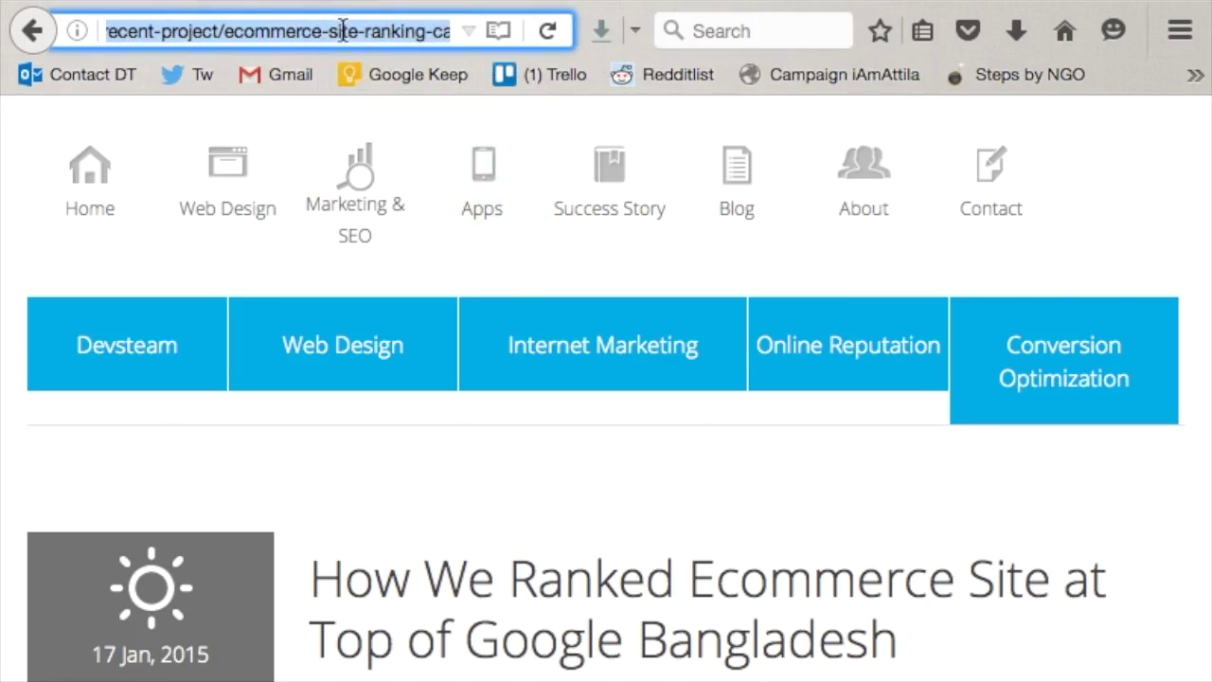
{"action": "scroll", "coordinate": [406, 33], "scroll_direction": "right", "scroll_amount": 2}
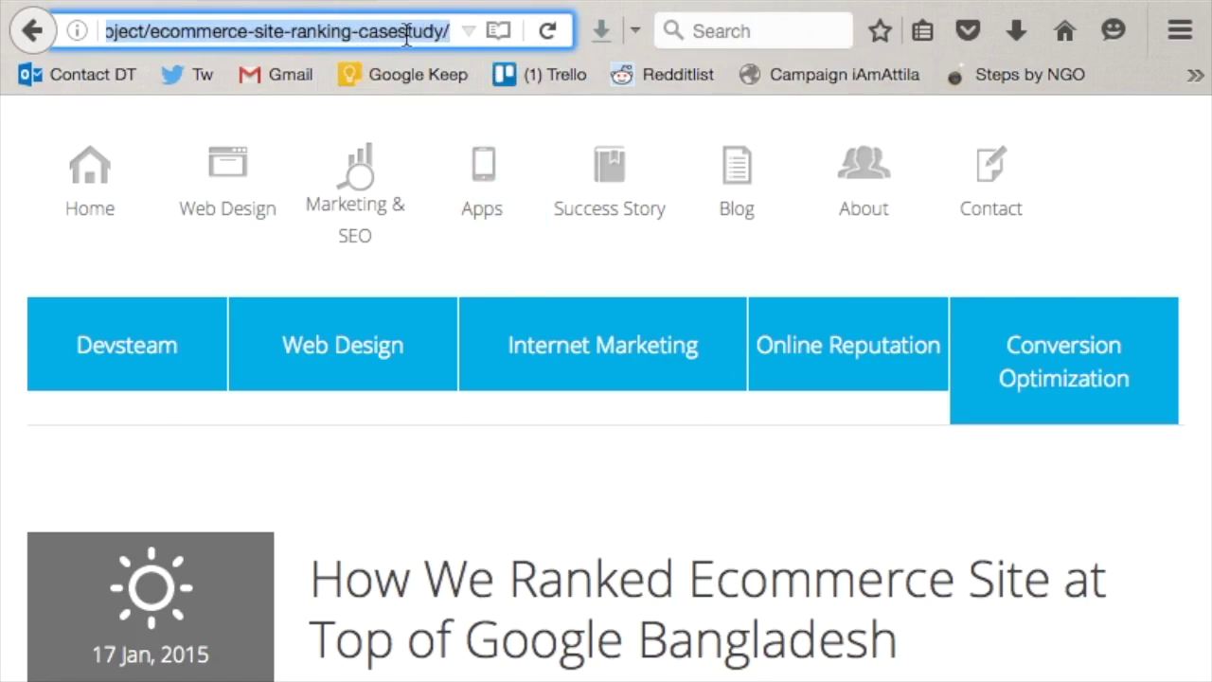
{"action": "left_click", "coordinate": [354, 33]}
{"action": "left_click_drag", "start_coordinate": [354, 33], "coordinate": [151, 39]}
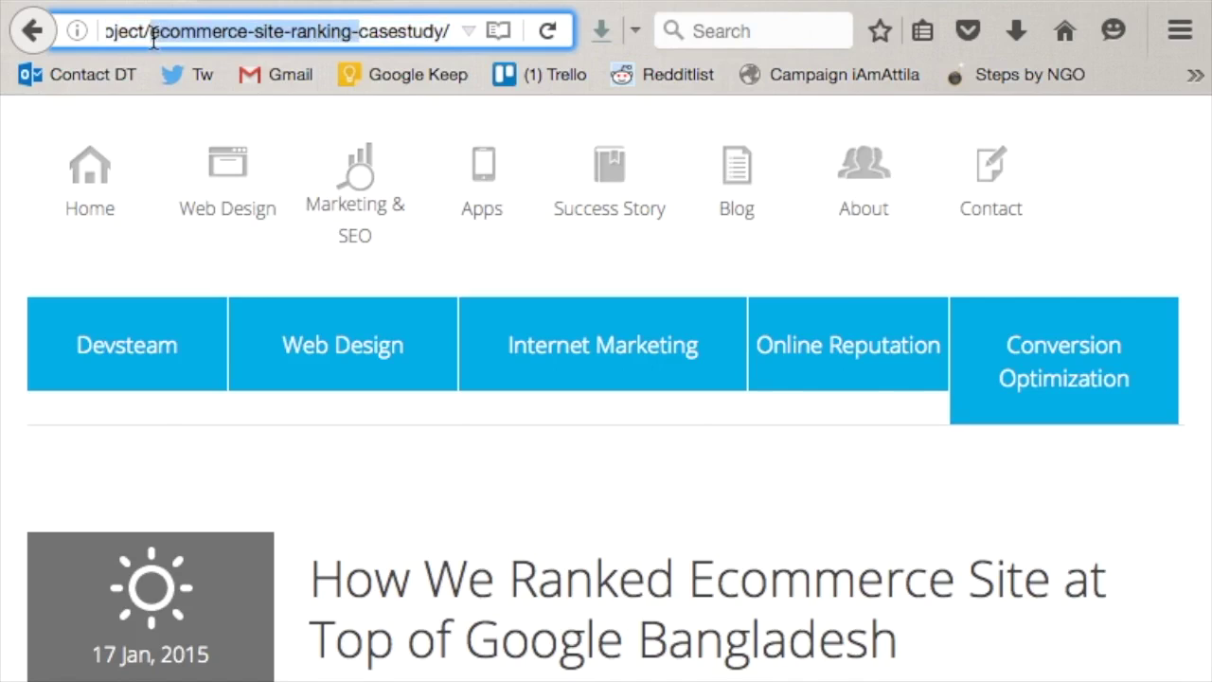
{"action": "scroll", "coordinate": [410, 433], "scroll_direction": "down", "scroll_amount": 5}
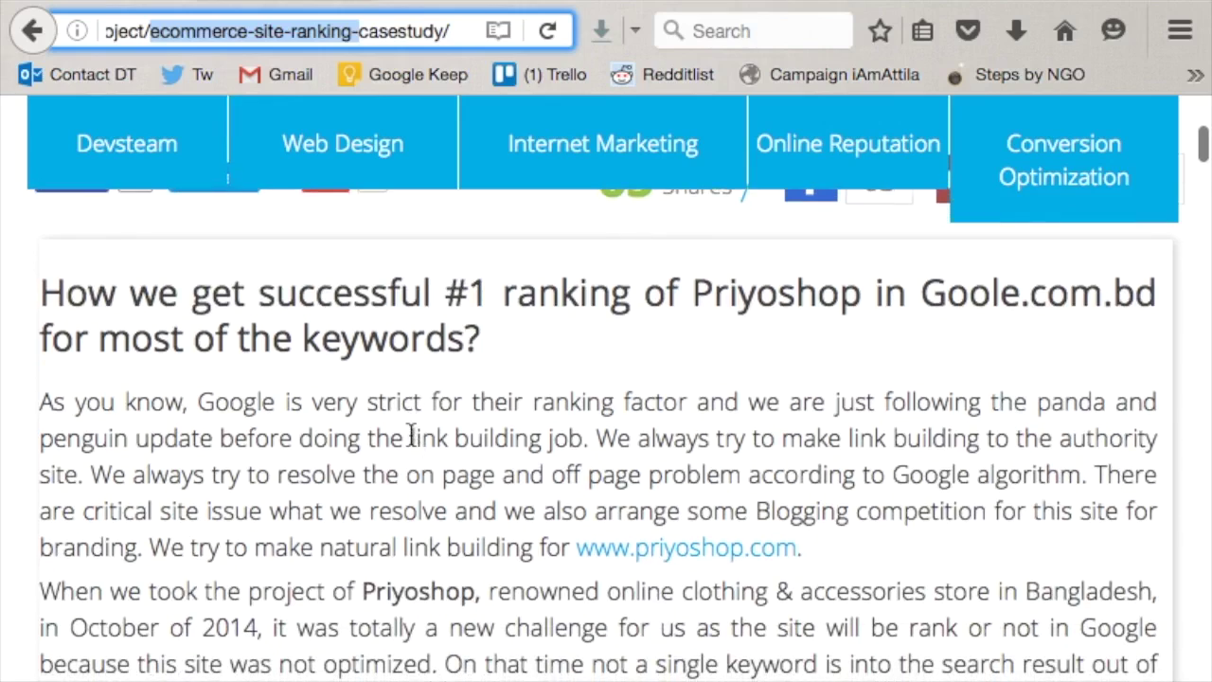
{"action": "scroll", "coordinate": [410, 435], "scroll_direction": "down", "scroll_amount": 10}
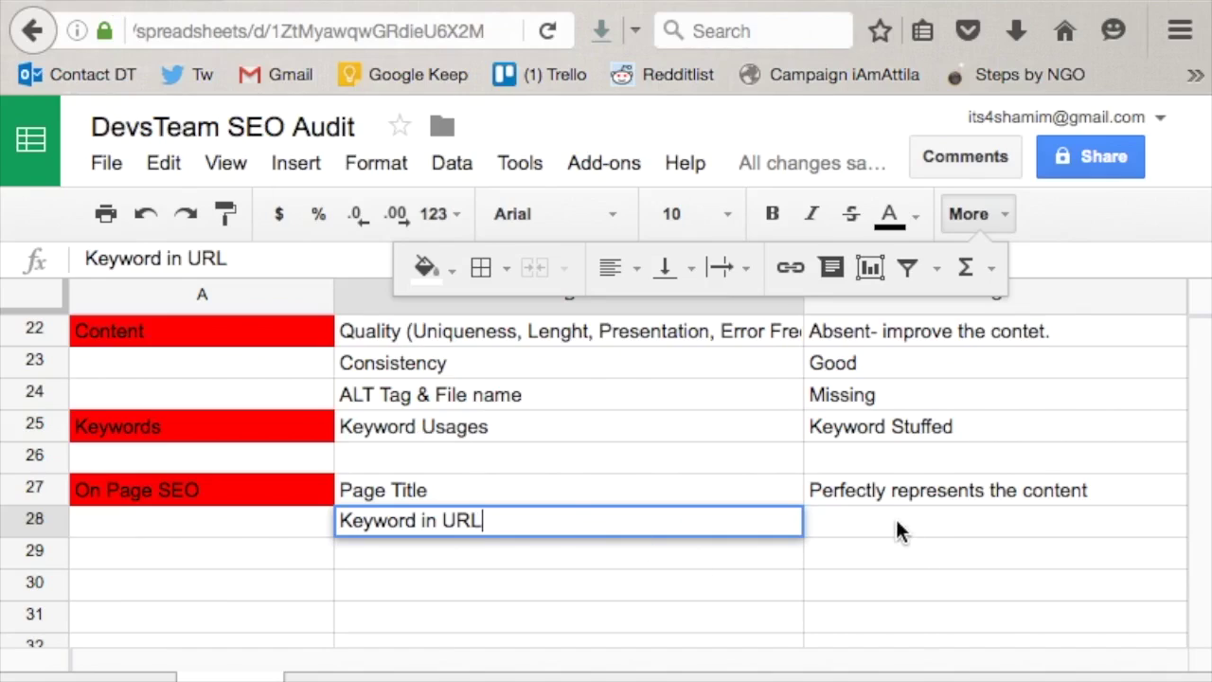
{"action": "left_click", "coordinate": [898, 531]}
{"action": "type", "text": "s"}
{"action": "key", "text": "BackSpace"}
{"action": "type", "text": "Present."}
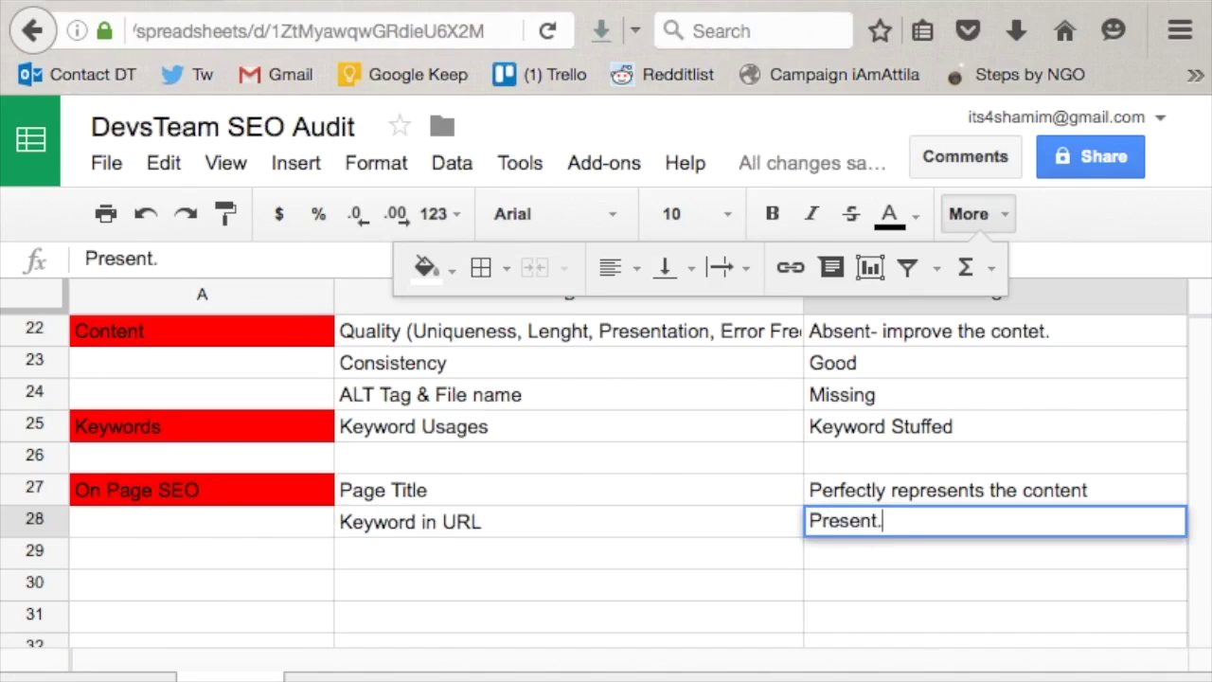
{"action": "key", "text": "BackSpace"}
{"action": "key", "text": "BackSpace"}
{"action": "key", "text": "BackSpace"}
{"action": "key", "text": "BackSpace"}
{"action": "key", "text": "BackSpace"}
{"action": "key", "text": "BackSpace"}
{"action": "key", "text": "BackSpace"}
{"action": "key", "text": "BackSpace"}
- Enter the finding "You should include keywords in your URL." in cell C28
{"action": "type", "text": "You s"}
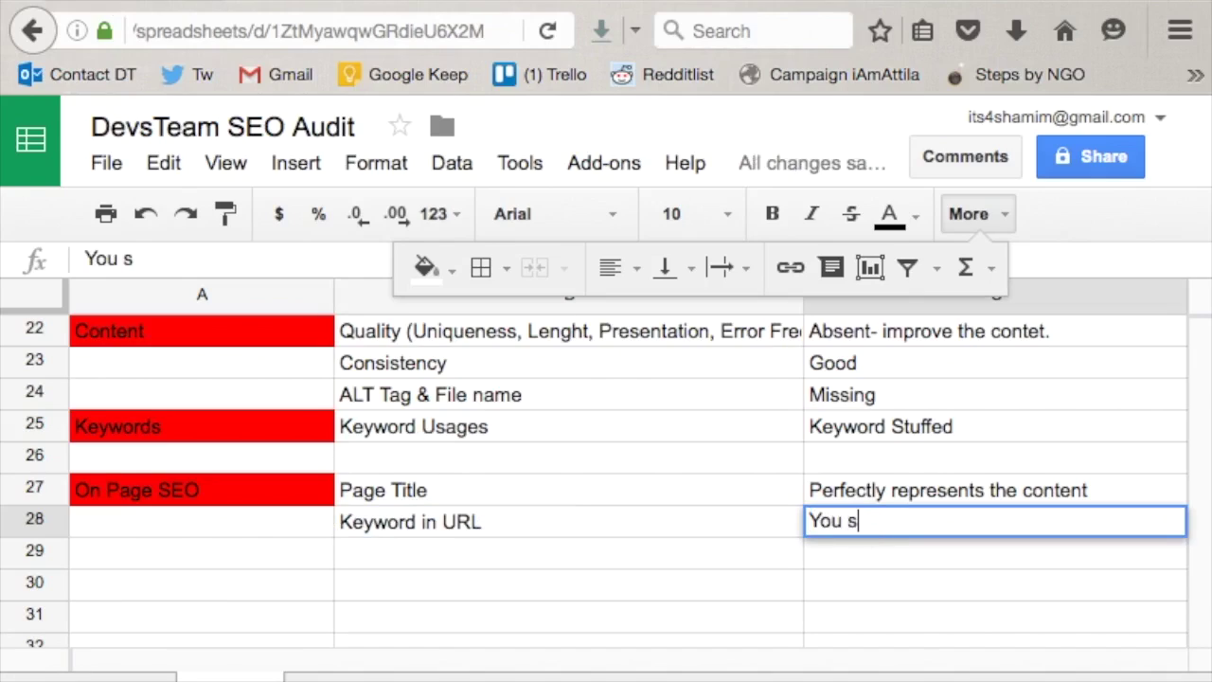
{"action": "type", "text": "hould include "}
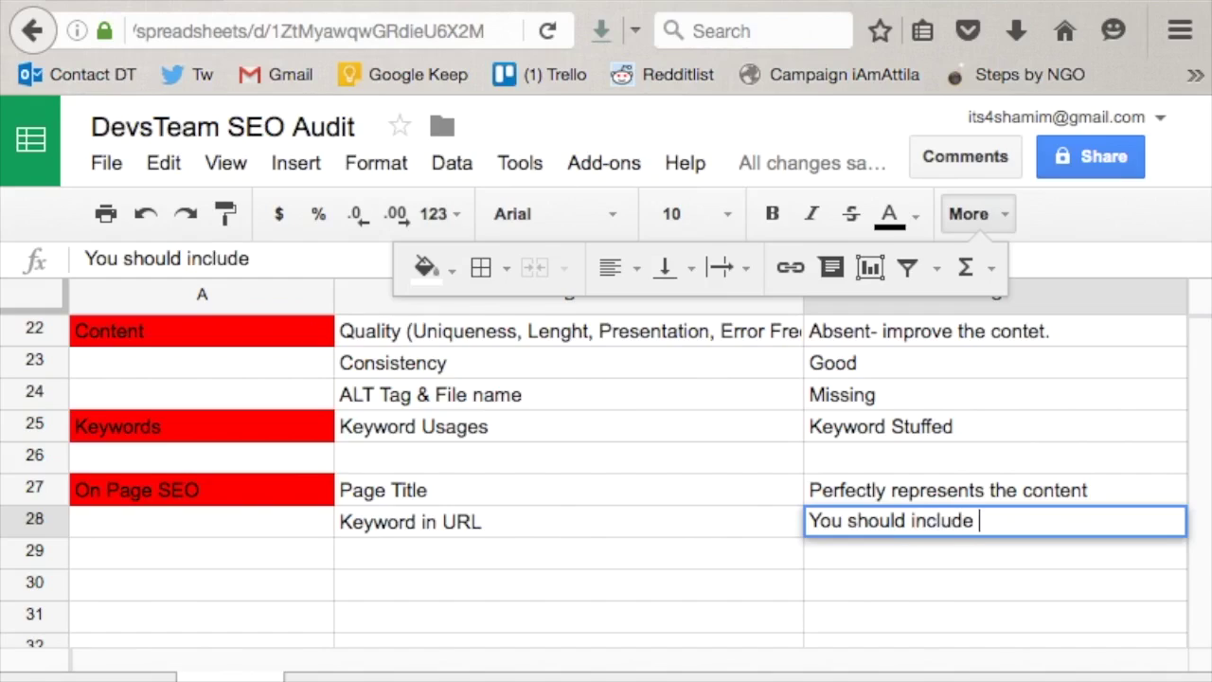
{"action": "type", "text": "keywords in your URL."}
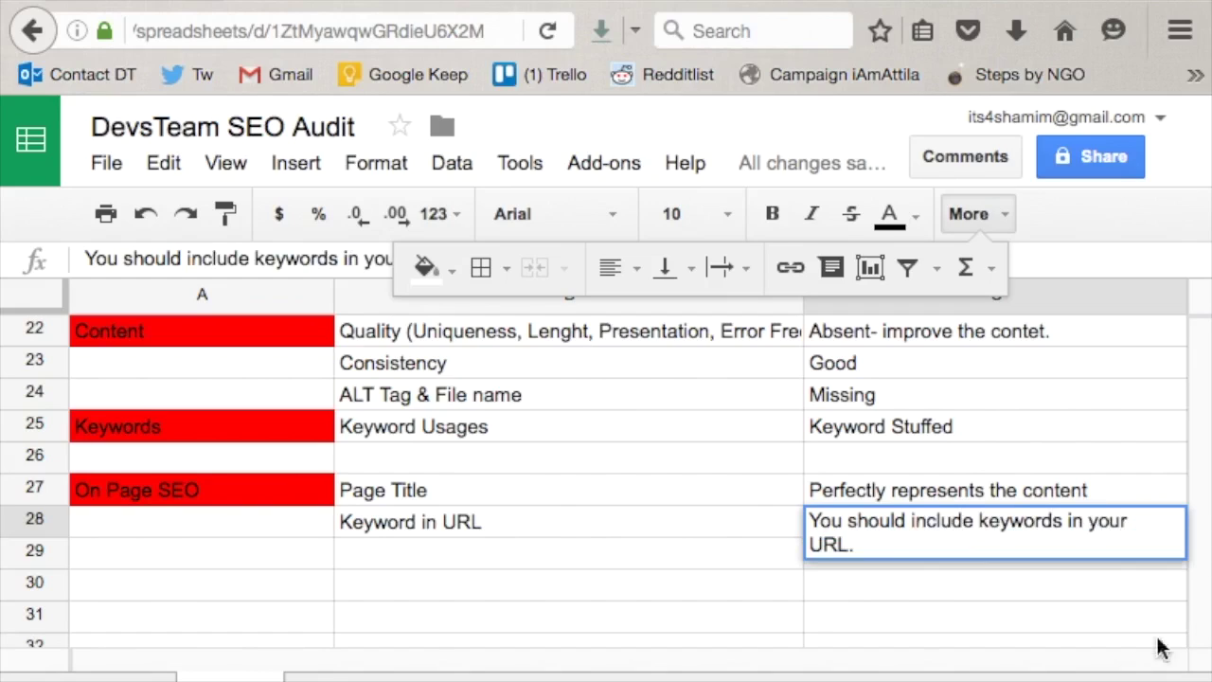
- Read the checklist's Meta Descriptions and Meta Titles advice, and enter the items "Meta Tilte" in cell B29 and "Meta Description" in B30
{"action": "left_click", "coordinate": [977, 674]}
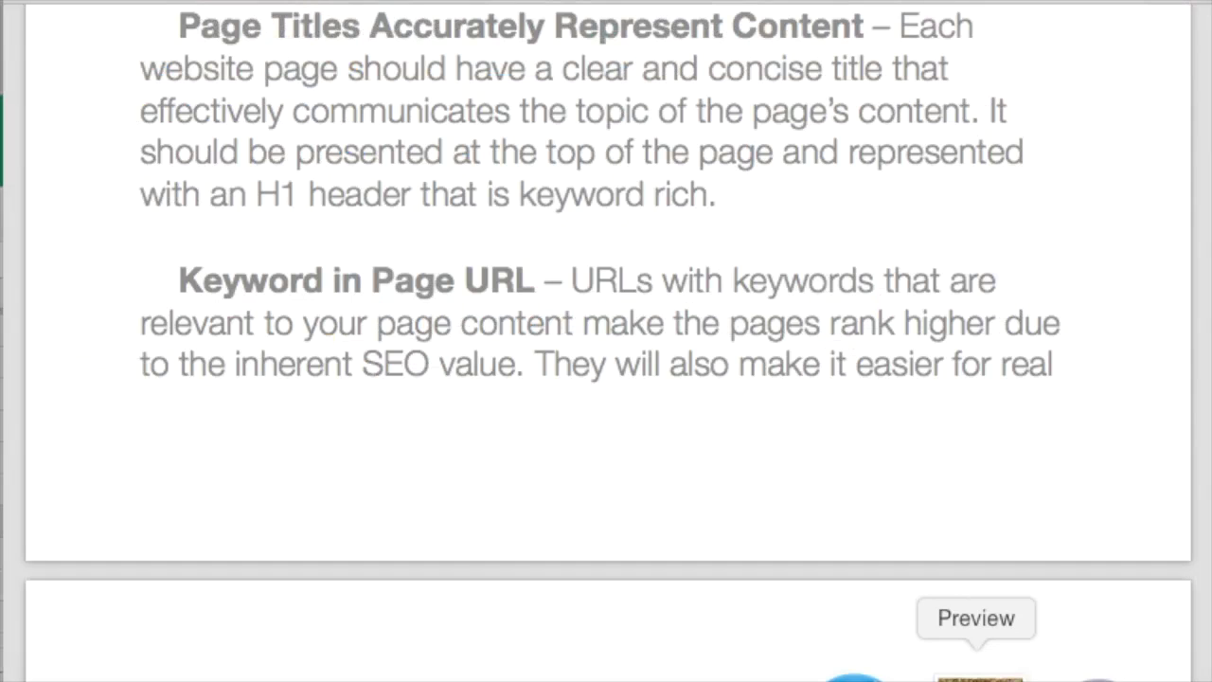
{"action": "scroll", "coordinate": [762, 579], "scroll_direction": "down", "scroll_amount": 10}
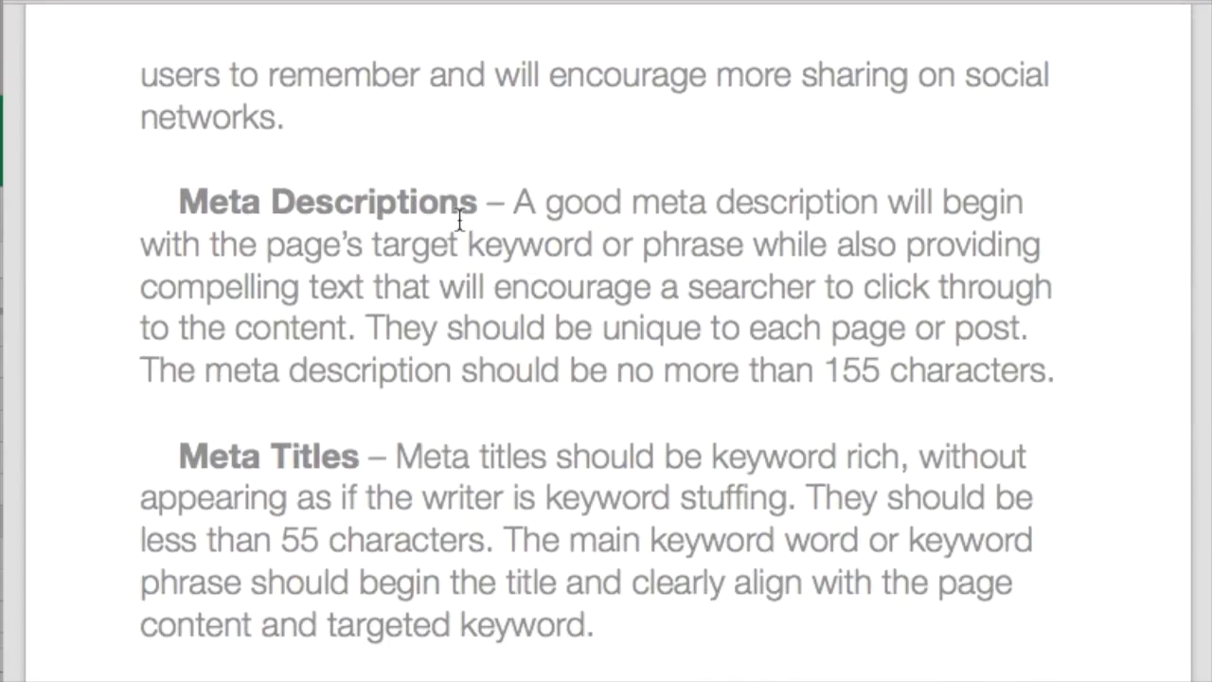
{"action": "scroll", "coordinate": [460, 220], "scroll_direction": "down", "scroll_amount": 2}
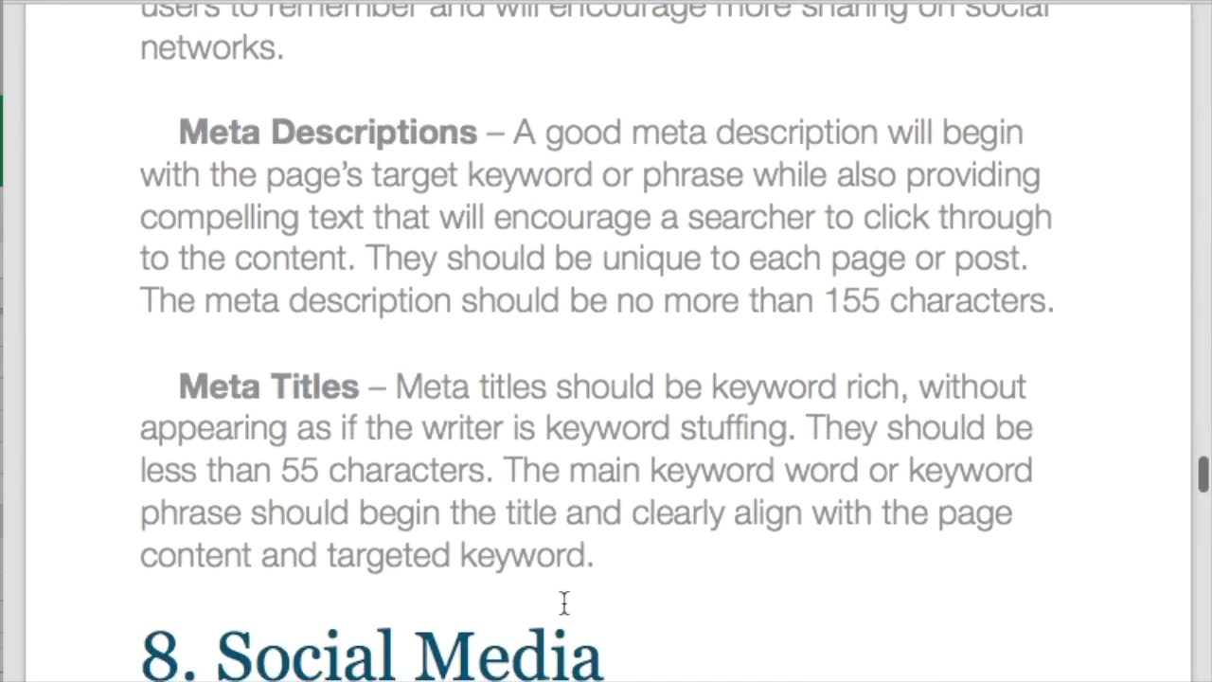
{"action": "left_click", "coordinate": [442, 671]}
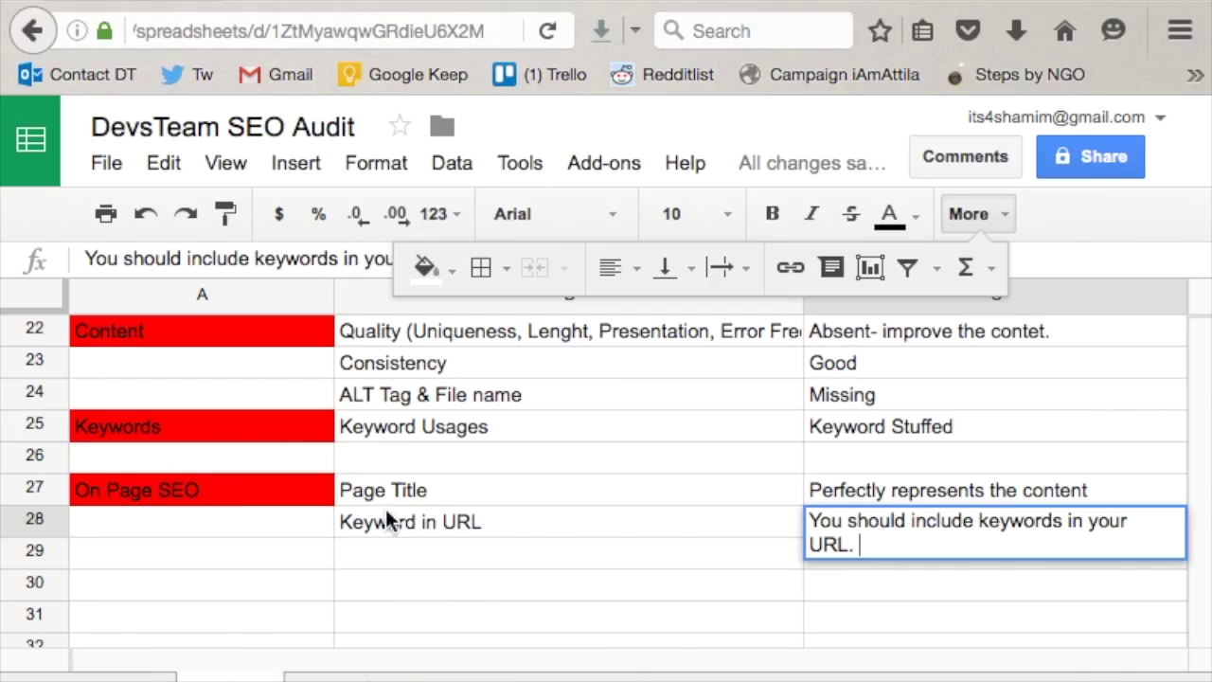
{"action": "left_click", "coordinate": [365, 547]}
{"action": "type", "text": "Met"}
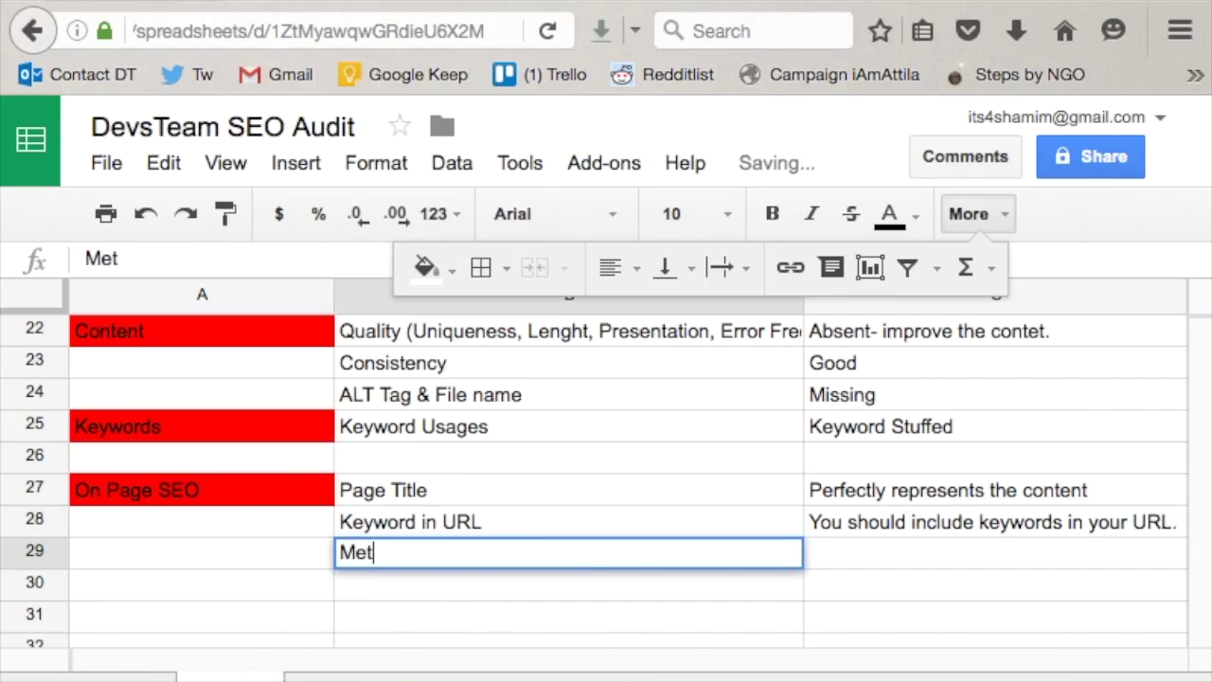
{"action": "type", "text": "a Tilte"}
{"action": "key", "text": "Tab"}
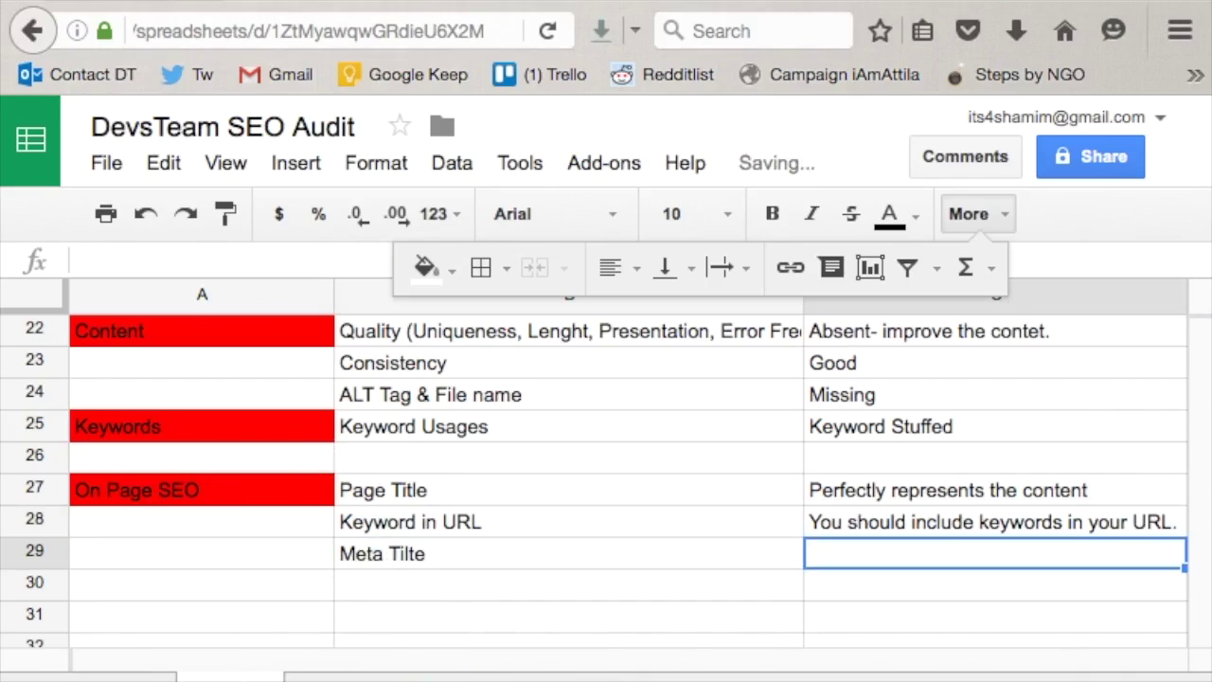
{"action": "left_click", "coordinate": [397, 586]}
{"action": "type", "text": "Meta Description"}
{"action": "left_click", "coordinate": [445, 547]}
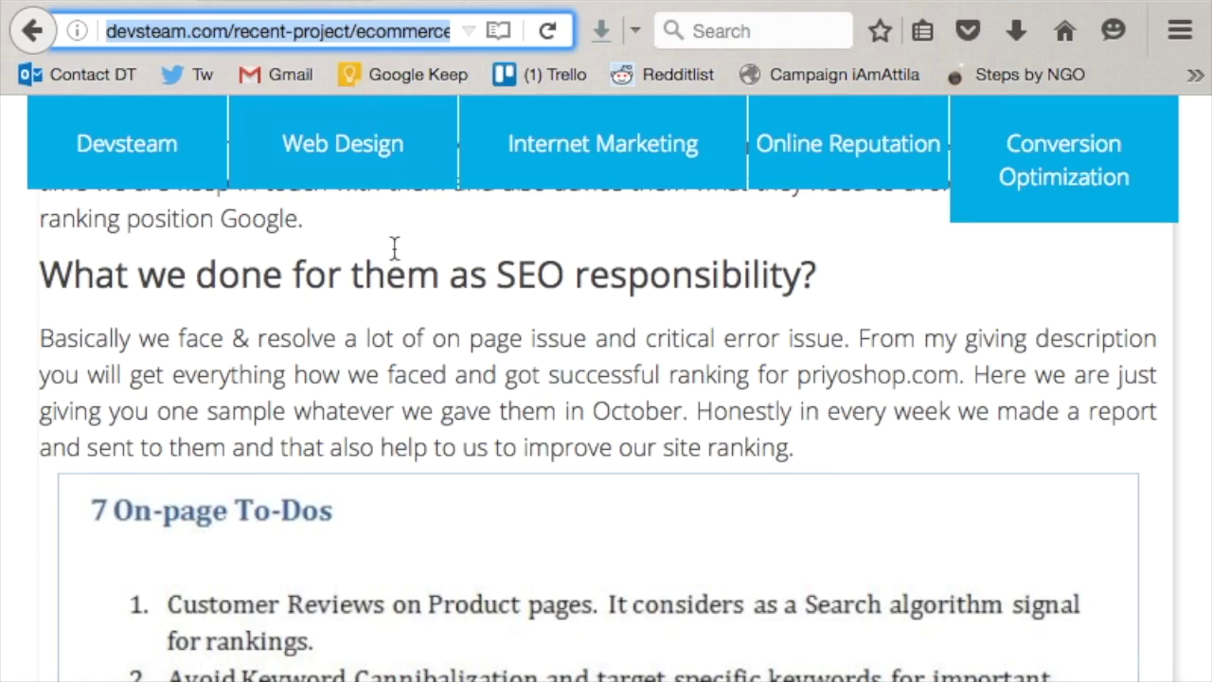
- Open the case study page's source, examine its meta description and other meta tags, and return to the audit spreadsheet
{"action": "left_click", "coordinate": [397, 324]}
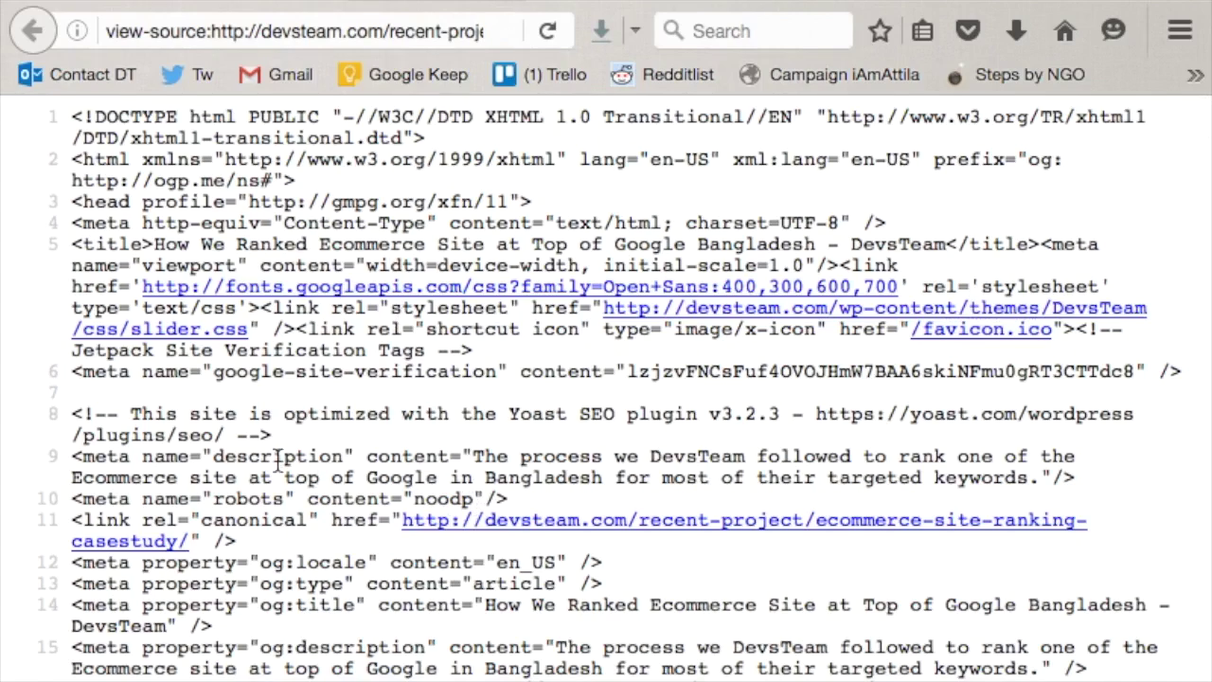
{"action": "left_click_drag", "start_coordinate": [218, 461], "coordinate": [370, 453]}
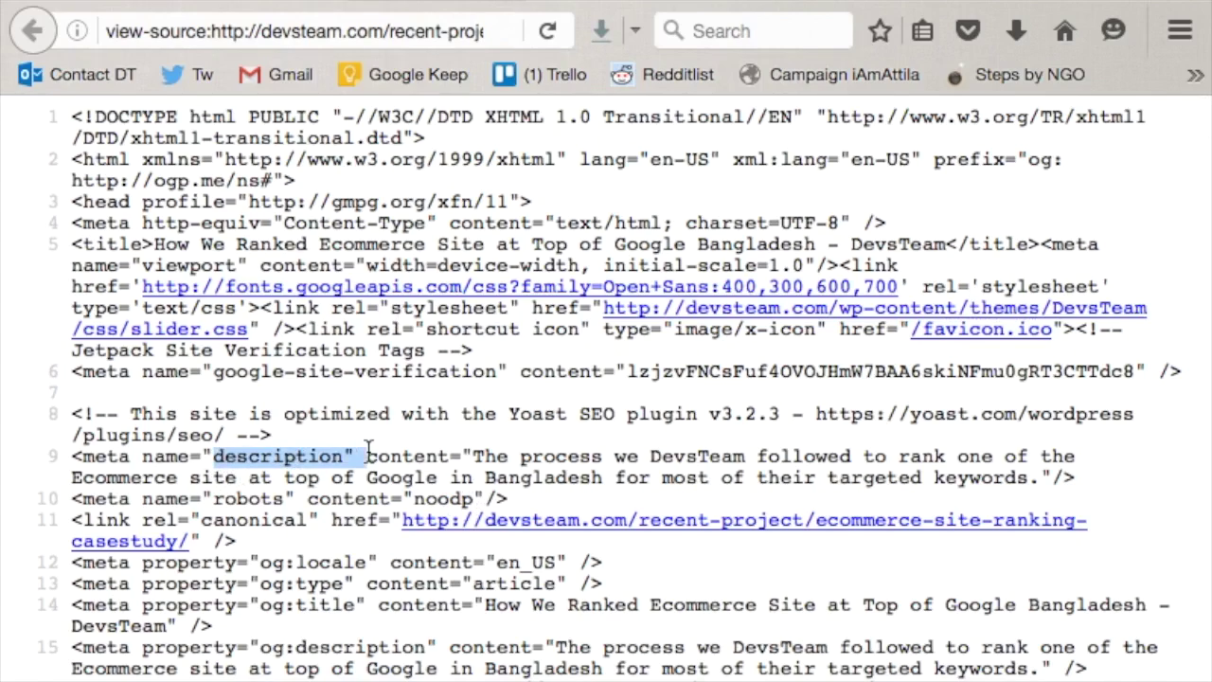
{"action": "left_click_drag", "start_coordinate": [899, 462], "coordinate": [218, 485]}
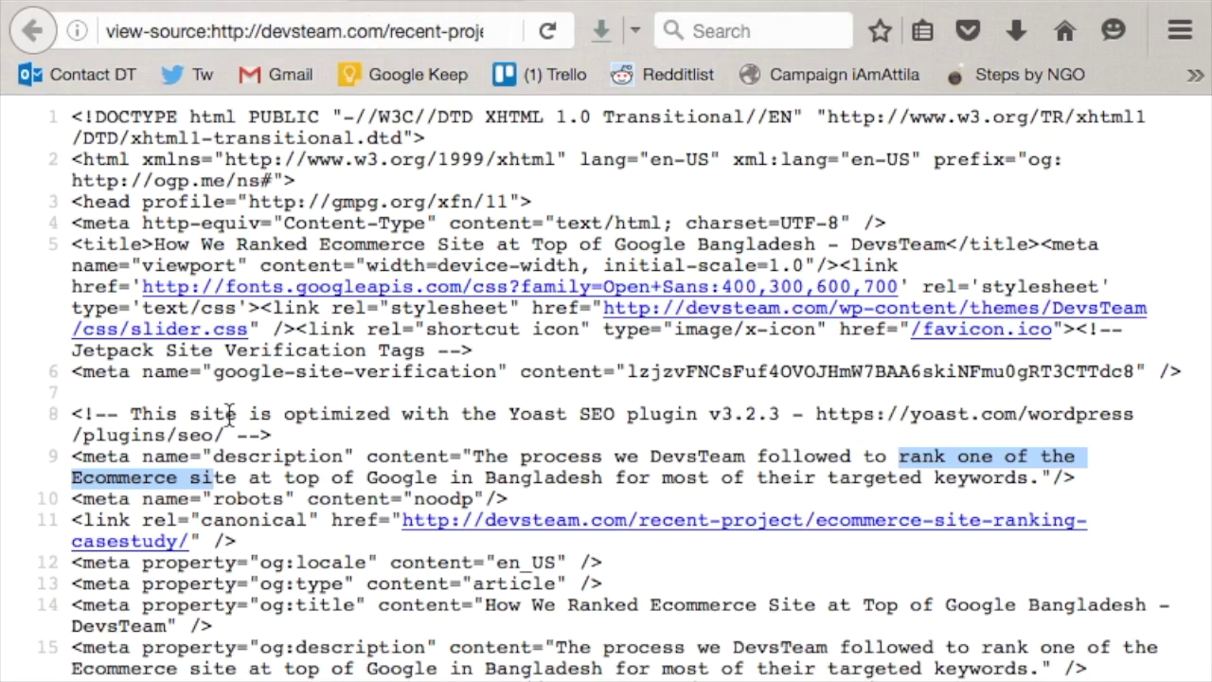
{"action": "scroll", "coordinate": [313, 653], "scroll_direction": "down", "scroll_amount": 10}
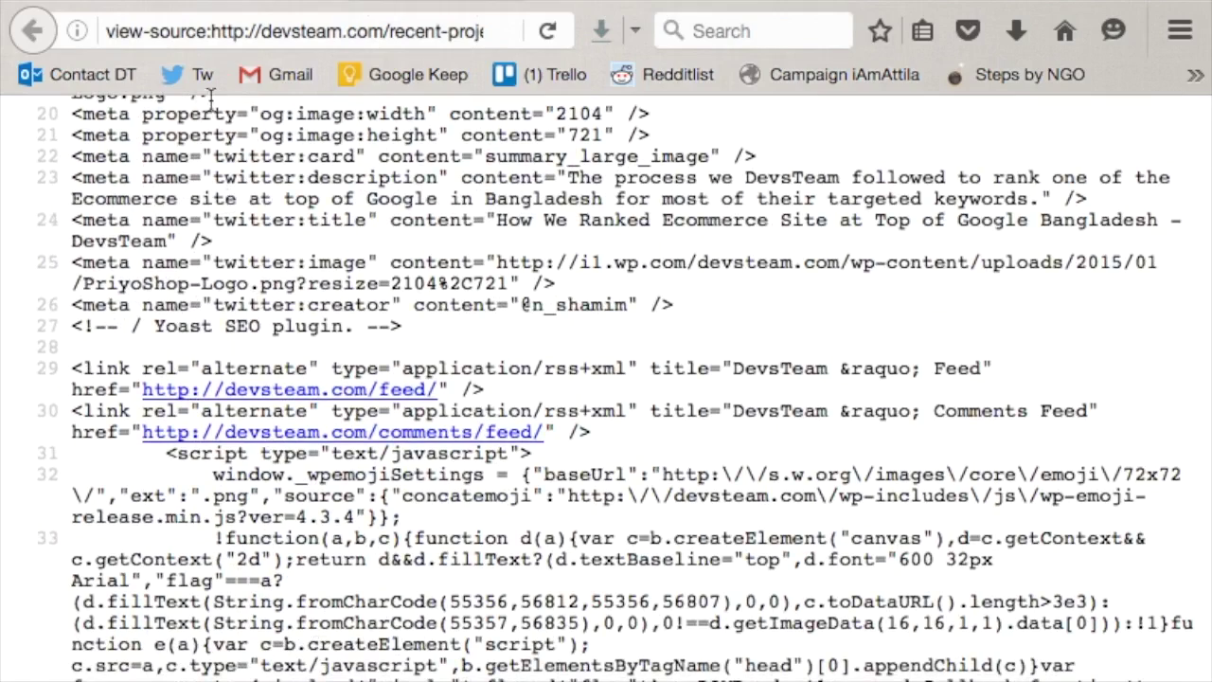
{"action": "left_click", "coordinate": [502, 5]}
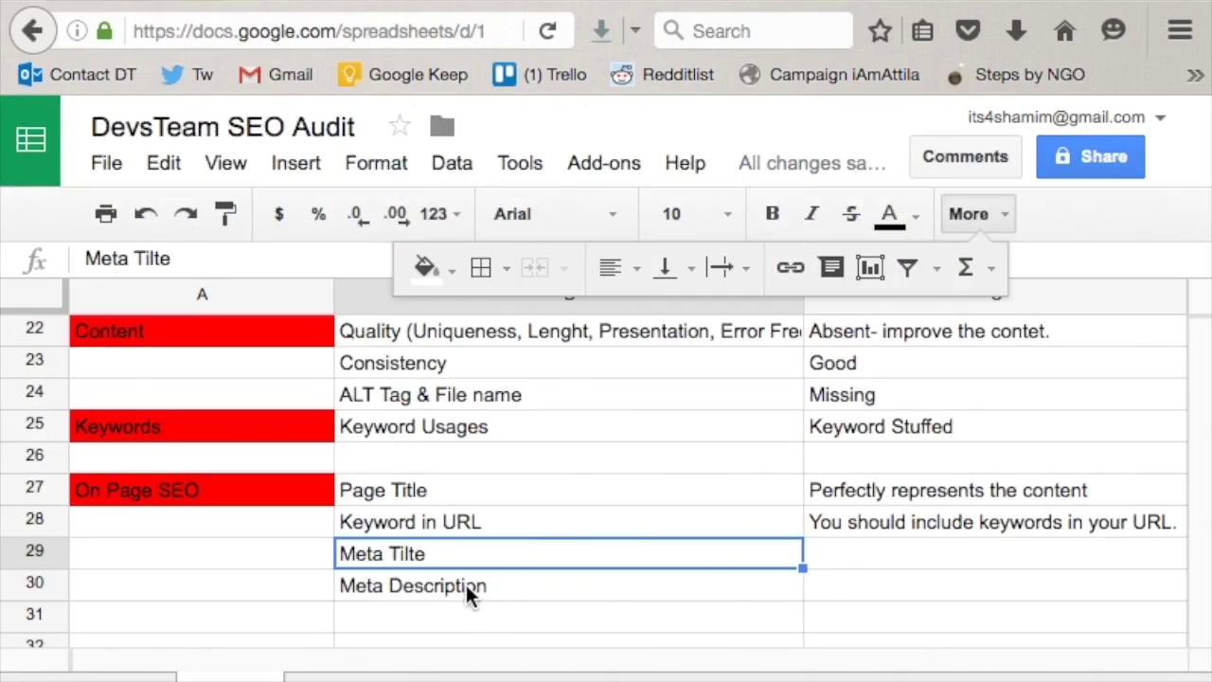
- Enter the findings "Present" for the meta title in C29 and "Include kw on your meta." for the meta description in C30
{"action": "left_click", "coordinate": [846, 555]}
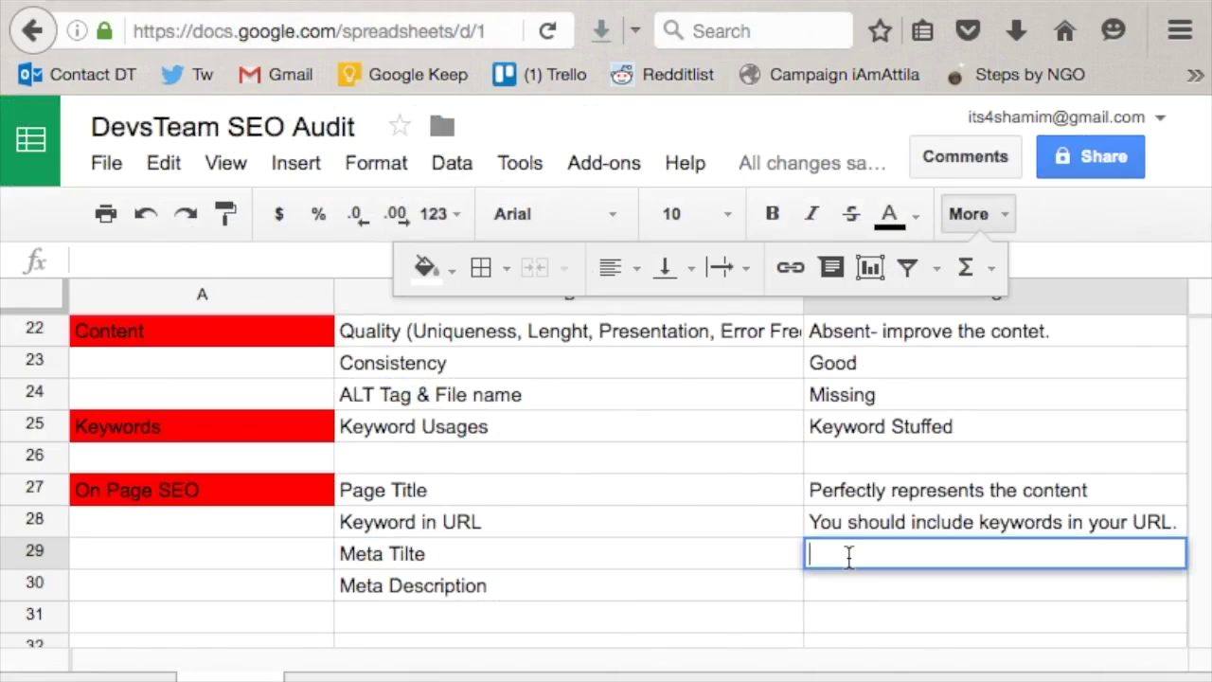
{"action": "type", "text": "Present"}
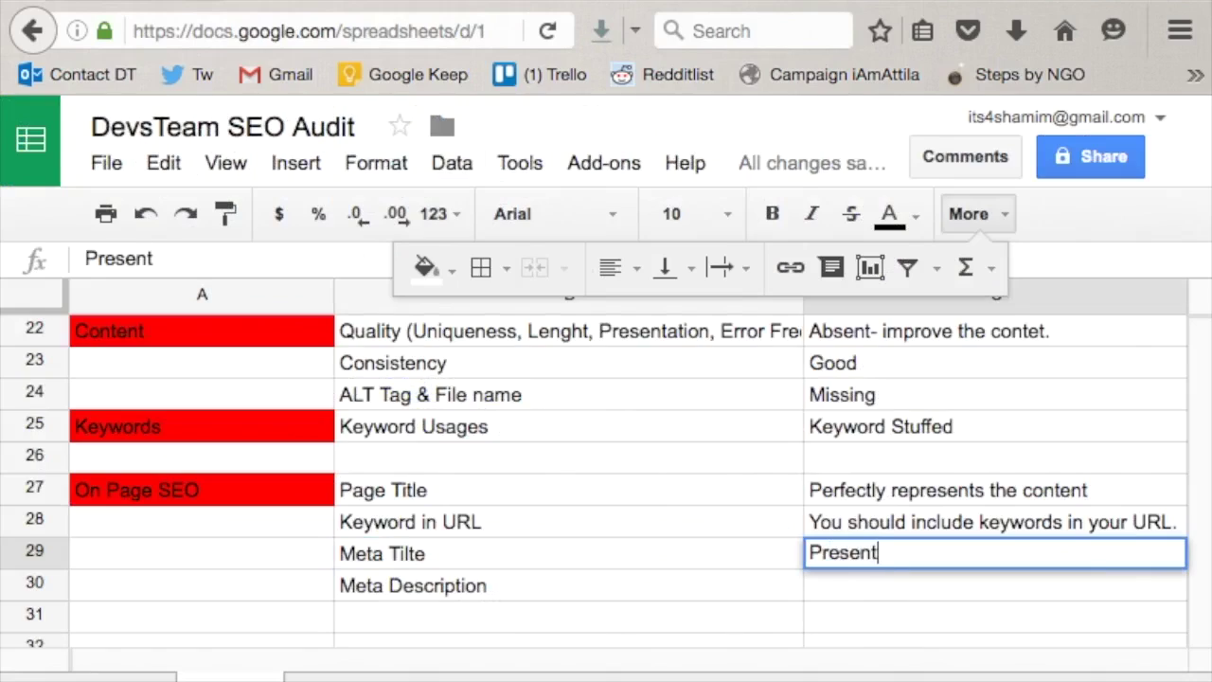
{"action": "key", "text": "Return"}
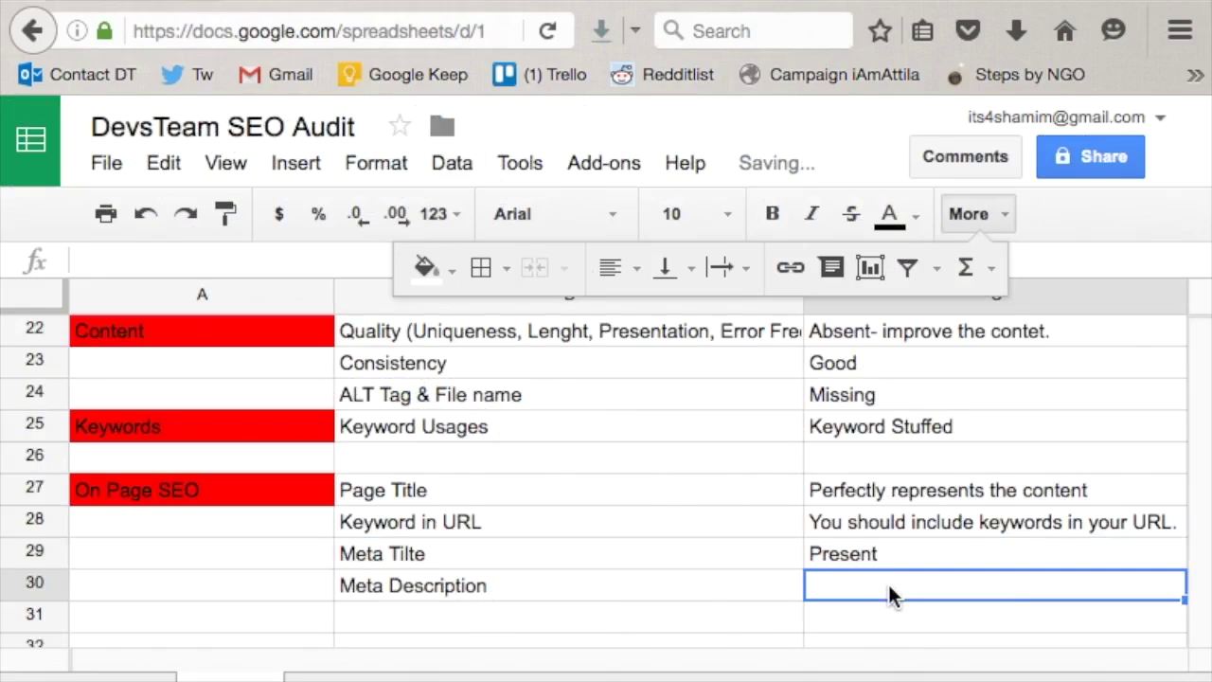
{"action": "type", "text": "Include "}
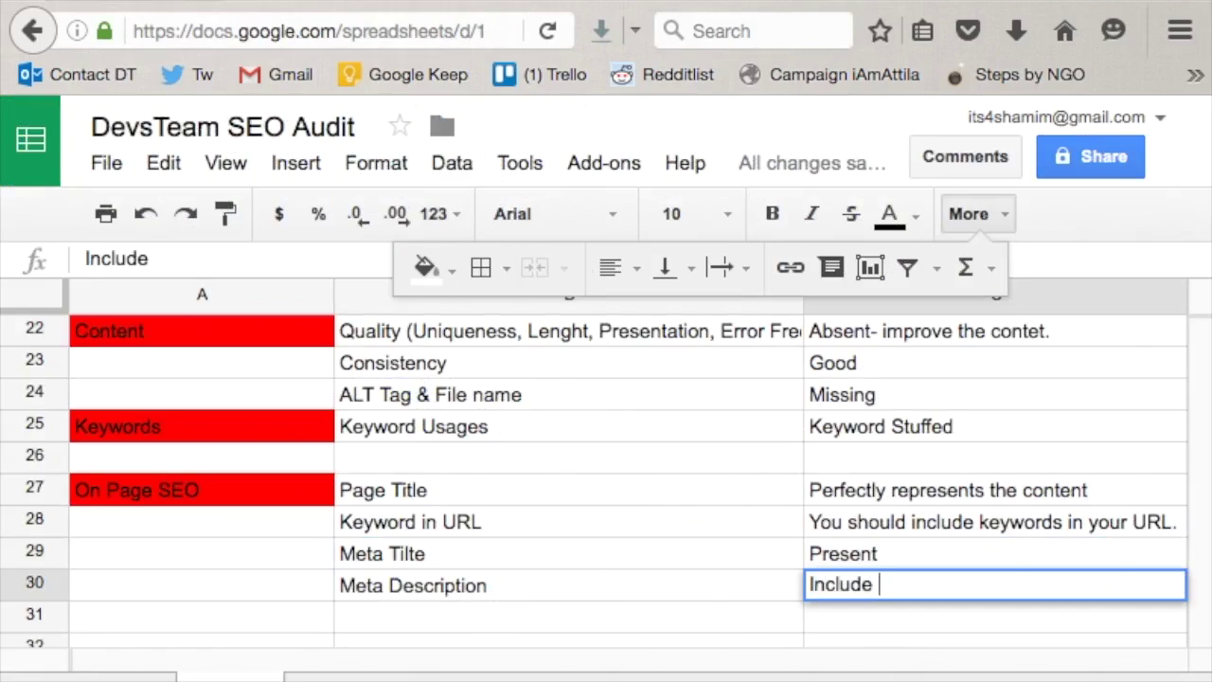
{"action": "type", "text": "kw on your meta."}
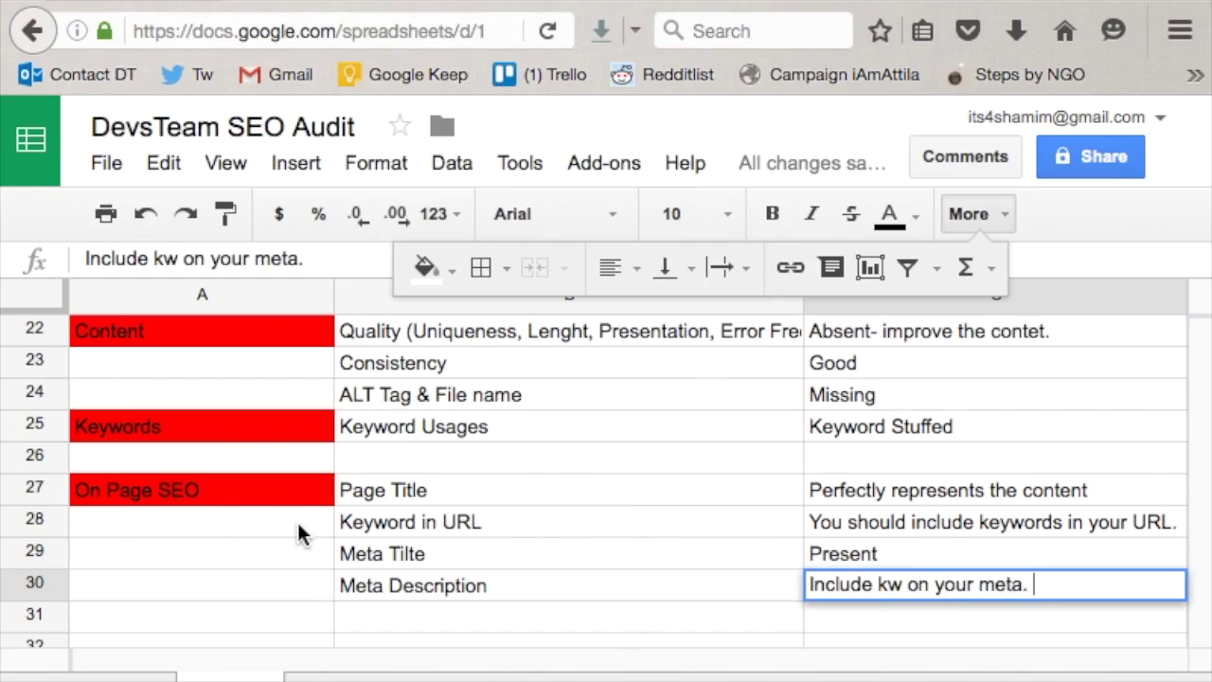
{"action": "left_click", "coordinate": [266, 551]}
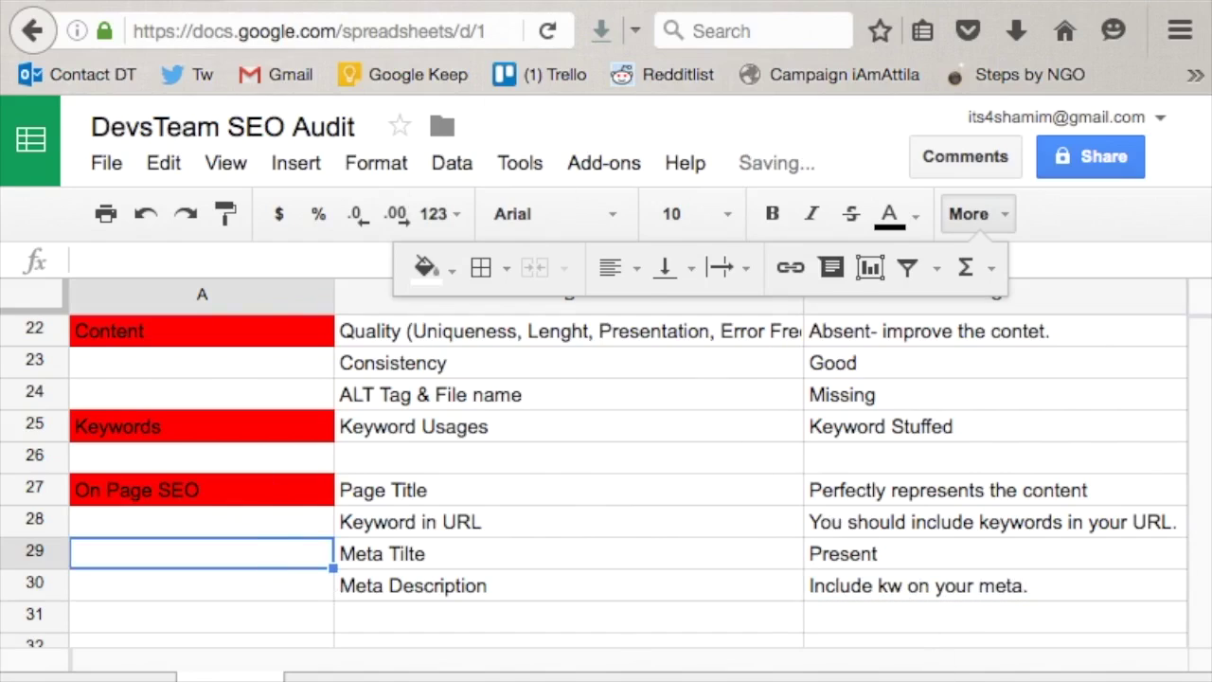
- Check the checklist's Social Media section, and add the category heading "Social Media" in cell A31 with a red fill
{"action": "left_click", "coordinate": [976, 666]}
{"action": "scroll", "coordinate": [683, 540], "scroll_direction": "down", "scroll_amount": 10}
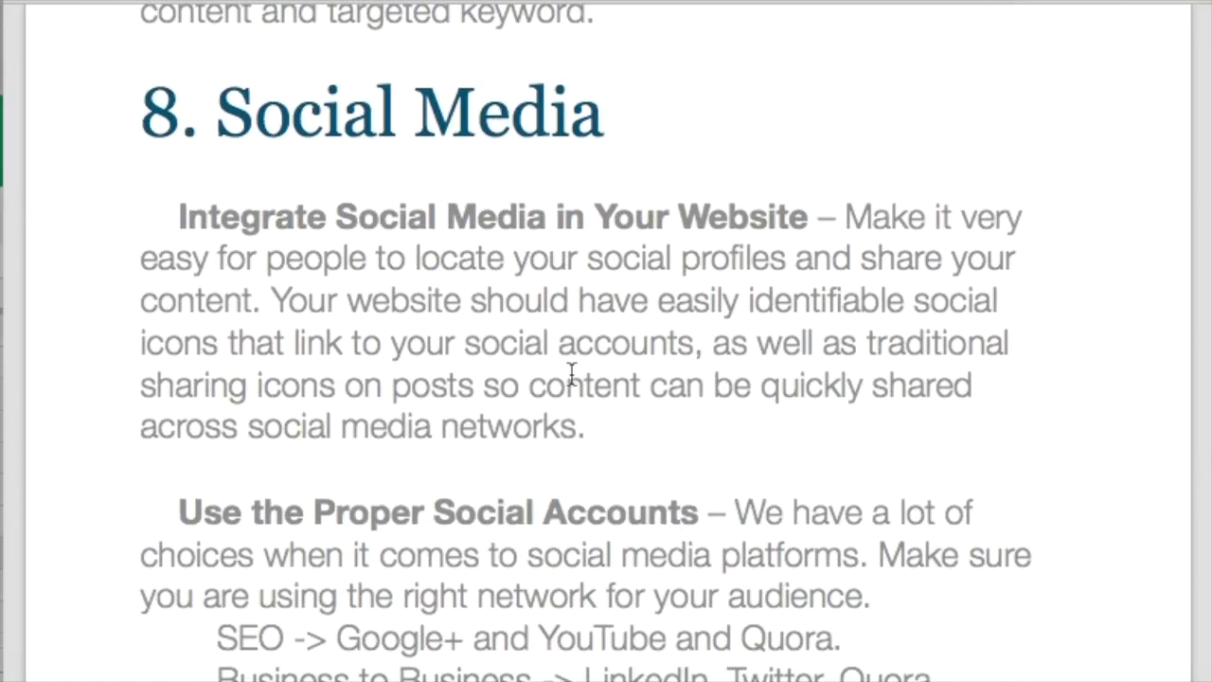
{"action": "left_click", "coordinate": [420, 673]}
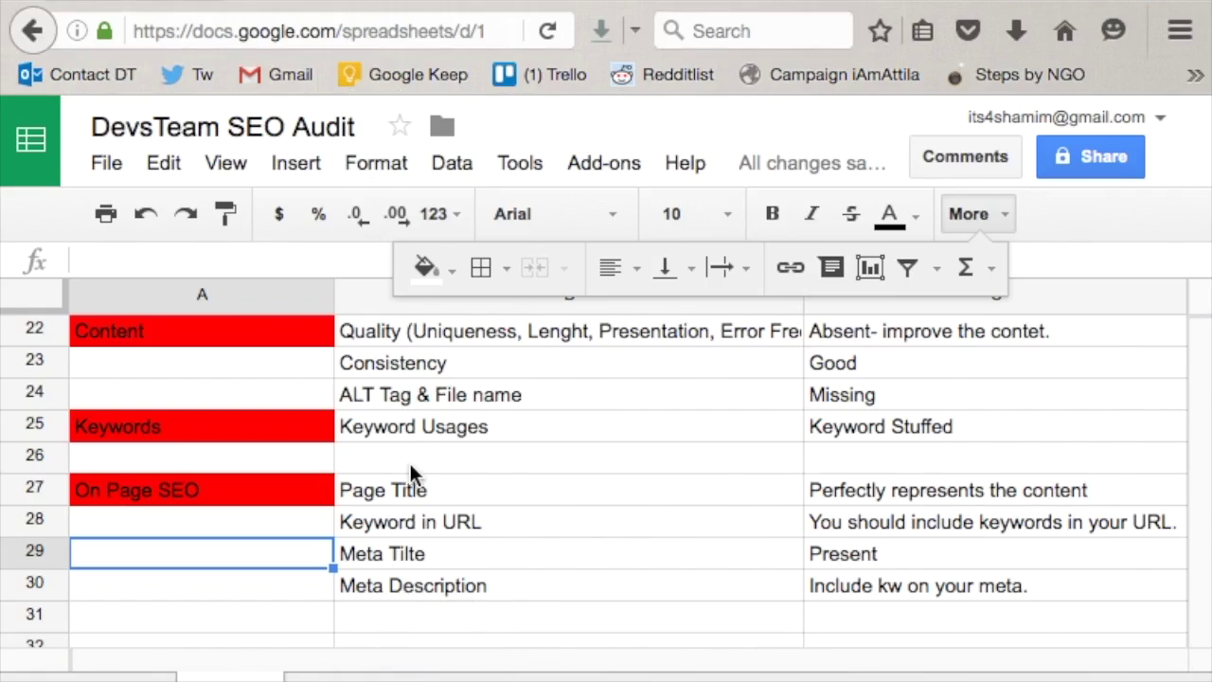
{"action": "left_click", "coordinate": [234, 617]}
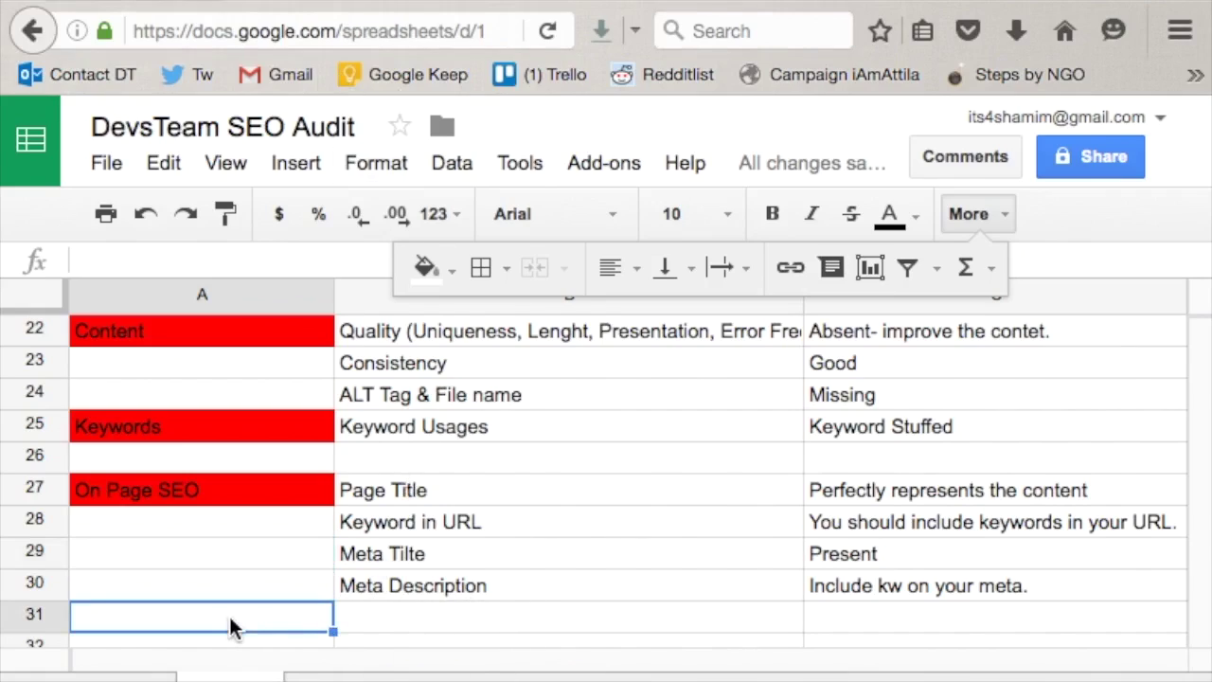
{"action": "type", "text": "Social "}
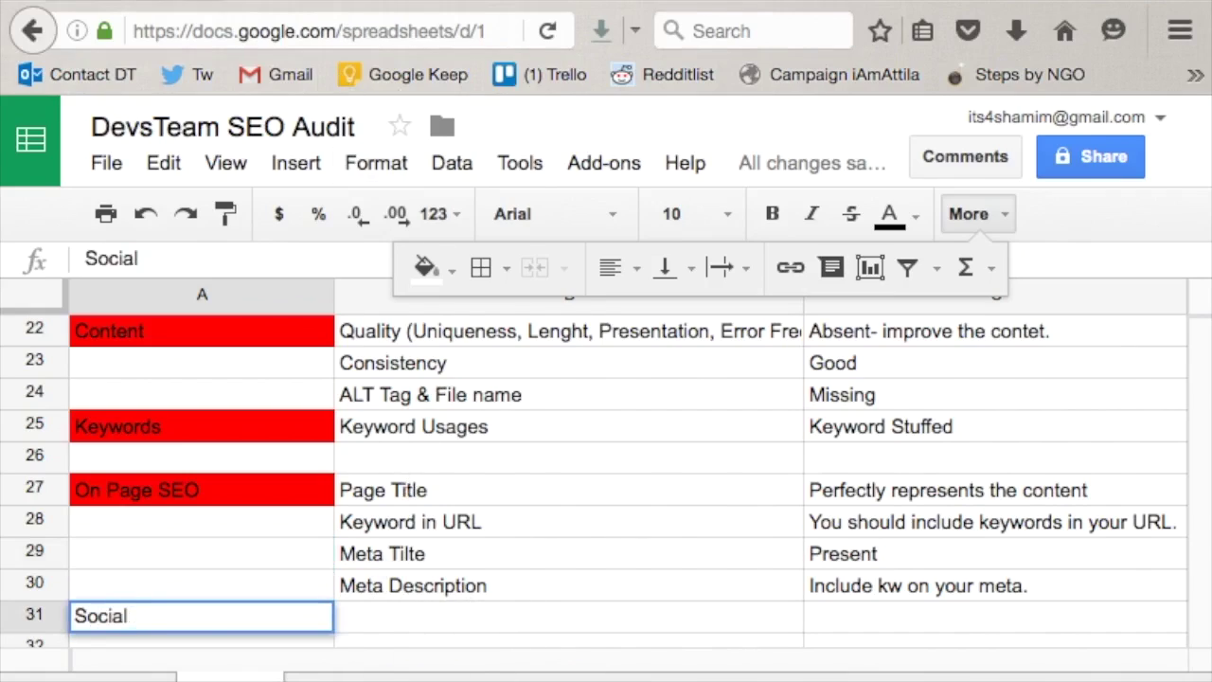
{"action": "type", "text": "Media"}
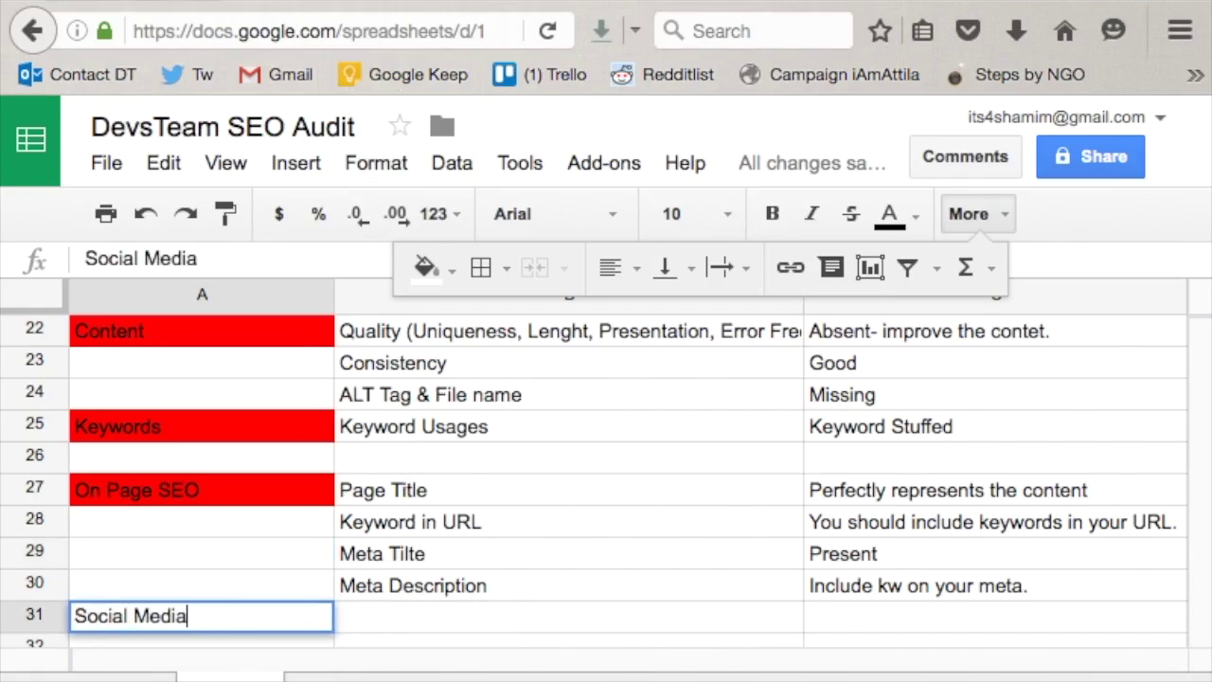
{"action": "left_click", "coordinate": [427, 267]}
{"action": "left_click", "coordinate": [466, 402]}
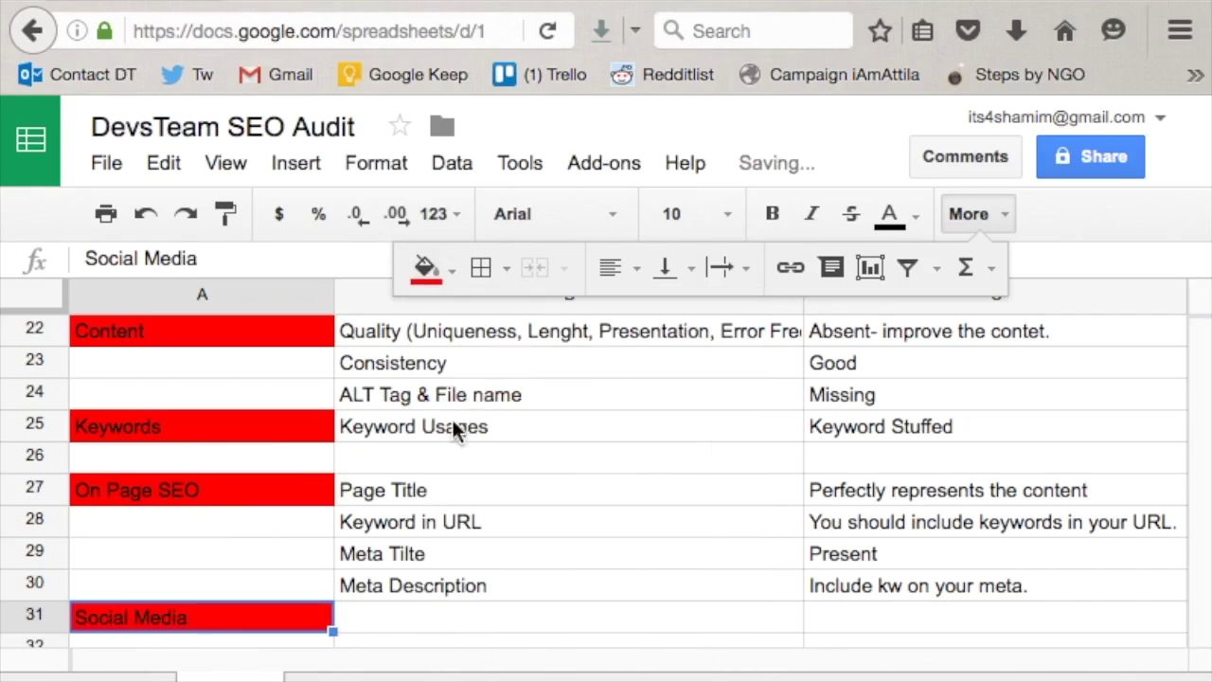
- Browse the DevsTeam blog, open the "Top 5 Advanced Link Building Method in 2015" article, and examine its social share buttons and share counts
{"action": "left_click", "coordinate": [397, 610]}
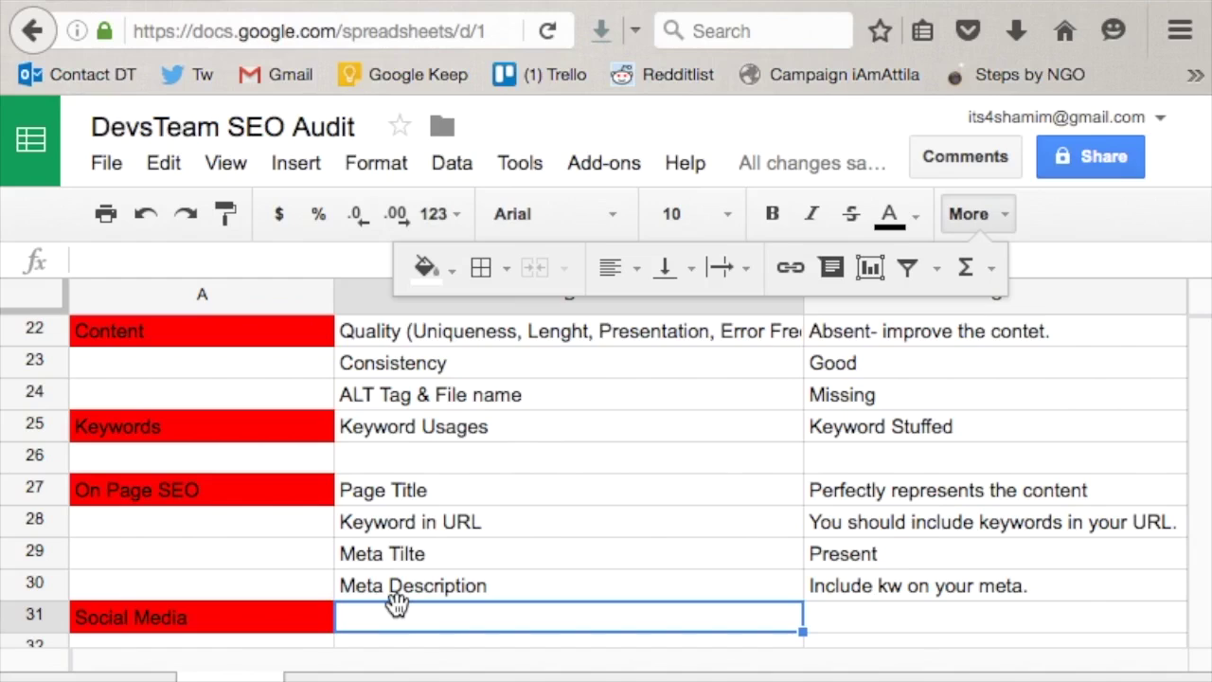
{"action": "key", "text": "ctrl+Tab"}
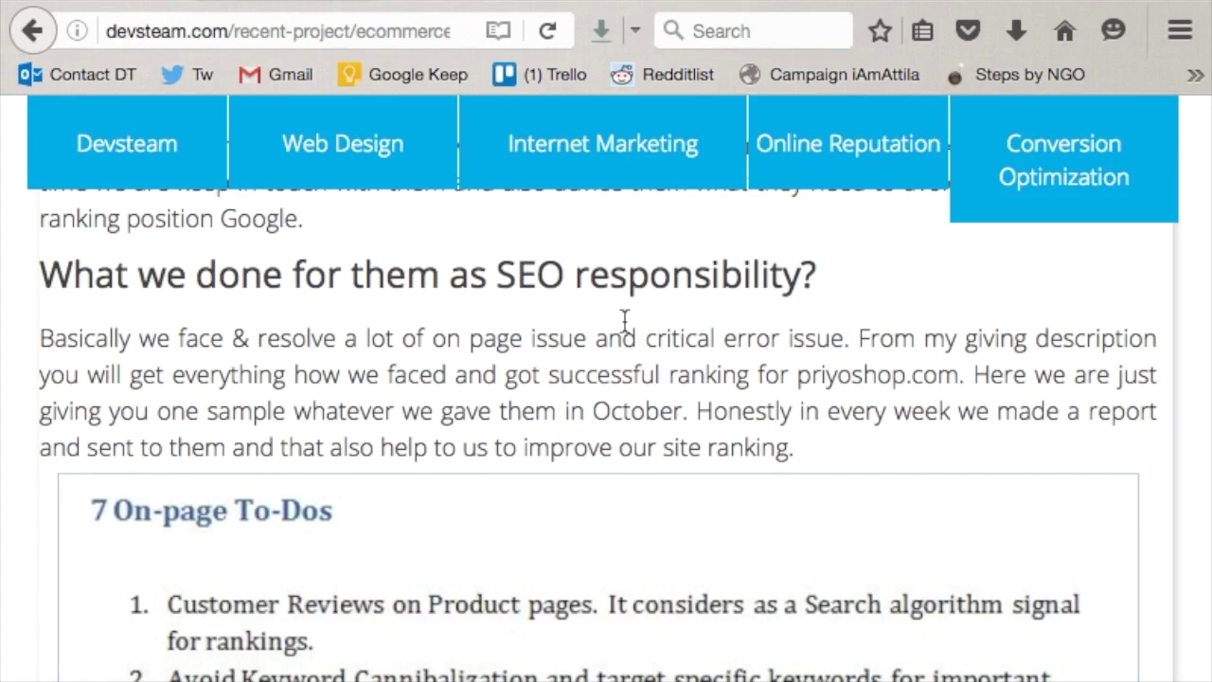
{"action": "scroll", "coordinate": [625, 320], "scroll_direction": "up", "scroll_amount": 10}
{"action": "left_click", "coordinate": [775, 338]}
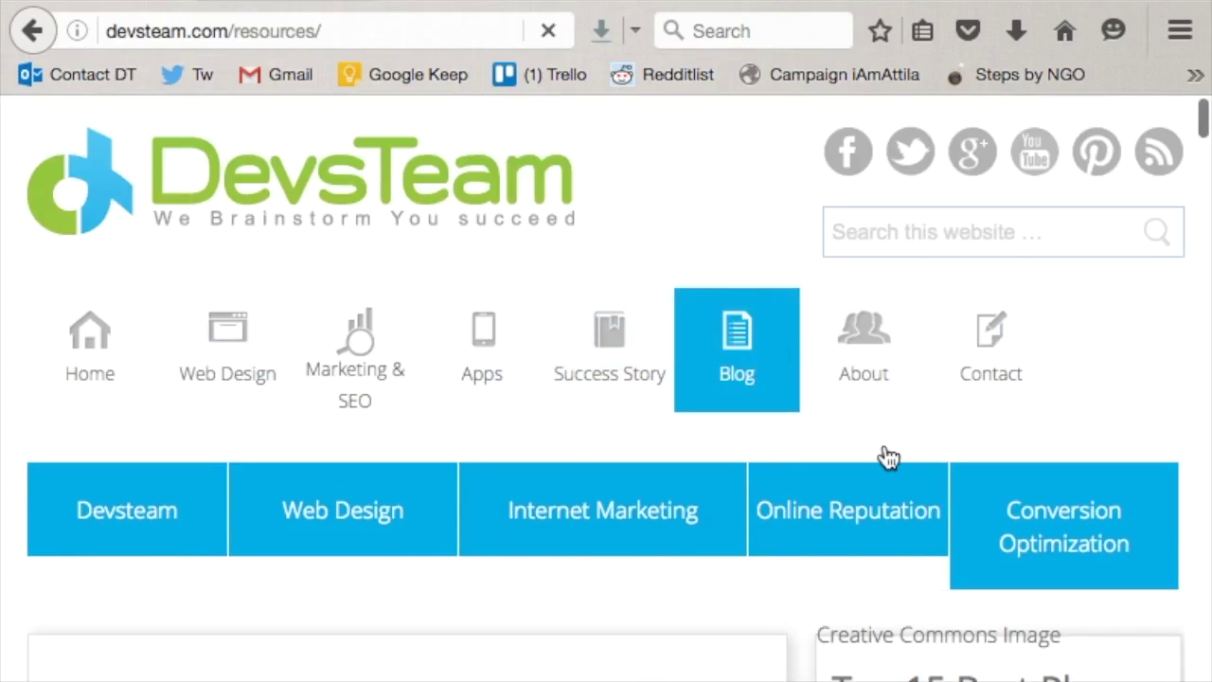
{"action": "scroll", "coordinate": [888, 457], "scroll_direction": "down", "scroll_amount": 12}
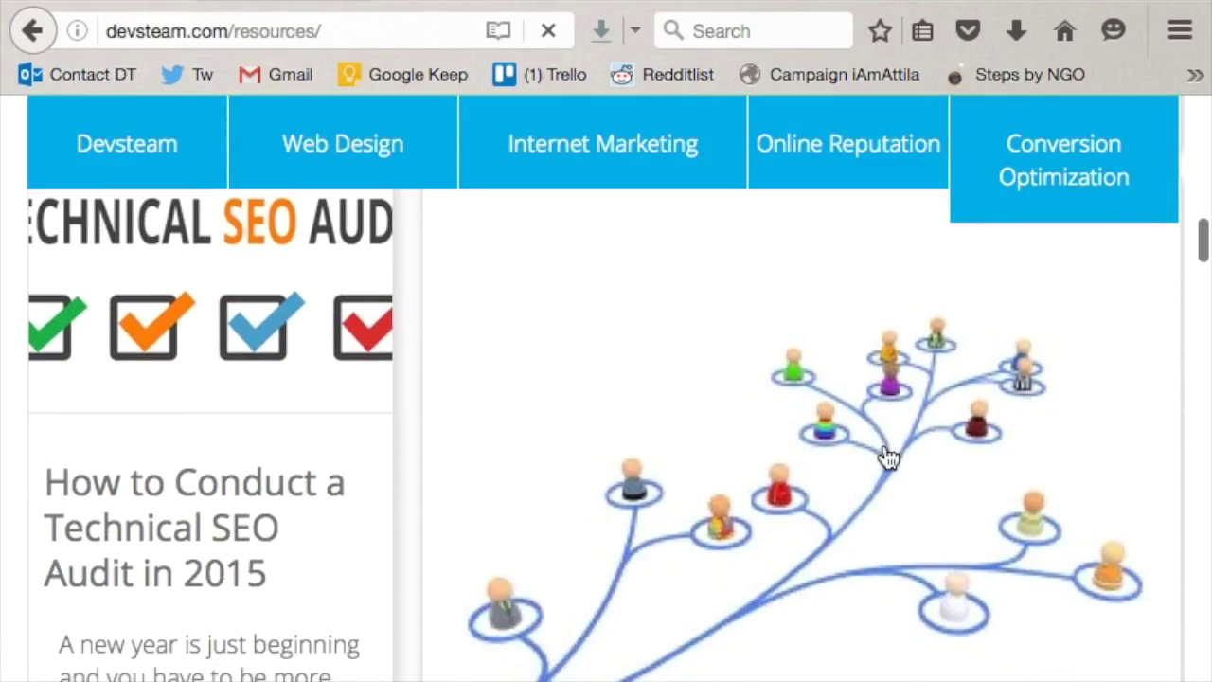
{"action": "scroll", "coordinate": [888, 458], "scroll_direction": "up", "scroll_amount": 2}
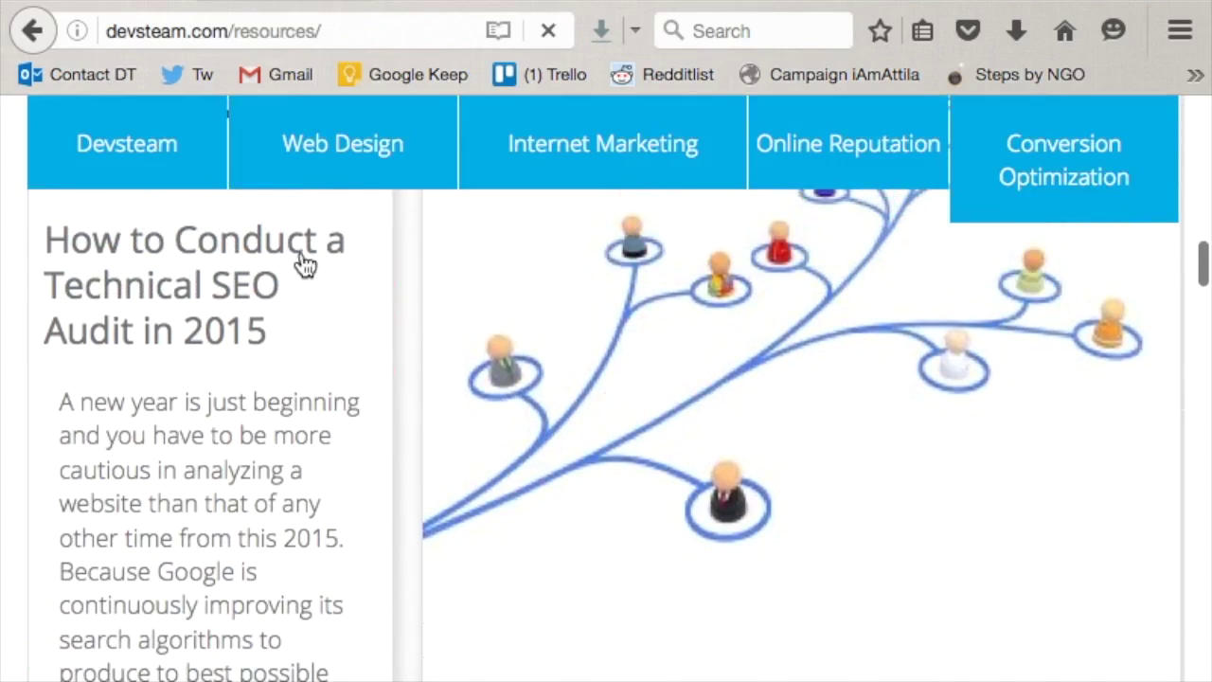
{"action": "scroll", "coordinate": [277, 367], "scroll_direction": "down", "scroll_amount": 5}
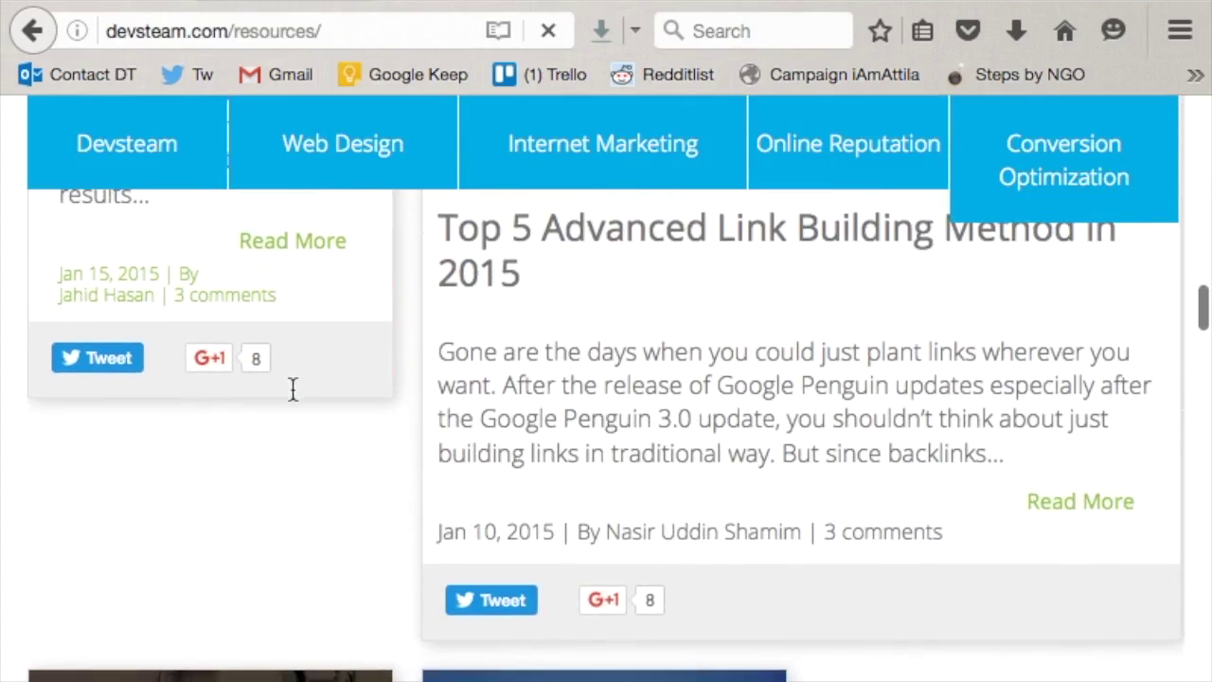
{"action": "left_click", "coordinate": [668, 235]}
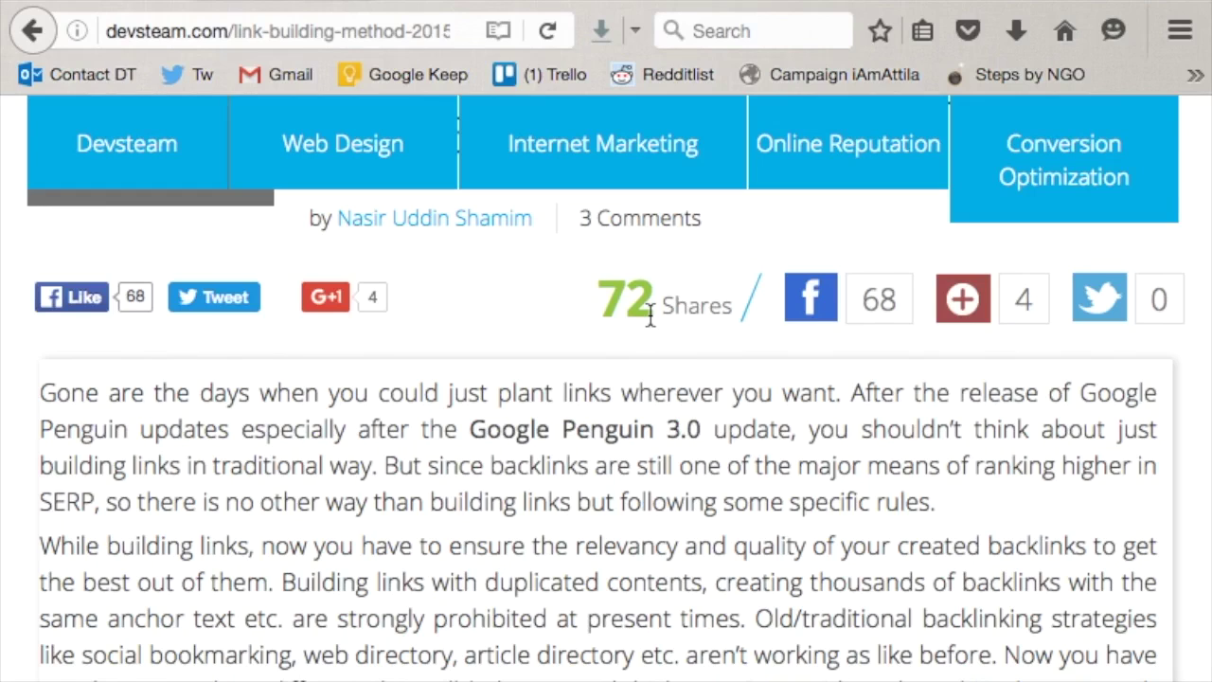
{"action": "scroll", "coordinate": [811, 574], "scroll_direction": "down", "scroll_amount": 20}
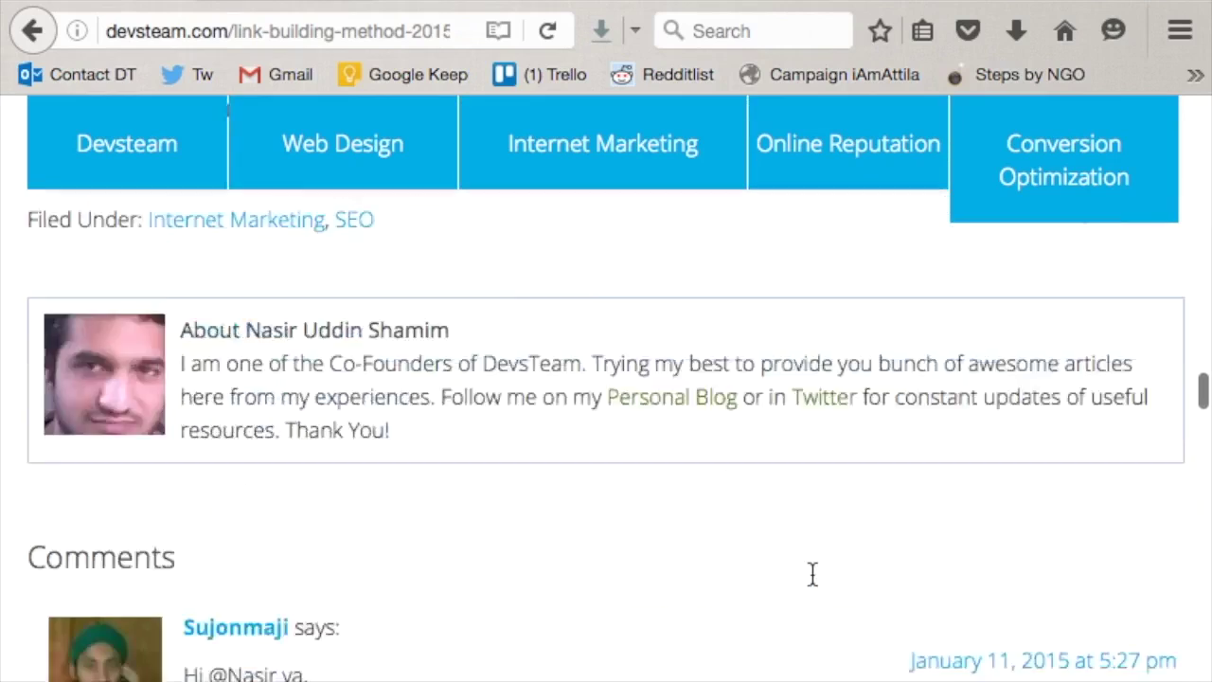
{"action": "scroll", "coordinate": [812, 572], "scroll_direction": "up", "scroll_amount": 15}
{"action": "scroll", "coordinate": [811, 570], "scroll_direction": "down", "scroll_amount": 3}
{"action": "scroll", "coordinate": [810, 581], "scroll_direction": "down", "scroll_amount": 3}
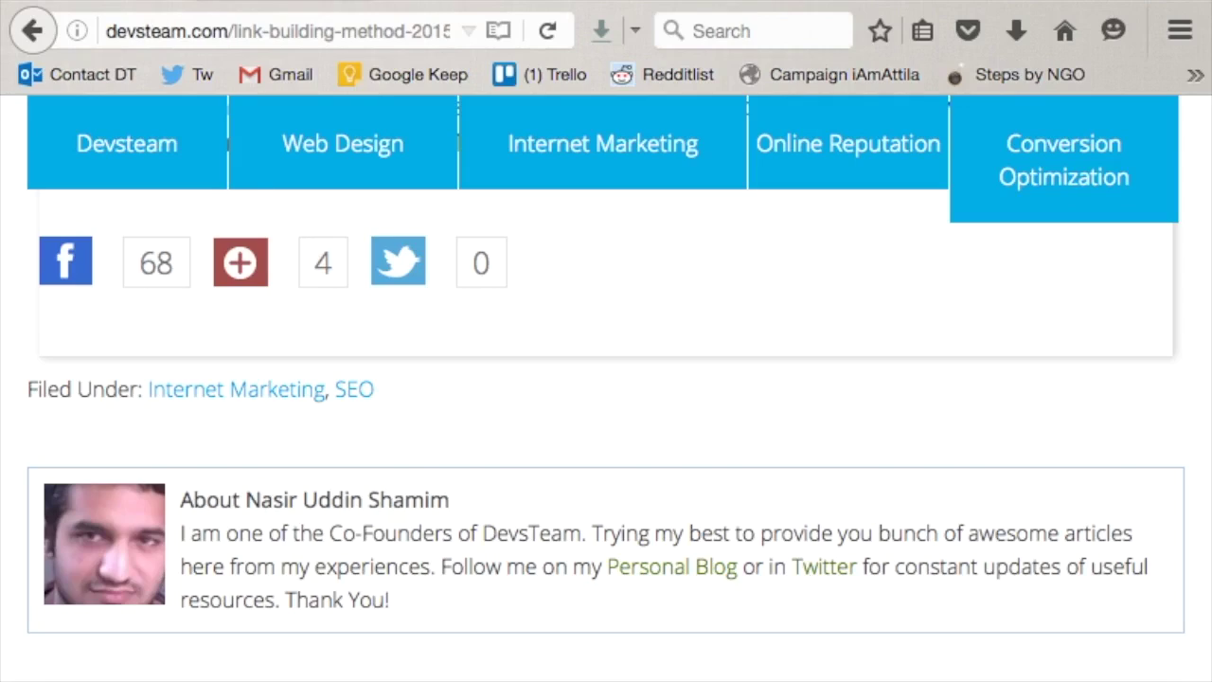
- Return to the audit spreadsheet and enter the item "Social Shares" in B31 with the finding "Missiing" in C31
{"action": "key", "text": "ctrl+Tab"}
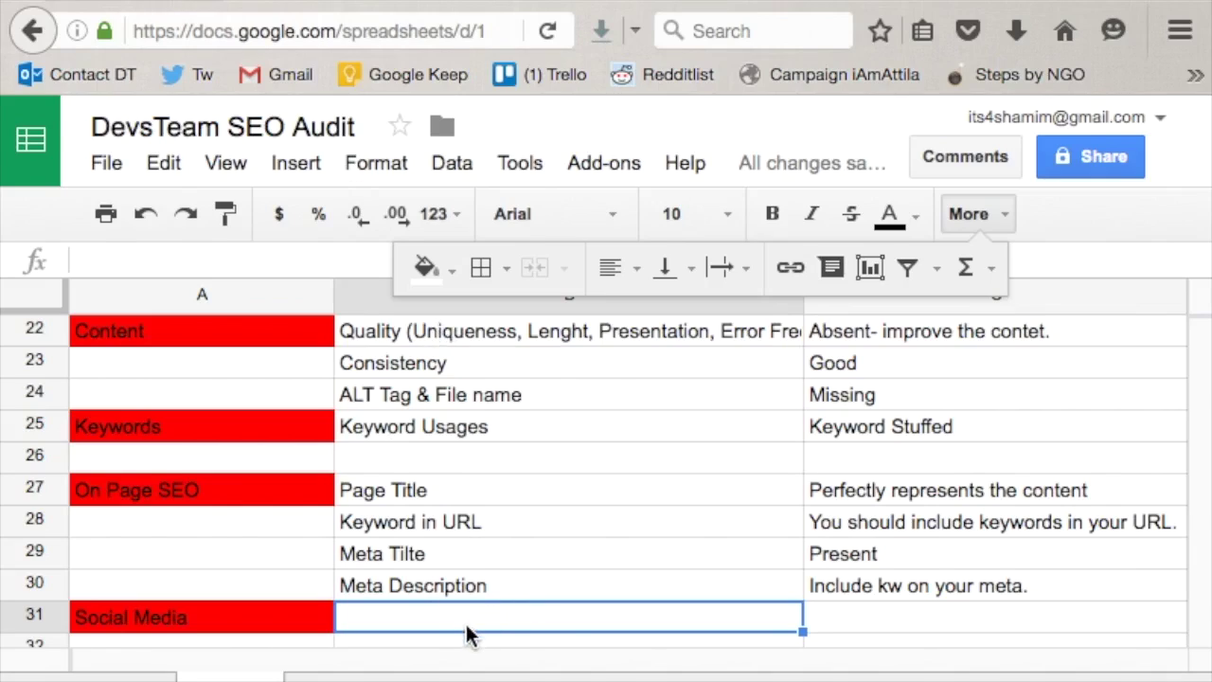
{"action": "double_click", "coordinate": [440, 623]}
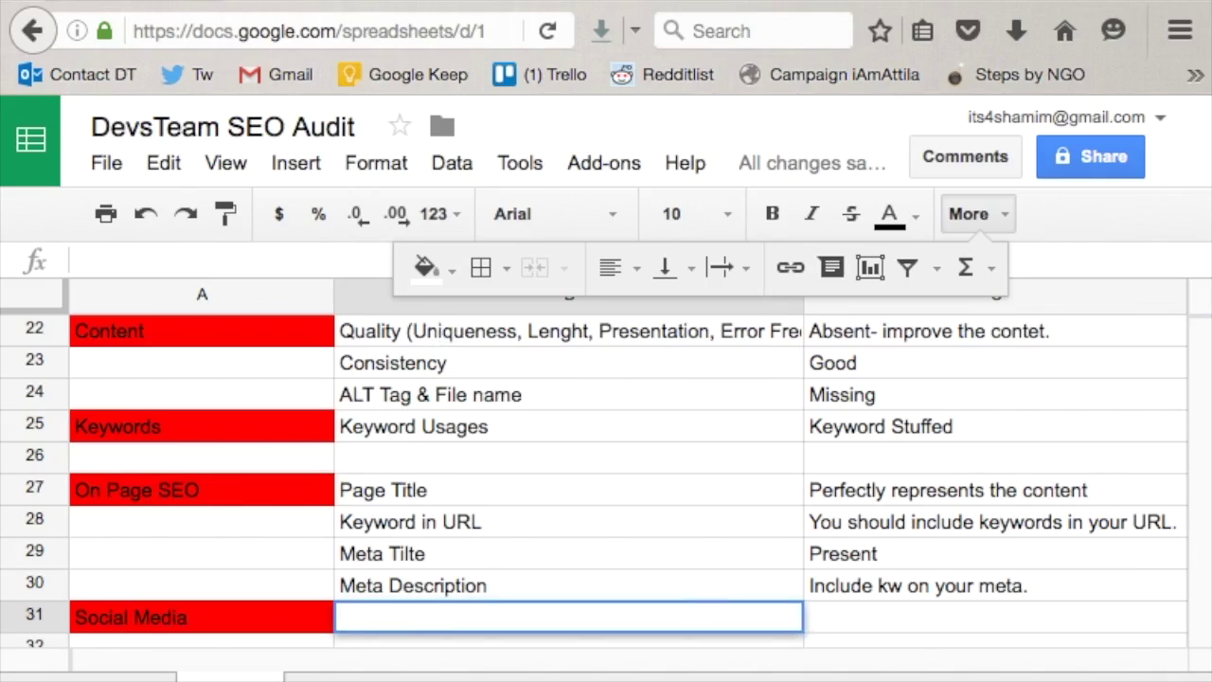
{"action": "type", "text": "Social Shares"}
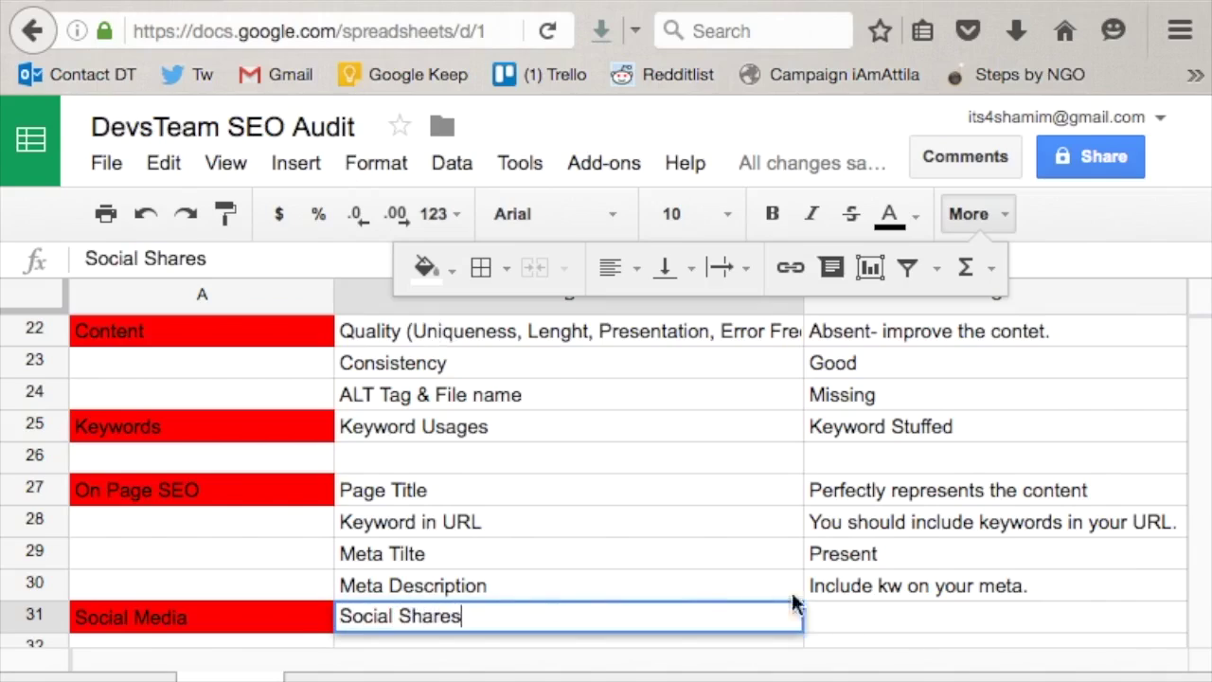
{"action": "left_click", "coordinate": [880, 617]}
{"action": "type", "text": "Missiing"}
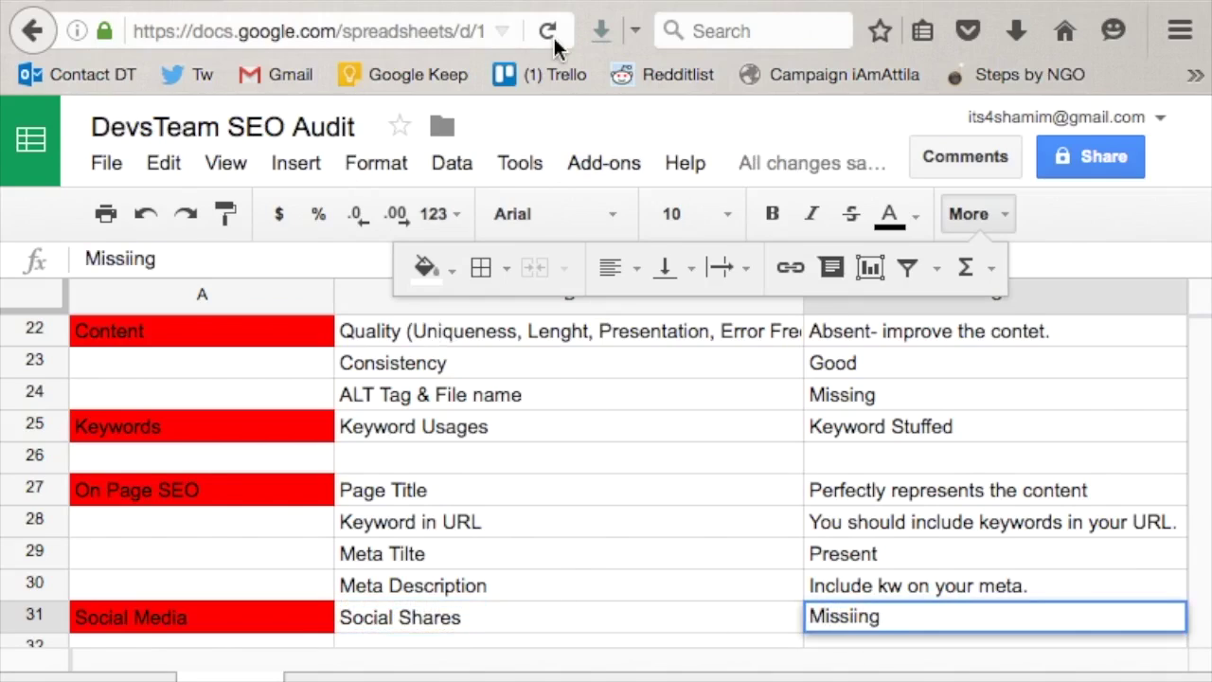
- Recheck the article's share buttons, and extend the finding in C31 to "Missiing because of missing of Social Buttons"
{"action": "left_click", "coordinate": [268, 3]}
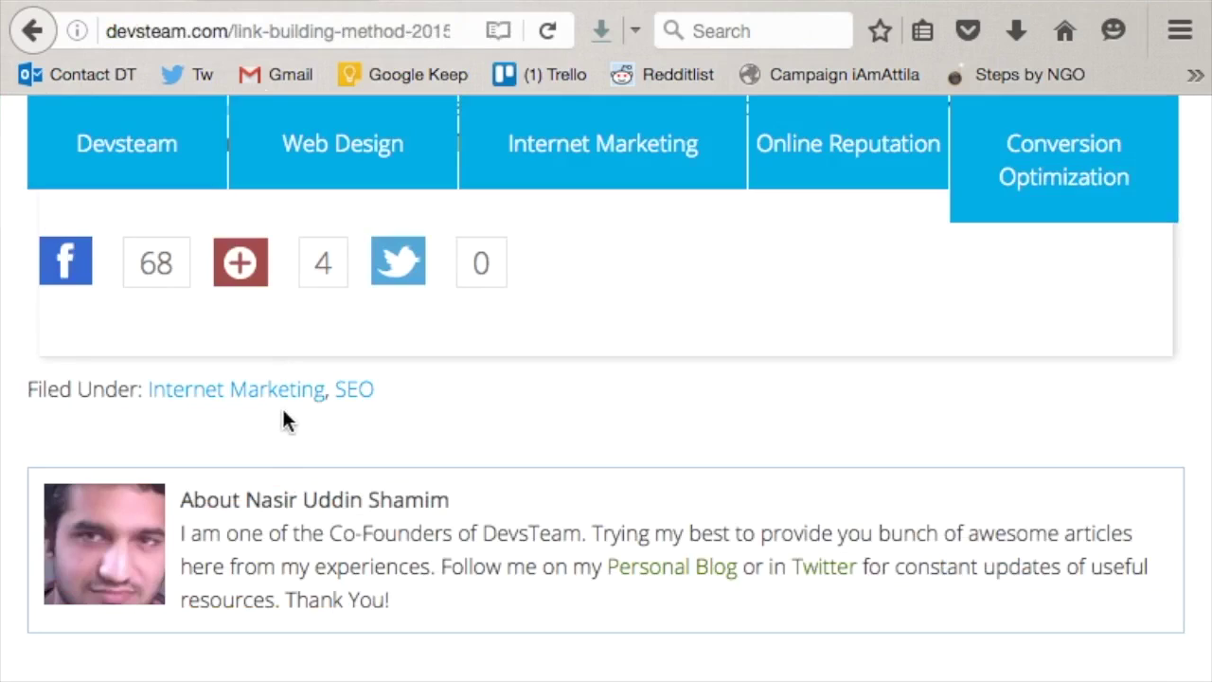
{"action": "scroll", "coordinate": [190, 322], "scroll_direction": "up", "scroll_amount": 1}
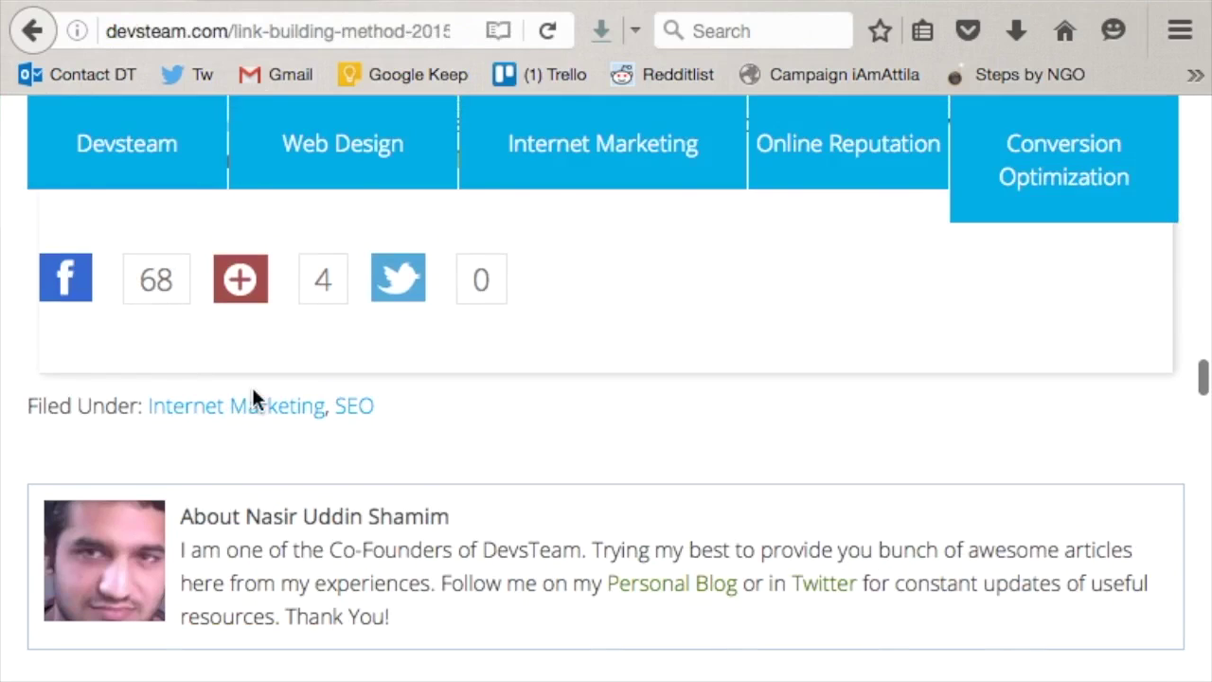
{"action": "scroll", "coordinate": [252, 393], "scroll_direction": "up", "scroll_amount": 2}
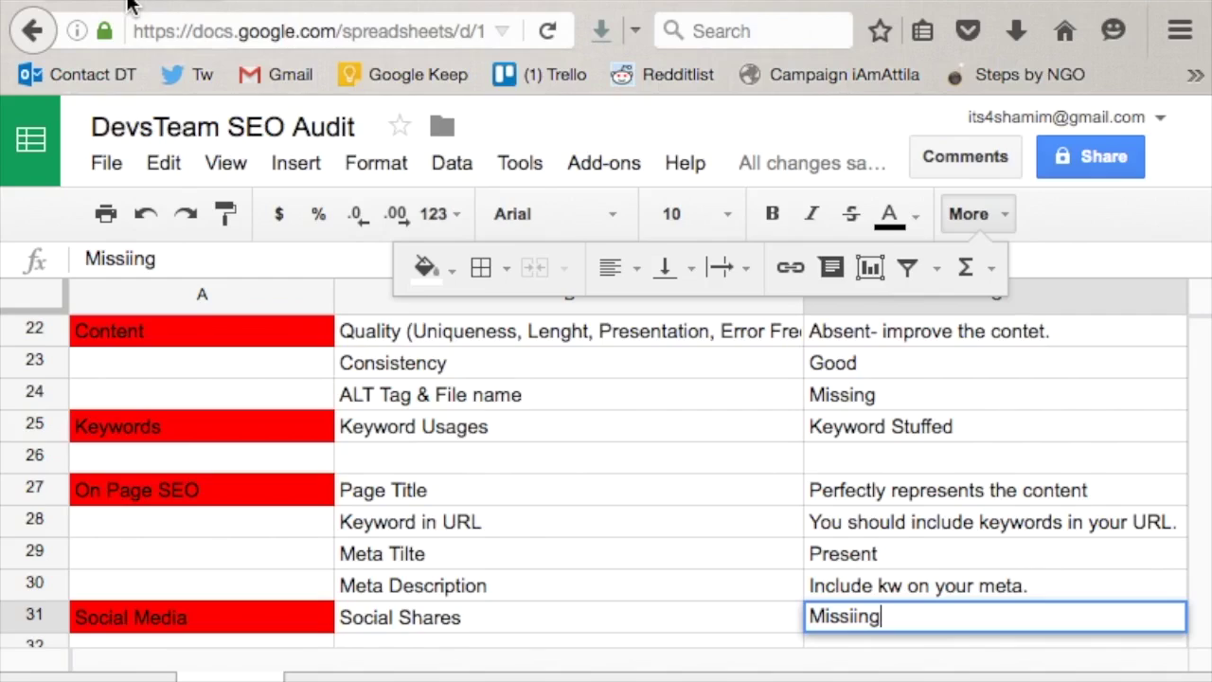
{"action": "left_click", "coordinate": [131, 4]}
{"action": "double_click", "coordinate": [968, 608]}
{"action": "type", "text": "because of "}
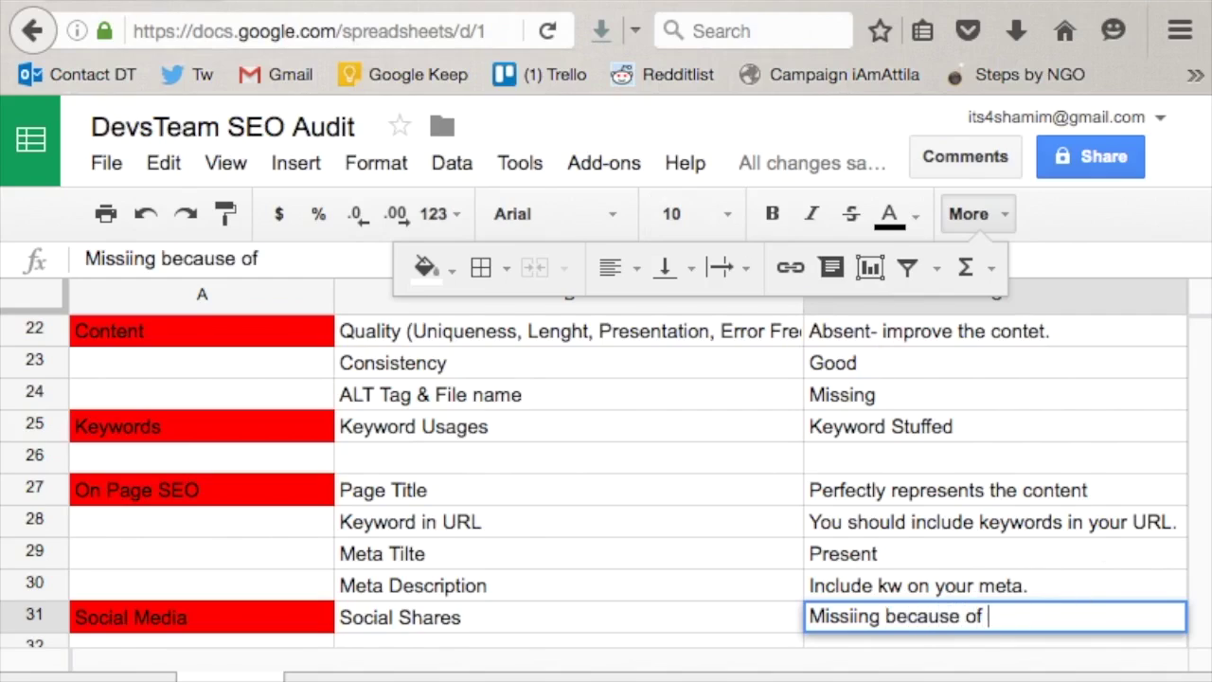
{"action": "type", "text": "missing of Social Buttons"}
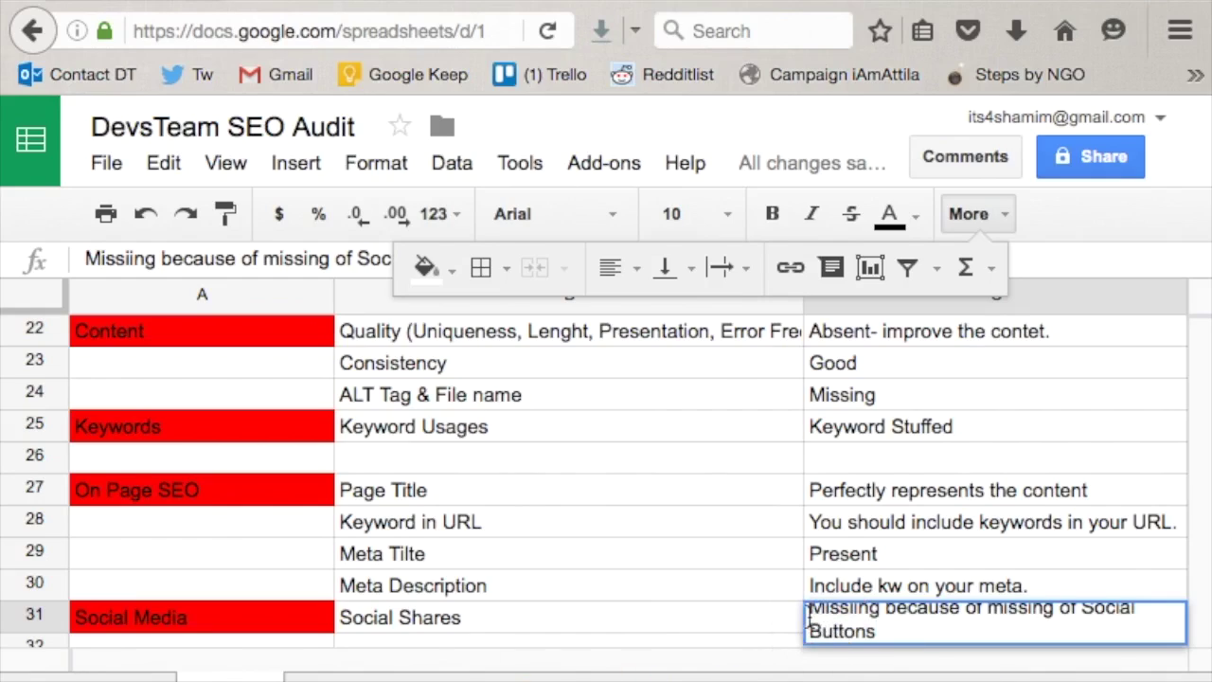
- Insert the word "Share" at the start of the social shares finding in C31
{"action": "left_click", "coordinate": [808, 616]}
{"action": "type", "text": "Shasr"}
{"action": "key", "text": "BackSpace"}
{"action": "key", "text": "BackSpace"}
{"action": "type", "text": "re"}
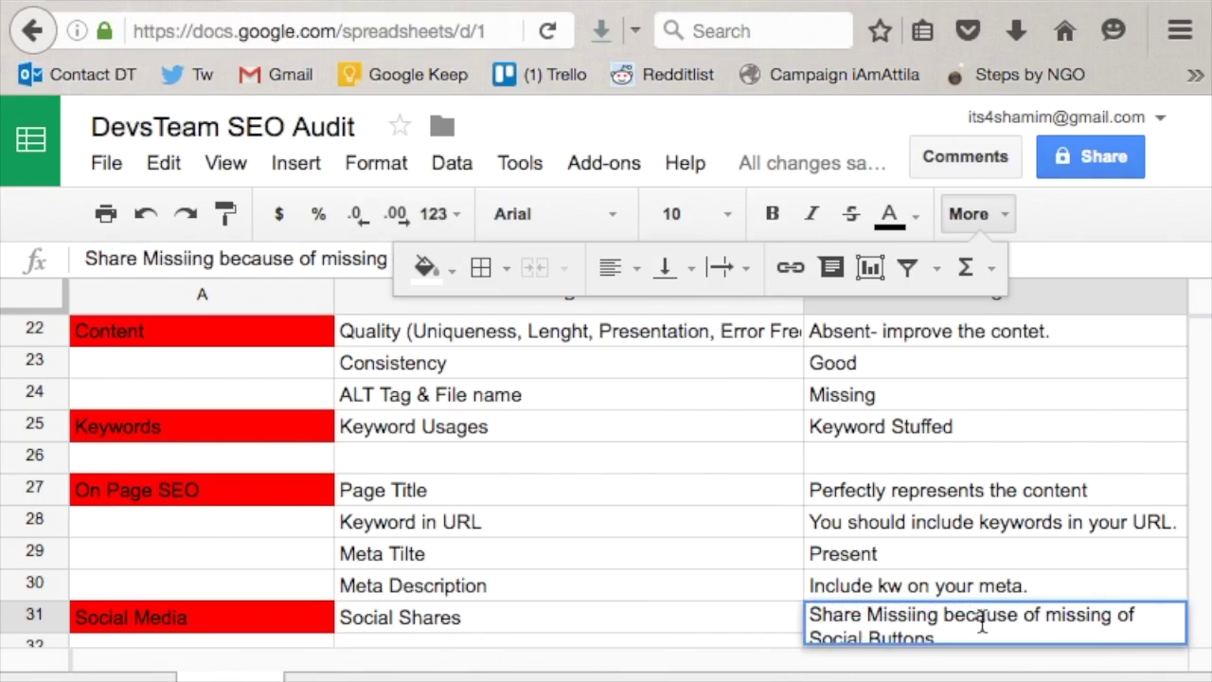
{"action": "left_click", "coordinate": [703, 625]}
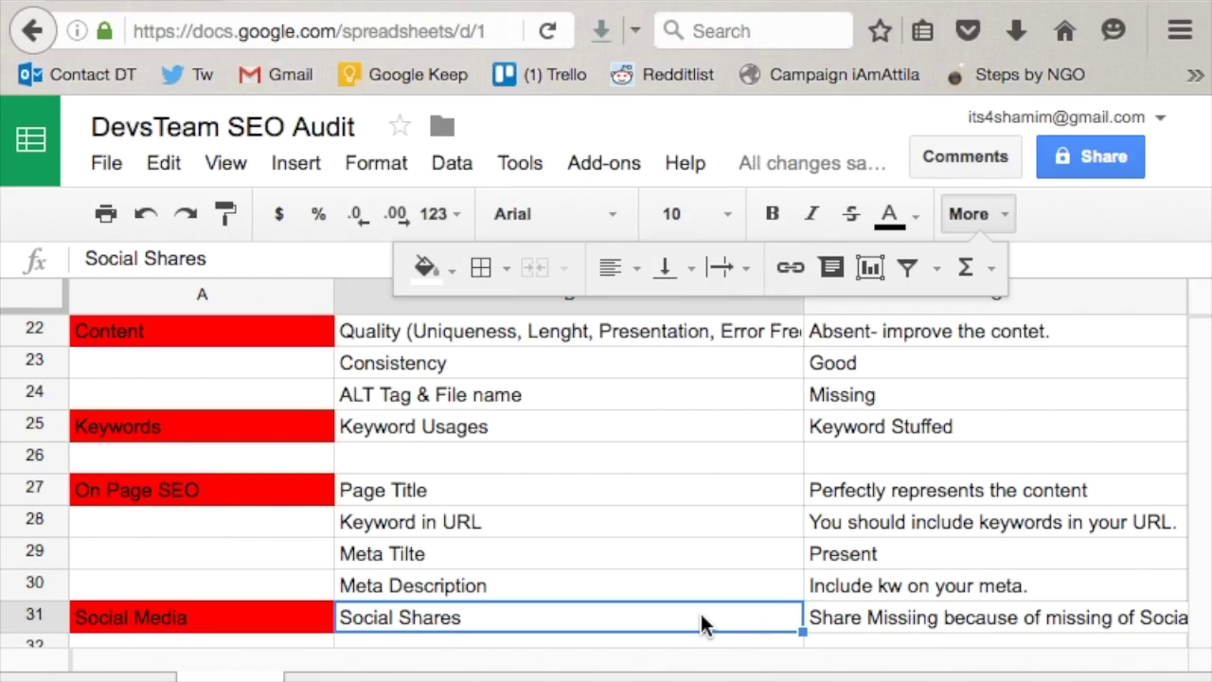
- Switch to the SEO checklist and examine its Social Media section, especially which social accounts suit SEO, business-to-business and business-to-consumer audiences
{"action": "left_click", "coordinate": [998, 679]}
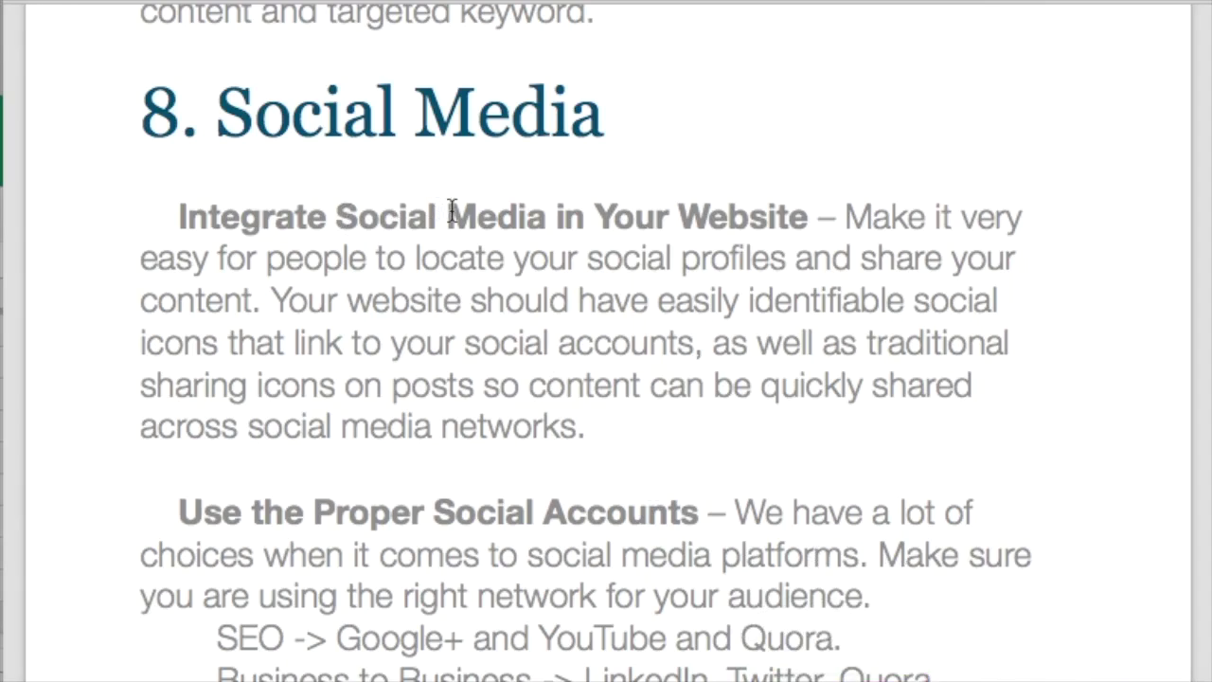
{"action": "scroll", "coordinate": [604, 345], "scroll_direction": "down", "scroll_amount": 3}
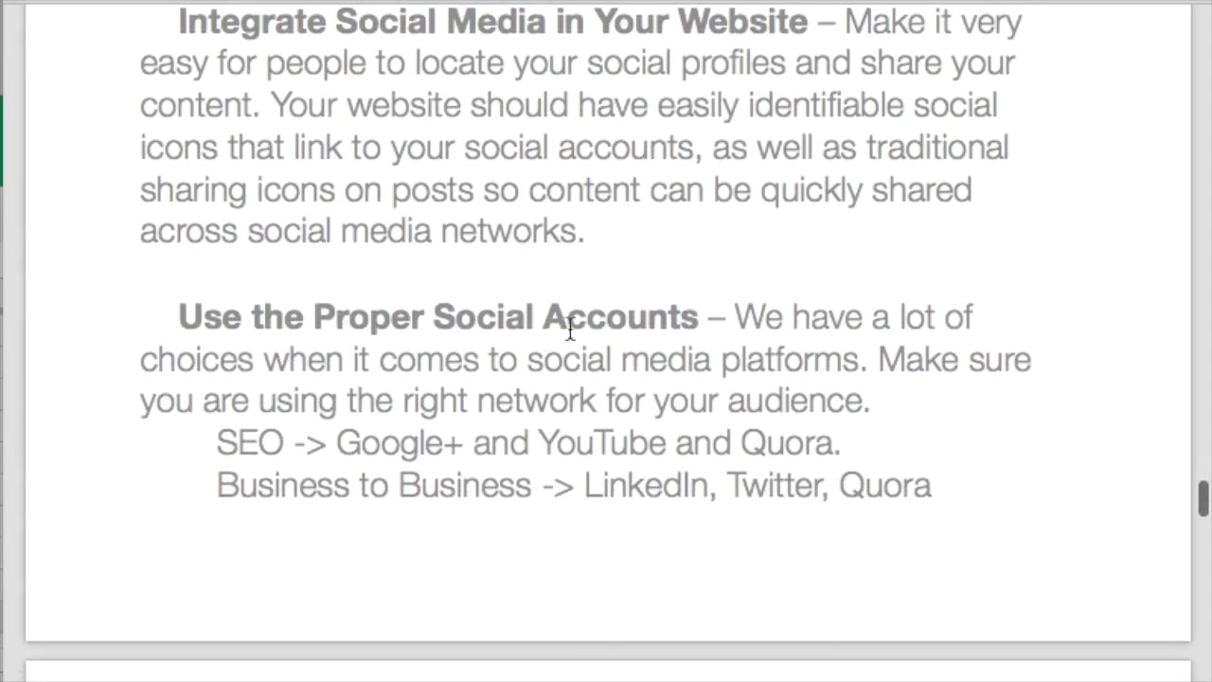
{"action": "scroll", "coordinate": [635, 365], "scroll_direction": "down", "scroll_amount": 1}
{"action": "scroll", "coordinate": [635, 366], "scroll_direction": "down", "scroll_amount": 2}
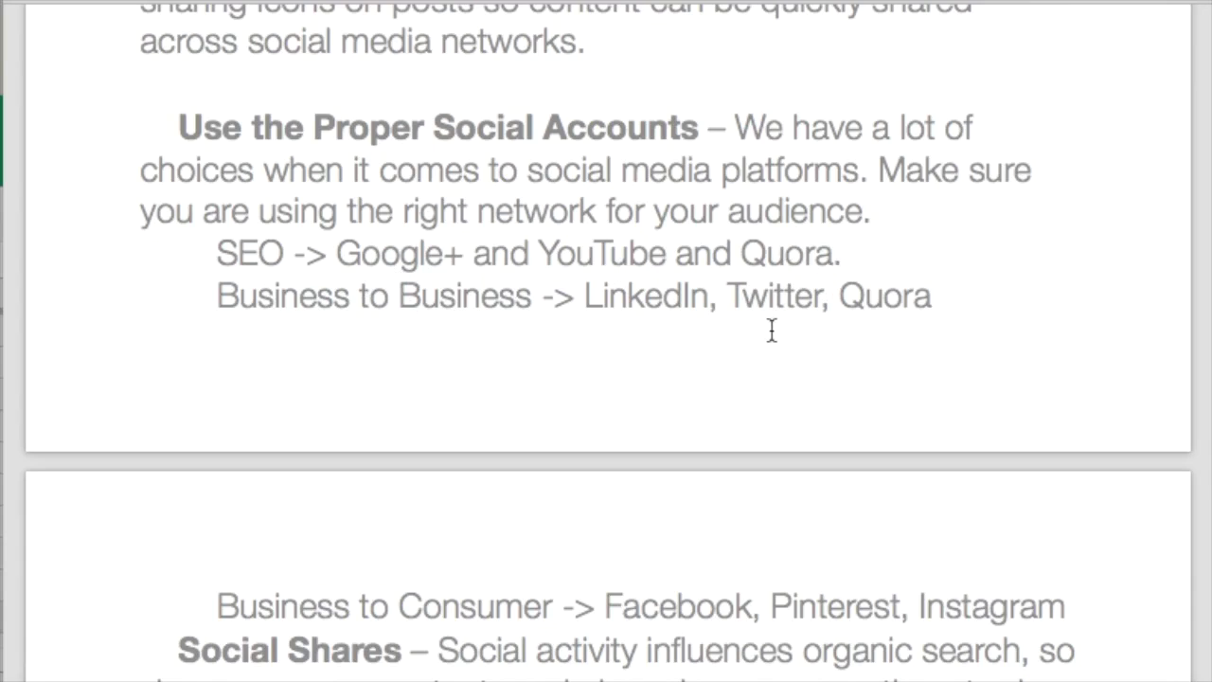
{"action": "scroll", "coordinate": [772, 329], "scroll_direction": "down", "scroll_amount": 5}
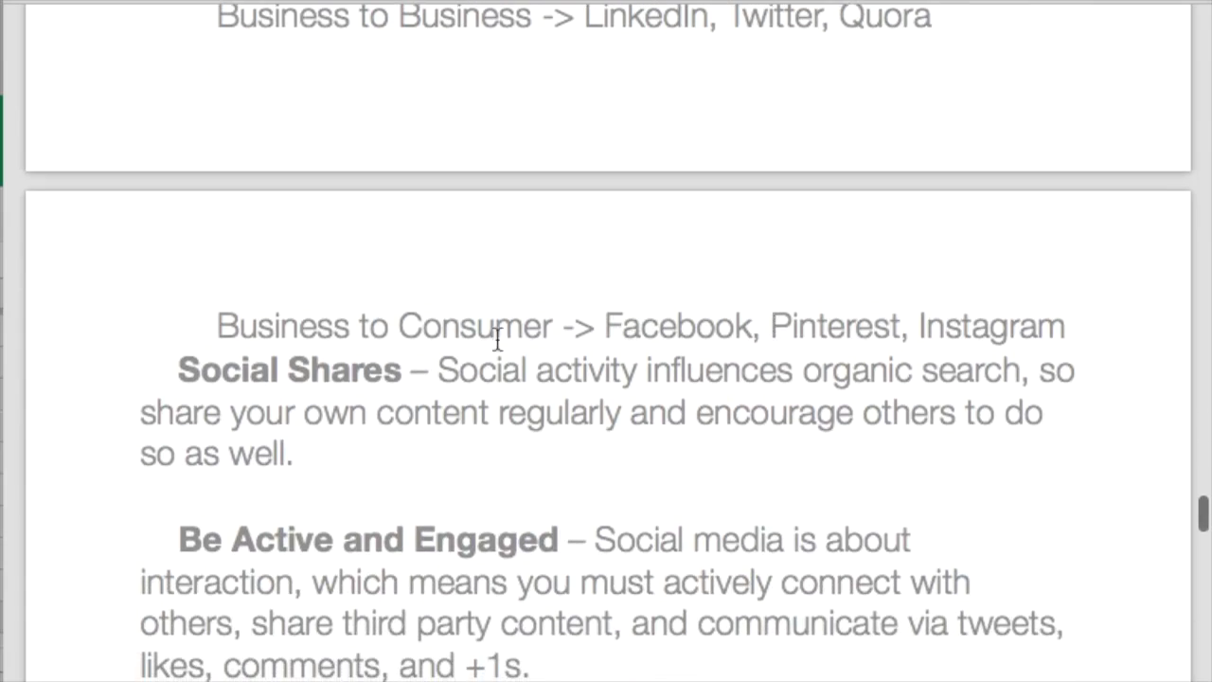
{"action": "scroll", "coordinate": [426, 308], "scroll_direction": "up", "scroll_amount": 2}
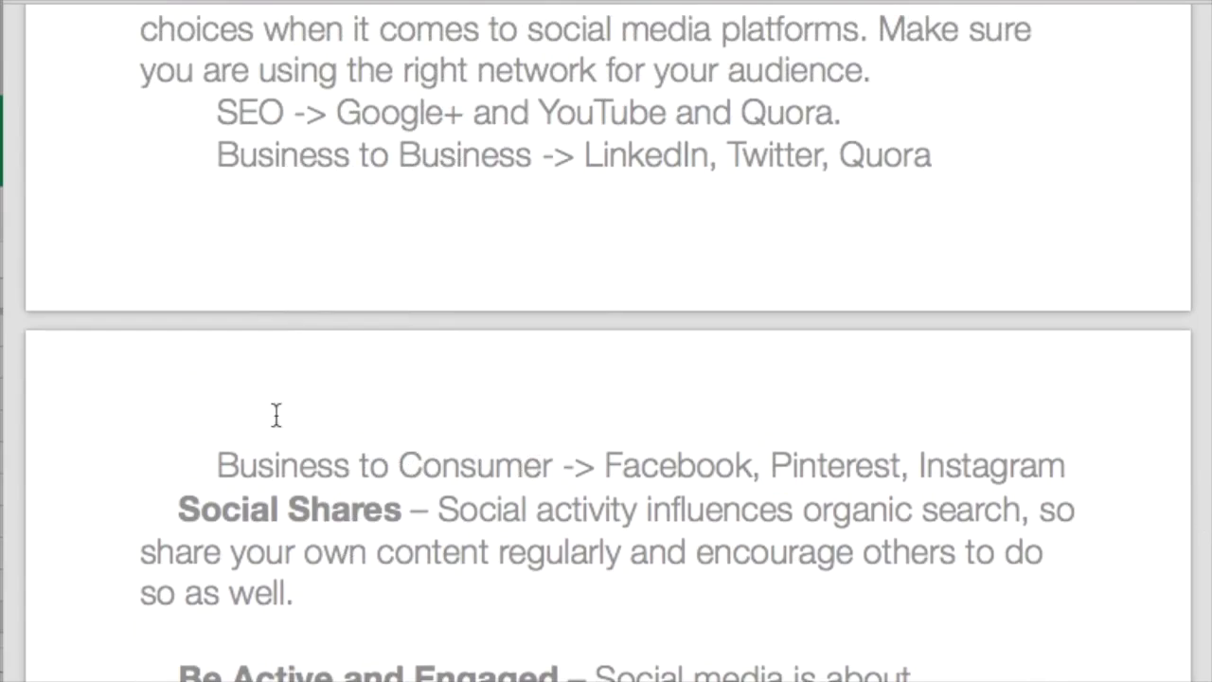
{"action": "scroll", "coordinate": [431, 430], "scroll_direction": "down", "scroll_amount": 2}
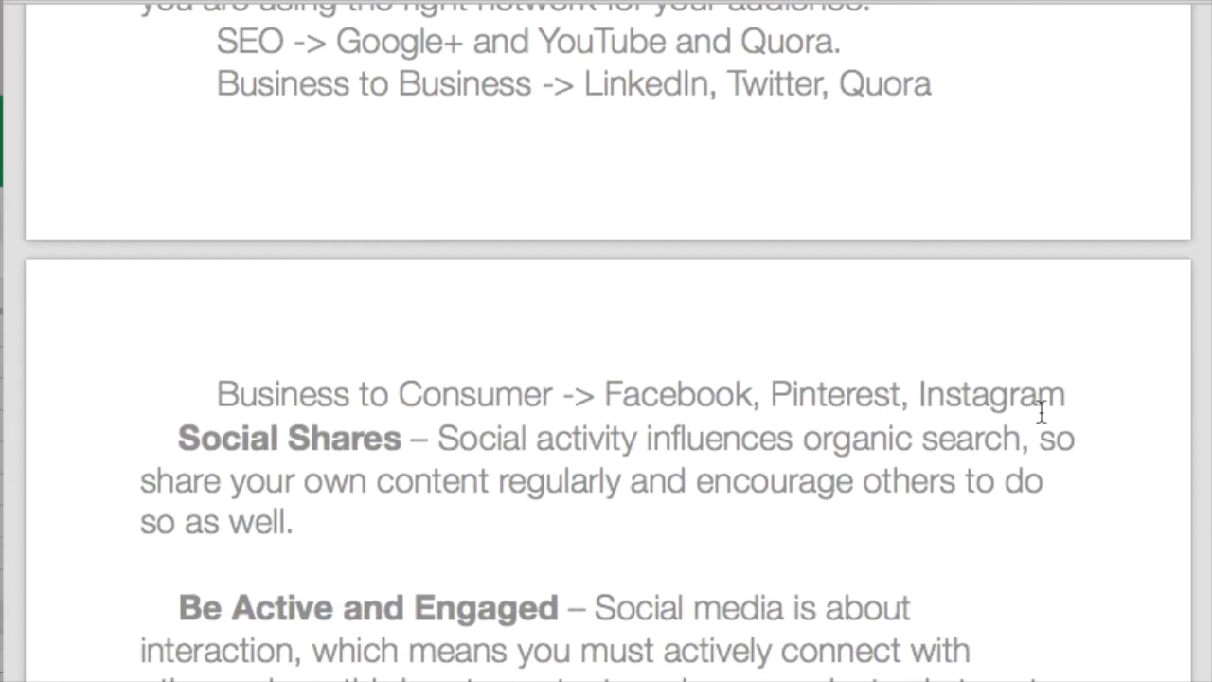
{"action": "scroll", "coordinate": [1042, 412], "scroll_direction": "up", "scroll_amount": 5}
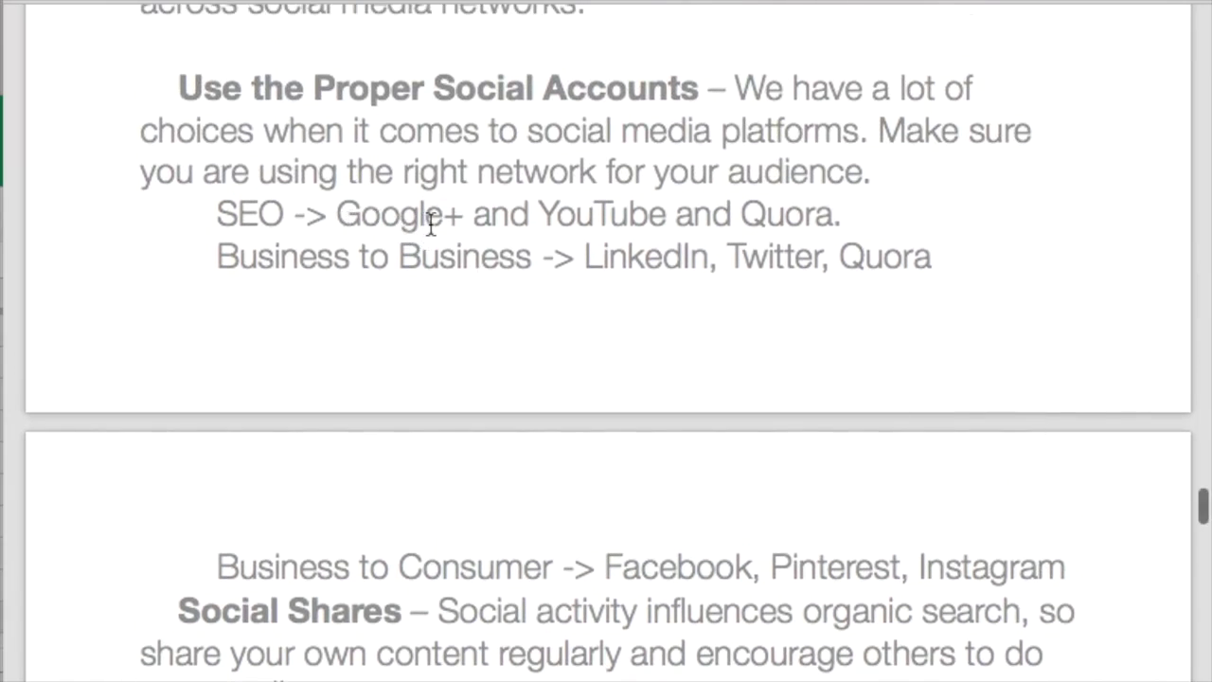
{"action": "left_click_drag", "start_coordinate": [464, 218], "coordinate": [336, 219]}
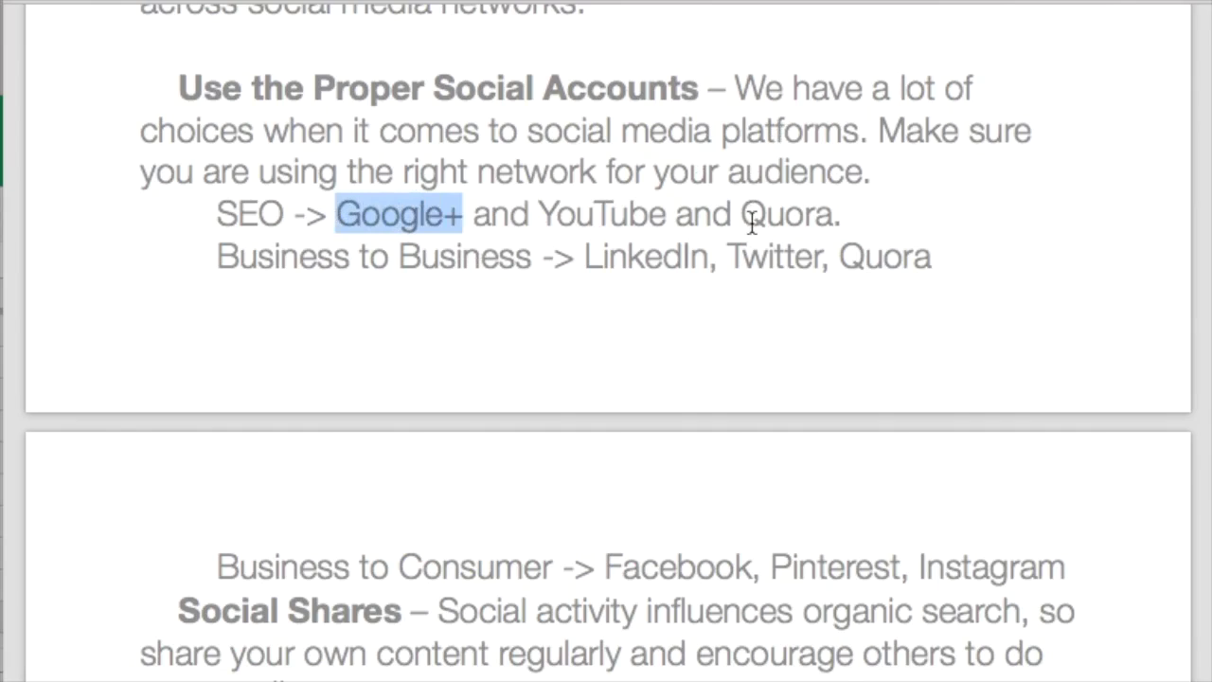
{"action": "left_click_drag", "start_coordinate": [835, 220], "coordinate": [352, 201]}
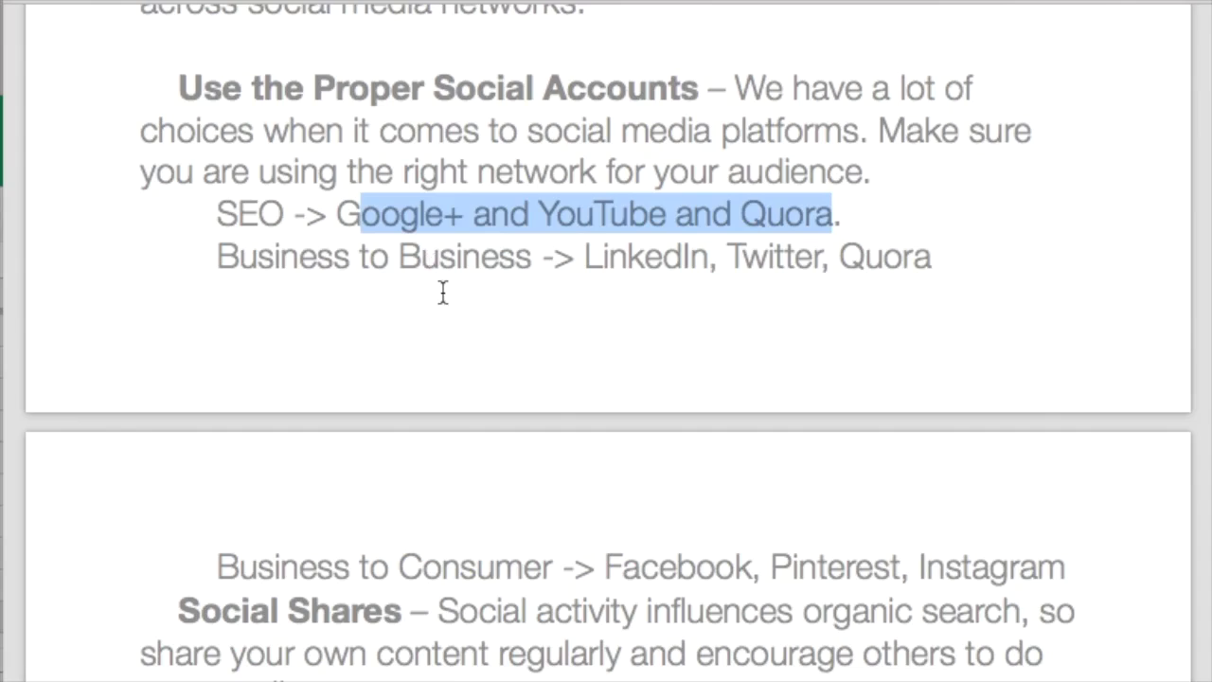
{"action": "scroll", "coordinate": [442, 289], "scroll_direction": "down", "scroll_amount": 3}
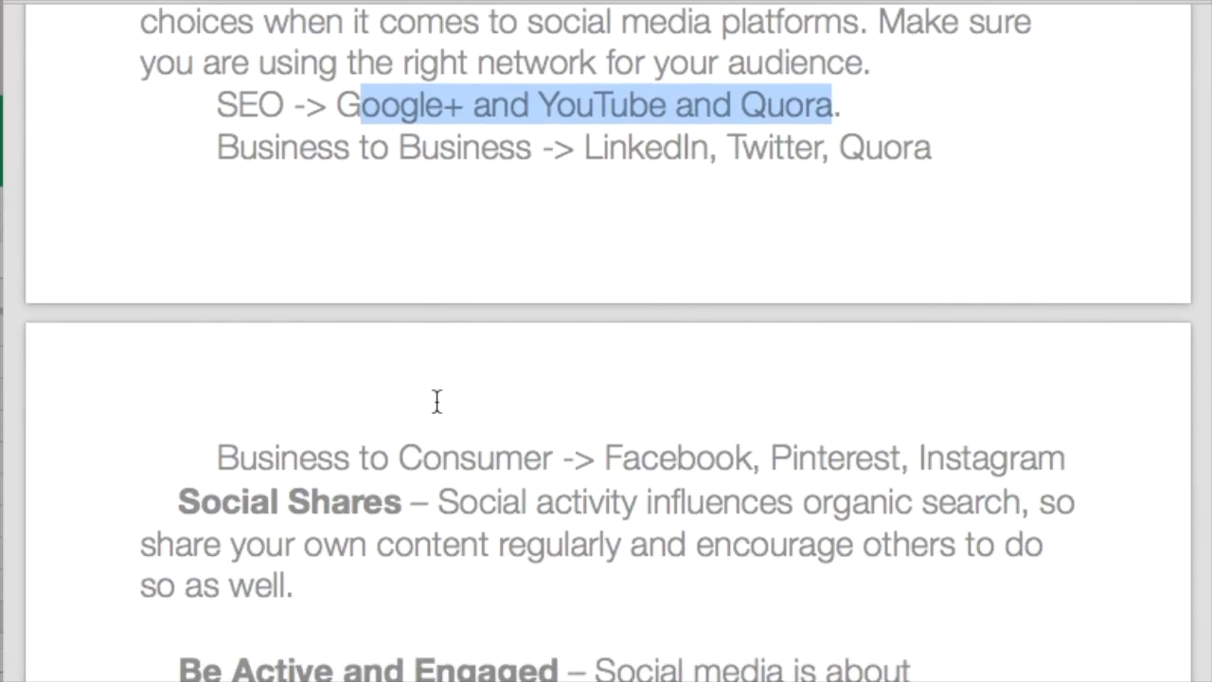
{"action": "left_click_drag", "start_coordinate": [604, 457], "coordinate": [1129, 449]}
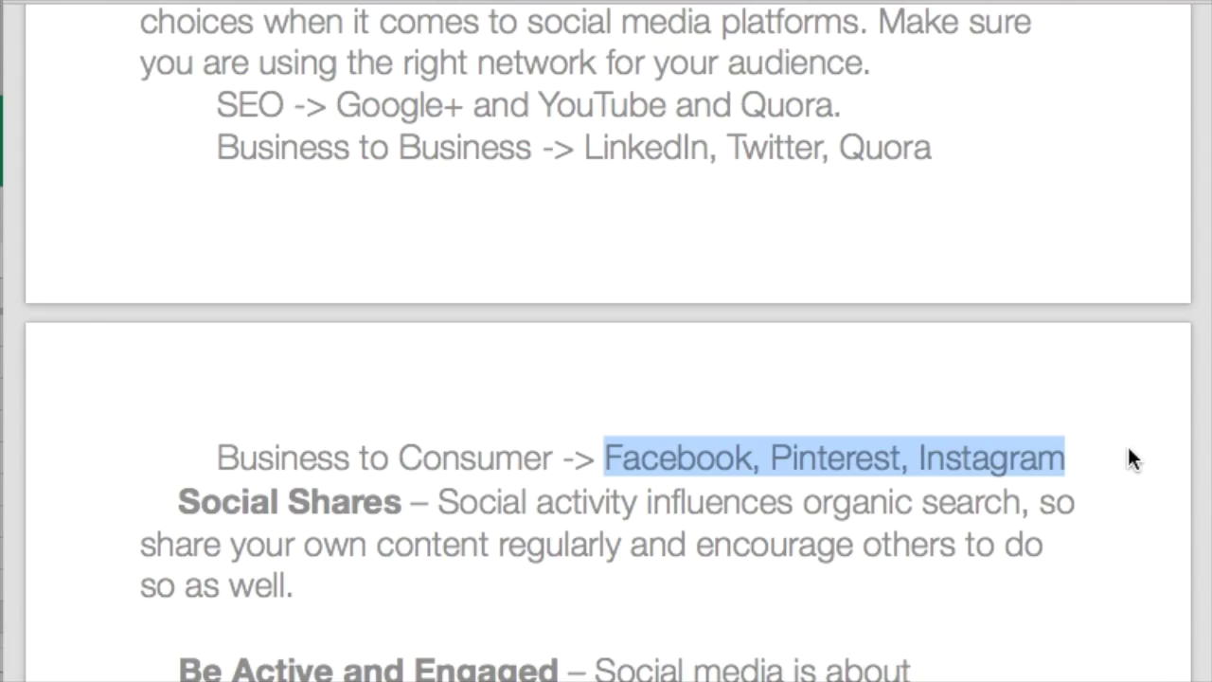
{"action": "left_click", "coordinate": [467, 98]}
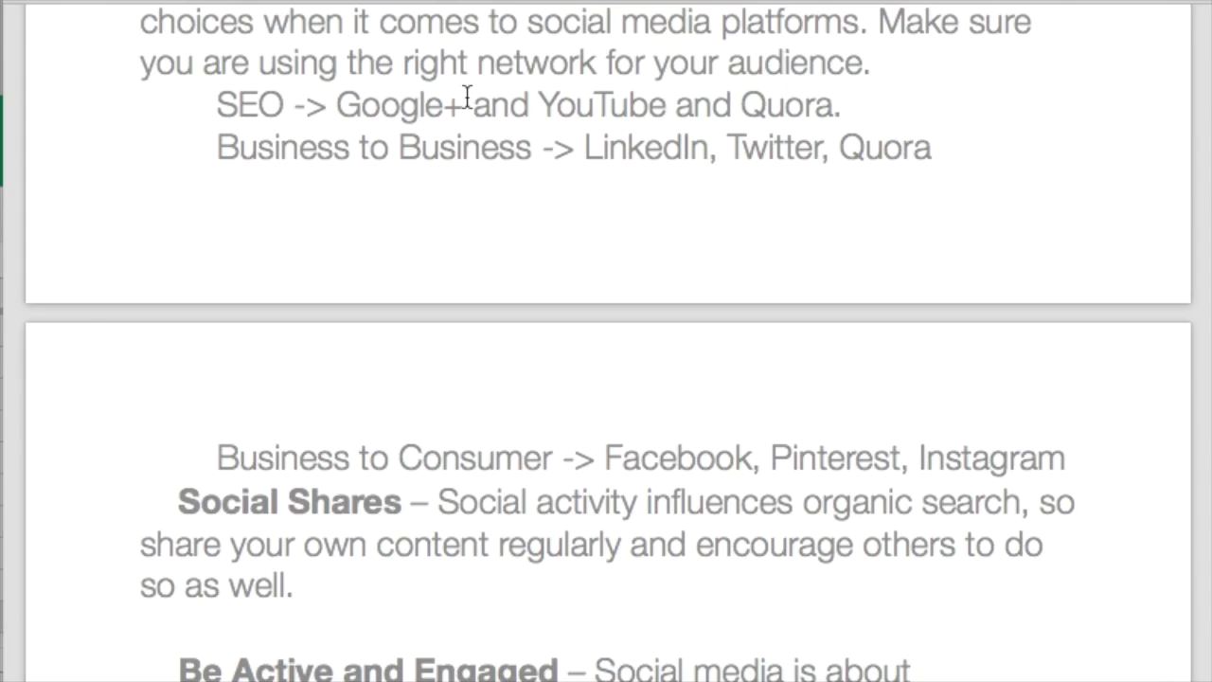
{"action": "scroll", "coordinate": [308, 180], "scroll_direction": "up", "scroll_amount": 3}
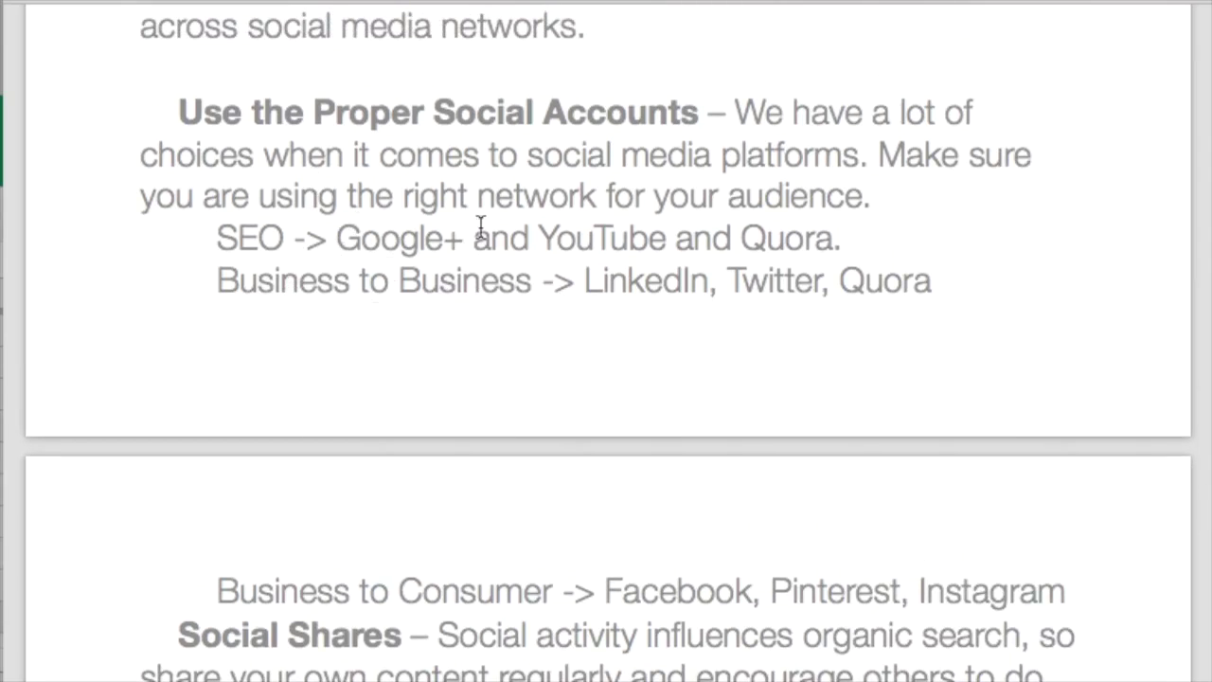
- Return to the audit spreadsheet and enter the item "Social Accounts" in B32 with the finding "Proper Account Missing" in C32
{"action": "left_click", "coordinate": [405, 663]}
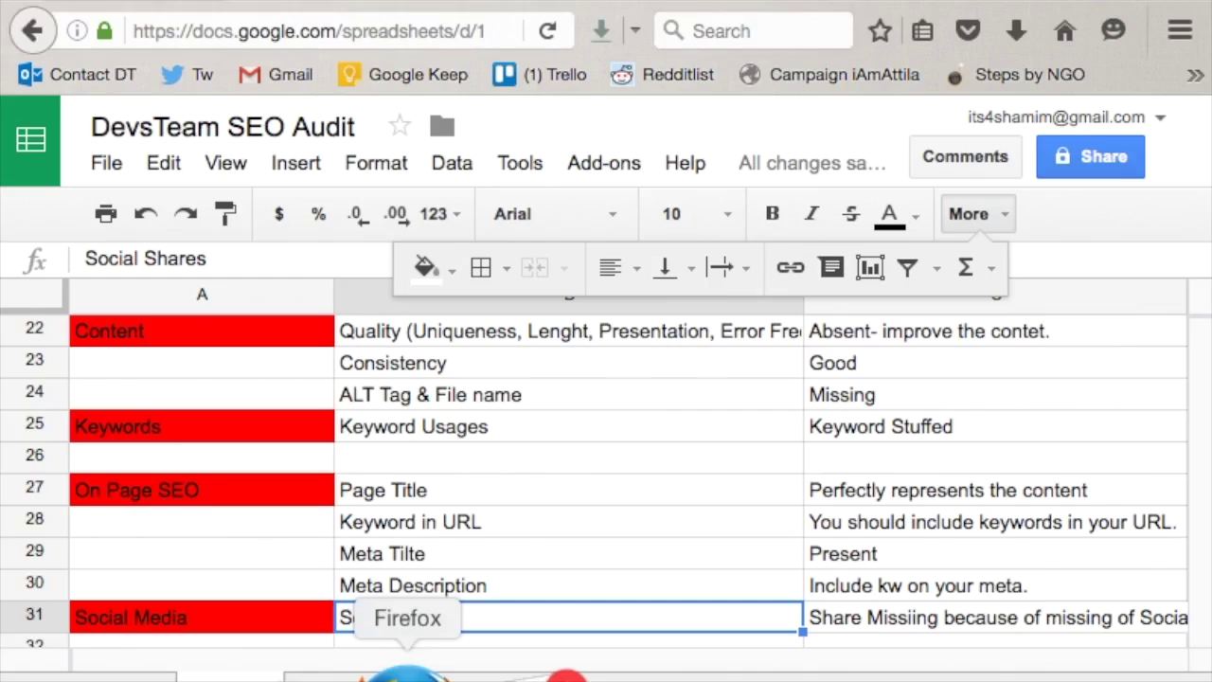
{"action": "left_click", "coordinate": [407, 640]}
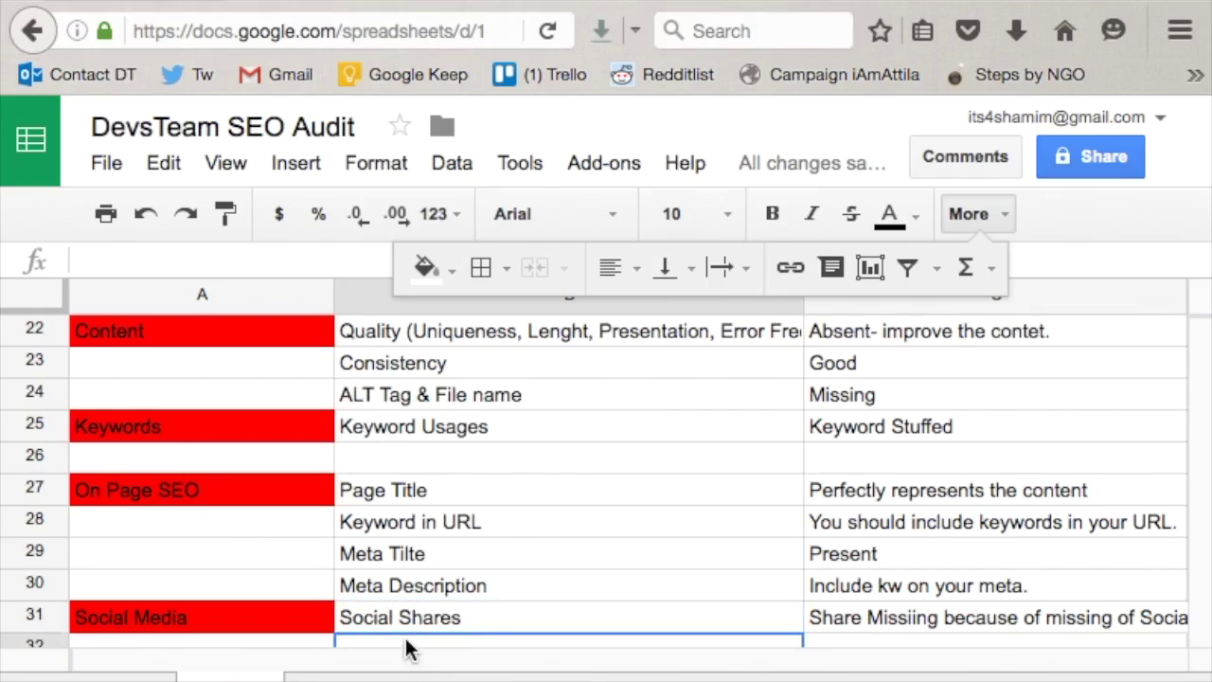
{"action": "scroll", "coordinate": [406, 650], "scroll_direction": "down", "scroll_amount": 5}
{"action": "scroll", "coordinate": [407, 650], "scroll_direction": "up", "scroll_amount": 3}
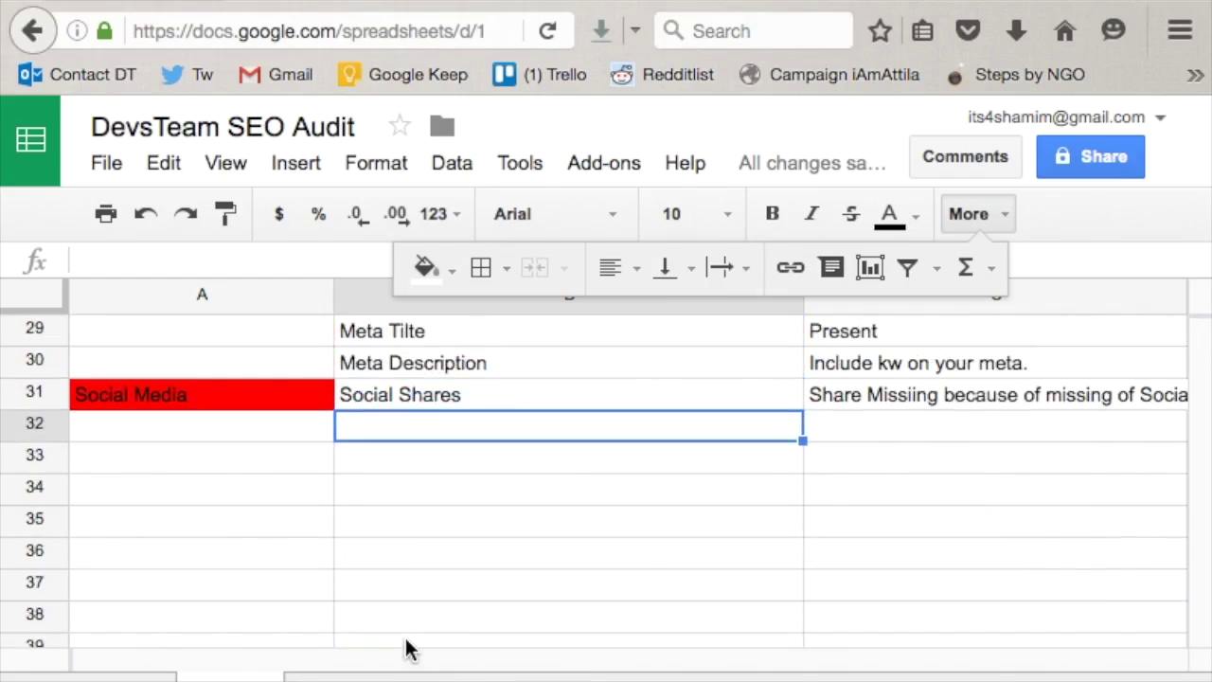
{"action": "type", "text": "Social Accounts"}
{"action": "left_click", "coordinate": [863, 425]}
{"action": "type", "text": "Proper Account Missing"}
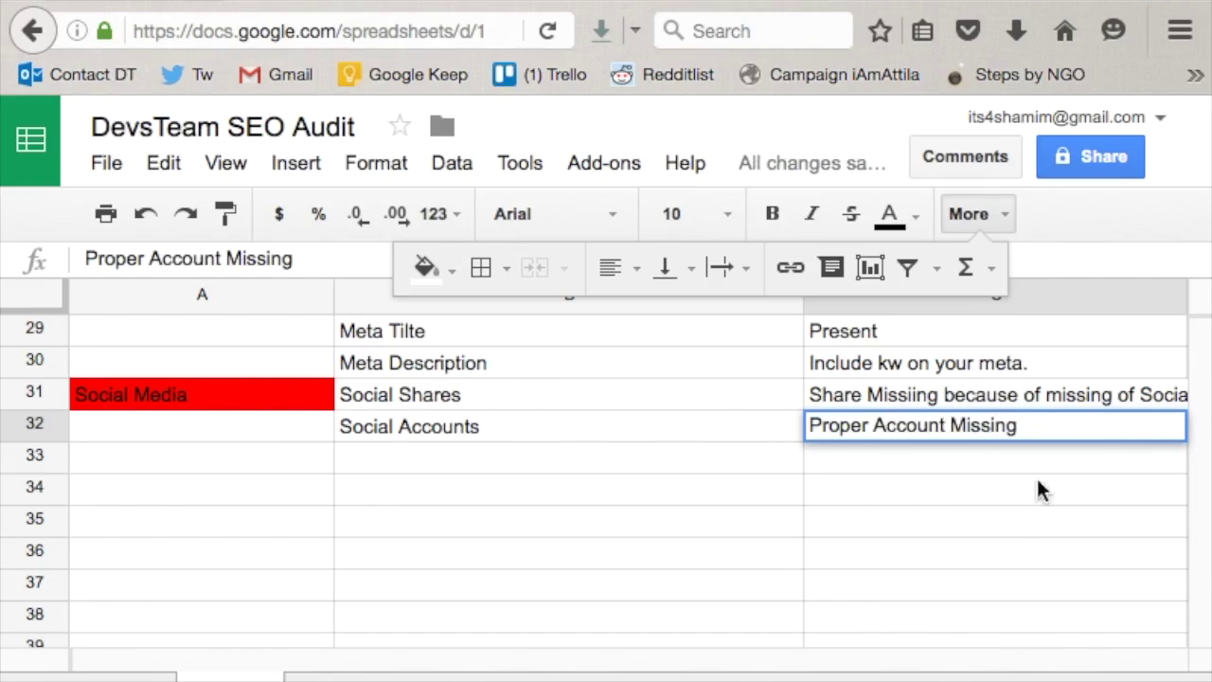
- Consult the checklist's remaining social media items, and enter "Activeness on Profiles" in B33 of the audit spreadsheet with the finding "Inactive" in C33
{"action": "left_click", "coordinate": [966, 674]}
{"action": "scroll", "coordinate": [649, 493], "scroll_direction": "down", "scroll_amount": 5}
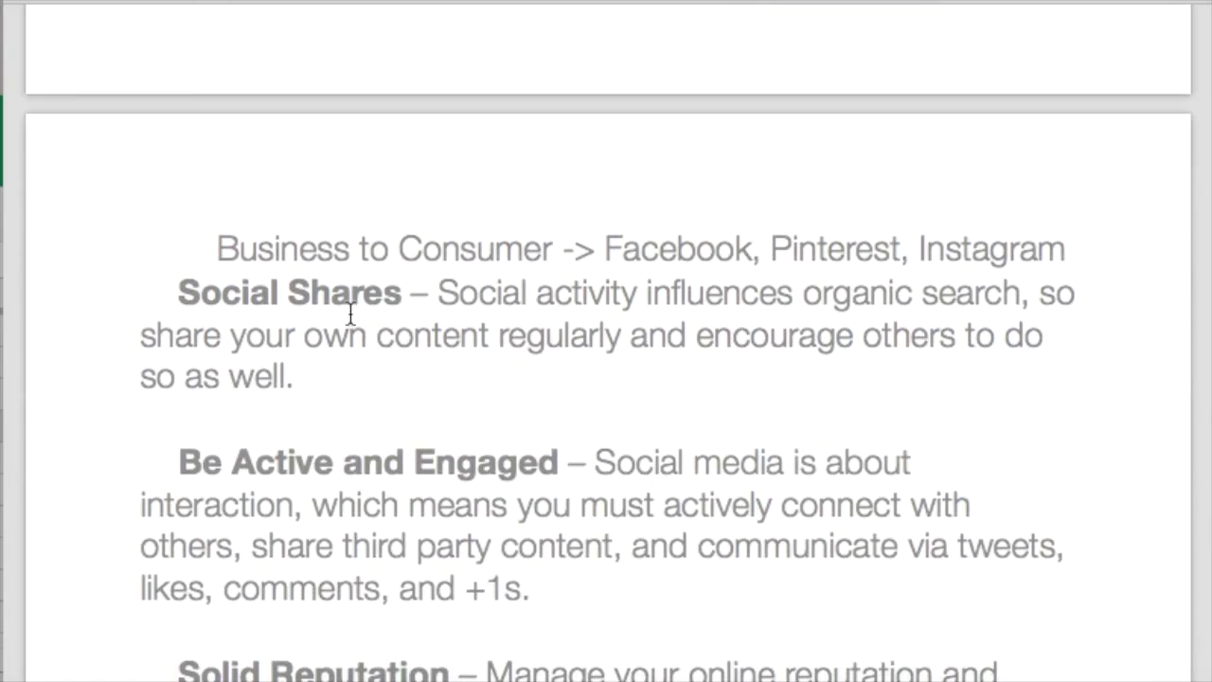
{"action": "scroll", "coordinate": [349, 313], "scroll_direction": "down", "scroll_amount": 3}
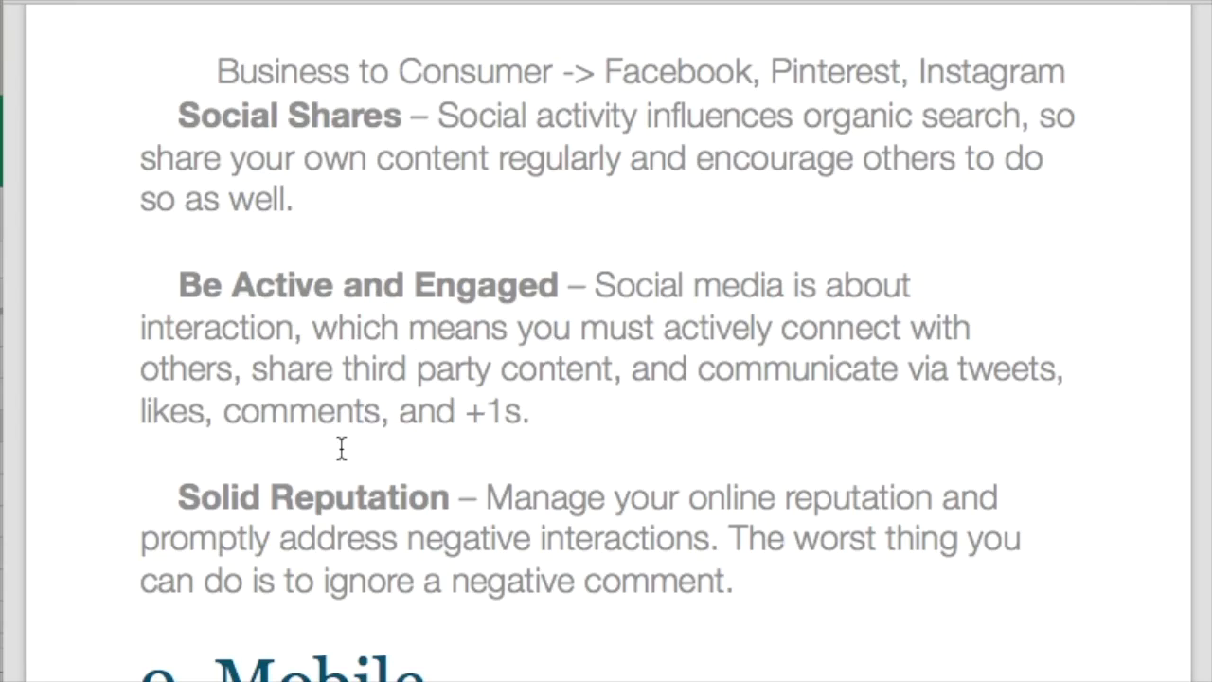
{"action": "left_click", "coordinate": [397, 675]}
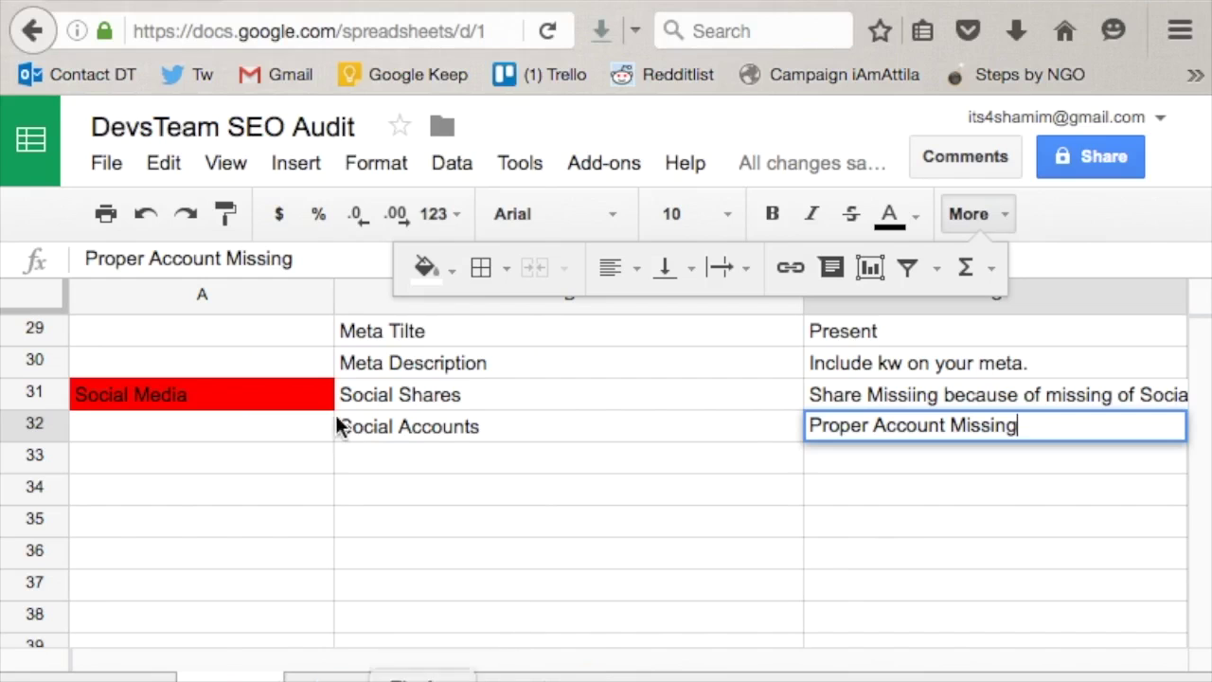
{"action": "left_click", "coordinate": [413, 447]}
{"action": "type", "text": "S"}
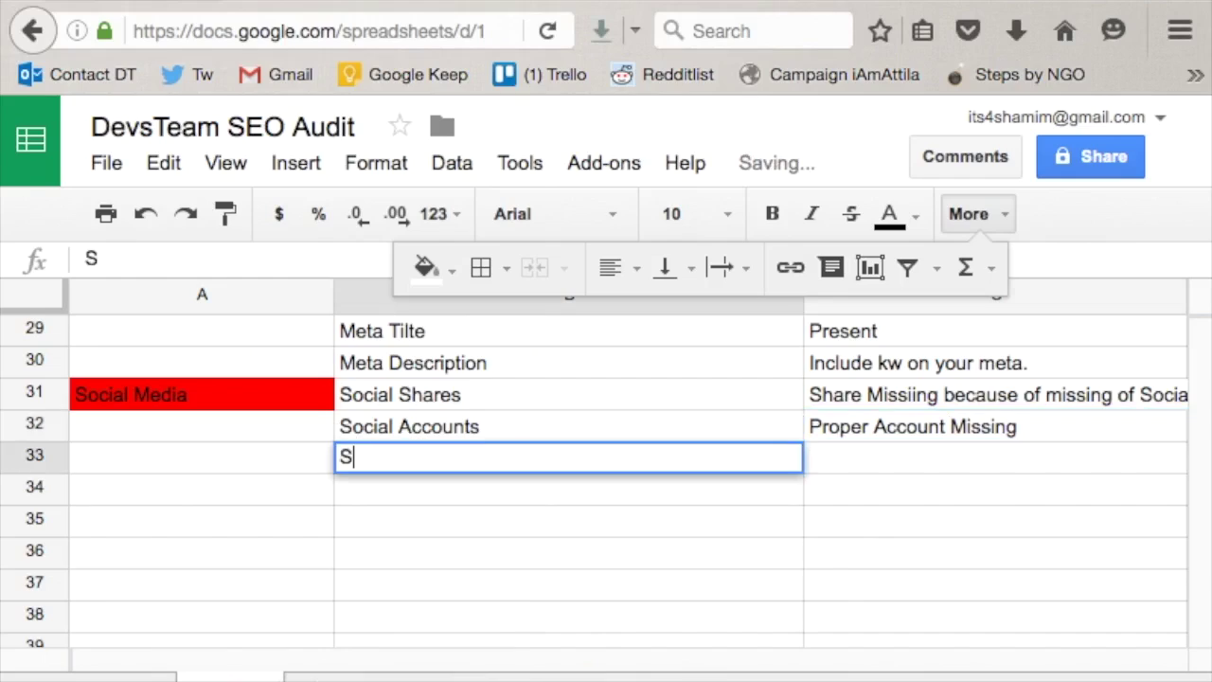
{"action": "key", "text": "BackSpace"}
{"action": "type", "text": "Ac"}
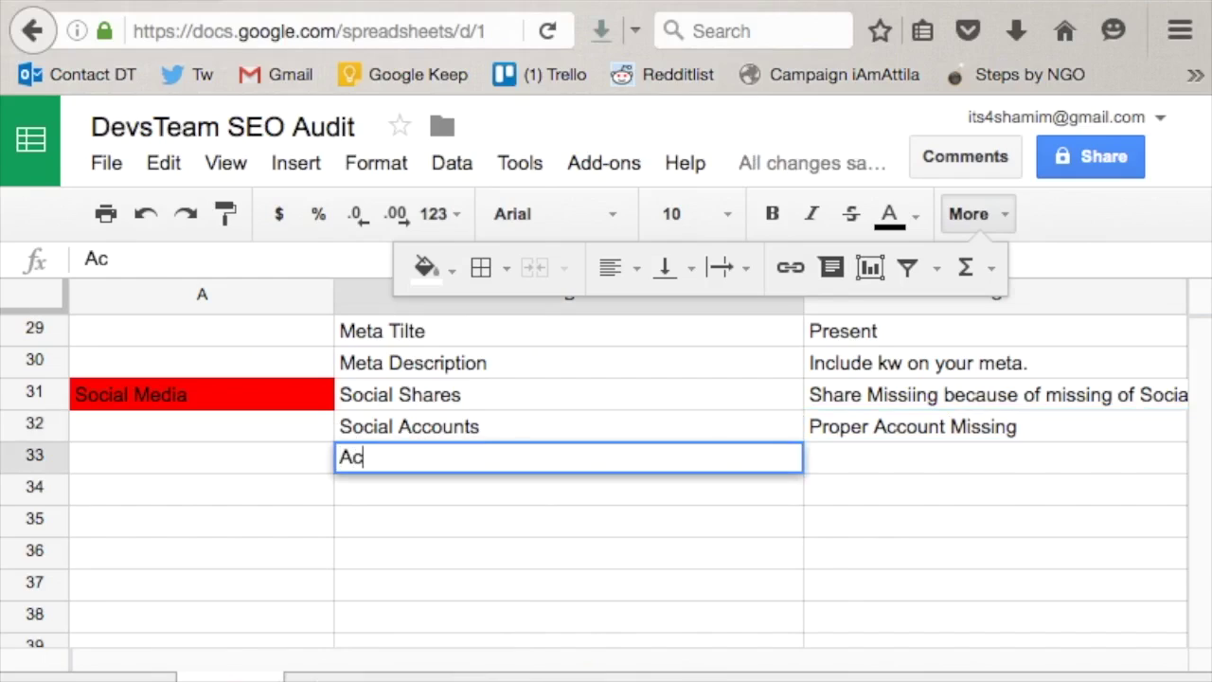
{"action": "type", "text": "tivene"}
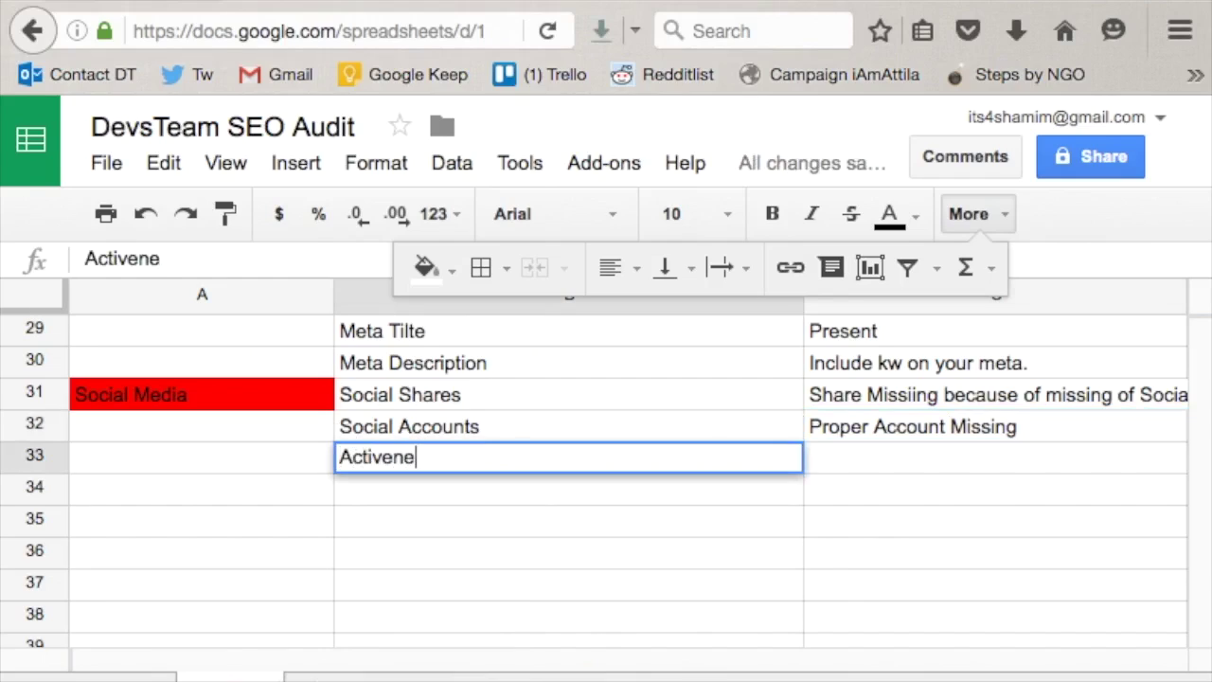
{"action": "type", "text": "ss on Profilew"}
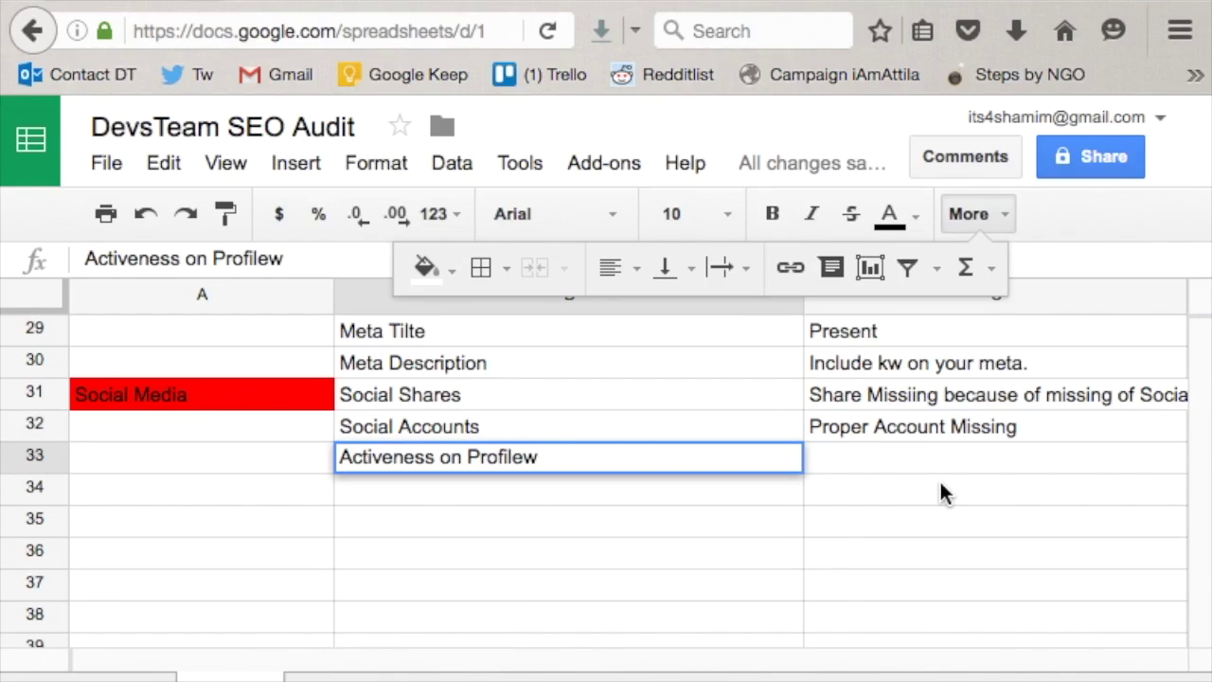
{"action": "key", "text": "BackSpace"}
{"action": "type", "text": "s"}
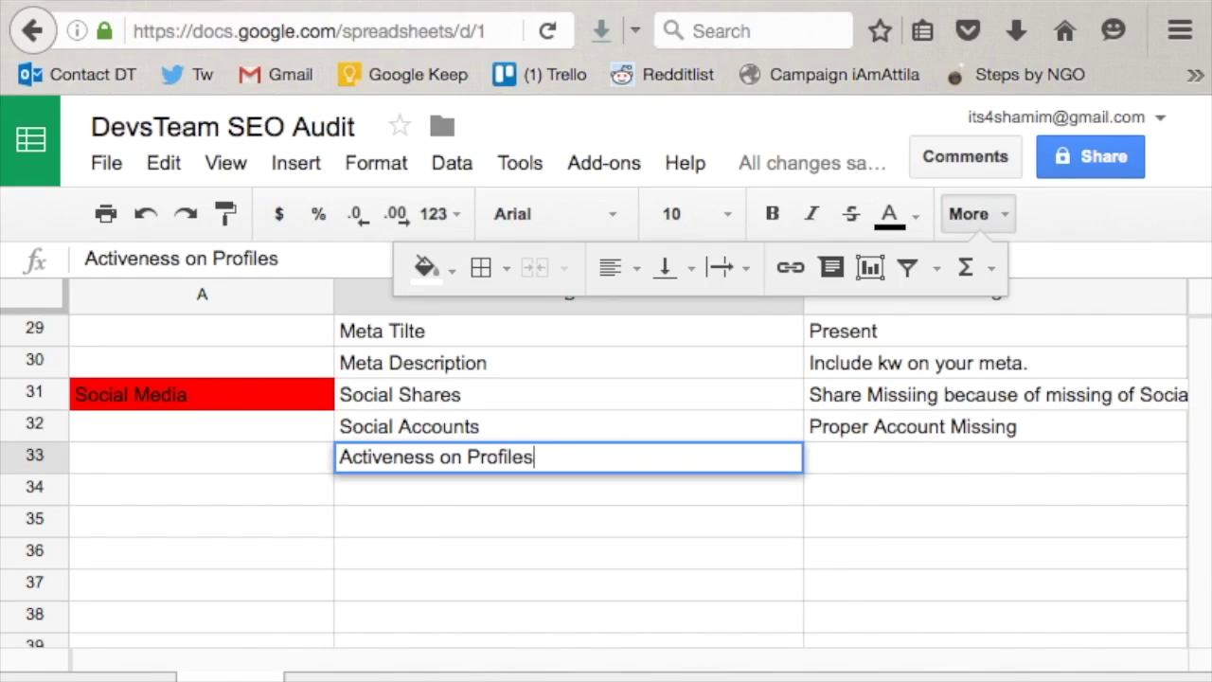
{"action": "left_click", "coordinate": [973, 456]}
{"action": "type", "text": "Inactive"}
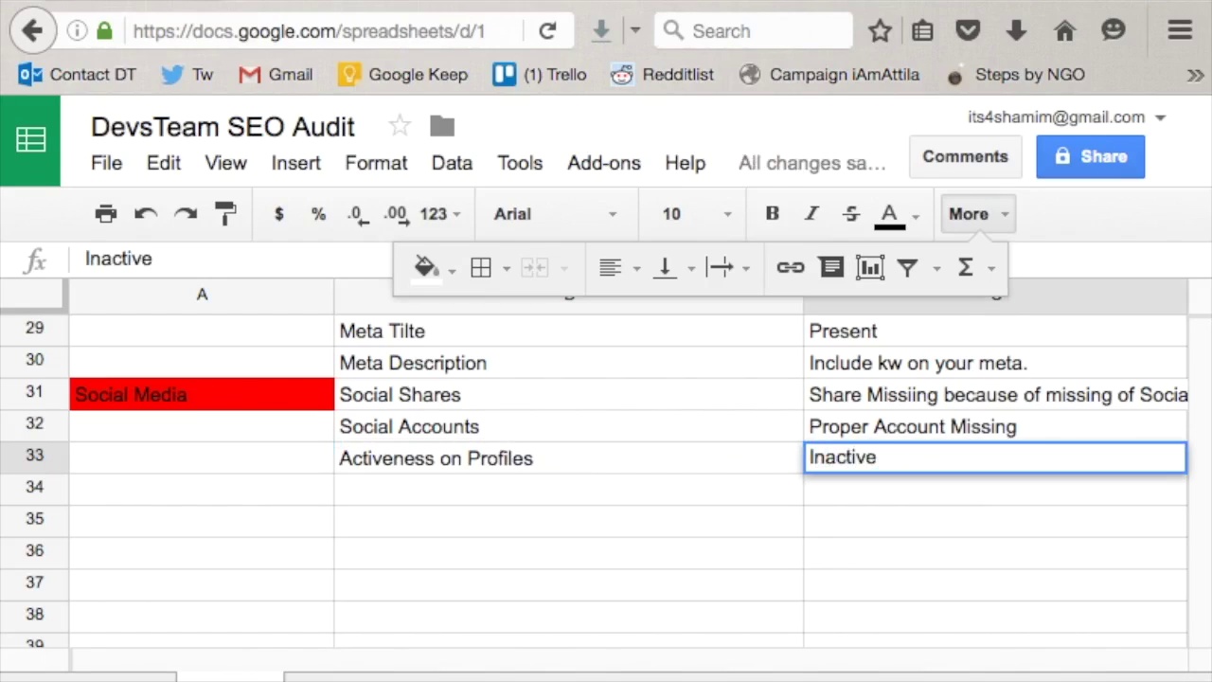
- Read the checklist's Mobile section, and add the category "Mobile" in A34 of the audit spreadsheet with a red fill
{"action": "left_click", "coordinate": [952, 674]}
{"action": "scroll", "coordinate": [609, 360], "scroll_direction": "down", "scroll_amount": 10}
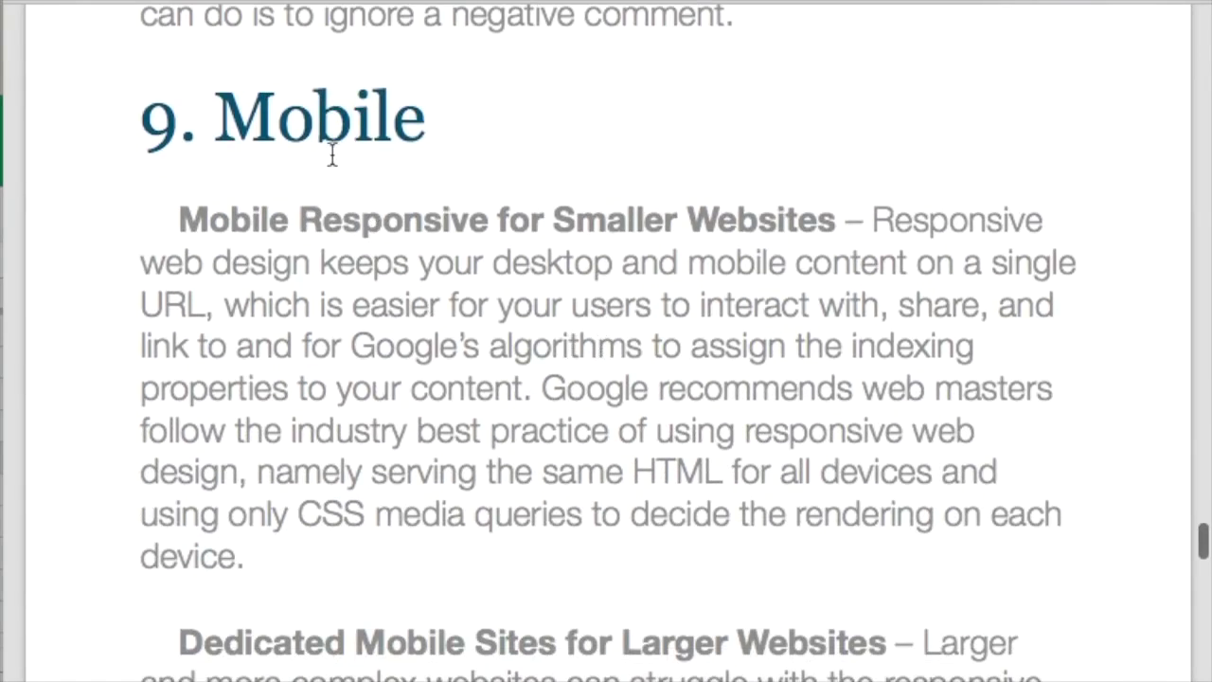
{"action": "scroll", "coordinate": [328, 156], "scroll_direction": "down", "scroll_amount": 2}
{"action": "scroll", "coordinate": [331, 156], "scroll_direction": "up", "scroll_amount": 1}
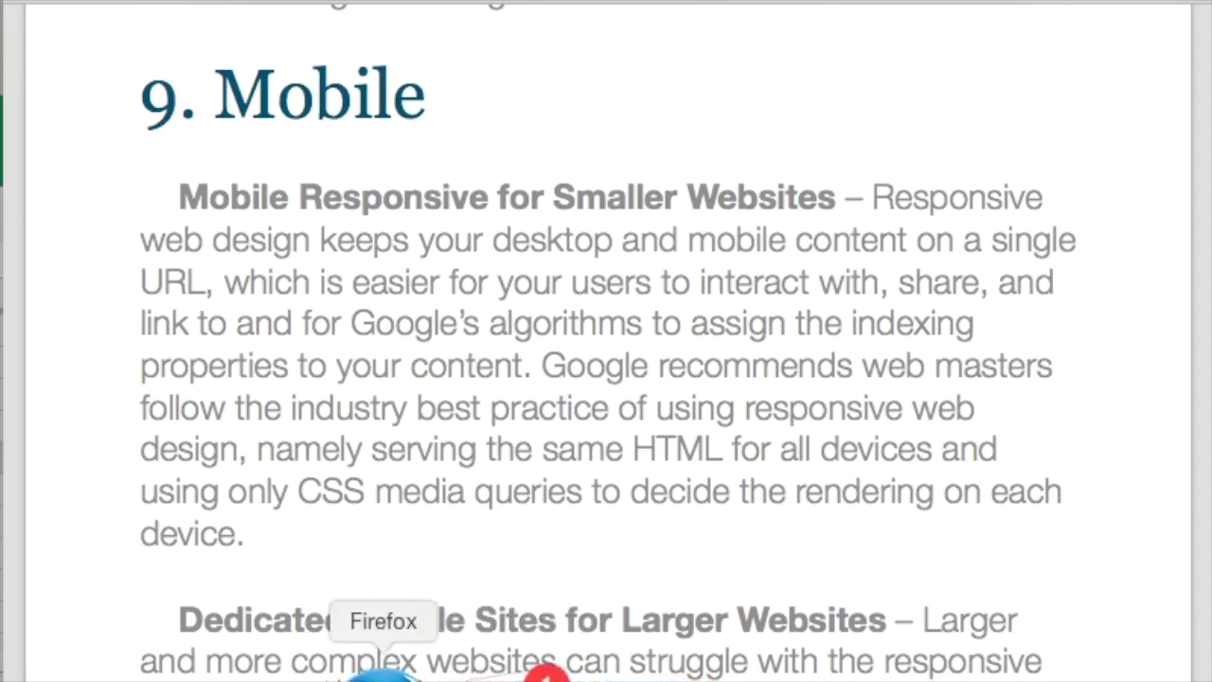
{"action": "left_click", "coordinate": [454, 674]}
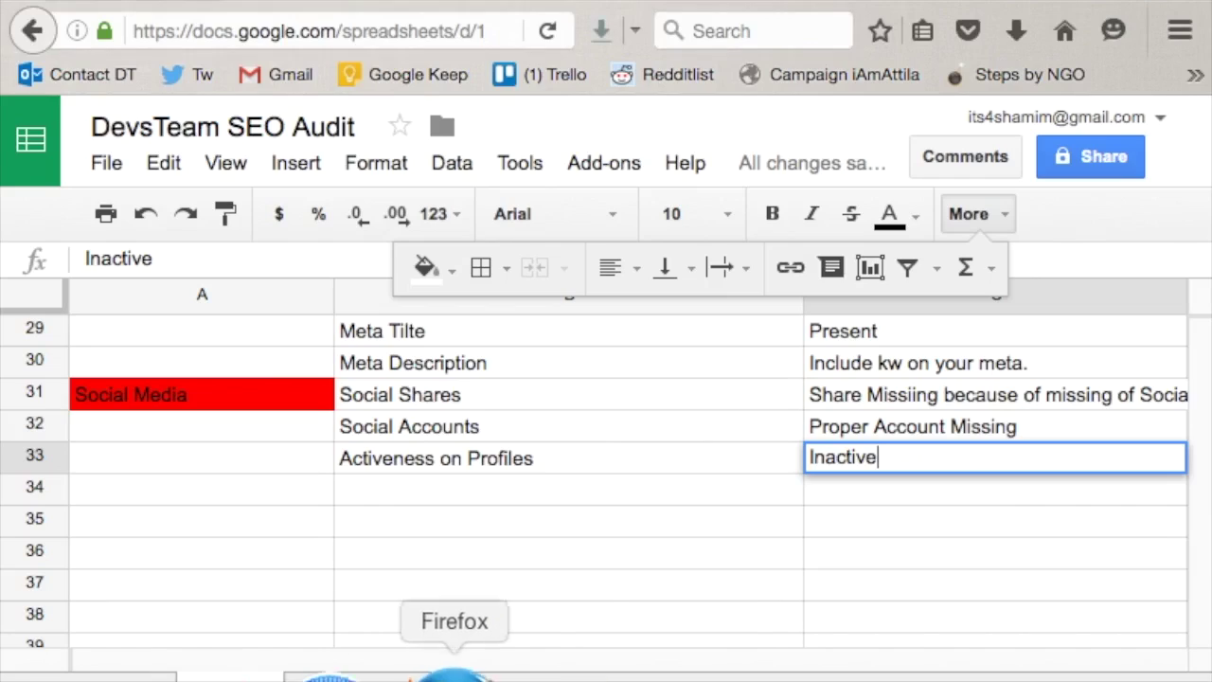
{"action": "left_click", "coordinate": [210, 497]}
{"action": "type", "text": "Mobile"}
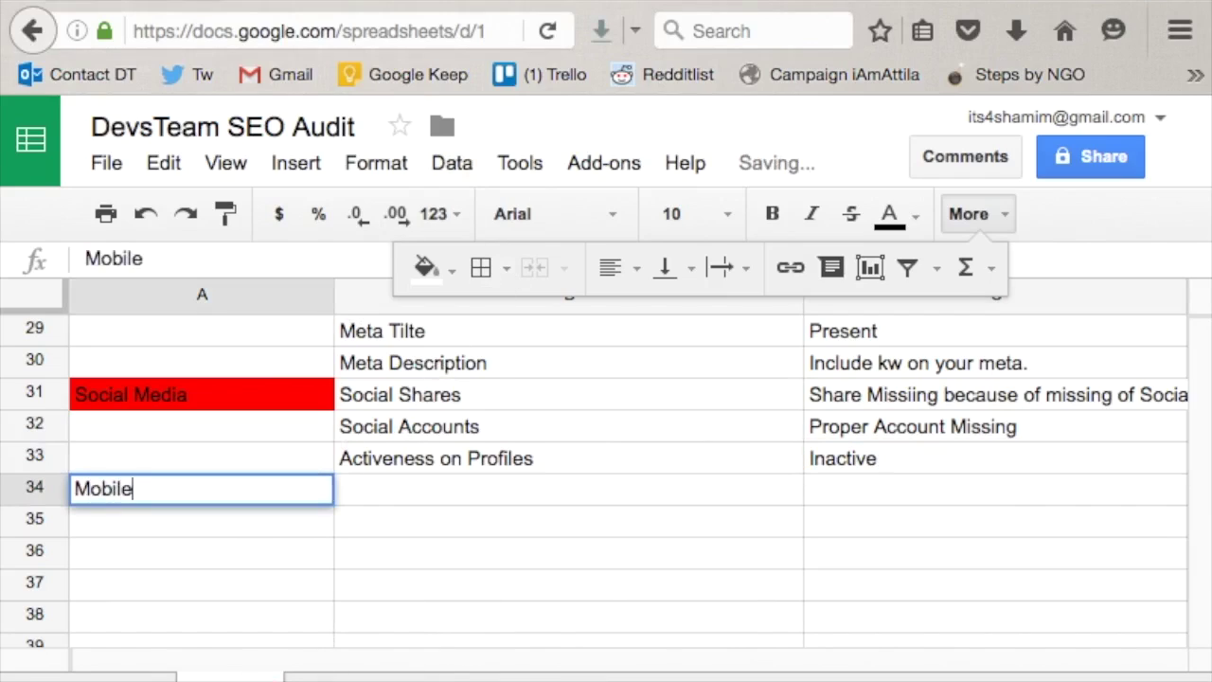
{"action": "left_click", "coordinate": [426, 267]}
{"action": "left_click", "coordinate": [469, 400]}
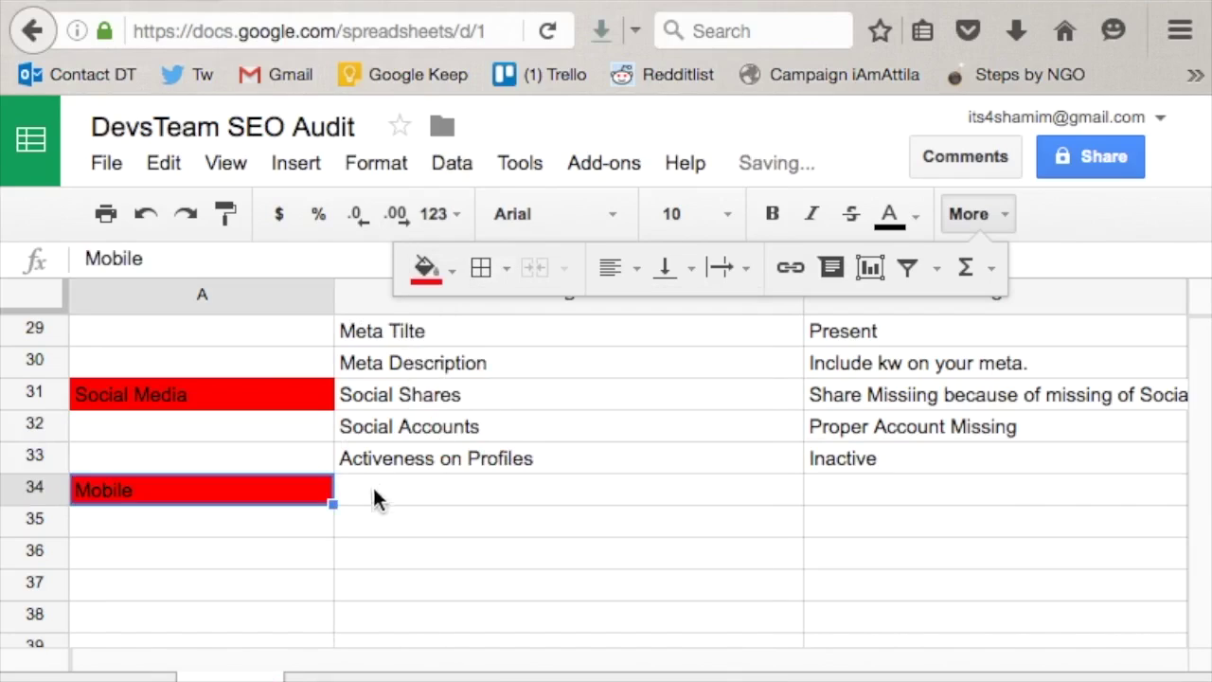
- Enter the item "Responsiveness" in B34 with the finding "Yes" in C34
{"action": "left_click", "coordinate": [401, 499]}
{"action": "type", "text": "Resp"}
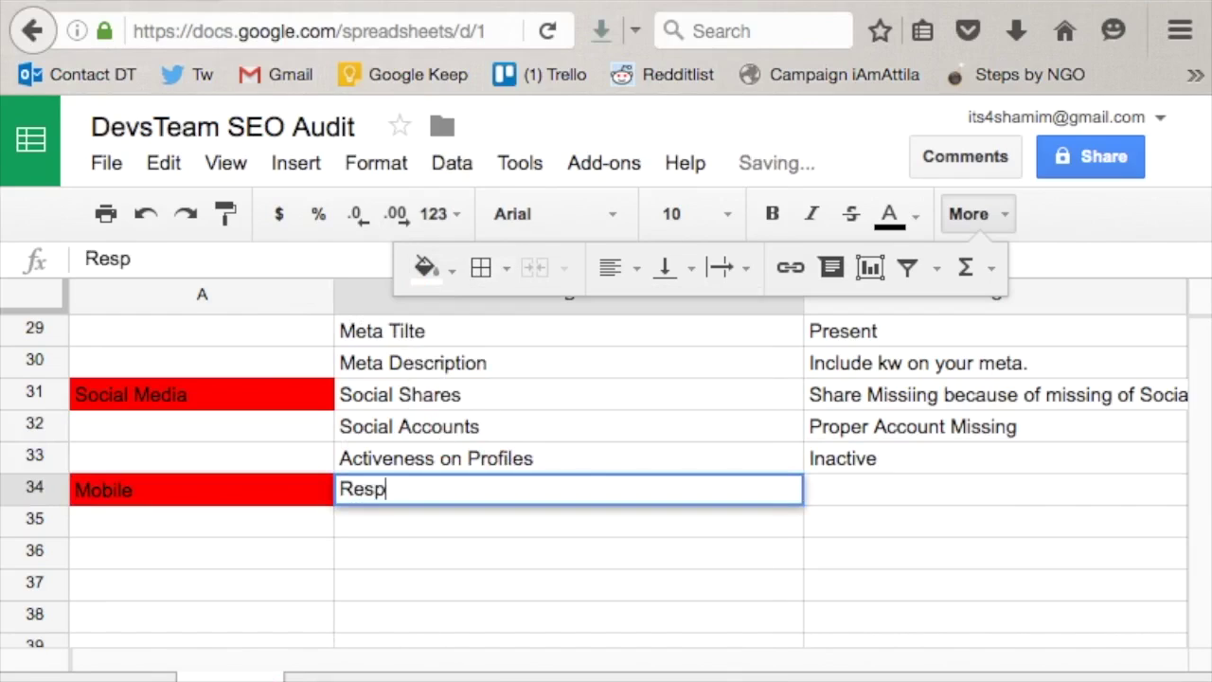
{"action": "type", "text": "onsiem"}
{"action": "key", "text": "BackSpace"}
{"action": "key", "text": "BackSpace"}
{"action": "type", "text": "ve"}
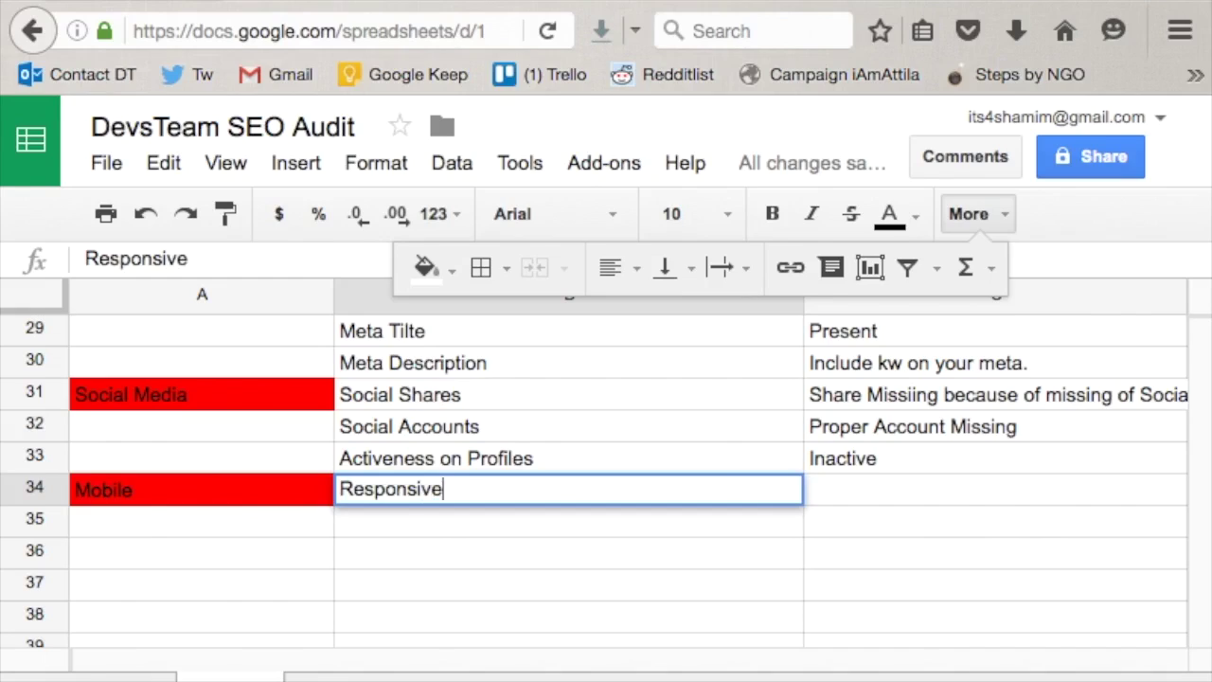
{"action": "type", "text": "ness"}
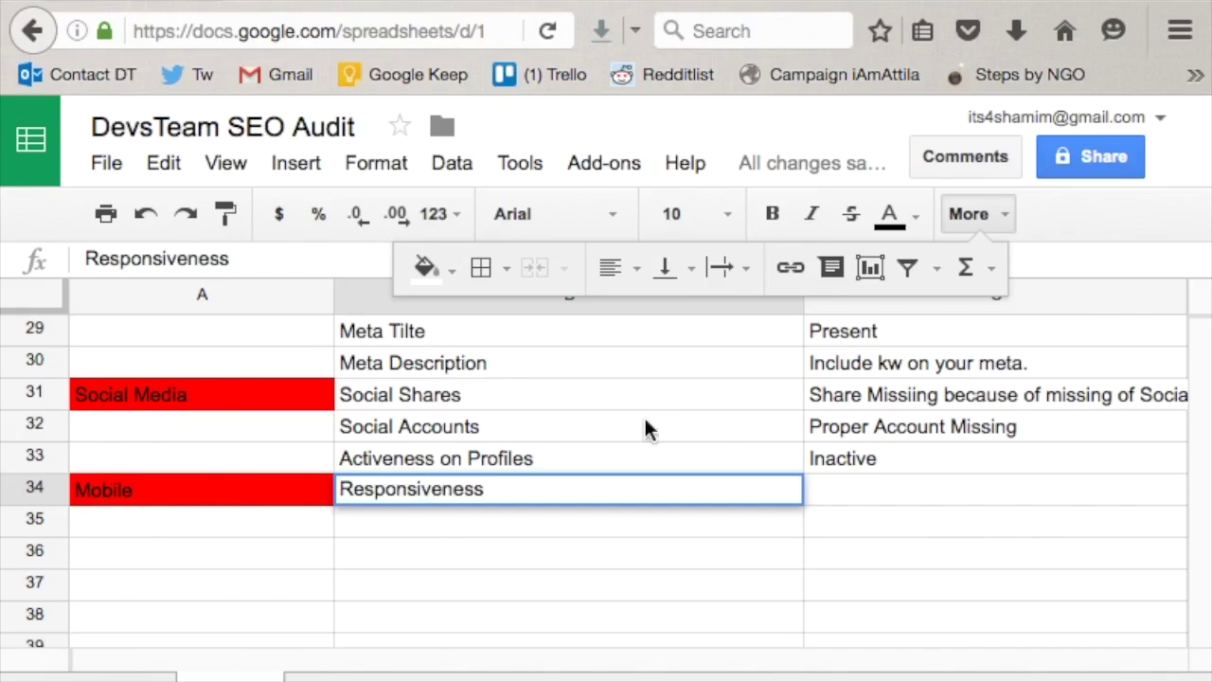
{"action": "left_click", "coordinate": [866, 508]}
{"action": "type", "text": "Yes"}
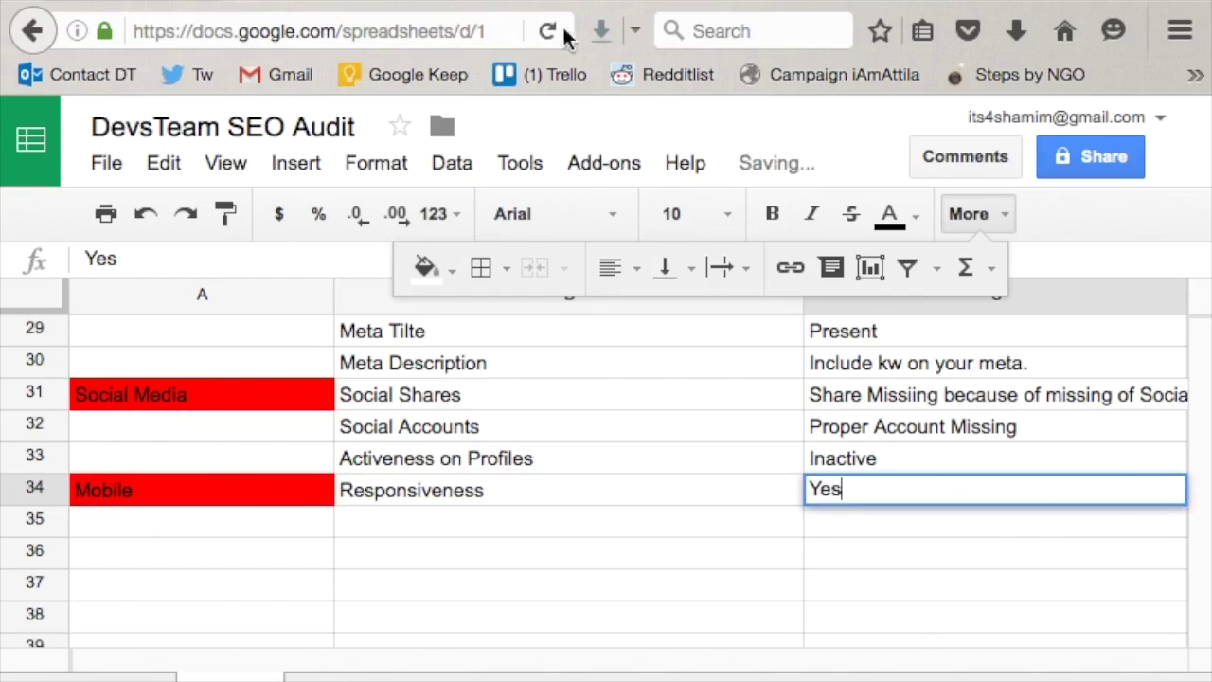
- Open the DevsTeam link-building article, narrow the browser window to mobile width, and expand and collapse the site's mobile menu
{"action": "left_click", "coordinate": [268, 1]}
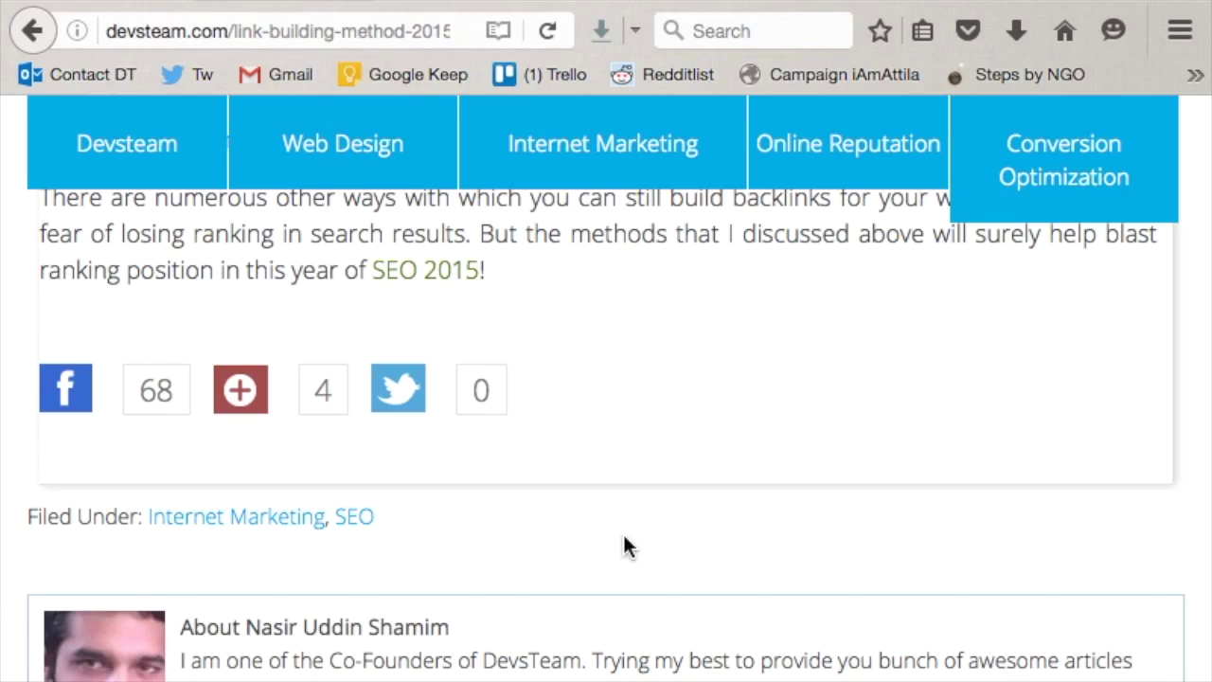
{"action": "scroll", "coordinate": [625, 544], "scroll_direction": "up", "scroll_amount": 20}
{"action": "scroll", "coordinate": [625, 540], "scroll_direction": "down", "scroll_amount": 5}
{"action": "scroll", "coordinate": [625, 540], "scroll_direction": "up", "scroll_amount": 3}
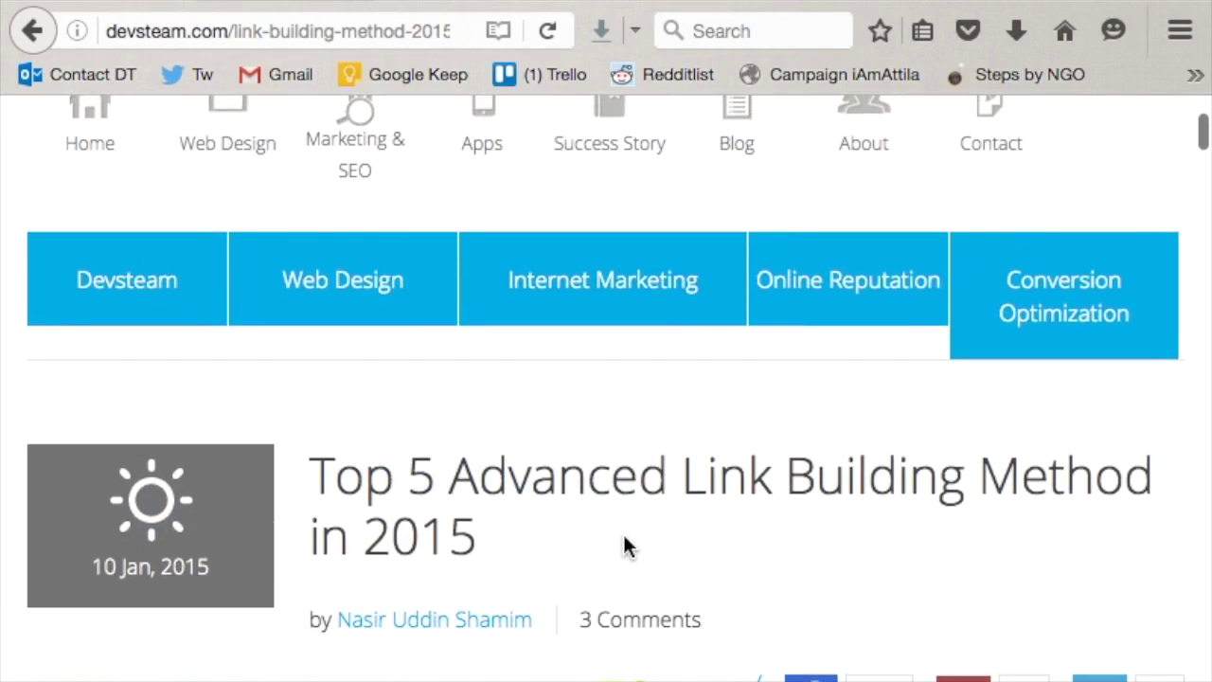
{"action": "left_click_drag", "start_coordinate": [5, 391], "coordinate": [705, 386]}
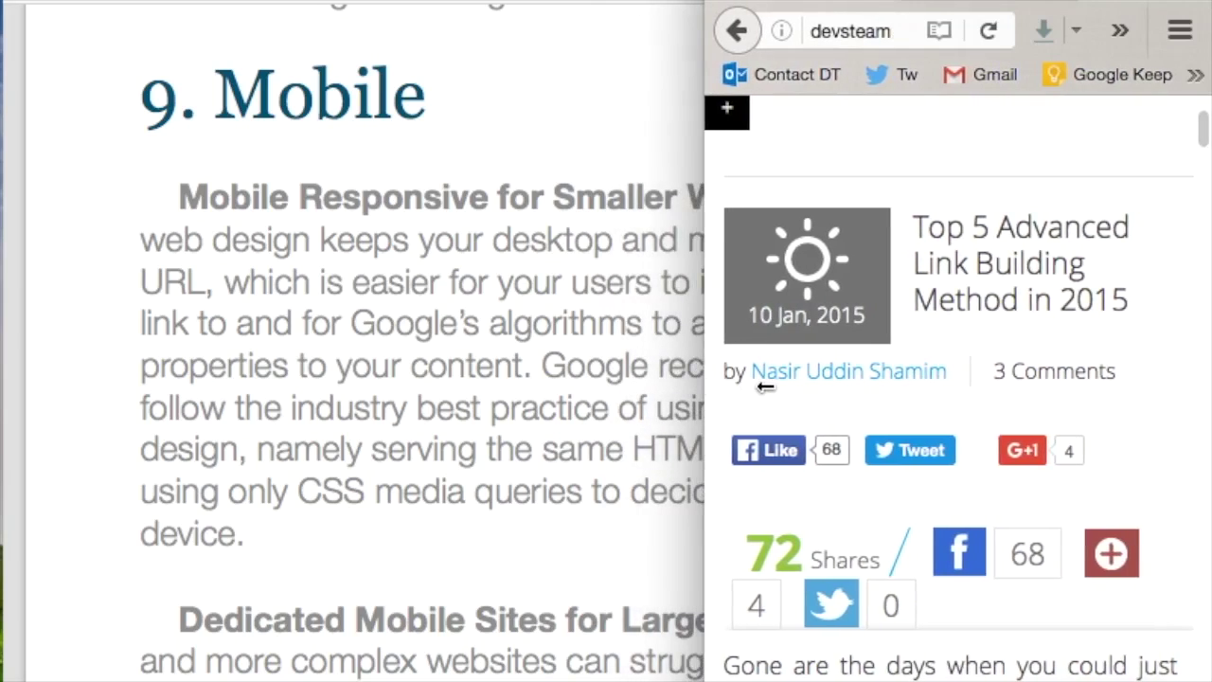
{"action": "scroll", "coordinate": [940, 450], "scroll_direction": "up", "scroll_amount": 5}
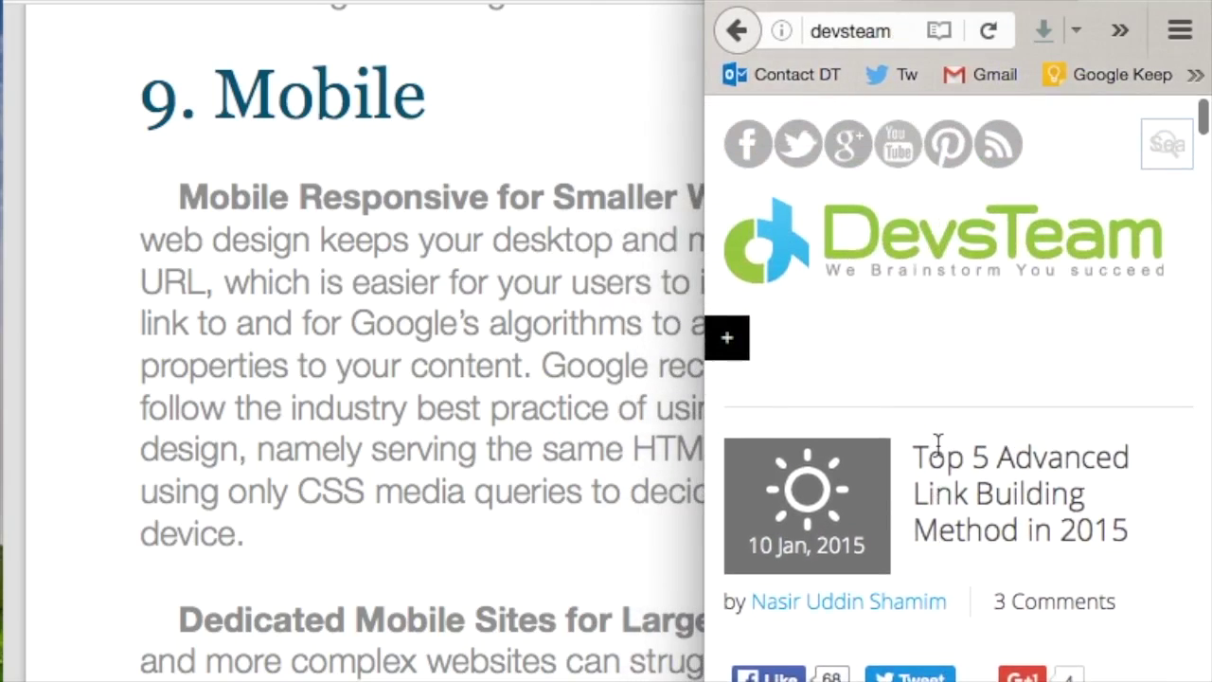
{"action": "left_click", "coordinate": [726, 343]}
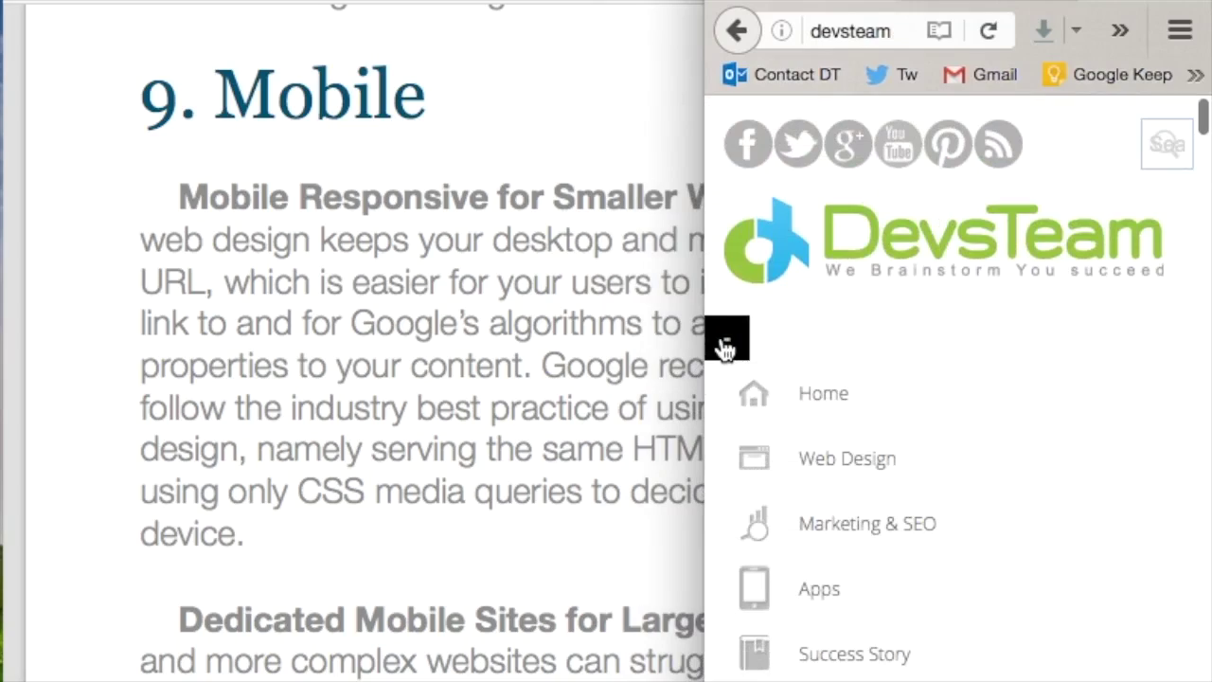
{"action": "left_click", "coordinate": [725, 343]}
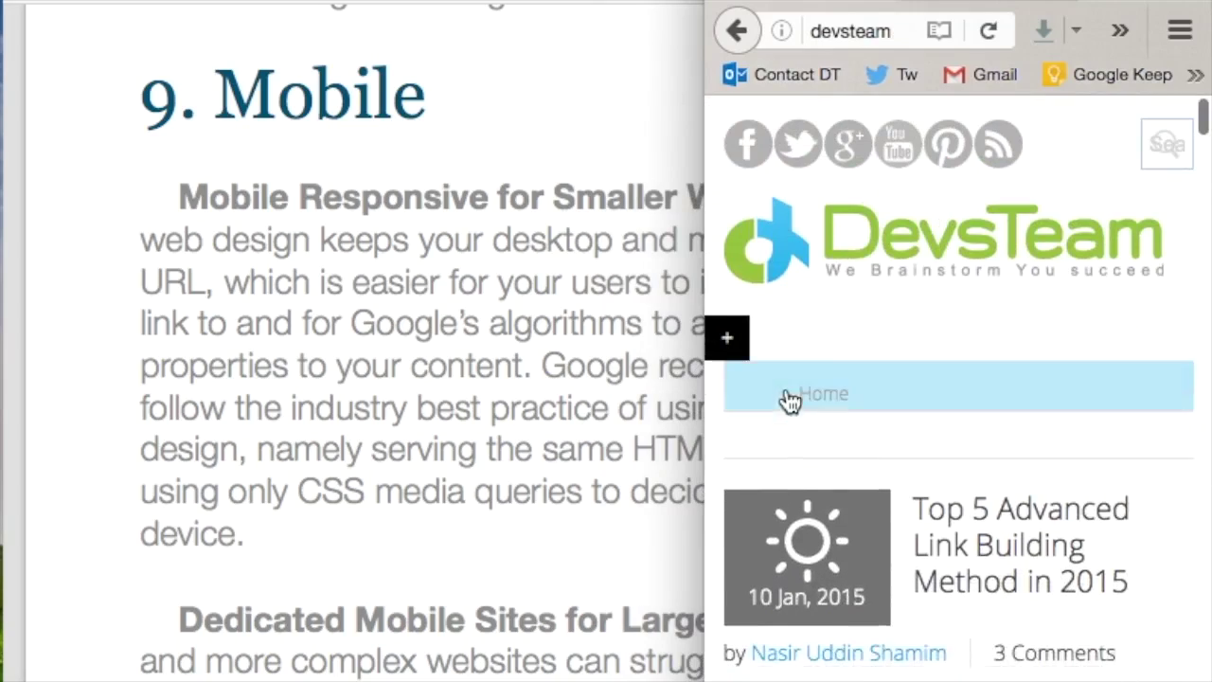
- Examine the article's responsive layout at the narrow width, and restore the browser window to its full width
{"action": "scroll", "coordinate": [971, 511], "scroll_direction": "down", "scroll_amount": 4}
{"action": "scroll", "coordinate": [971, 511], "scroll_direction": "down", "scroll_amount": 20}
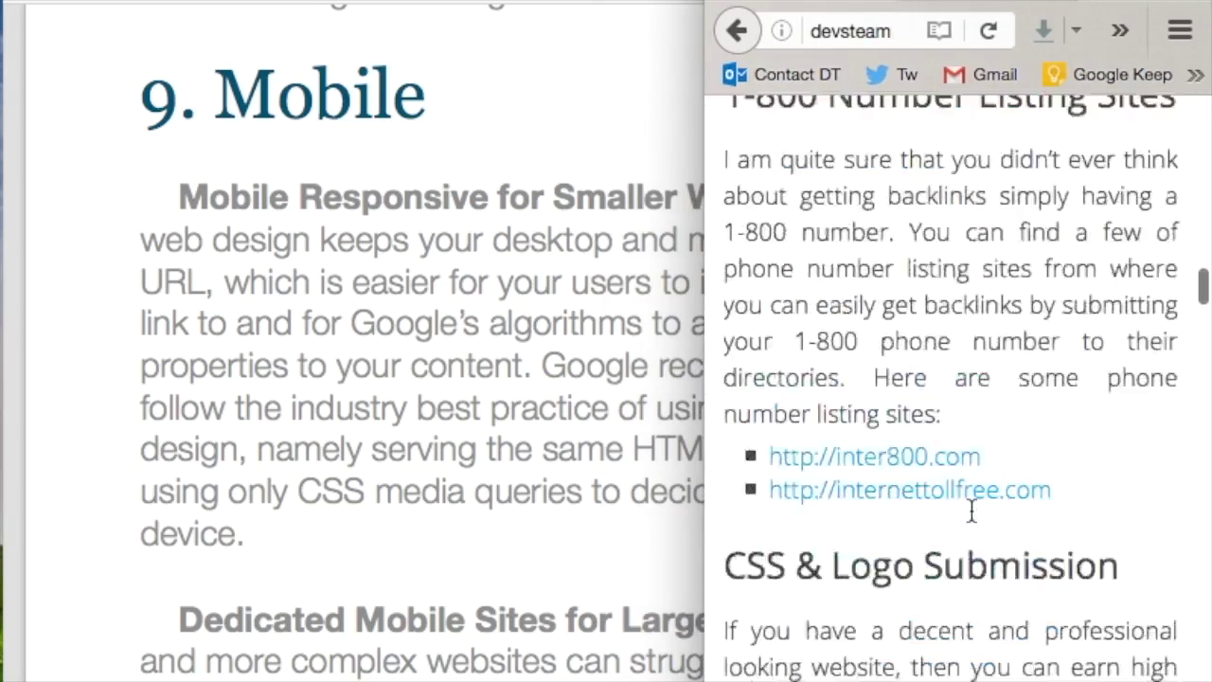
{"action": "scroll", "coordinate": [971, 511], "scroll_direction": "down", "scroll_amount": 20}
{"action": "scroll", "coordinate": [970, 520], "scroll_direction": "up", "scroll_amount": 15}
{"action": "scroll", "coordinate": [971, 511], "scroll_direction": "up", "scroll_amount": 20}
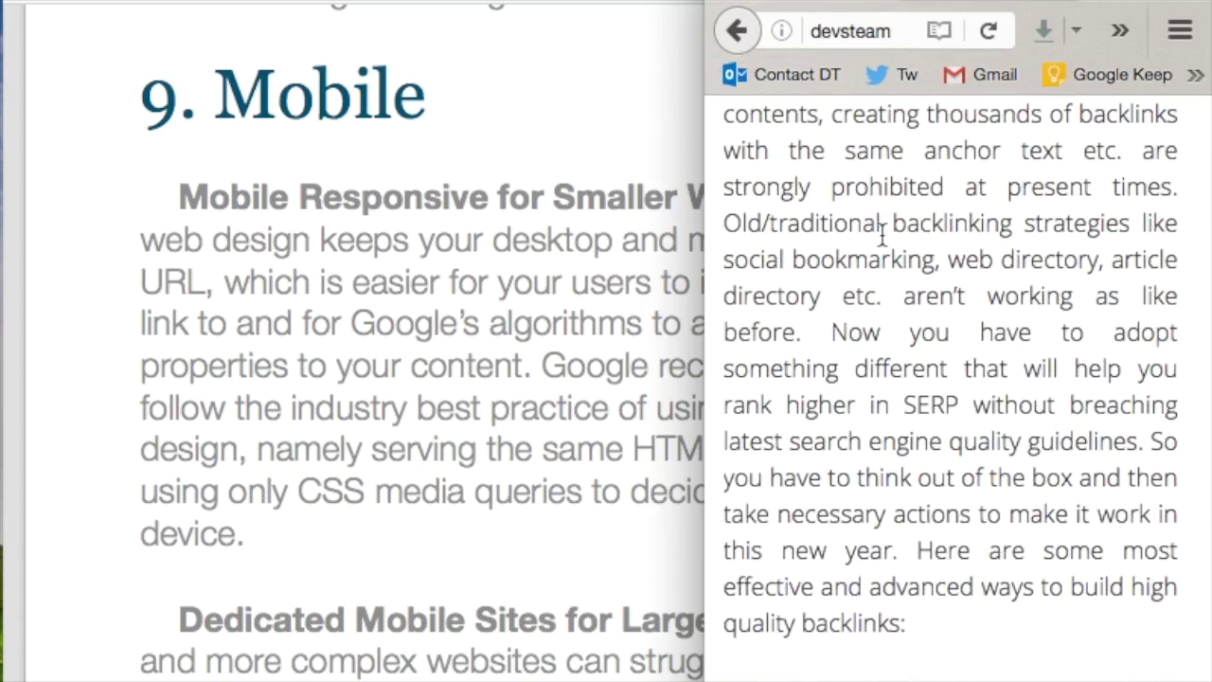
{"action": "scroll", "coordinate": [931, 346], "scroll_direction": "up", "scroll_amount": 5}
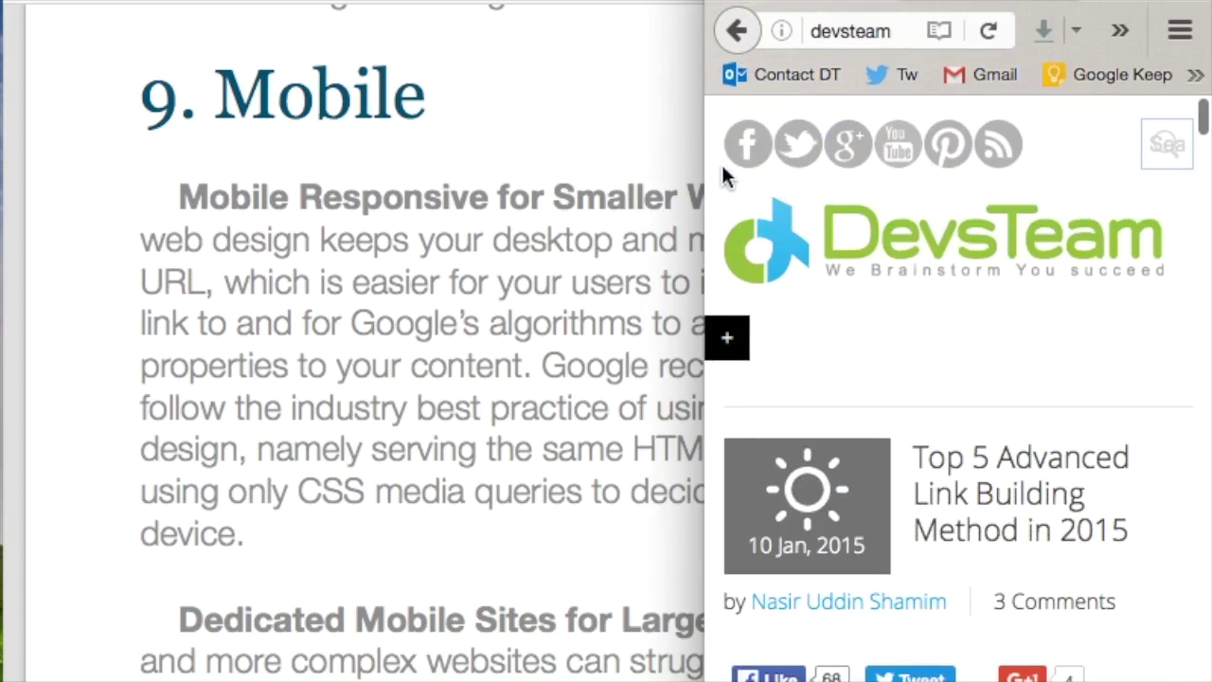
{"action": "mouse_move", "coordinate": [701, 128]}
{"action": "left_mouse_down"}
{"action": "mouse_move", "coordinate": [162, 119]}
{"action": "mouse_move", "coordinate": [706, 122]}
{"action": "left_mouse_up"}
{"action": "left_click_drag", "start_coordinate": [698, 79], "coordinate": [1, 52]}
- Switch to the SEO checklist in Preview and read the rest of its Mobile section and the Old School Craziness section
{"action": "key", "text": "ctrl+Tab"}
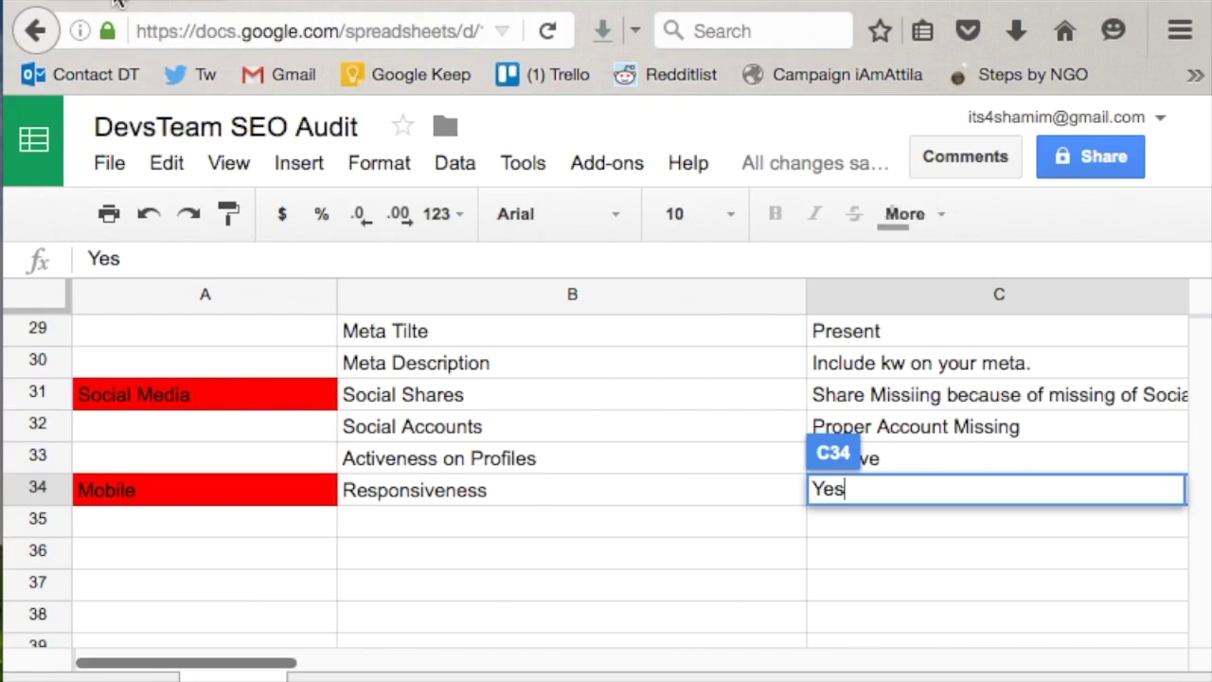
{"action": "left_click", "coordinate": [968, 674]}
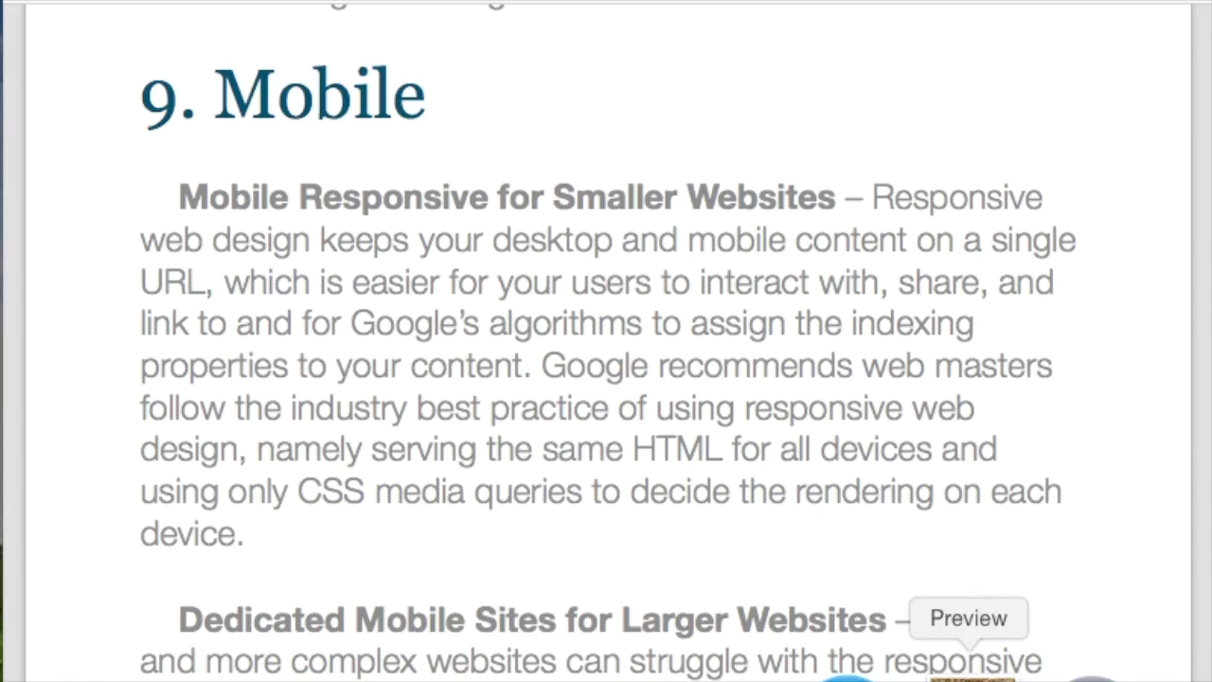
{"action": "scroll", "coordinate": [623, 555], "scroll_direction": "down", "scroll_amount": 15}
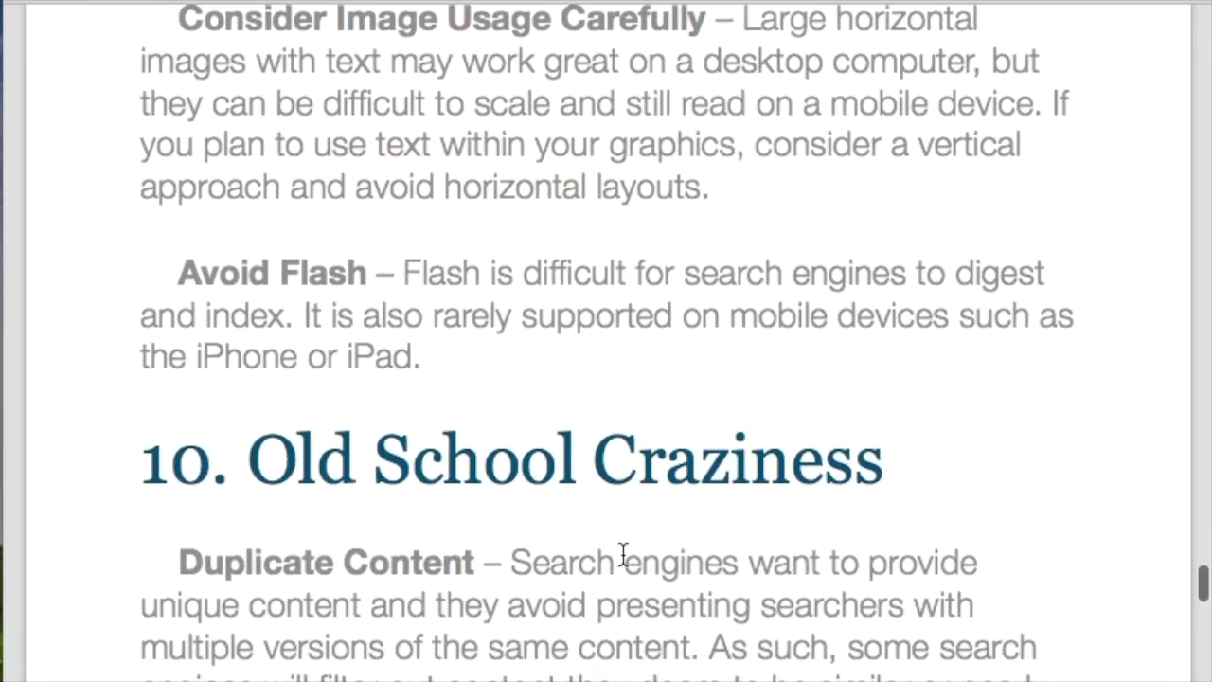
{"action": "scroll", "coordinate": [623, 555], "scroll_direction": "down", "scroll_amount": 10}
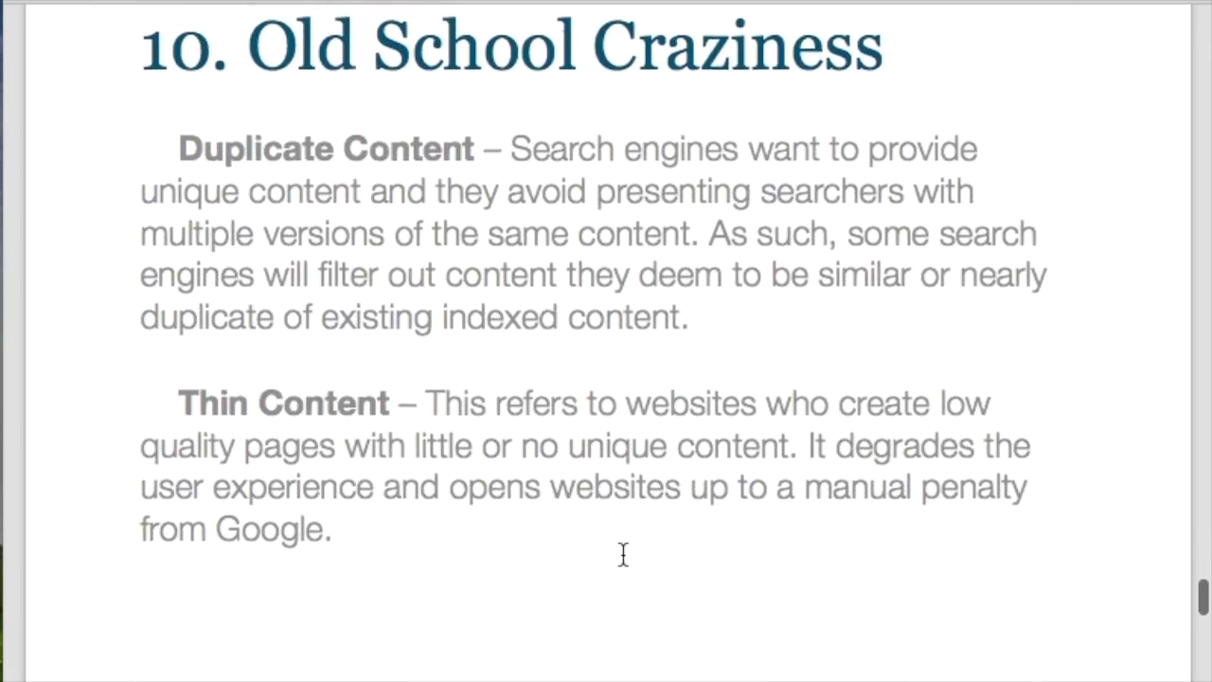
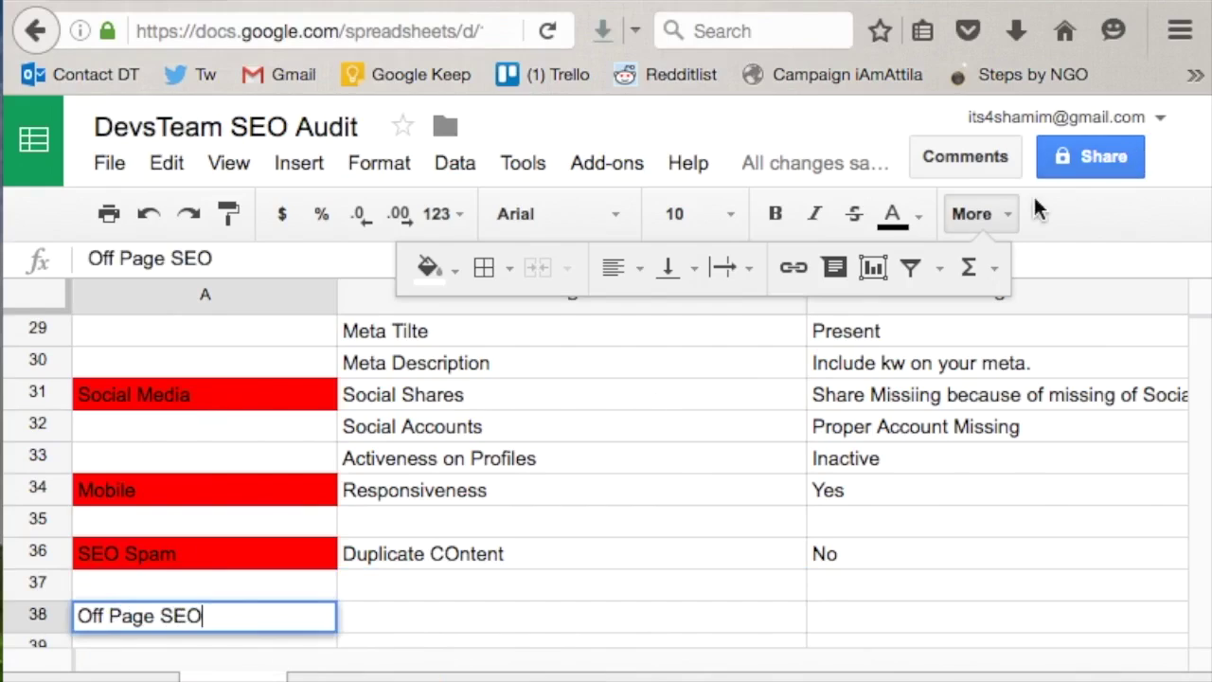
- Apply a red fill to the "Off Page SEO" category in A38 and select B38 for its first item
{"action": "left_click", "coordinate": [446, 272]}
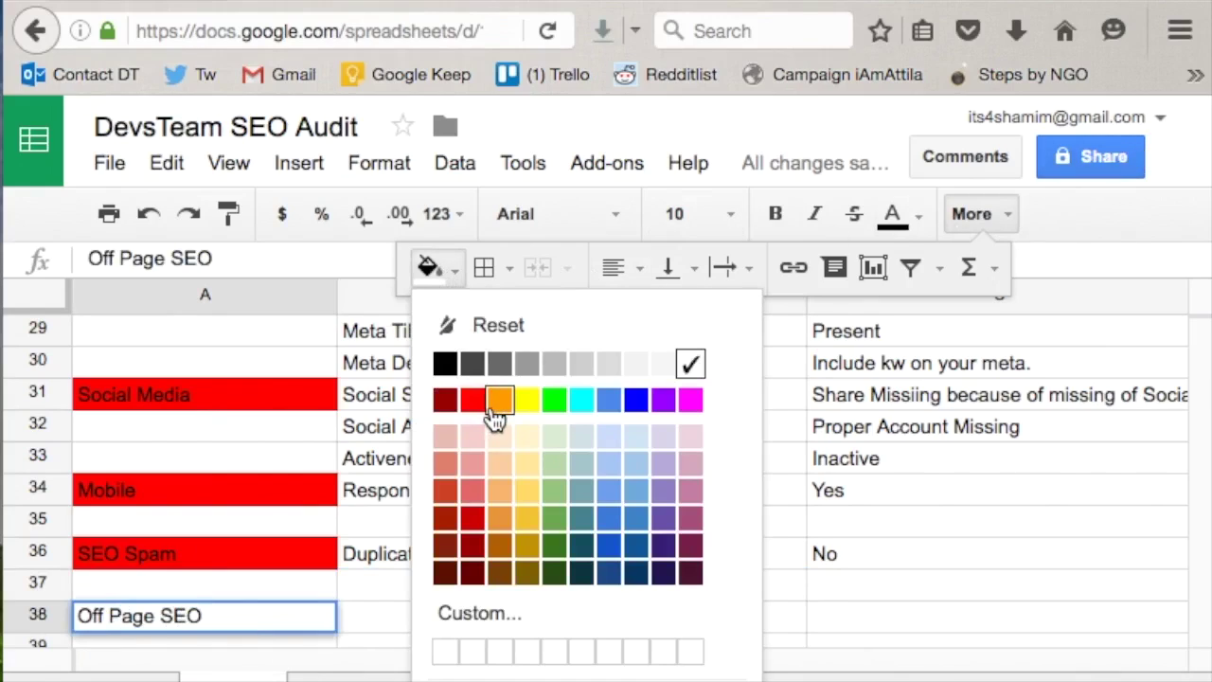
{"action": "left_click", "coordinate": [472, 400]}
{"action": "left_click", "coordinate": [394, 631]}
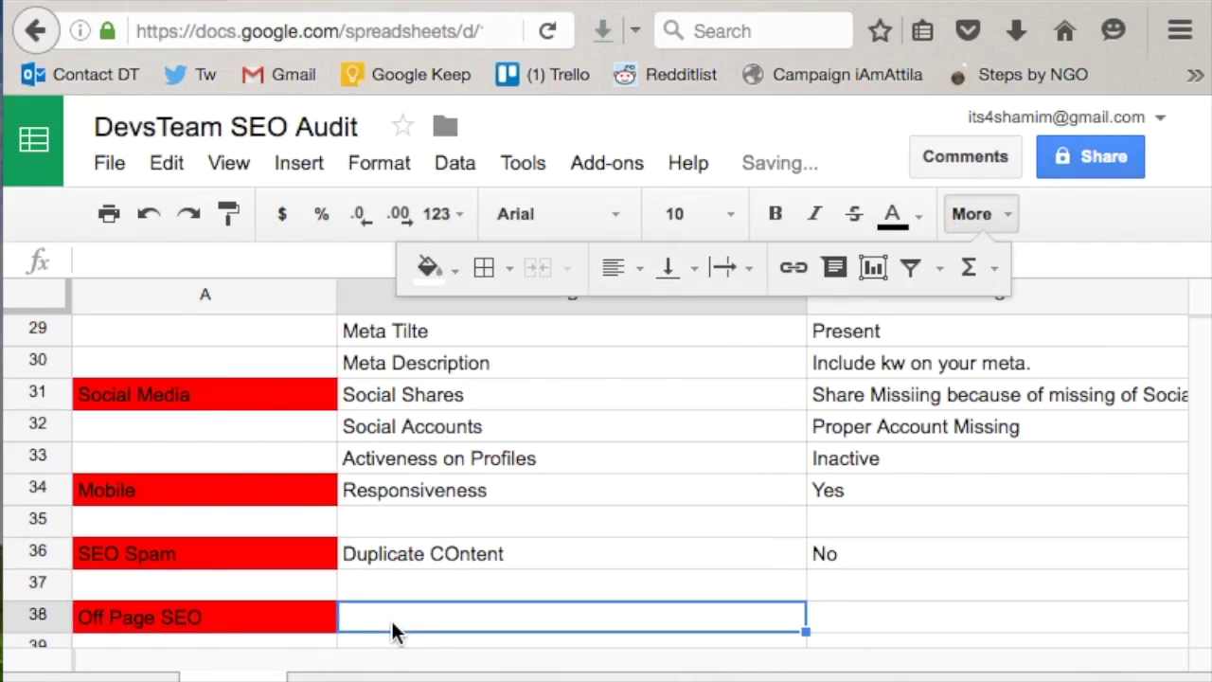
{"action": "key", "text": "ctrl+Tab"}
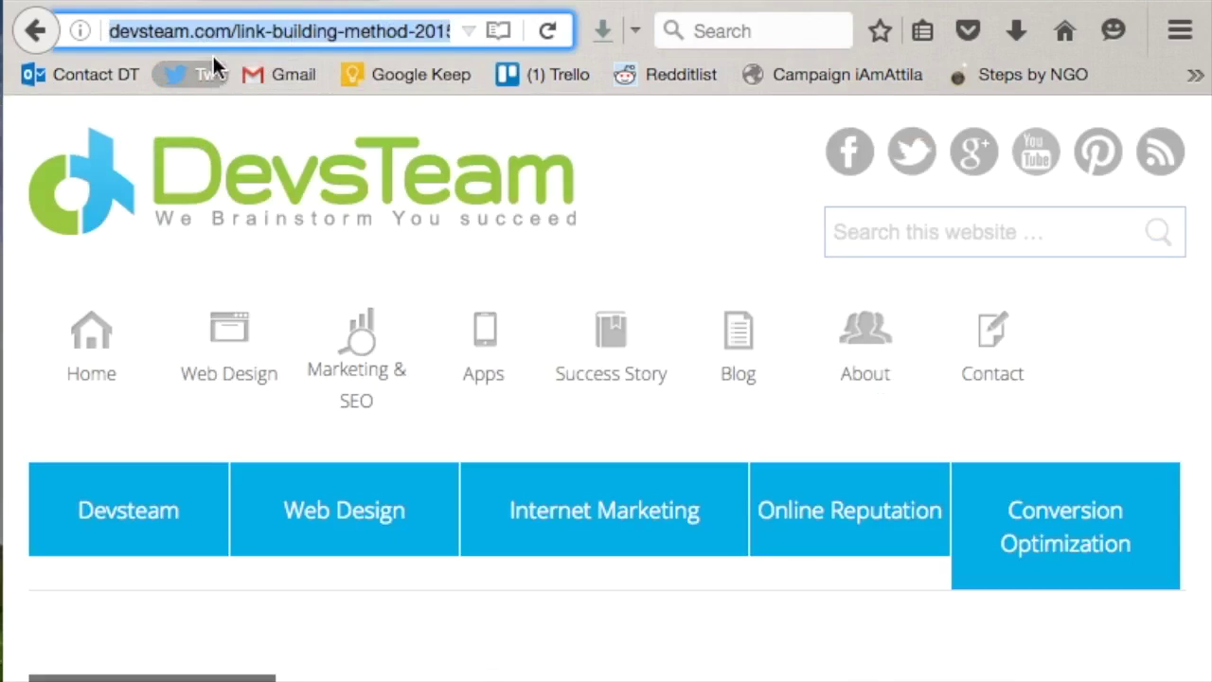
{"action": "left_click", "coordinate": [233, 31]}
{"action": "left_click", "coordinate": [118, 38], "text": "shift"}
{"action": "key", "text": "super+c"}
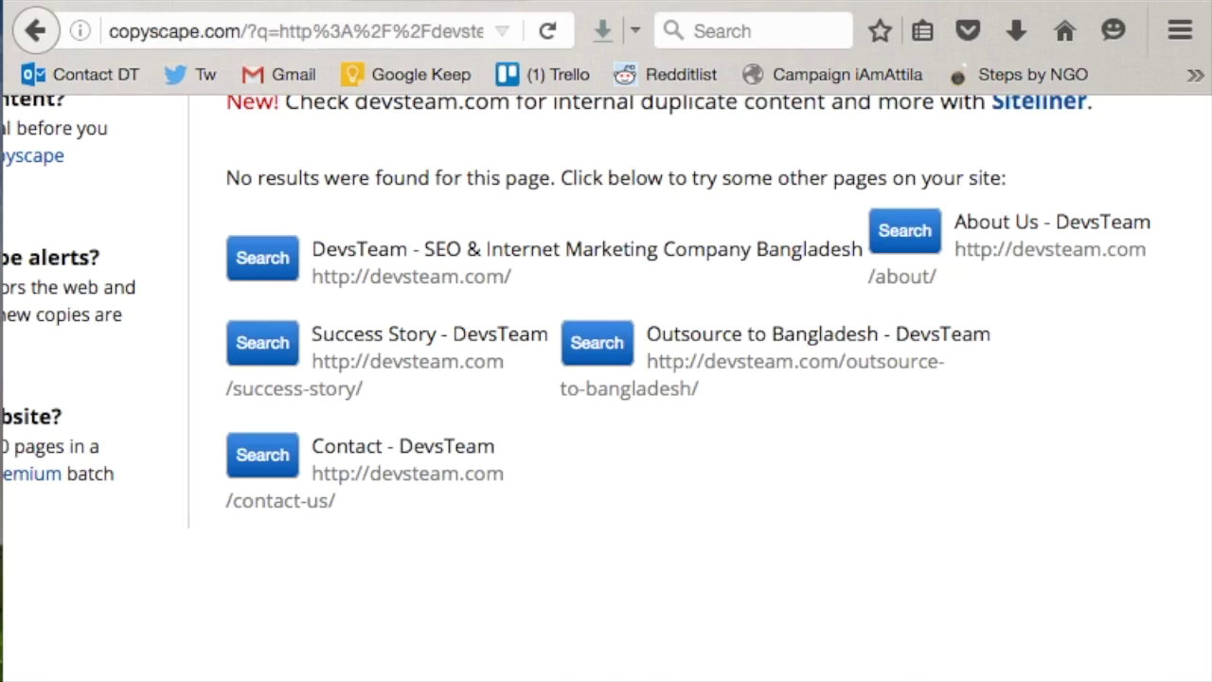
{"action": "left_click", "coordinate": [398, 31]}
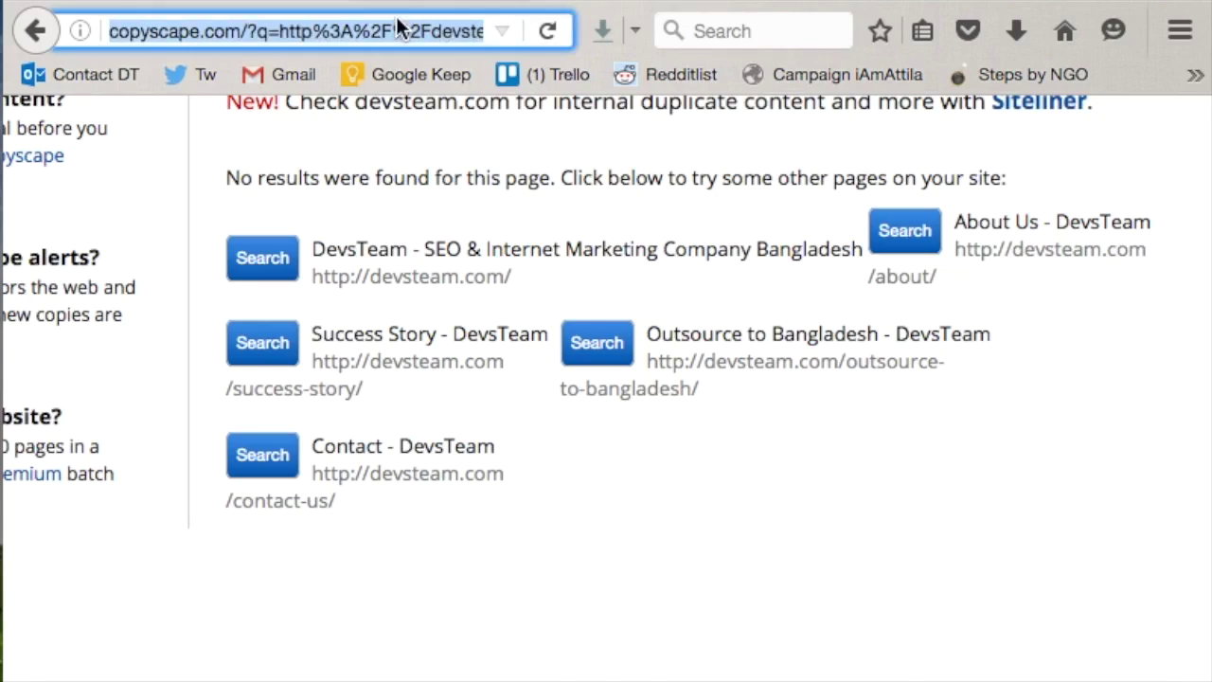
{"action": "type", "text": "open site "}
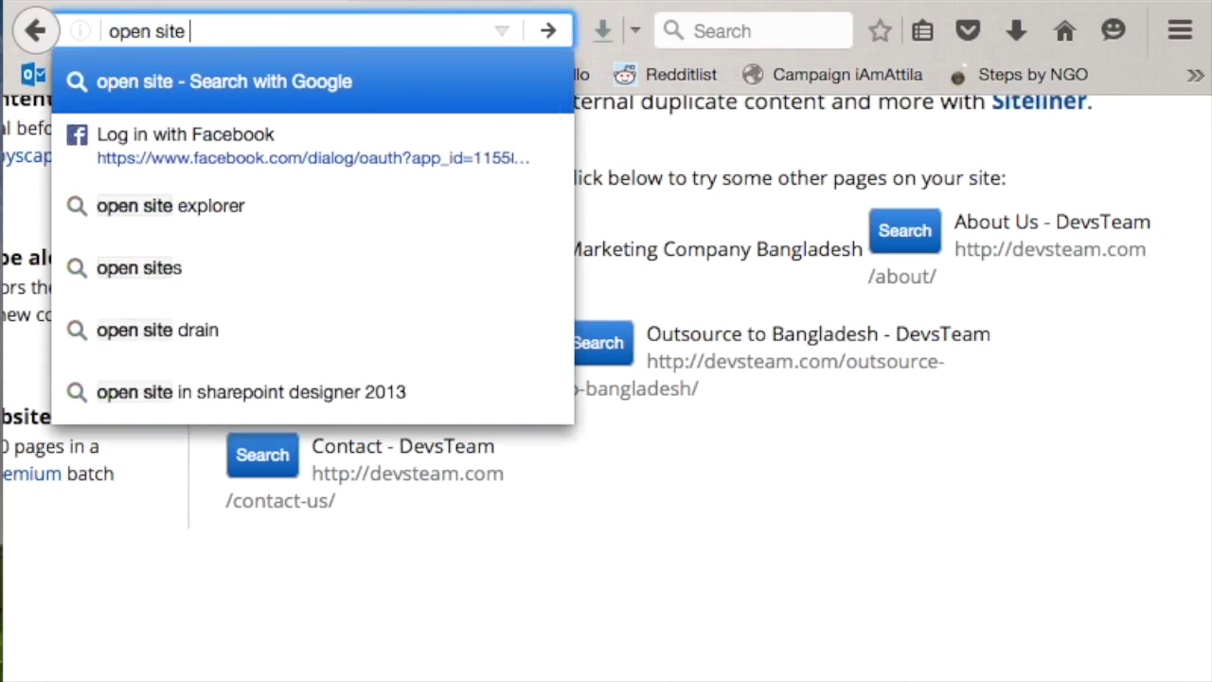
{"action": "type", "text": "explorer"}
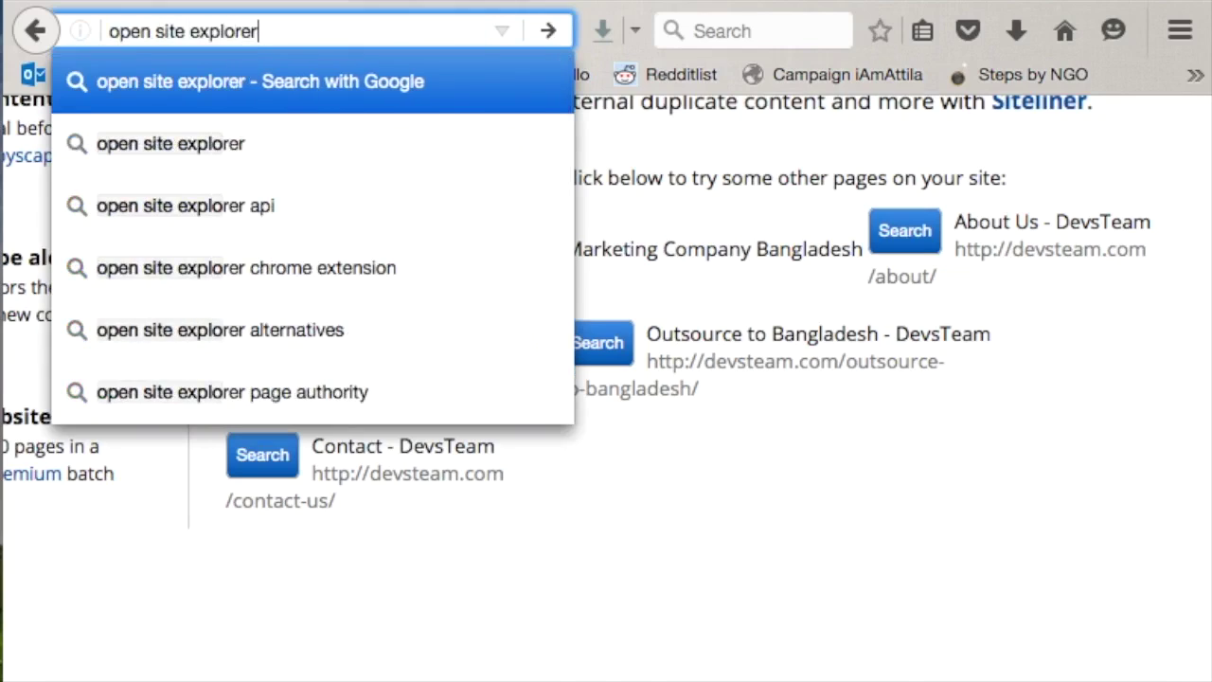
{"action": "key", "text": "Return"}
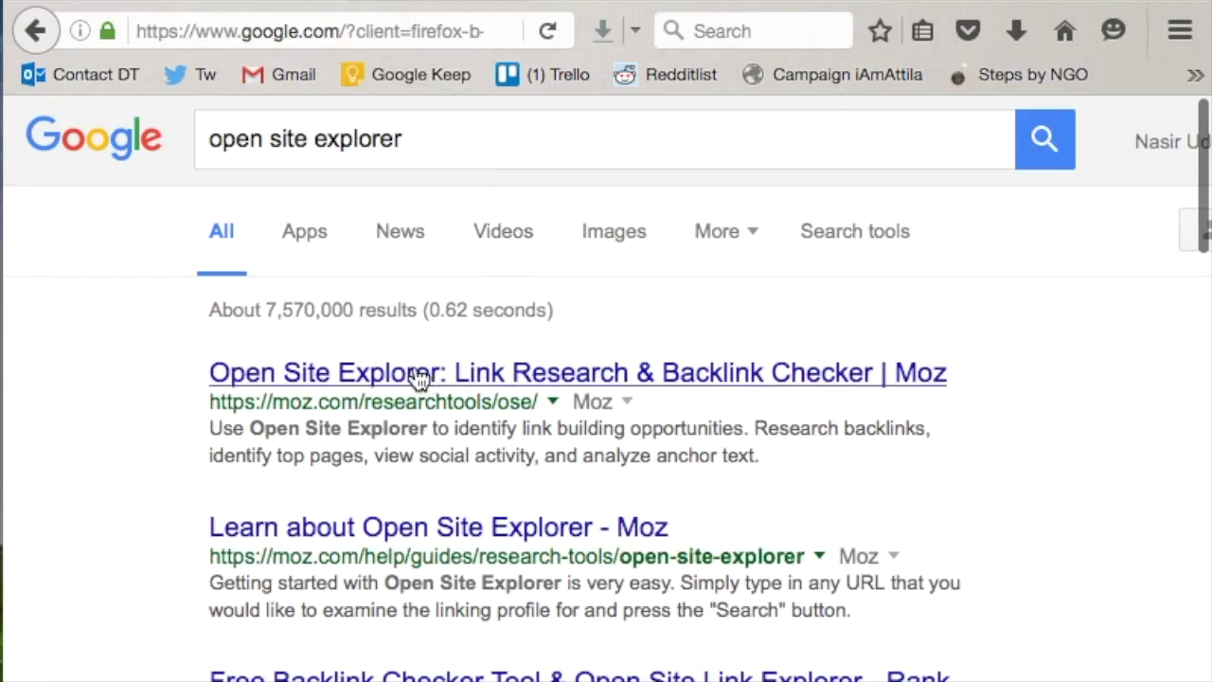
{"action": "left_click", "coordinate": [419, 376]}
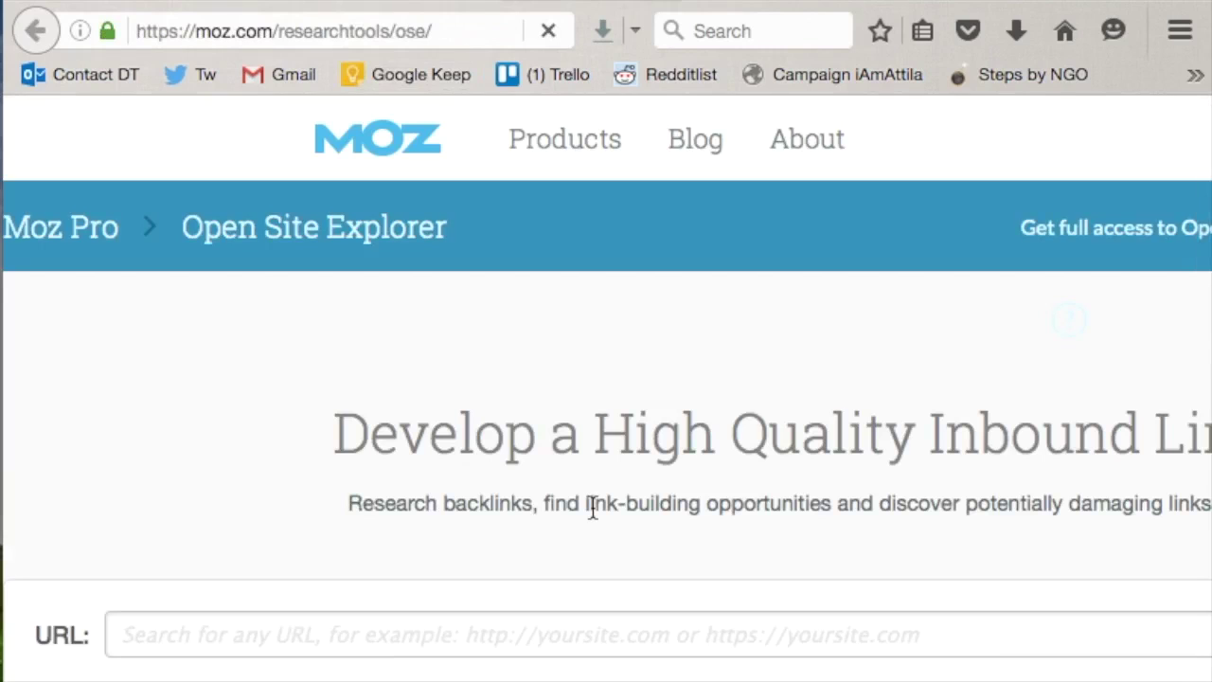
{"action": "key", "text": "super+v"}
{"action": "key", "text": "Return"}
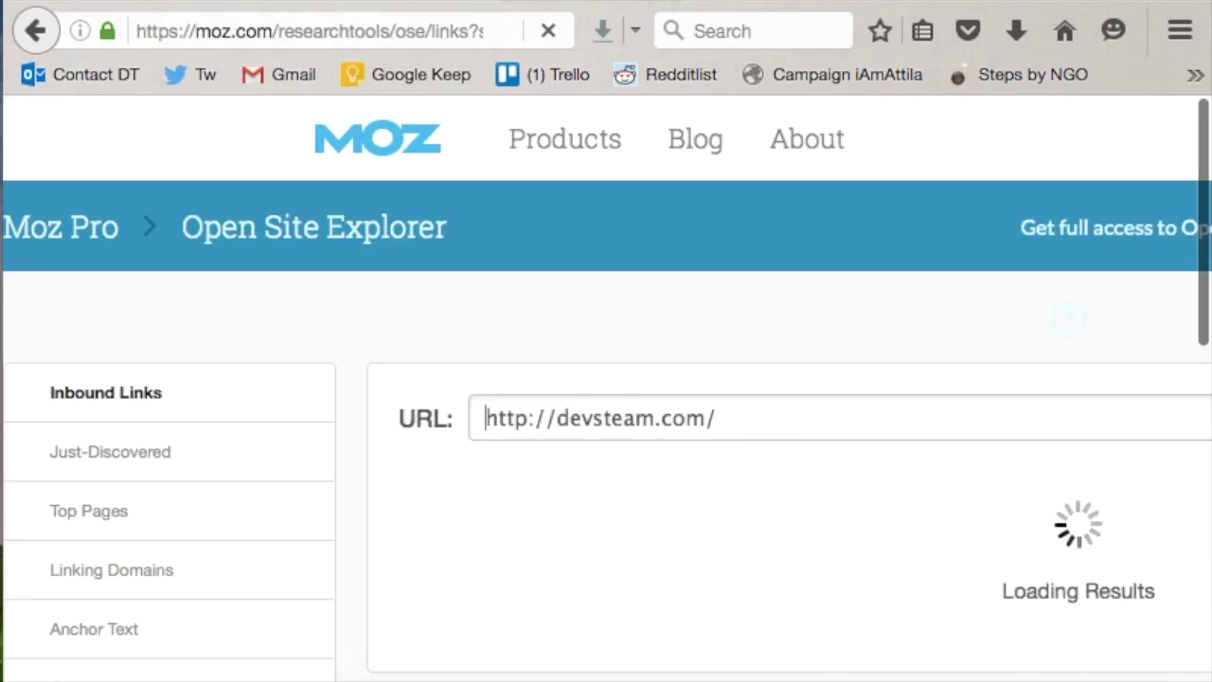
- Examine the domain authority, page authority, spam score, link metrics and inbound links section for devsteam.com
{"action": "scroll", "coordinate": [623, 678], "scroll_direction": "down", "scroll_amount": 10}
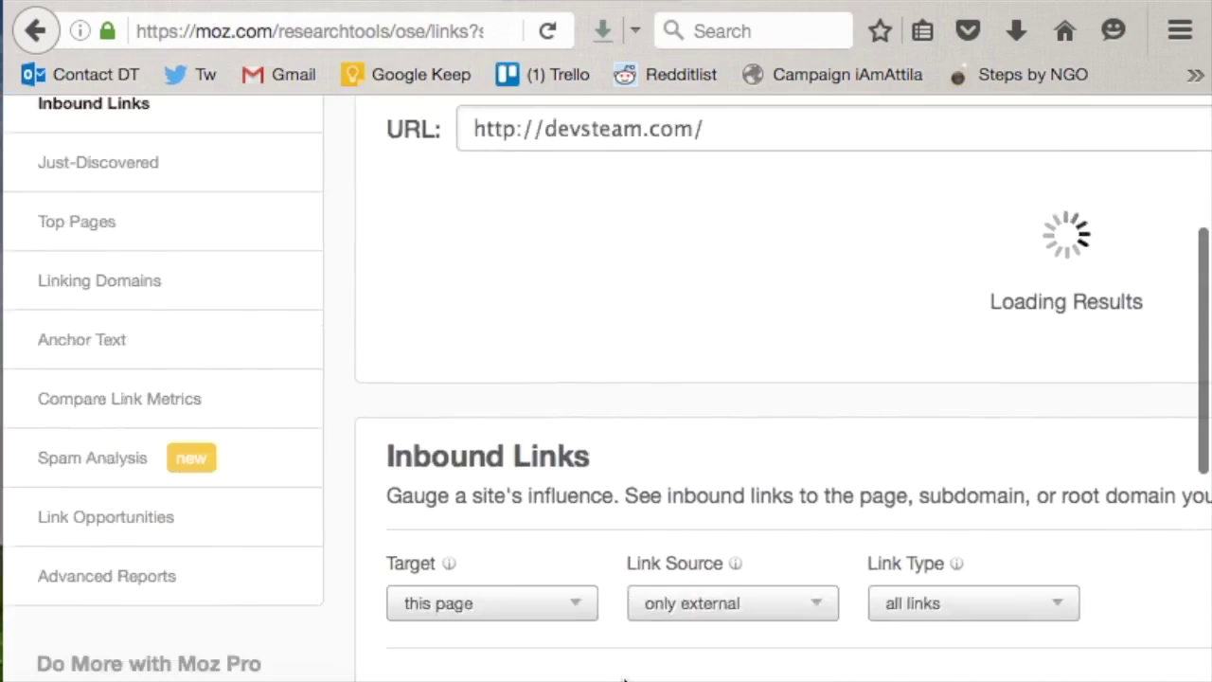
{"action": "scroll", "coordinate": [623, 678], "scroll_direction": "up", "scroll_amount": 4}
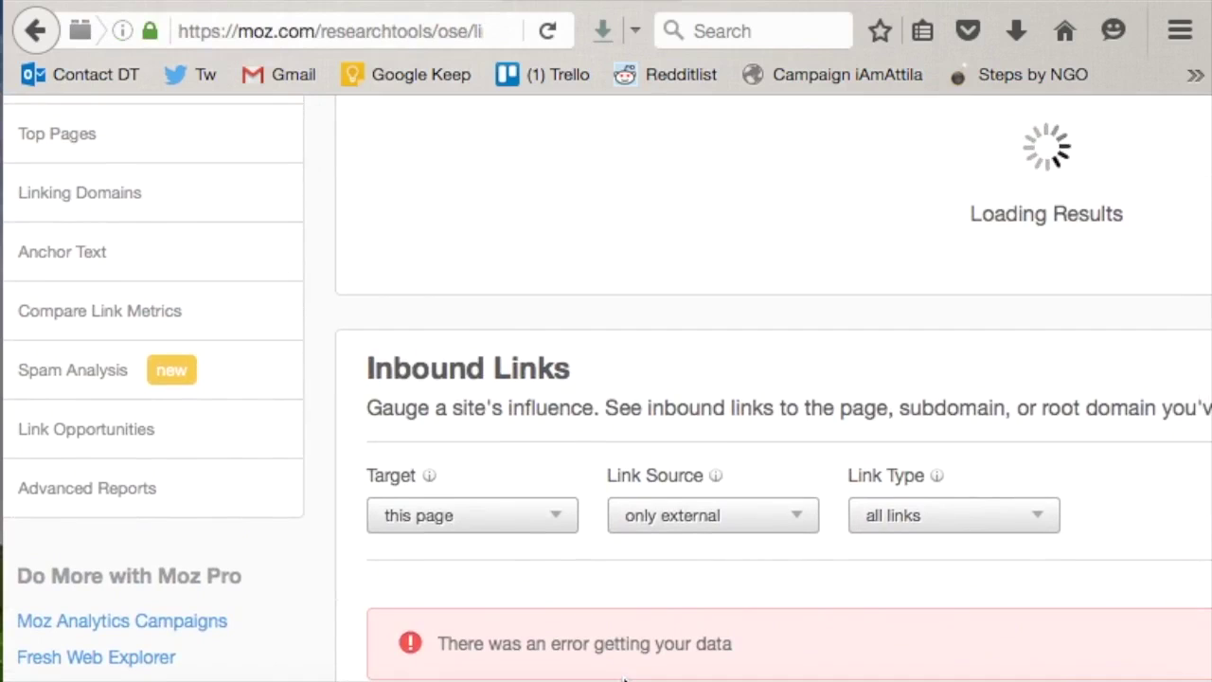
{"action": "scroll", "coordinate": [623, 678], "scroll_direction": "up", "scroll_amount": 3}
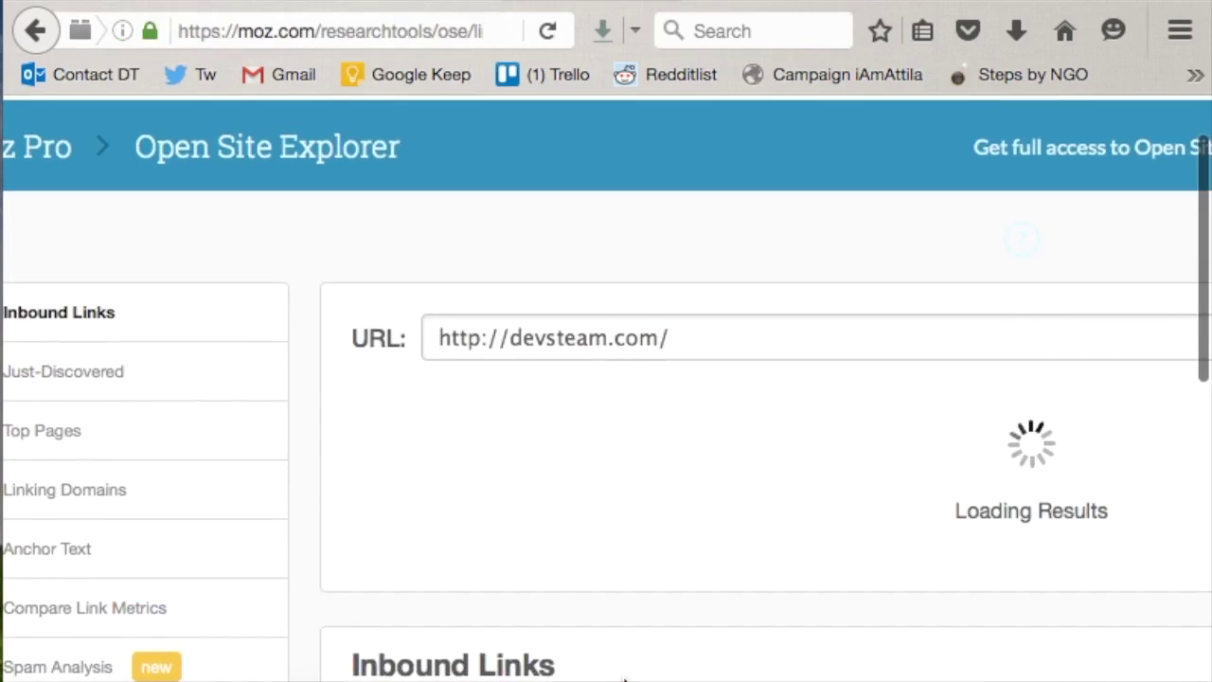
{"action": "scroll", "coordinate": [623, 678], "scroll_direction": "right", "scroll_amount": 6}
{"action": "scroll", "coordinate": [623, 679], "scroll_direction": "down", "scroll_amount": 1}
{"action": "scroll", "coordinate": [623, 678], "scroll_direction": "left", "scroll_amount": 4}
{"action": "scroll", "coordinate": [623, 678], "scroll_direction": "down", "scroll_amount": 1}
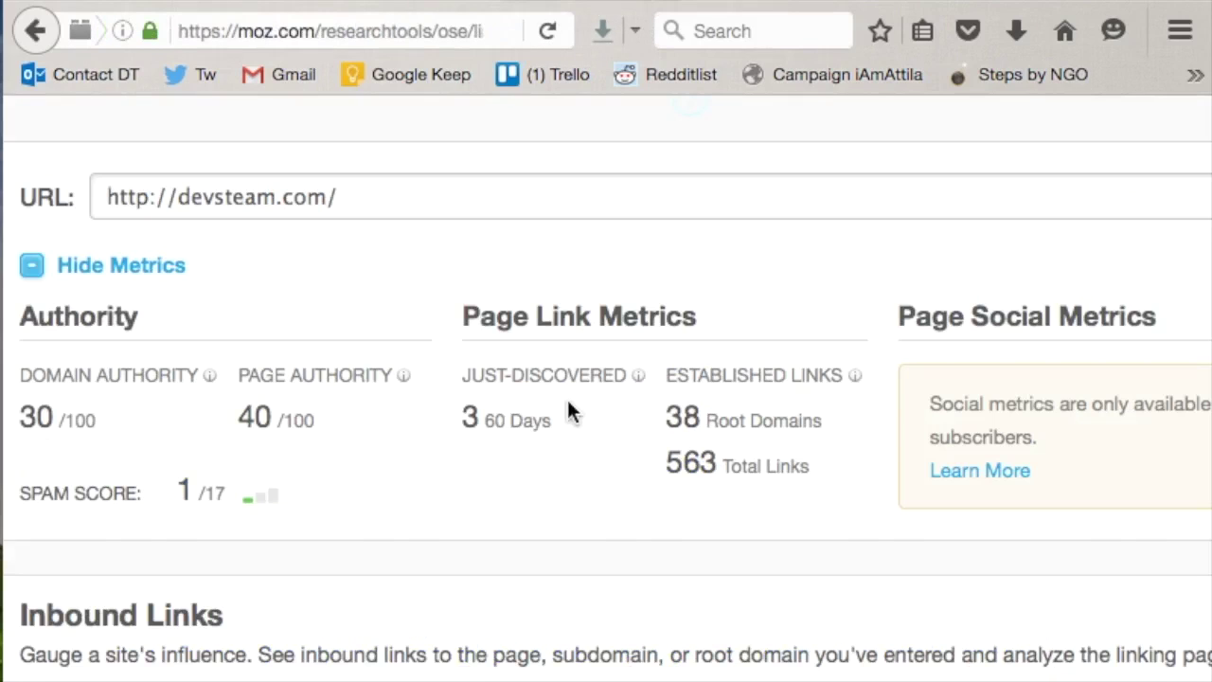
{"action": "scroll", "coordinate": [568, 407], "scroll_direction": "left", "scroll_amount": 5}
{"action": "scroll", "coordinate": [568, 408], "scroll_direction": "down", "scroll_amount": 7}
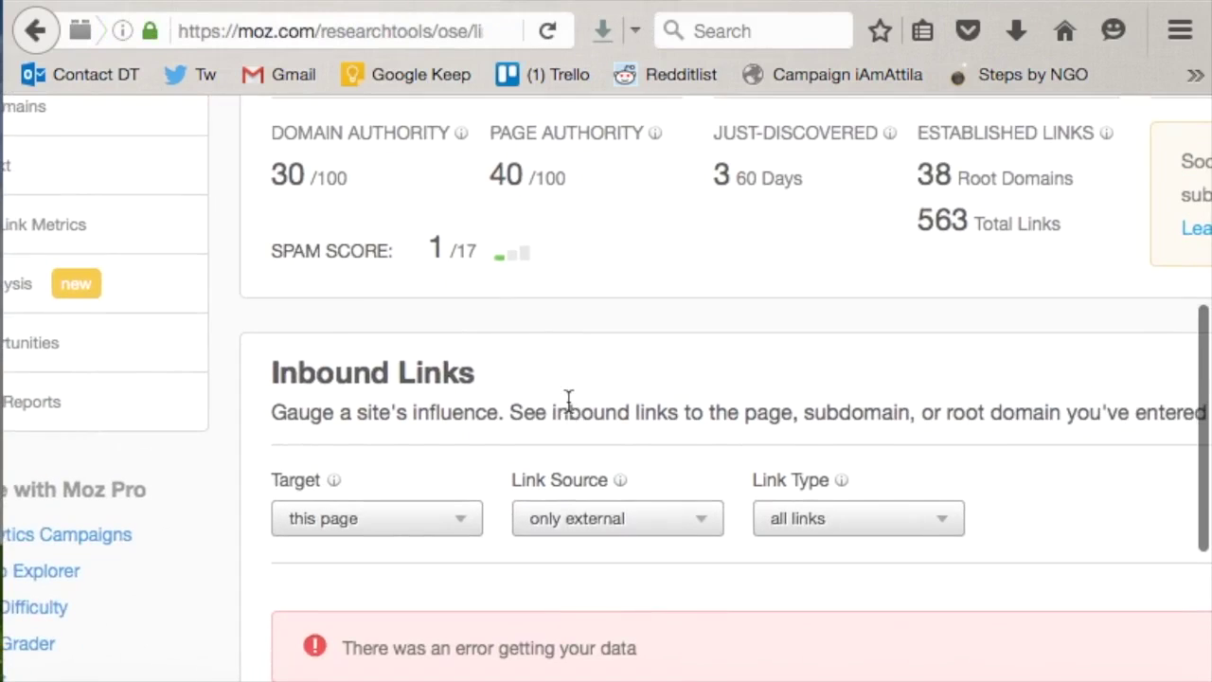
{"action": "scroll", "coordinate": [559, 403], "scroll_direction": "right", "scroll_amount": 3}
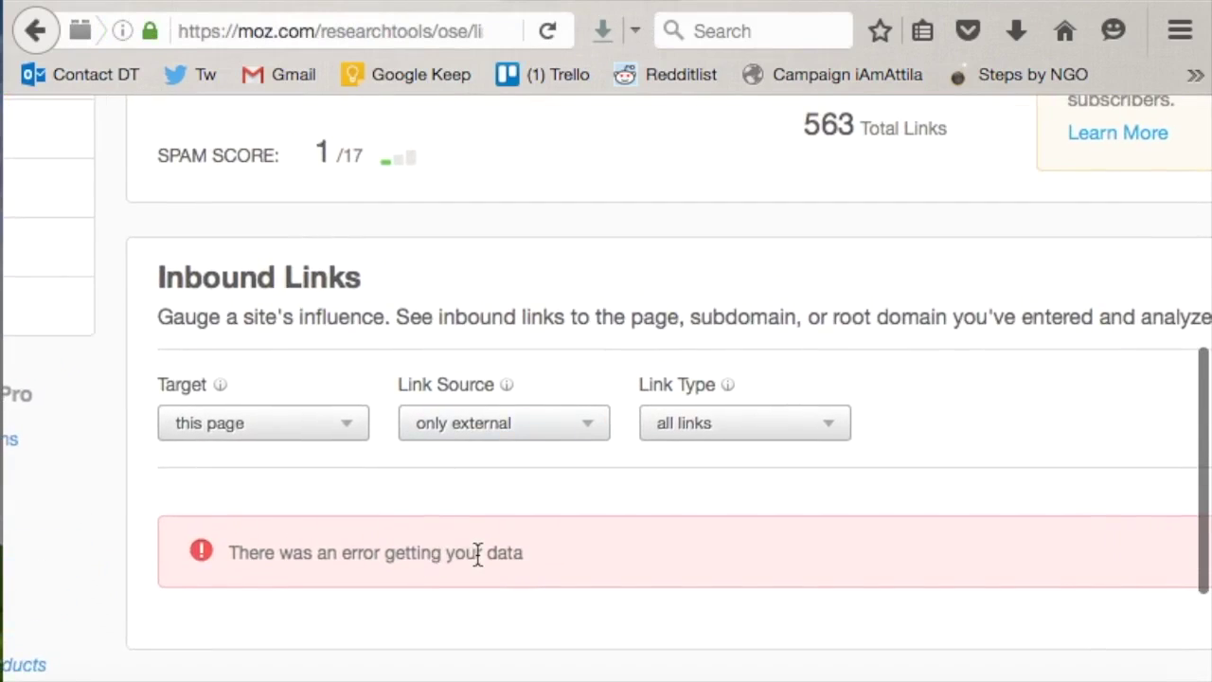
{"action": "scroll", "coordinate": [476, 555], "scroll_direction": "down", "scroll_amount": 3}
{"action": "scroll", "coordinate": [477, 554], "scroll_direction": "up", "scroll_amount": 9}
{"action": "scroll", "coordinate": [476, 554], "scroll_direction": "right", "scroll_amount": 2}
- Open backlinkwatch.com in place of the page source view, dismiss its advertising pop-up, and find the backlink check form
{"action": "left_click", "coordinate": [717, 2]}
{"action": "left_click", "coordinate": [302, 38]}
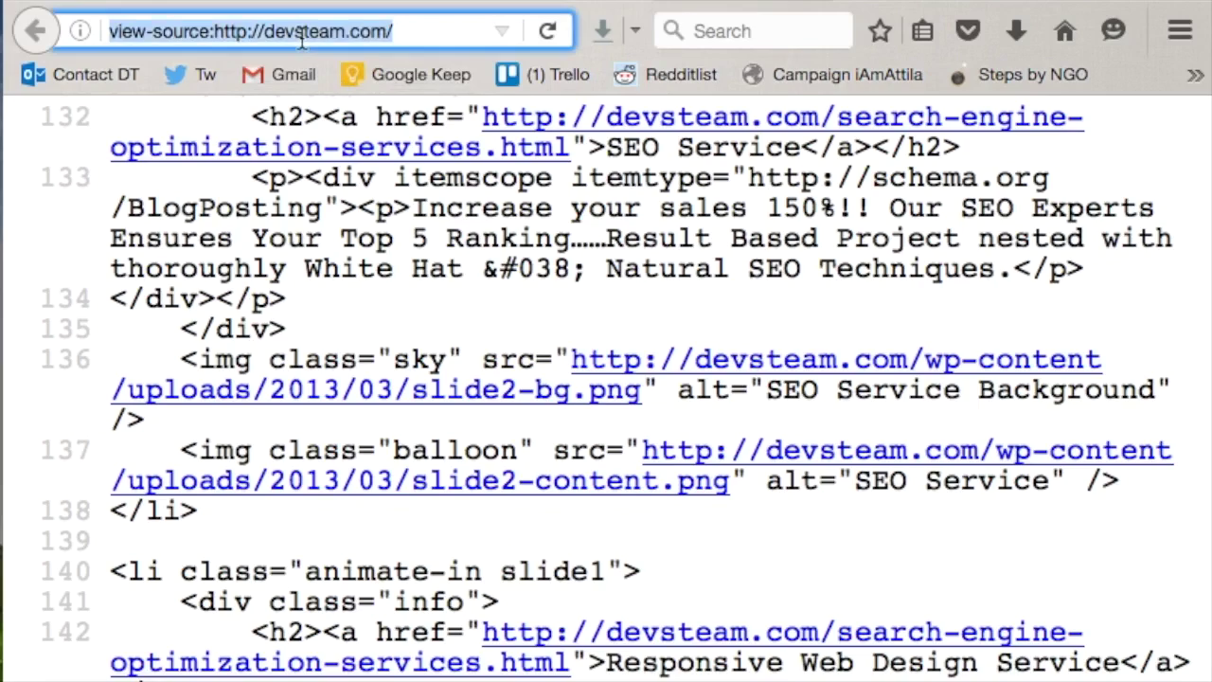
{"action": "type", "text": "backlinkwatch"}
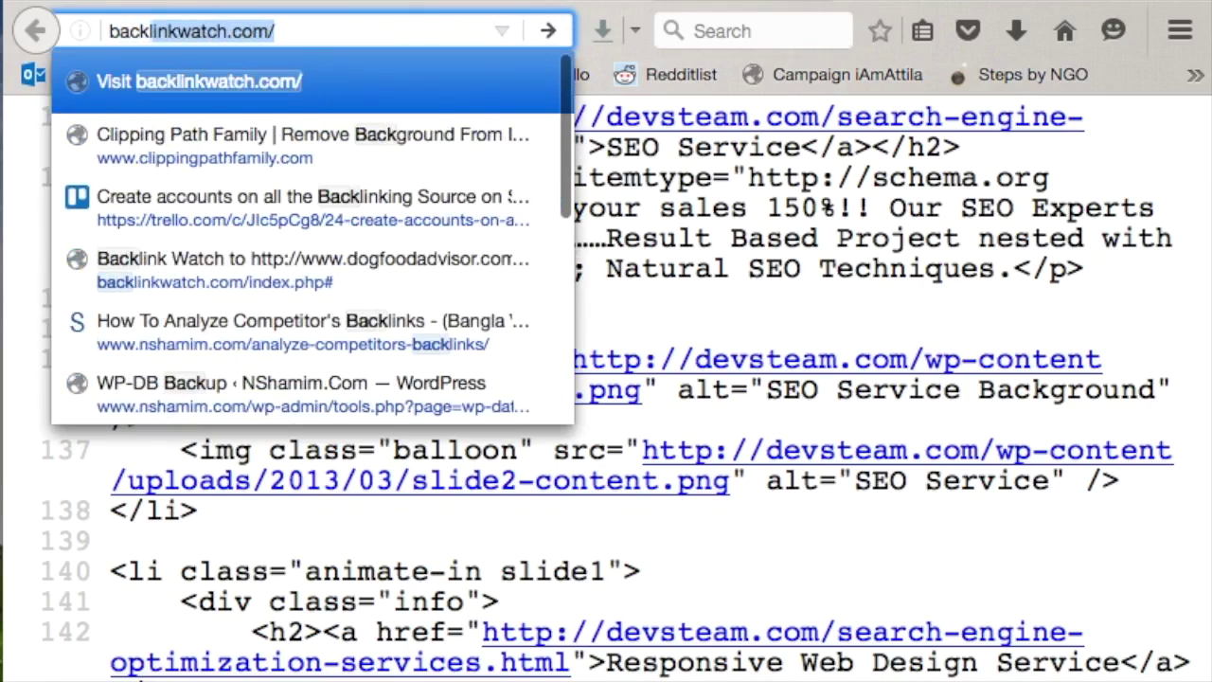
{"action": "key", "text": "Return"}
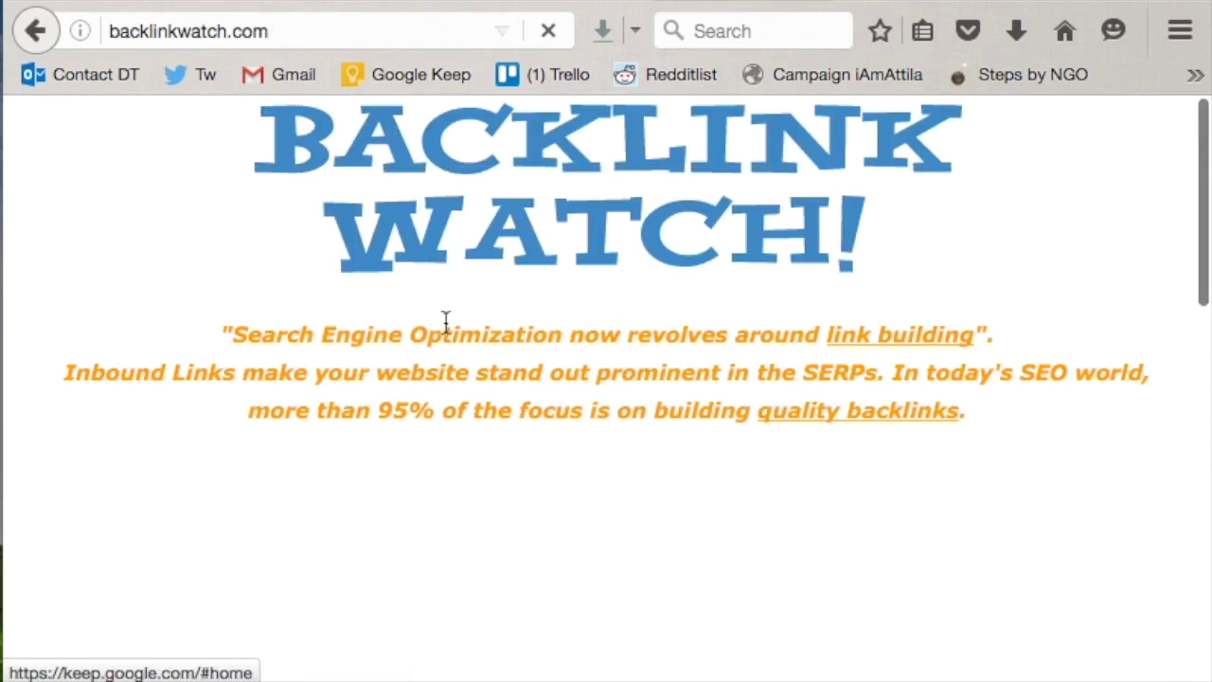
{"action": "scroll", "coordinate": [450, 327], "scroll_direction": "down", "scroll_amount": 5}
{"action": "scroll", "coordinate": [552, 426], "scroll_direction": "down", "scroll_amount": 5}
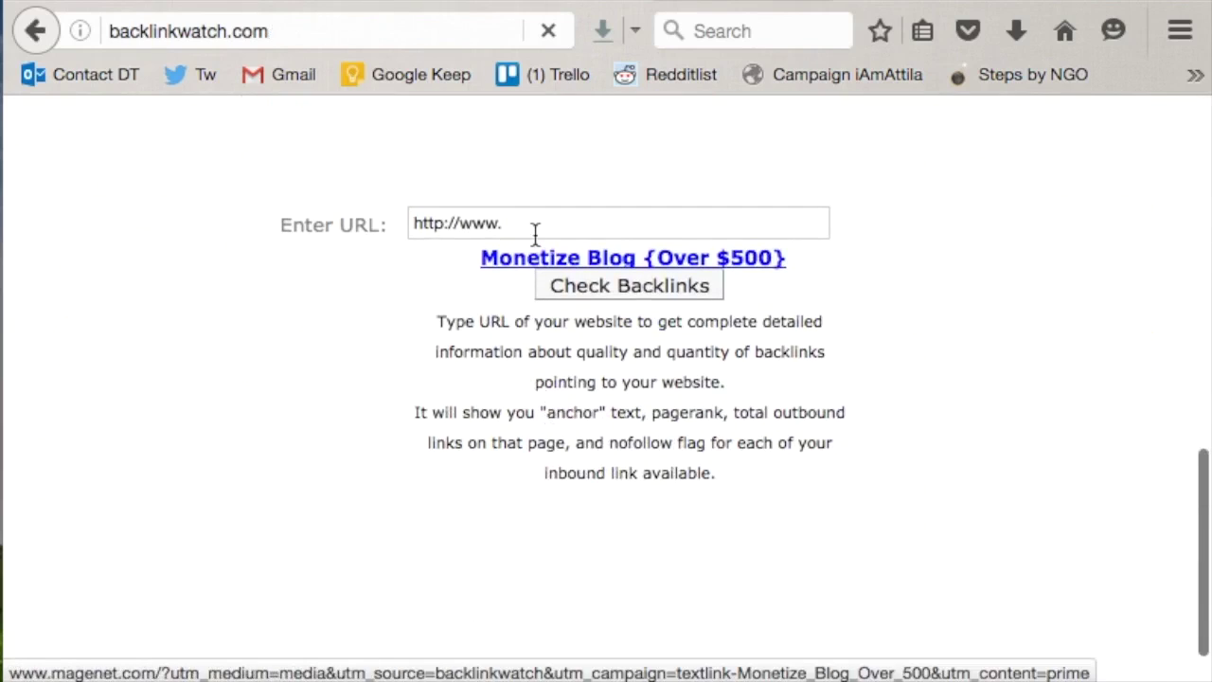
{"action": "scroll", "coordinate": [528, 240], "scroll_direction": "down", "scroll_amount": 1}
{"action": "scroll", "coordinate": [524, 238], "scroll_direction": "up", "scroll_amount": 4}
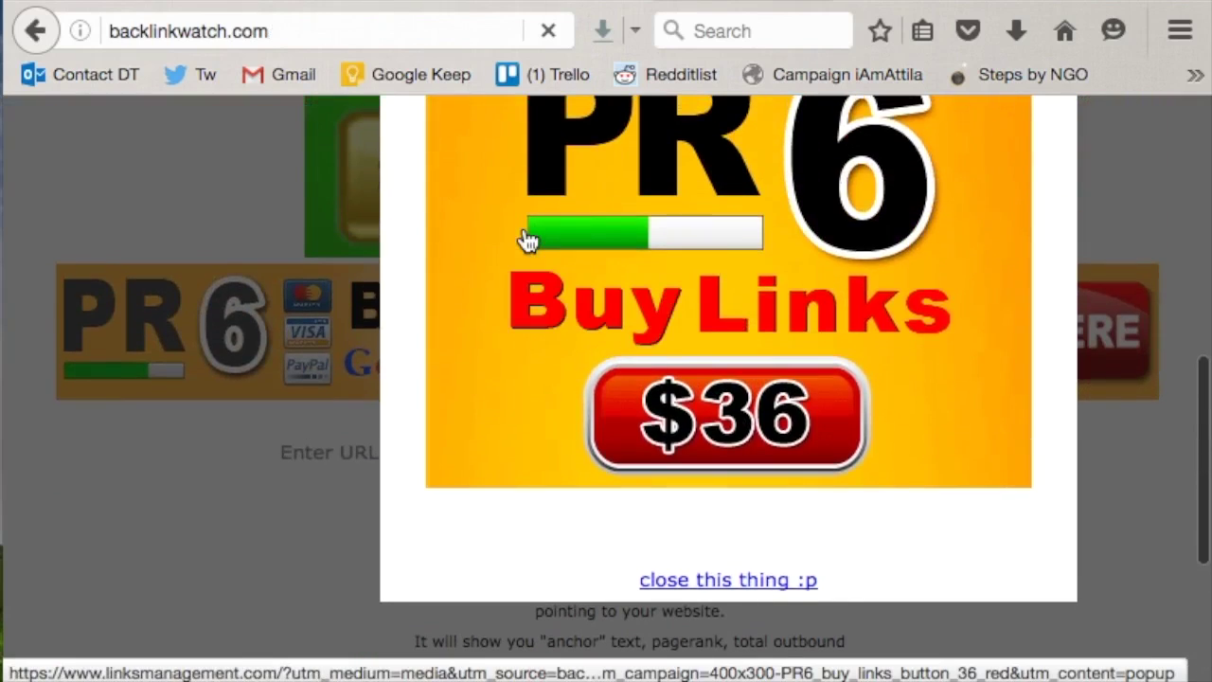
{"action": "left_click", "coordinate": [720, 581]}
{"action": "scroll", "coordinate": [720, 581], "scroll_direction": "down", "scroll_amount": 10}
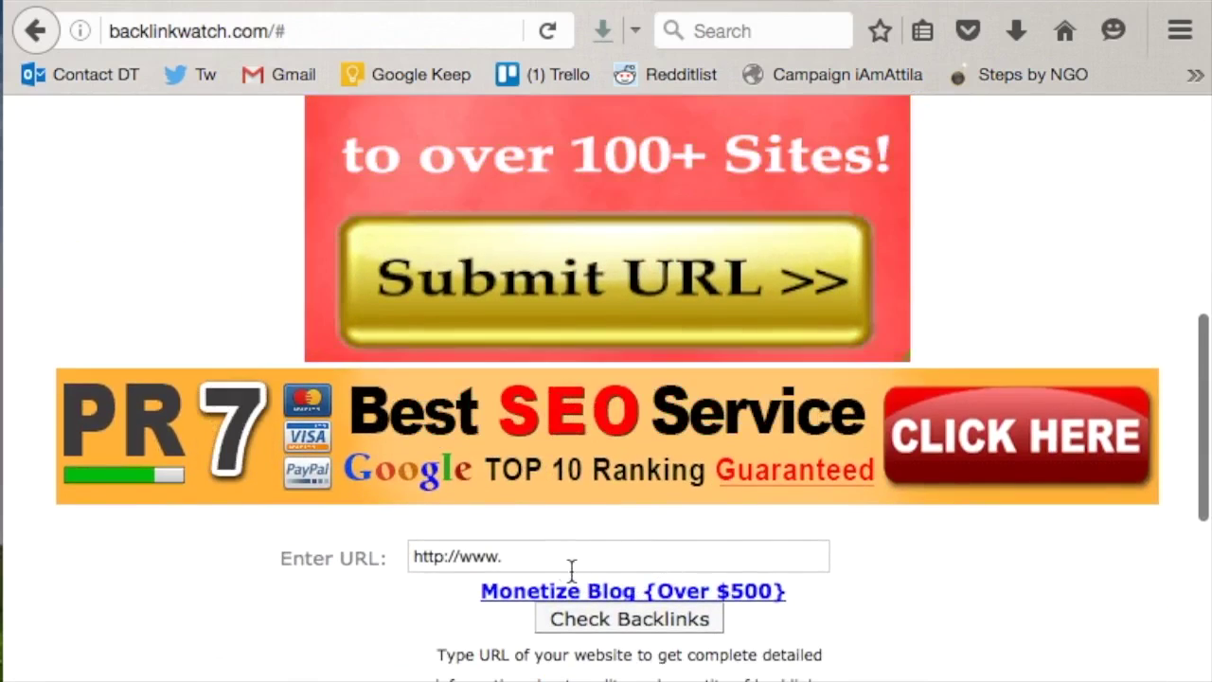
{"action": "left_click", "coordinate": [571, 569]}
{"action": "key", "text": "ctrl+a"}
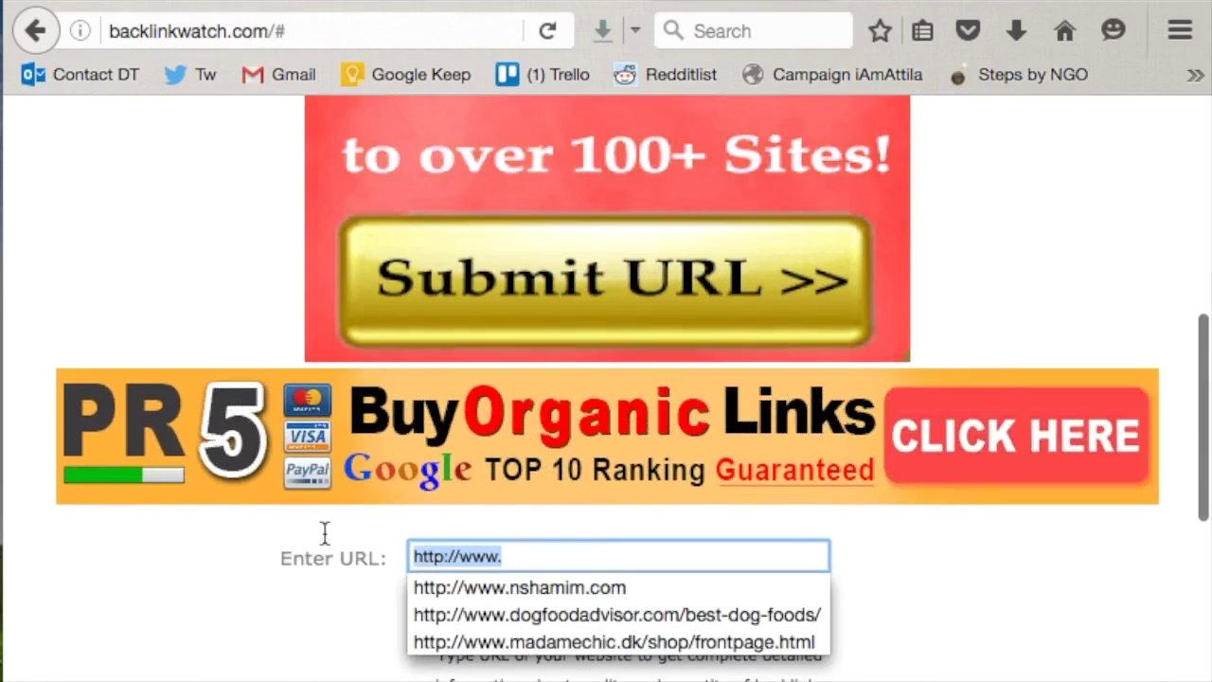
{"action": "type", "text": "http://devsteam.com/"}
{"action": "key", "text": "Return"}
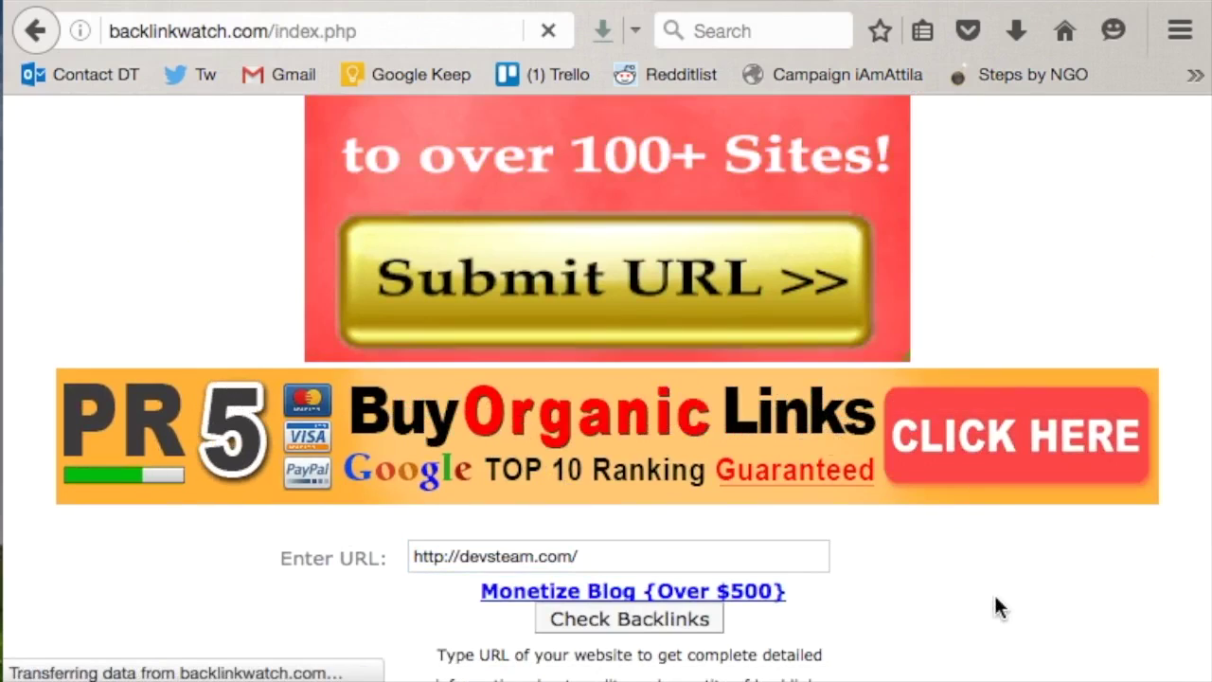
- Examine the backlink list for devsteam.com, including the linking URLs, anchor texts, outbound link counts and nofollow flags
{"action": "scroll", "coordinate": [995, 595], "scroll_direction": "down", "scroll_amount": 5}
{"action": "scroll", "coordinate": [997, 606], "scroll_direction": "down", "scroll_amount": 4}
{"action": "scroll", "coordinate": [999, 608], "scroll_direction": "down", "scroll_amount": 9}
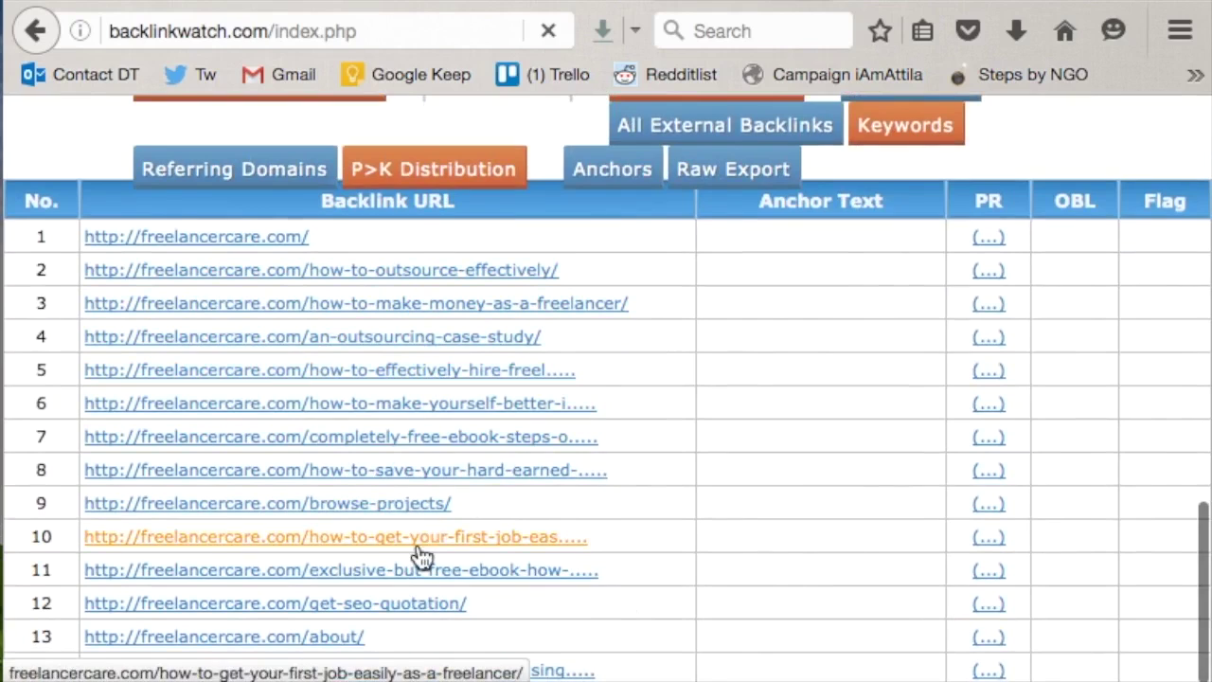
{"action": "scroll", "coordinate": [419, 557], "scroll_direction": "up", "scroll_amount": 1}
{"action": "scroll", "coordinate": [421, 557], "scroll_direction": "down", "scroll_amount": 2}
{"action": "scroll", "coordinate": [422, 557], "scroll_direction": "down", "scroll_amount": 5}
{"action": "scroll", "coordinate": [421, 557], "scroll_direction": "up", "scroll_amount": 5}
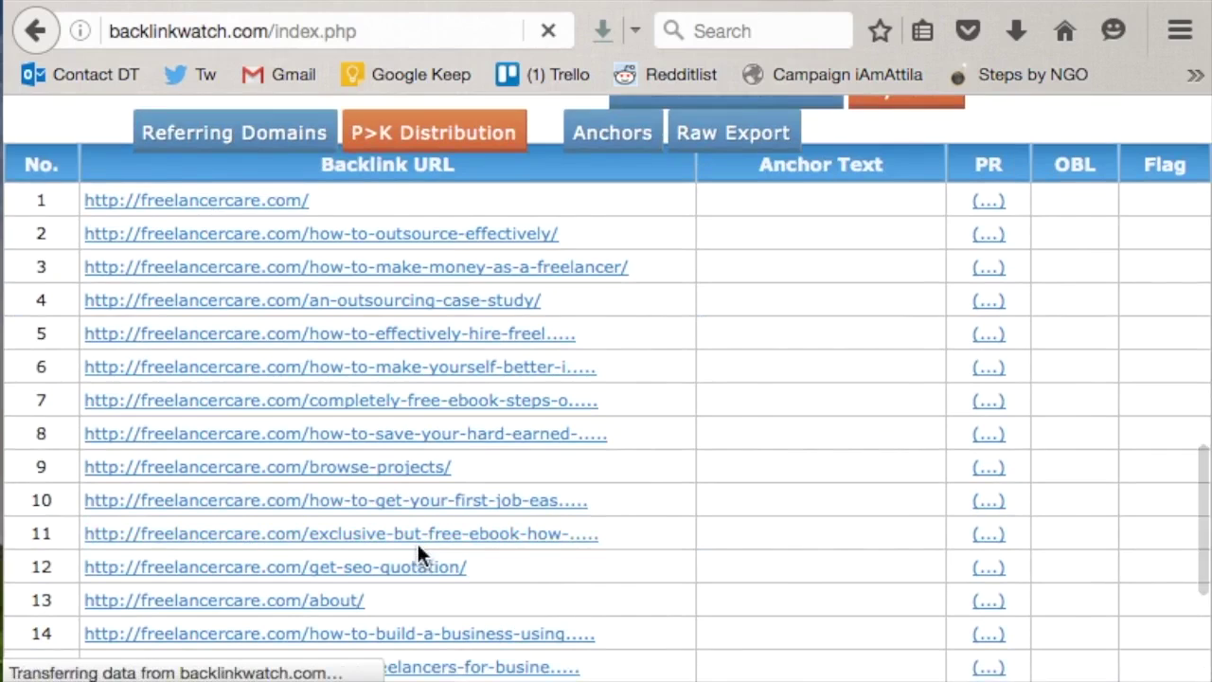
{"action": "scroll", "coordinate": [418, 547], "scroll_direction": "down", "scroll_amount": 3}
{"action": "scroll", "coordinate": [446, 392], "scroll_direction": "up", "scroll_amount": 1}
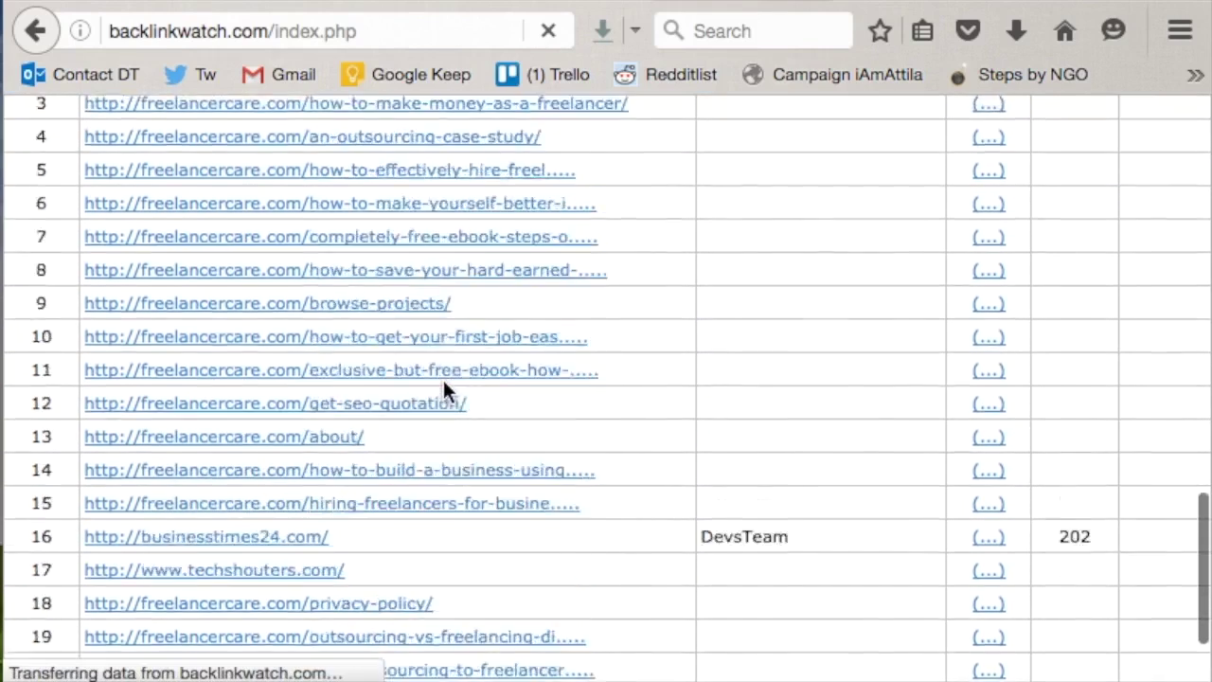
{"action": "scroll", "coordinate": [443, 380], "scroll_direction": "down", "scroll_amount": 1}
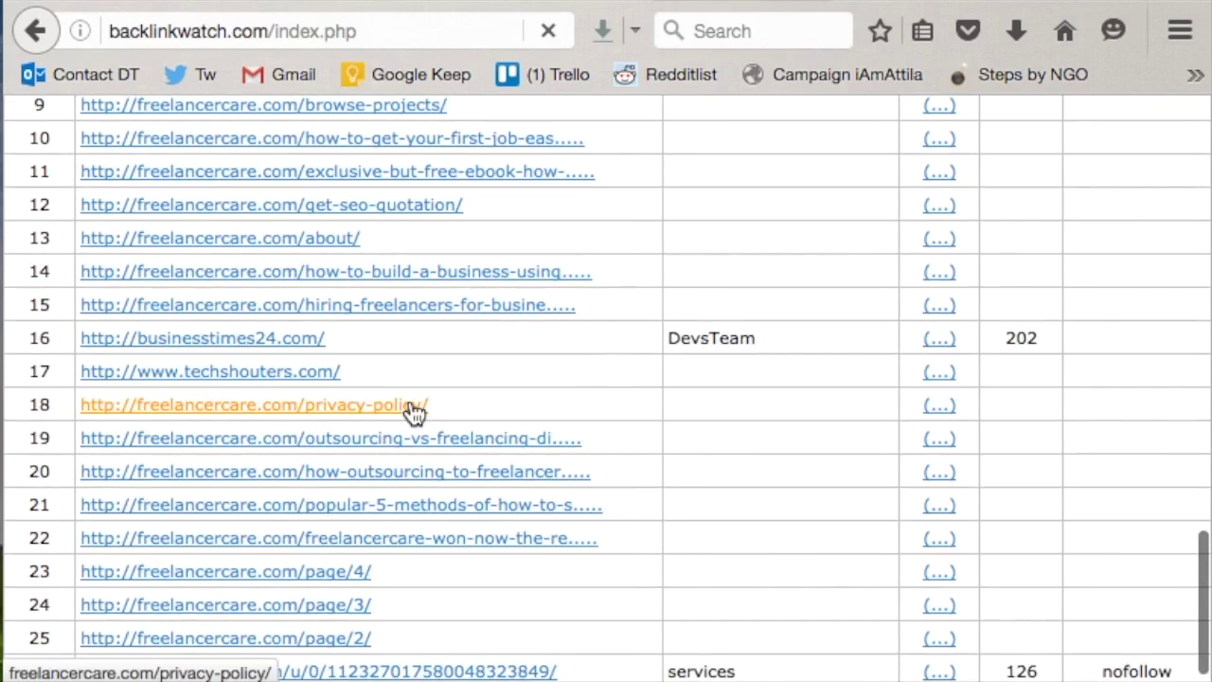
{"action": "scroll", "coordinate": [415, 409], "scroll_direction": "down", "scroll_amount": 1}
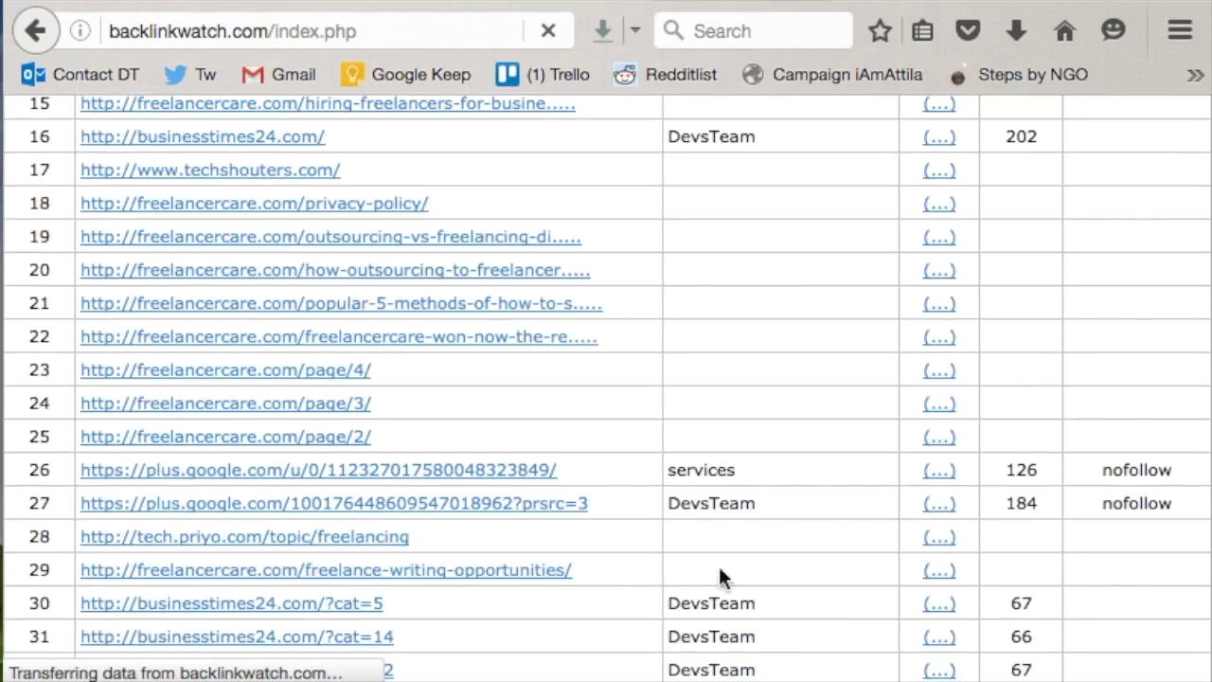
- In the DevsTeam SEO Audit sheet, enter "Backlinks" in B38 and the finding "100 Links look spammy" in C38
{"action": "left_click", "coordinate": [128, 3]}
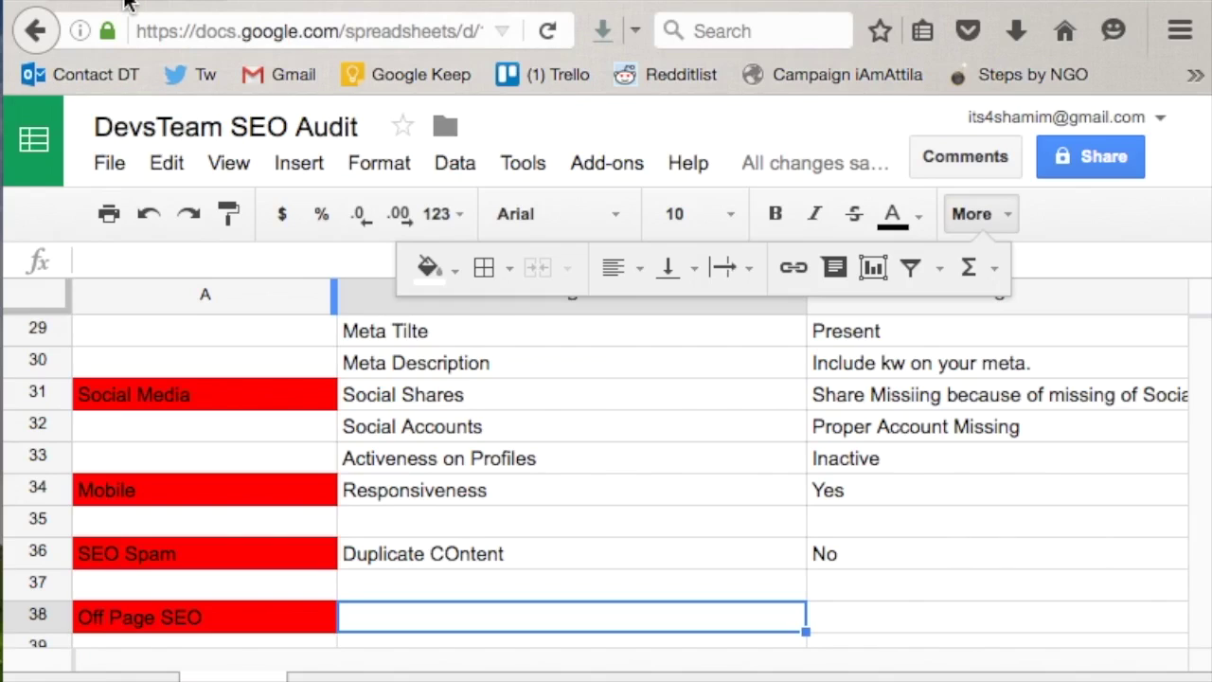
{"action": "scroll", "coordinate": [711, 523], "scroll_direction": "down", "scroll_amount": 5}
{"action": "scroll", "coordinate": [710, 523], "scroll_direction": "up", "scroll_amount": 4}
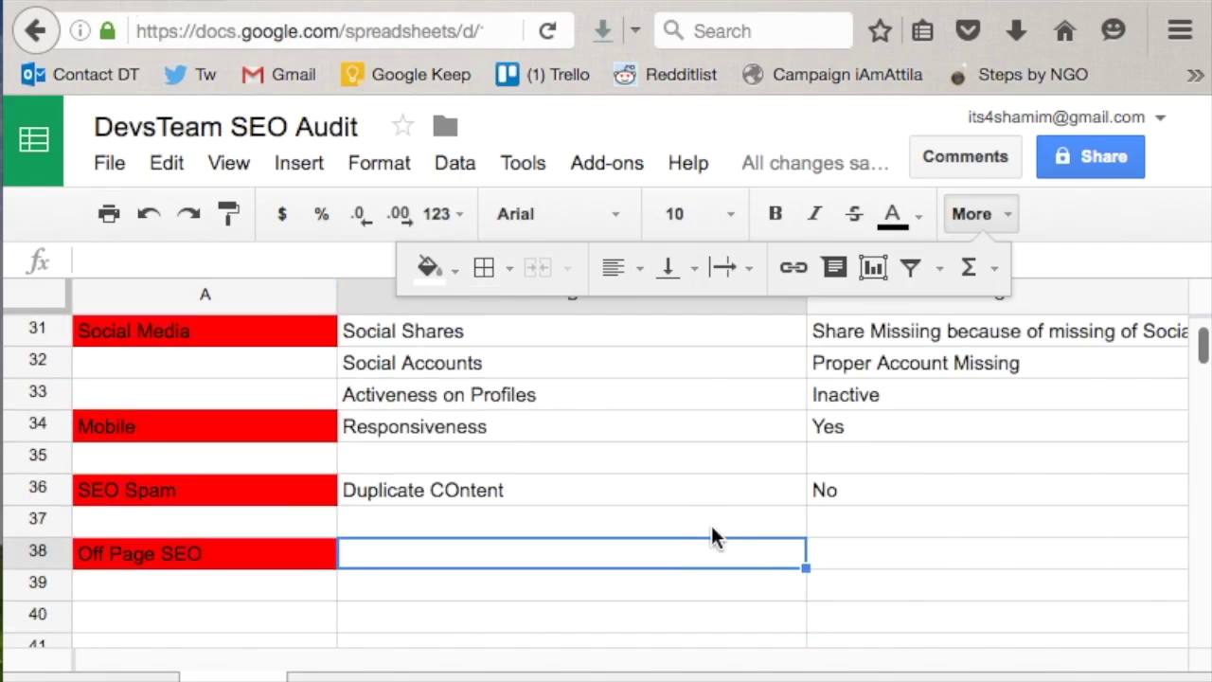
{"action": "type", "text": "Backlinks"}
{"action": "left_click", "coordinate": [854, 554]}
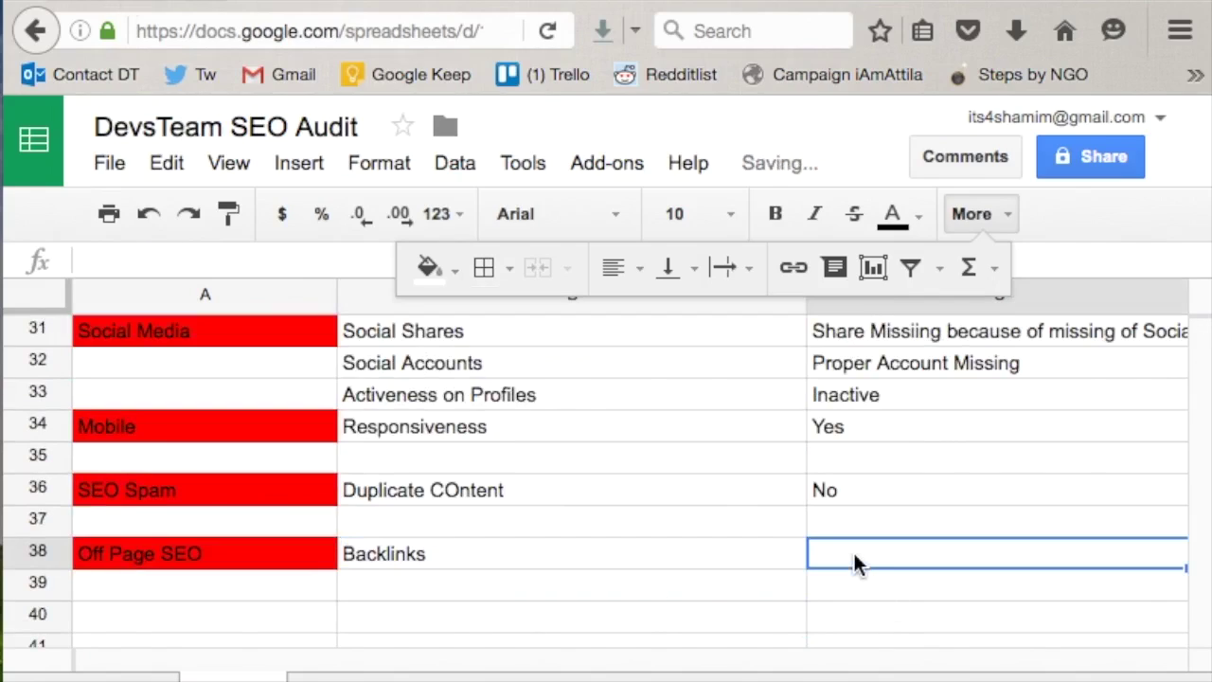
{"action": "type", "text": "100"}
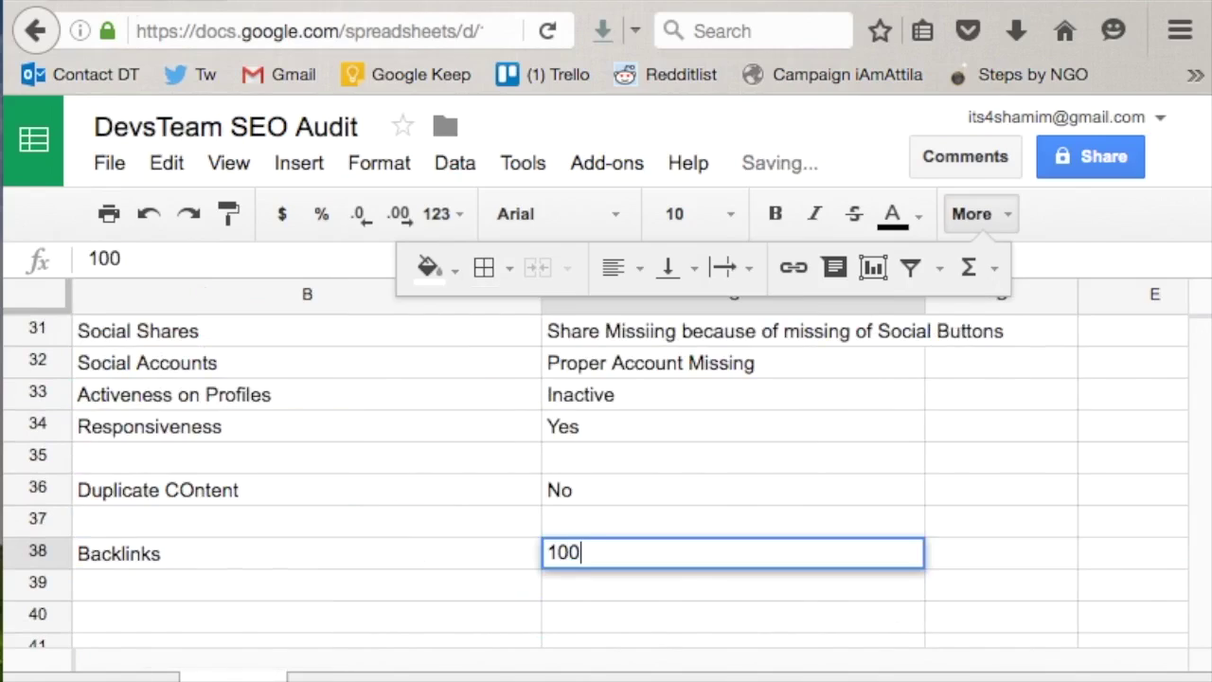
{"action": "type", "text": " Li"}
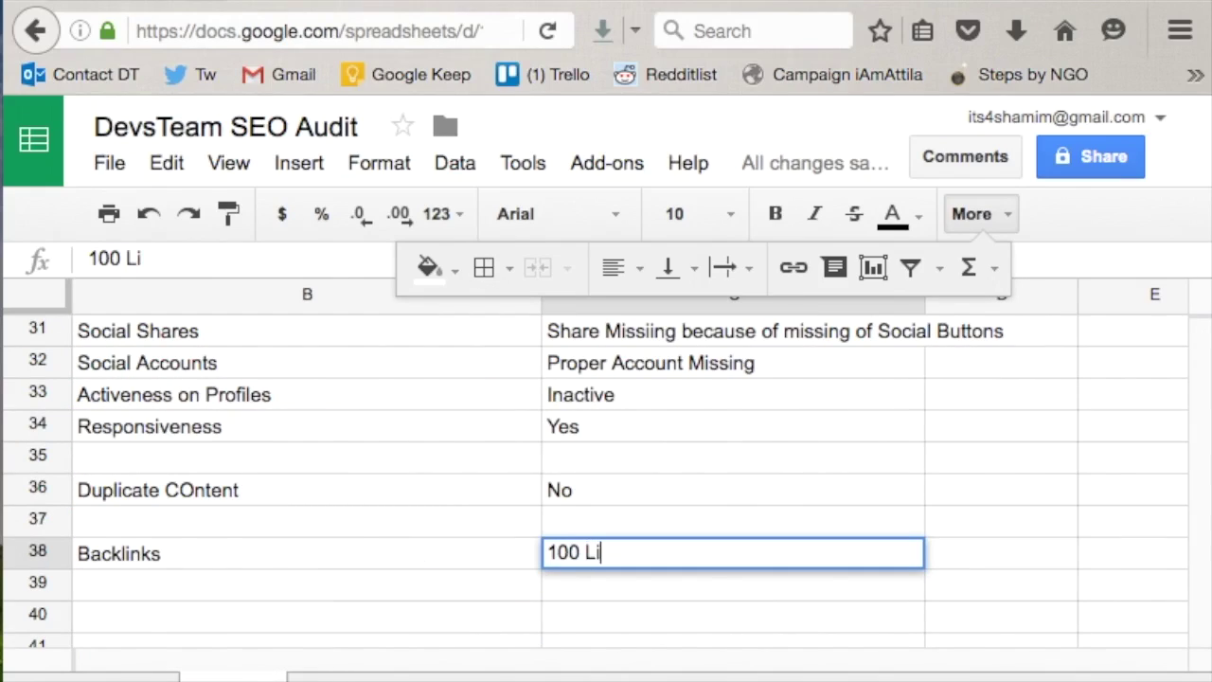
{"action": "type", "text": "nks look "}
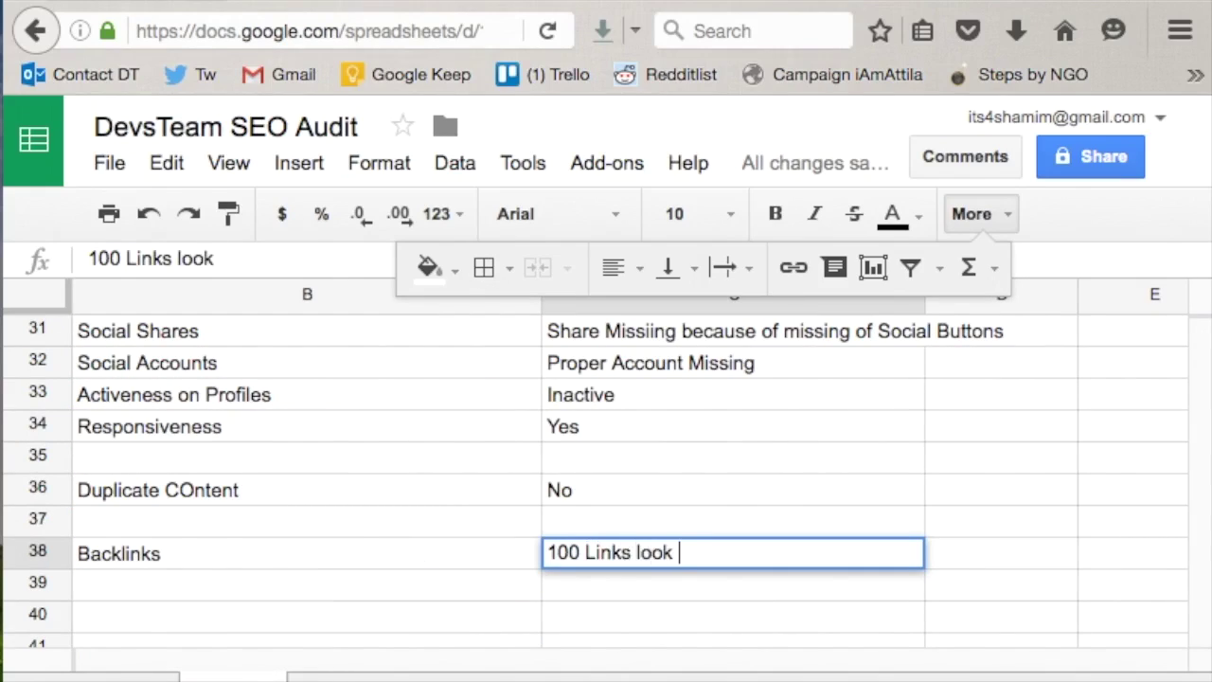
{"action": "type", "text": "spammy"}
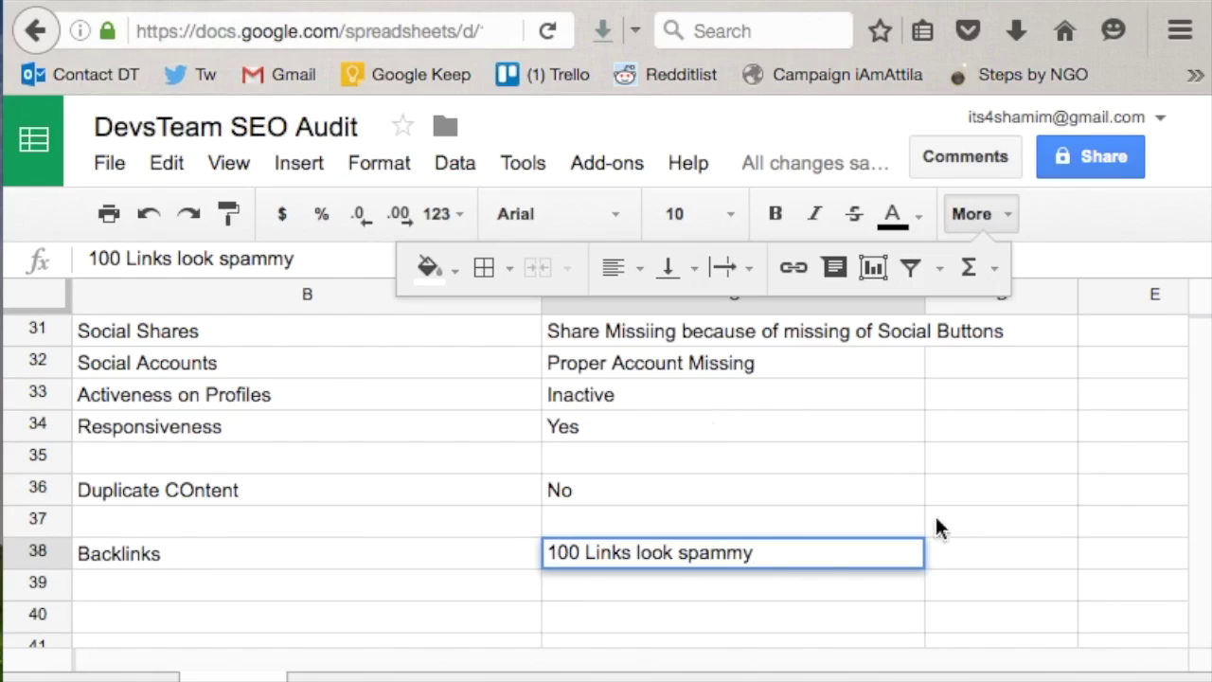
- Switch to the SEO checklist document, review the remaining Off Page SEO items and Tools To Use section, and highlight MySiteAuditor
{"action": "left_click", "coordinate": [999, 672]}
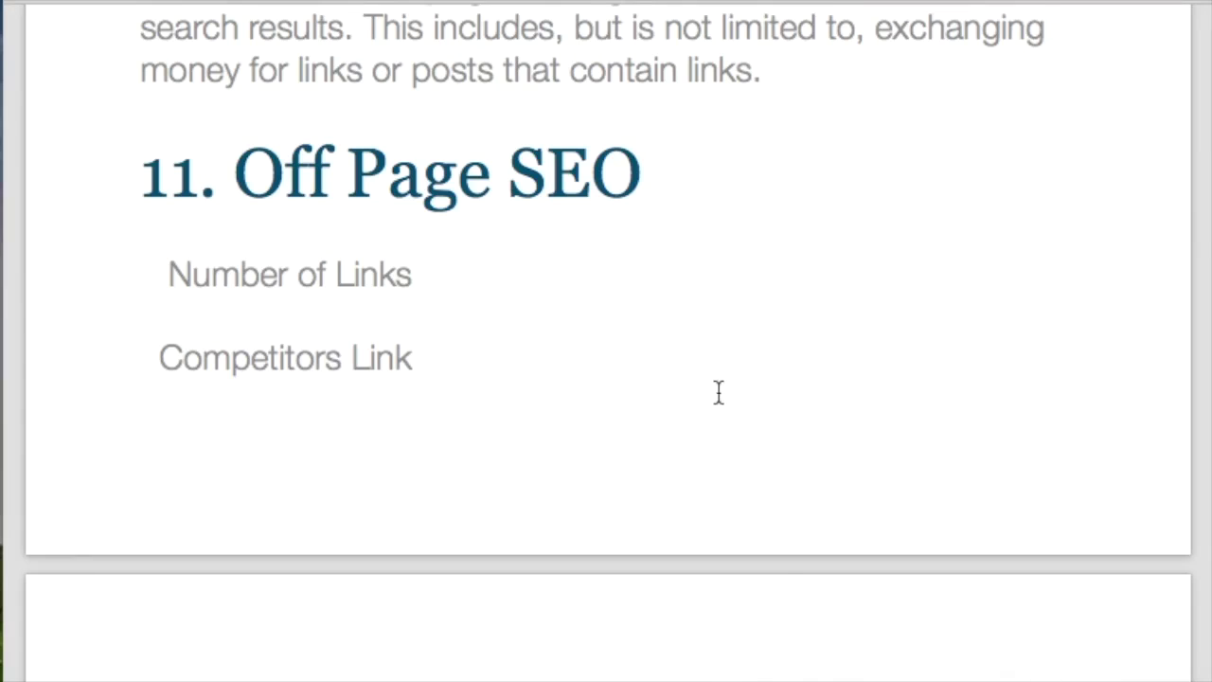
{"action": "scroll", "coordinate": [719, 392], "scroll_direction": "down", "scroll_amount": 5}
{"action": "scroll", "coordinate": [719, 392], "scroll_direction": "down", "scroll_amount": 3}
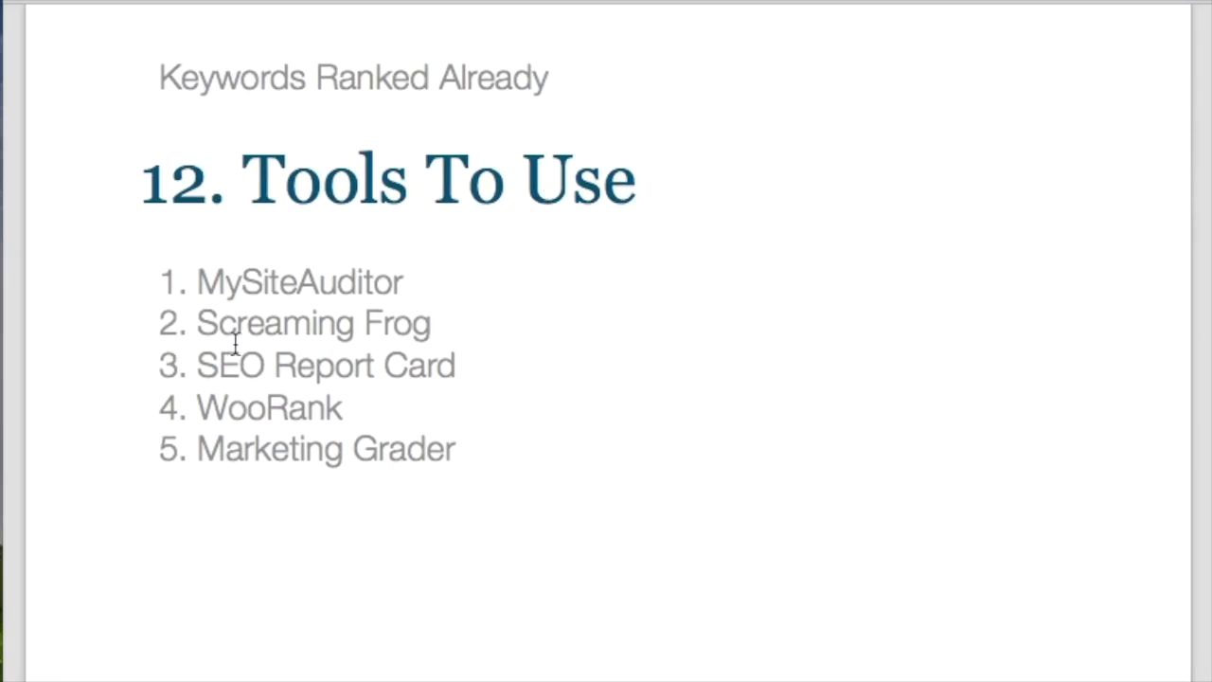
{"action": "left_click_drag", "start_coordinate": [409, 283], "coordinate": [190, 270]}
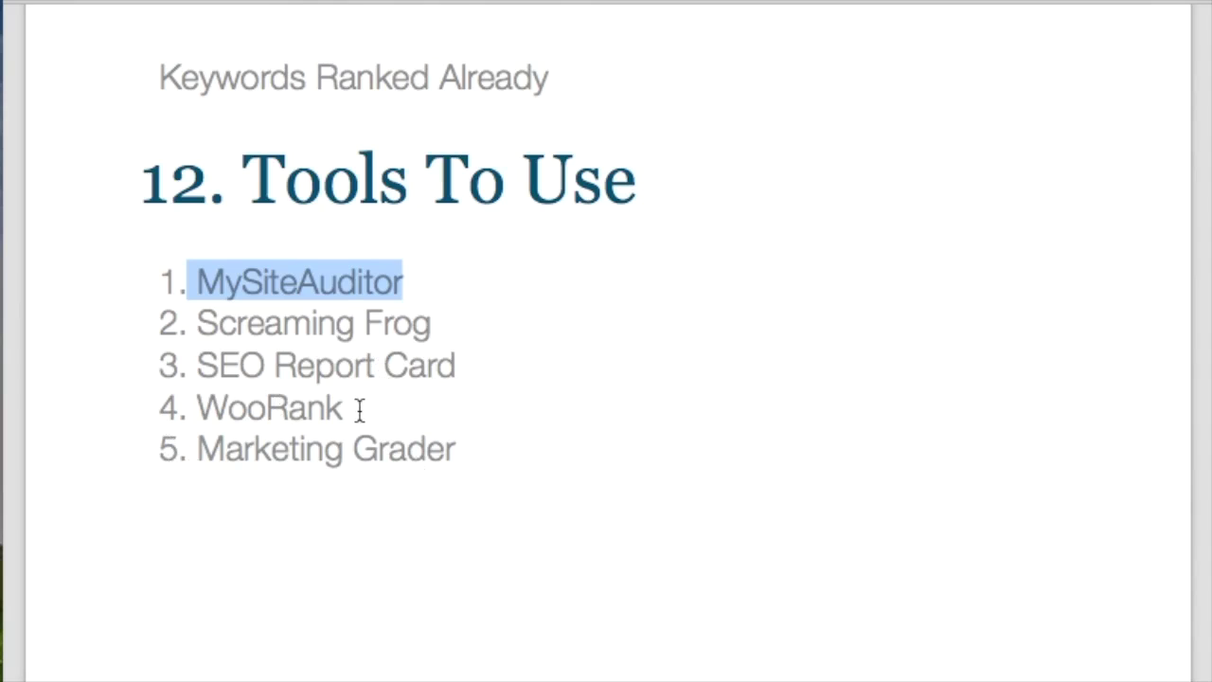
- Switch back to Firefox and open woorank.com in place of the Open Site Explorer search results
{"action": "left_click", "coordinate": [435, 673]}
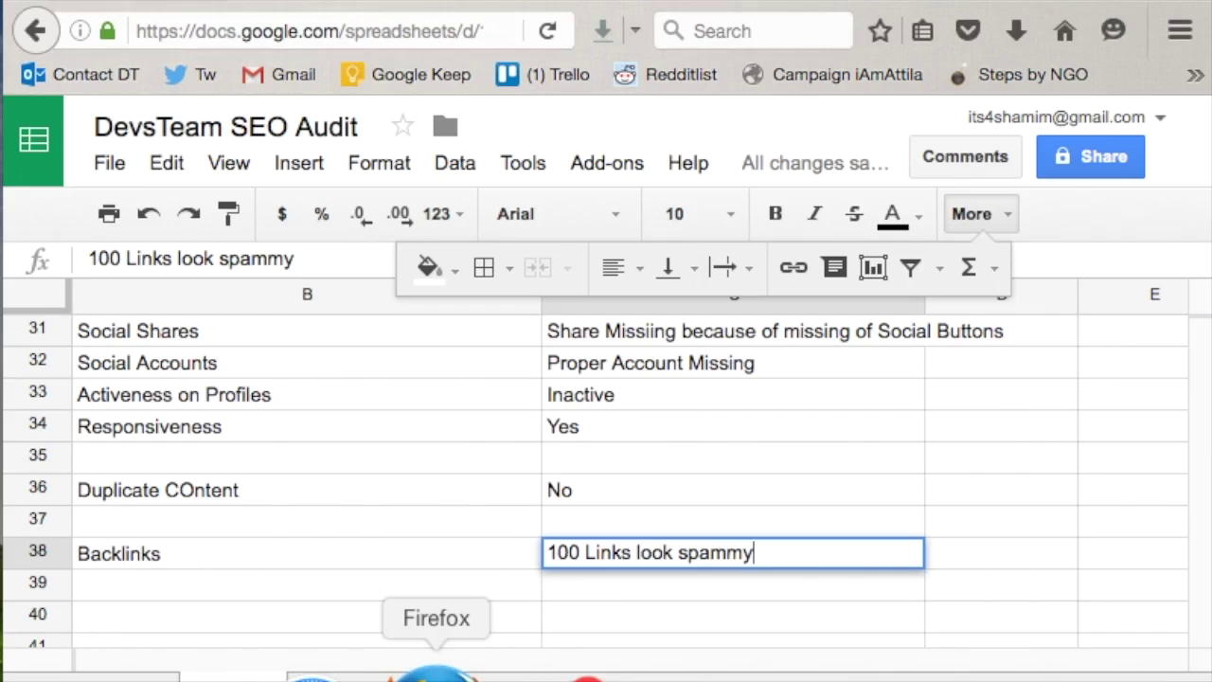
{"action": "left_click", "coordinate": [428, 4]}
{"action": "left_click", "coordinate": [334, 40]}
{"action": "type", "text": "woorank.com/"}
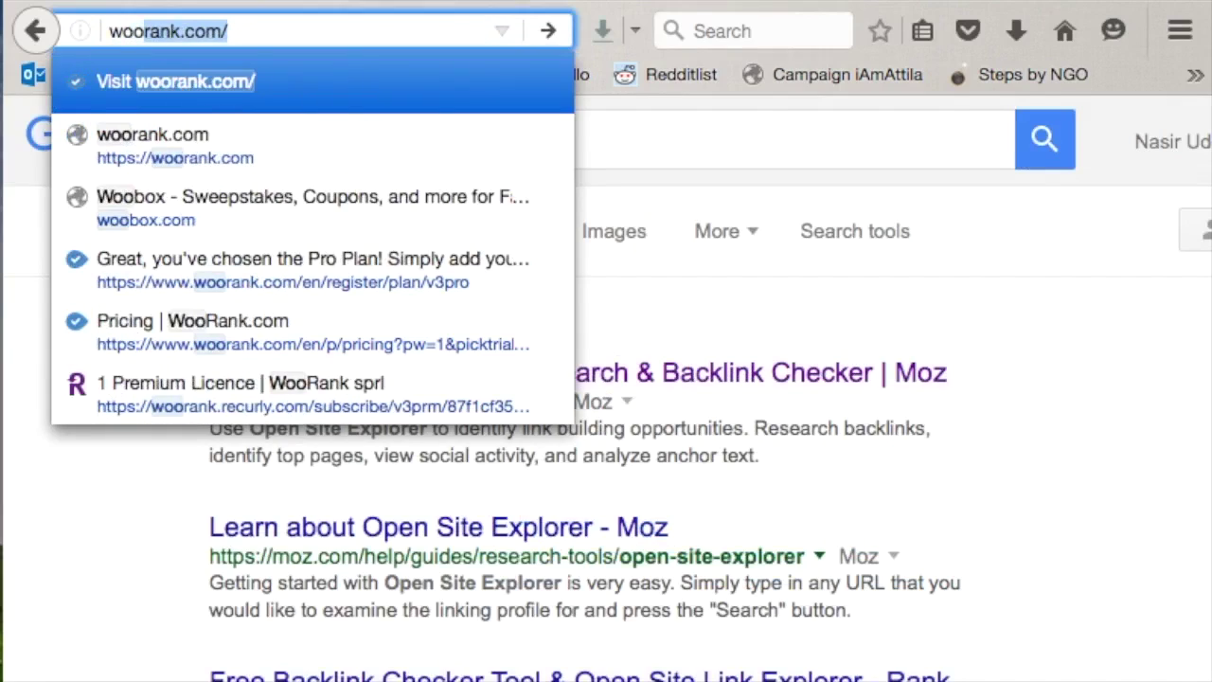
{"action": "key", "text": "Return"}
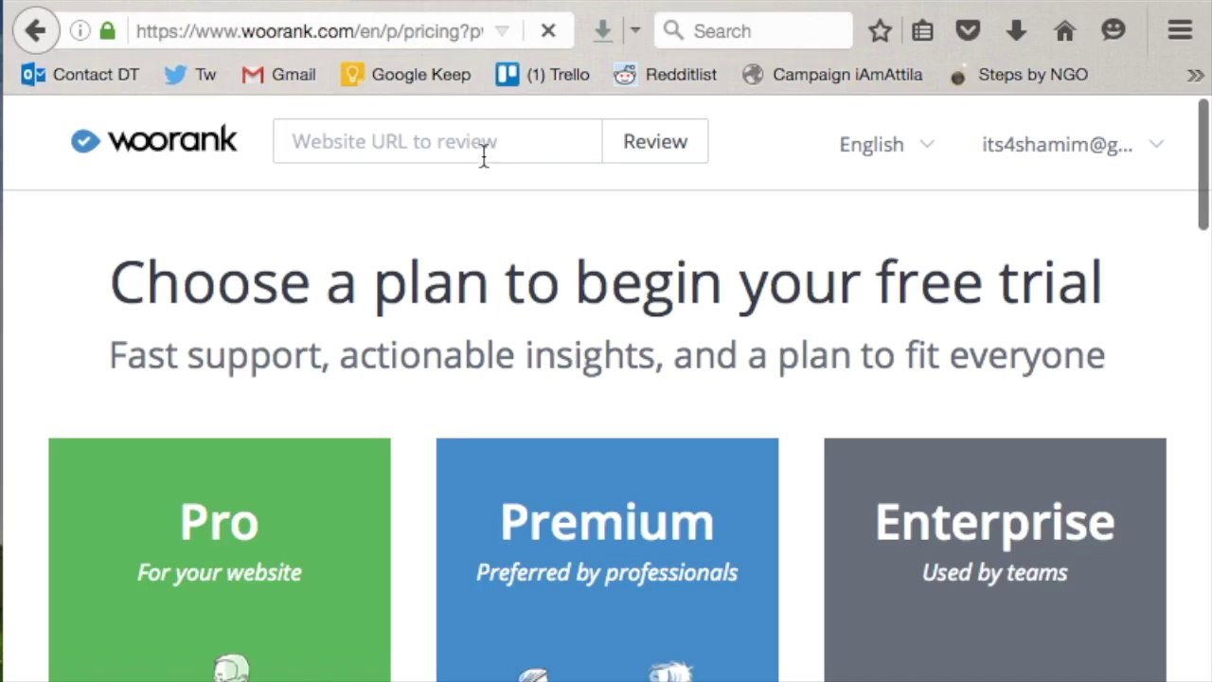
- Try to run a WooRank review of devsteam.com, and dismiss the plan selection prompt
{"action": "left_click", "coordinate": [434, 141]}
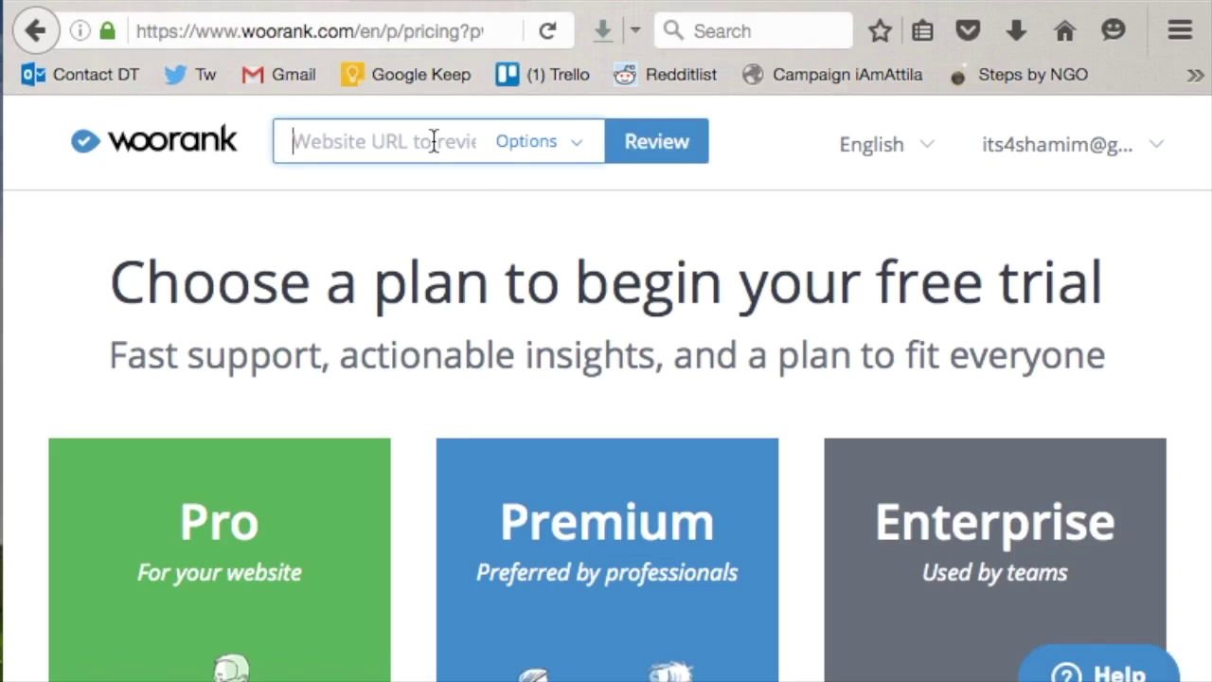
{"action": "type", "text": "devsea"}
{"action": "key", "text": "BackSpace"}
{"action": "key", "text": "BackSpace"}
{"action": "key", "text": "BackSpace"}
{"action": "type", "text": "steam.com"}
{"action": "key", "text": "Return"}
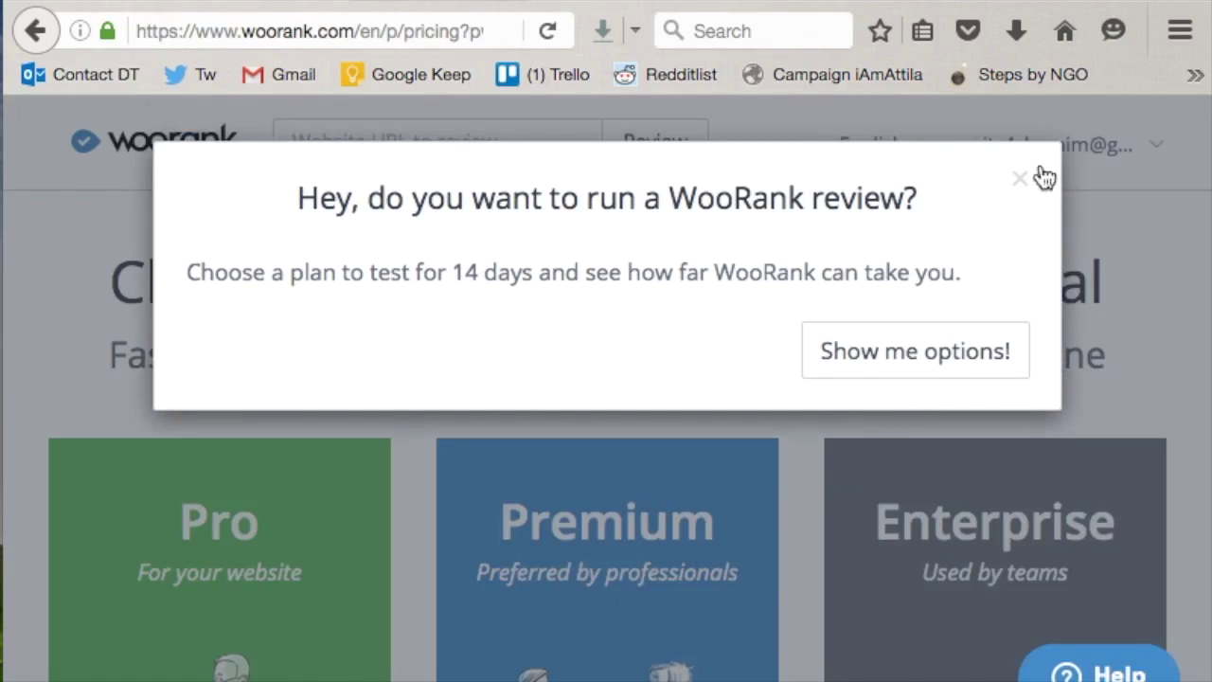
{"action": "left_click", "coordinate": [1017, 180]}
- Check the tool's name in the checklist, open mysiteauditor.com in Firefox, and look through its home page
{"action": "left_click", "coordinate": [346, 45]}
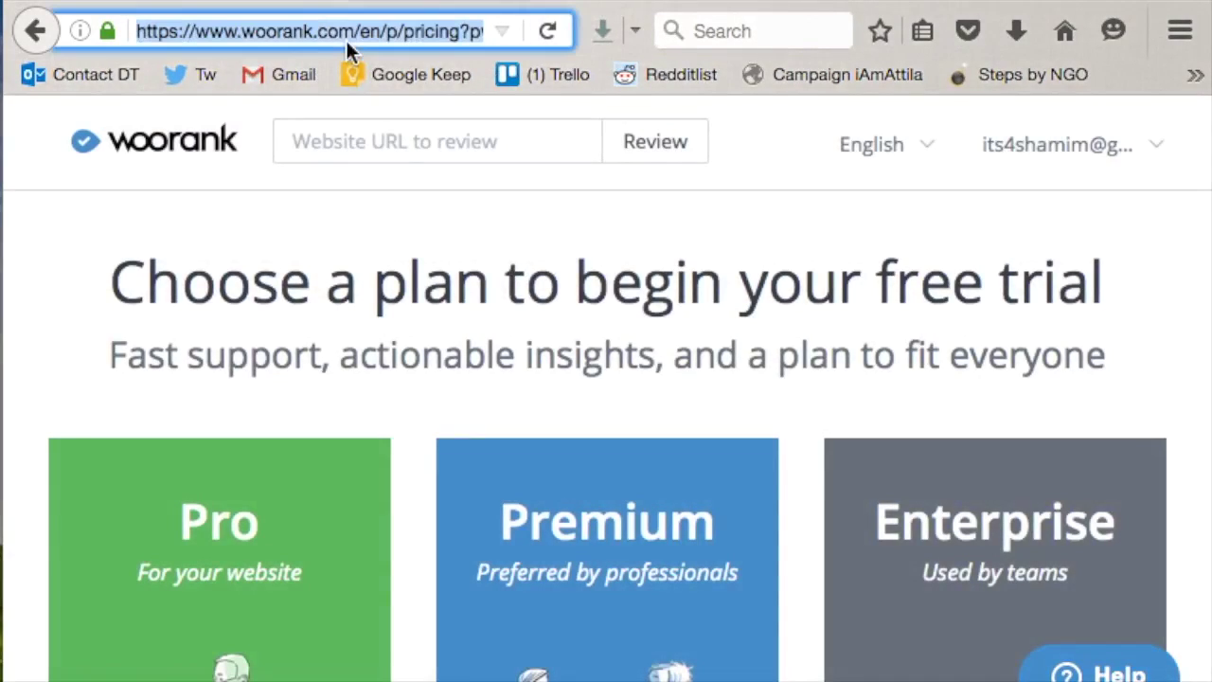
{"action": "type", "text": "mys"}
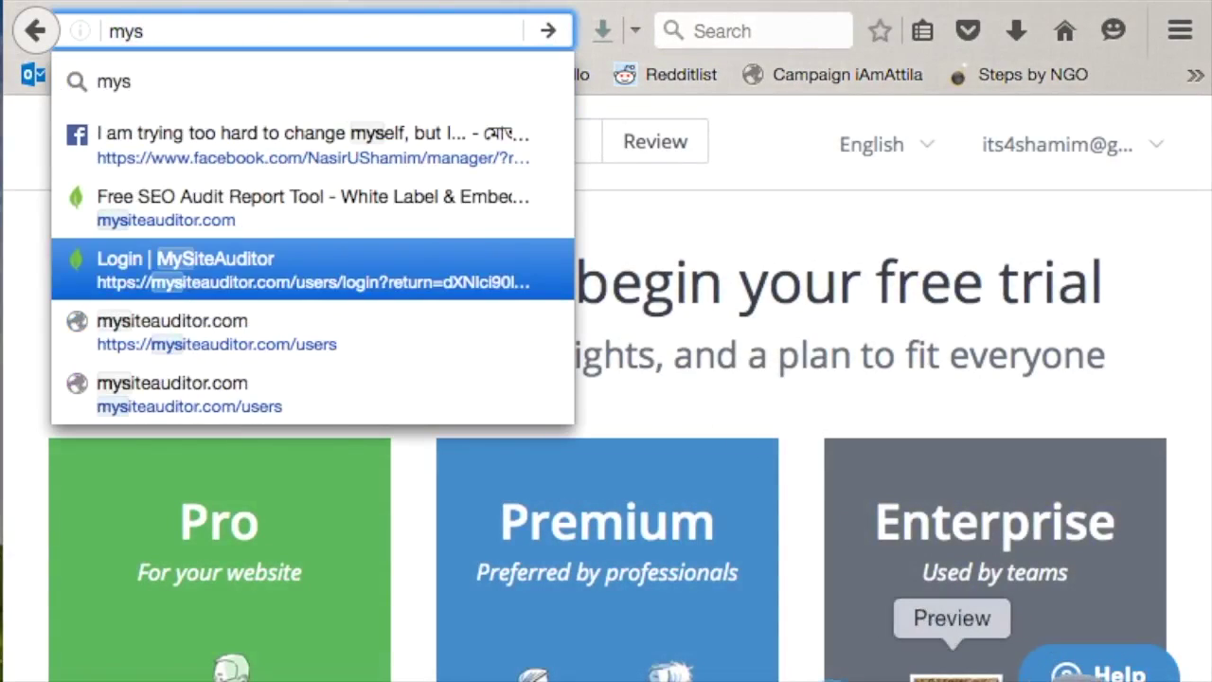
{"action": "left_click", "coordinate": [966, 670]}
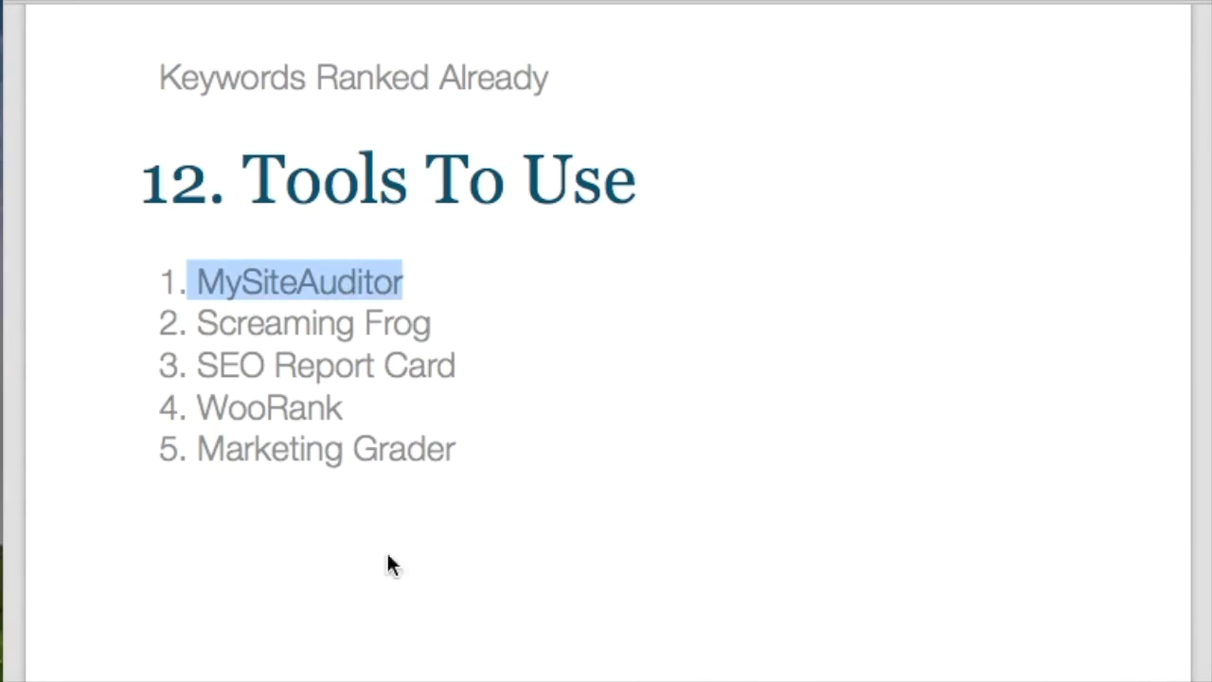
{"action": "left_click", "coordinate": [442, 668]}
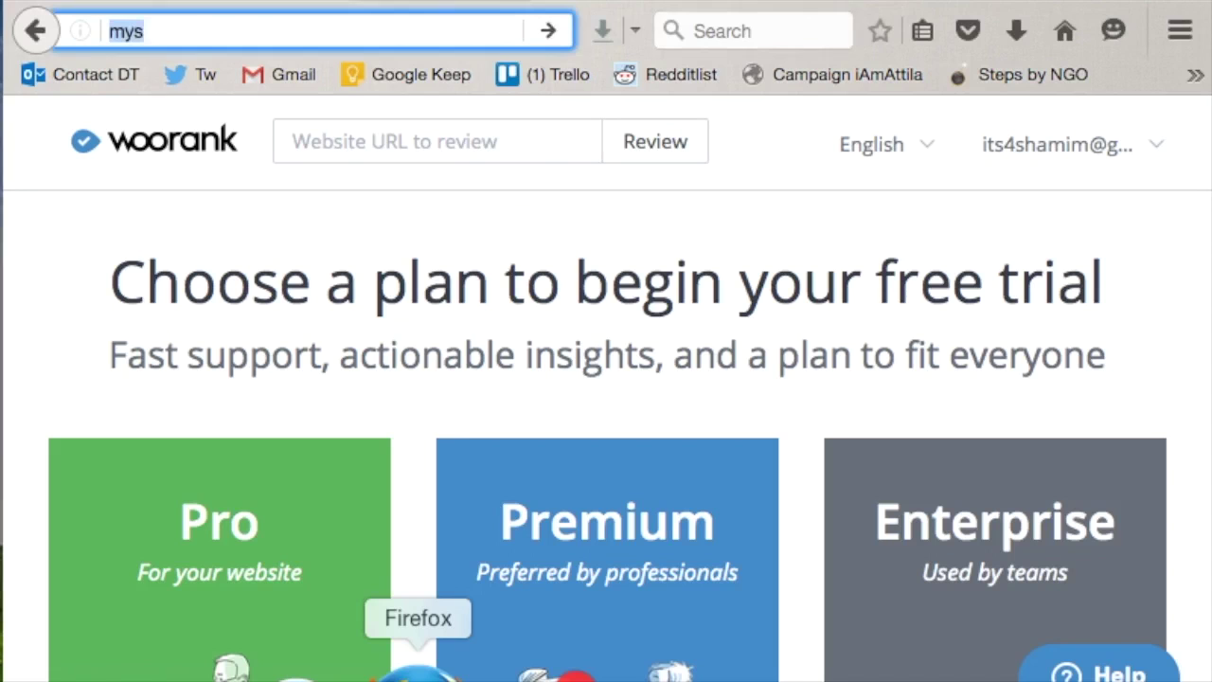
{"action": "left_click", "coordinate": [239, 31]}
{"action": "type", "text": "it"}
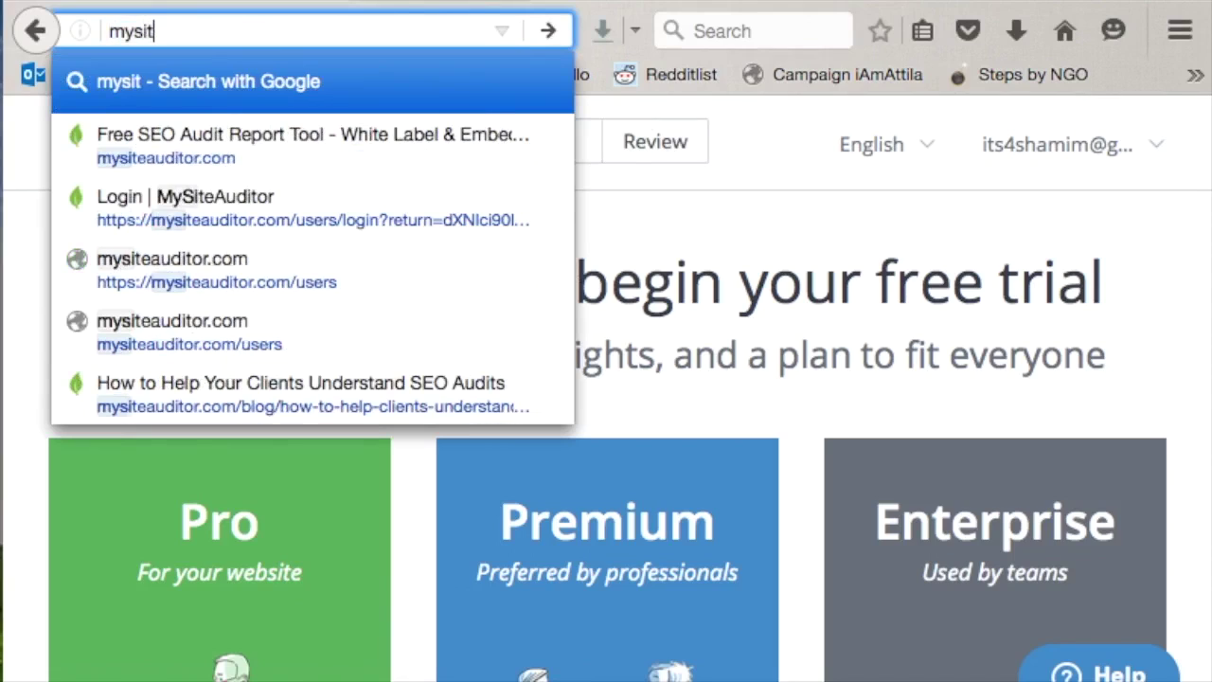
{"action": "type", "text": "eauditor.com"}
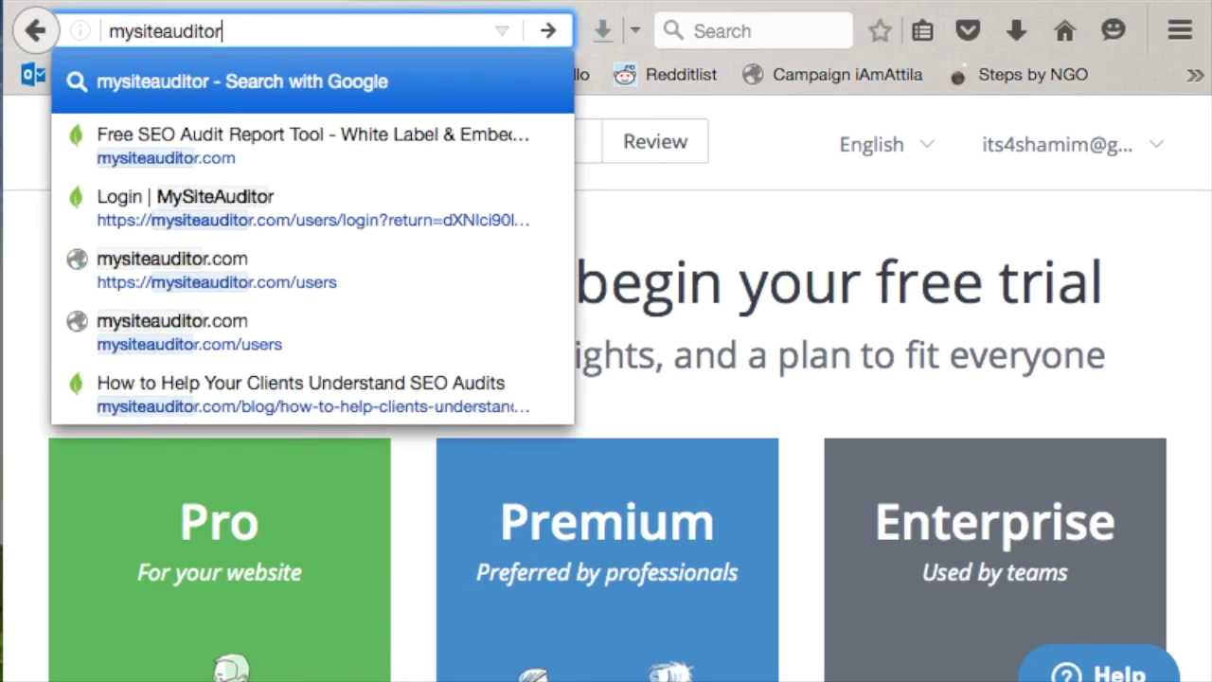
{"action": "key", "text": "Return"}
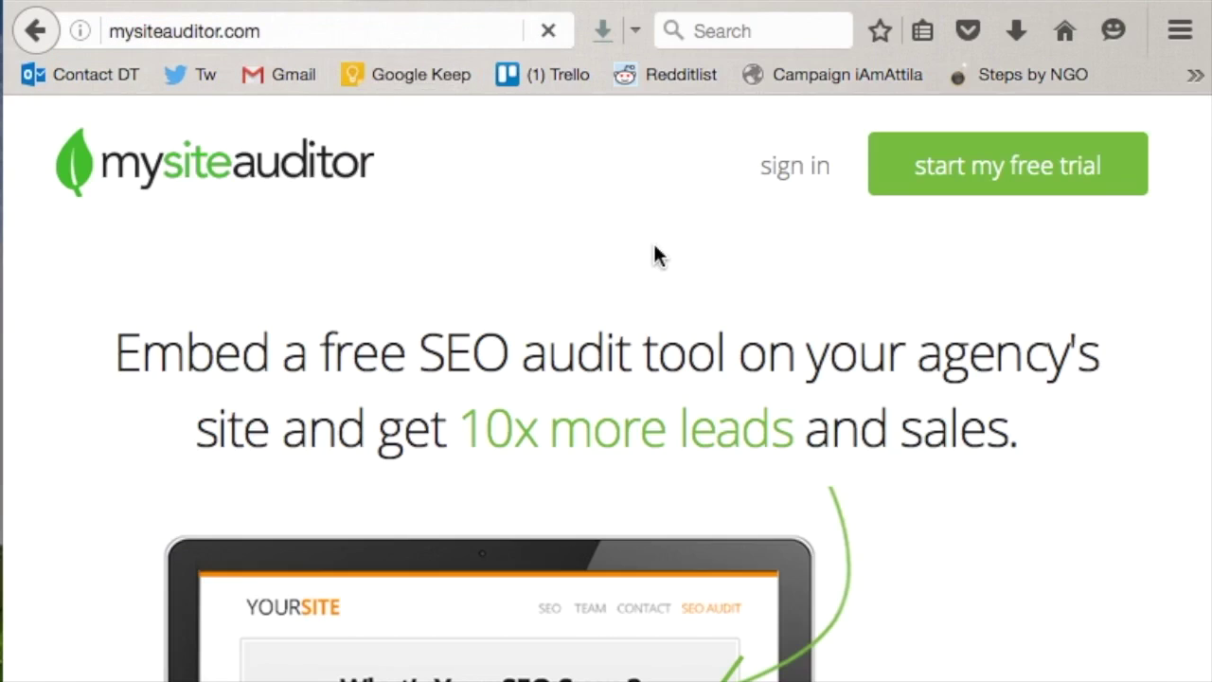
{"action": "scroll", "coordinate": [656, 258], "scroll_direction": "down", "scroll_amount": 5}
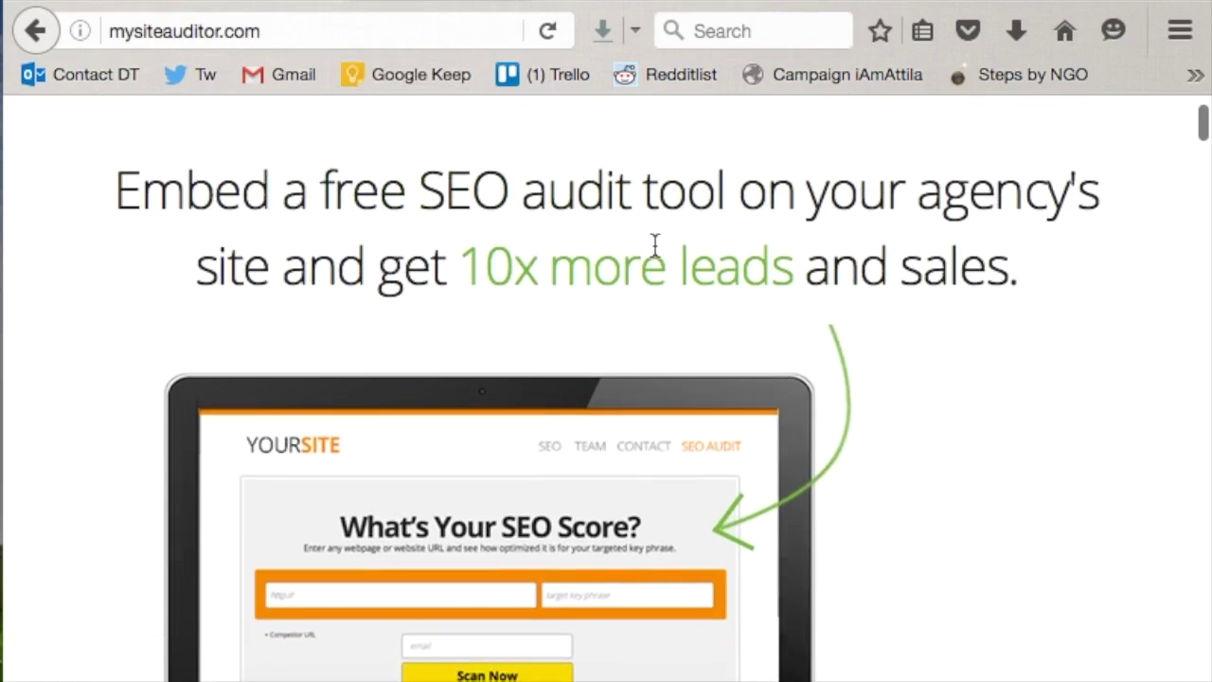
{"action": "scroll", "coordinate": [653, 248], "scroll_direction": "down", "scroll_amount": 10}
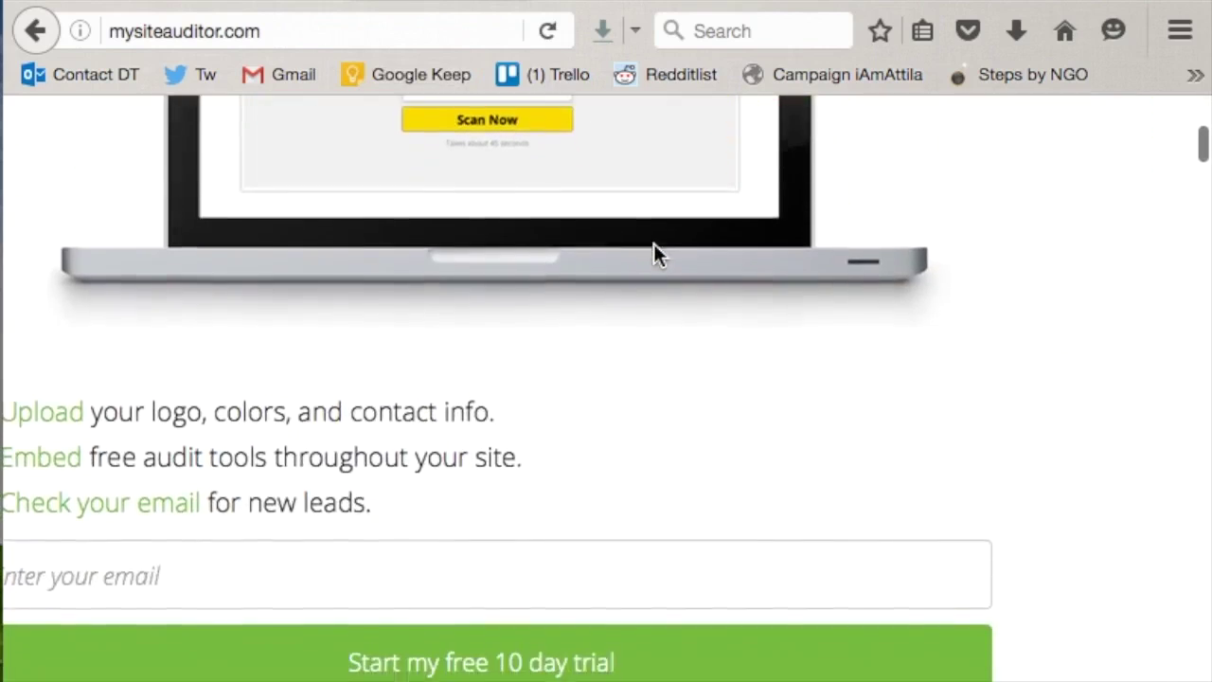